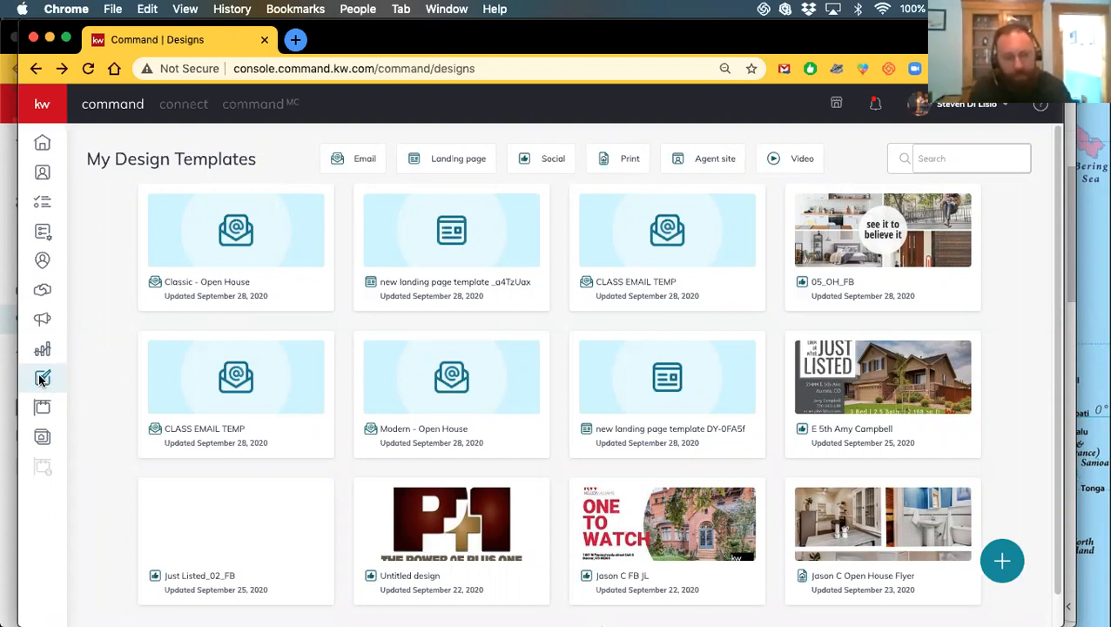
Filter the design list to Email designs and start a new design
left_click(355, 163)
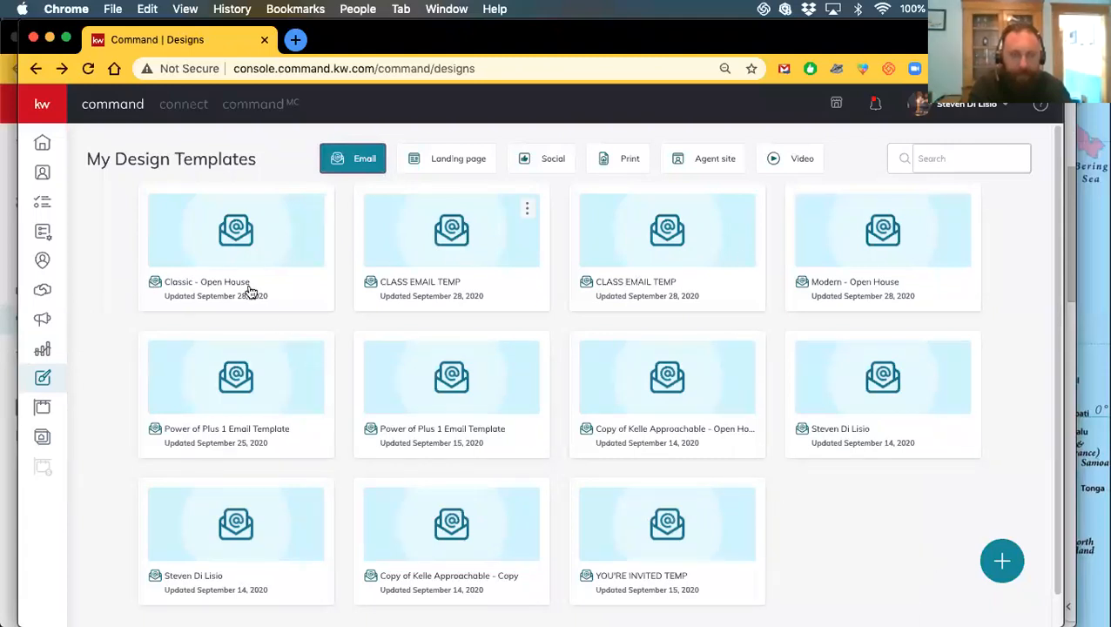
left_click(1001, 566)
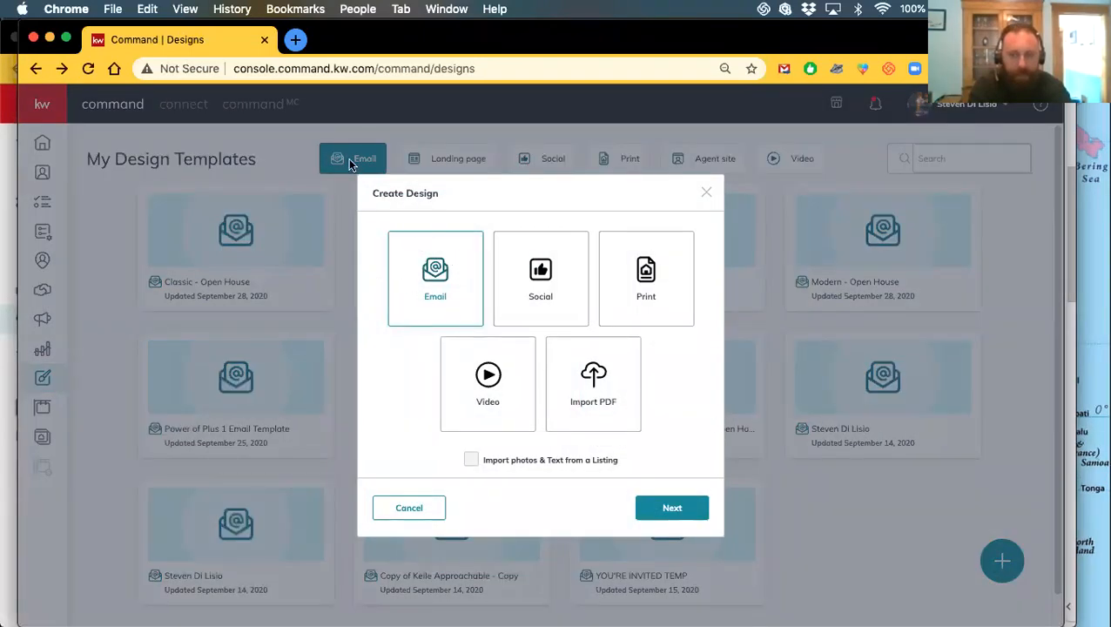
Continue with Email and choose Create New Template for a blank email
left_click(646, 509)
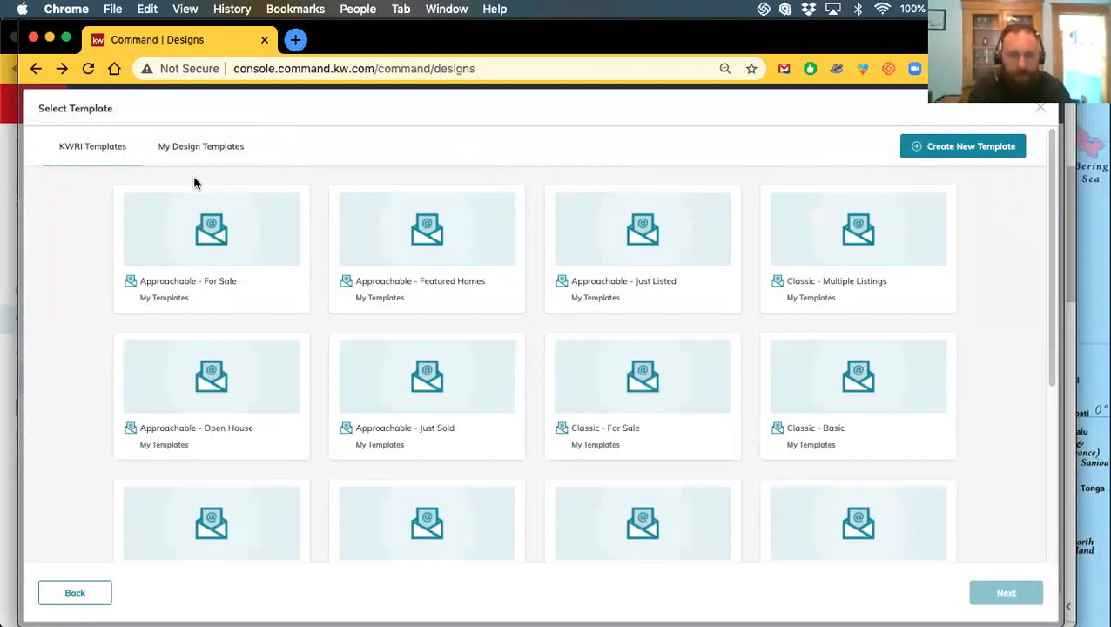
left_click(964, 148)
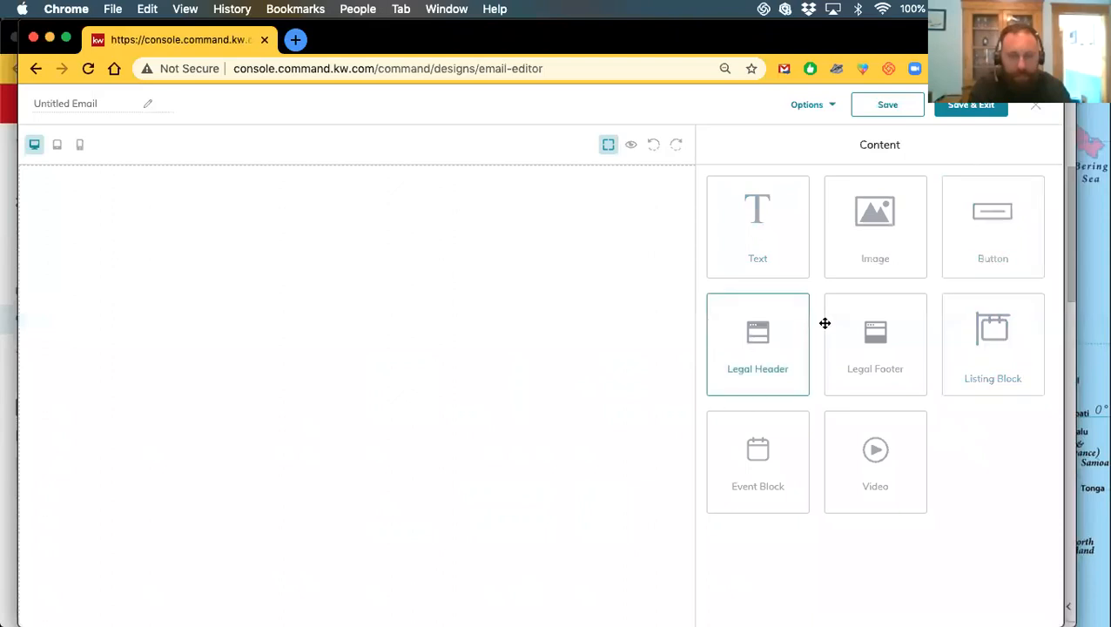
Place a Legal Header at the email's top, then remove an empty image block
left_click_drag(757, 344, 493, 222)
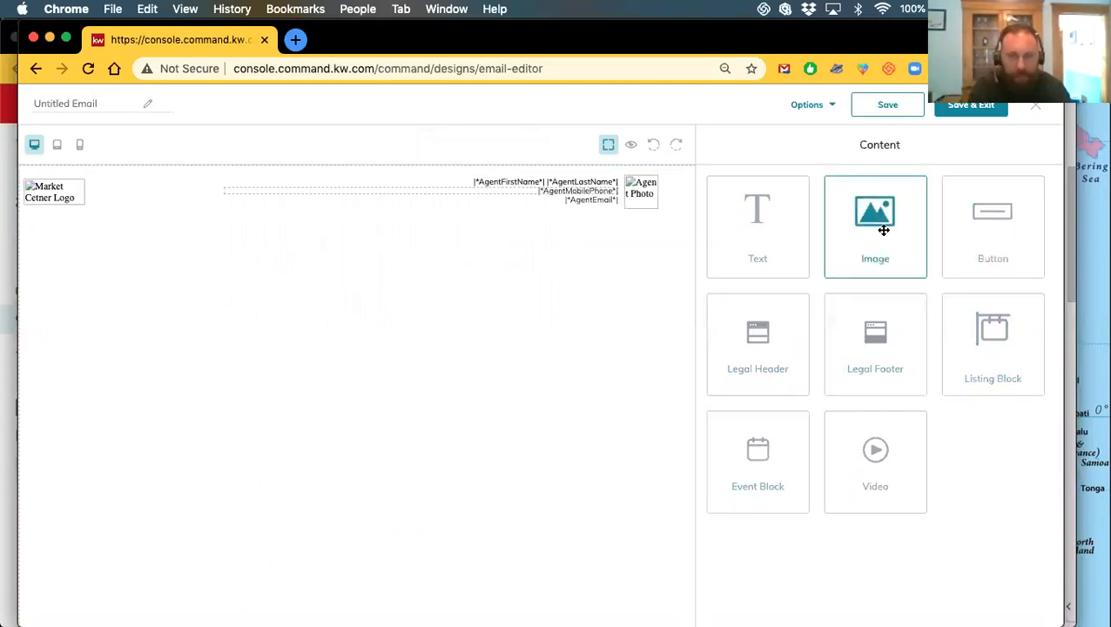
left_click_drag(871, 222, 332, 357)
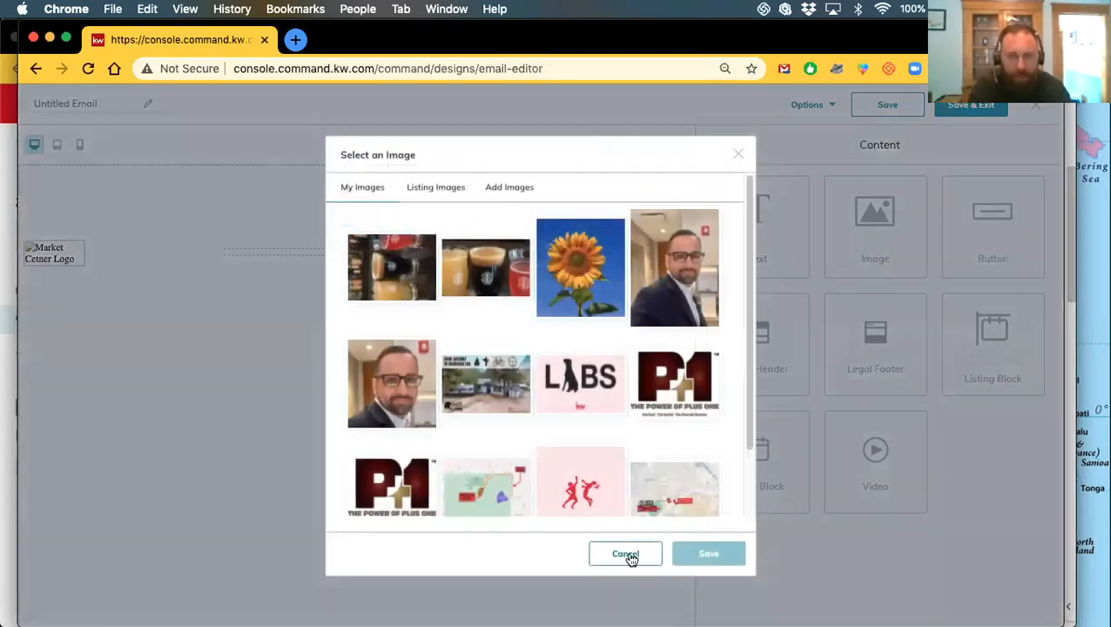
left_click(630, 558)
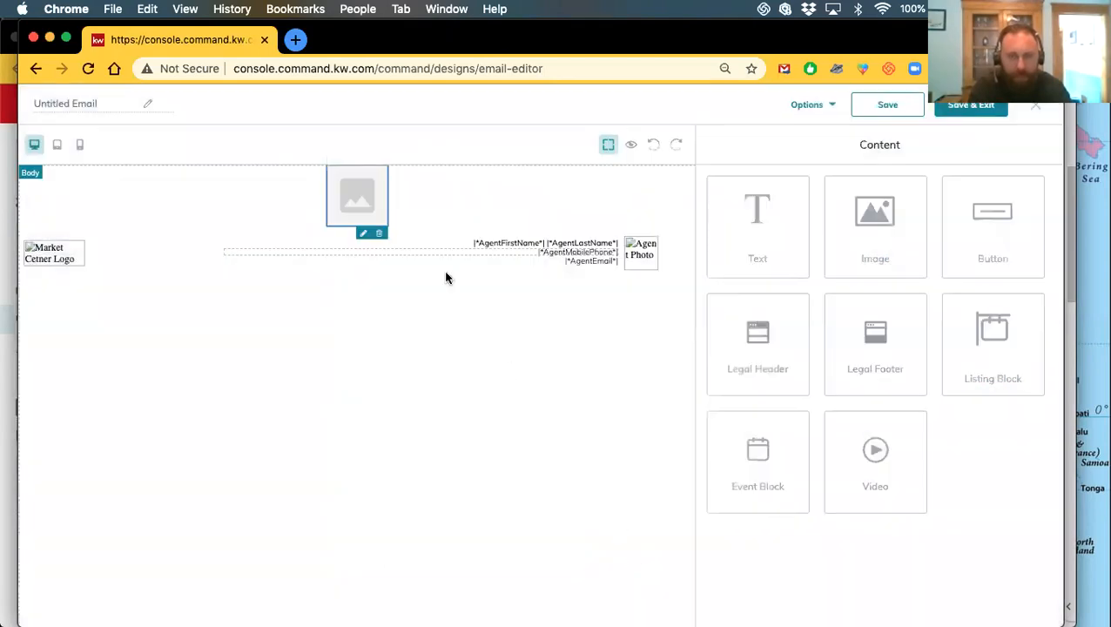
left_click(380, 232)
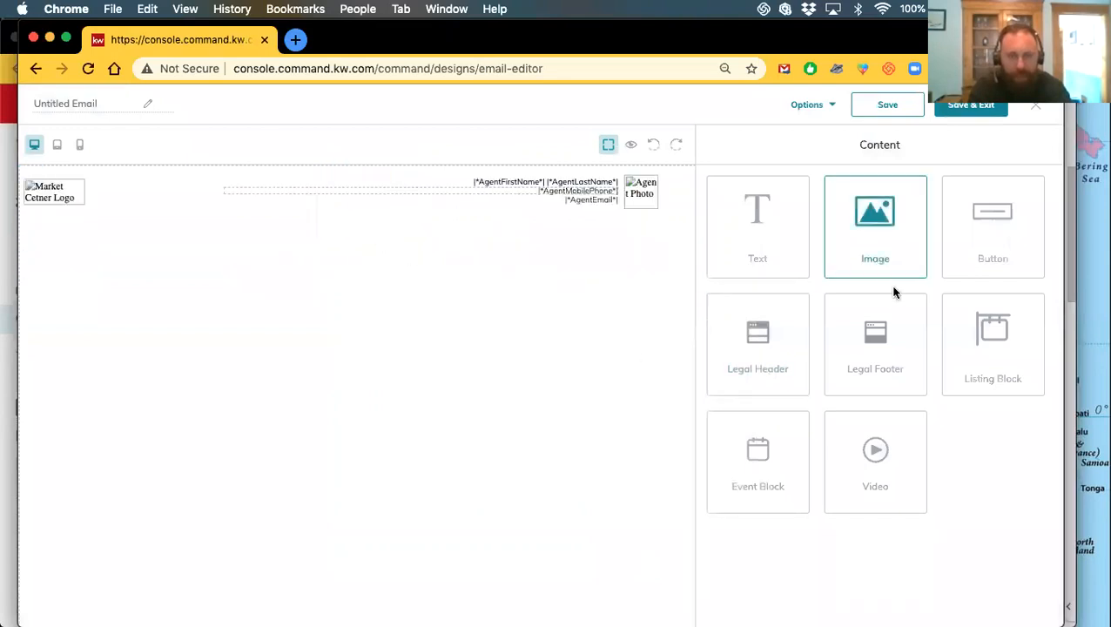
Add and delete another empty image block, then close the editor discarding changes
left_click_drag(882, 207, 190, 454)
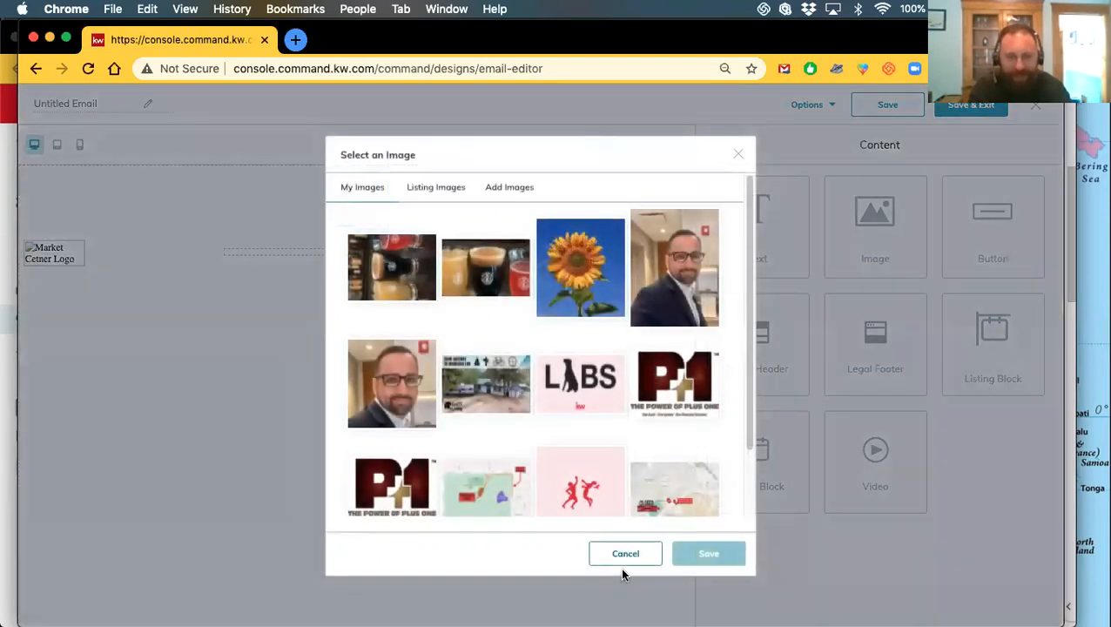
left_click(623, 555)
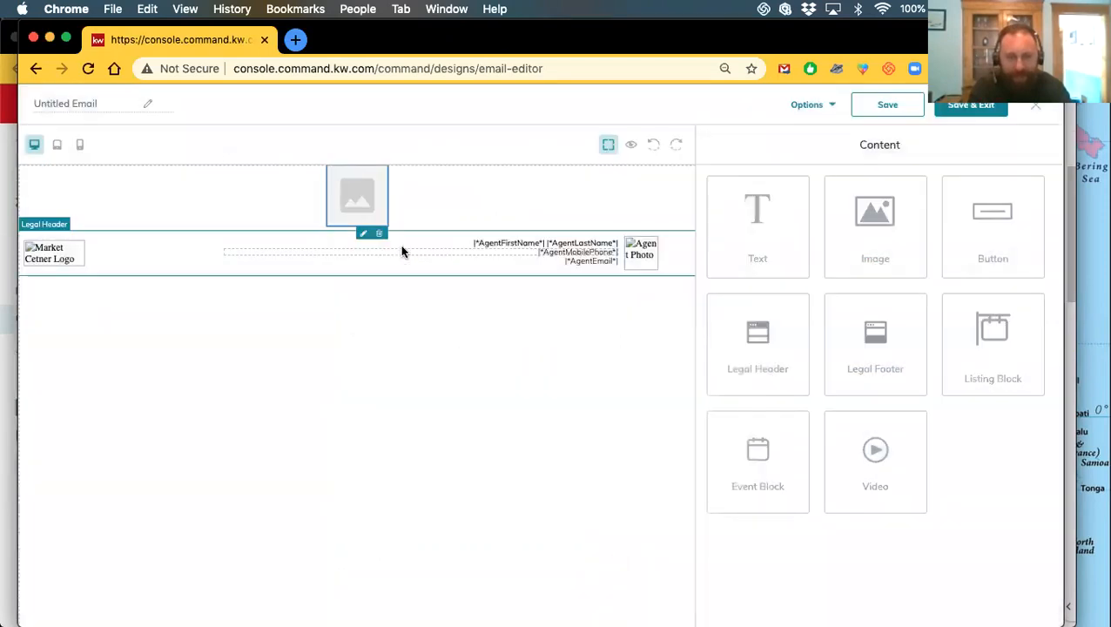
left_click(377, 235)
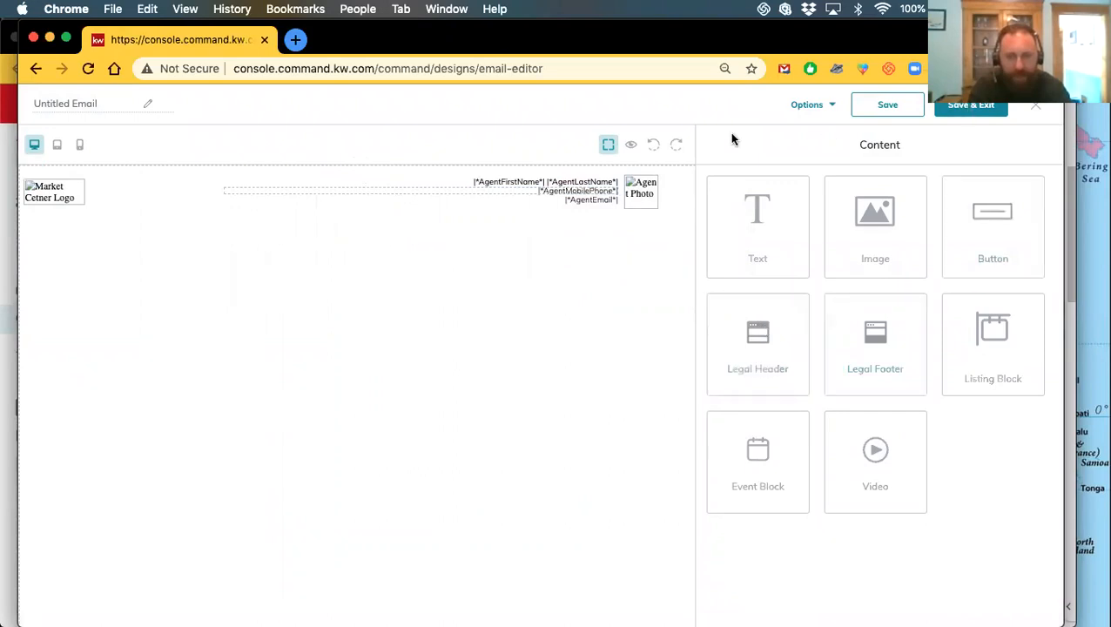
left_click(1035, 105)
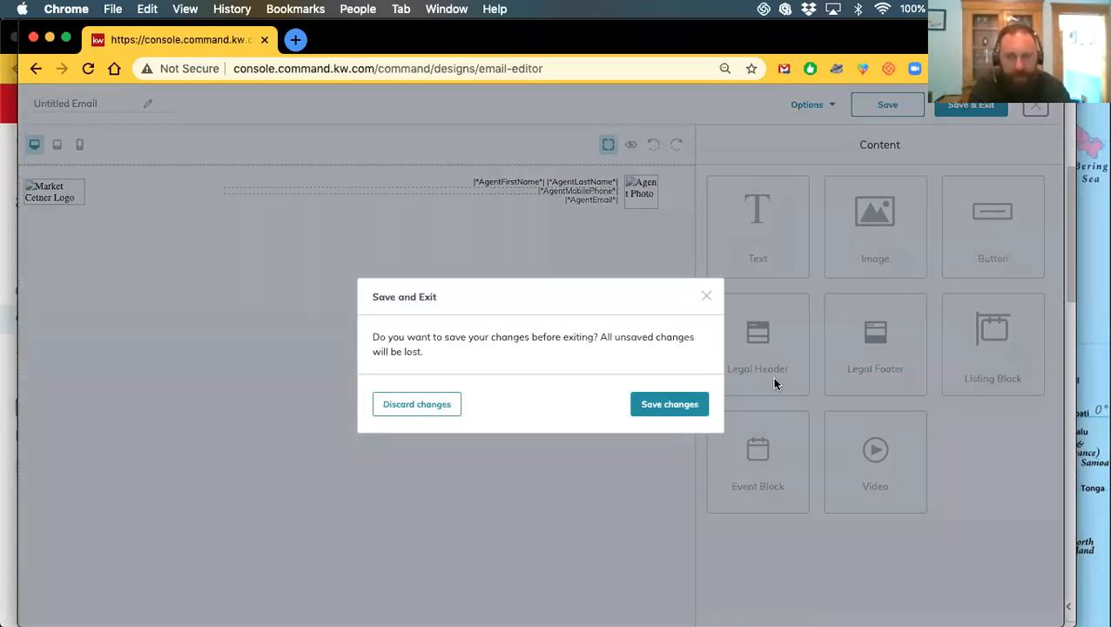
left_click(396, 406)
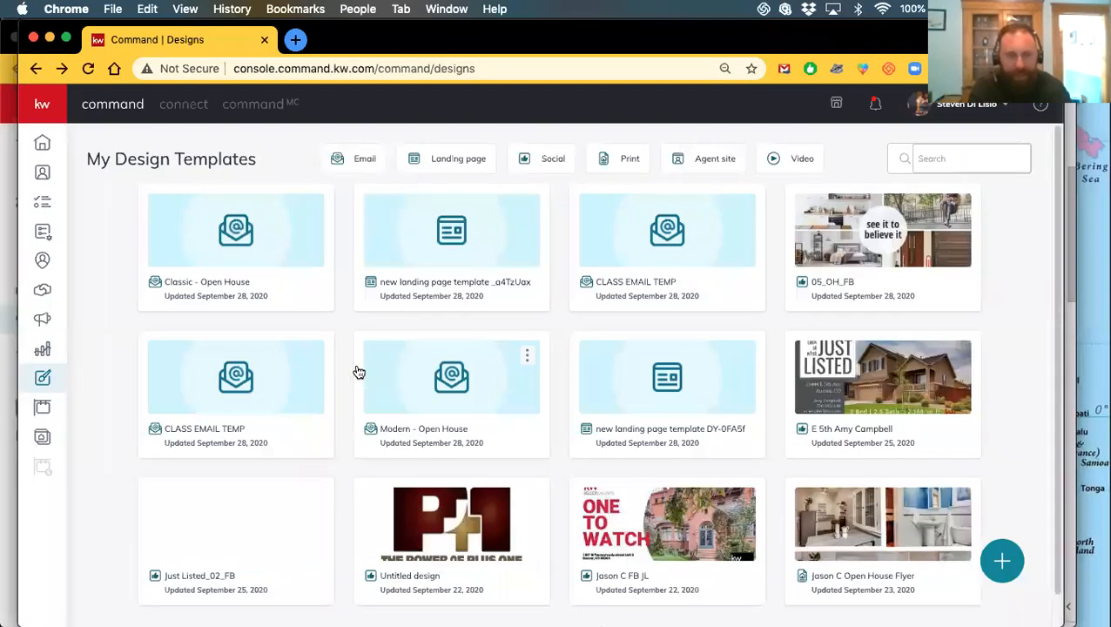
Start a new Email design and load more templates in Select Template
left_click(1002, 560)
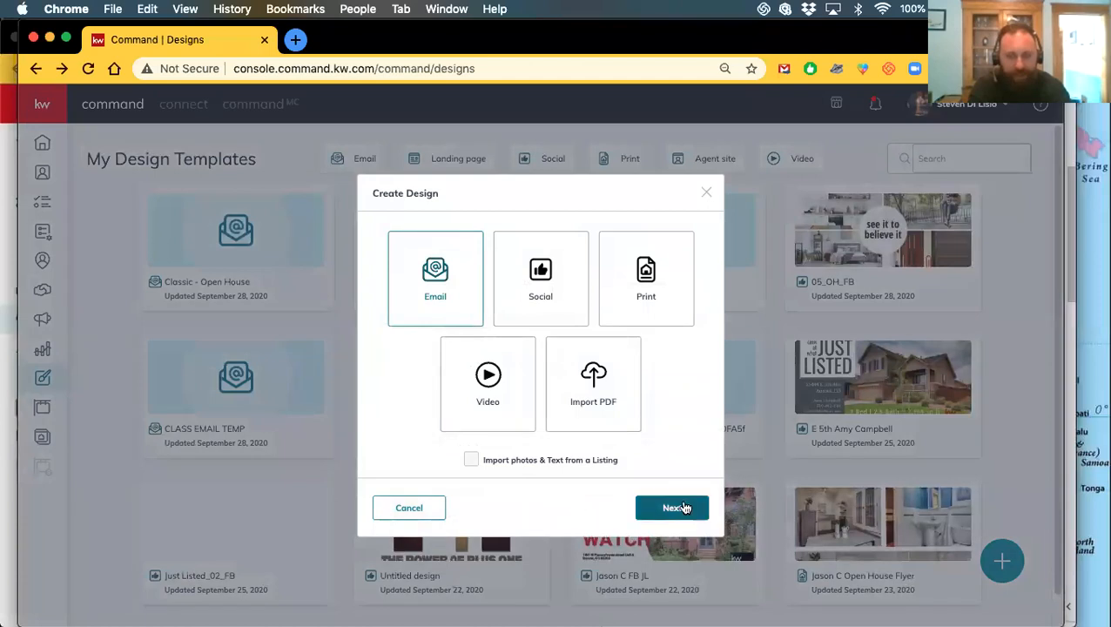
left_click(683, 507)
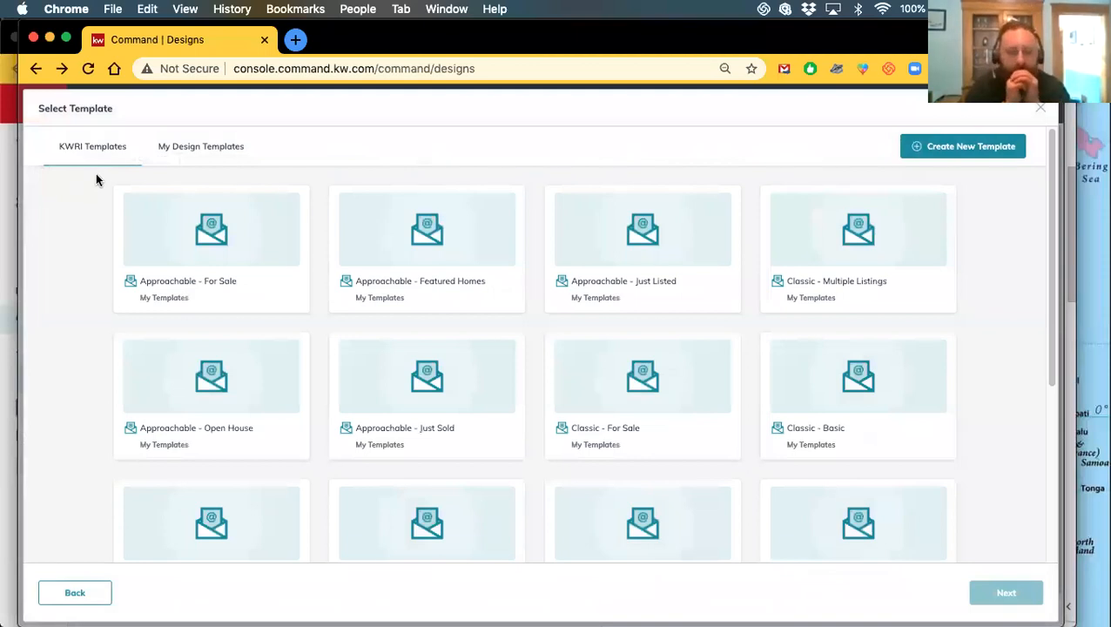
scroll(538, 329, "down", 5)
left_click(528, 533)
Browse the templates, close the picker unchosen, and start a new design again
scroll(387, 406, "down", 3)
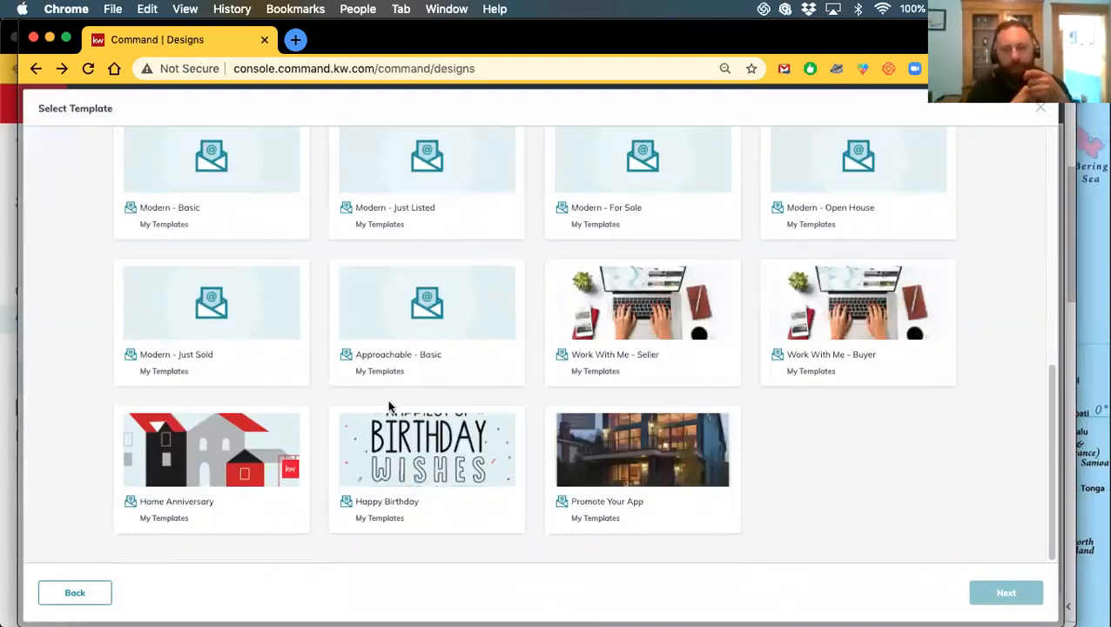
scroll(387, 405, "up", 15)
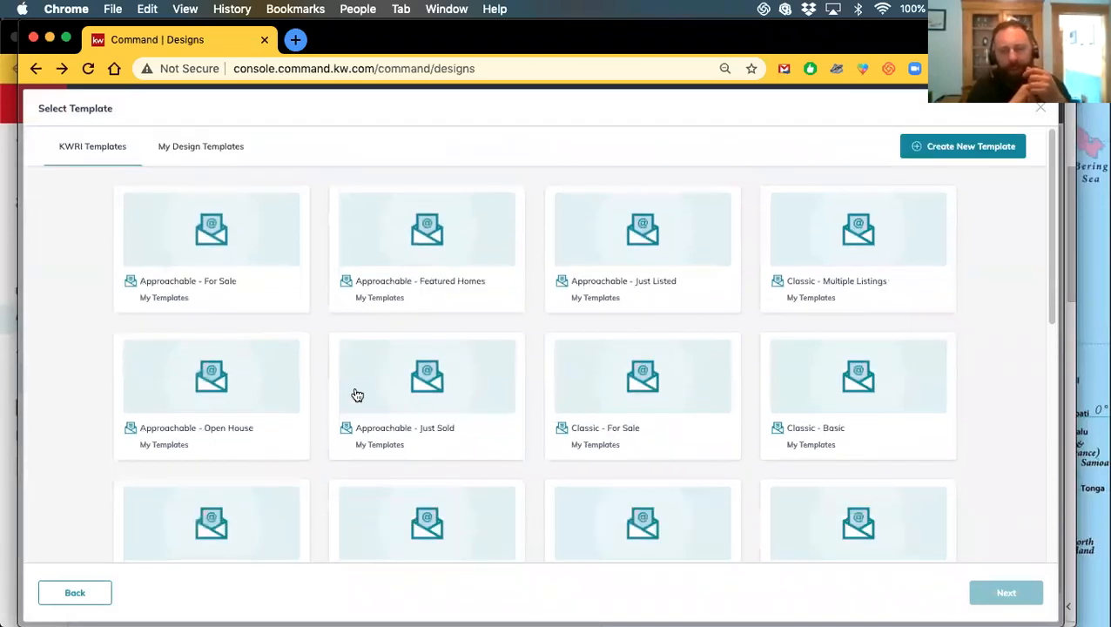
scroll(303, 355, "down", 1)
scroll(303, 361, "down", 10)
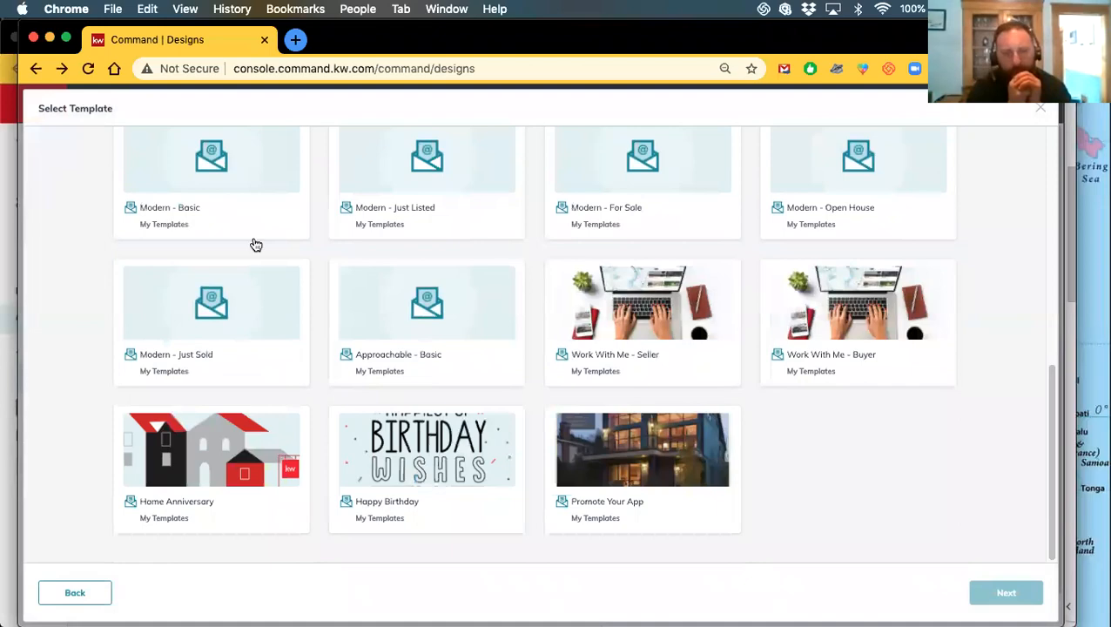
left_click(1035, 117)
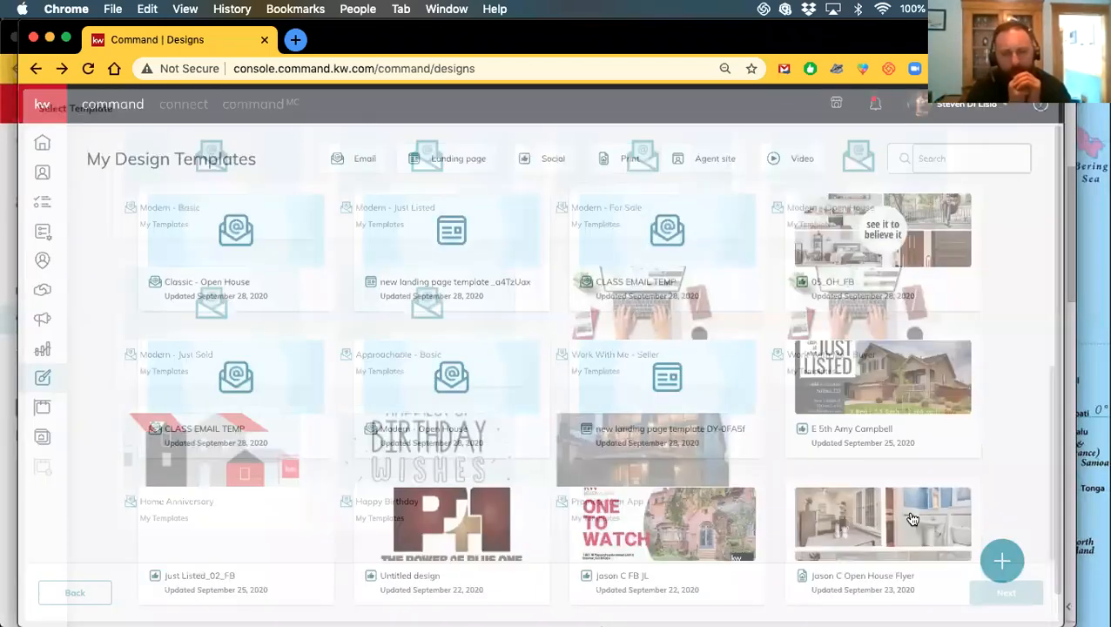
left_click(997, 560)
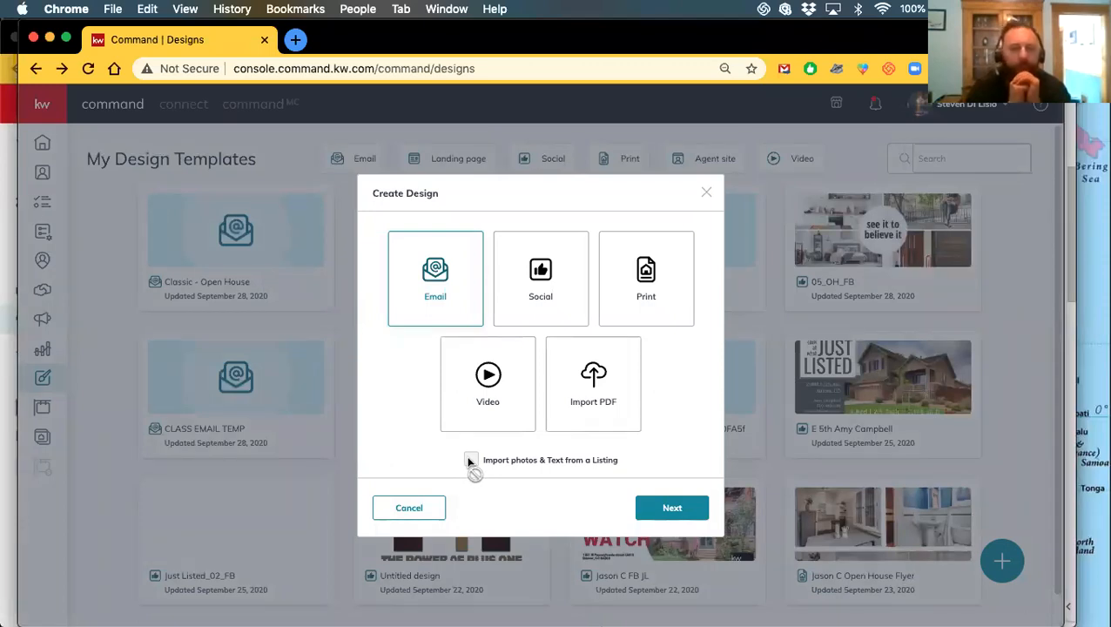
Continue to the email templates and browse the My Templates grid
left_click(677, 508)
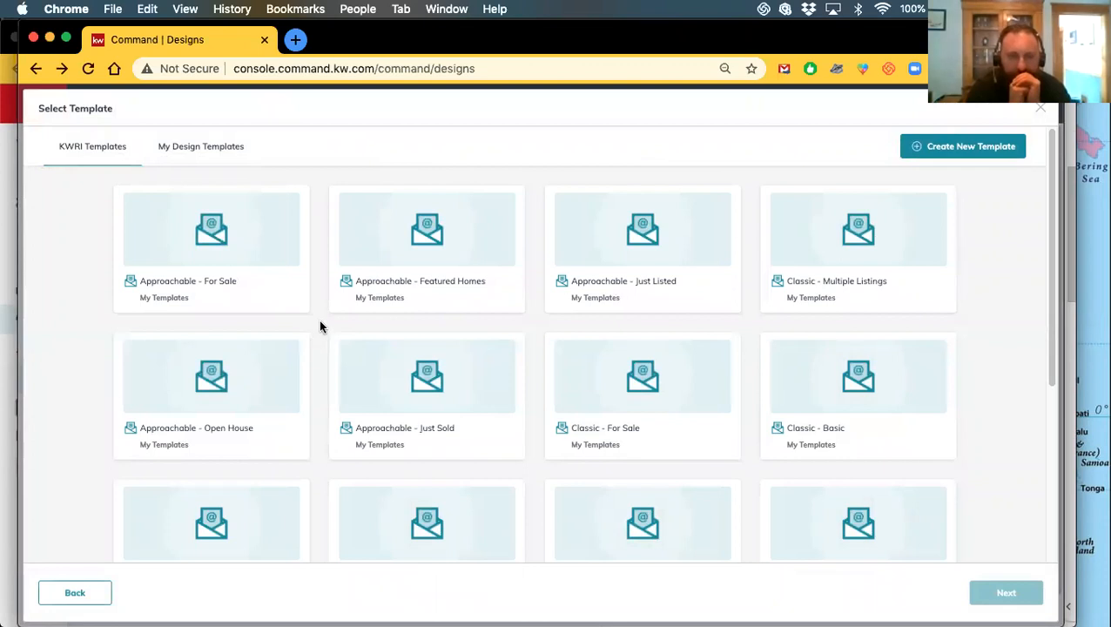
scroll(318, 321, "down", 2)
scroll(309, 348, "up", 2)
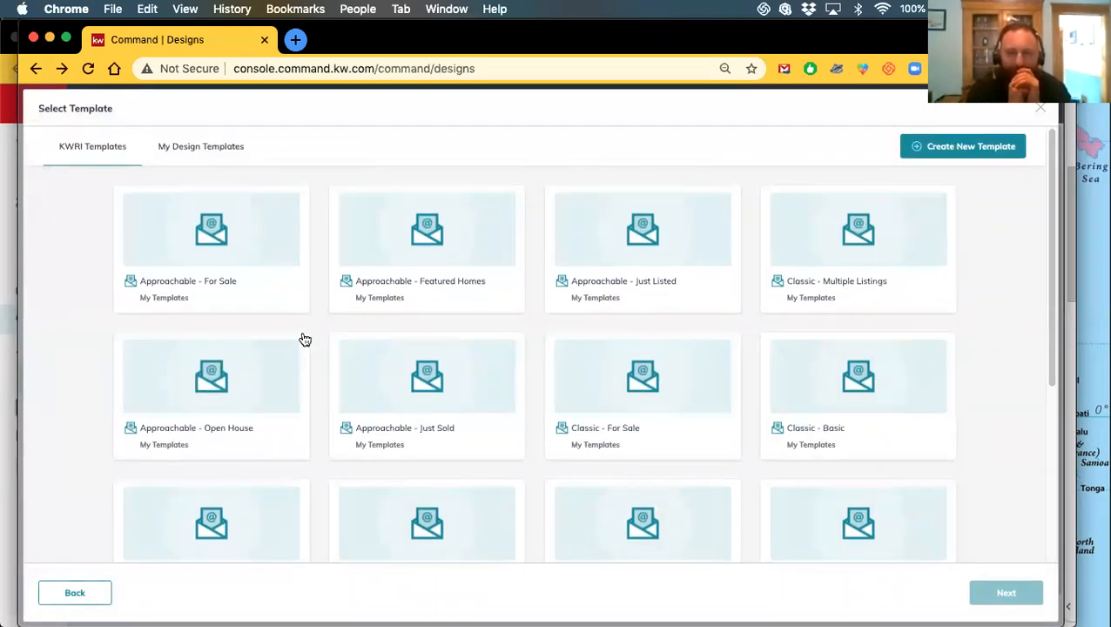
scroll(306, 347, "down", 3)
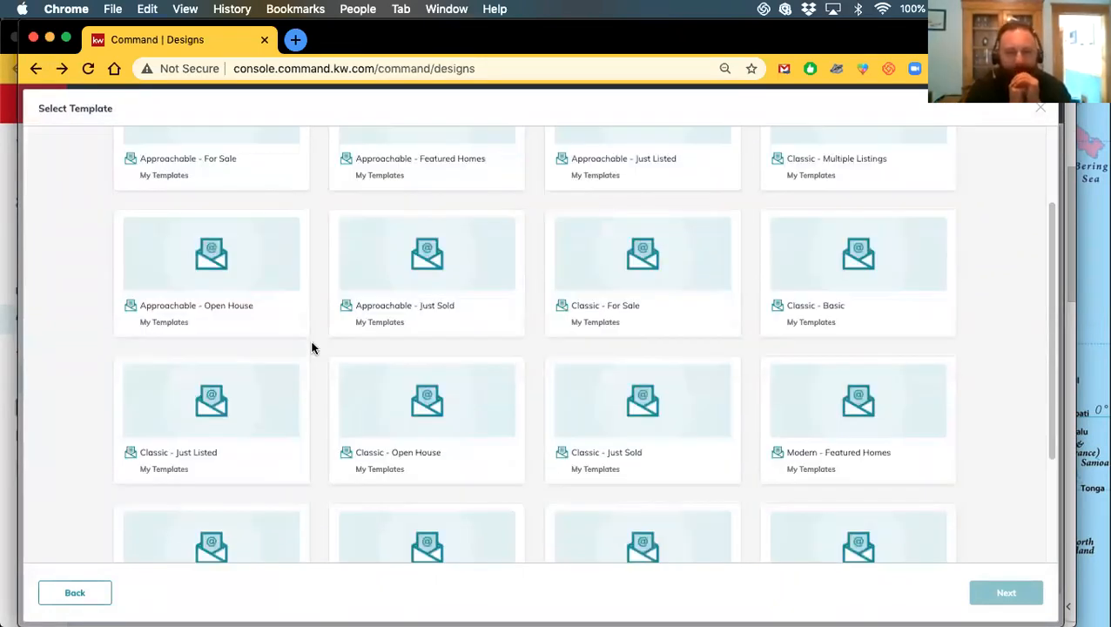
scroll(312, 348, "down", 2)
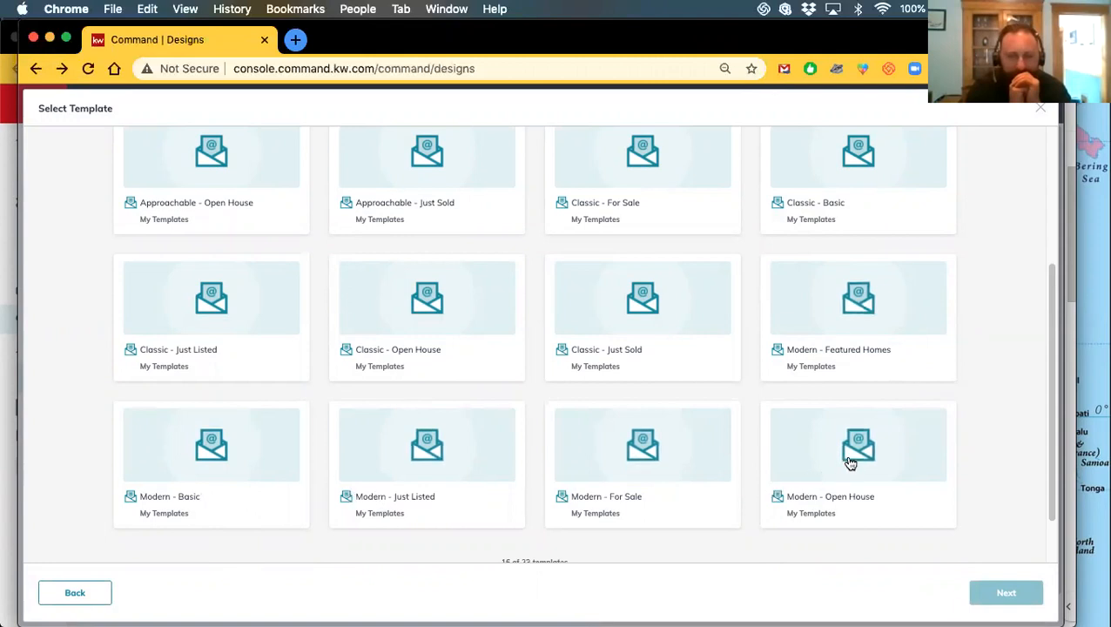
scroll(846, 510, "up", 3)
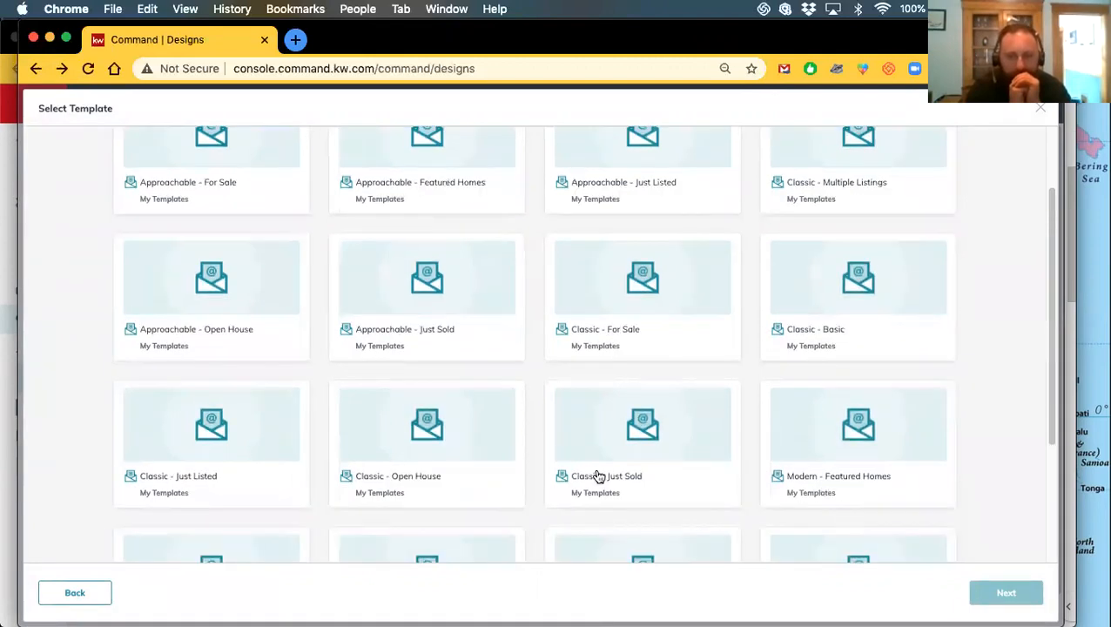
scroll(670, 331, "up", 2)
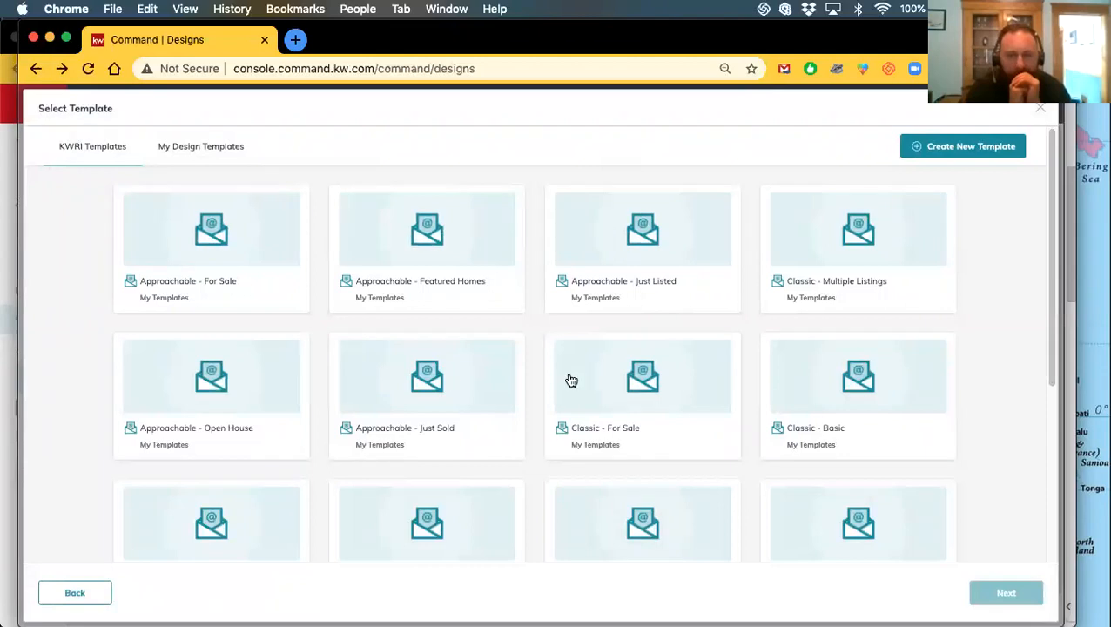
scroll(487, 383, "down", 5)
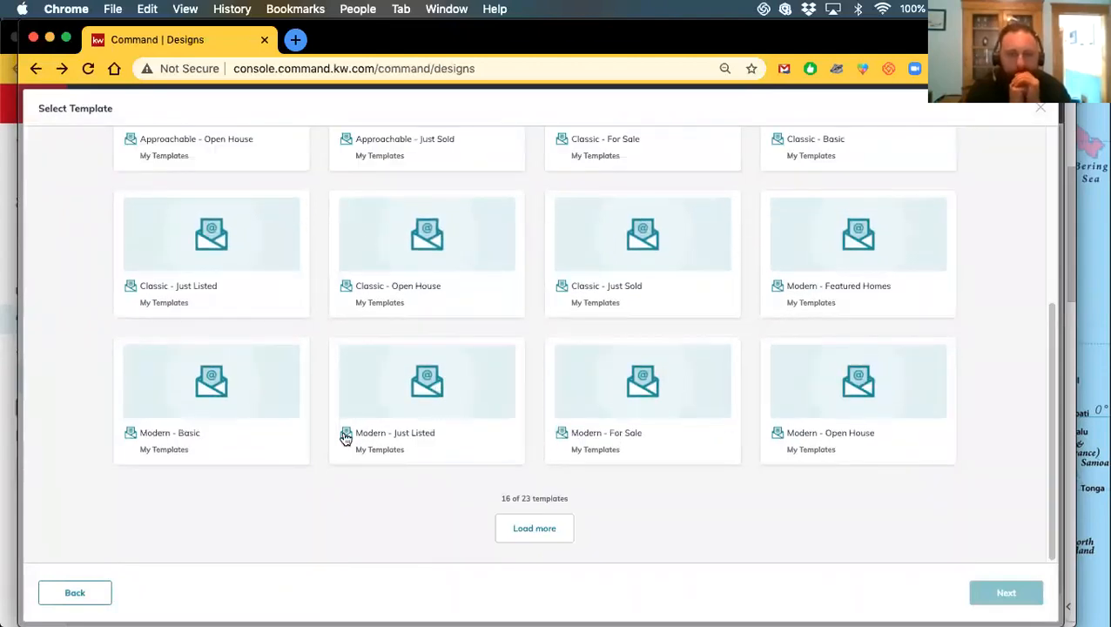
scroll(340, 433, "up", 5)
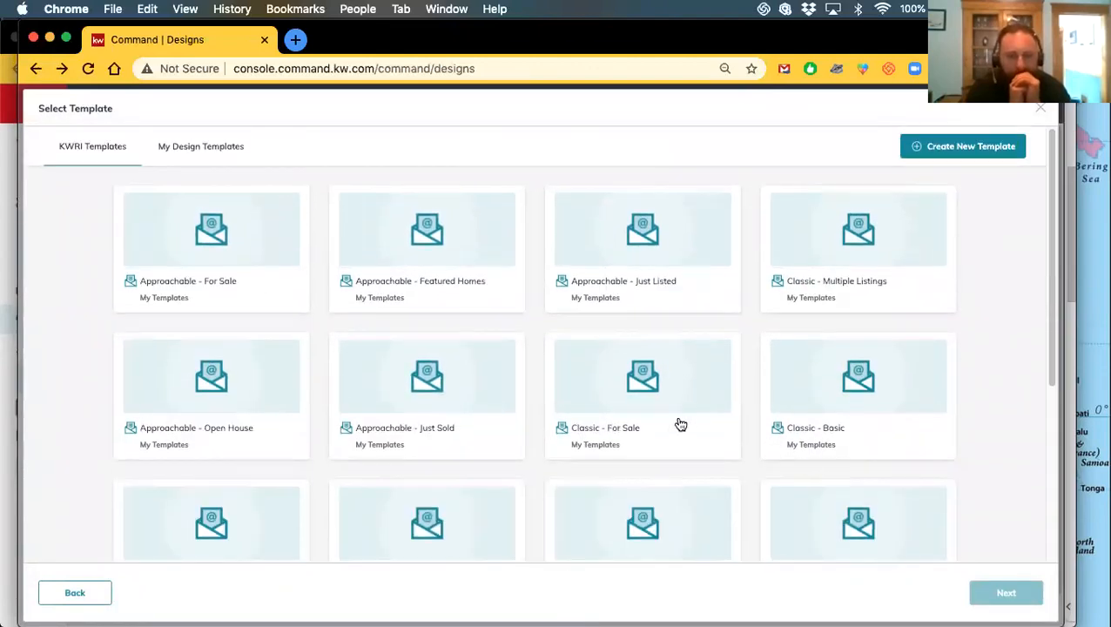
scroll(577, 431, "down", 5)
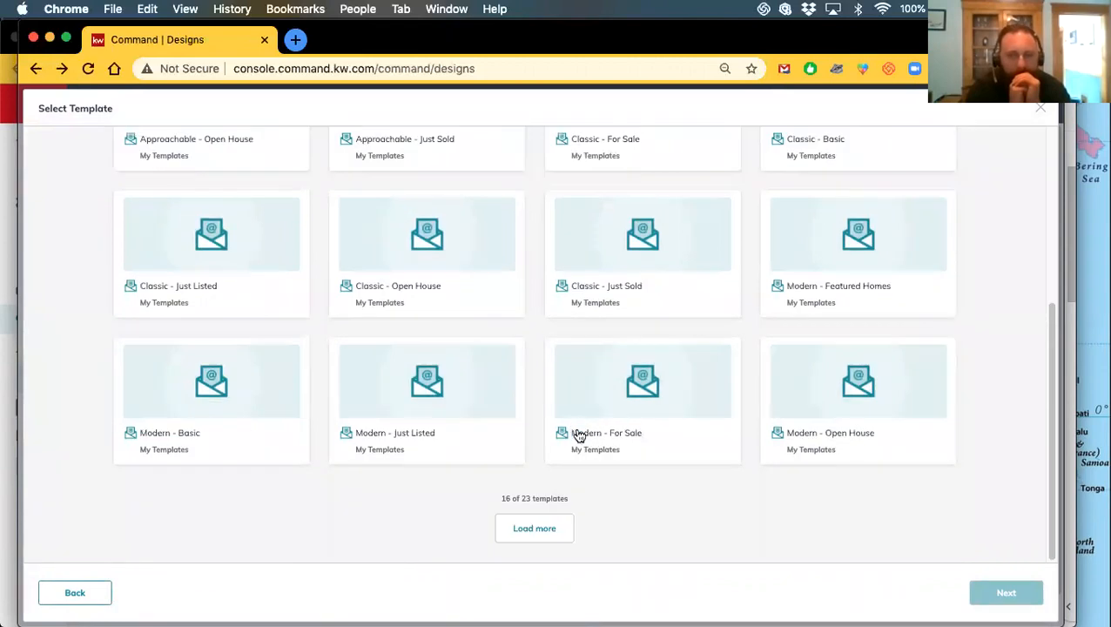
Load the remaining templates and select the Approachable - Basic card
left_click(534, 529)
scroll(514, 470, "down", 3)
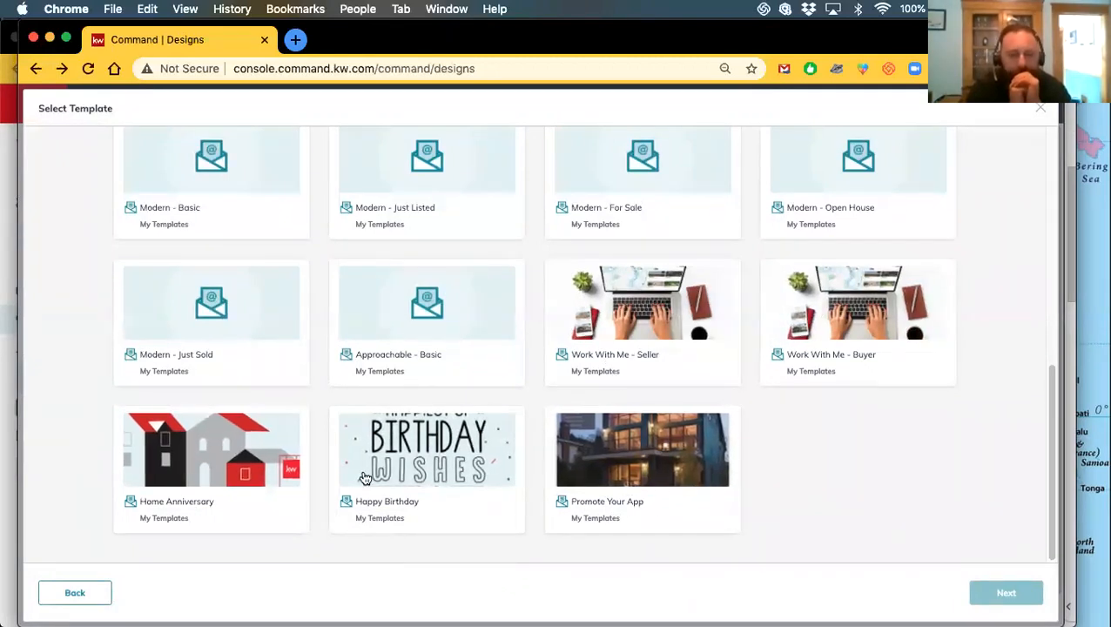
scroll(664, 461, "up", 1)
scroll(664, 461, "up", 1)
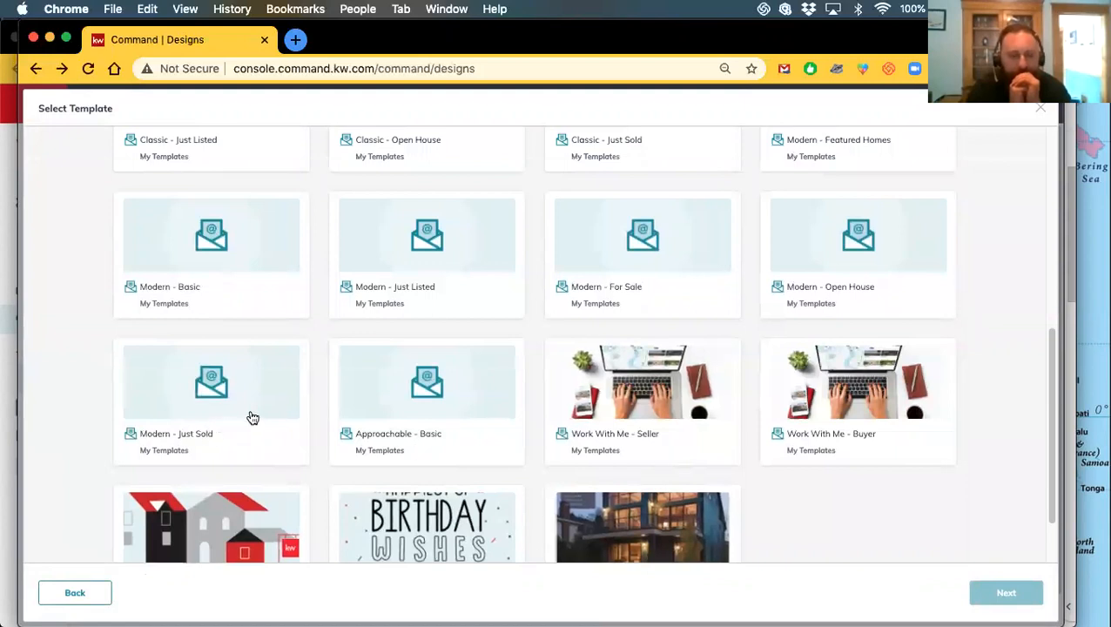
left_click(431, 400)
Open Approachable - Basic and review its headline, body, CTA button and contact footer
left_click(992, 597)
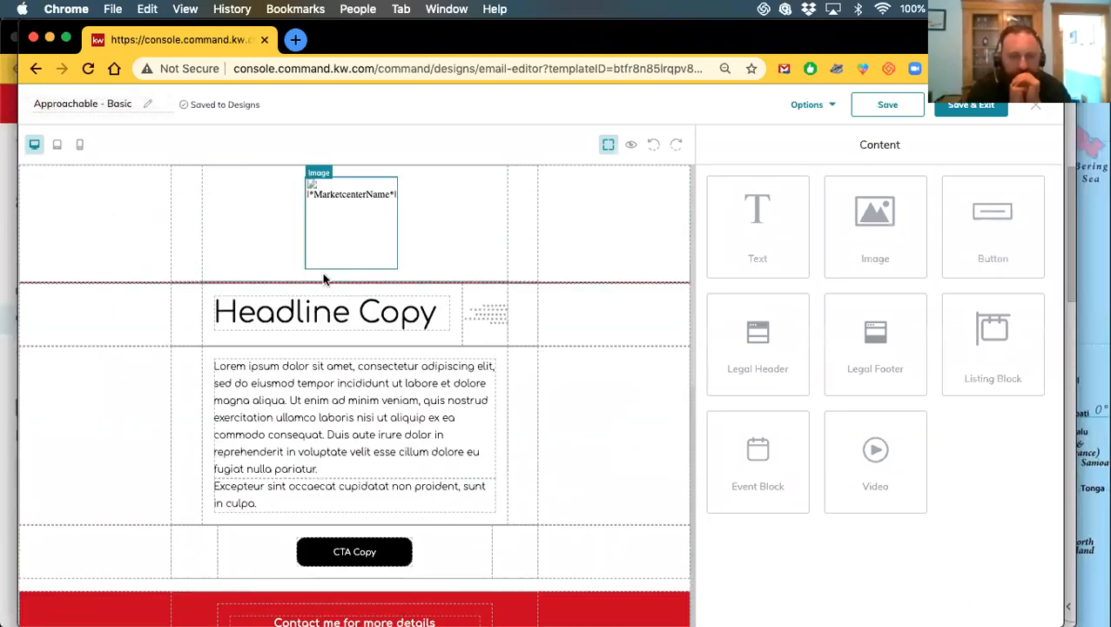
scroll(375, 444, "down", 2)
scroll(363, 426, "down", 5)
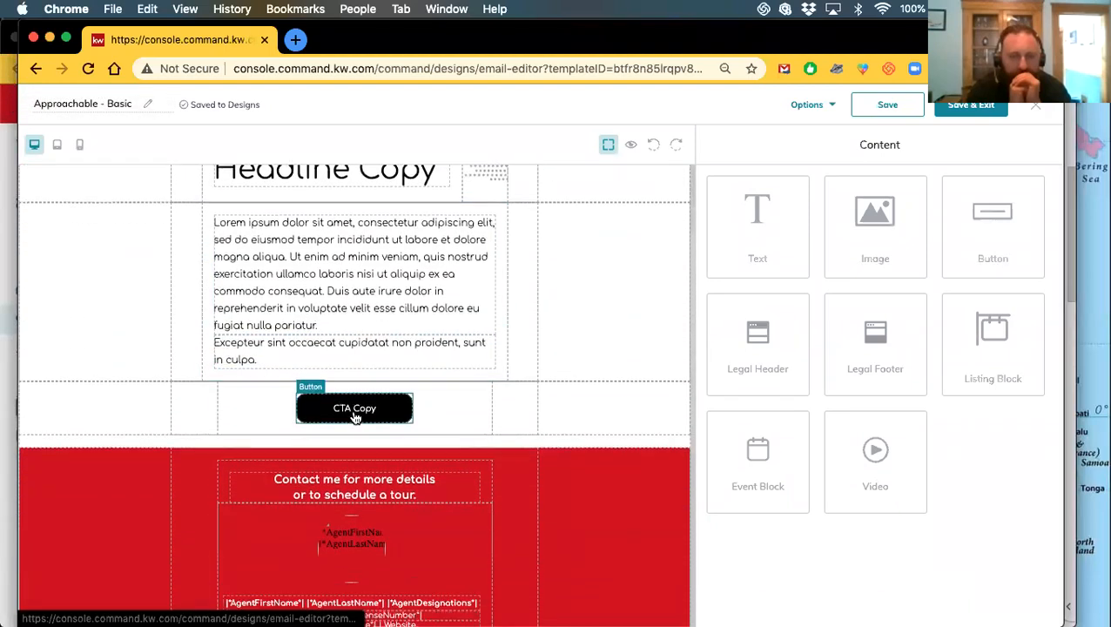
scroll(390, 466, "up", 6)
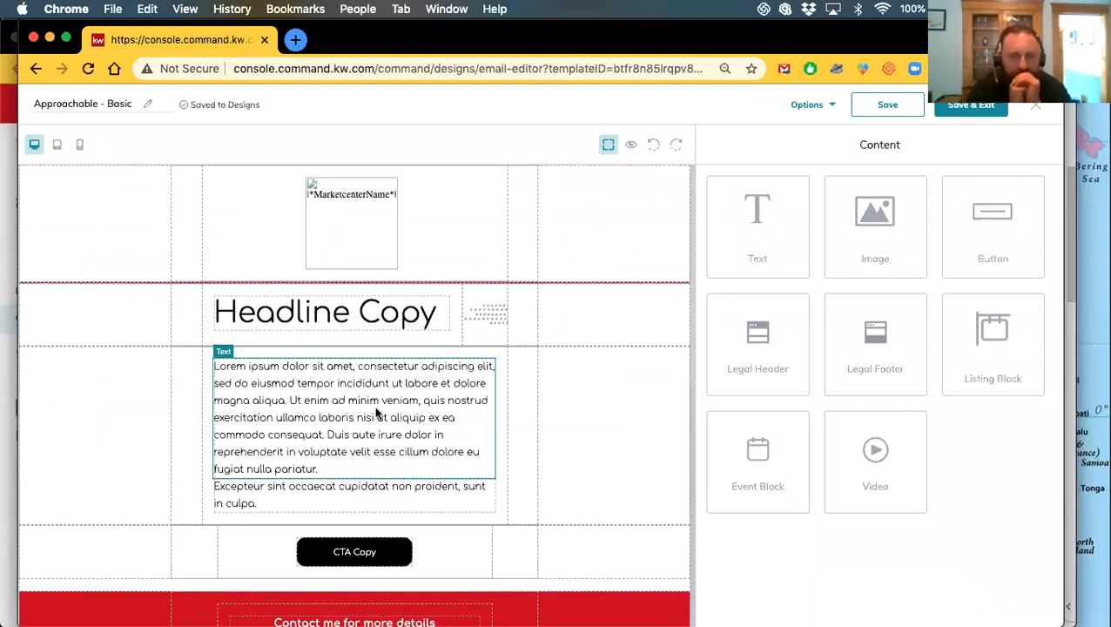
scroll(318, 424, "down", 5)
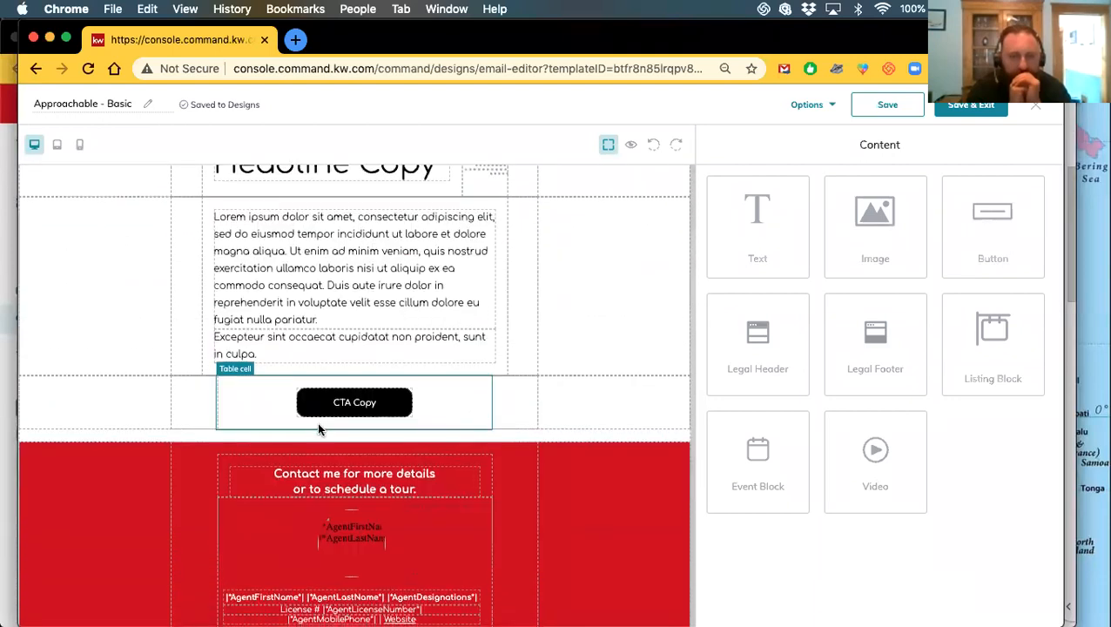
scroll(352, 404, "down", 1)
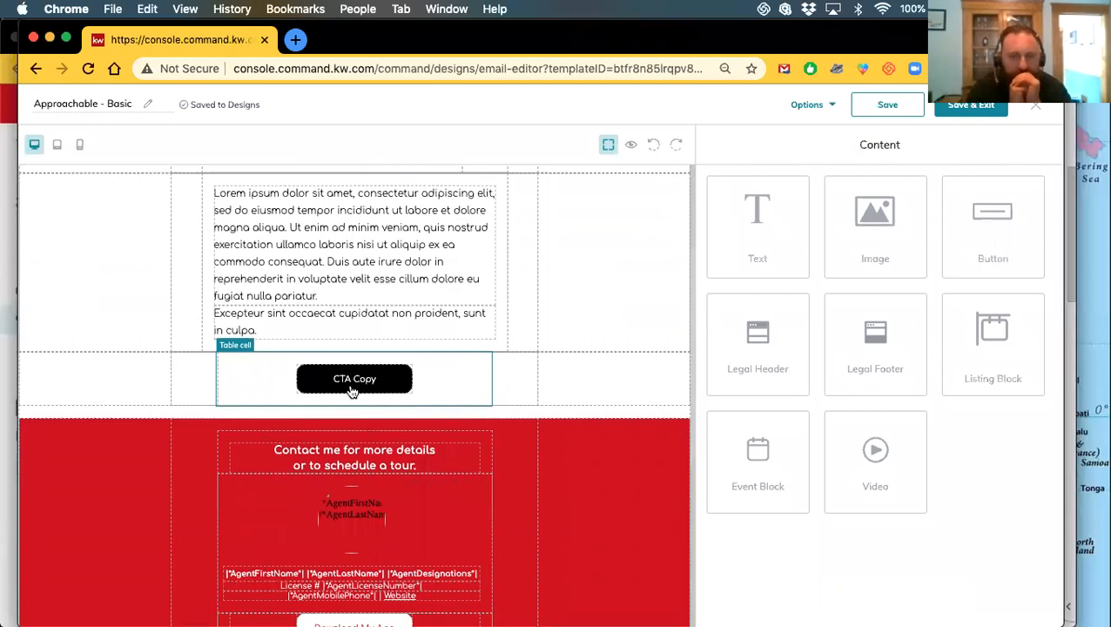
scroll(359, 425, "down", 6)
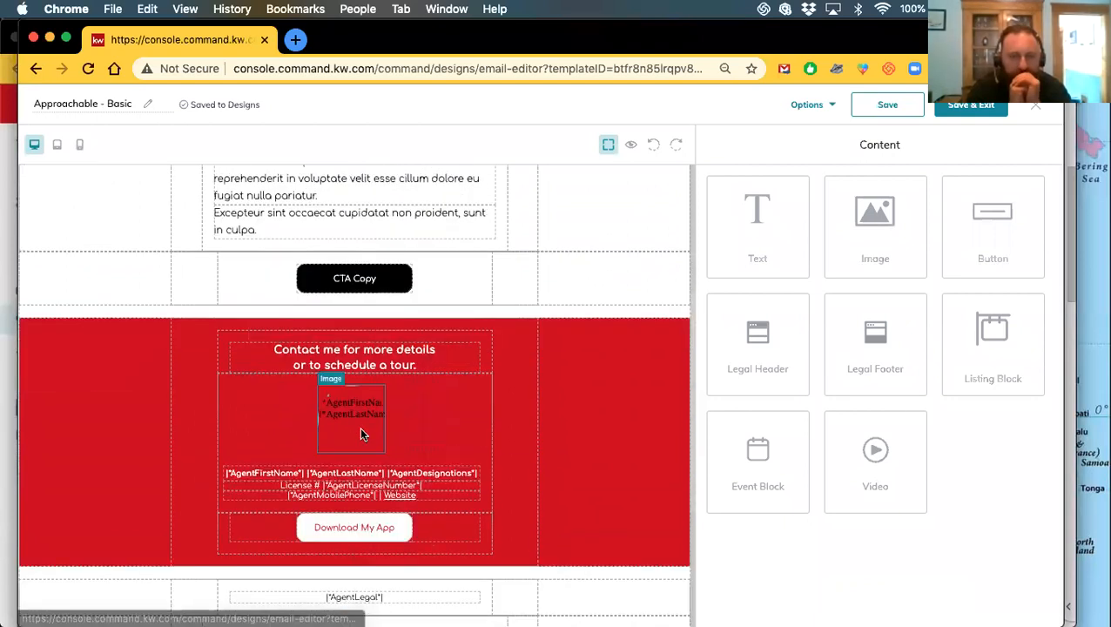
scroll(329, 348, "down", 6)
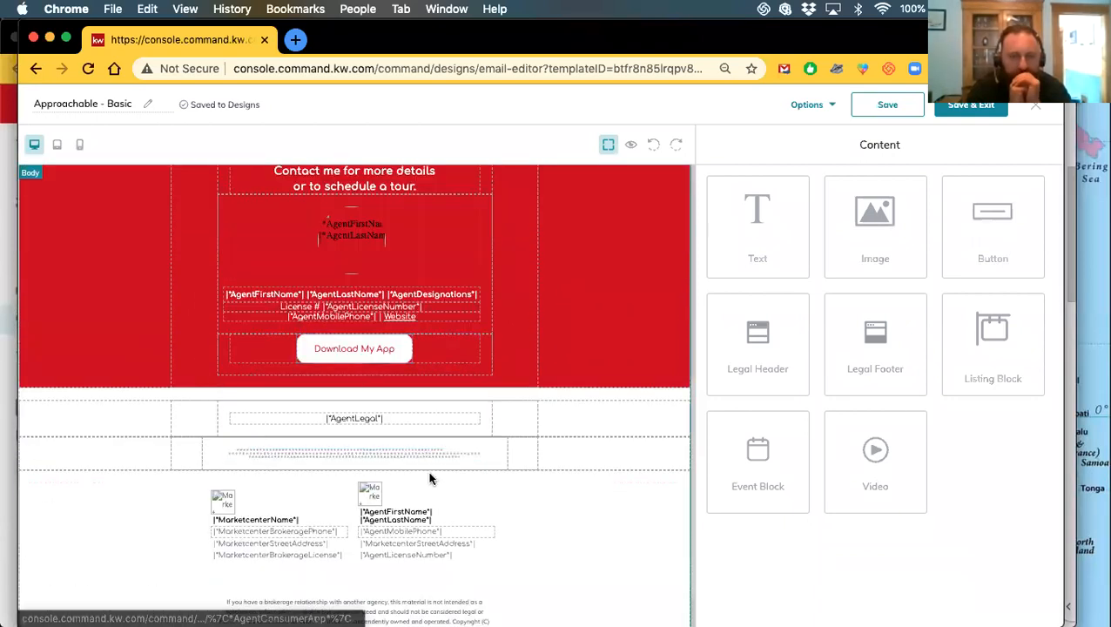
scroll(363, 456, "up", 15)
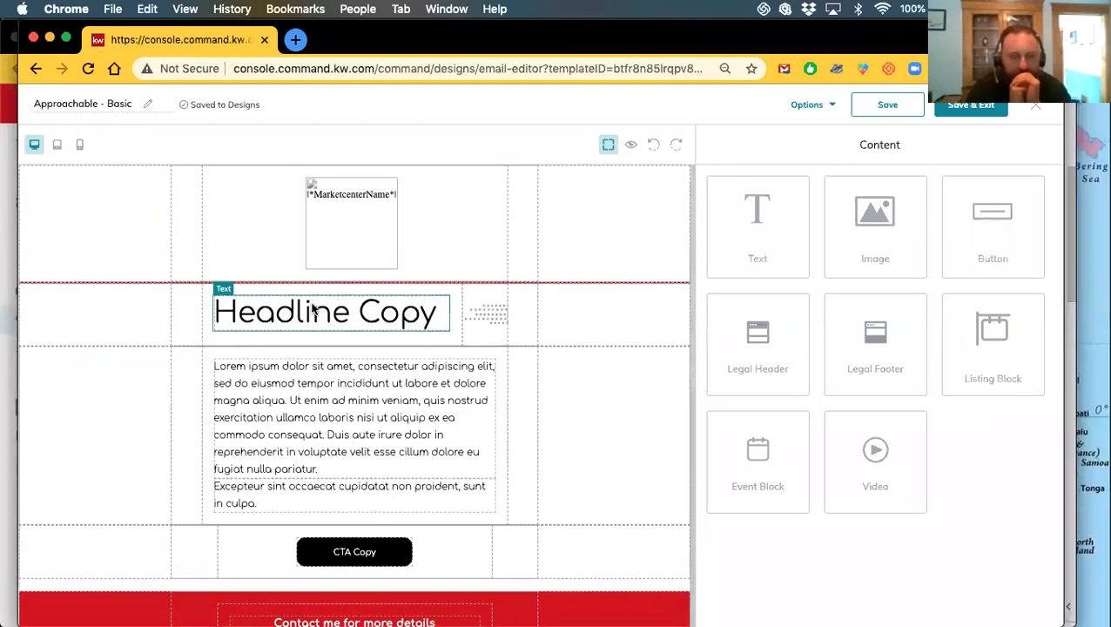
scroll(375, 431, "down", 8)
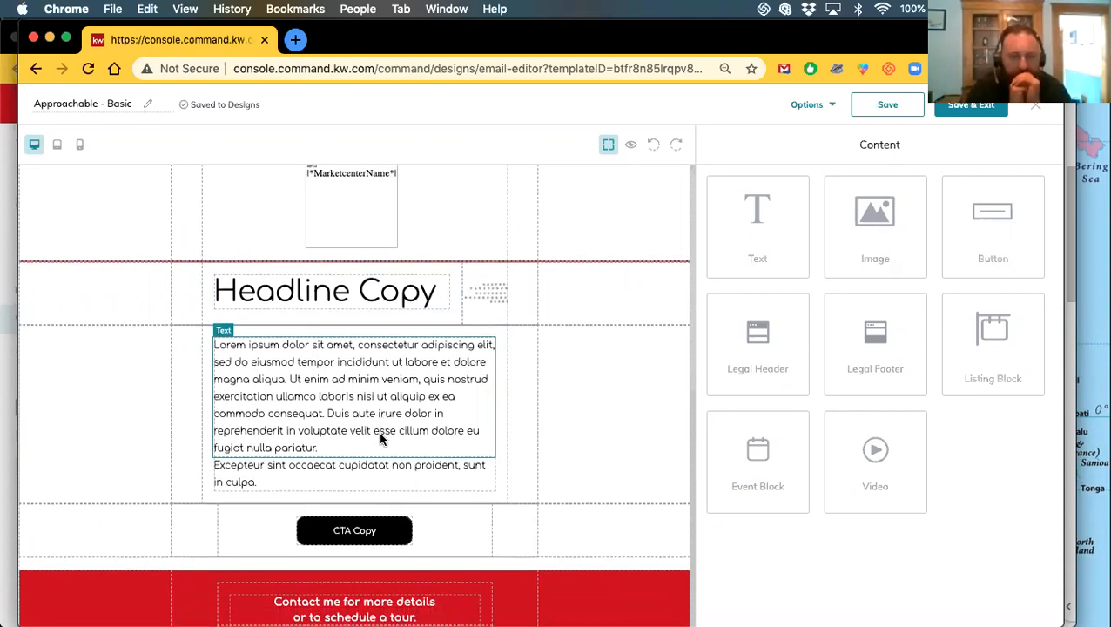
scroll(366, 432, "up", 8)
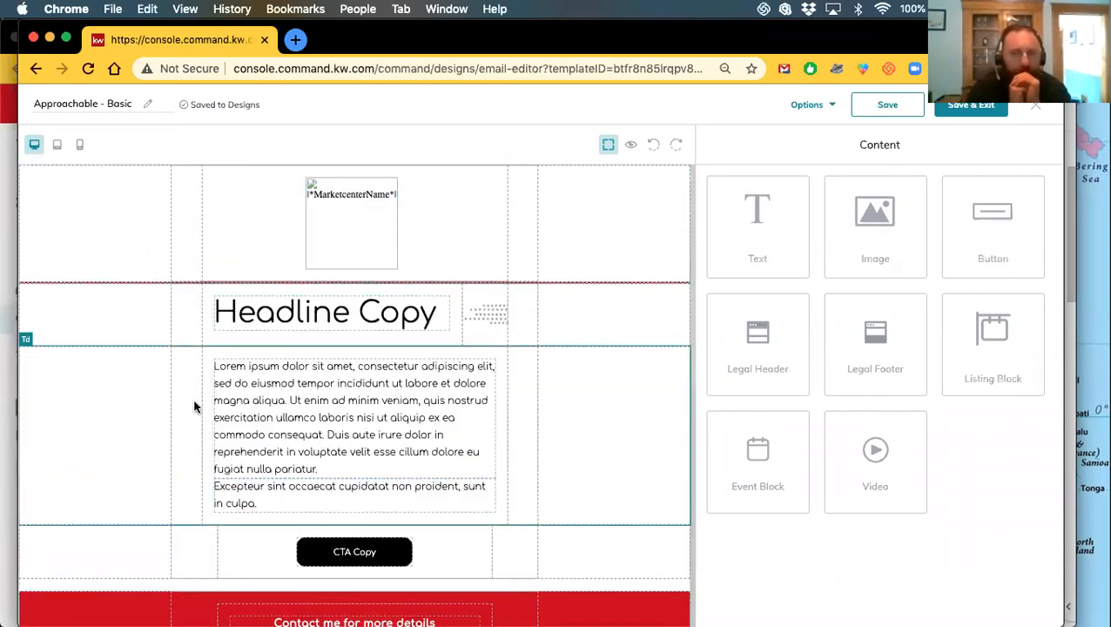
scroll(366, 390, "down", 10)
scroll(365, 390, "down", 6)
scroll(403, 397, "up", 15)
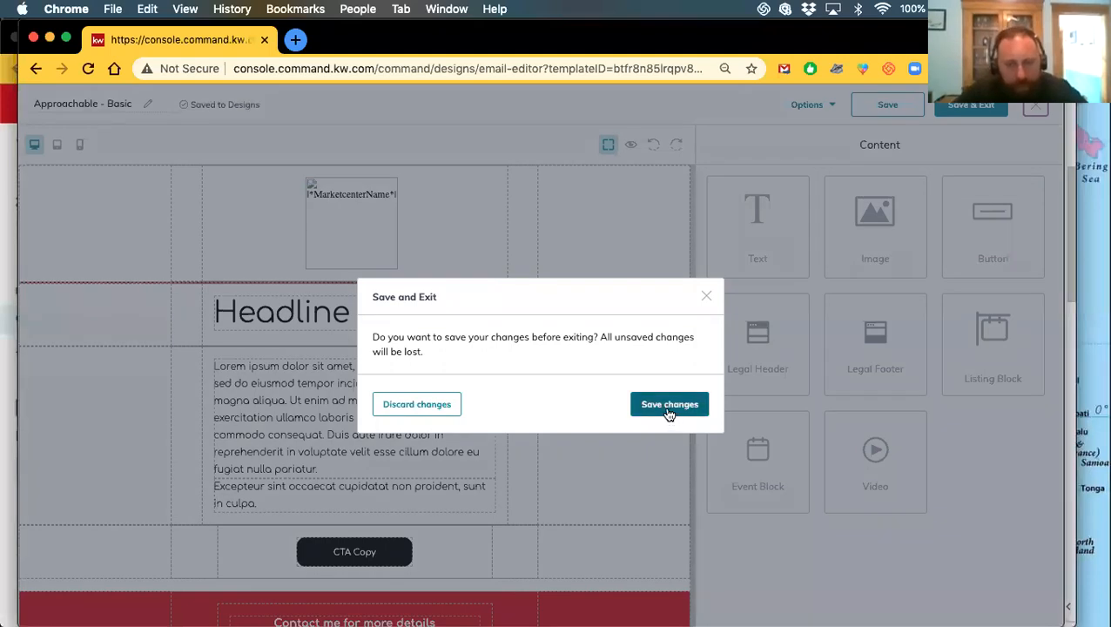
Save the Approachable - Basic design and start a new Email design
left_click(668, 407)
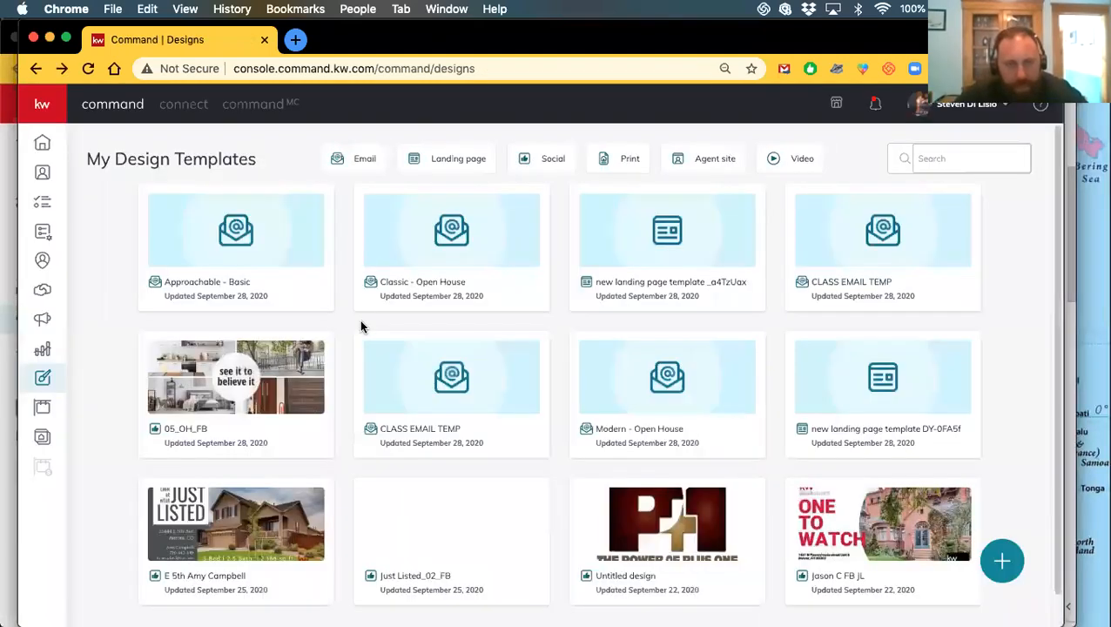
left_click(996, 560)
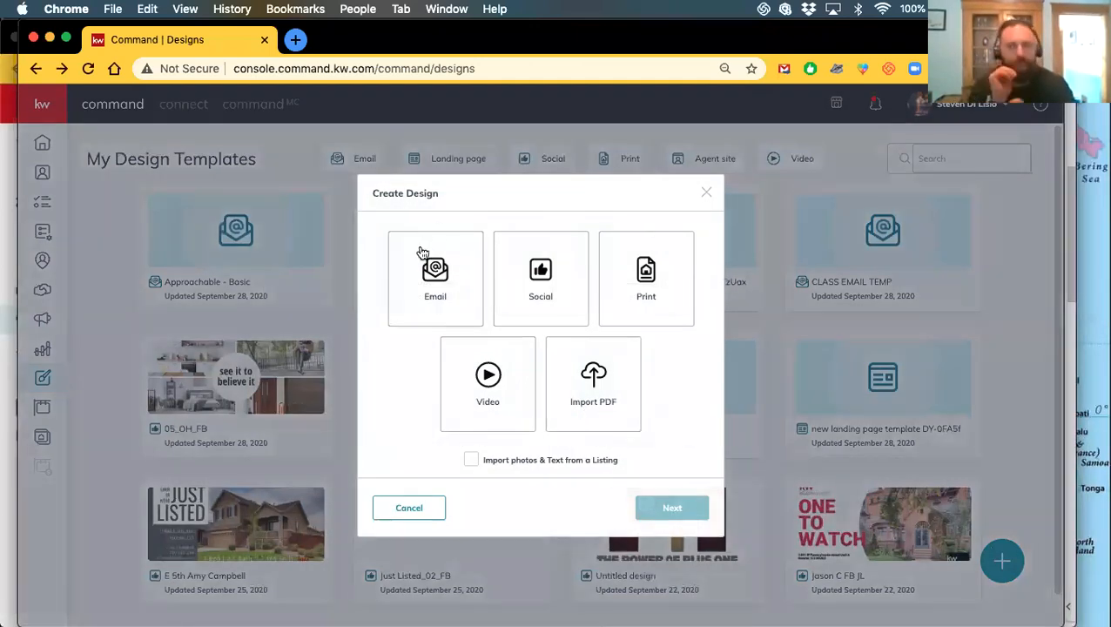
left_click(436, 270)
left_click(672, 507)
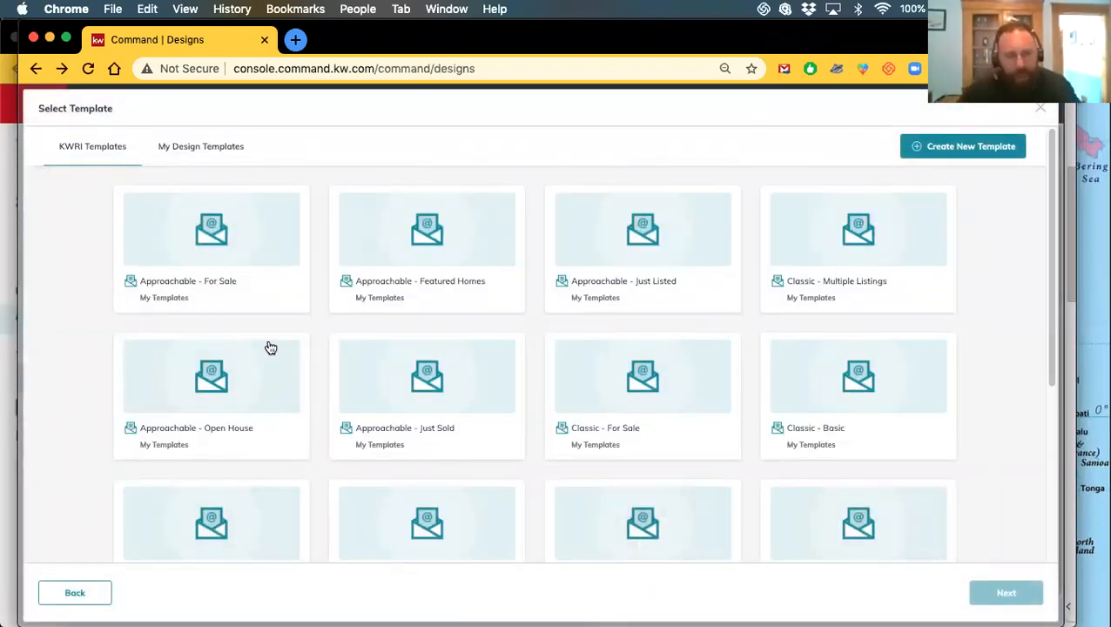
Pick the Approachable - Open House template and open it in the editor
scroll(410, 426, "down", 3)
scroll(410, 426, "up", 3)
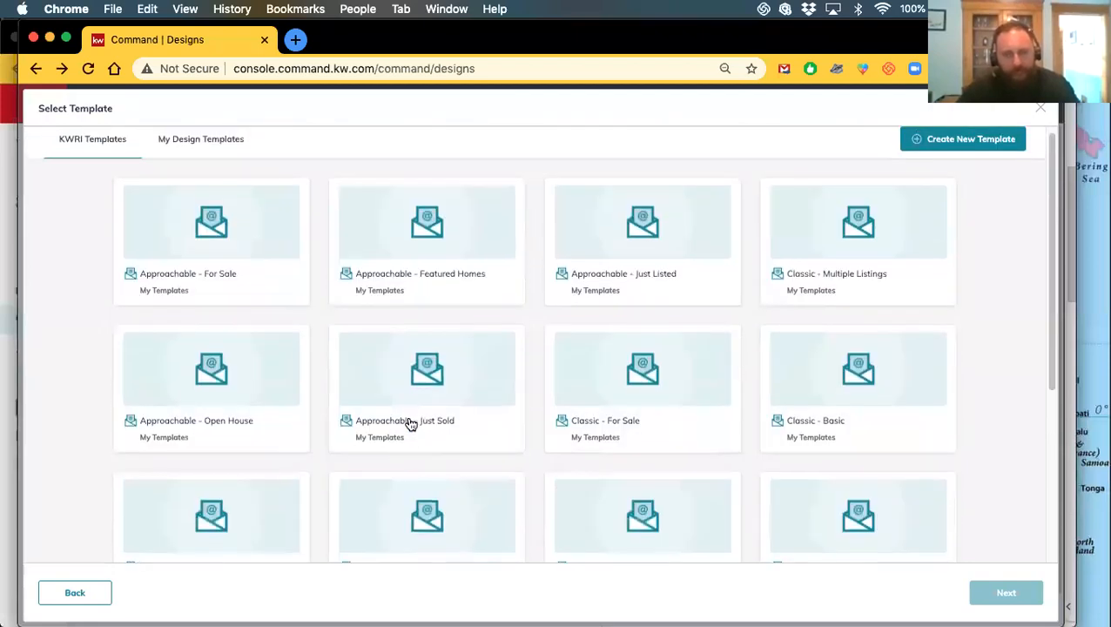
scroll(410, 425, "down", 1)
scroll(396, 412, "down", 1)
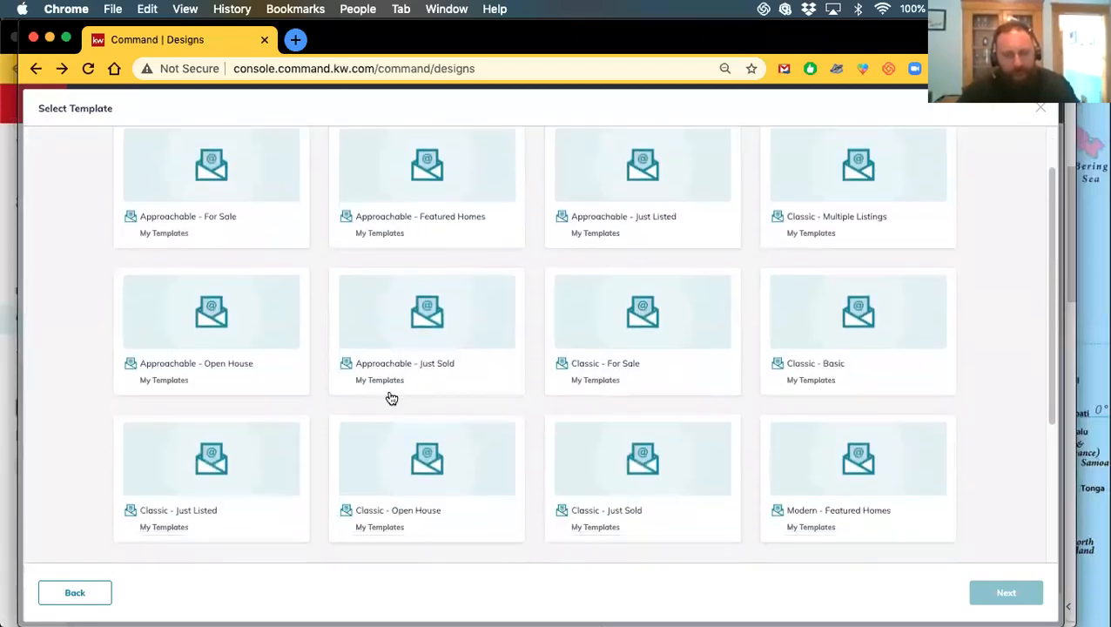
scroll(392, 398, "down", 1)
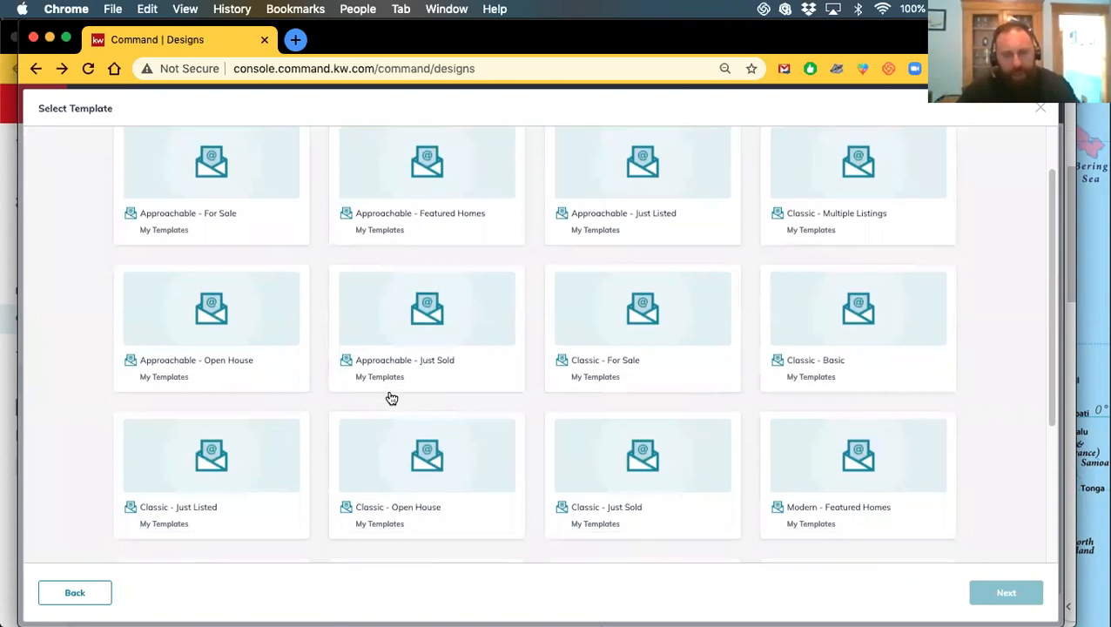
scroll(391, 401, "down", 1)
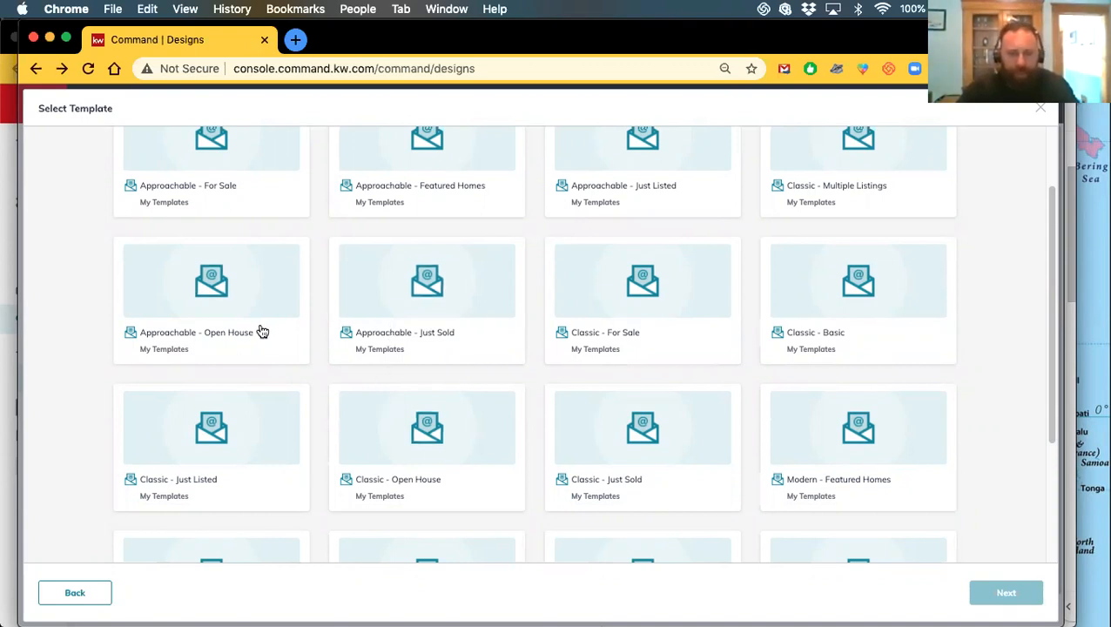
left_click(223, 296)
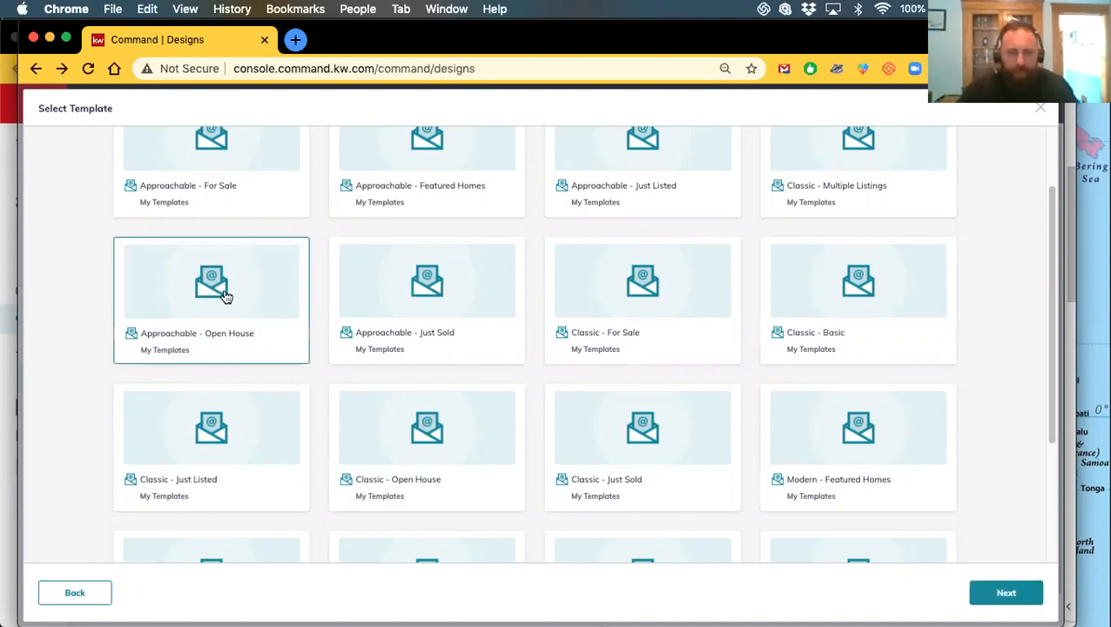
left_click(1016, 592)
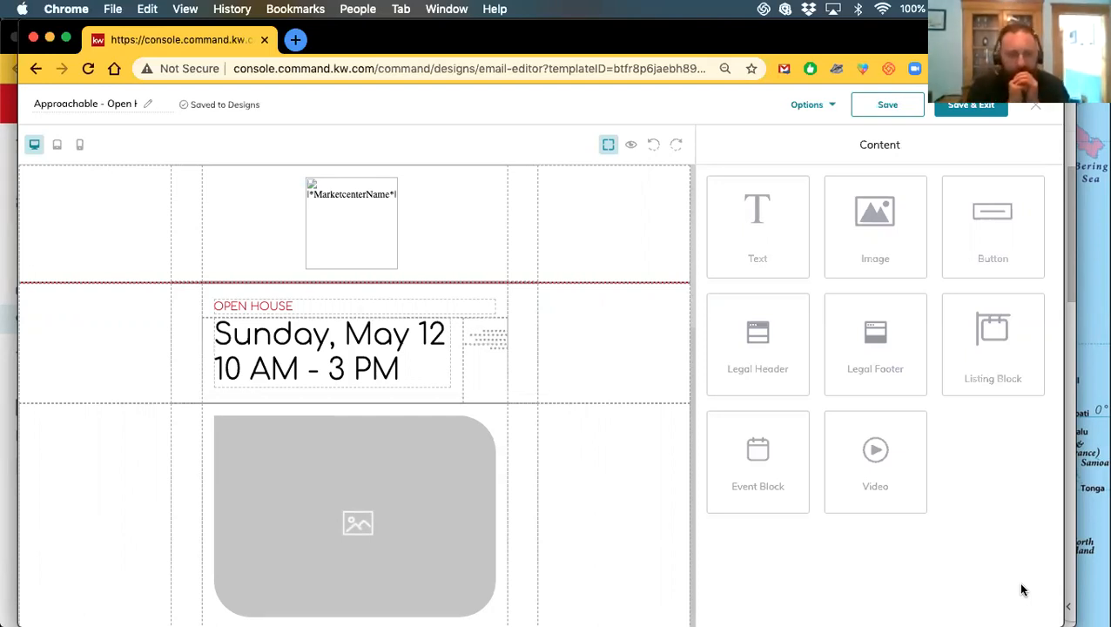
Review the Open House email, then leave the editor discarding the draft
scroll(433, 314, "down", 10)
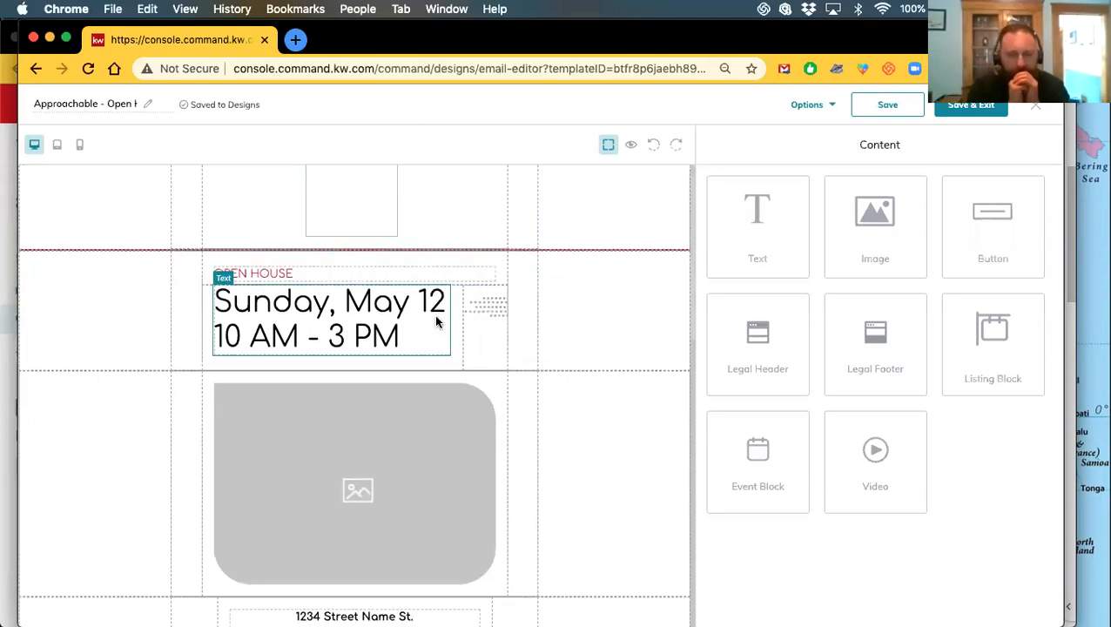
scroll(424, 407, "up", 12)
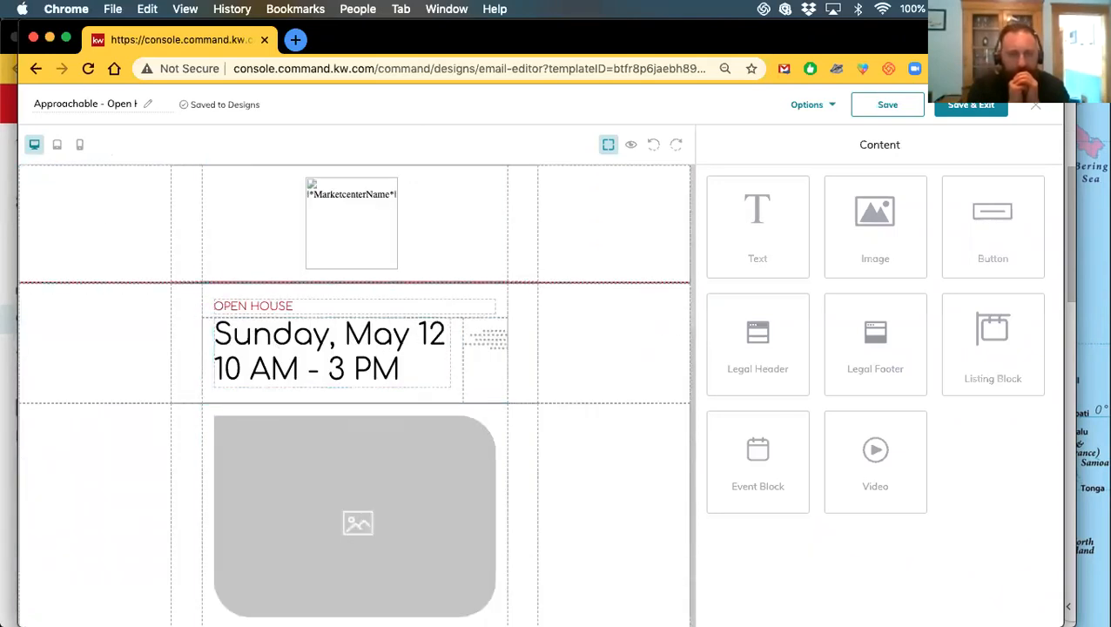
left_click(1030, 106)
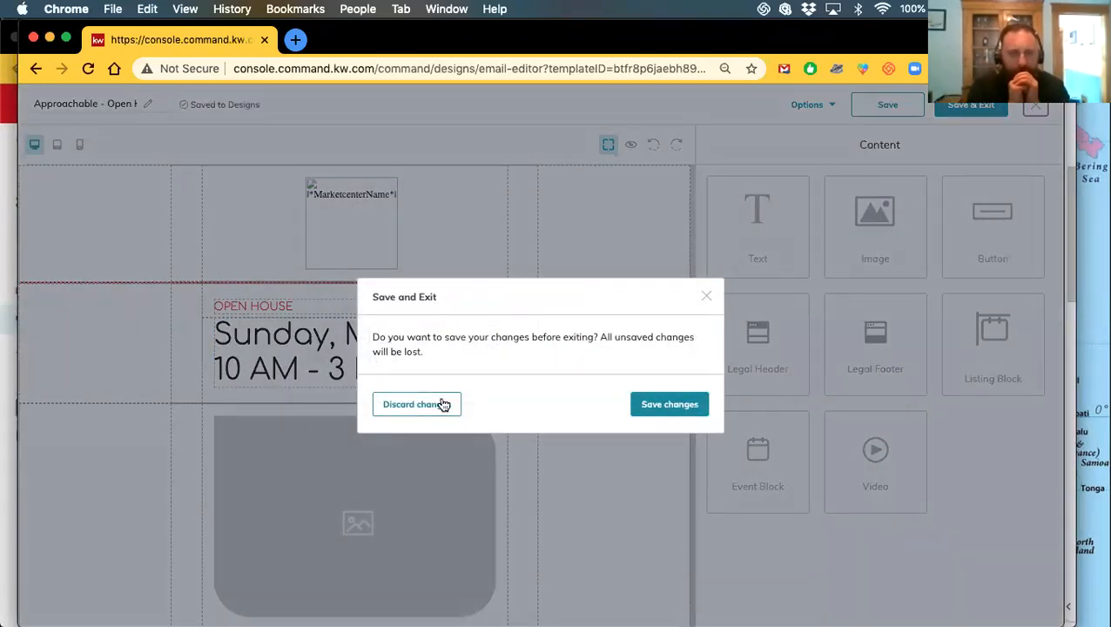
left_click(442, 404)
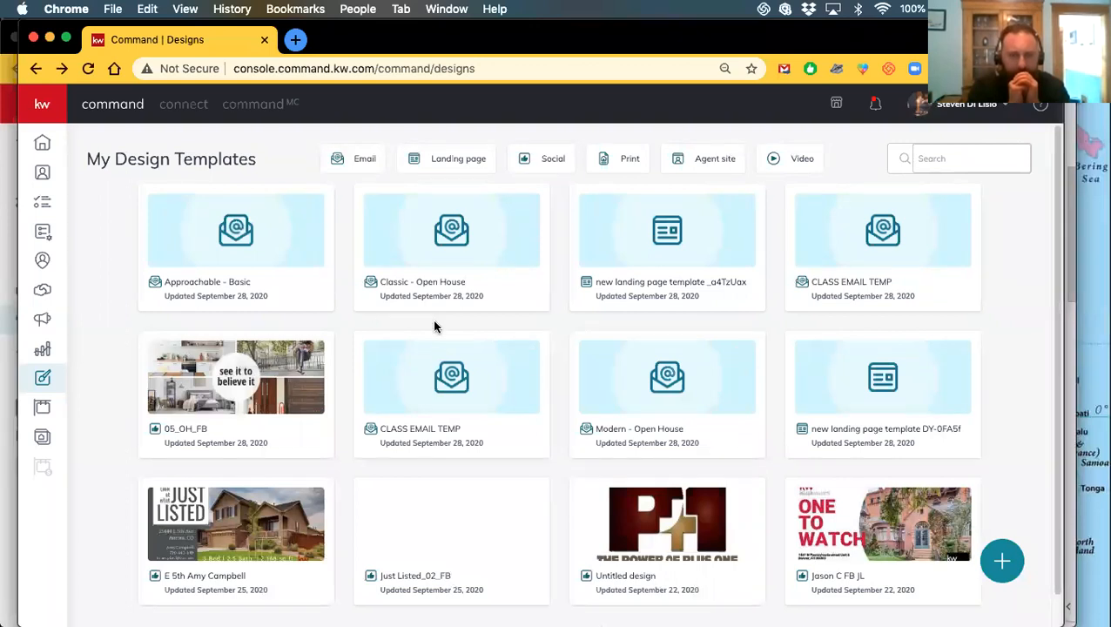
Start another new Email design and continue to the template choices
scroll(424, 467, "down", 1)
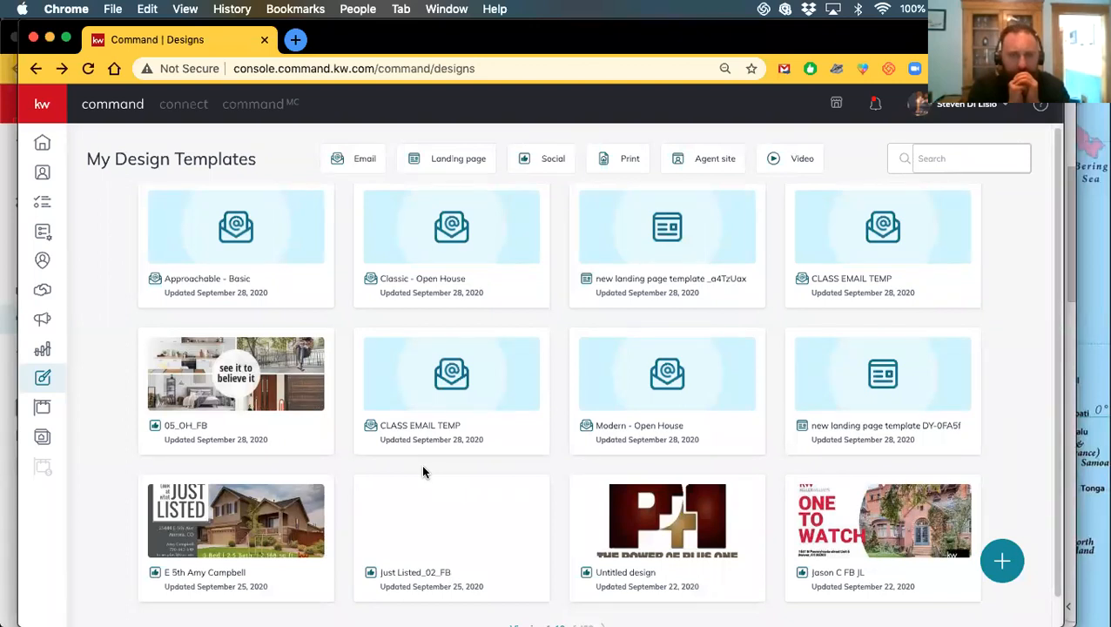
left_click(1008, 565)
left_click(436, 287)
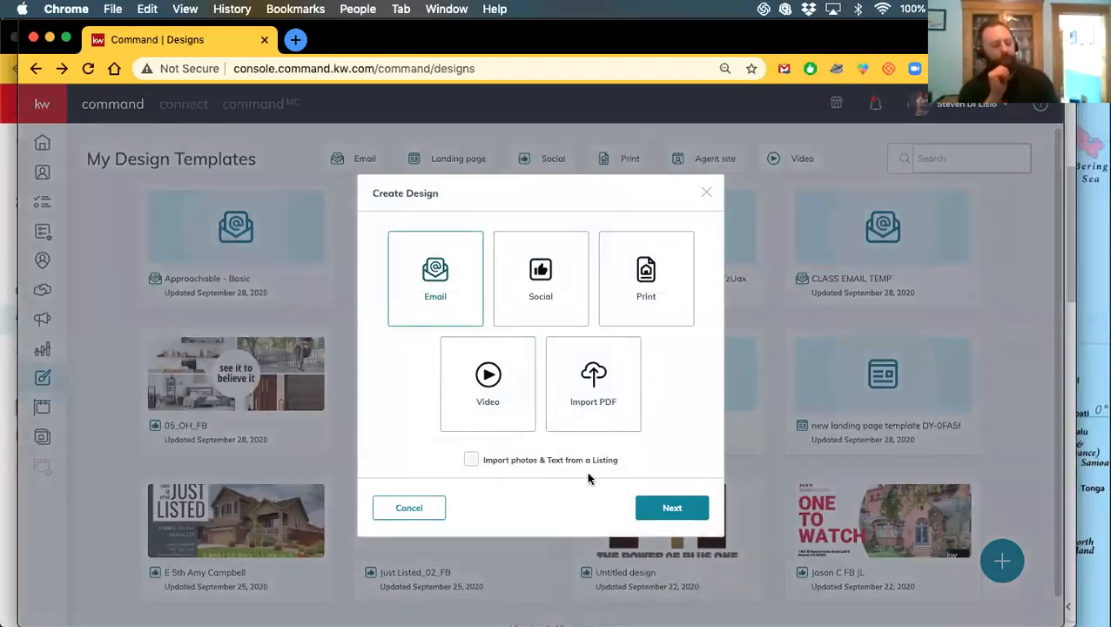
left_click(668, 510)
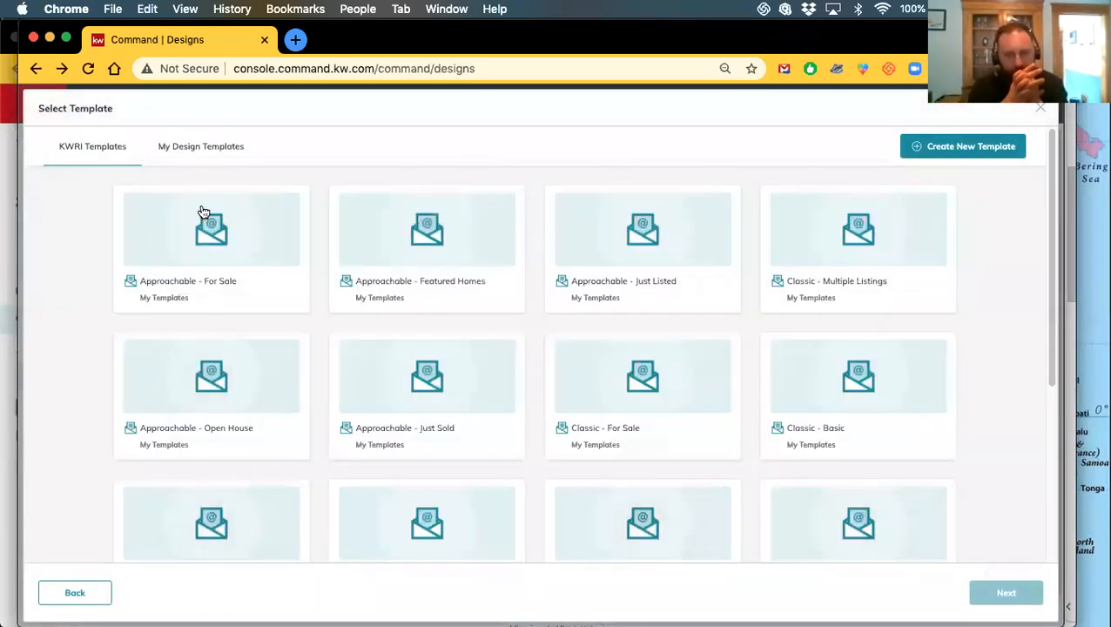
Select the Classic - Open House template and create the email from it
scroll(261, 365, "down", 3)
scroll(266, 371, "down", 3)
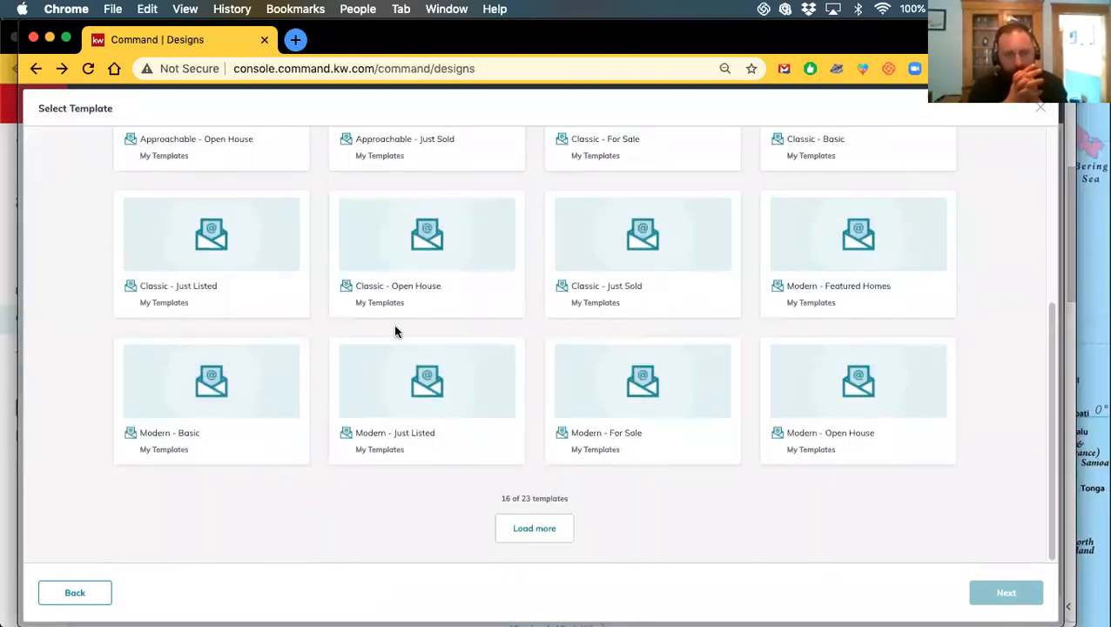
scroll(396, 326, "up", 1)
left_click(422, 280)
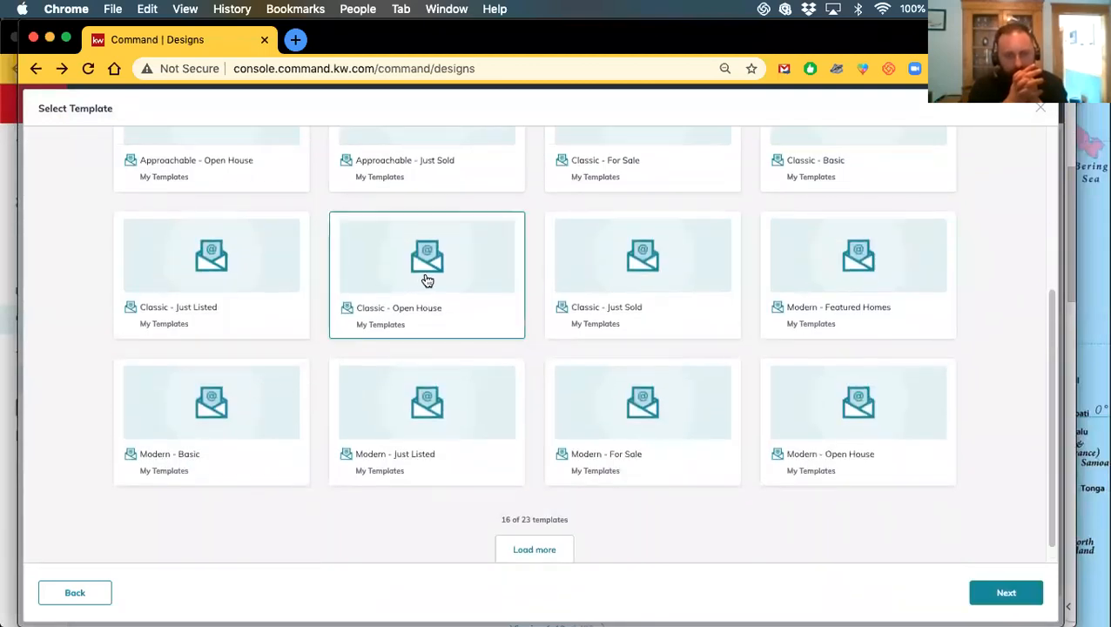
left_click(985, 596)
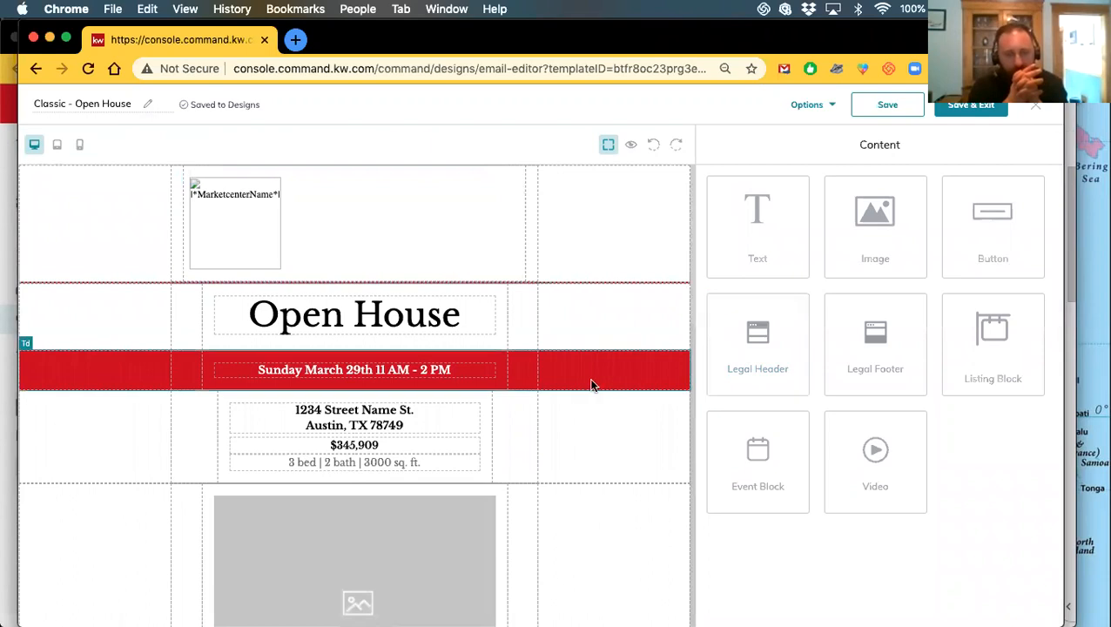
scroll(592, 383, "down", 2)
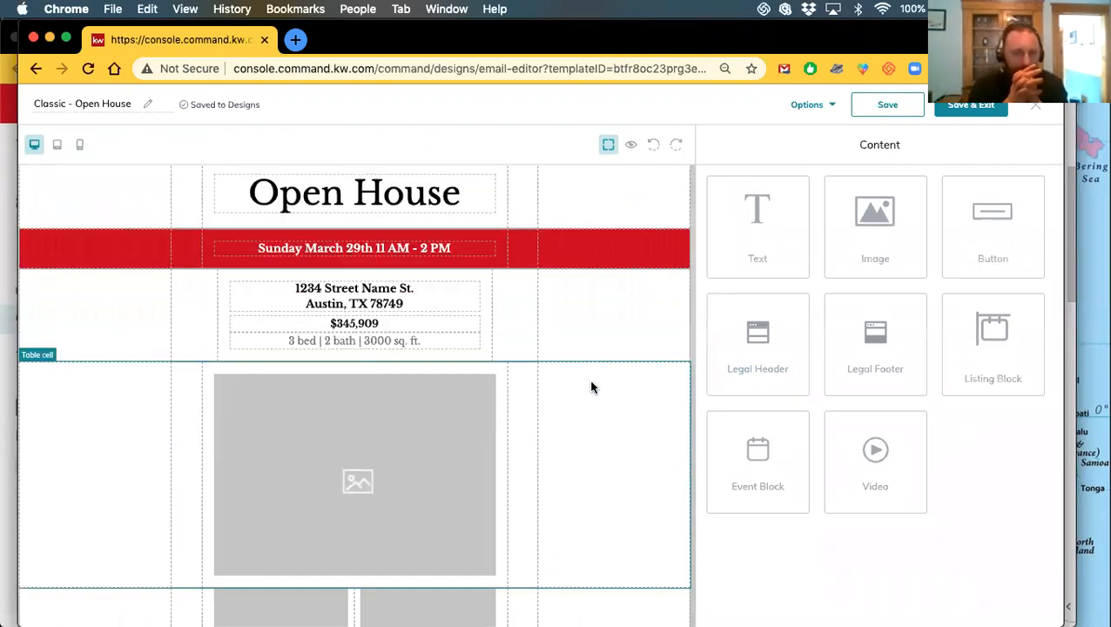
scroll(591, 391, "down", 2)
scroll(591, 394, "down", 7)
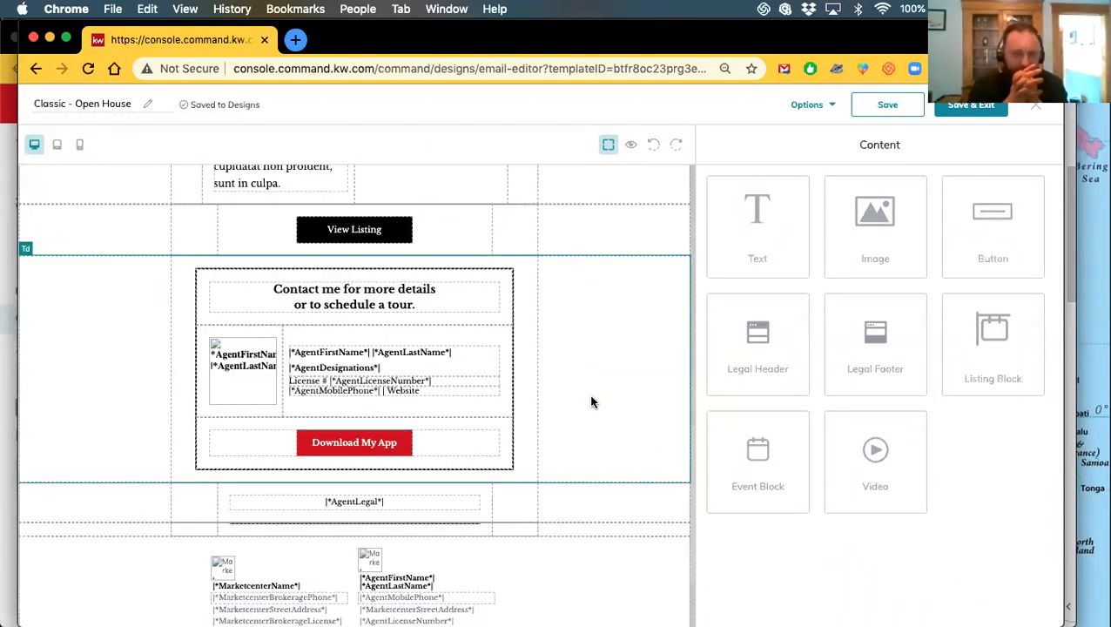
scroll(590, 400, "up", 2)
scroll(592, 403, "down", 2)
scroll(592, 404, "up", 12)
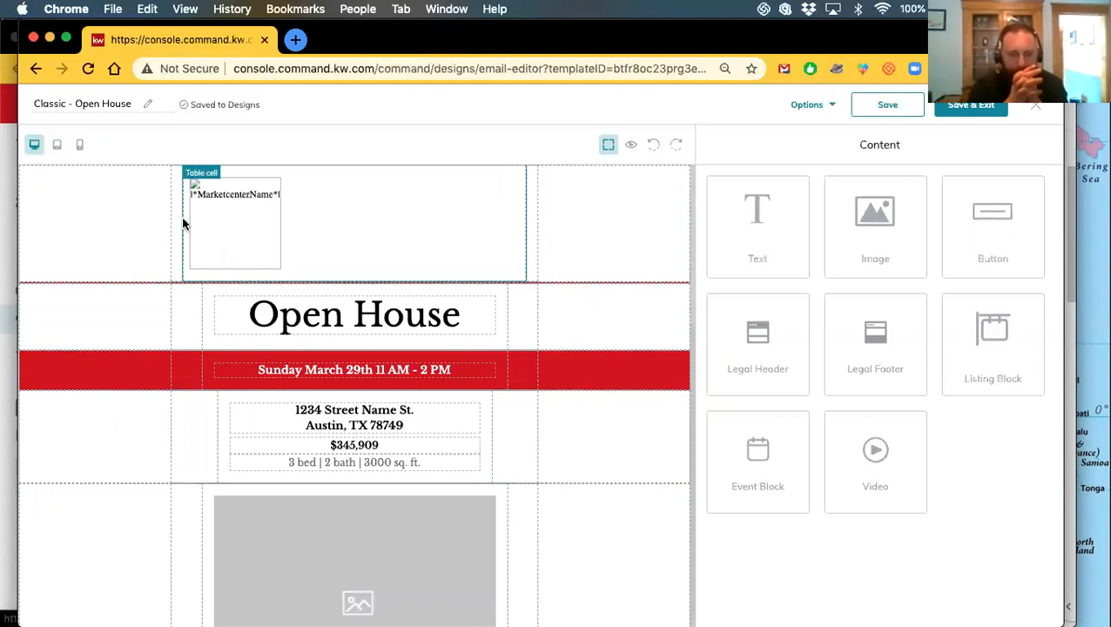
scroll(313, 368, "down", 2)
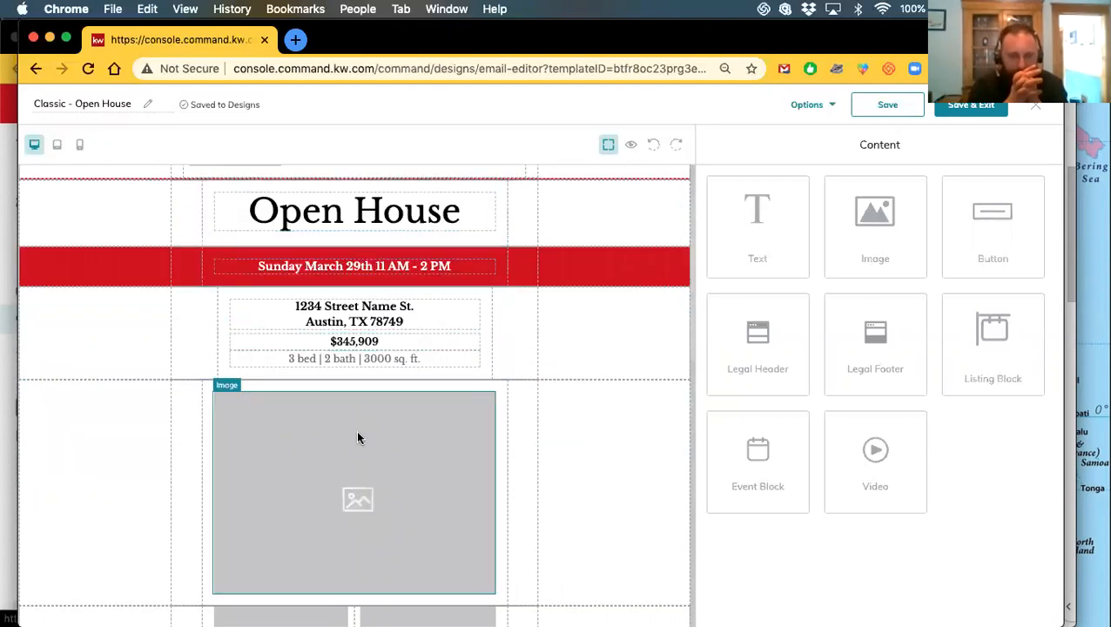
scroll(360, 443, "down", 5)
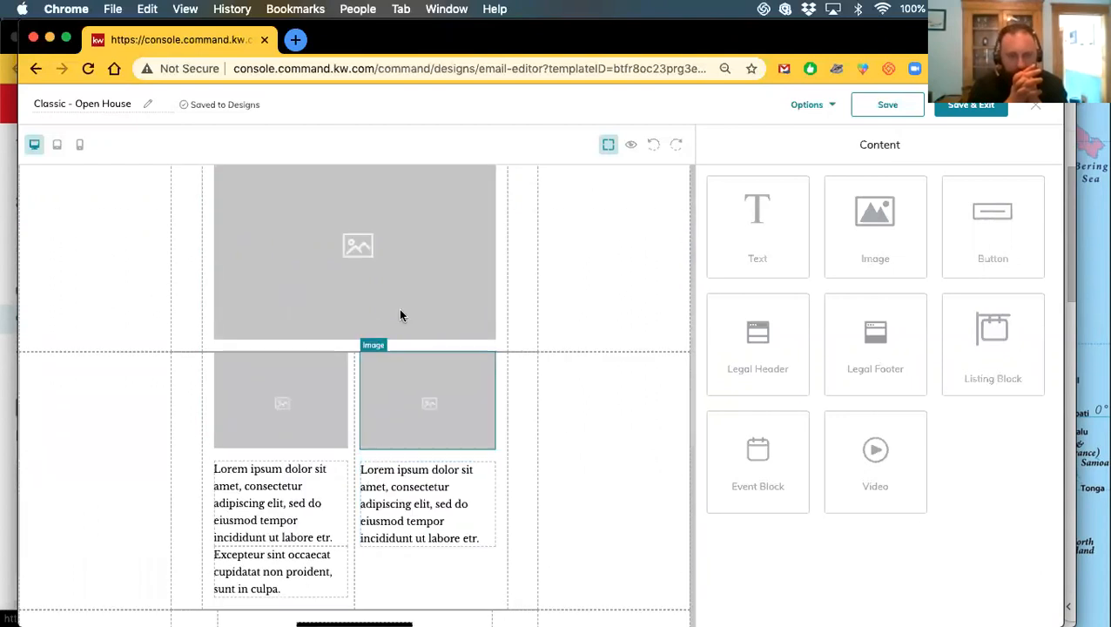
scroll(309, 446, "up", 5)
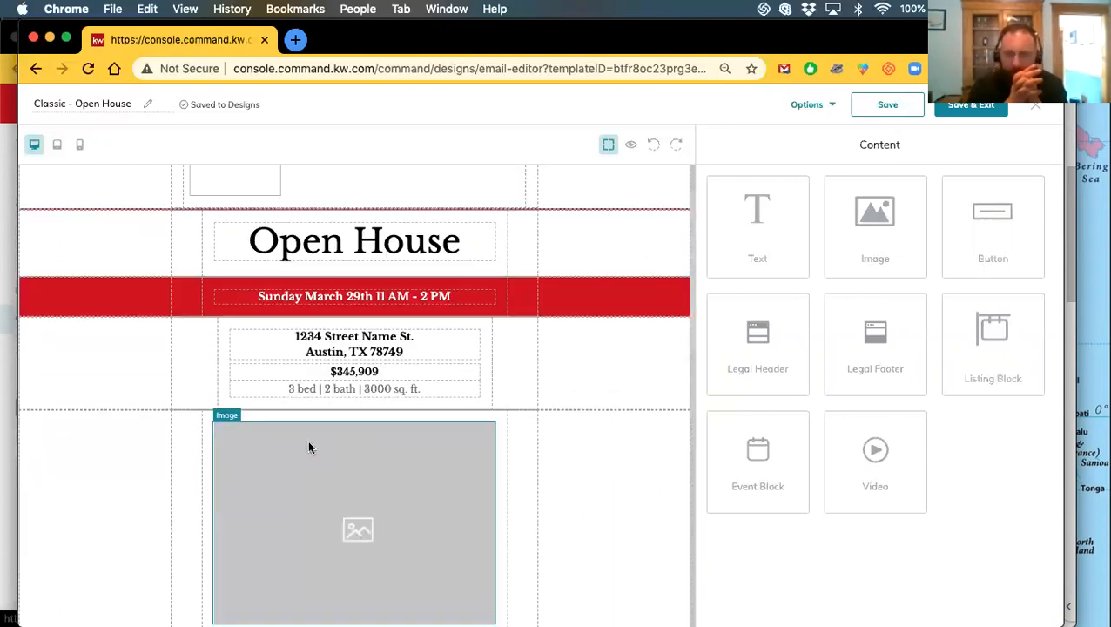
scroll(380, 463, "down", 5)
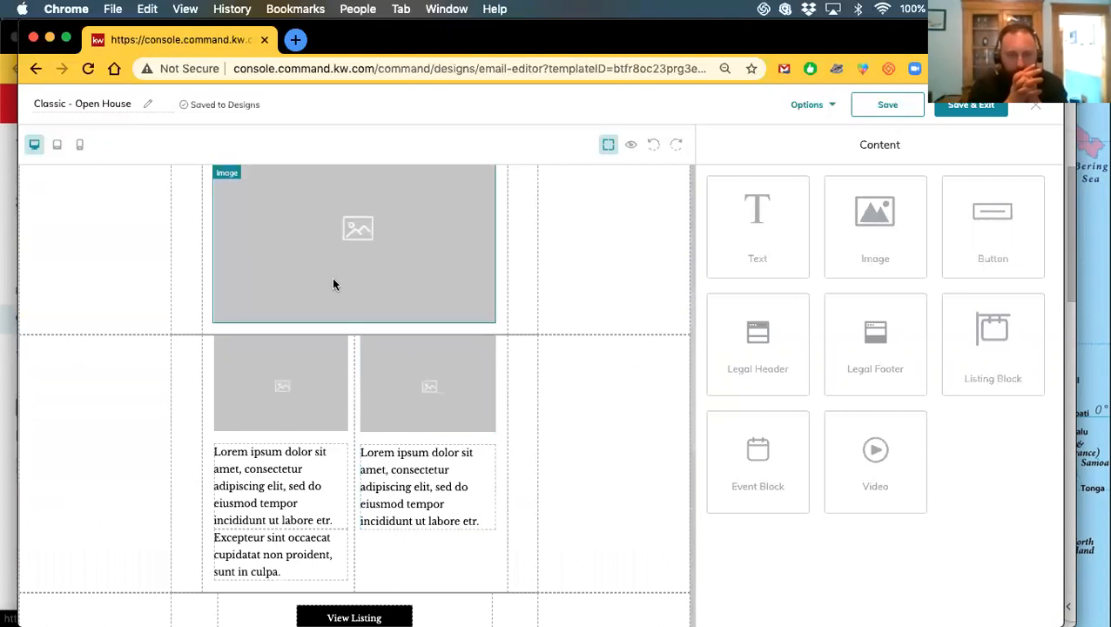
scroll(300, 535, "down", 6)
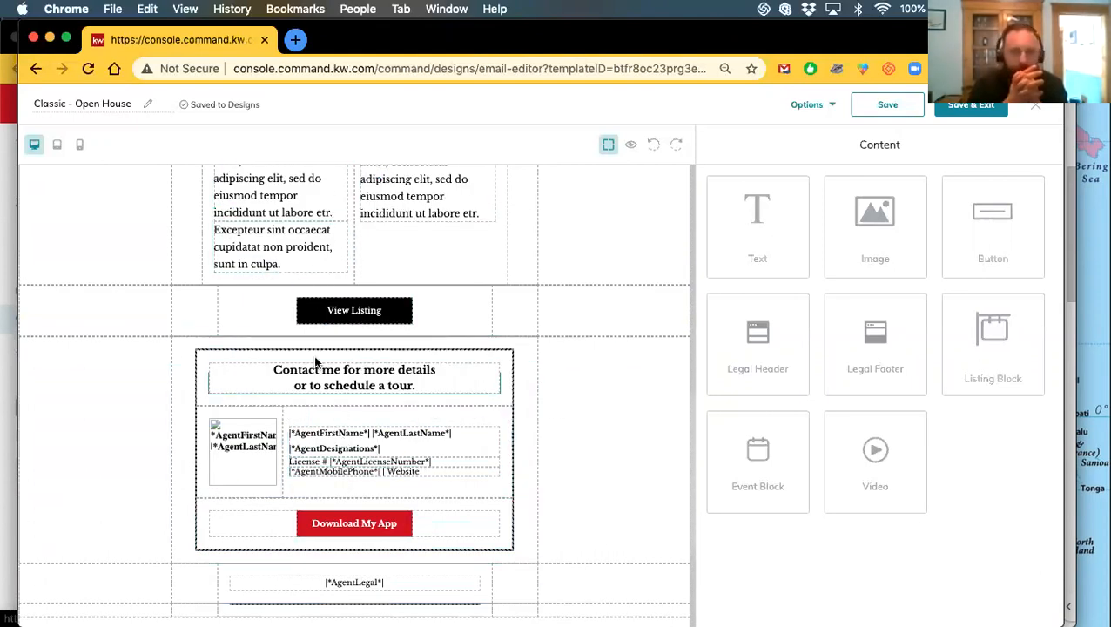
scroll(319, 509, "down", 1)
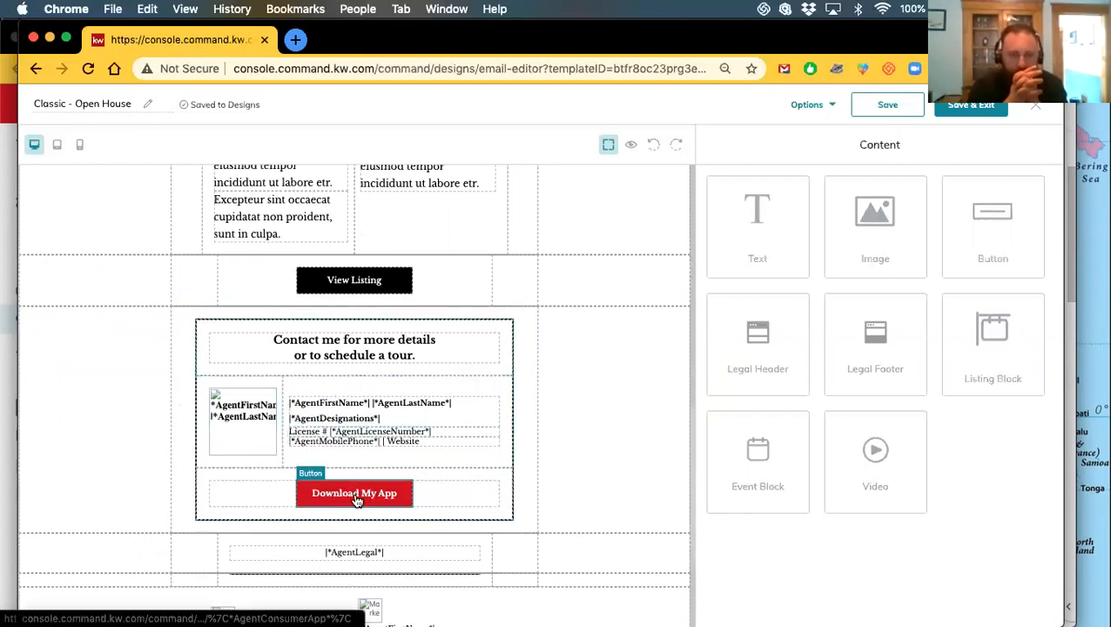
scroll(354, 494, "up", 5)
scroll(354, 494, "down", 3)
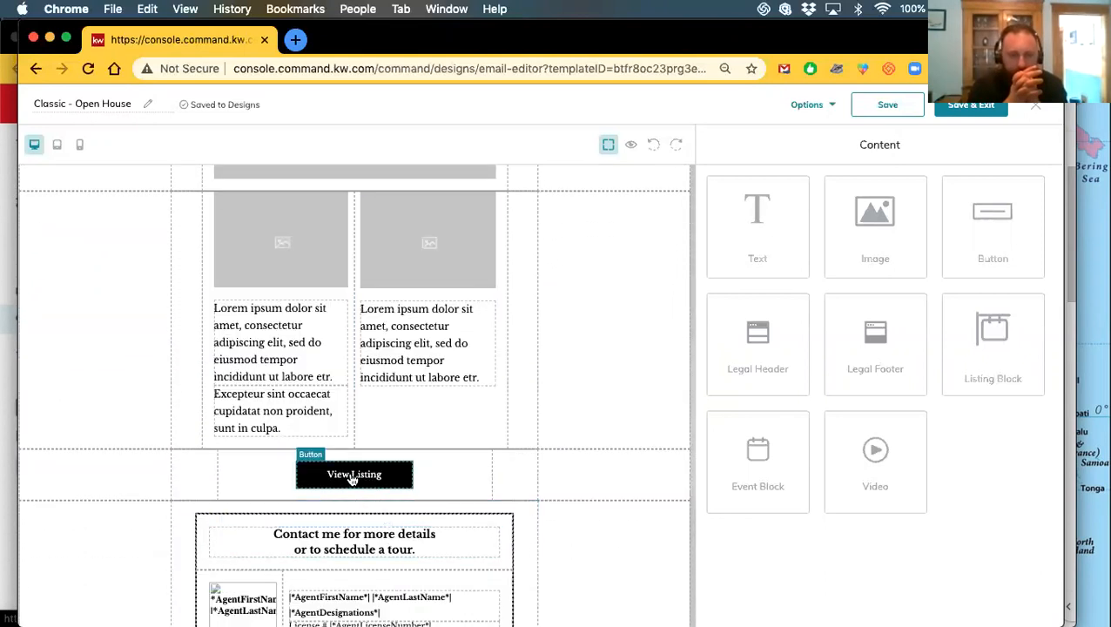
scroll(354, 485, "up", 6)
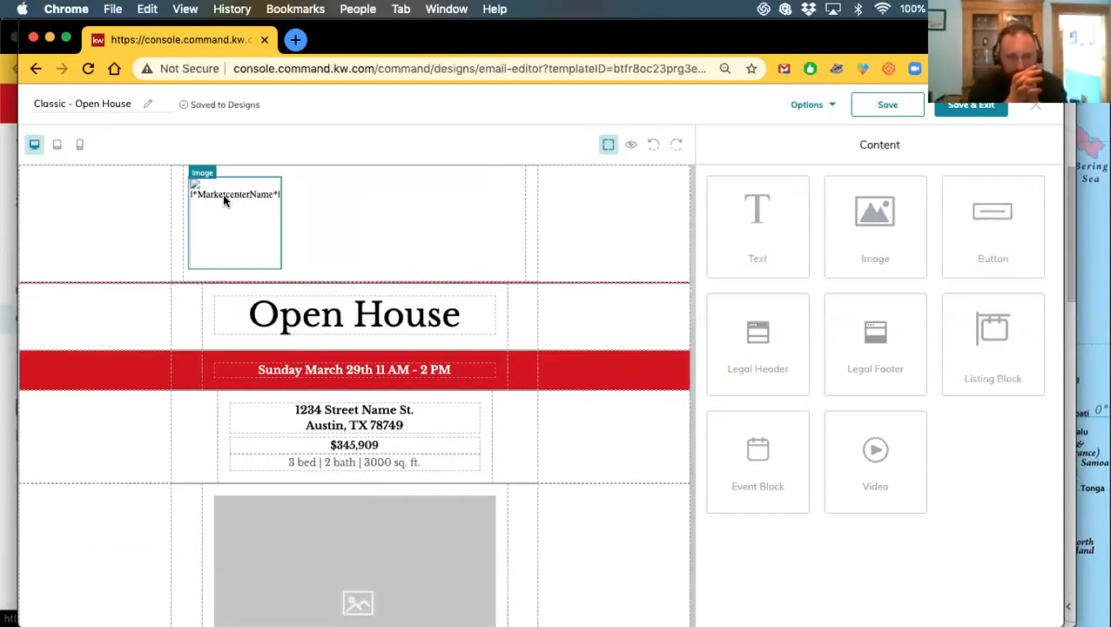
left_click(234, 225)
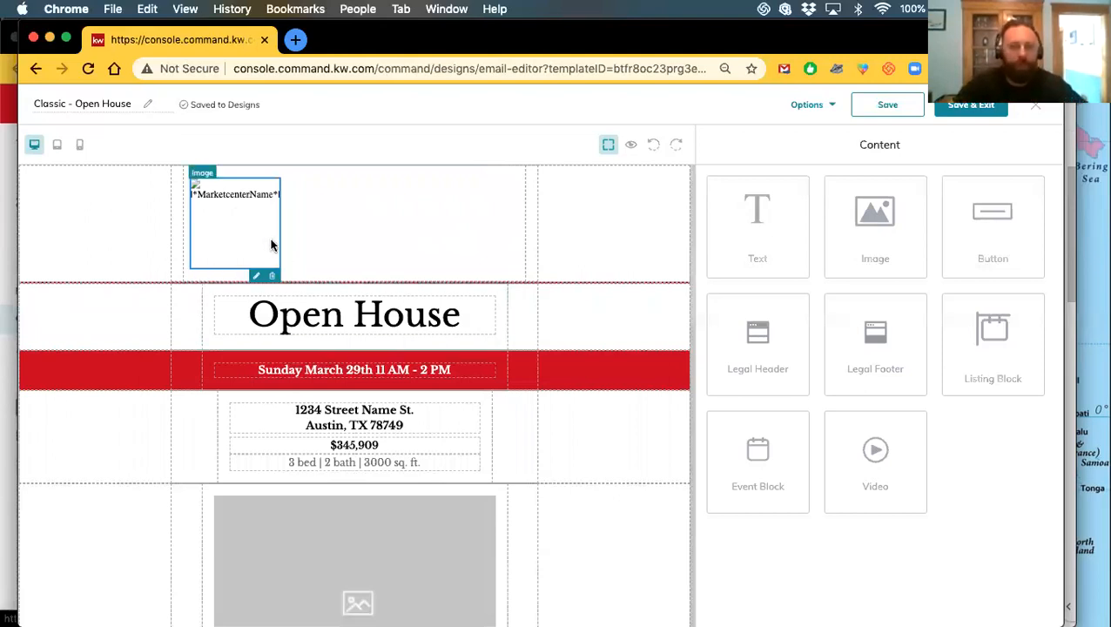
left_click(633, 145)
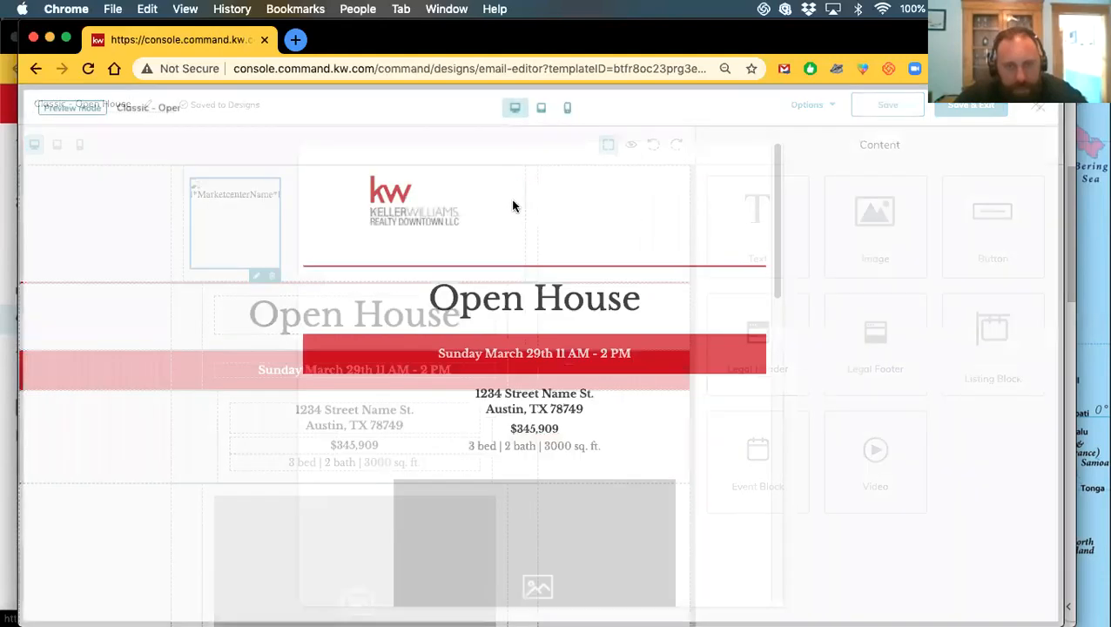
scroll(523, 280, "down", 1)
scroll(525, 280, "down", 3)
scroll(526, 292, "up", 4)
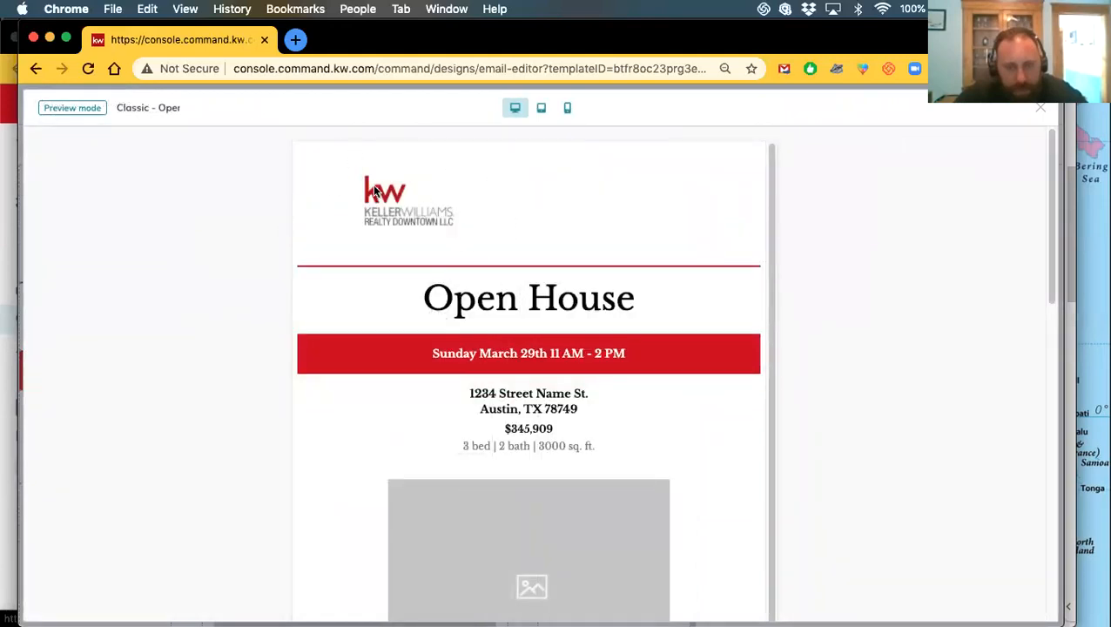
scroll(591, 353, "down", 1)
scroll(706, 354, "up", 1)
left_click(1040, 111)
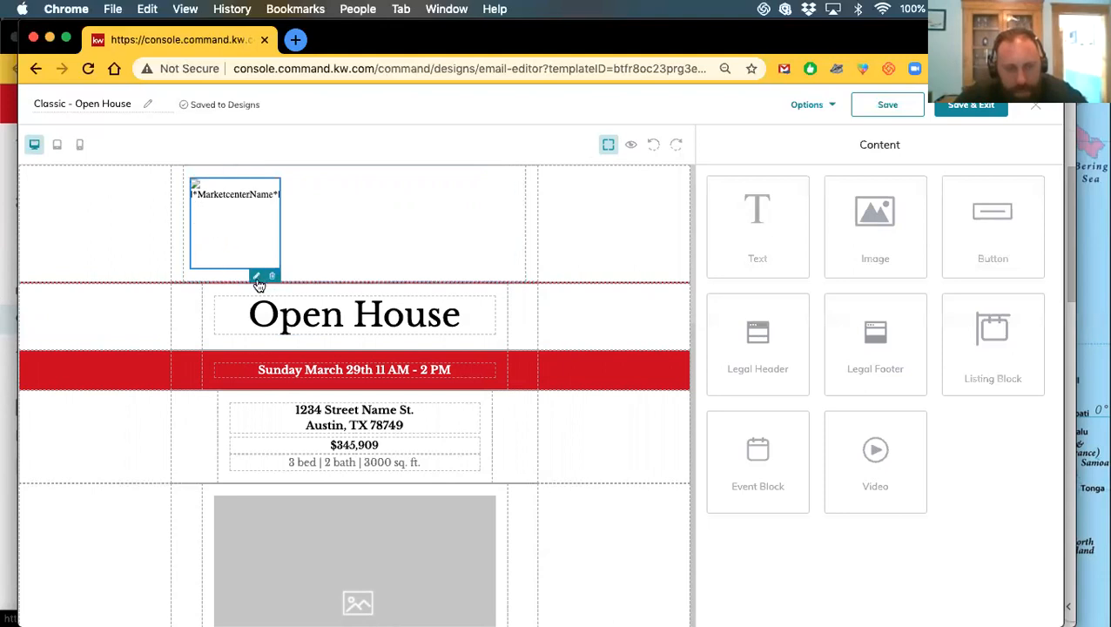
Open the header logo's image settings, focus its Alt Text, and start replacing the image
left_click(219, 226)
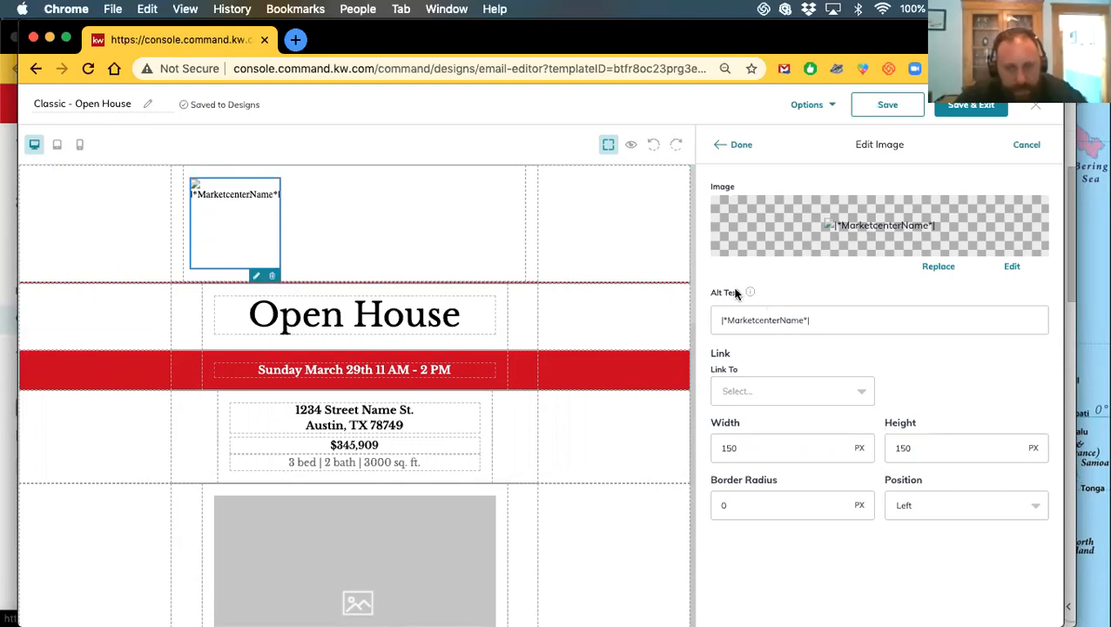
mouse_move(749, 294)
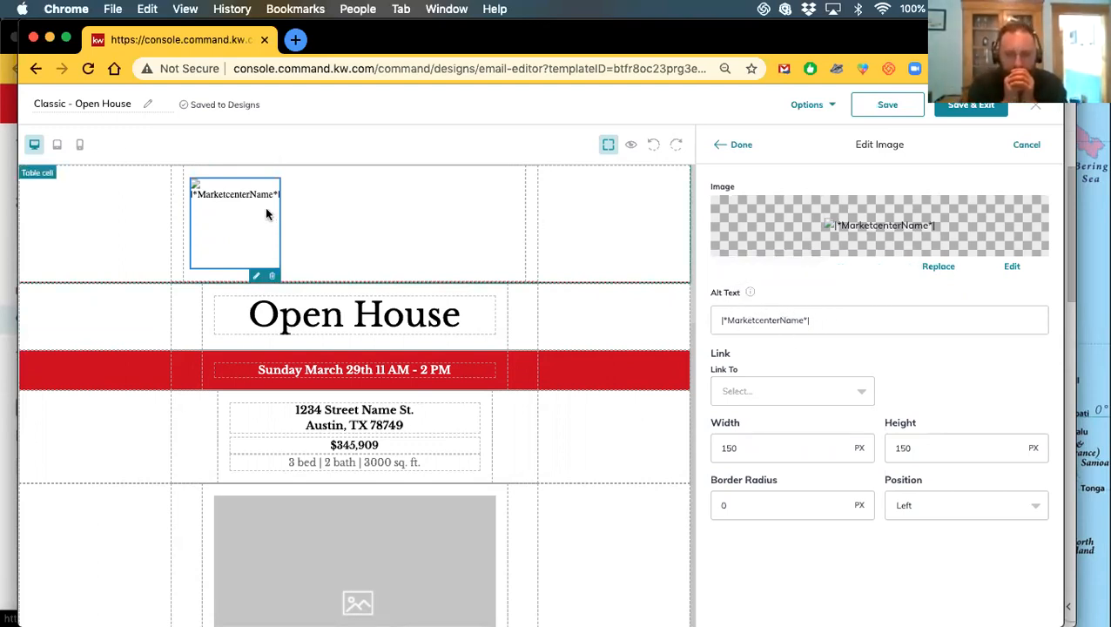
left_click(824, 319)
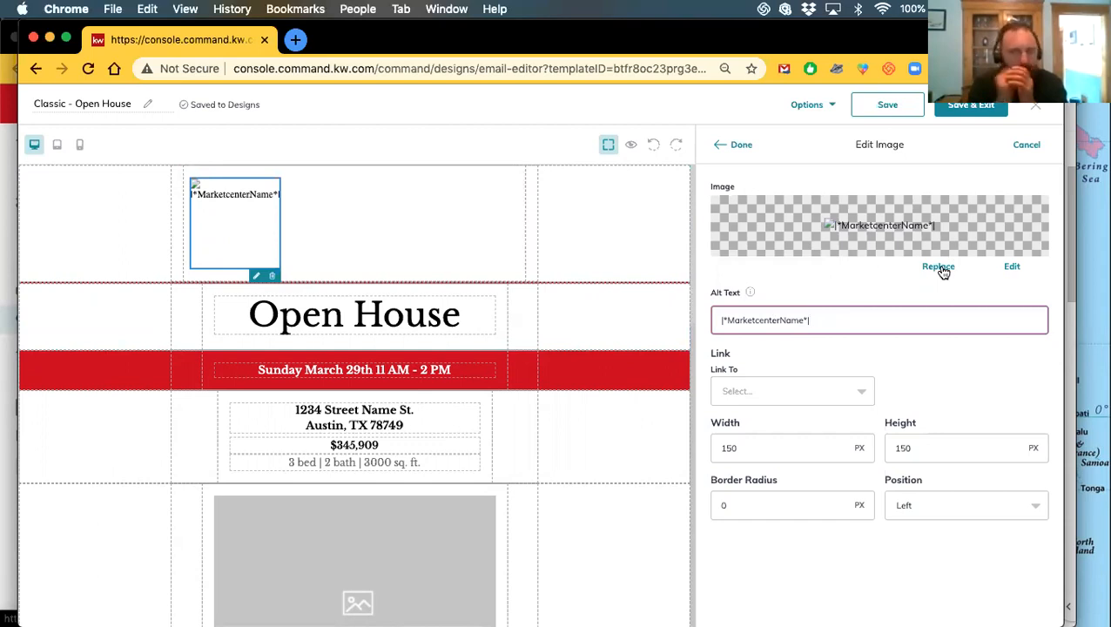
left_click(939, 268)
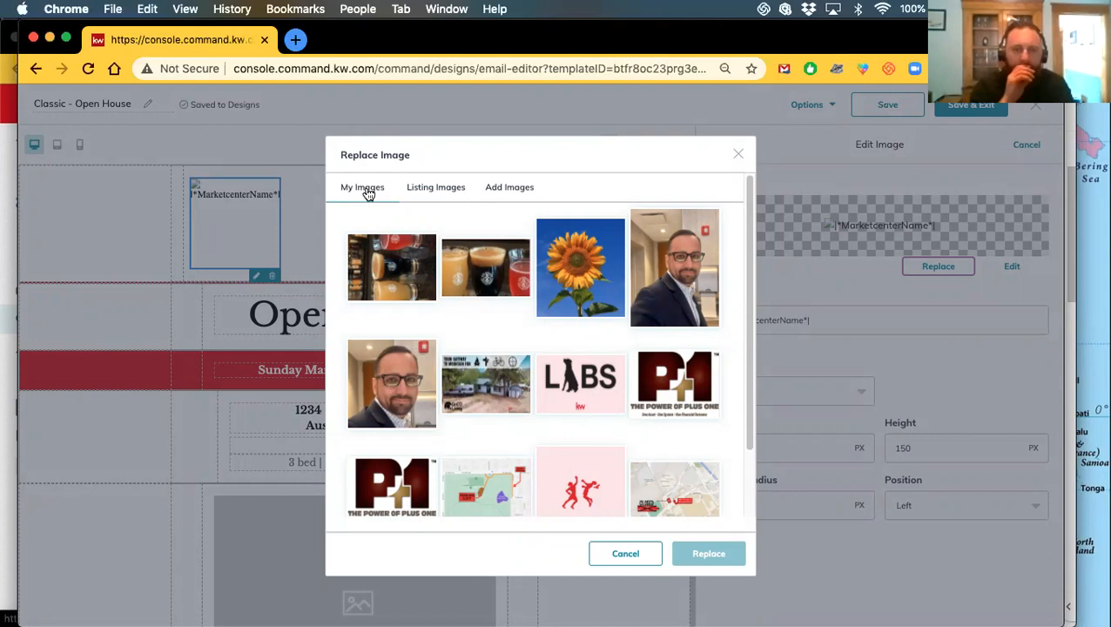
Try uploading Logo III.pdf from Downloads as the header logo; it is rejected as not .jpg/.png
left_click(444, 190)
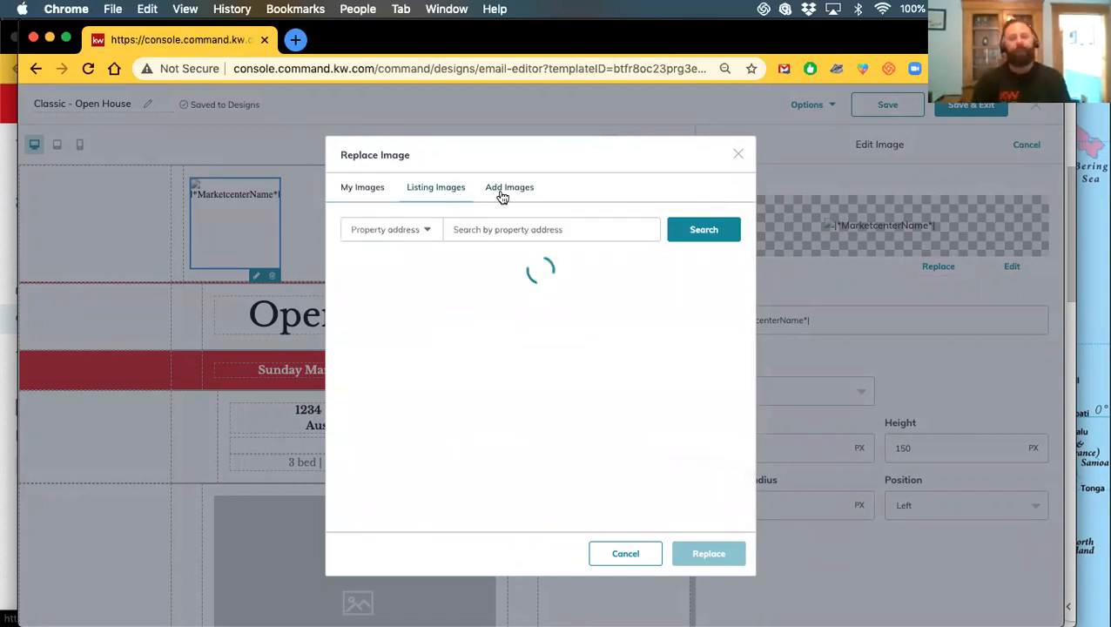
left_click(499, 193)
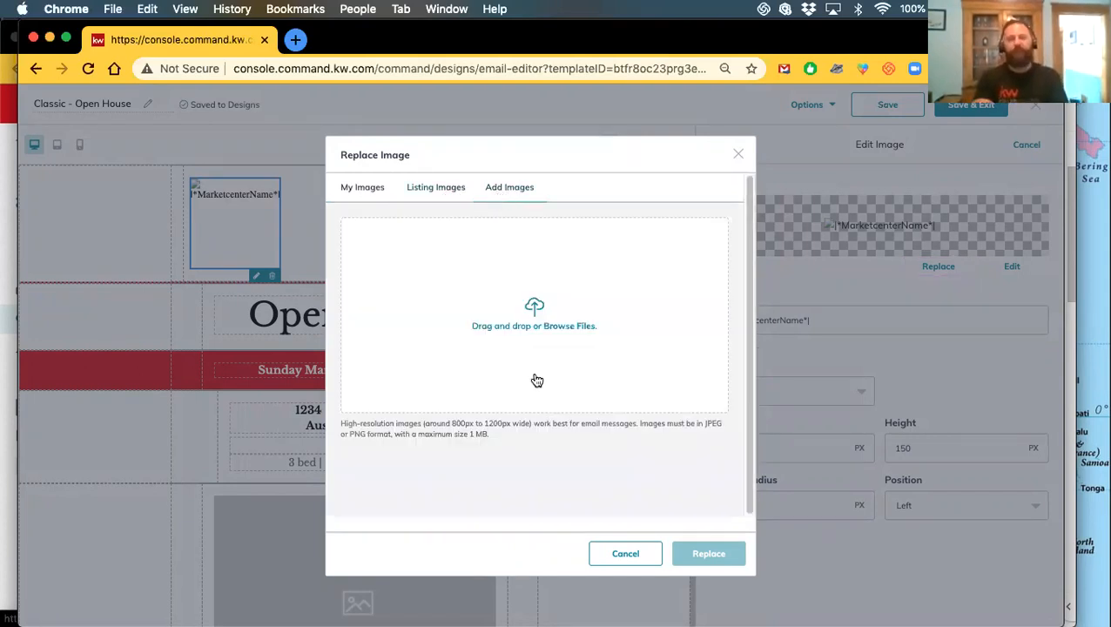
left_click(530, 325)
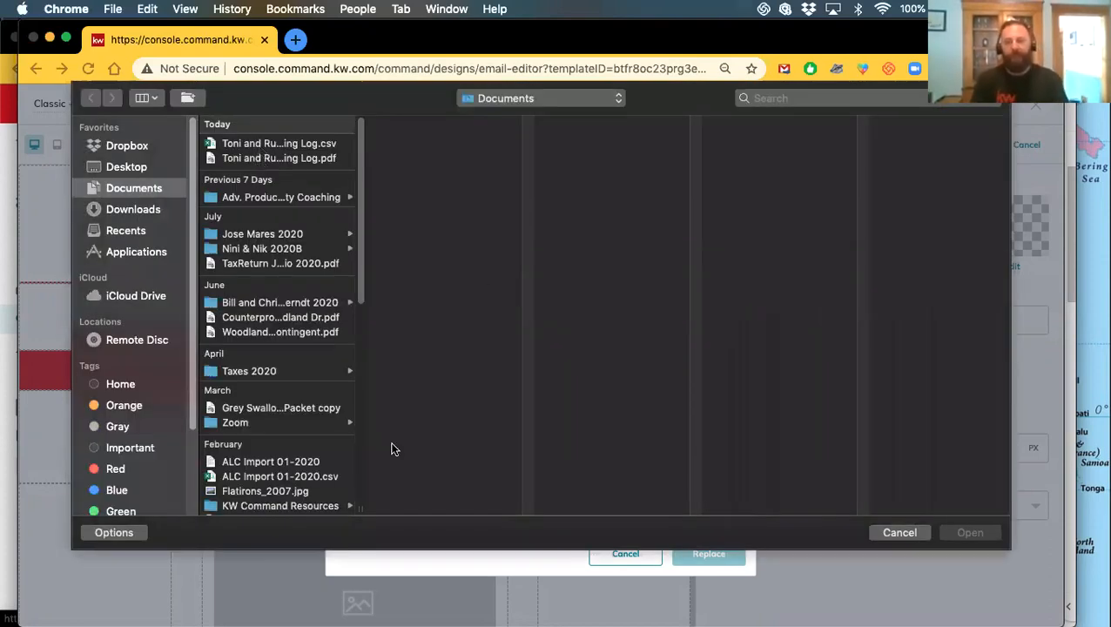
scroll(314, 449, "down", 10)
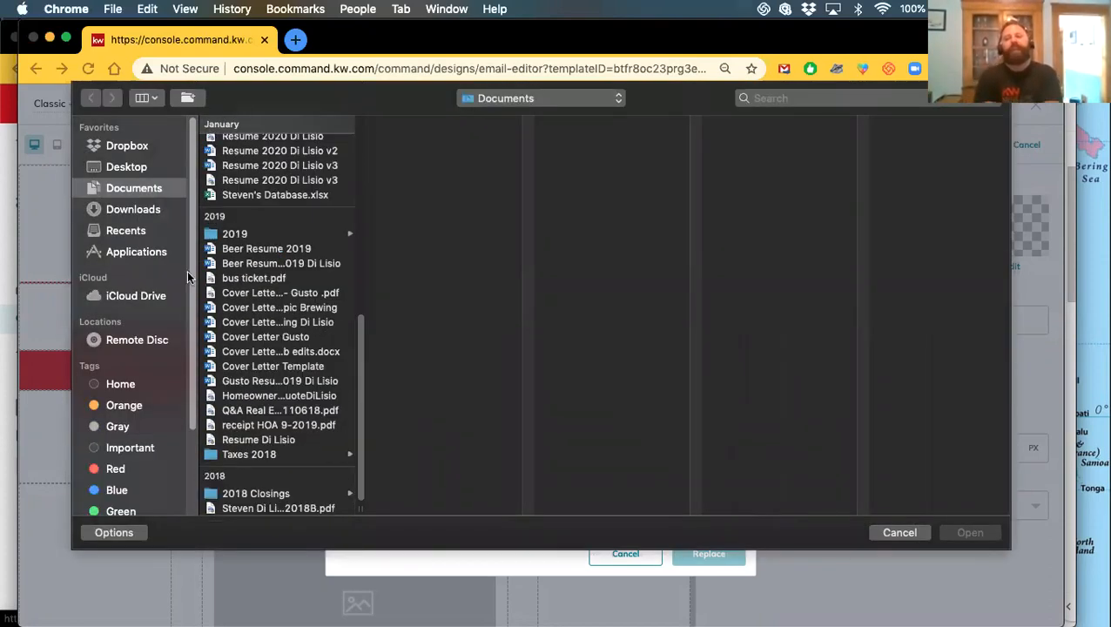
left_click(118, 209)
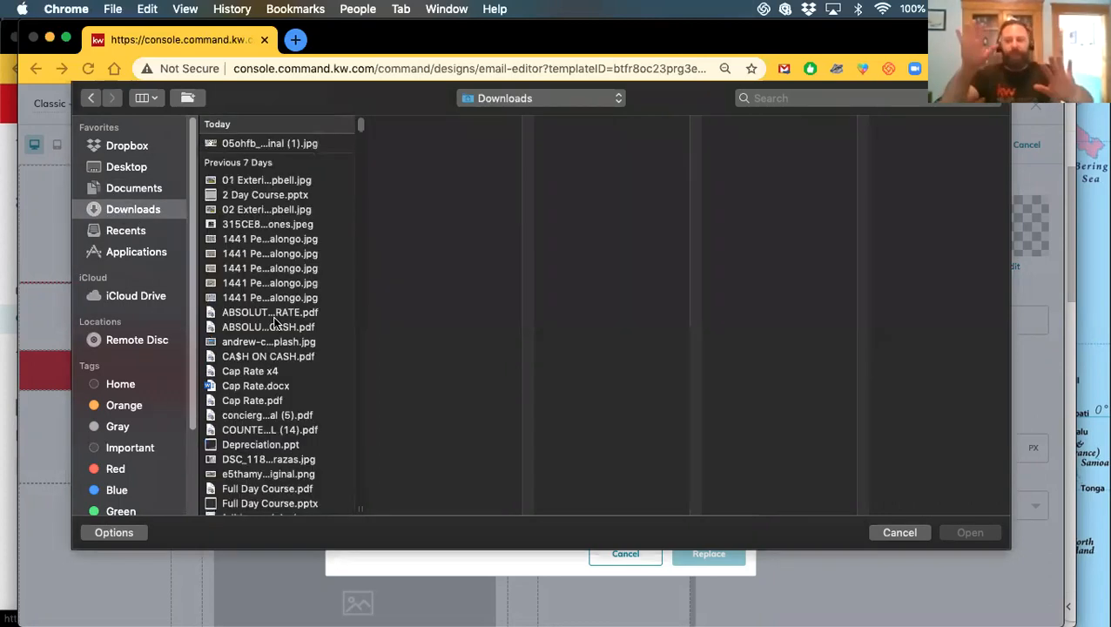
scroll(263, 358, "down", 3)
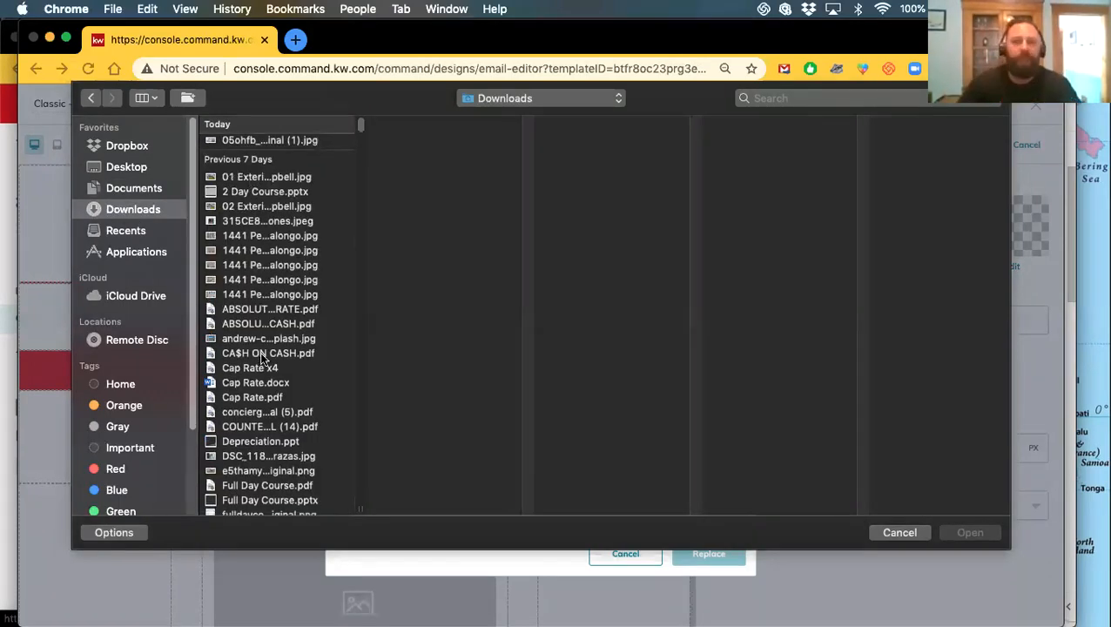
left_click(258, 376)
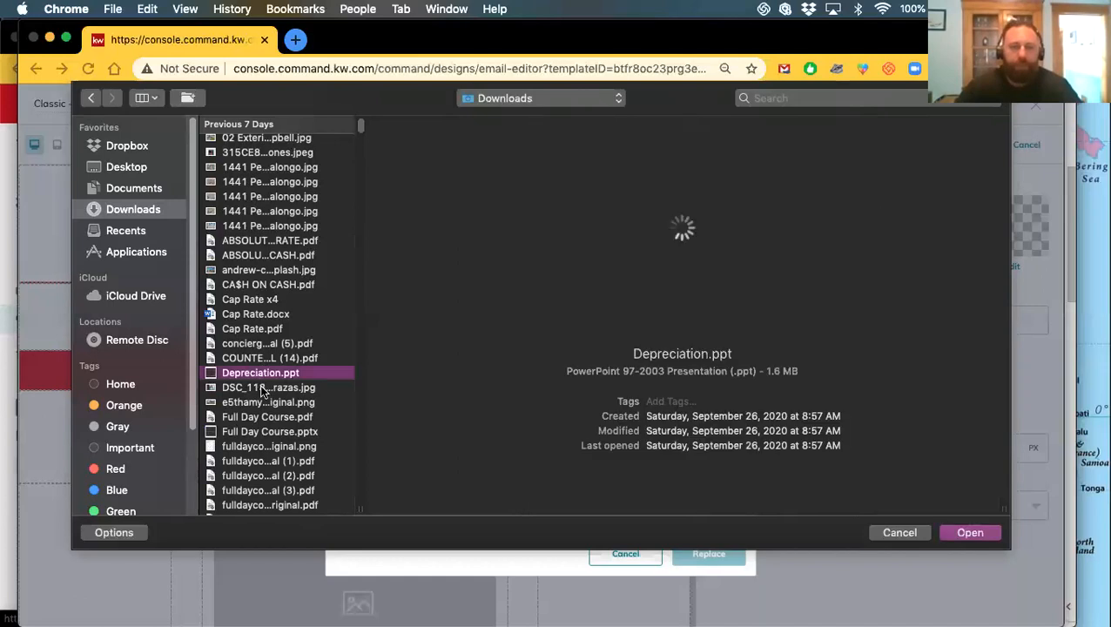
scroll(261, 388, "down", 6)
left_click(259, 376)
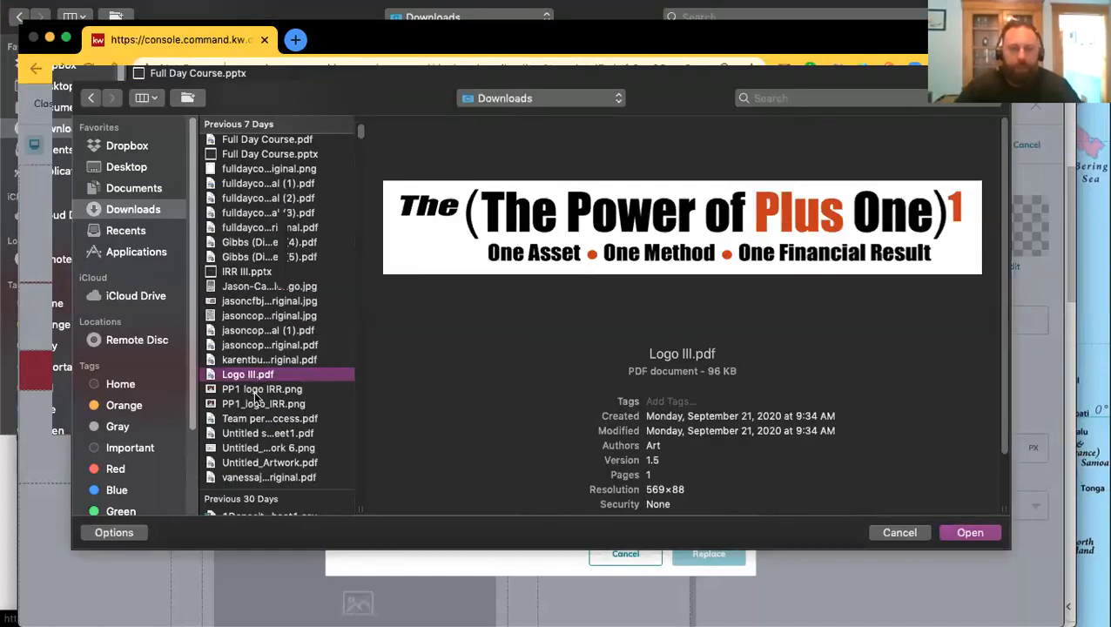
left_click(960, 530)
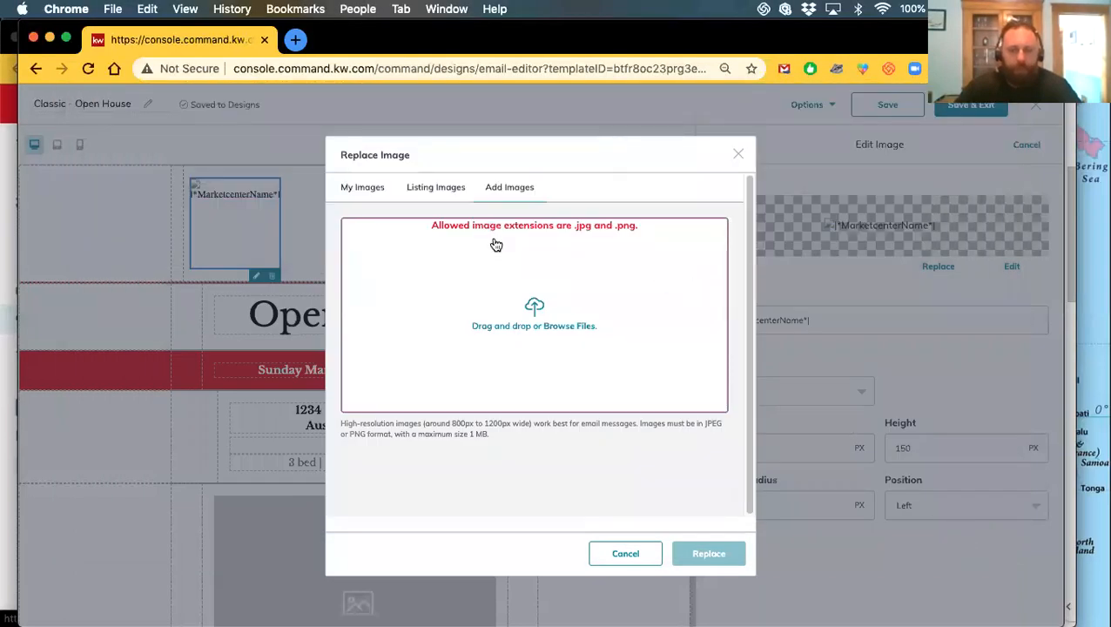
Upload the GoCo Living logo PNG from the Downloads folder
left_click(532, 322)
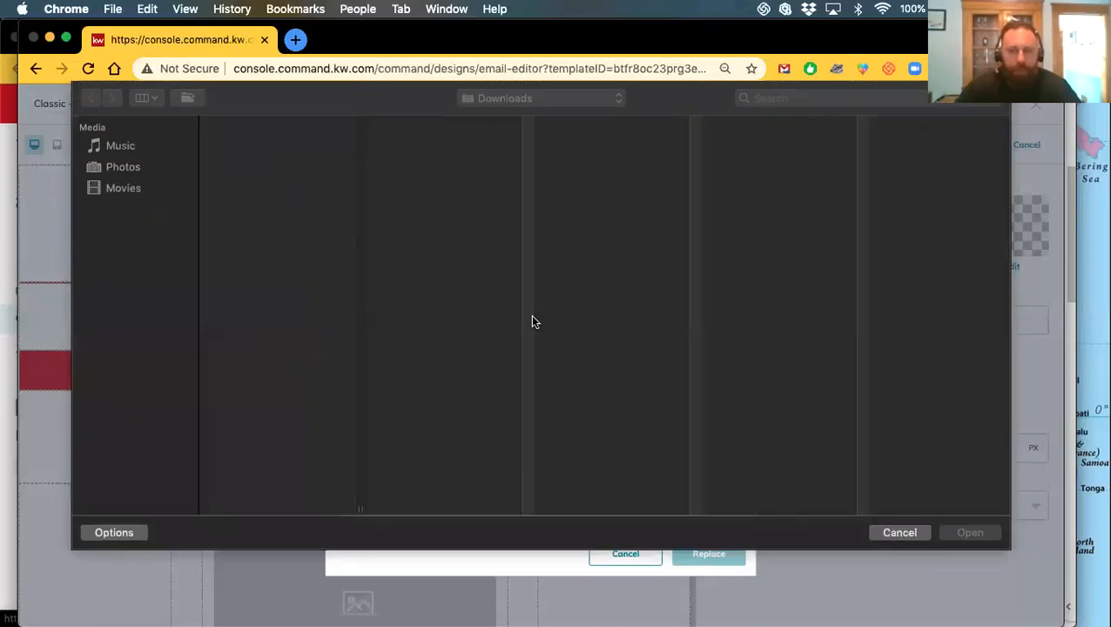
scroll(263, 350, "down", 5)
scroll(261, 287, "up", 5)
left_click(269, 242)
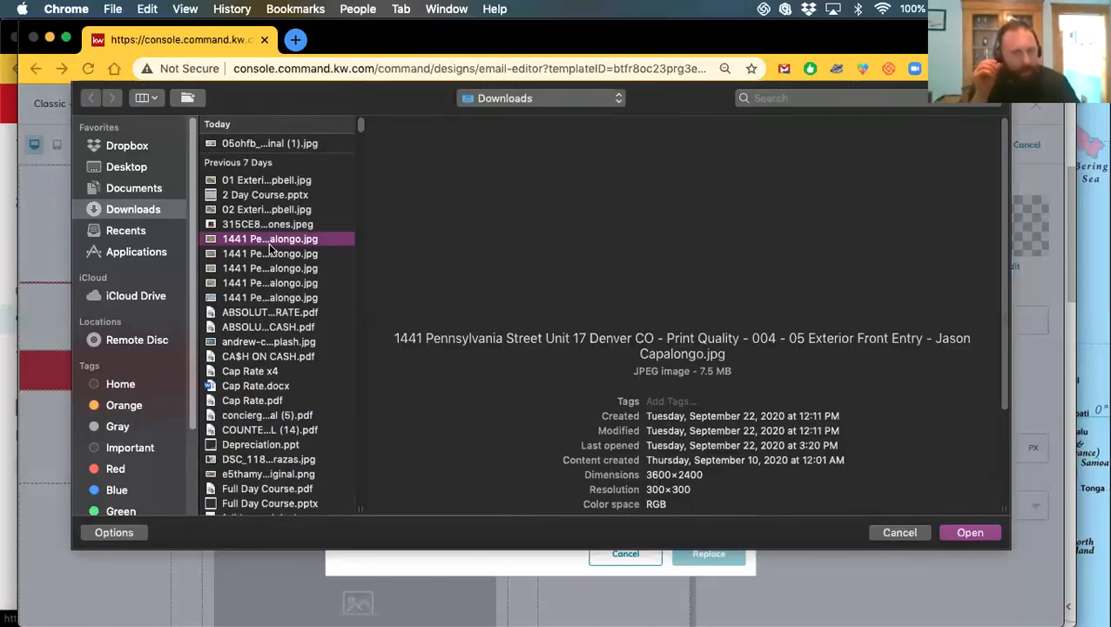
scroll(279, 383, "down", 8)
scroll(279, 392, "down", 15)
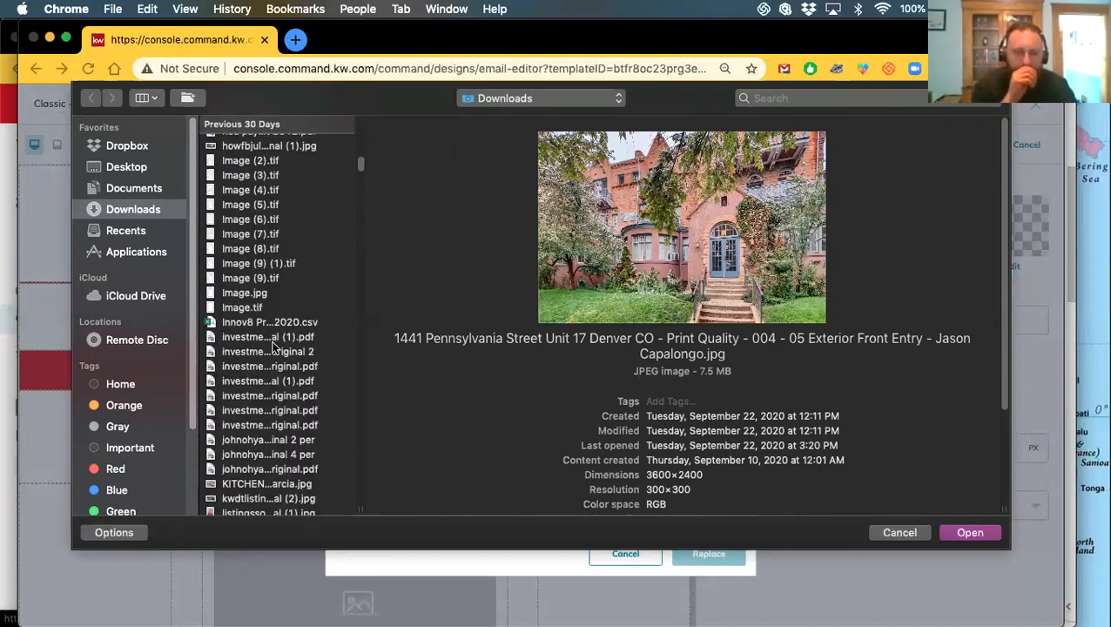
scroll(266, 384, "down", 15)
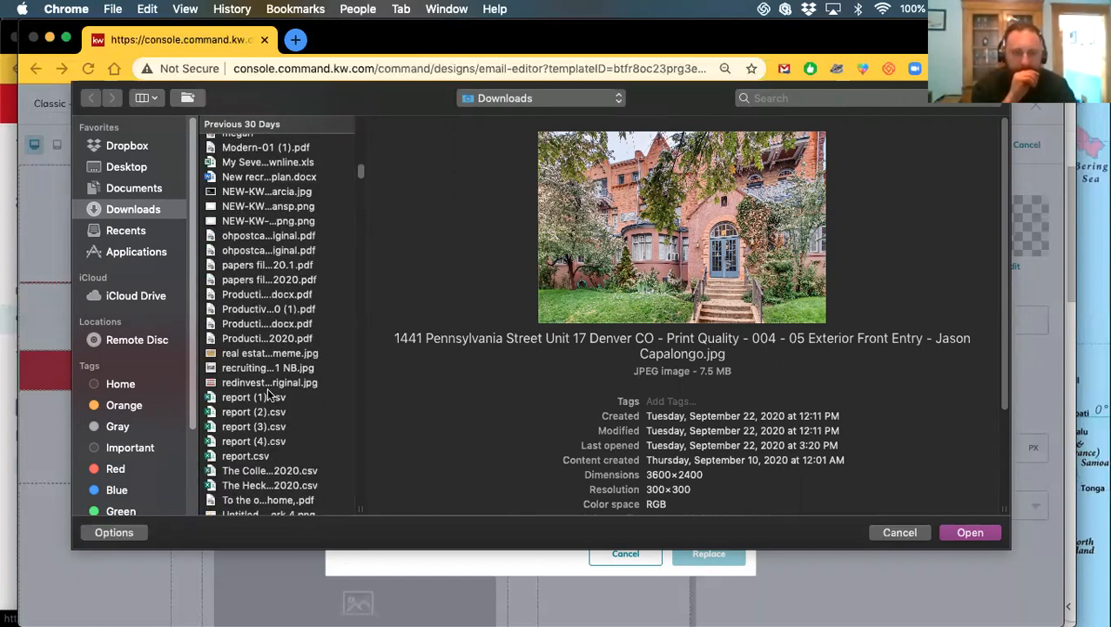
scroll(270, 398, "down", 20)
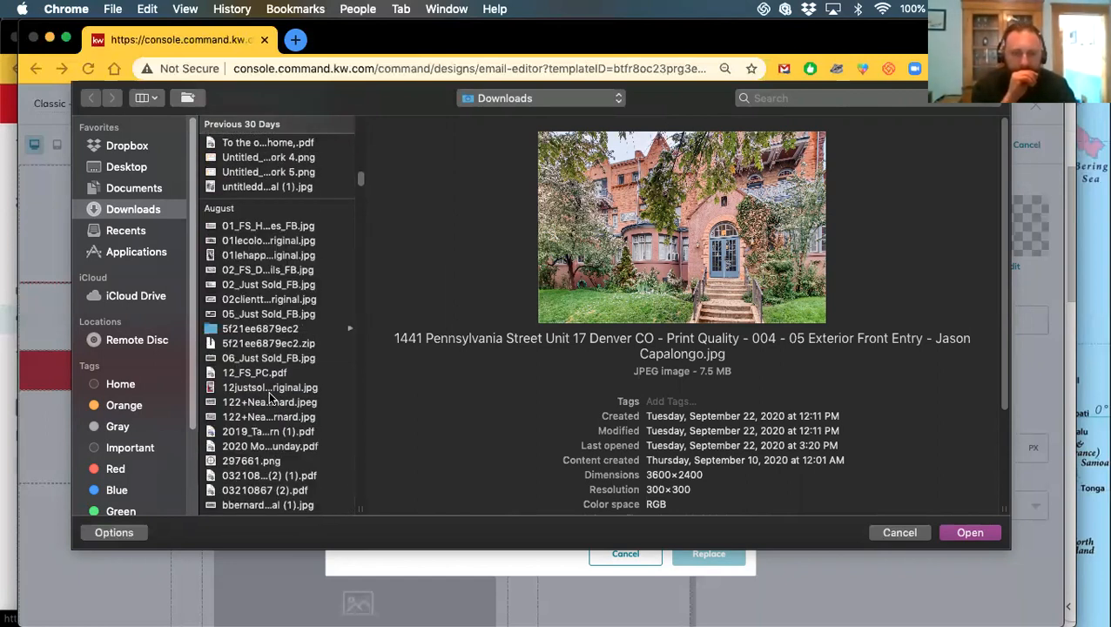
scroll(270, 398, "down", 5)
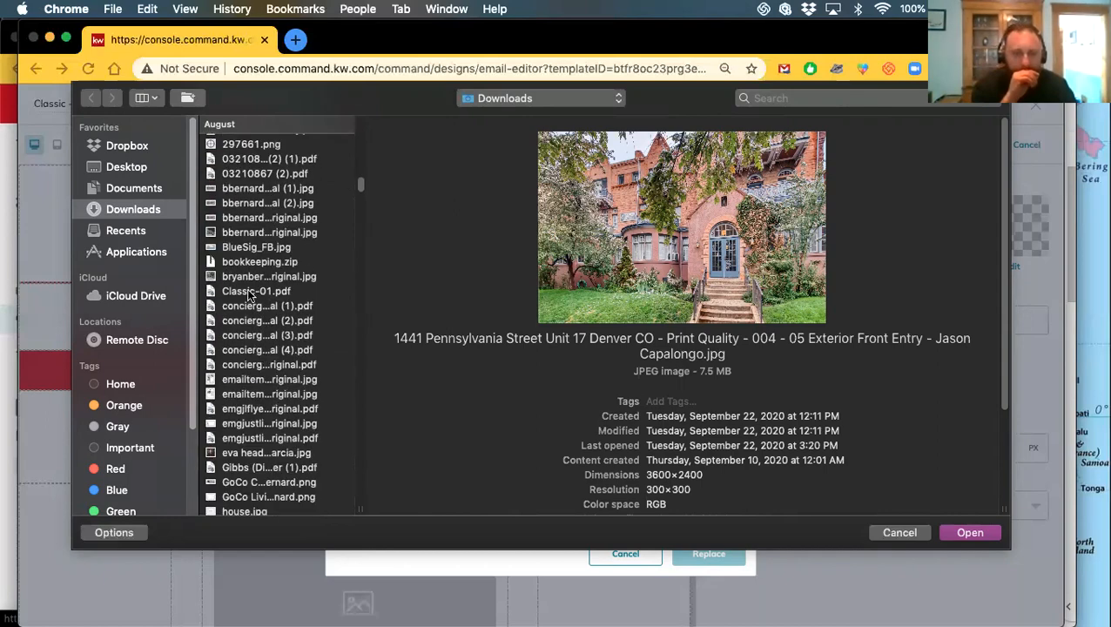
left_click(253, 278)
left_click(251, 294)
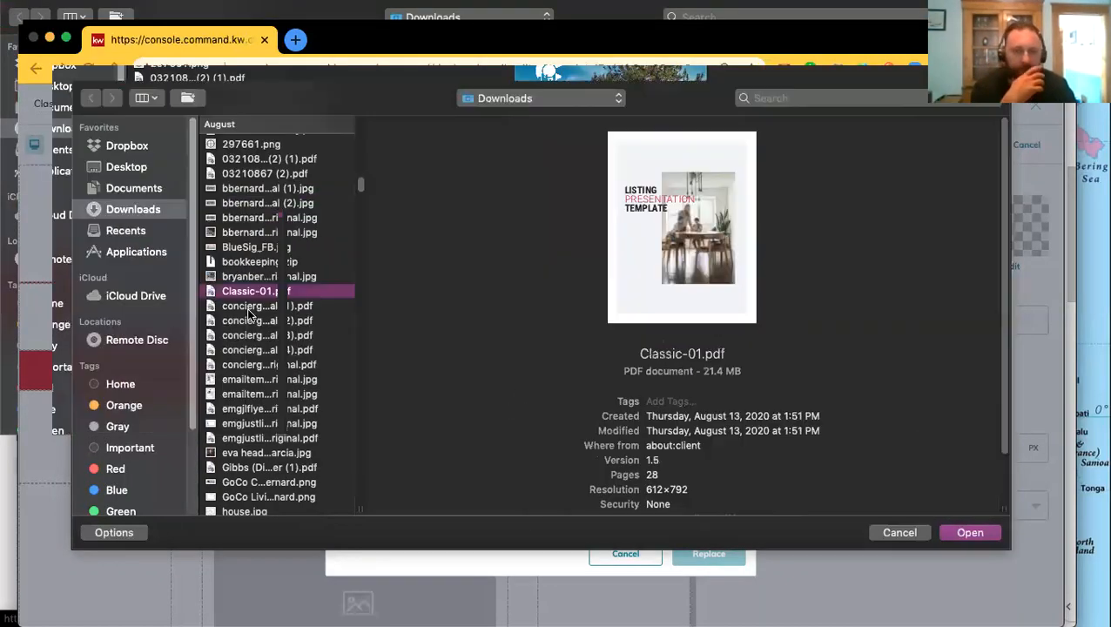
left_click(250, 308)
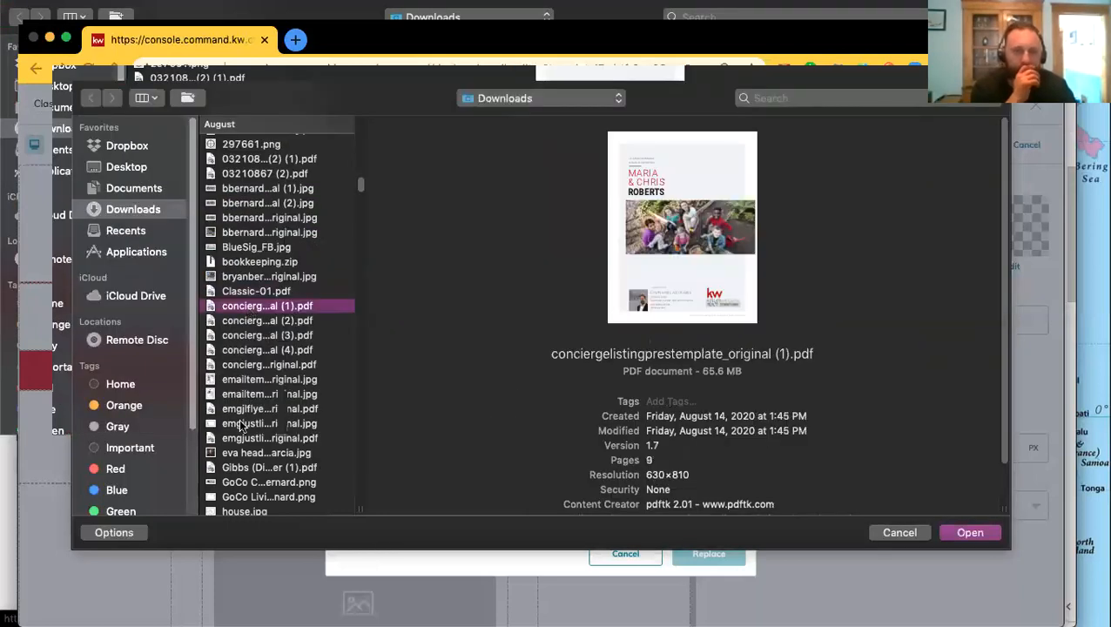
scroll(248, 409, "down", 3)
scroll(248, 409, "down", 2)
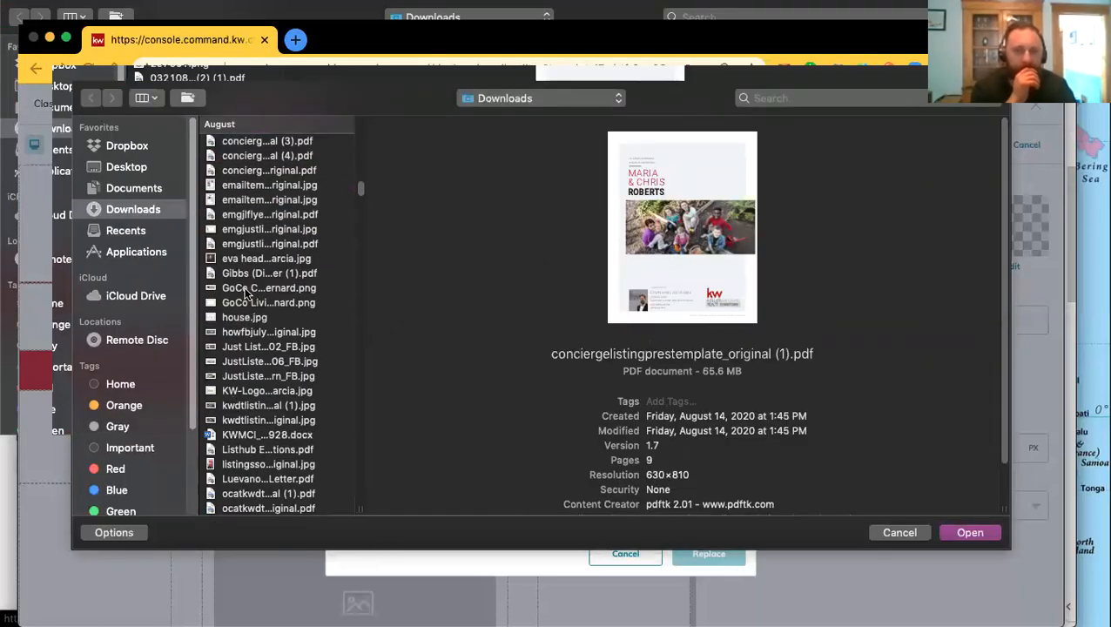
left_click(246, 292)
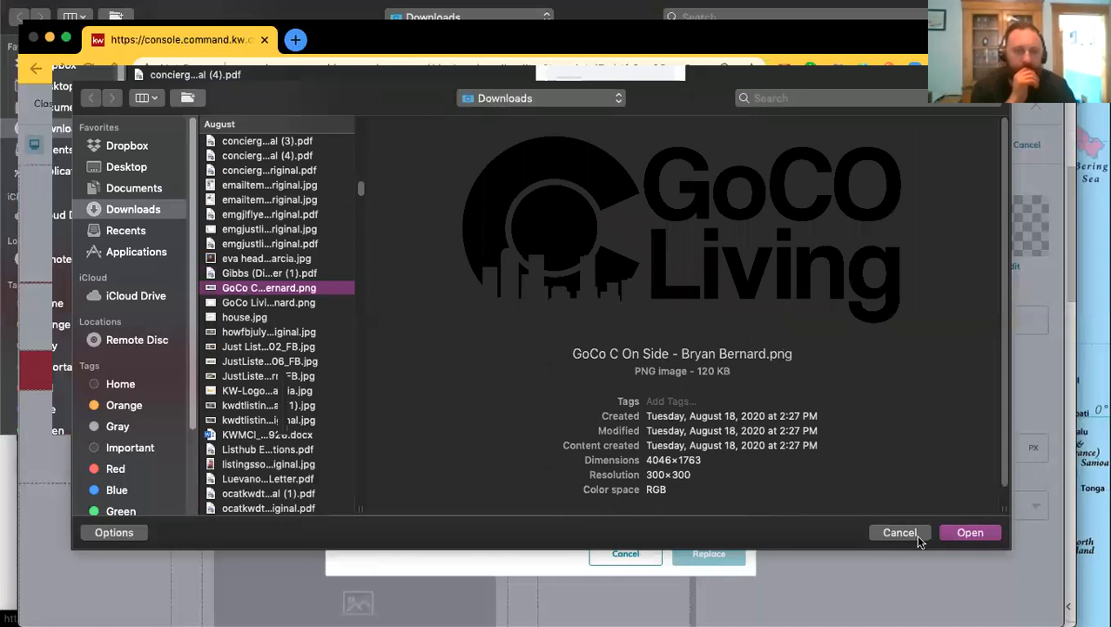
left_click(973, 531)
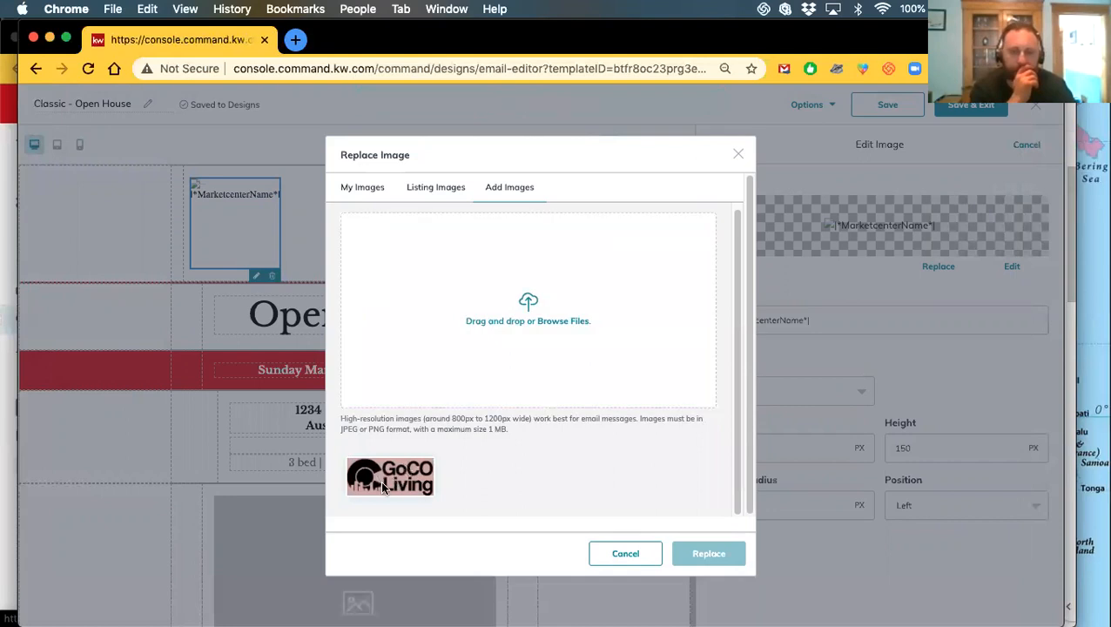
Replace the header placeholder image with the uploaded GoCo Living logo
left_click(381, 488)
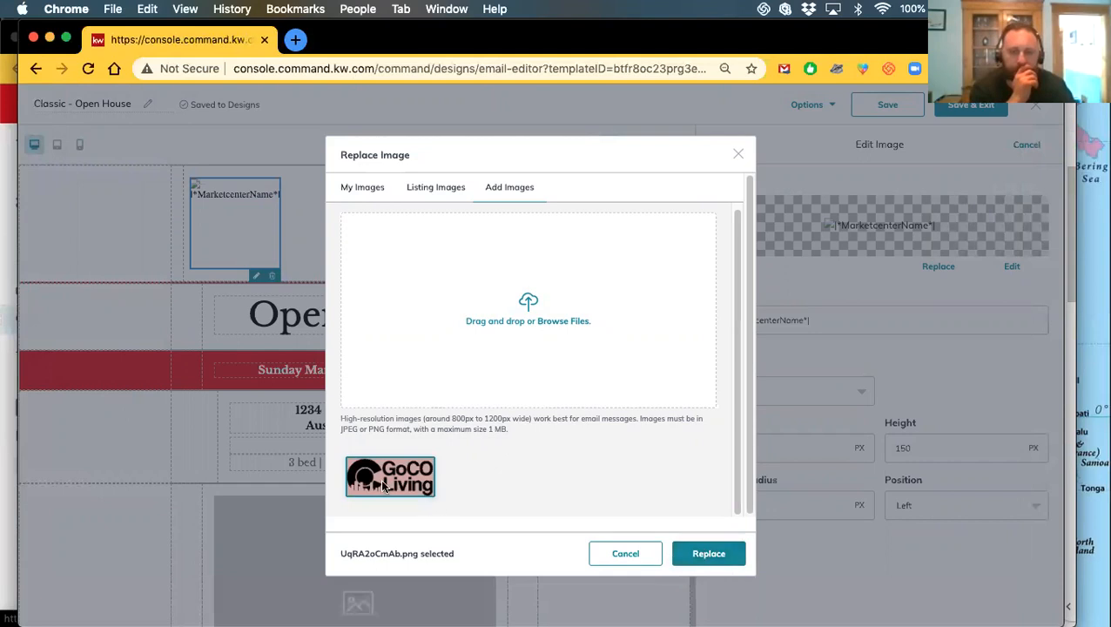
left_click(707, 557)
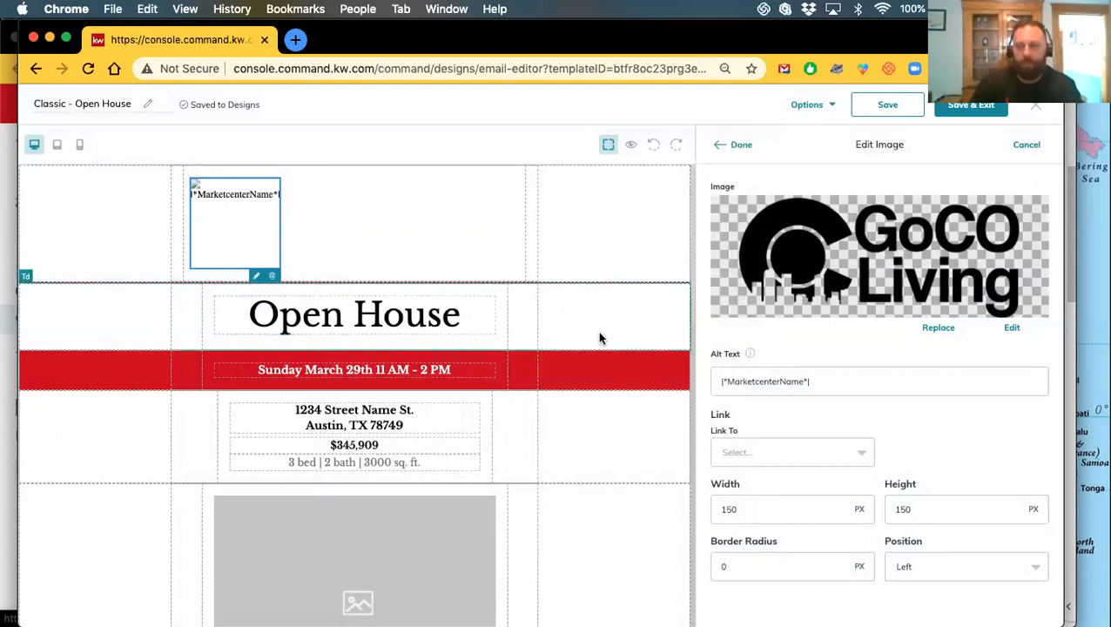
left_click(736, 145)
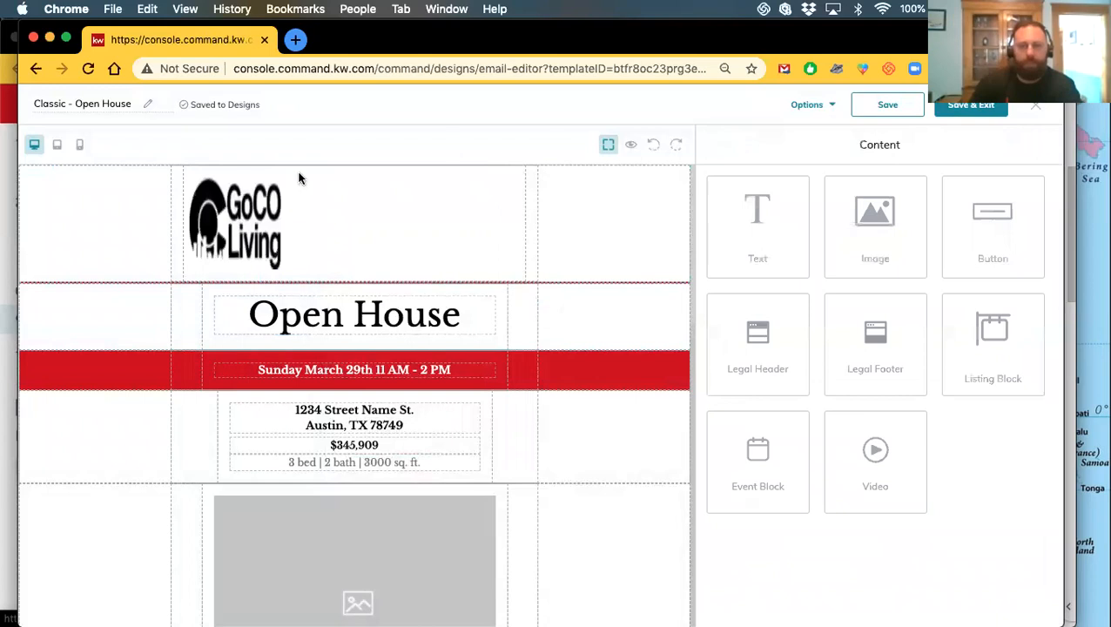
left_click(631, 146)
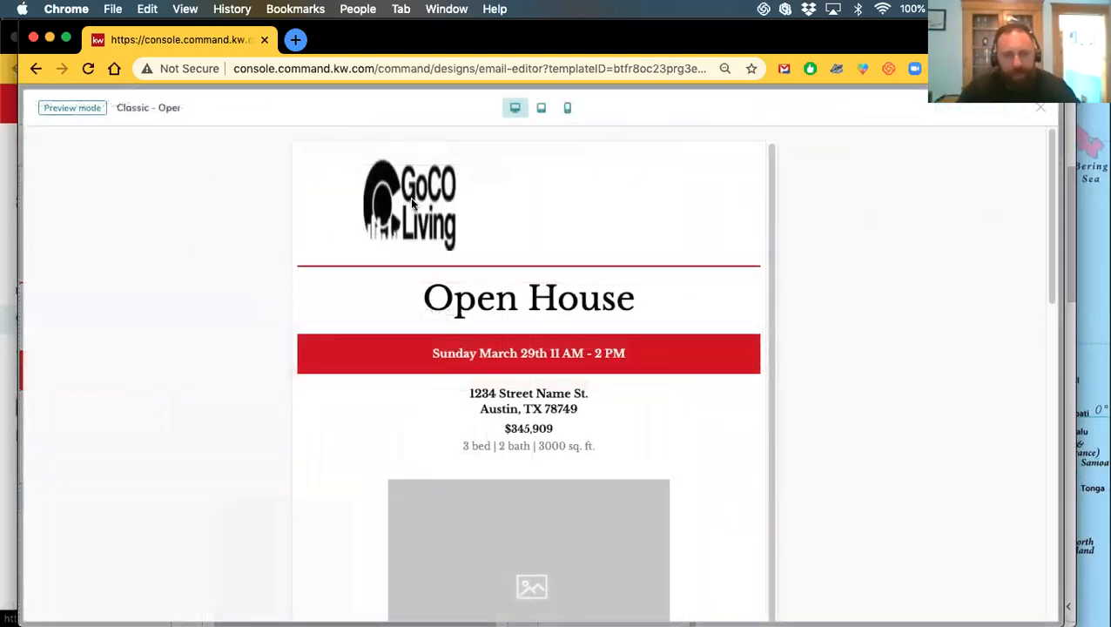
left_click(1043, 110)
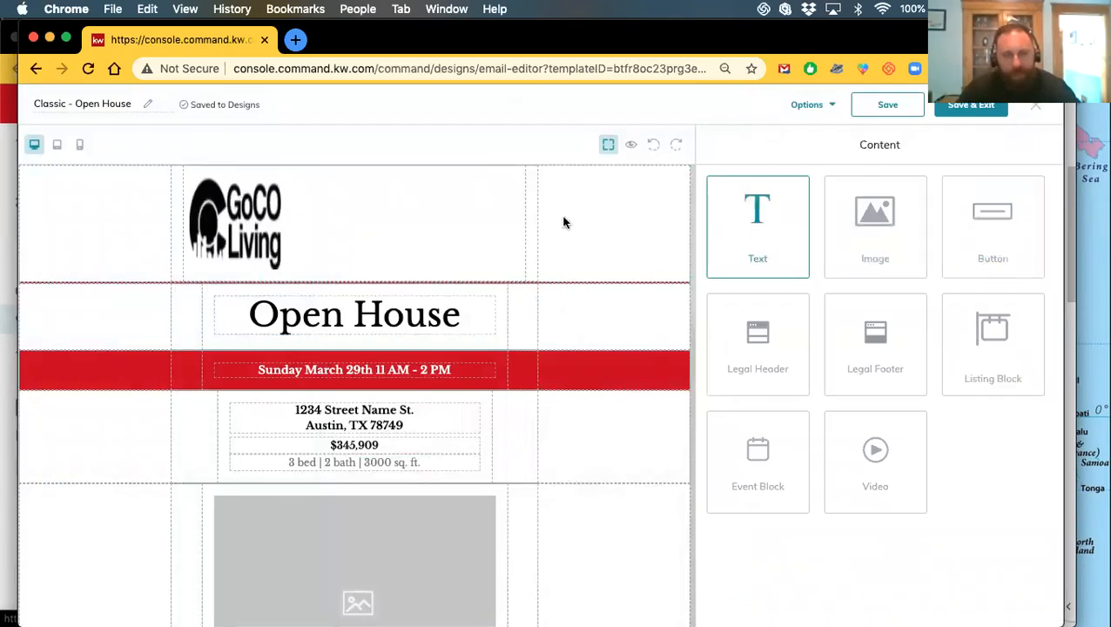
Set the GoCo Living header logo width to 300 px, leaving the height at 150 px
left_click(236, 219)
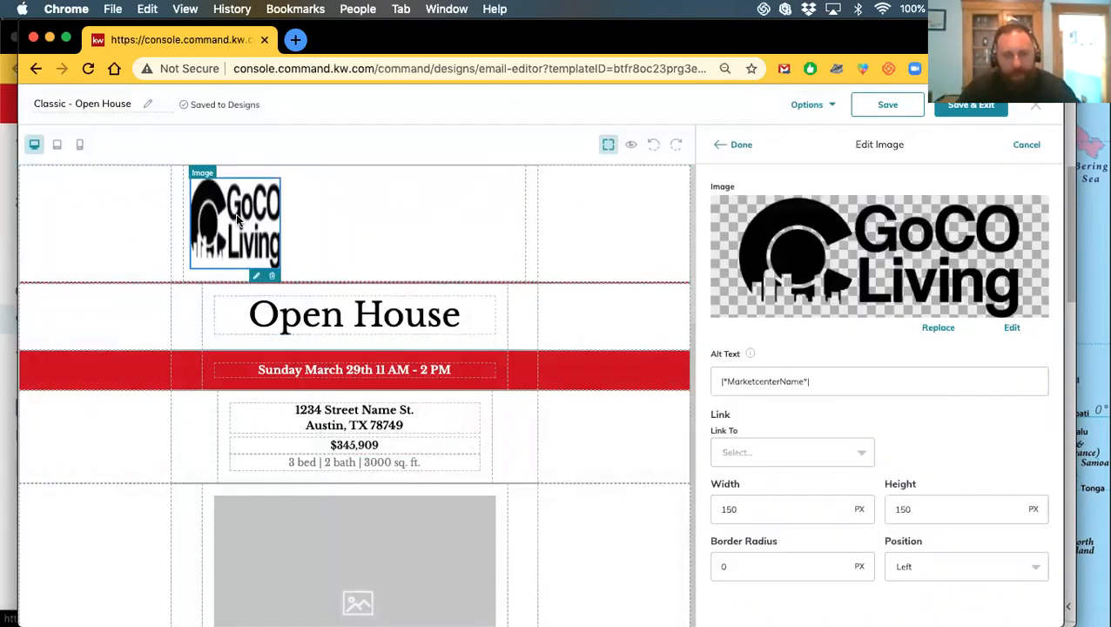
left_click(742, 507)
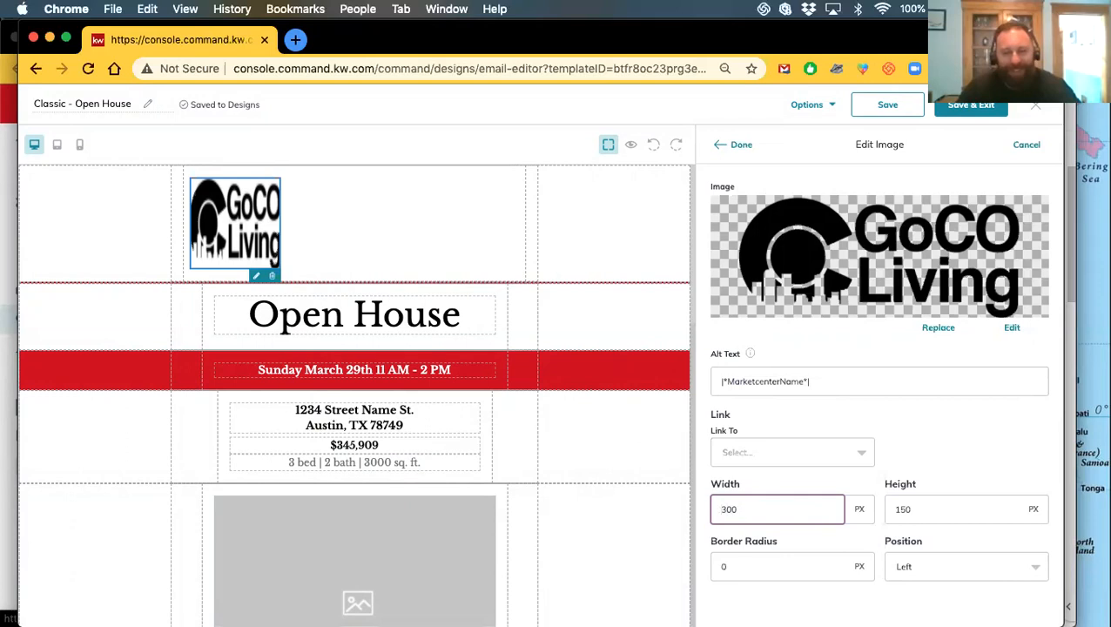
left_click(936, 435)
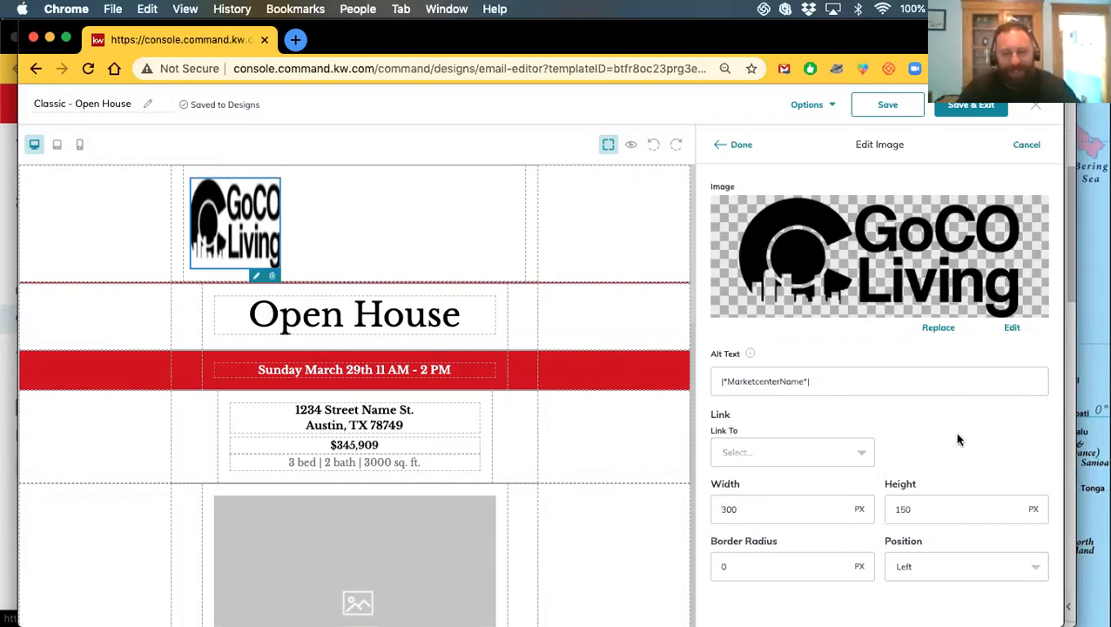
left_click(737, 145)
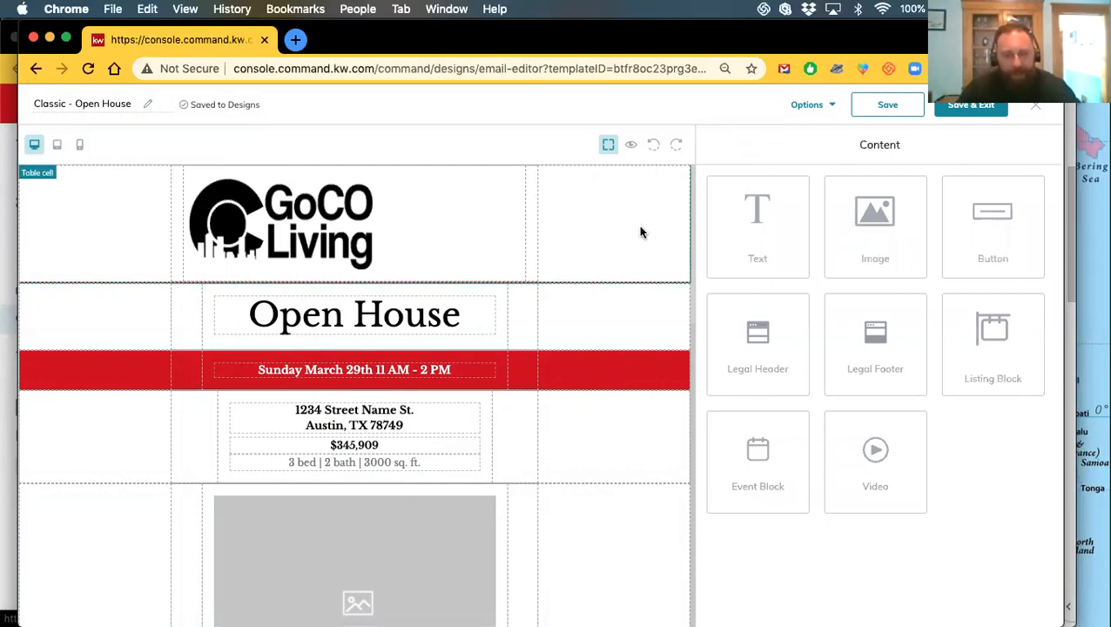
Crop the header logo tightly around the artwork at a 9 / 16 ratio and save over the original
left_click(271, 240)
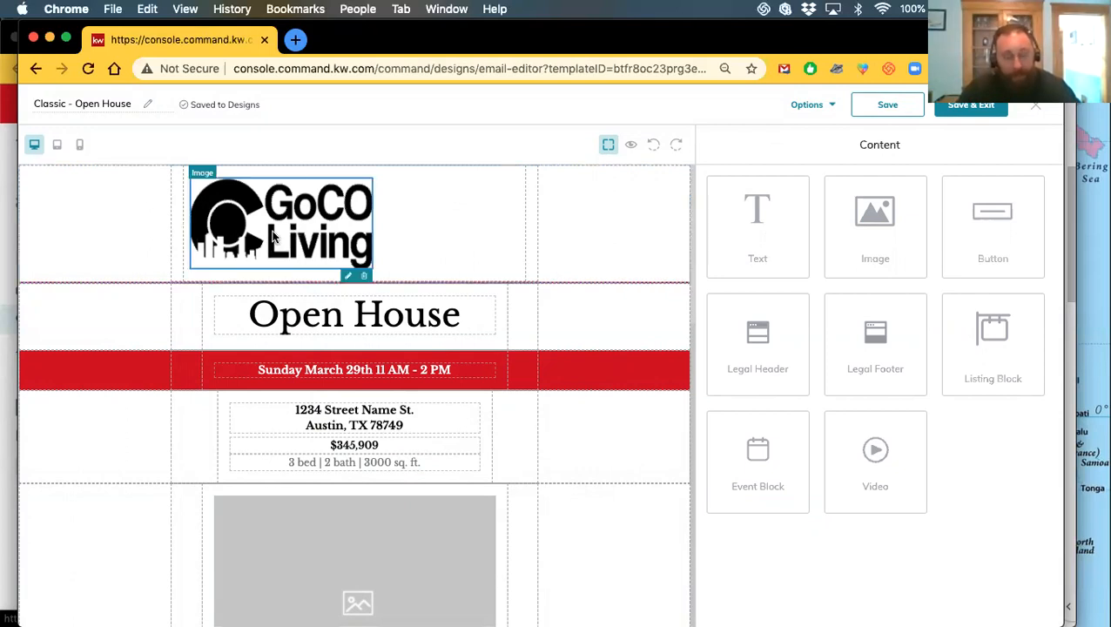
left_click(1013, 327)
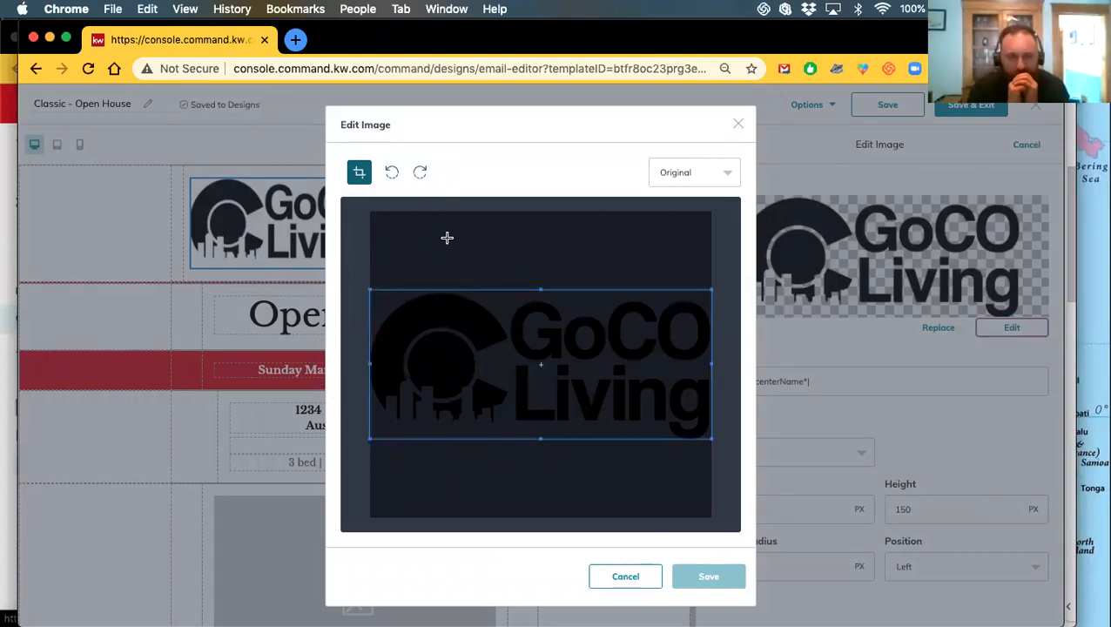
left_click(697, 181)
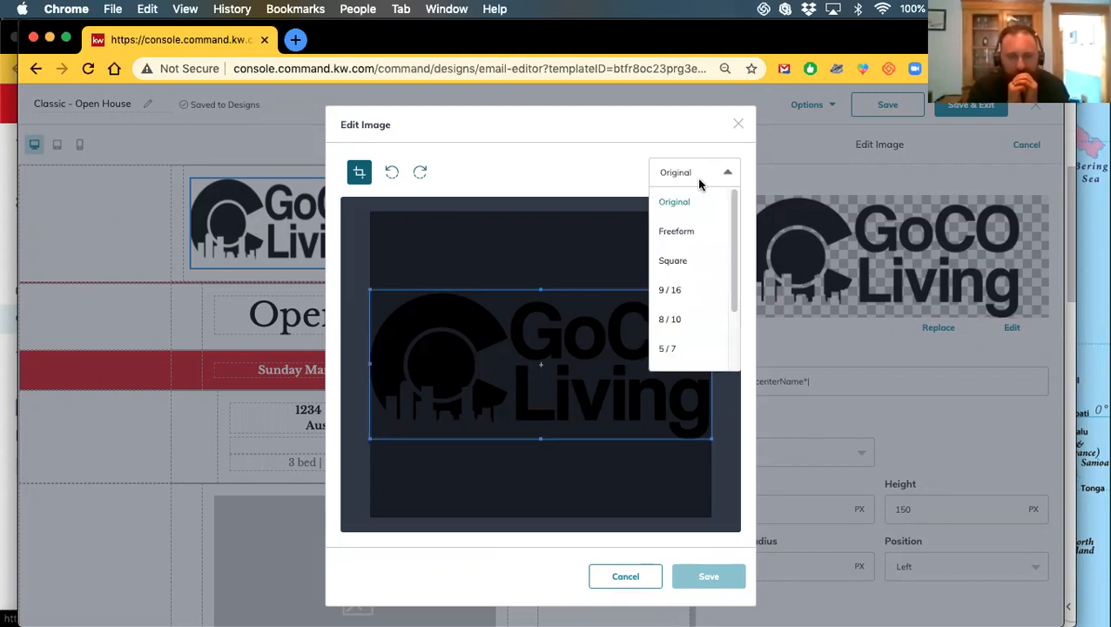
scroll(687, 322, "down", 2)
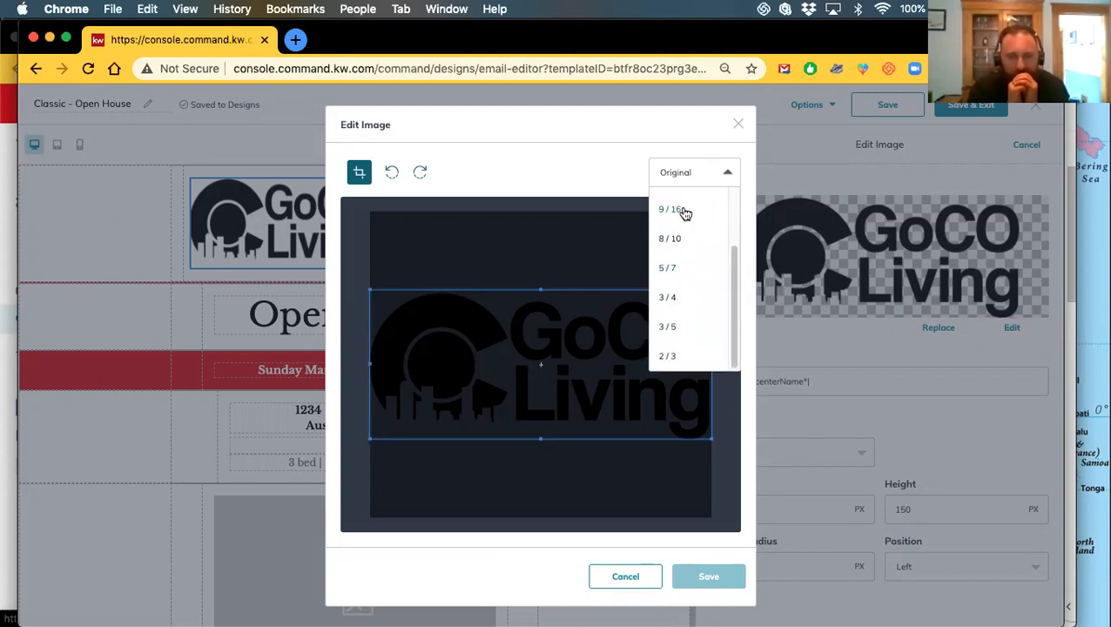
left_click(671, 209)
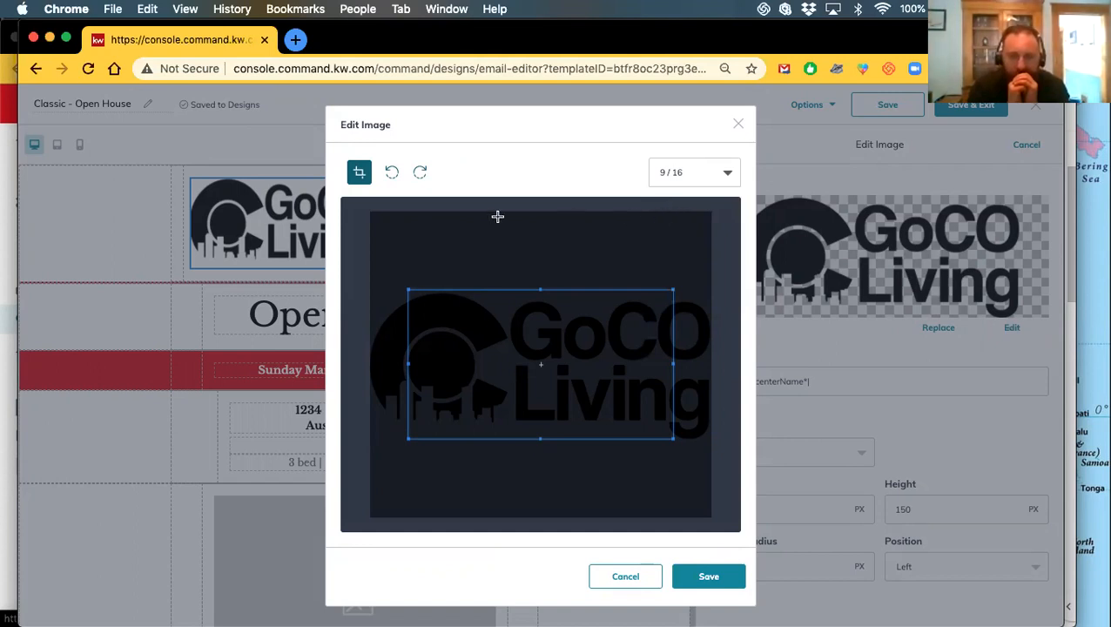
left_click_drag(568, 369, 522, 373)
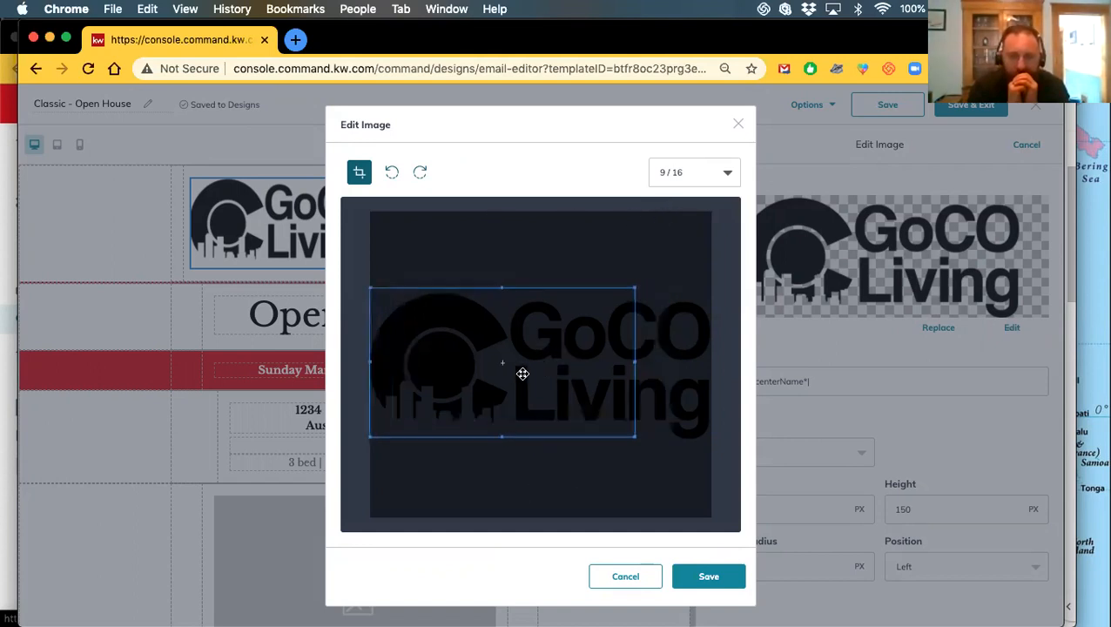
left_click_drag(634, 440, 733, 473)
left_click_drag(484, 363, 485, 342)
left_click(696, 583)
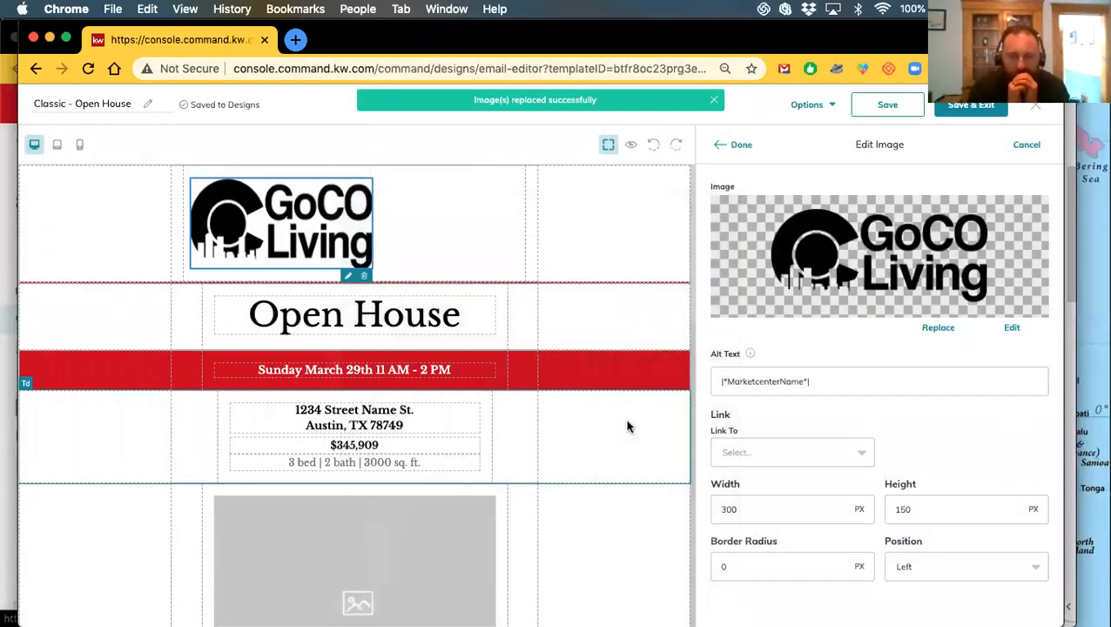
left_click(739, 146)
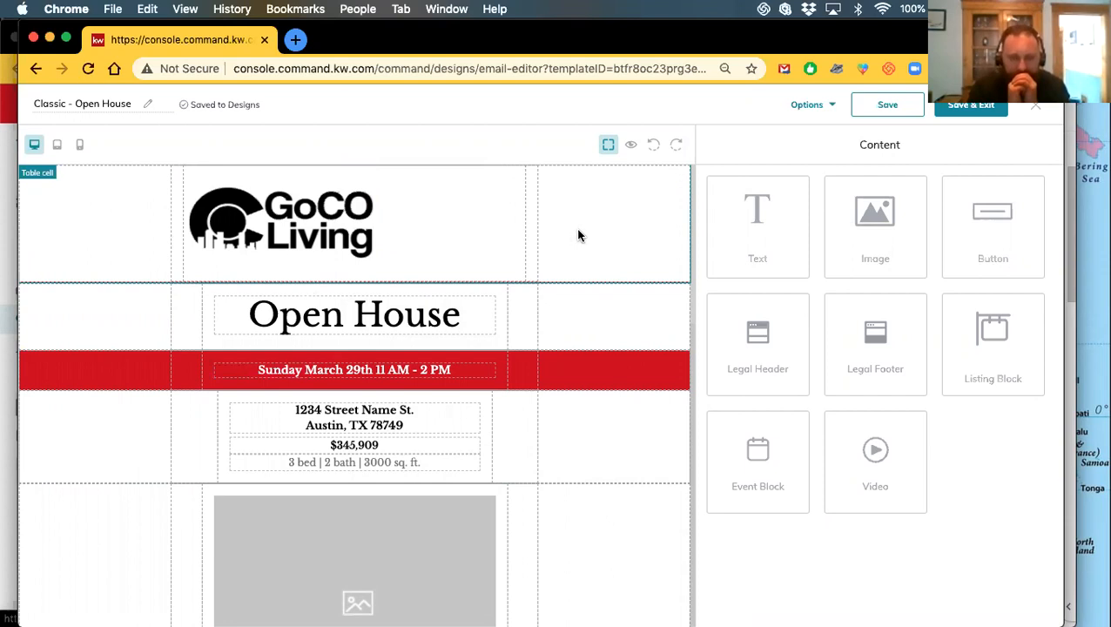
left_click(281, 221)
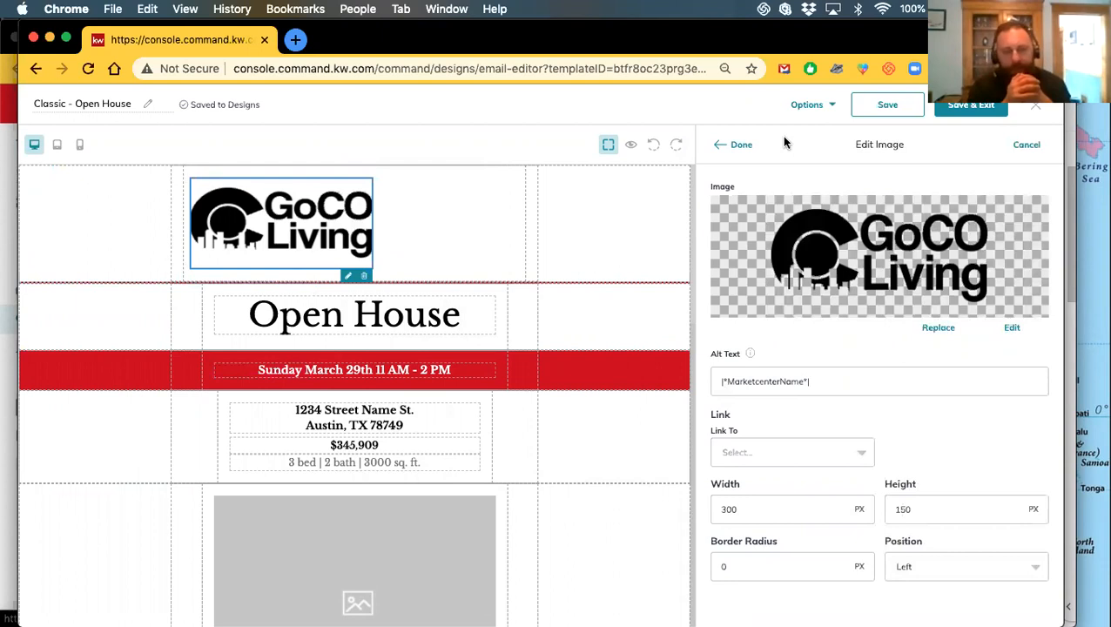
left_click(736, 146)
scroll(575, 366, "down", 2)
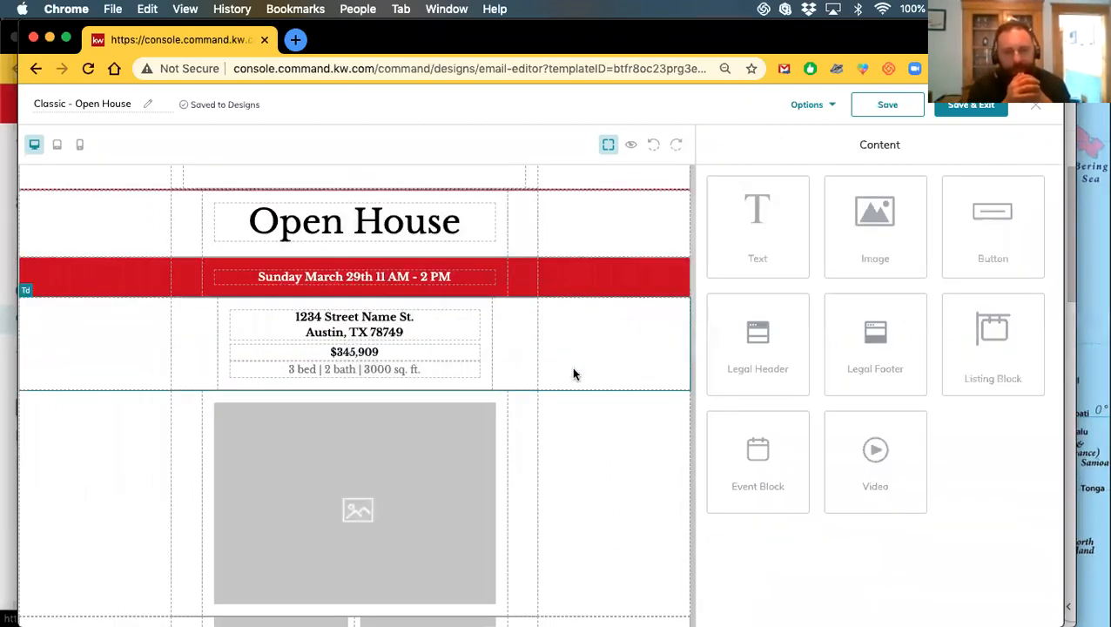
scroll(636, 392, "up", 2)
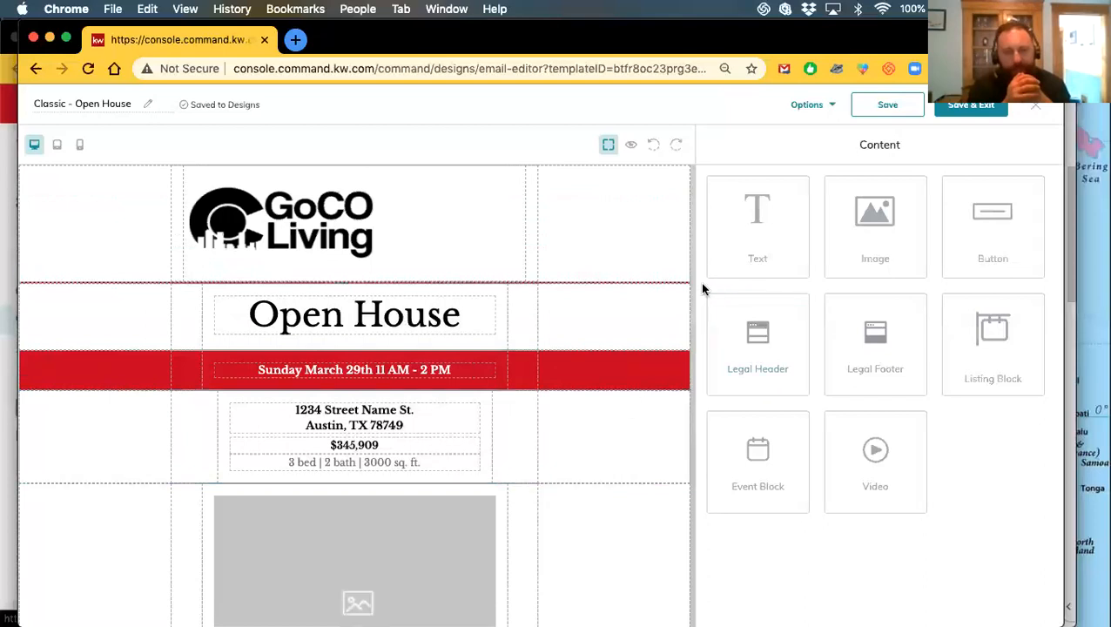
scroll(514, 317, "down", 1)
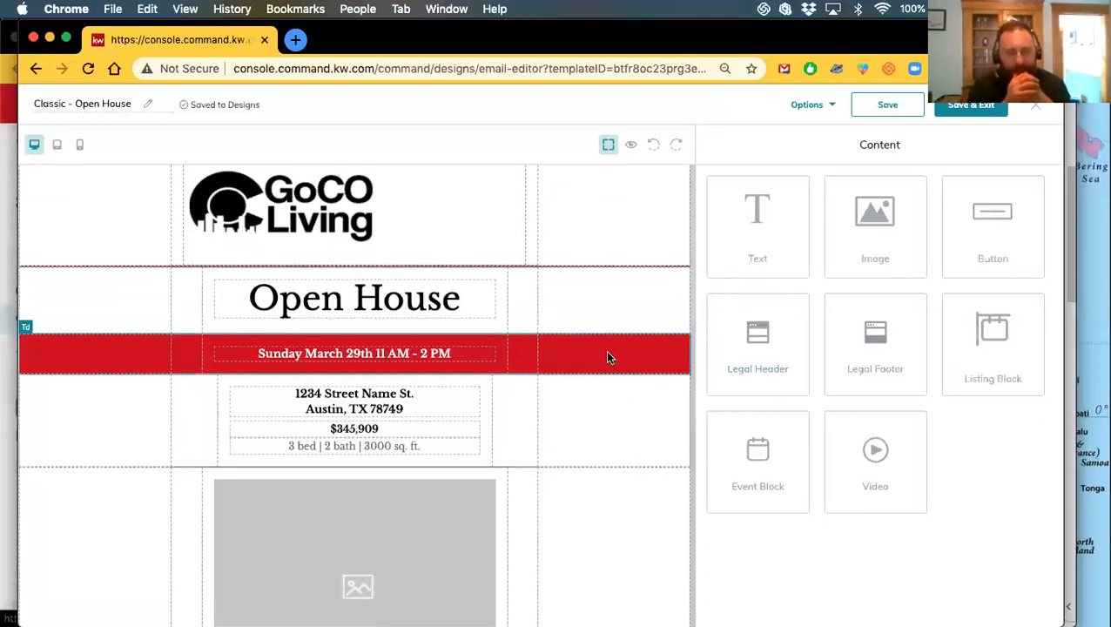
scroll(612, 363, "down", 2)
scroll(613, 366, "up", 3)
scroll(615, 366, "down", 2)
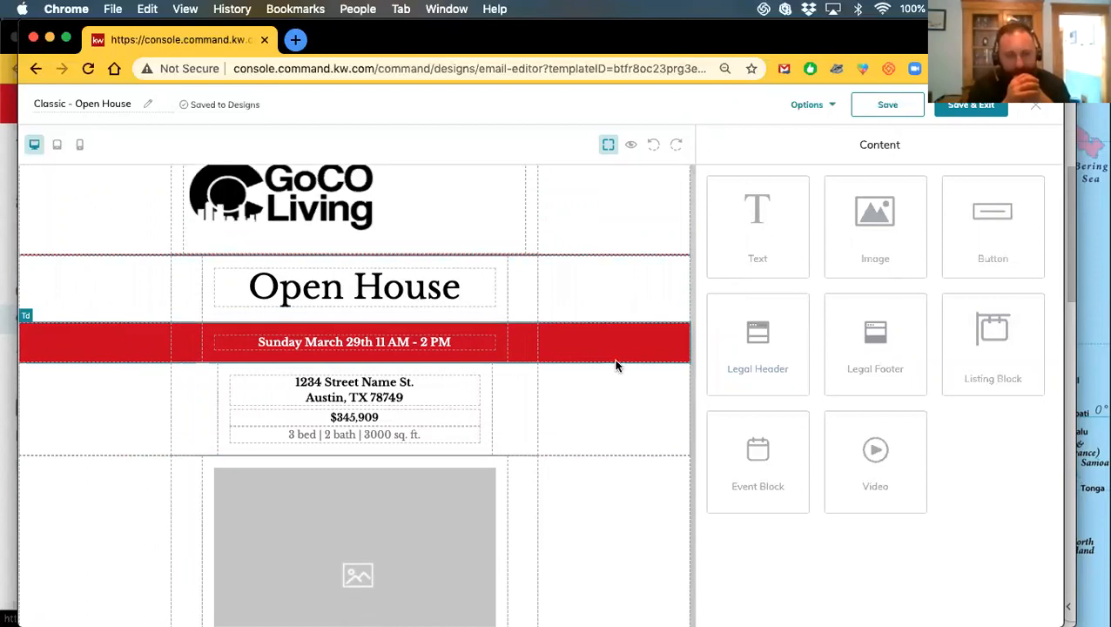
scroll(612, 373, "up", 2)
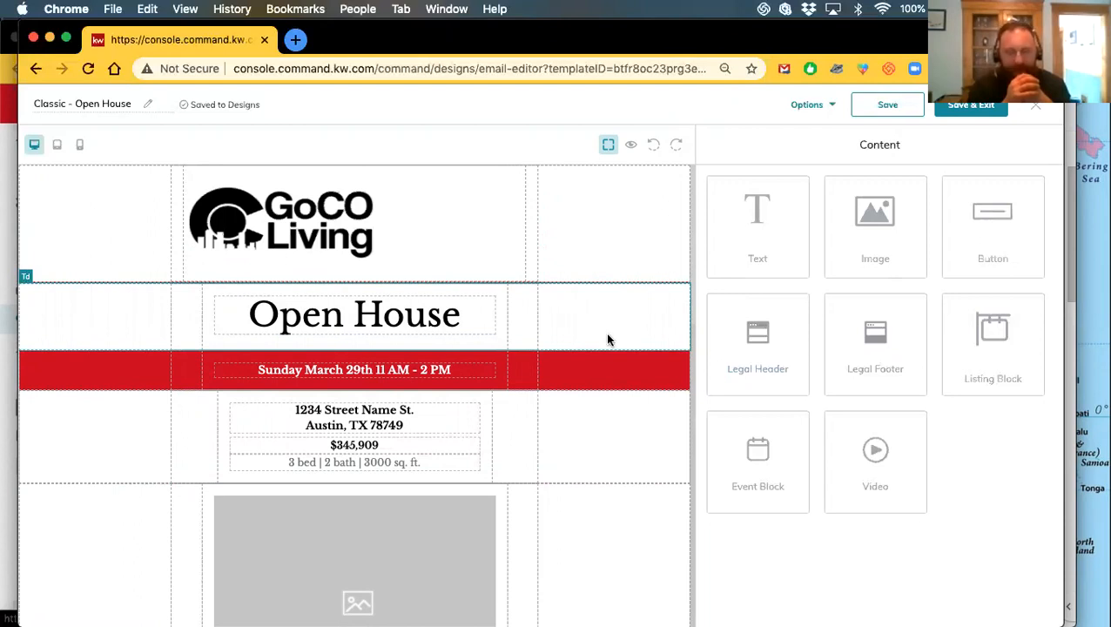
scroll(620, 509, "down", 10)
scroll(620, 509, "down", 8)
scroll(618, 513, "up", 13)
scroll(619, 487, "down", 10)
scroll(620, 503, "up", 14)
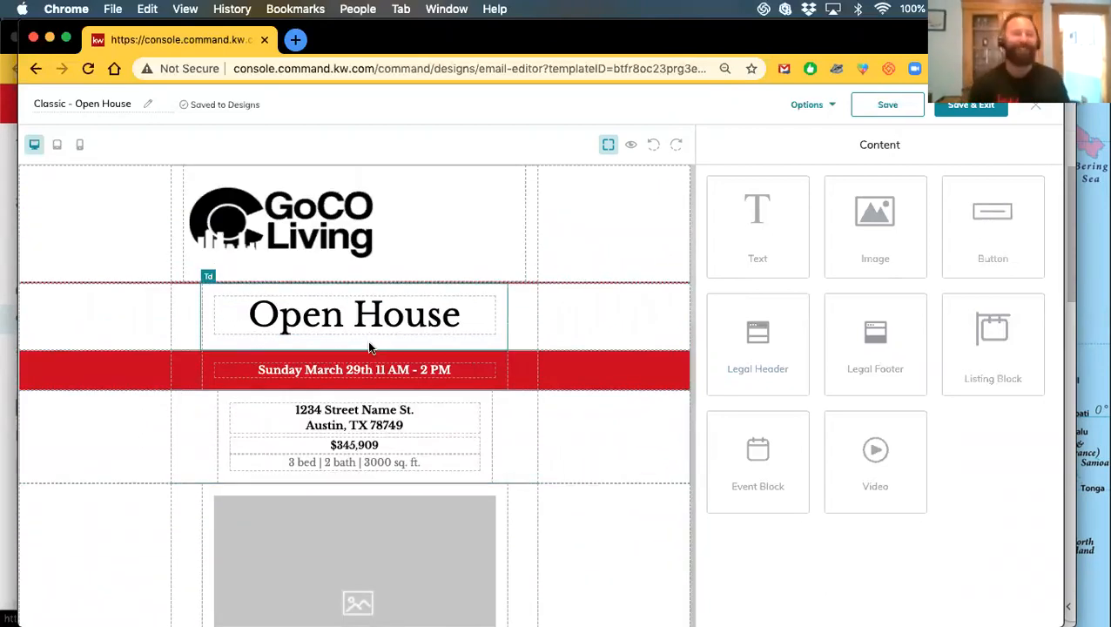
scroll(409, 349, "down", 1)
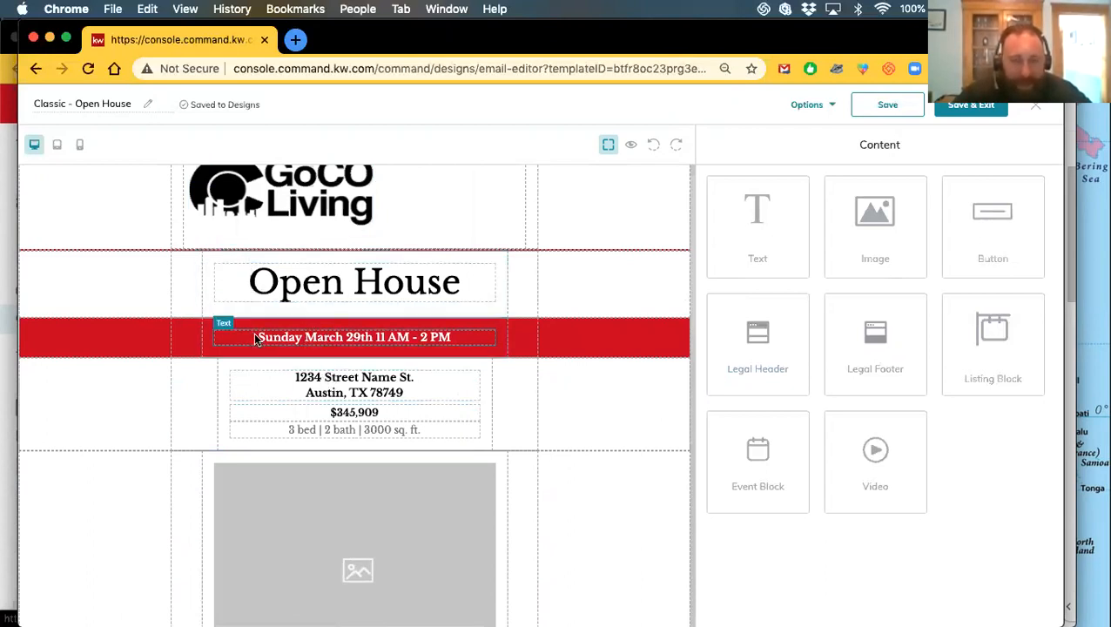
scroll(250, 347, "down", 1)
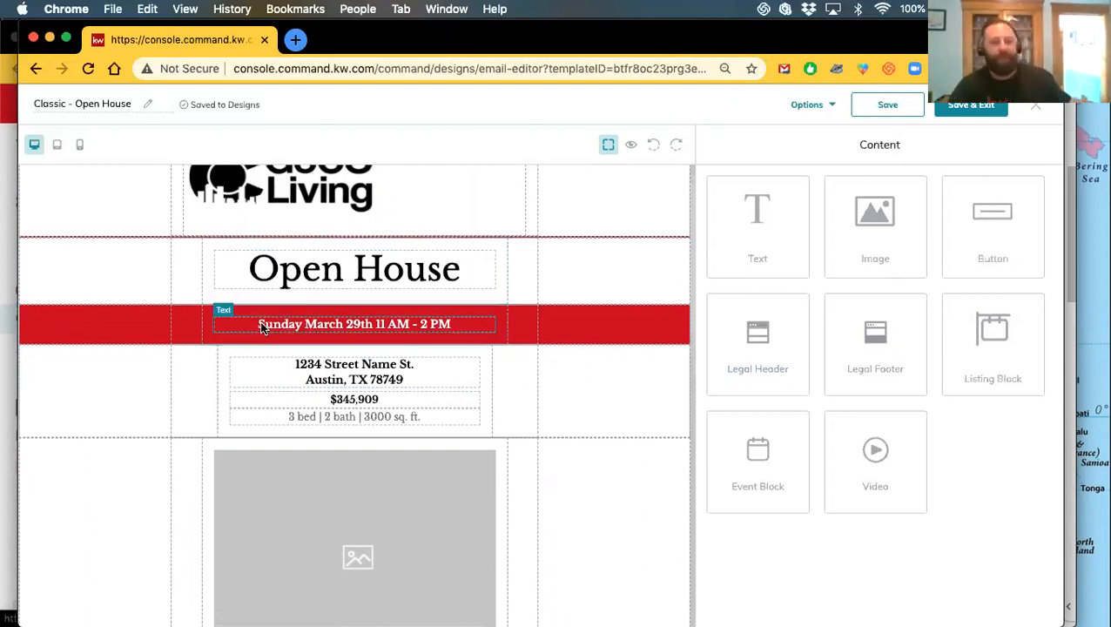
left_click(260, 324)
left_click(281, 282)
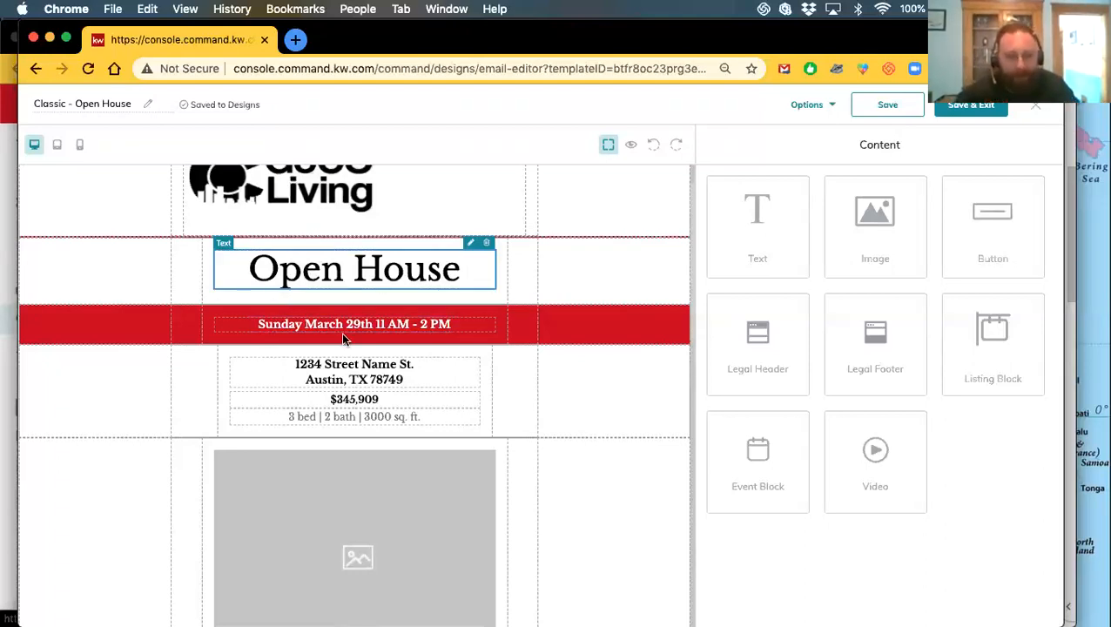
scroll(348, 348, "up", 1)
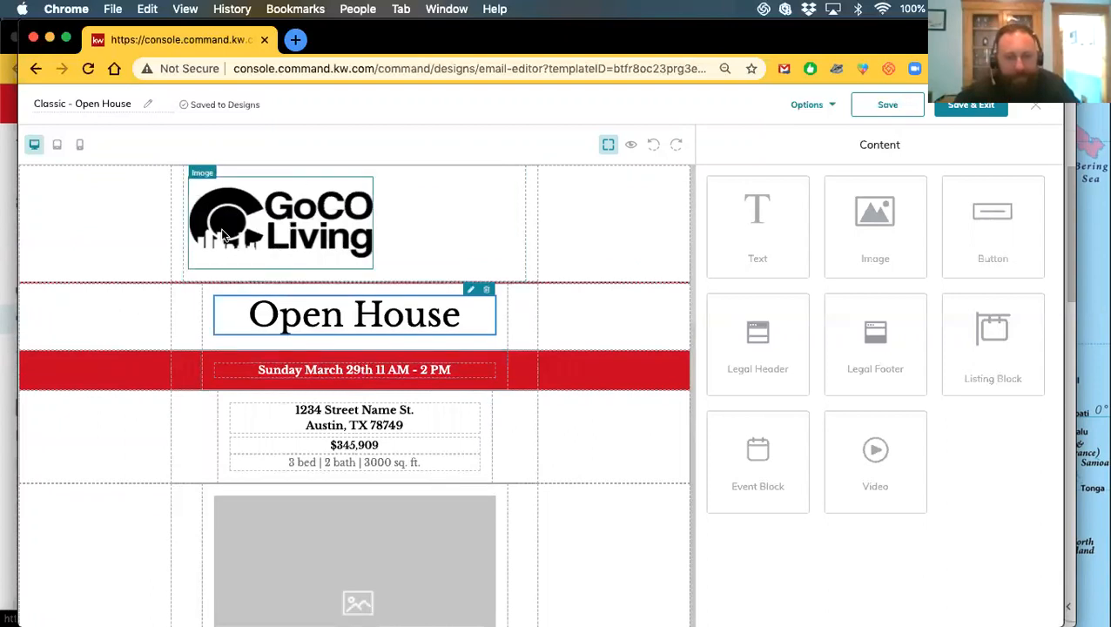
scroll(260, 265, "down", 5)
scroll(280, 292, "up", 5)
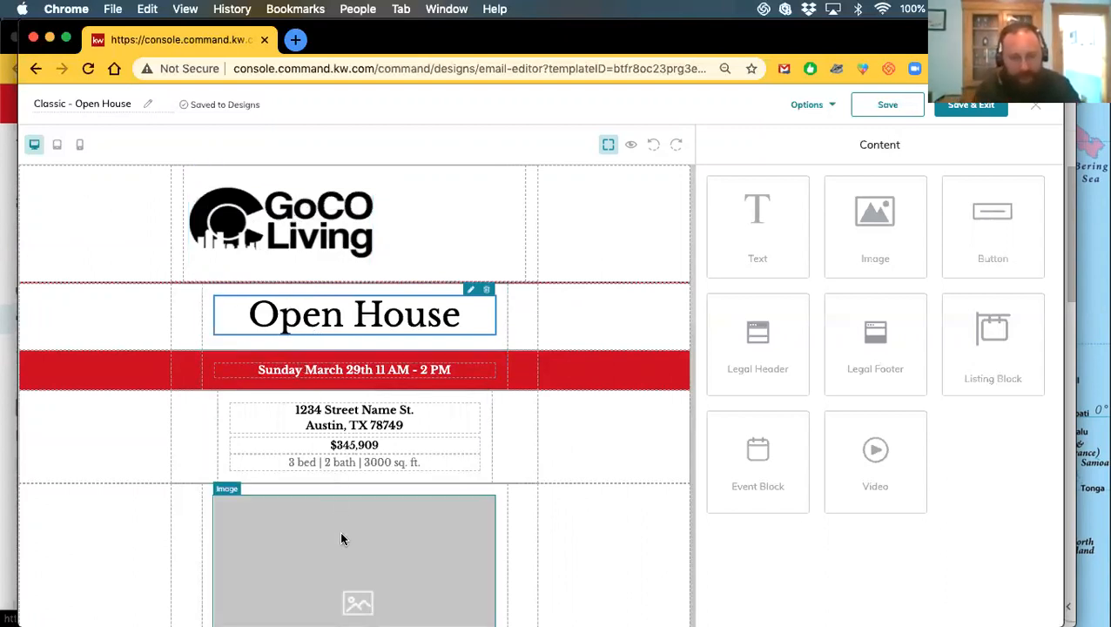
scroll(339, 530, "down", 4)
left_click(312, 269)
scroll(313, 272, "up", 1)
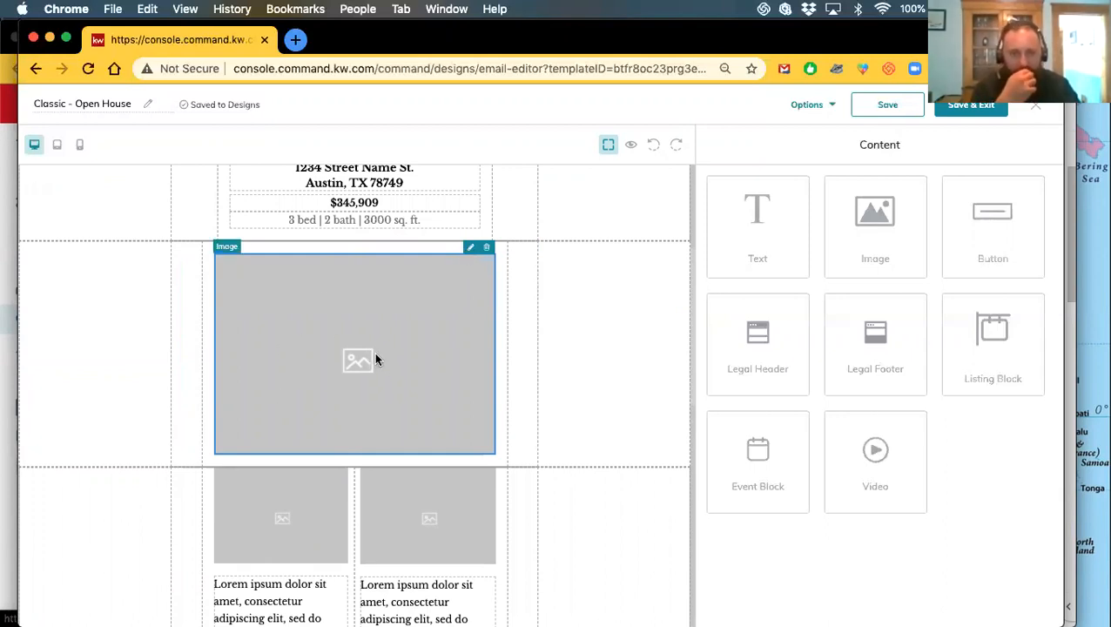
Find the Broomfield listing's photos in Listing Images by searching its MLS number
left_click(470, 250)
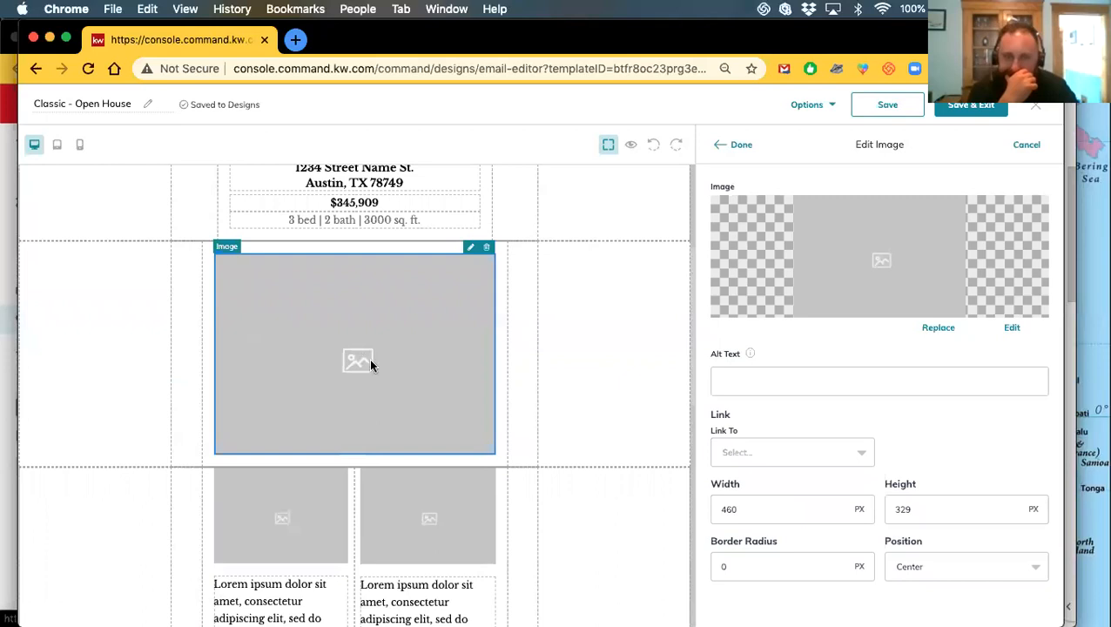
left_click(938, 328)
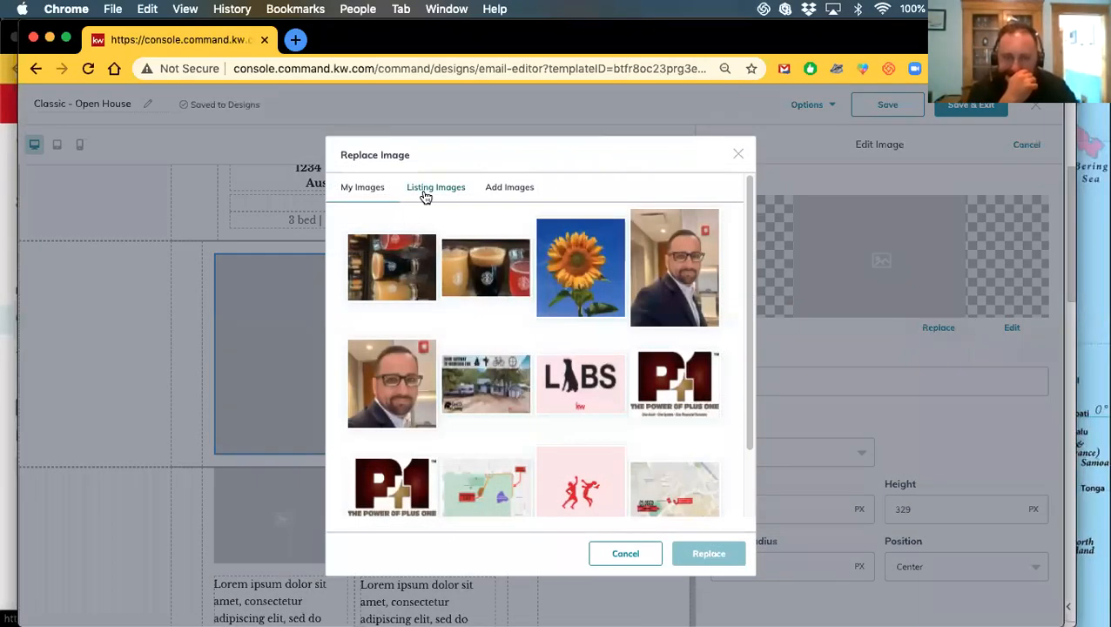
left_click(424, 196)
left_click(471, 230)
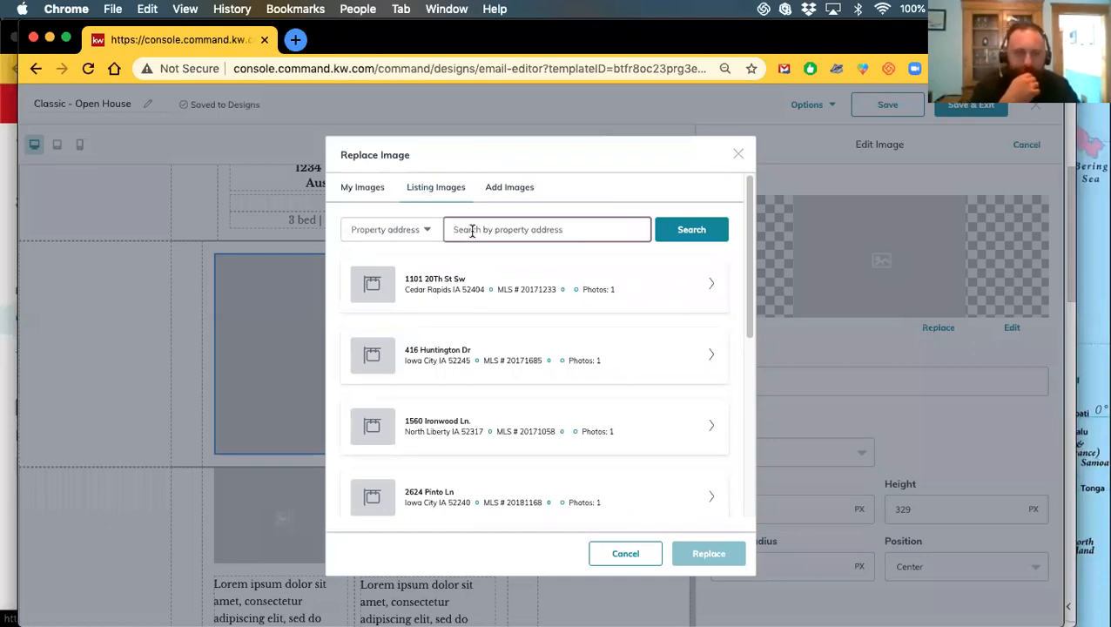
type("2641353")
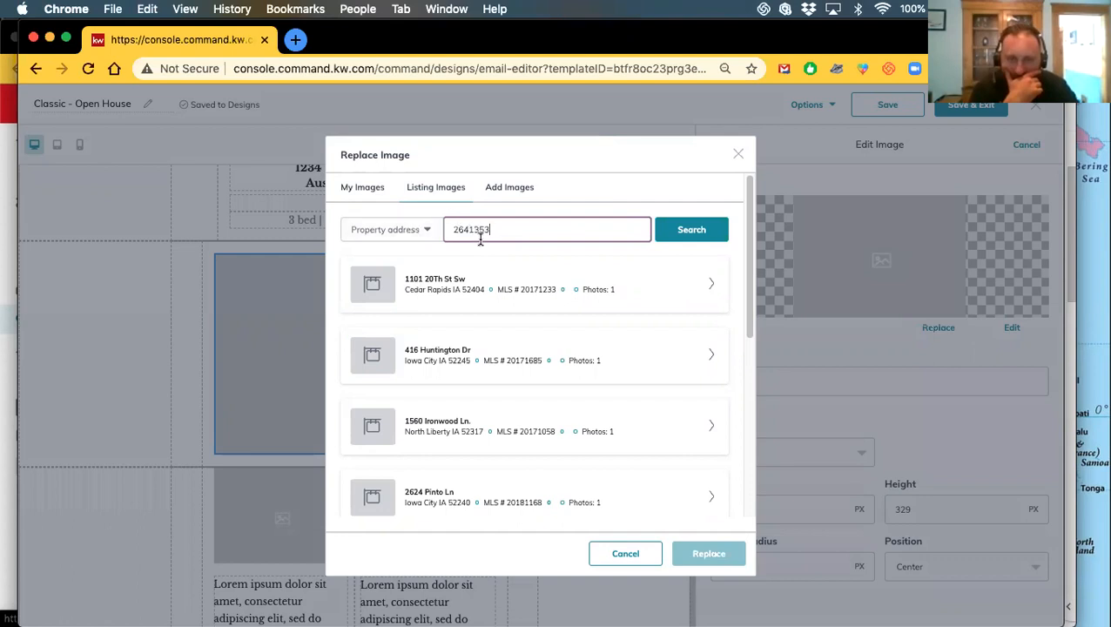
left_click(403, 234)
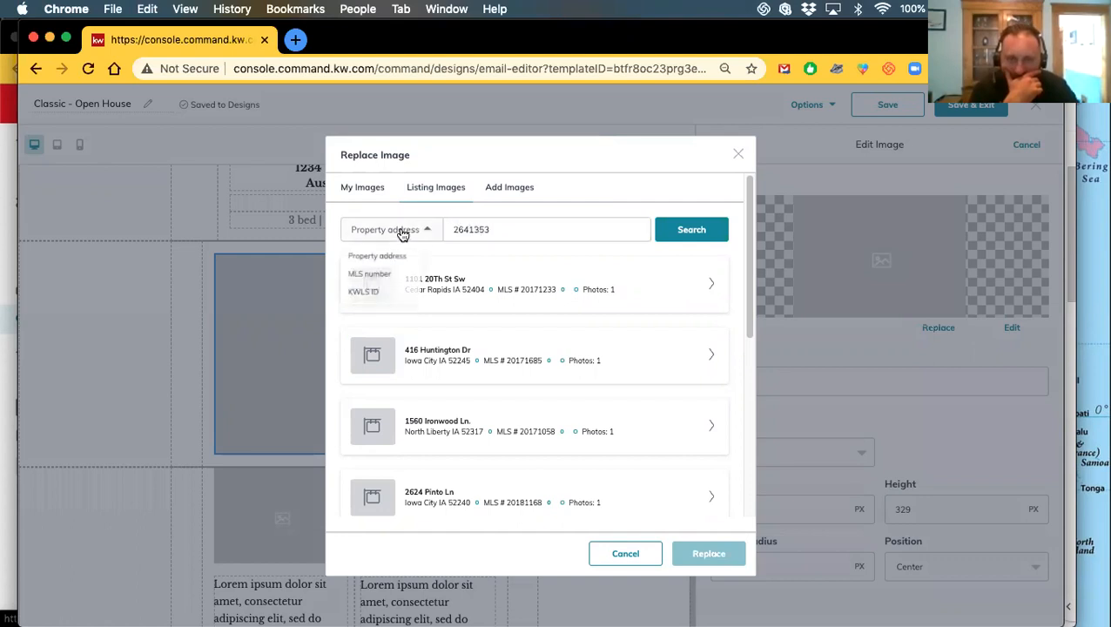
left_click(384, 277)
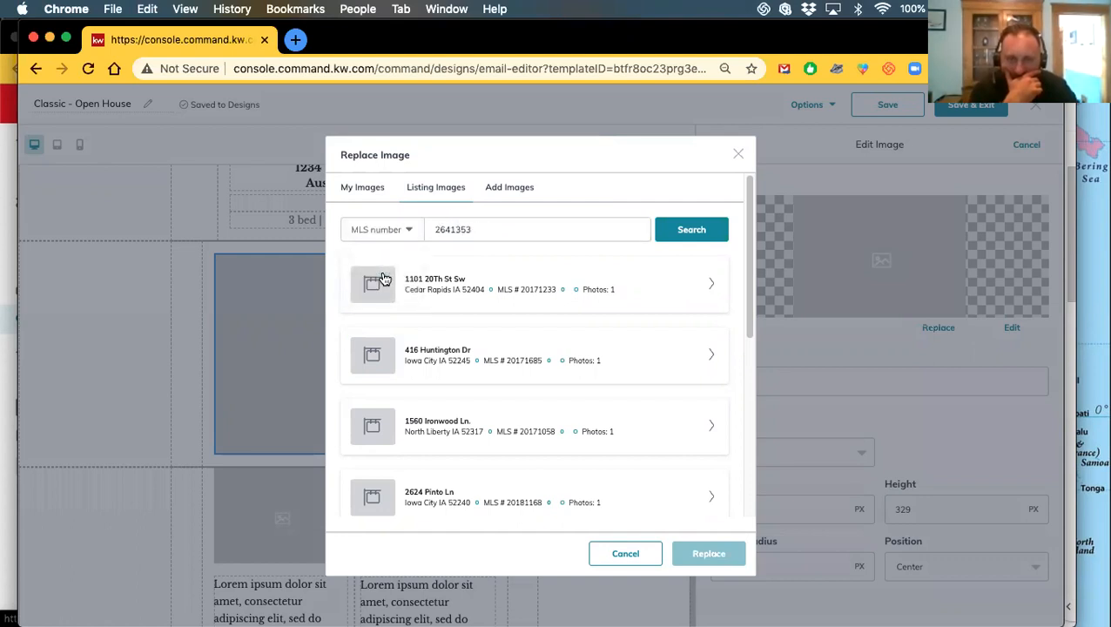
left_click(688, 231)
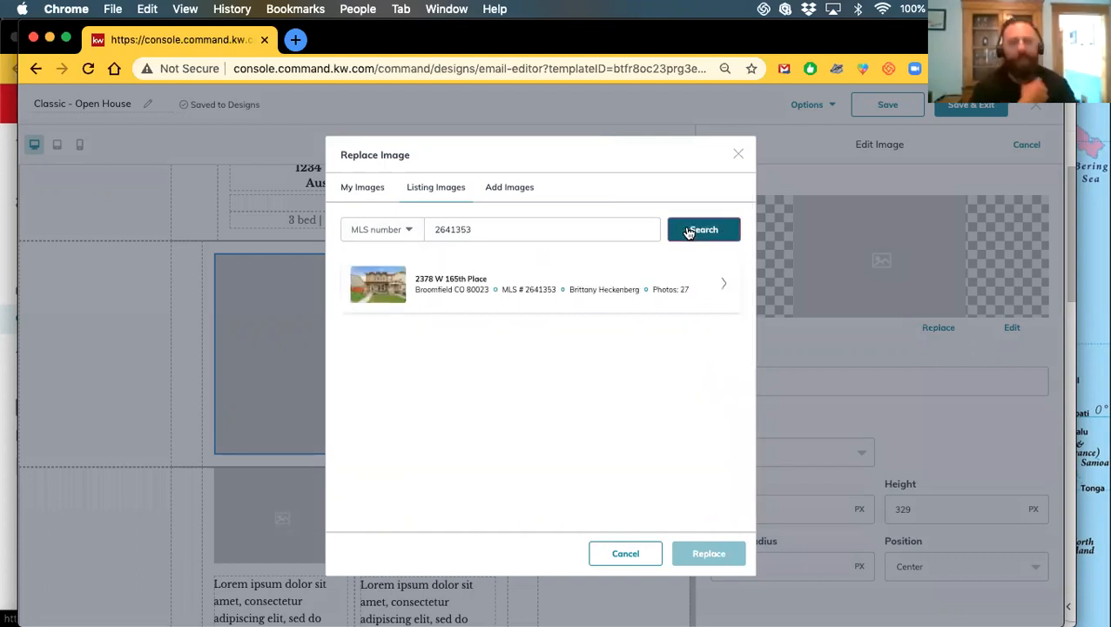
double_click(439, 228)
key("super+c")
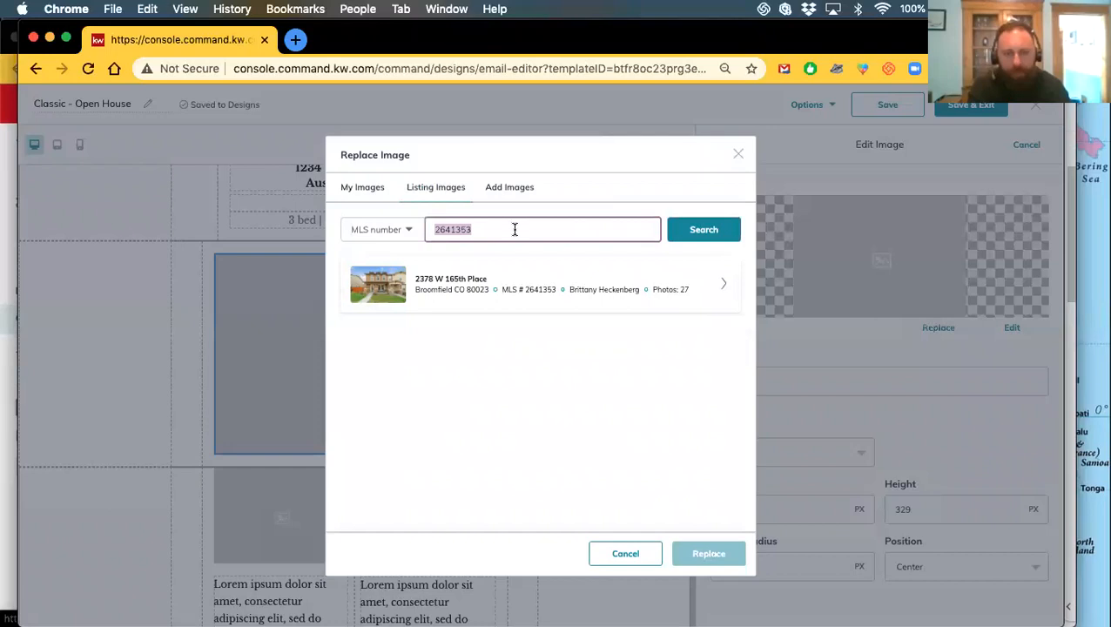
left_click(722, 288)
Set the listing's front exterior photo as the main image, then begin replacing the first small photo
scroll(482, 389, "down", 8)
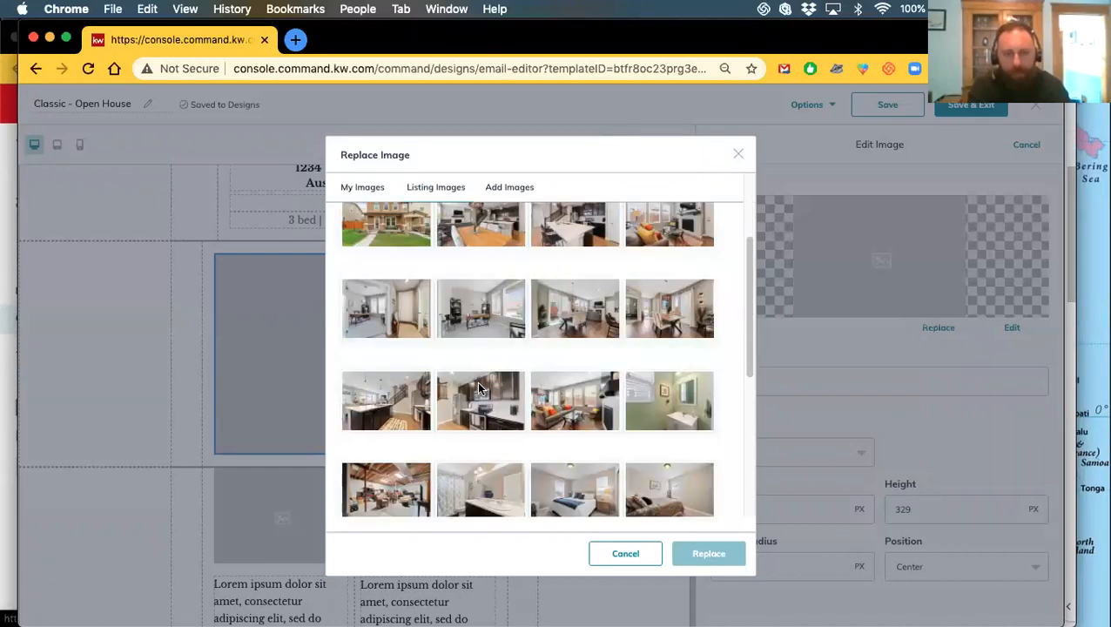
scroll(483, 362, "up", 8)
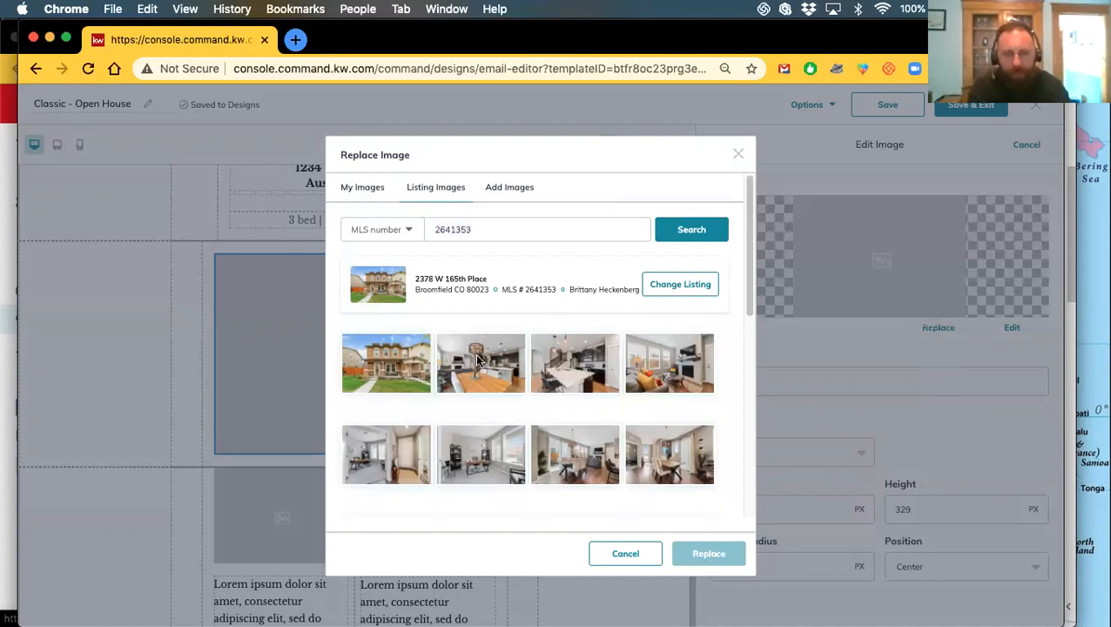
left_click(379, 371)
left_click(710, 554)
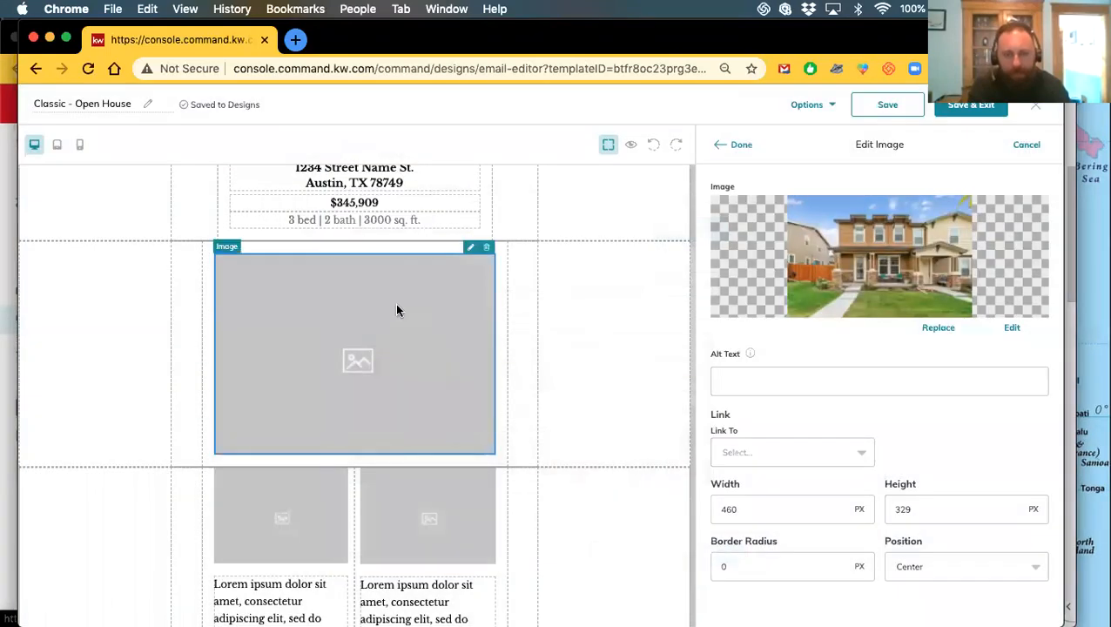
left_click(737, 144)
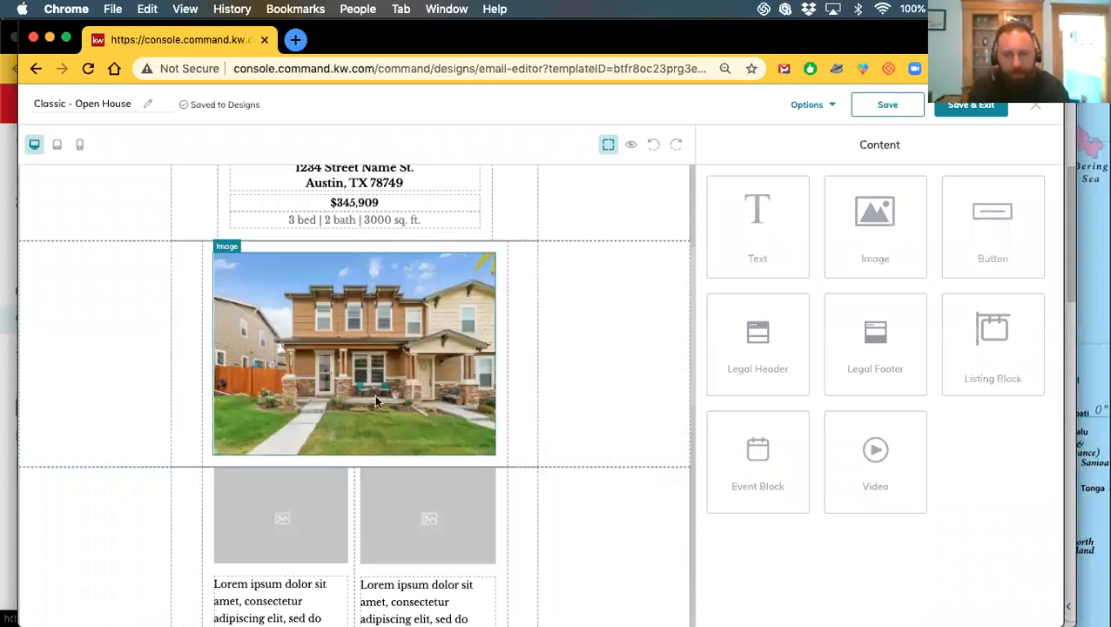
left_click(323, 459)
left_click(947, 327)
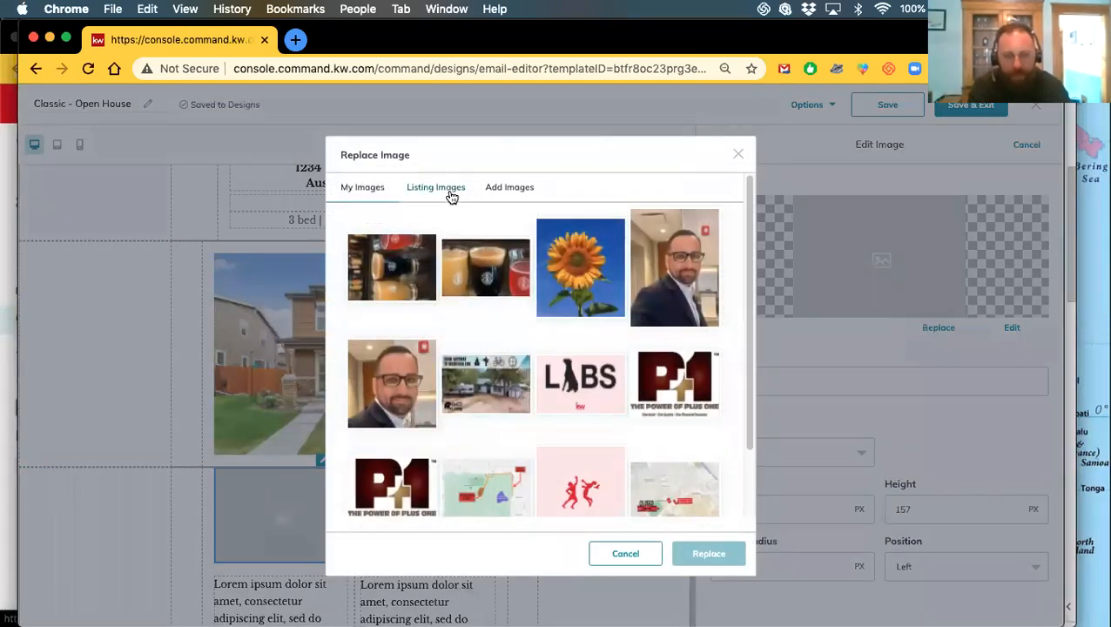
Put the Broomfield listing's kitchen photo, found by MLS number, into the first small photo slot
left_click(451, 195)
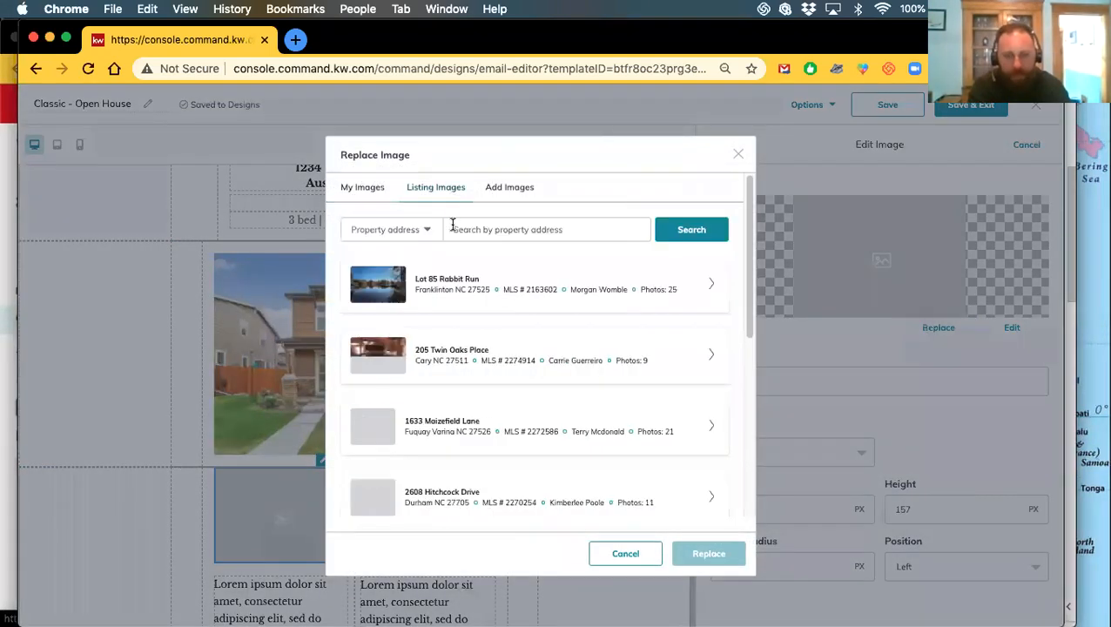
left_click(492, 235)
key("super+v")
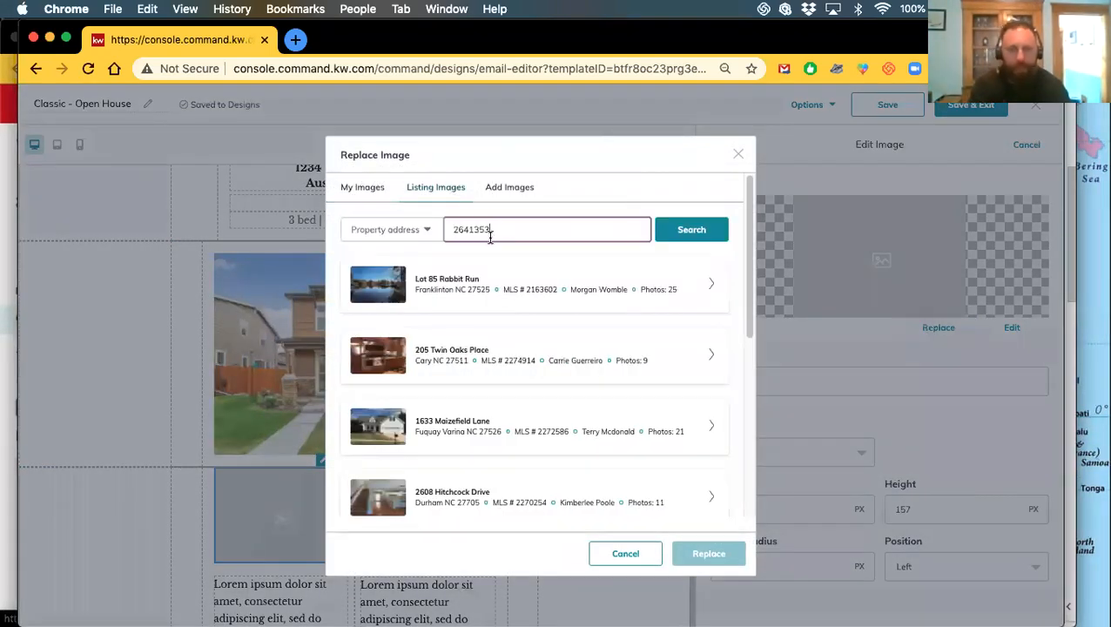
left_click(374, 231)
left_click(374, 275)
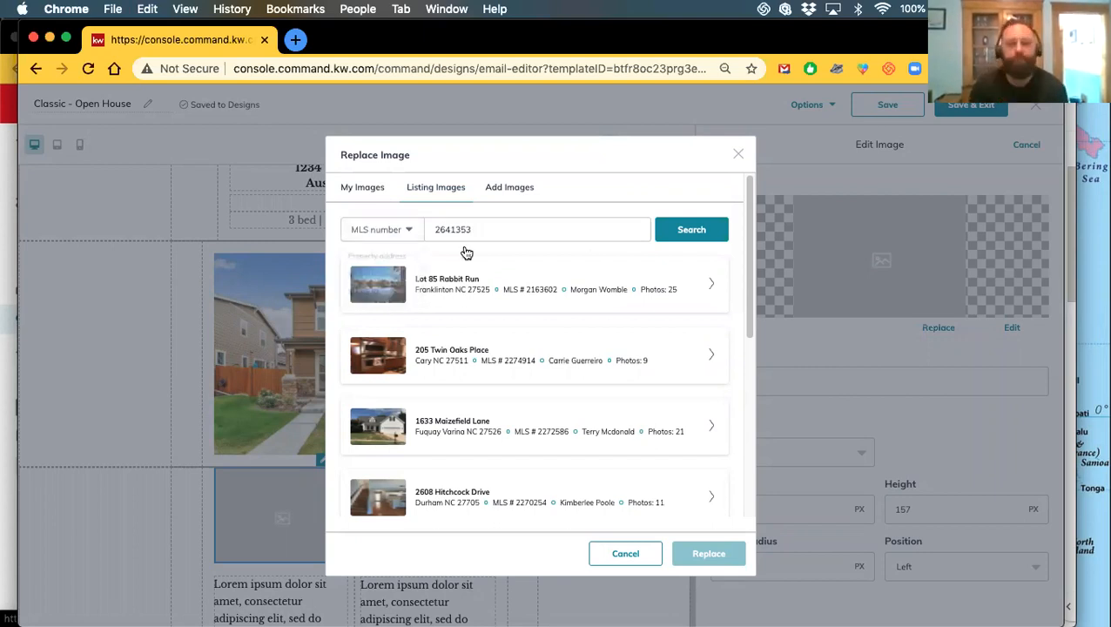
left_click(709, 231)
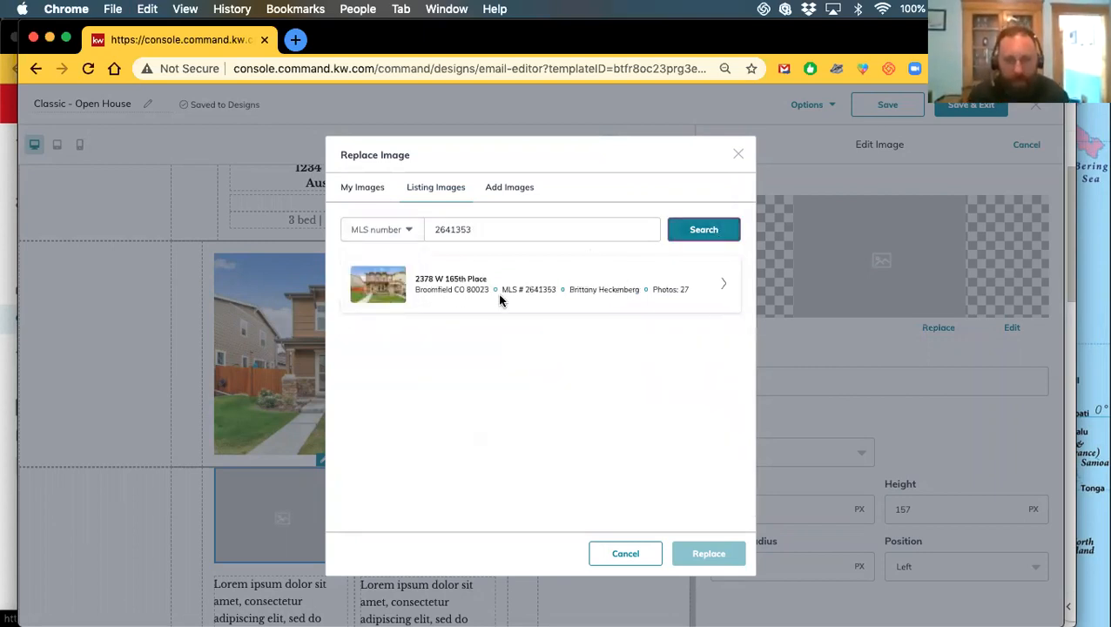
left_click(726, 284)
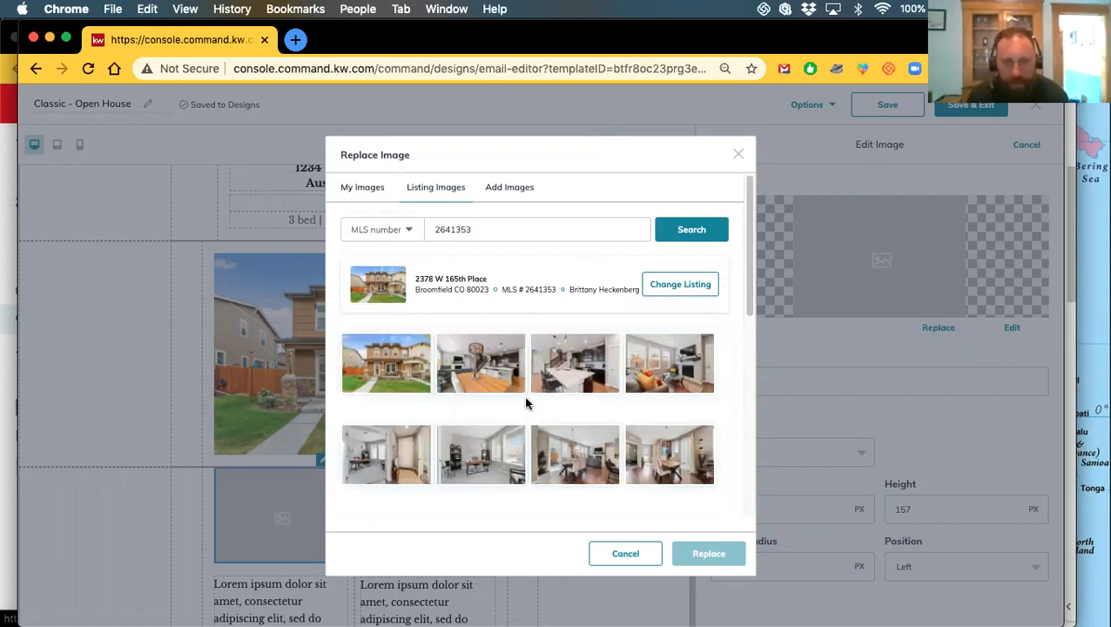
left_click(557, 393)
left_click(707, 554)
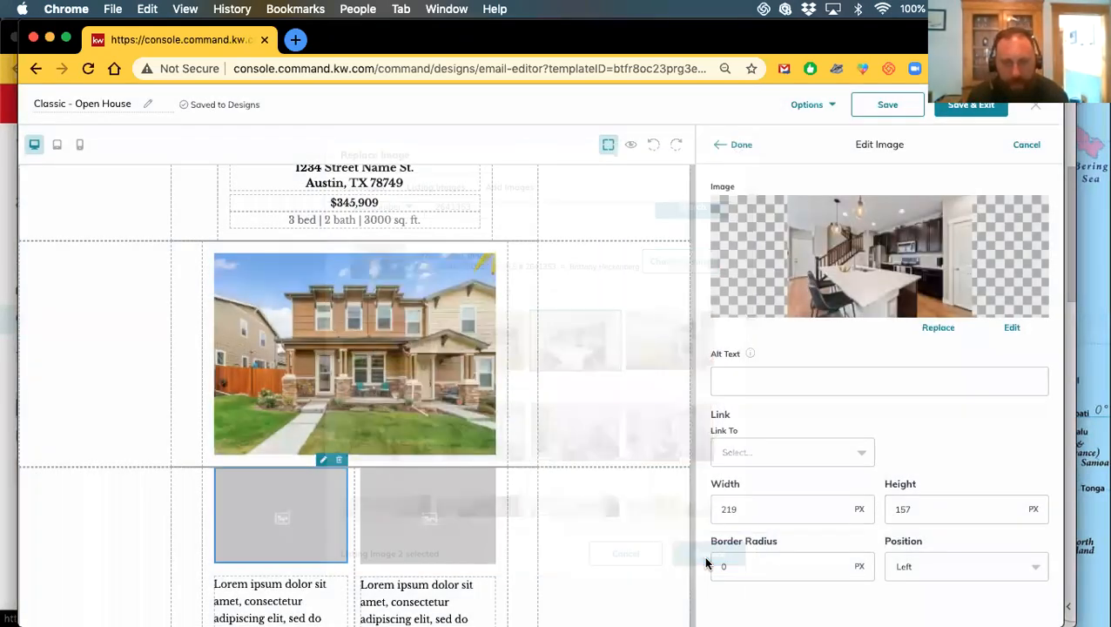
left_click(749, 146)
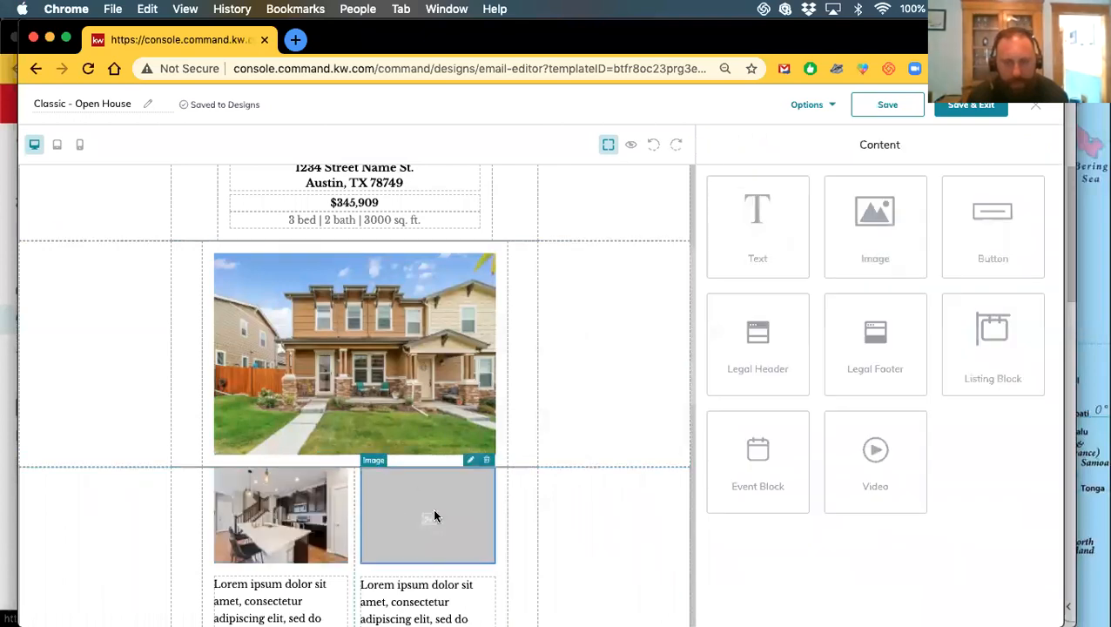
left_click(434, 517)
Search Listing Images by MLS number 2641353 to replace the empty slot's image
left_click(947, 331)
left_click(454, 186)
left_click(477, 228)
key("super+v")
left_click(404, 232)
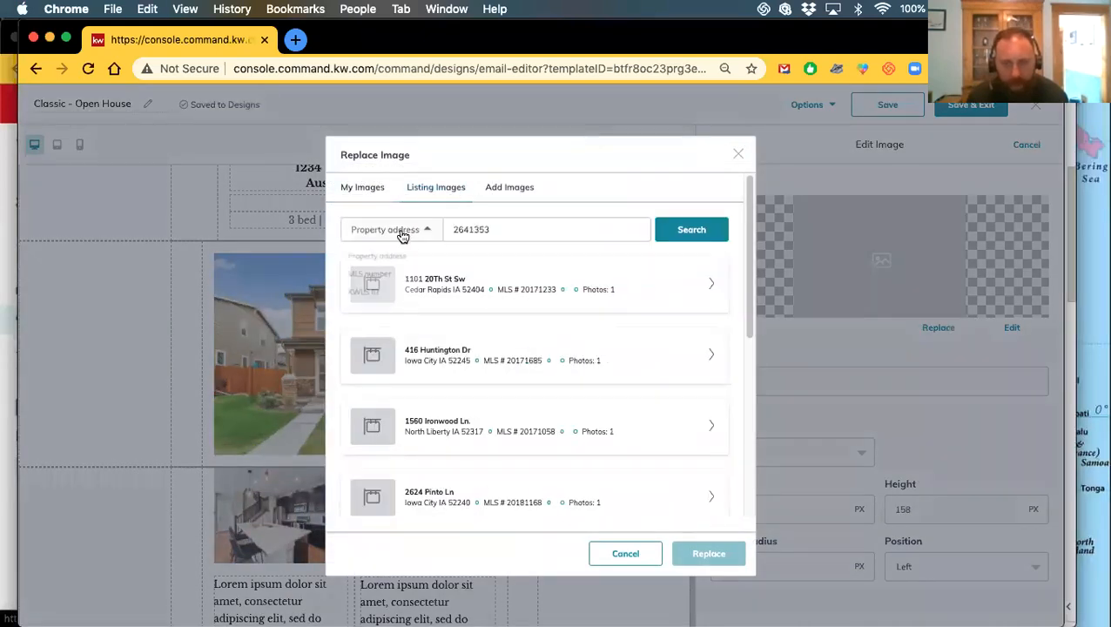
left_click(391, 275)
left_click(690, 231)
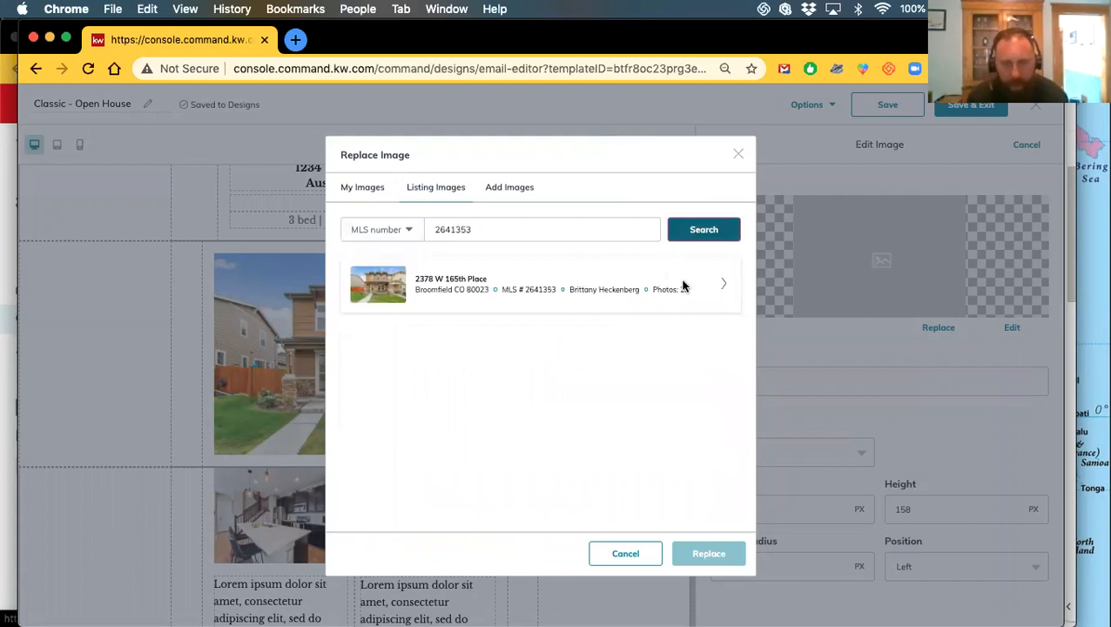
left_click(722, 286)
scroll(477, 375, "down", 8)
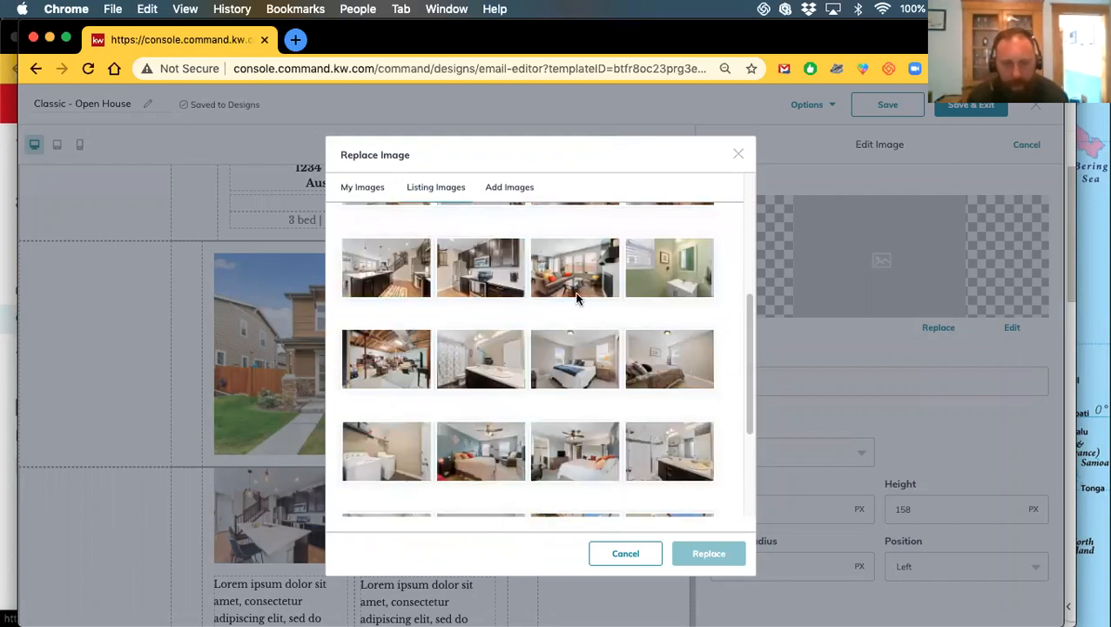
left_click(586, 278)
left_click(687, 553)
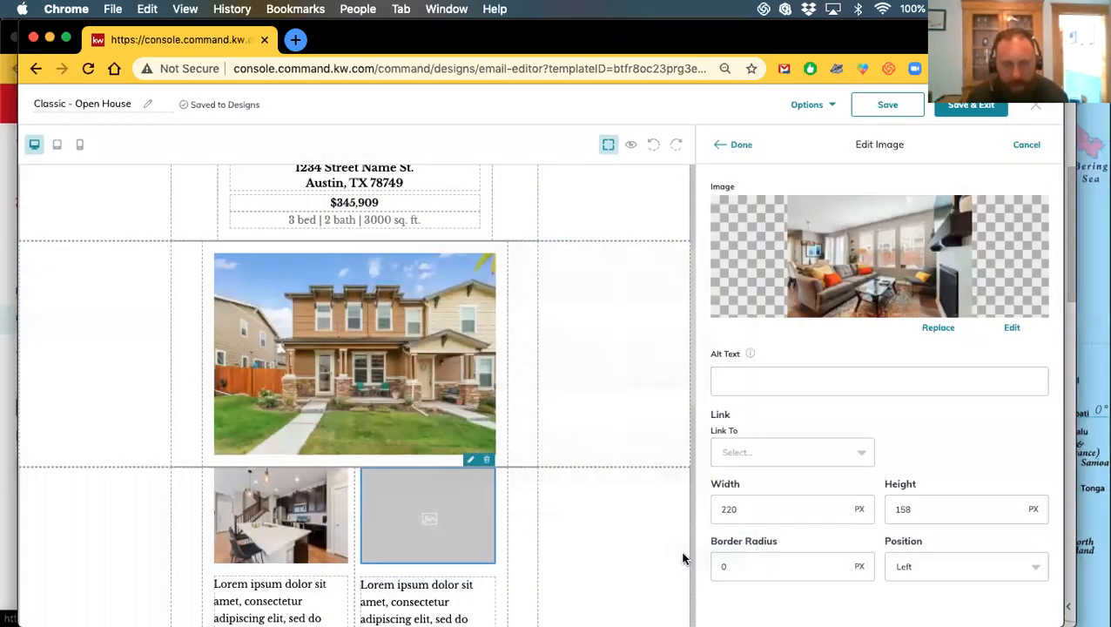
left_click(738, 145)
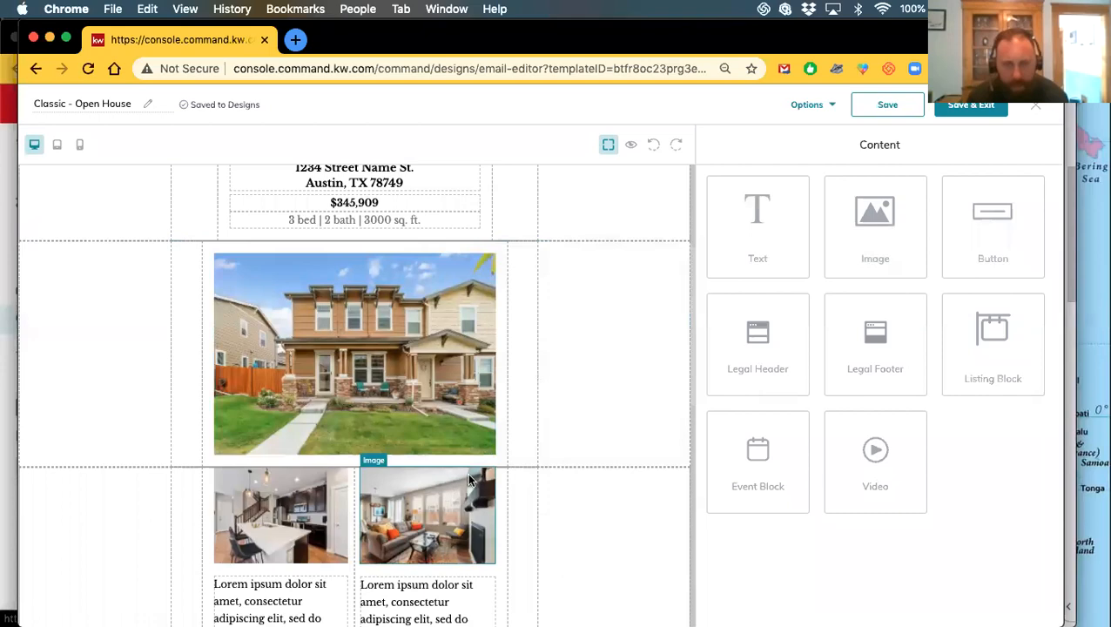
scroll(462, 435, "down", 5)
scroll(460, 478, "up", 6)
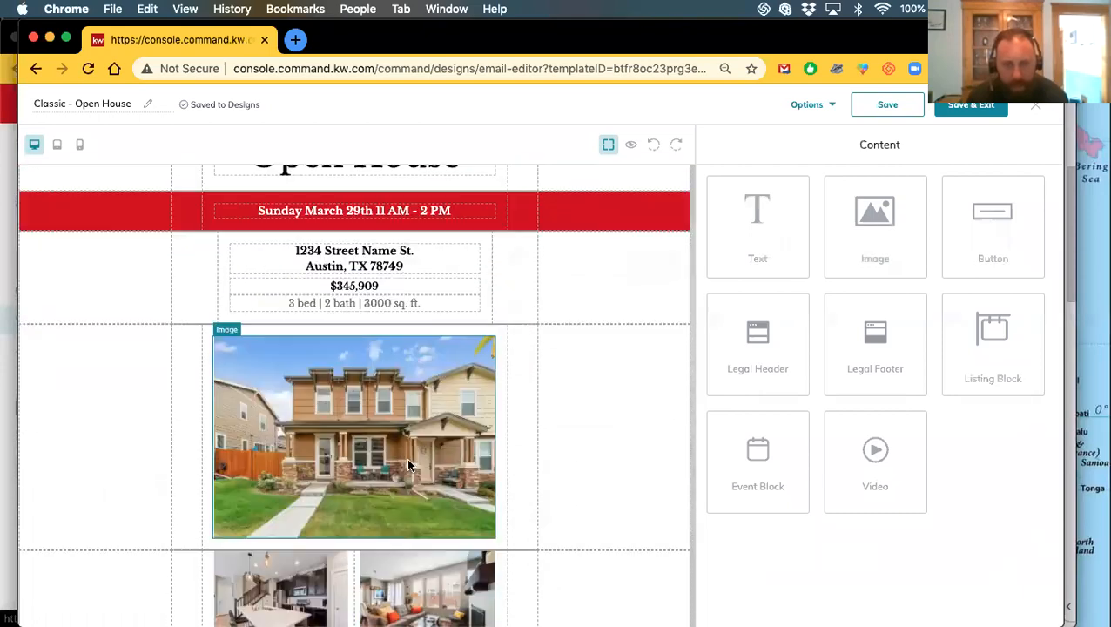
scroll(404, 457, "down", 1)
scroll(413, 470, "down", 5)
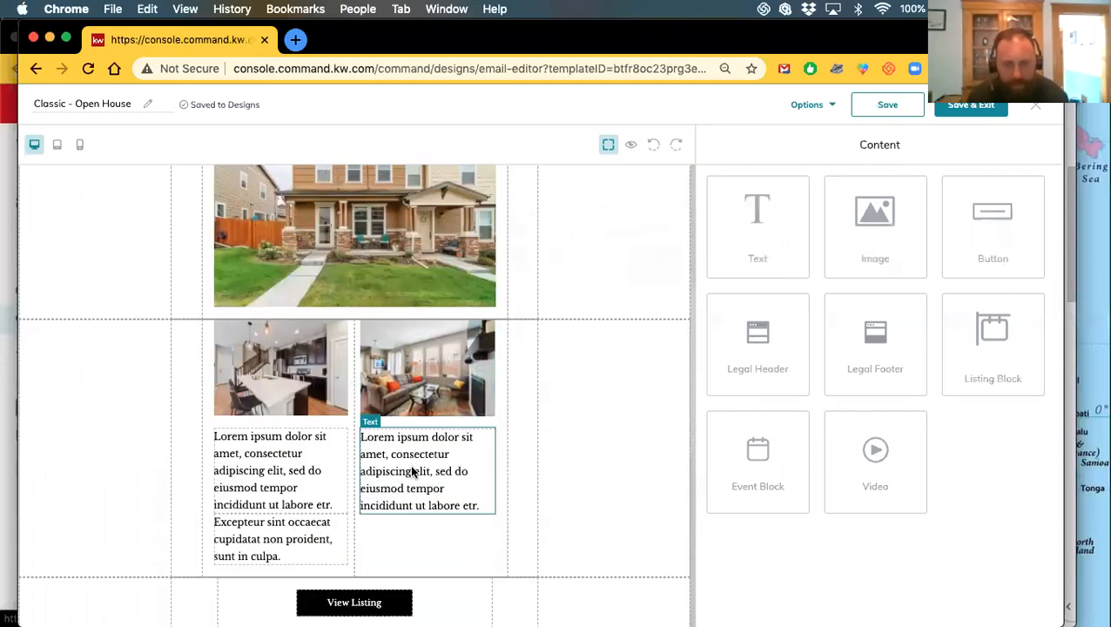
scroll(413, 470, "up", 6)
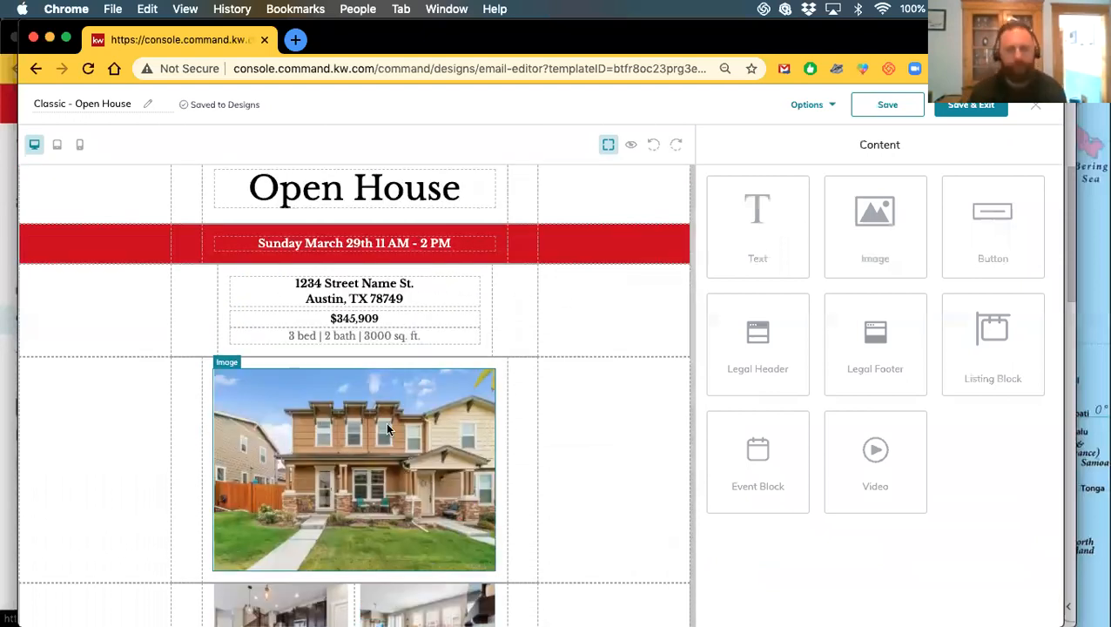
Browse saved My Images as a replacement for the main house photo, selecting a street-scene image
left_click(386, 421)
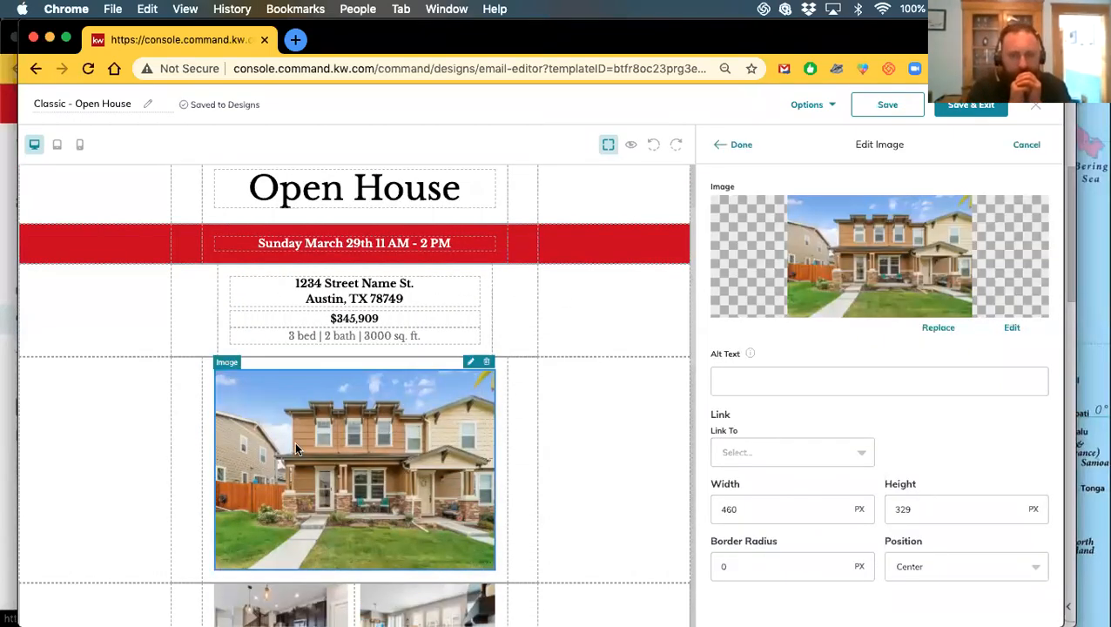
left_click(938, 327)
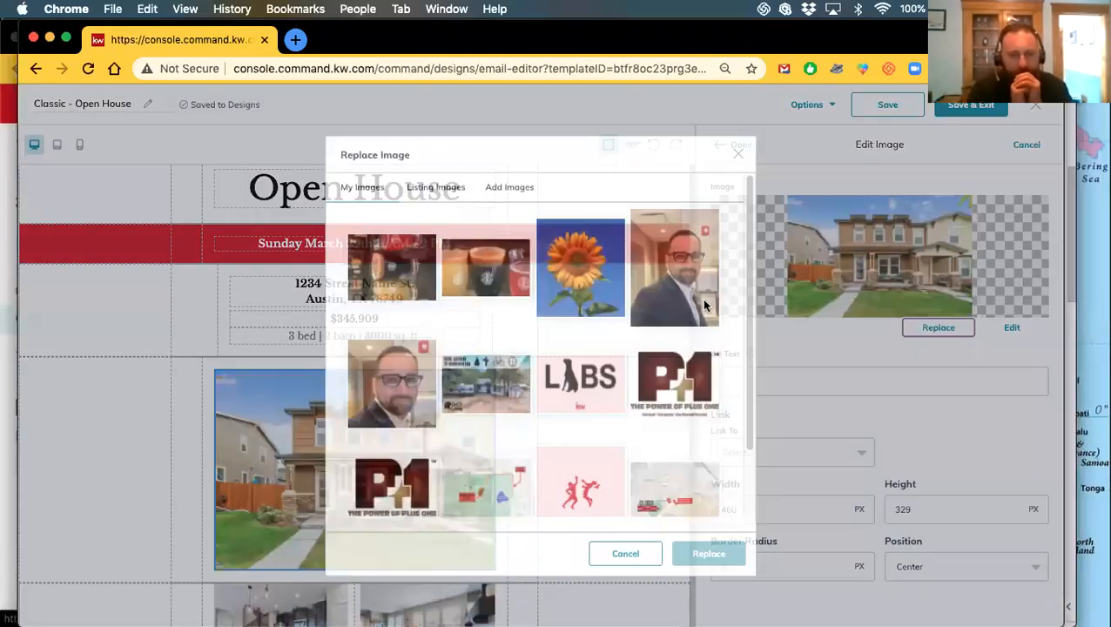
scroll(492, 380, "down", 3)
scroll(504, 400, "up", 3)
scroll(523, 452, "down", 3)
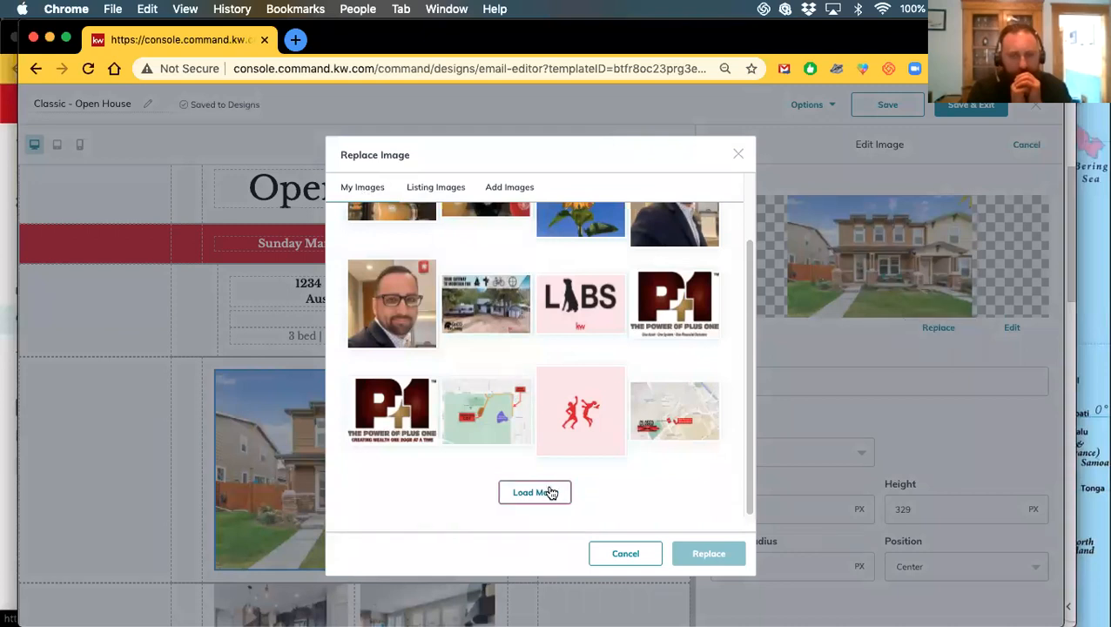
left_click(550, 493)
scroll(500, 384, "down", 2)
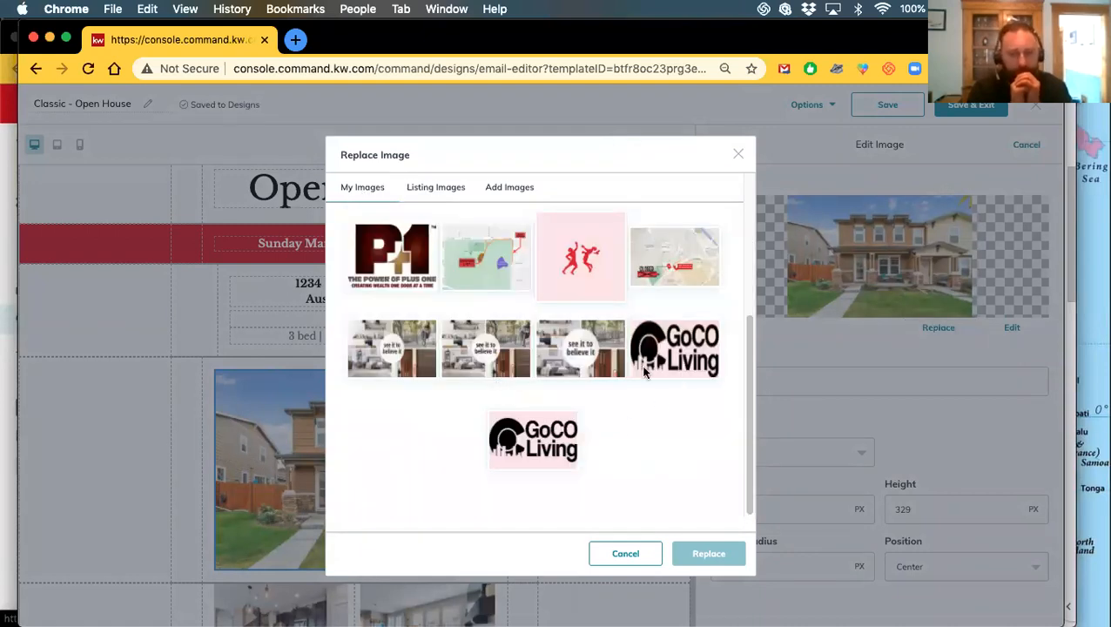
scroll(540, 391, "up", 3)
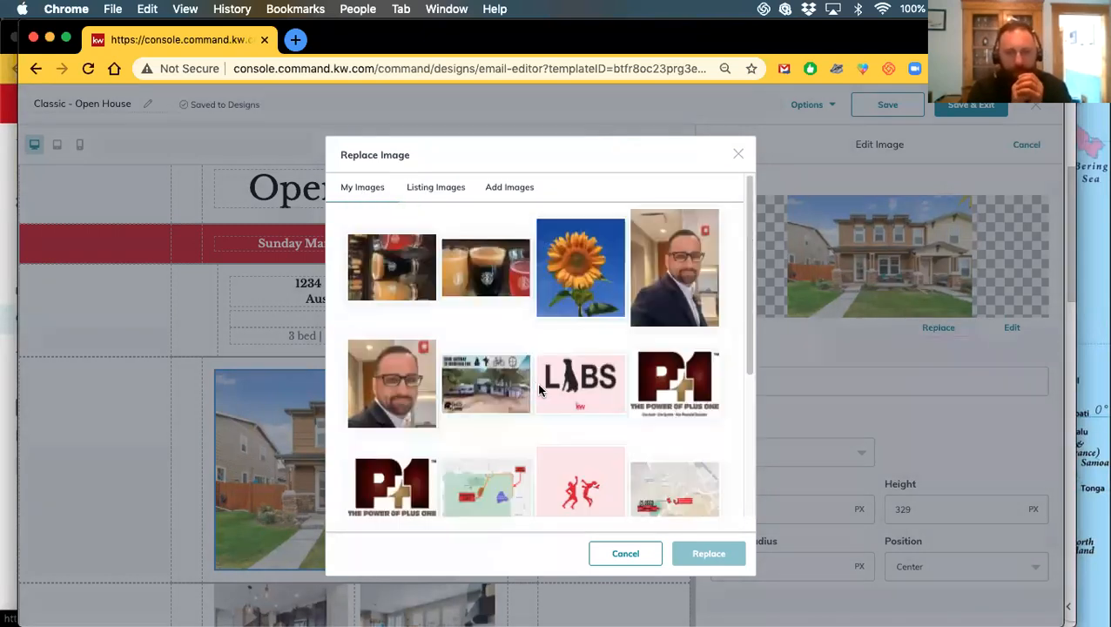
scroll(457, 385, "down", 5)
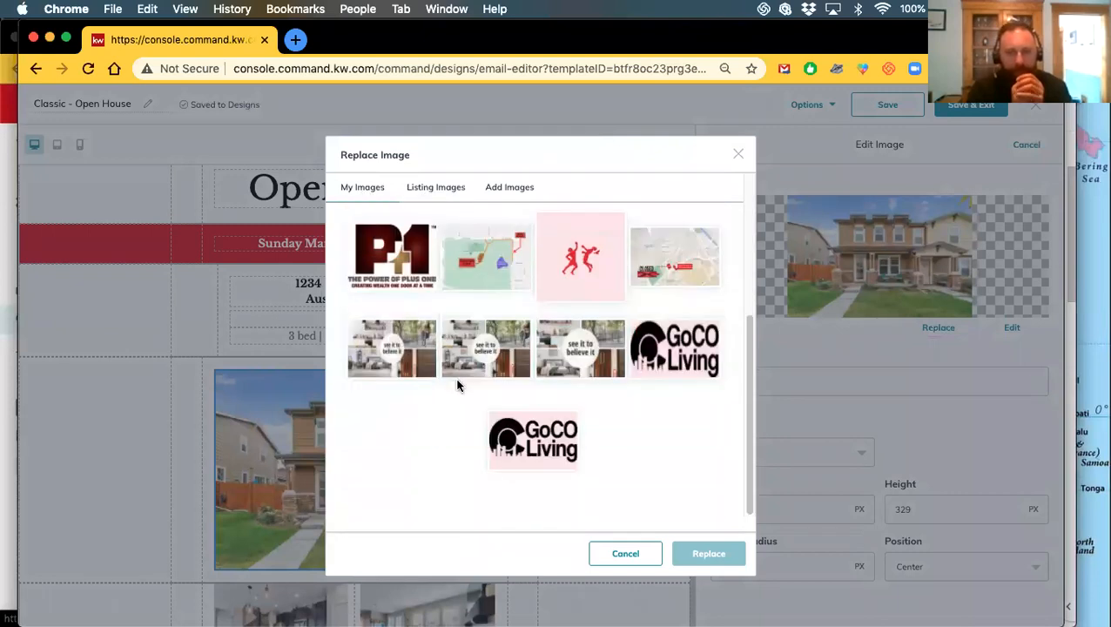
scroll(610, 393, "up", 5)
scroll(526, 367, "down", 5)
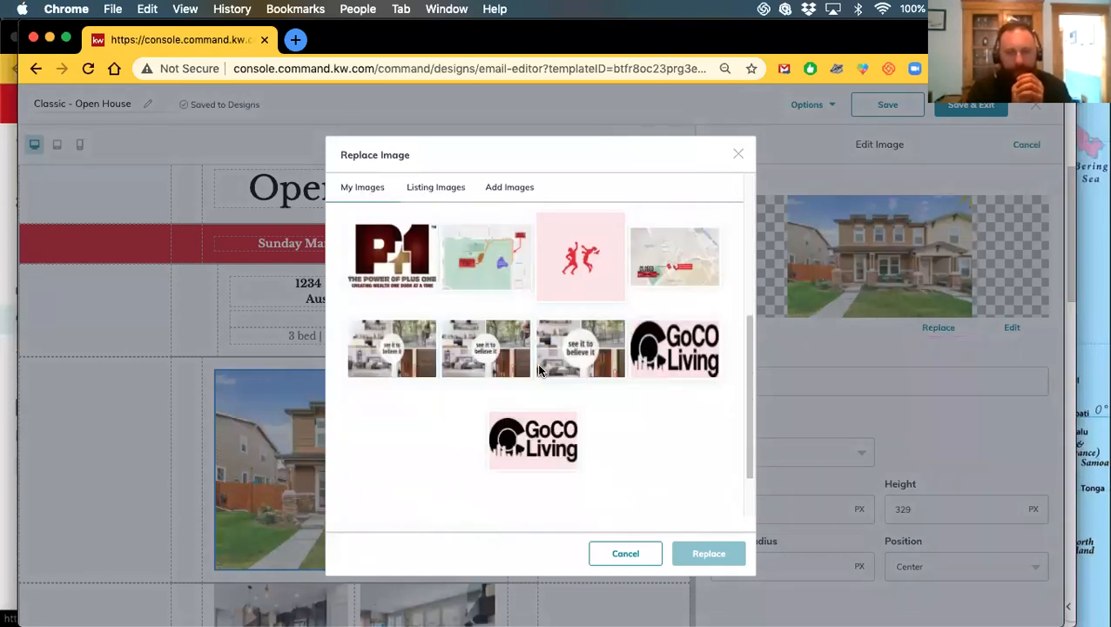
scroll(537, 373, "up", 2)
scroll(537, 376, "up", 2)
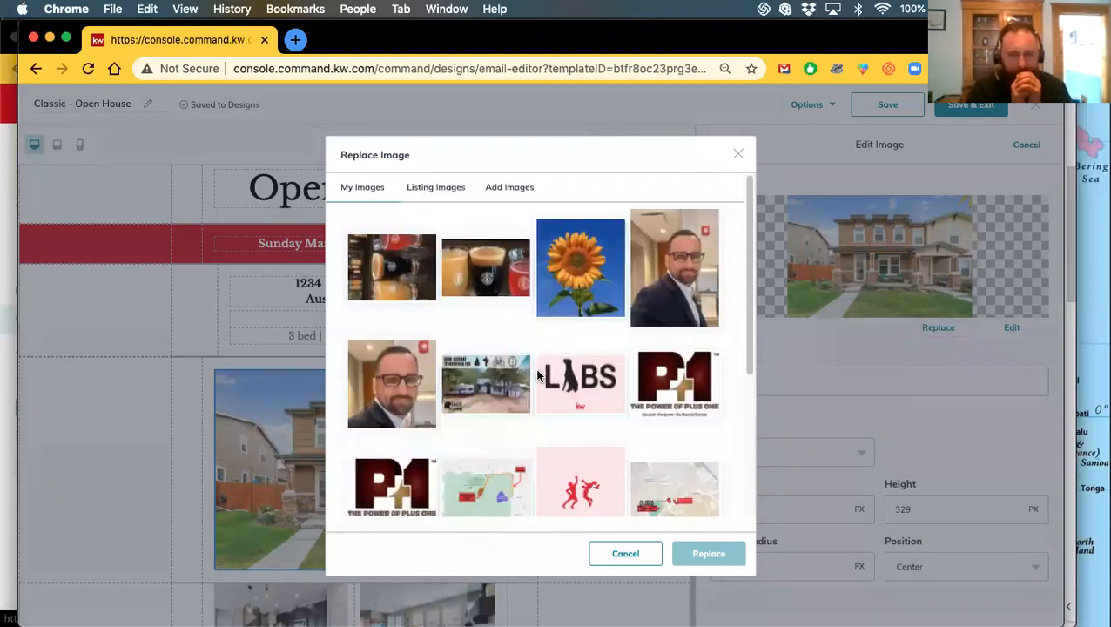
scroll(505, 365, "down", 2)
scroll(494, 362, "down", 2)
scroll(496, 362, "up", 2)
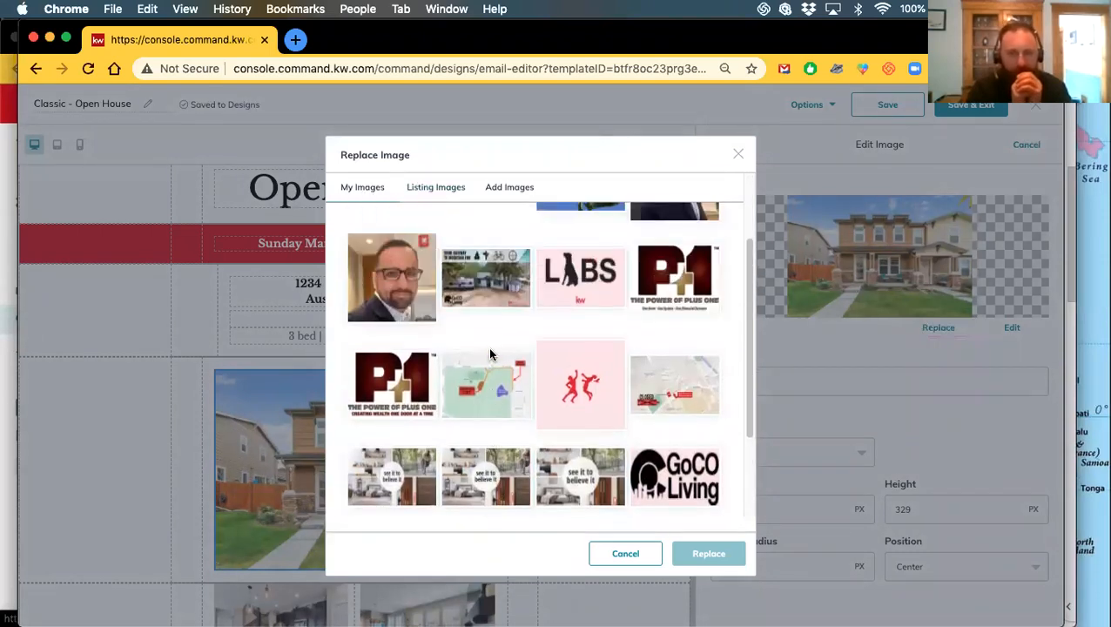
scroll(490, 355, "down", 1)
scroll(487, 339, "up", 2)
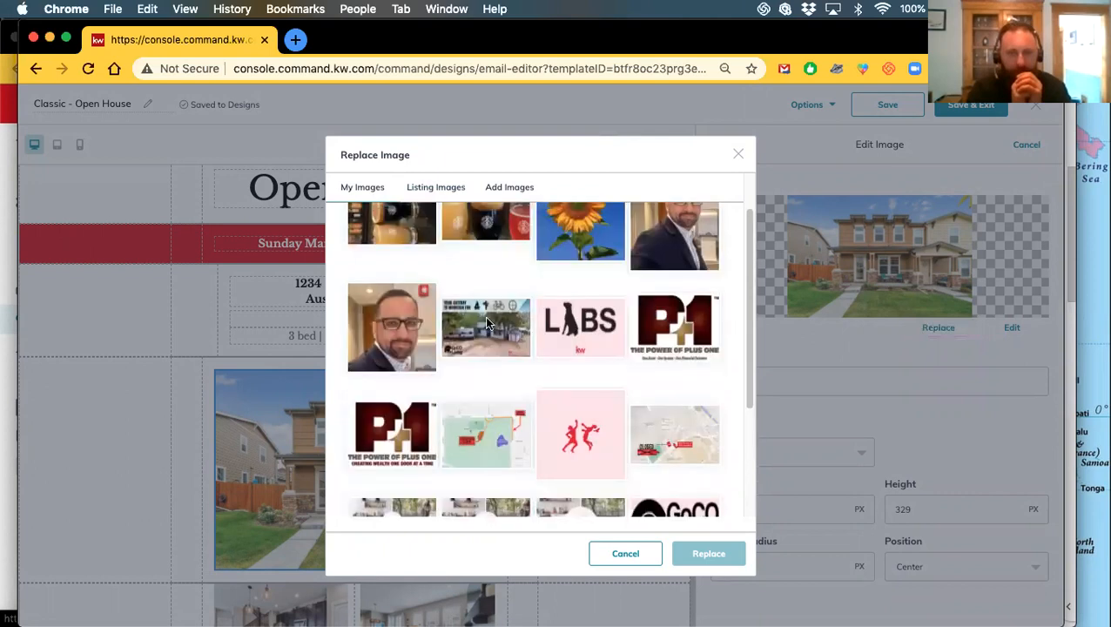
left_click(486, 323)
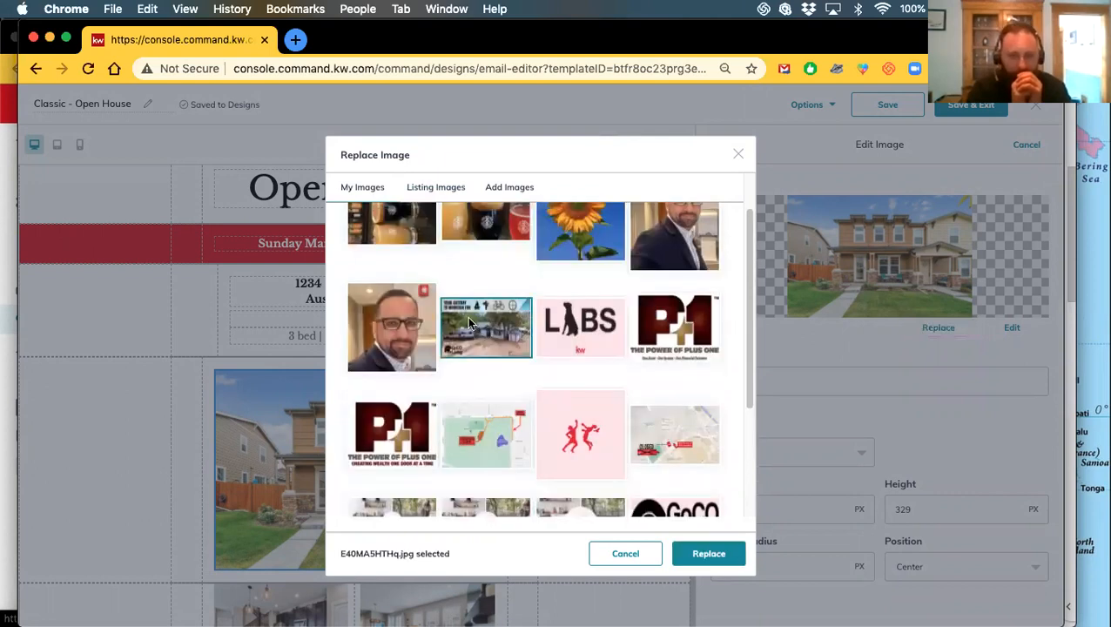
Look through Listing Images and Add Images, then close the picker without replacing the photo
scroll(471, 391, "up", 1)
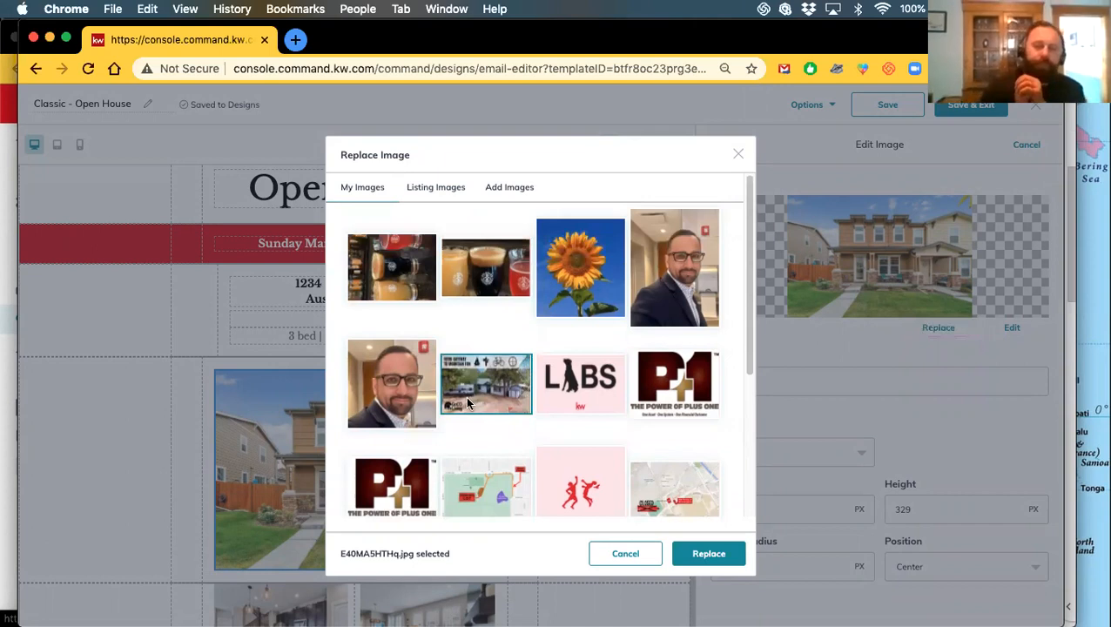
left_click(436, 193)
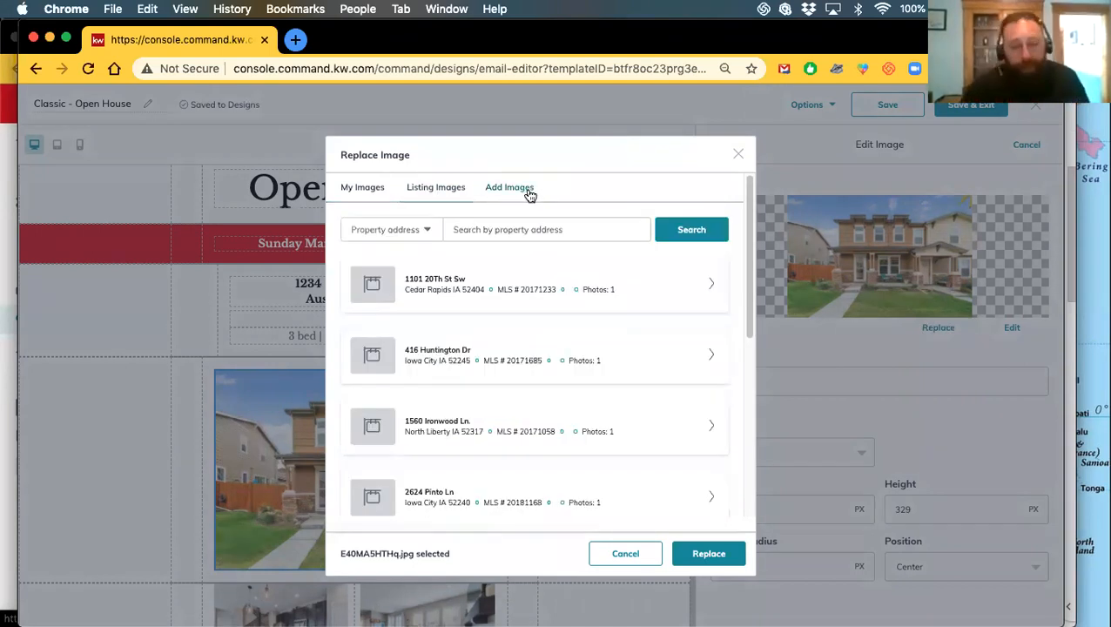
left_click(527, 194)
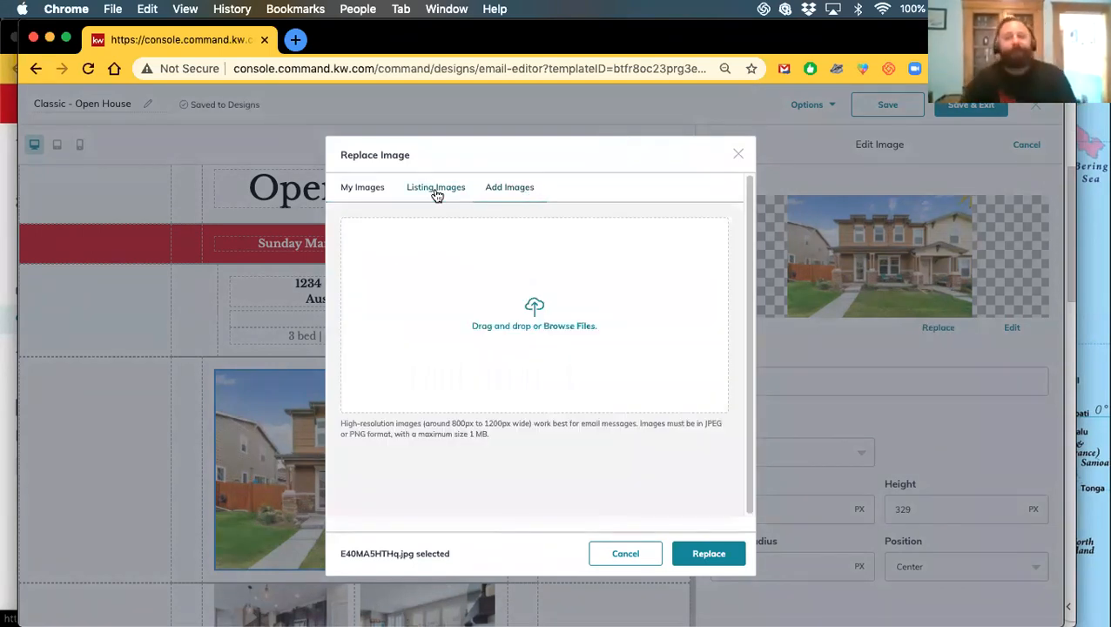
left_click(739, 155)
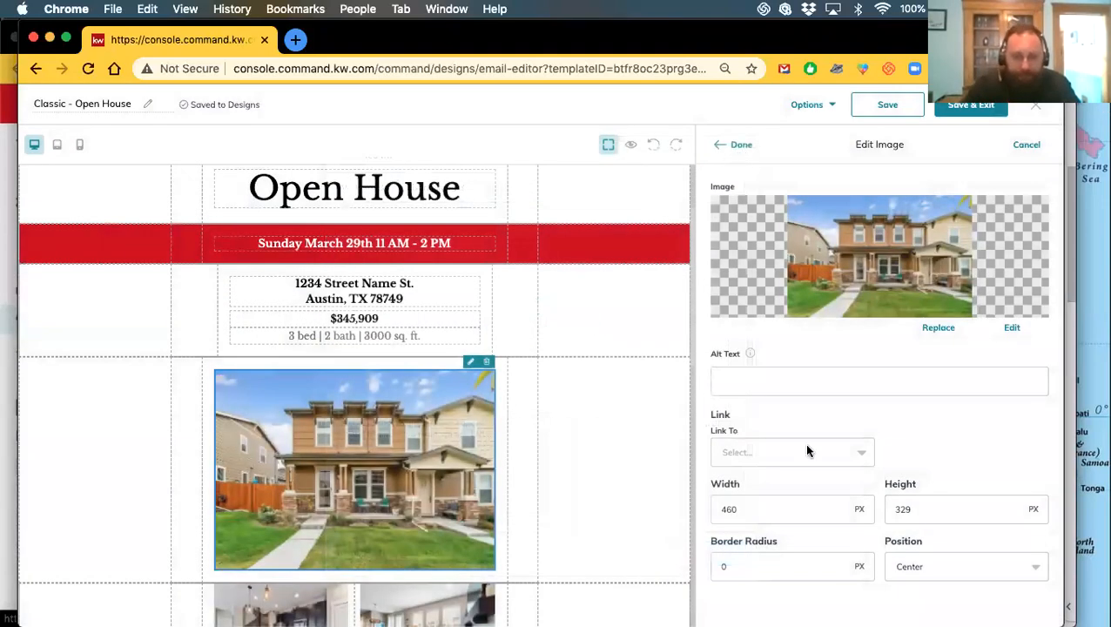
mouse_move(748, 357)
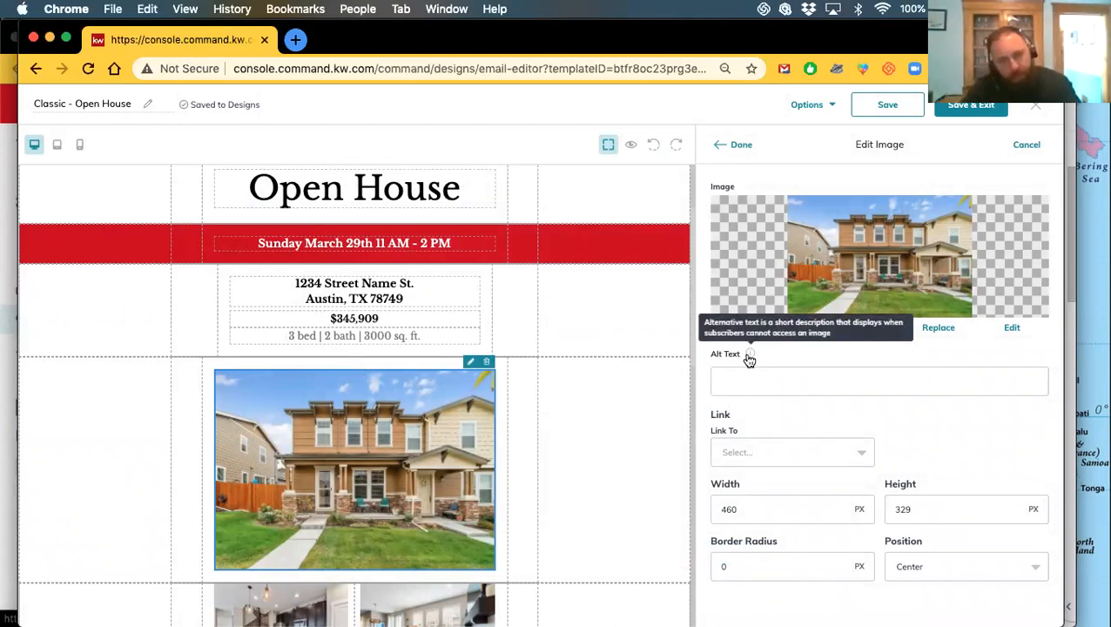
left_click(819, 382)
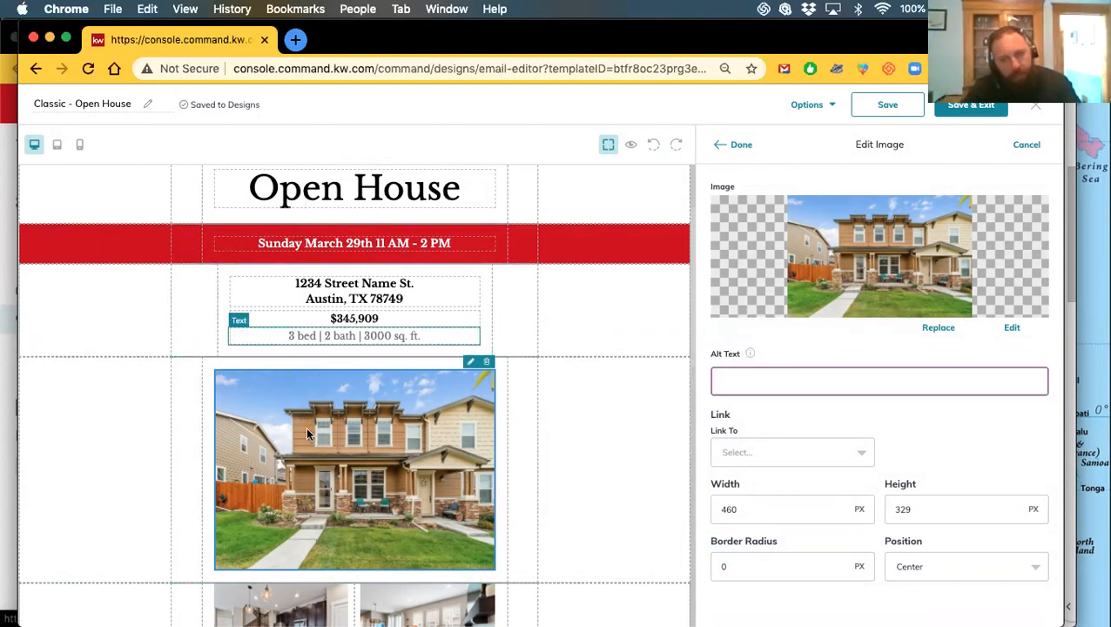
scroll(307, 433, "down", 15)
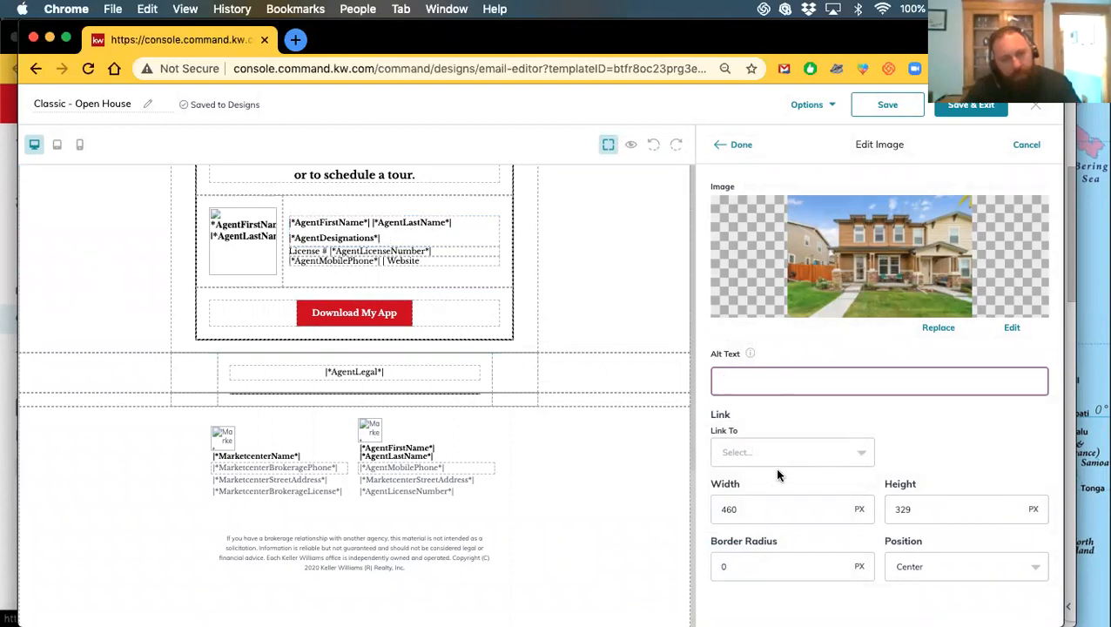
scroll(526, 418, "up", 10)
scroll(428, 387, "down", 3)
scroll(376, 348, "up", 1)
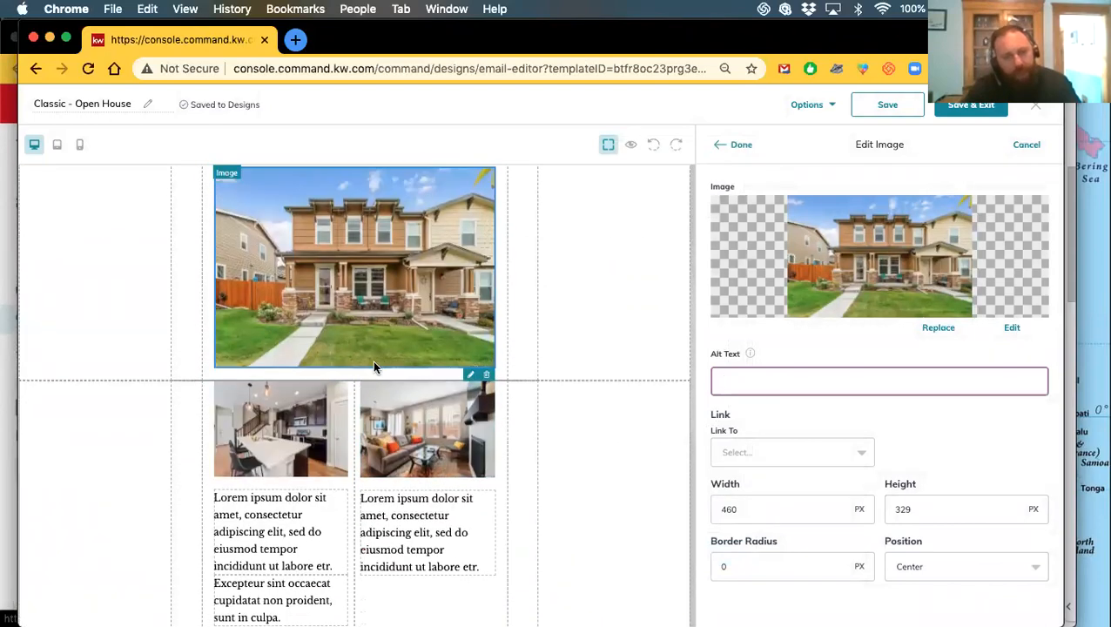
scroll(367, 381, "up", 7)
left_click(603, 366)
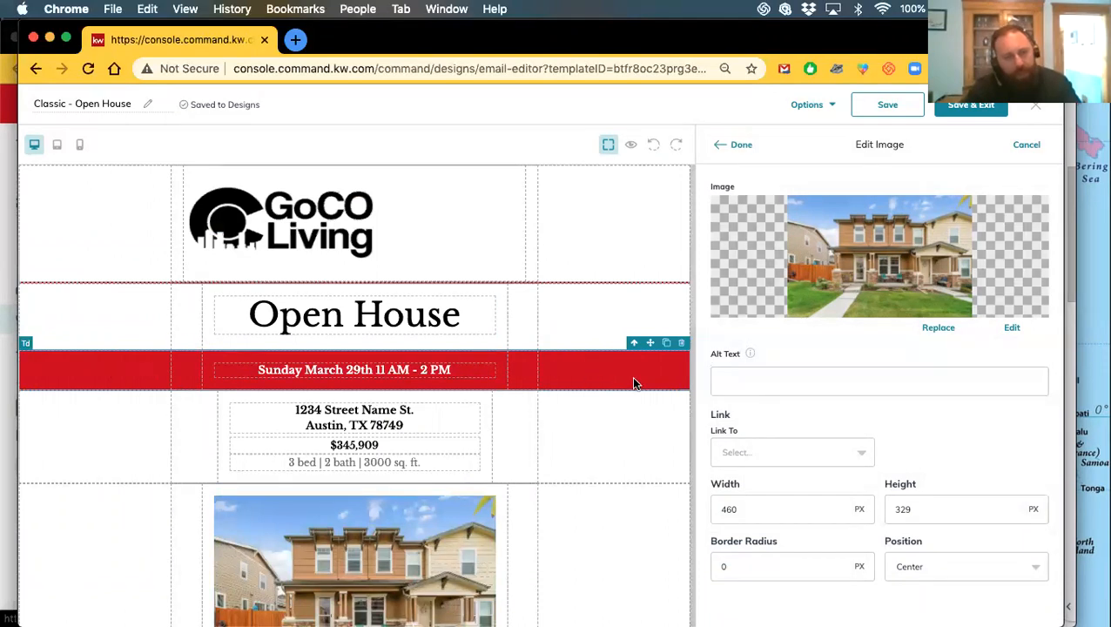
scroll(631, 376, "down", 1)
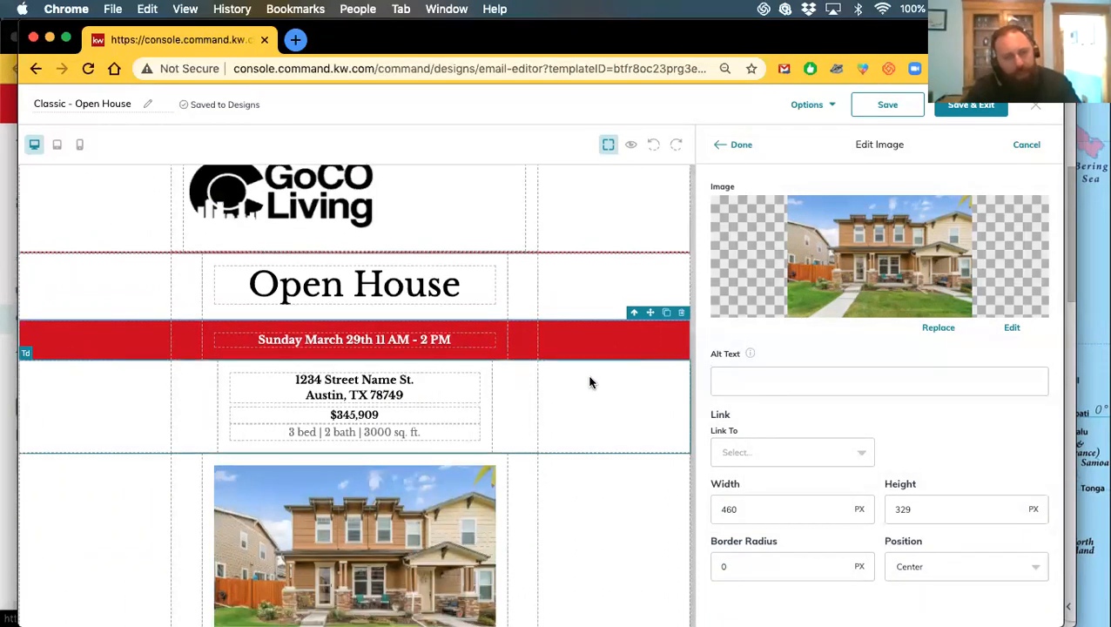
Close the listing photo's Edit Image panel and scroll through the email canvas
left_click(741, 145)
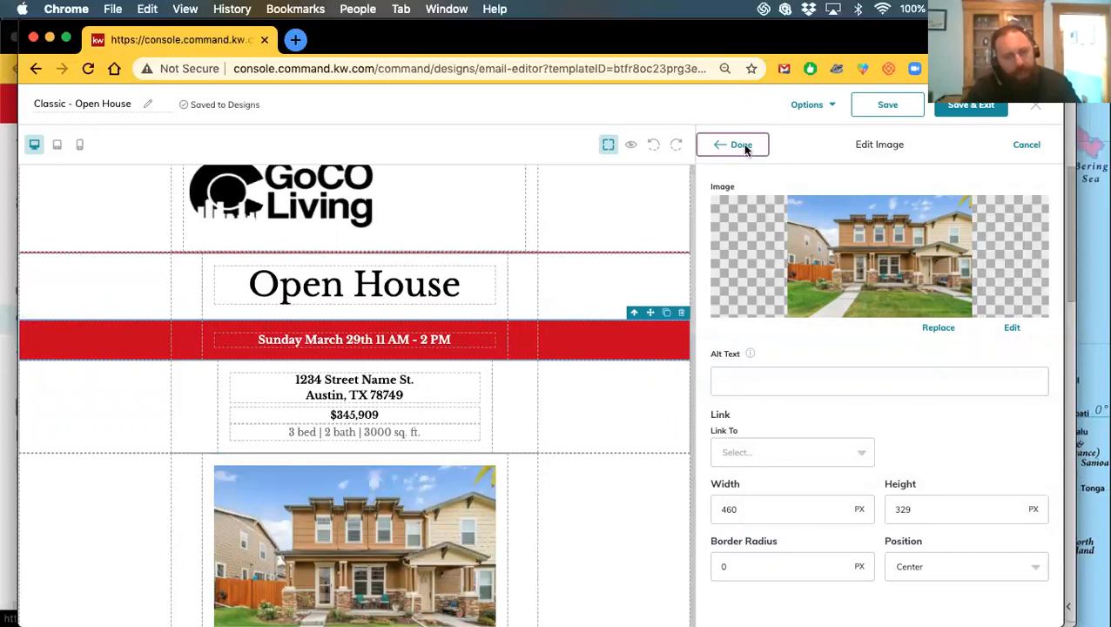
mouse_move(579, 345)
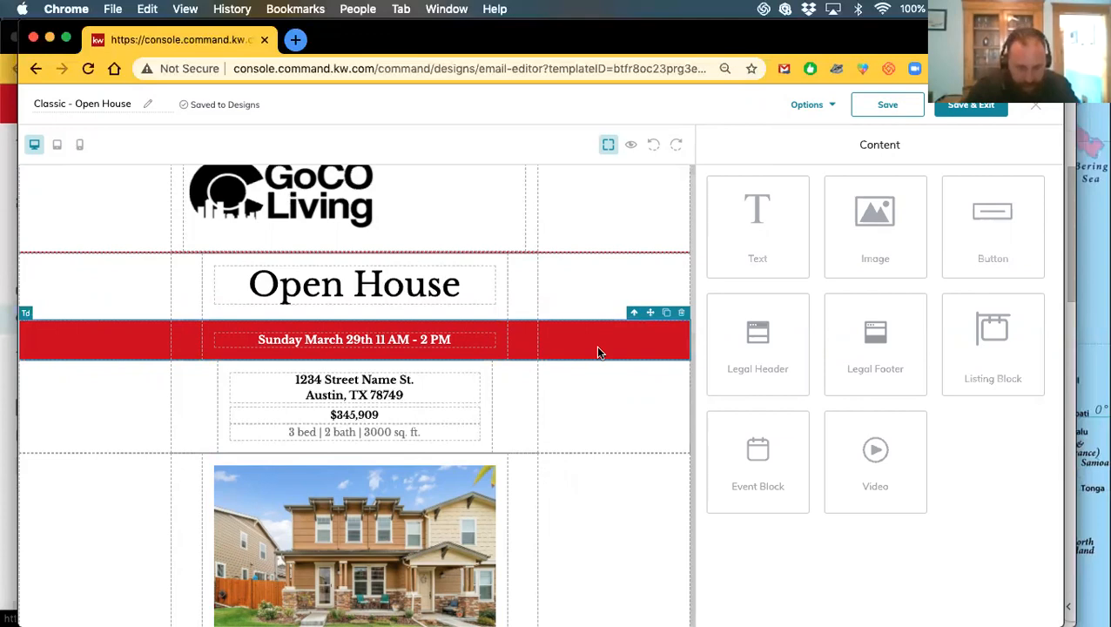
scroll(547, 355, "down", 3)
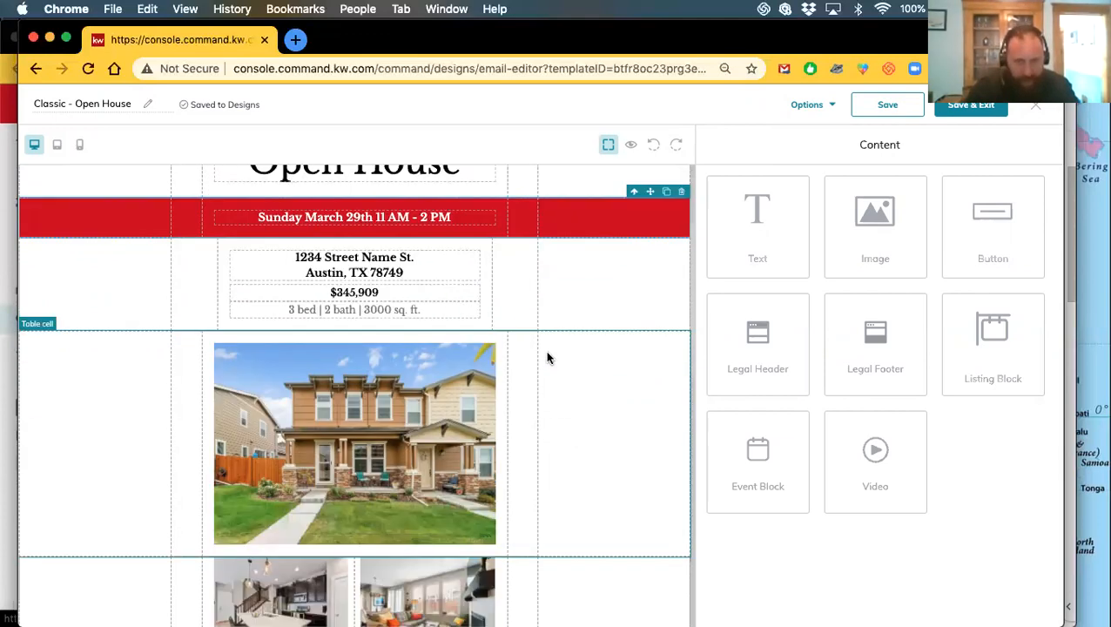
scroll(578, 388, "up", 3)
scroll(578, 388, "down", 10)
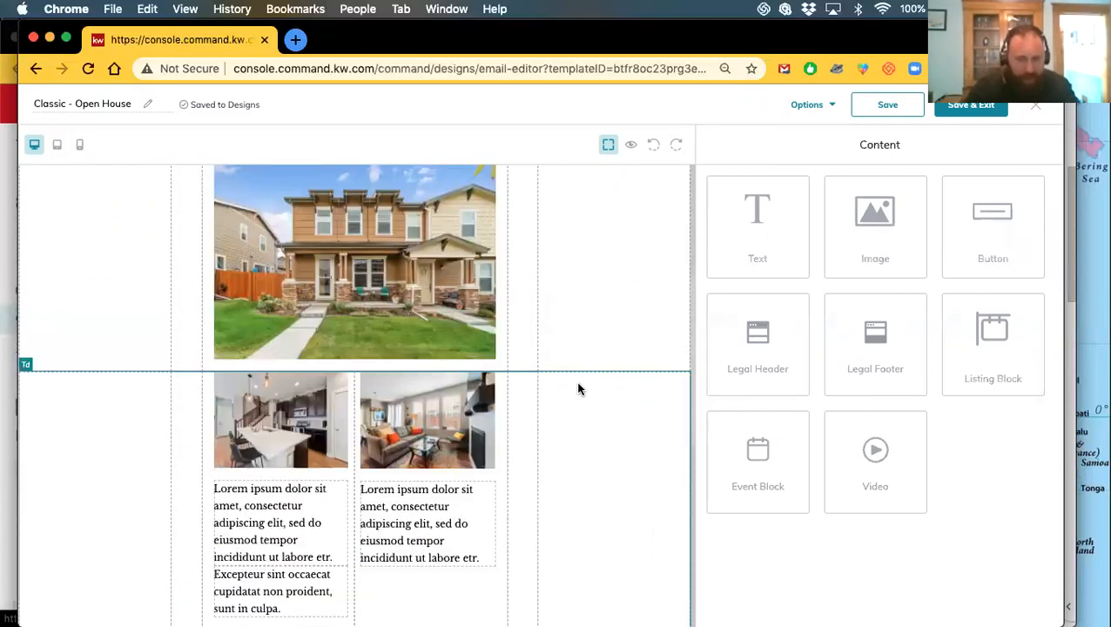
scroll(581, 389, "up", 3)
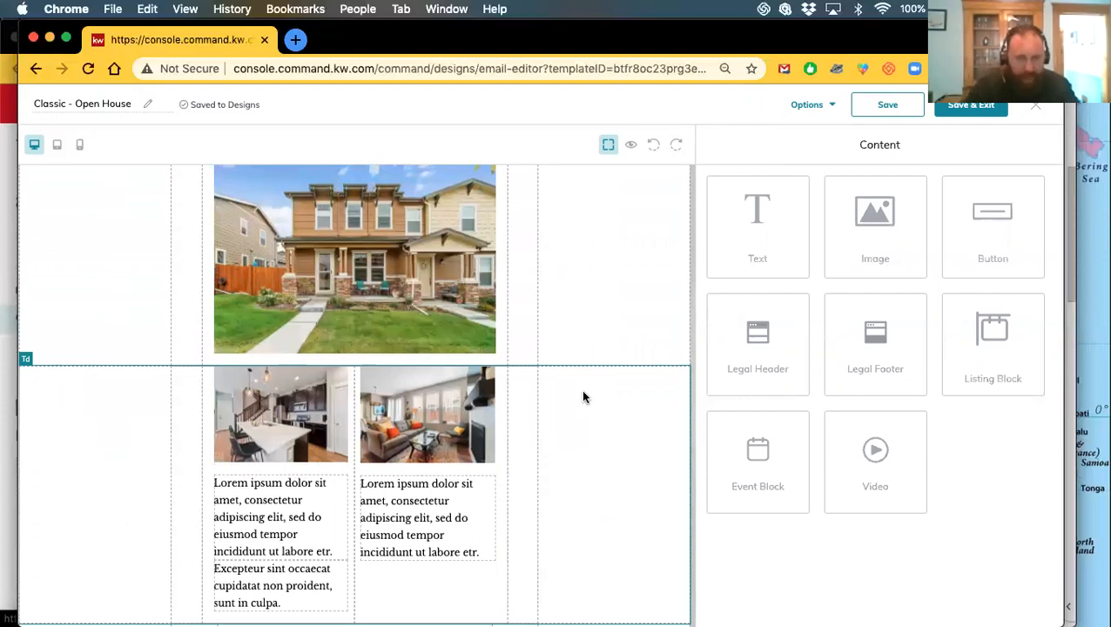
scroll(582, 397, "up", 5)
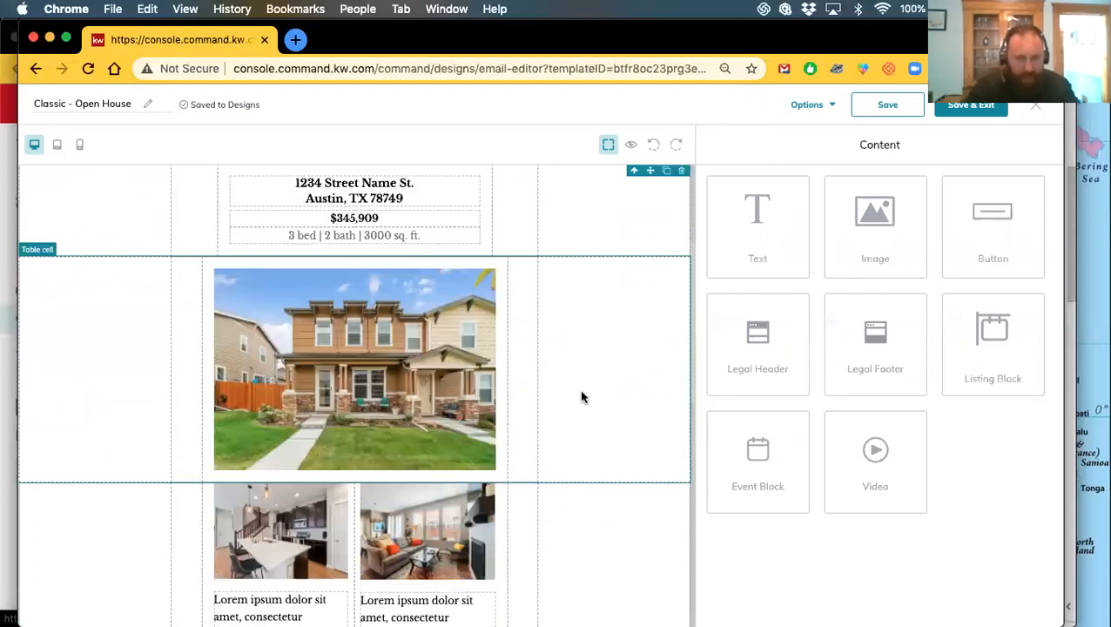
scroll(581, 366, "up", 2)
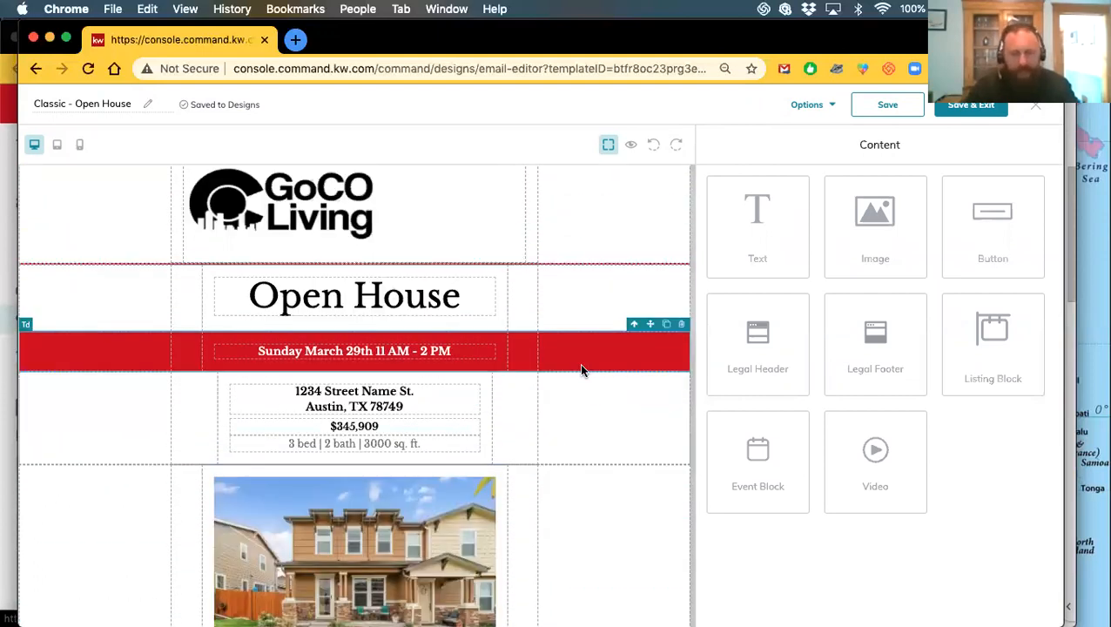
Check the red date row for options, then keep reviewing the email layout
right_click(581, 356)
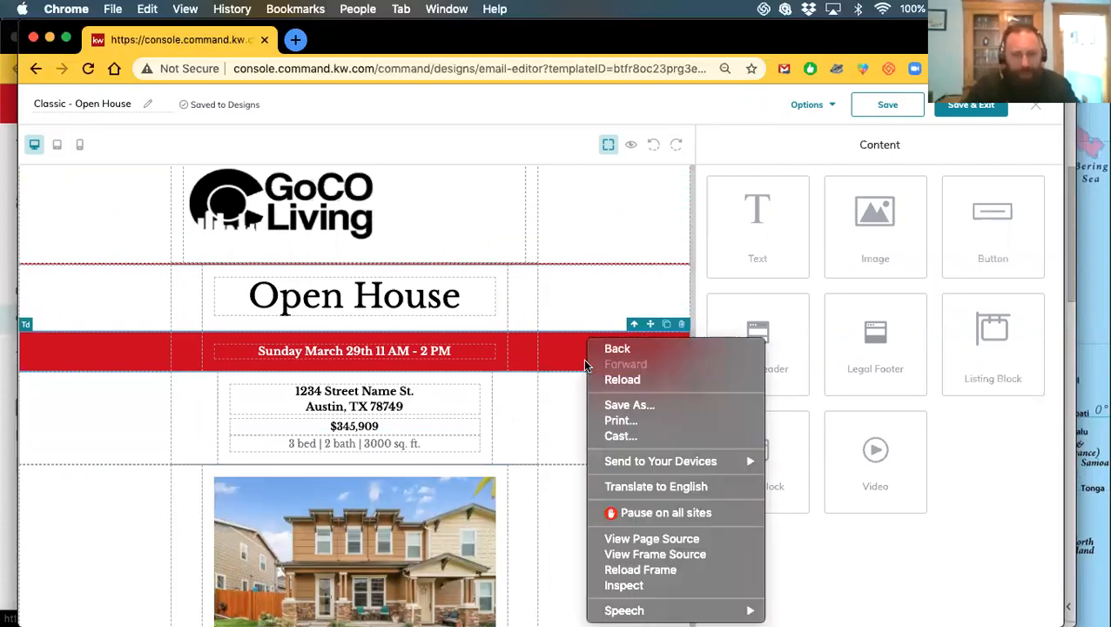
left_click(554, 355)
scroll(561, 366, "down", 15)
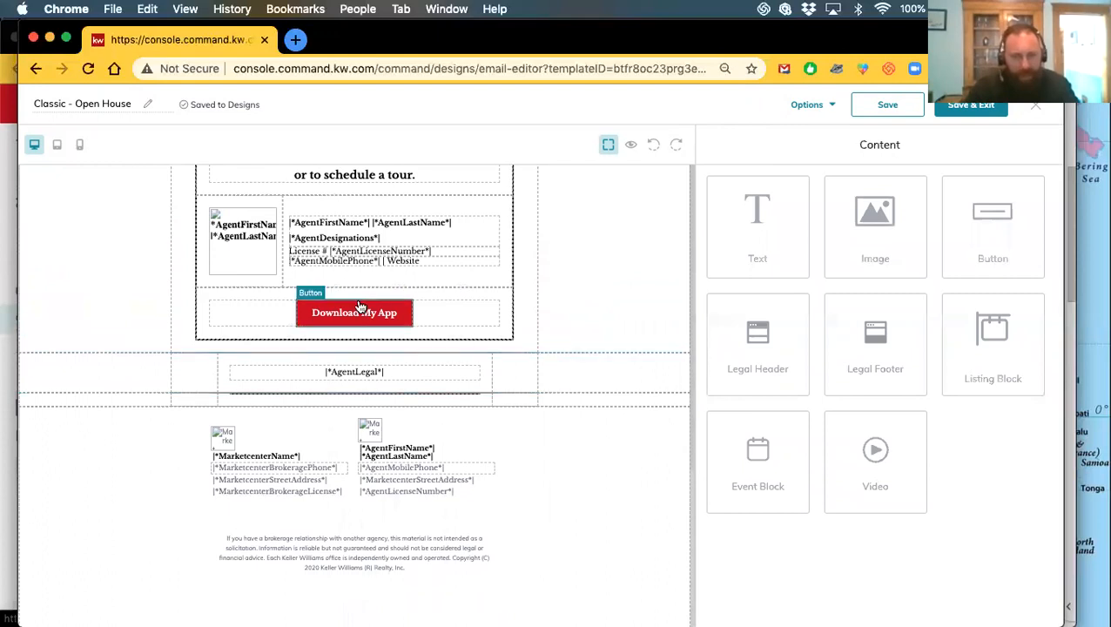
scroll(582, 411, "up", 7)
scroll(582, 414, "up", 10)
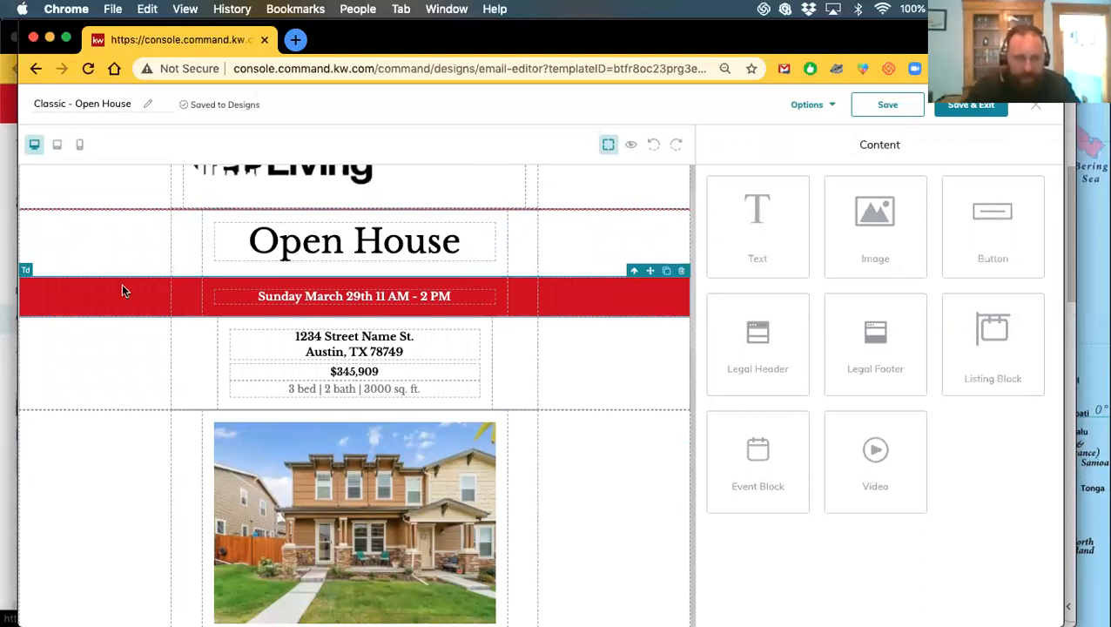
scroll(590, 342, "up", 2)
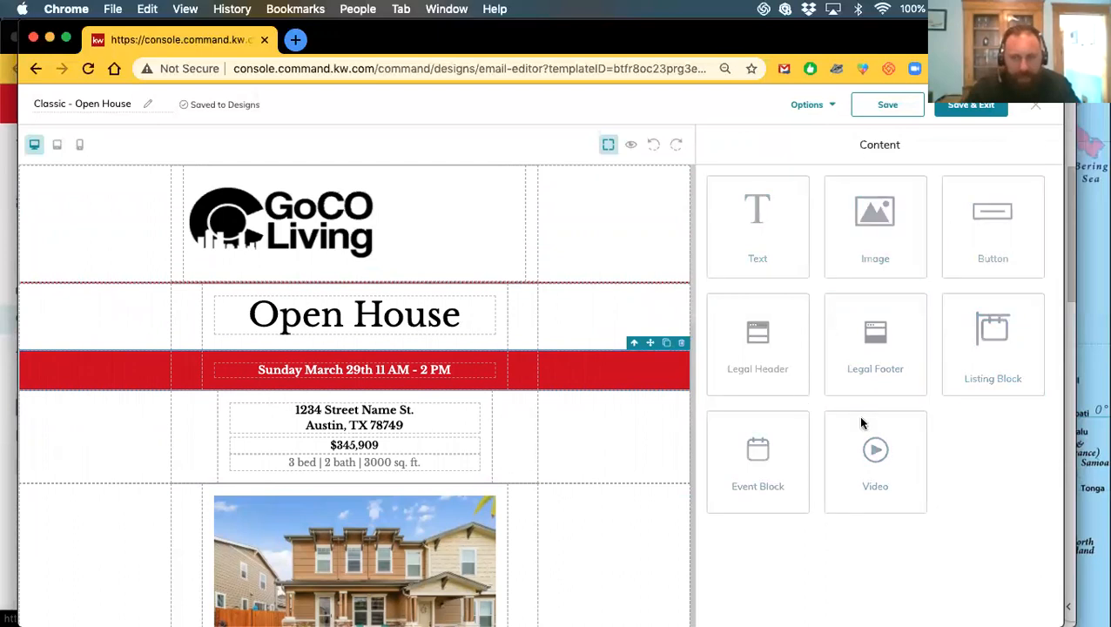
scroll(364, 391, "down", 10)
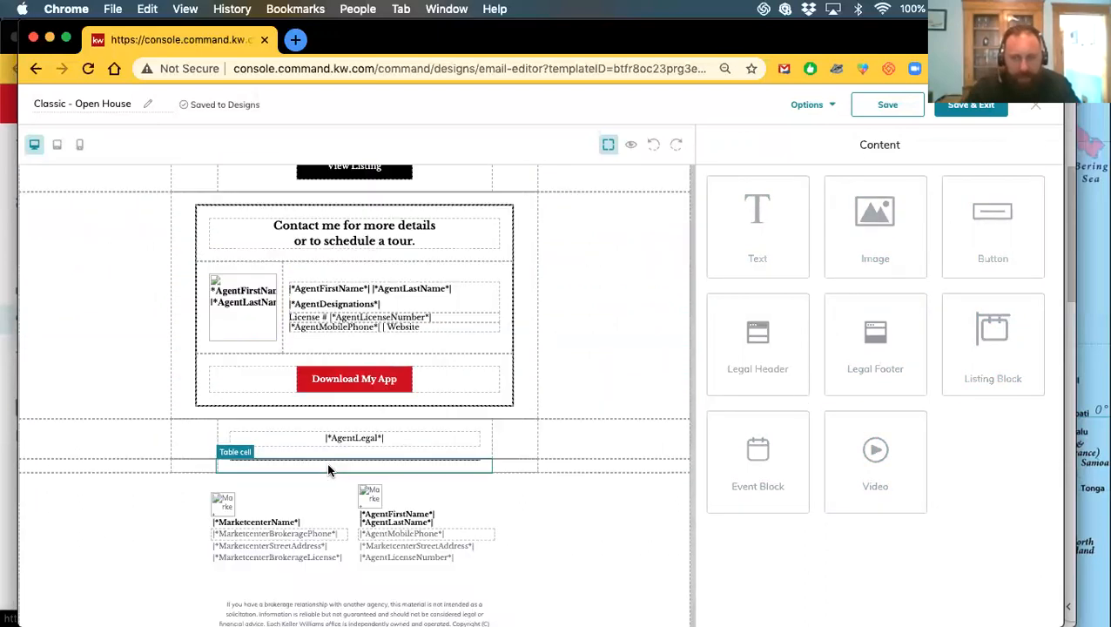
scroll(361, 391, "up", 2)
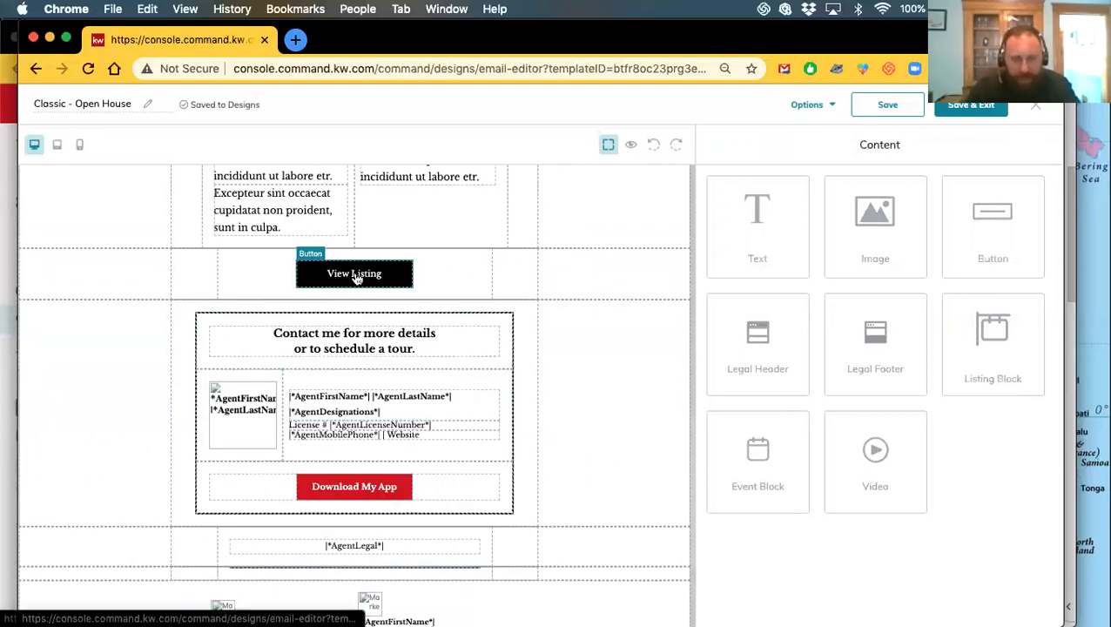
Change the Download My App button background from red to light blue, hex 55d8ec
left_click(354, 498)
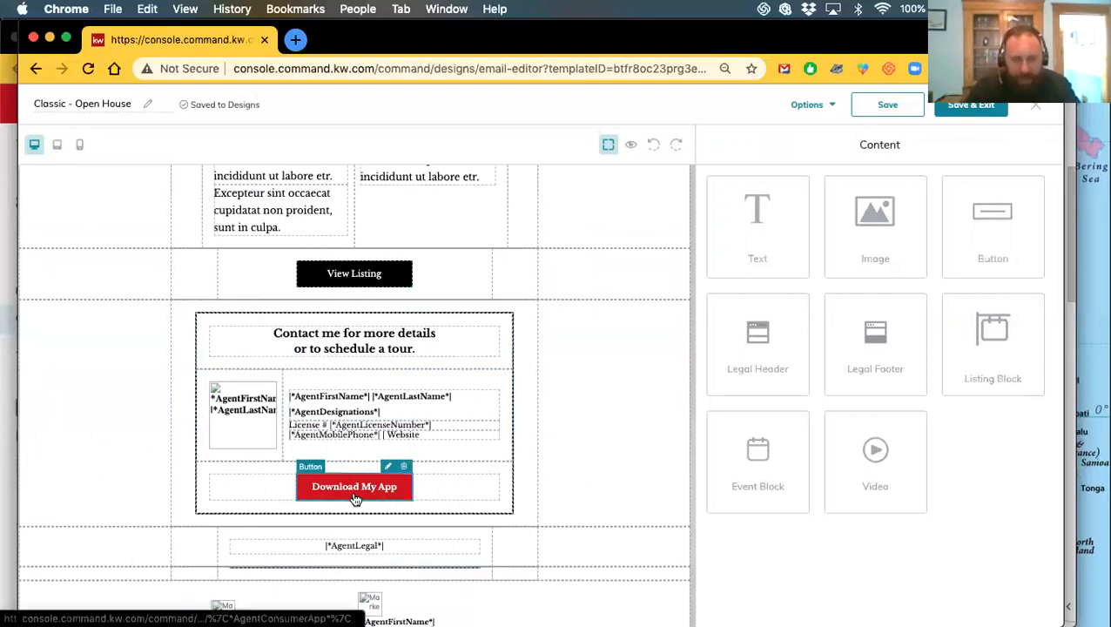
left_click(388, 467)
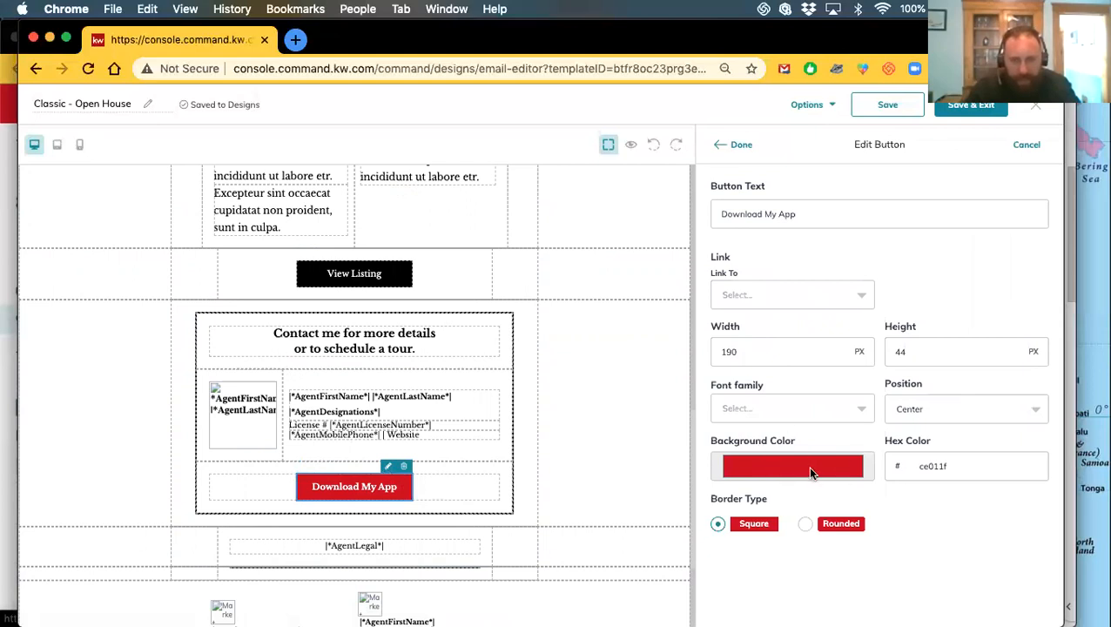
left_click(788, 470)
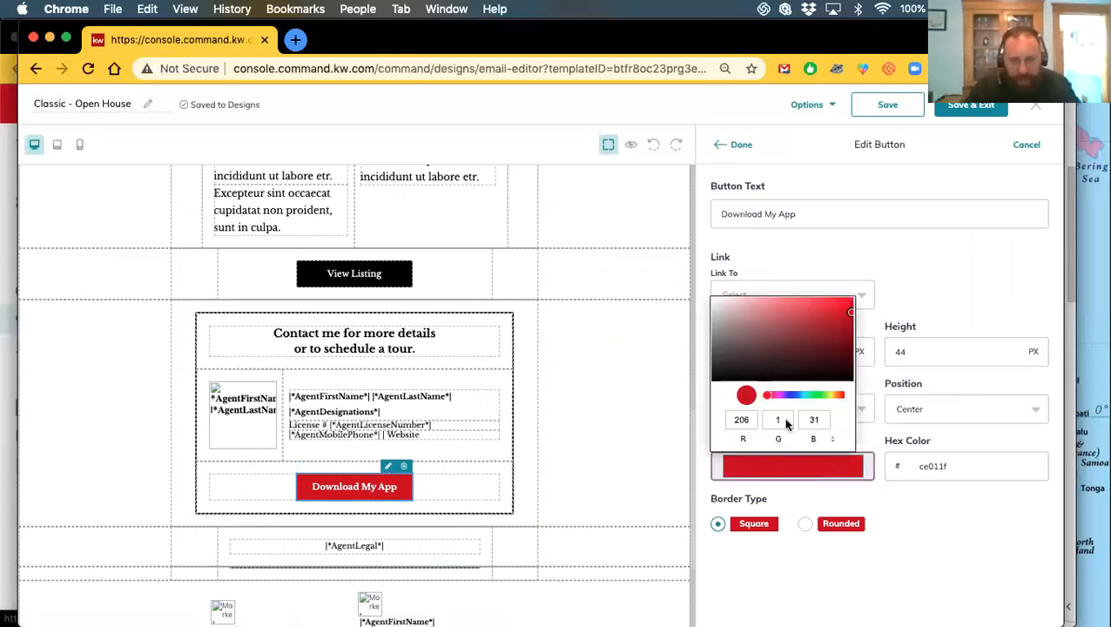
left_click(949, 535)
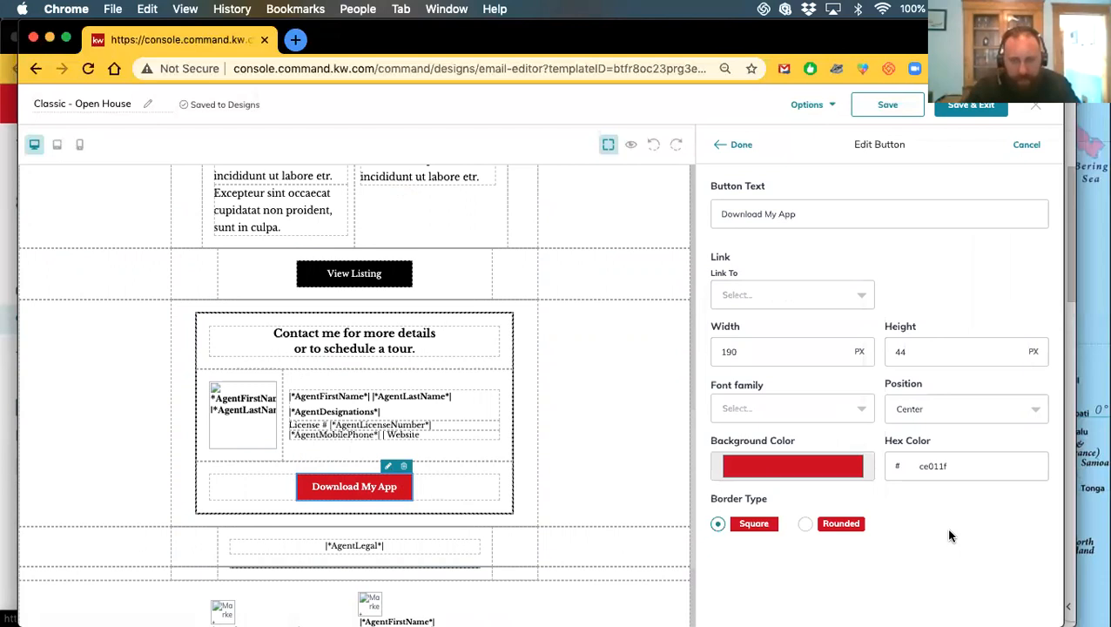
left_click(796, 470)
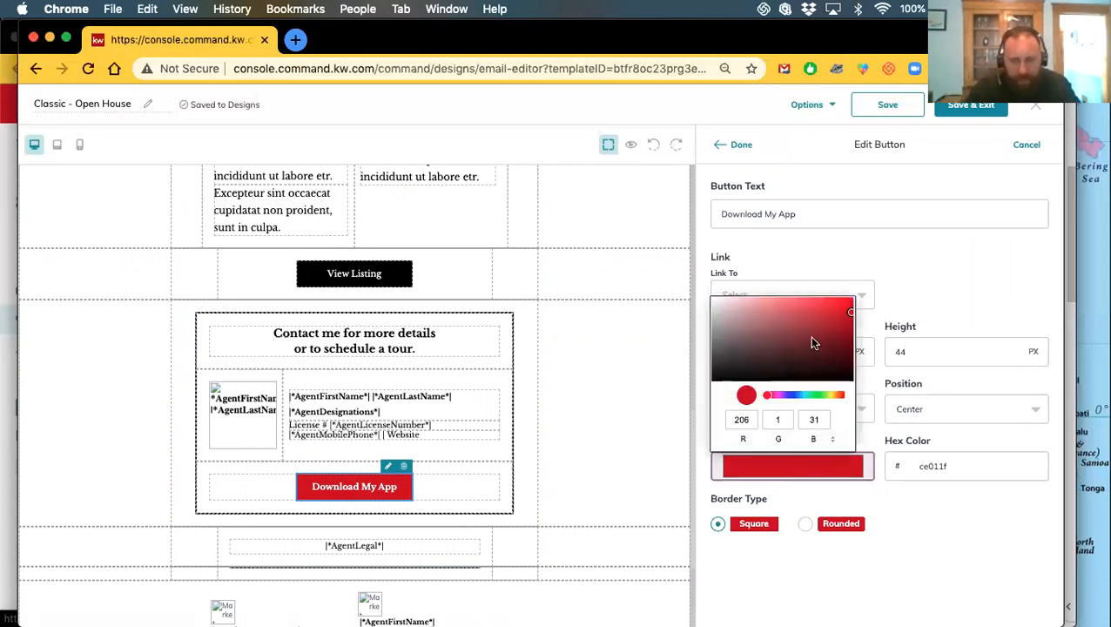
left_click_drag(848, 320, 761, 369)
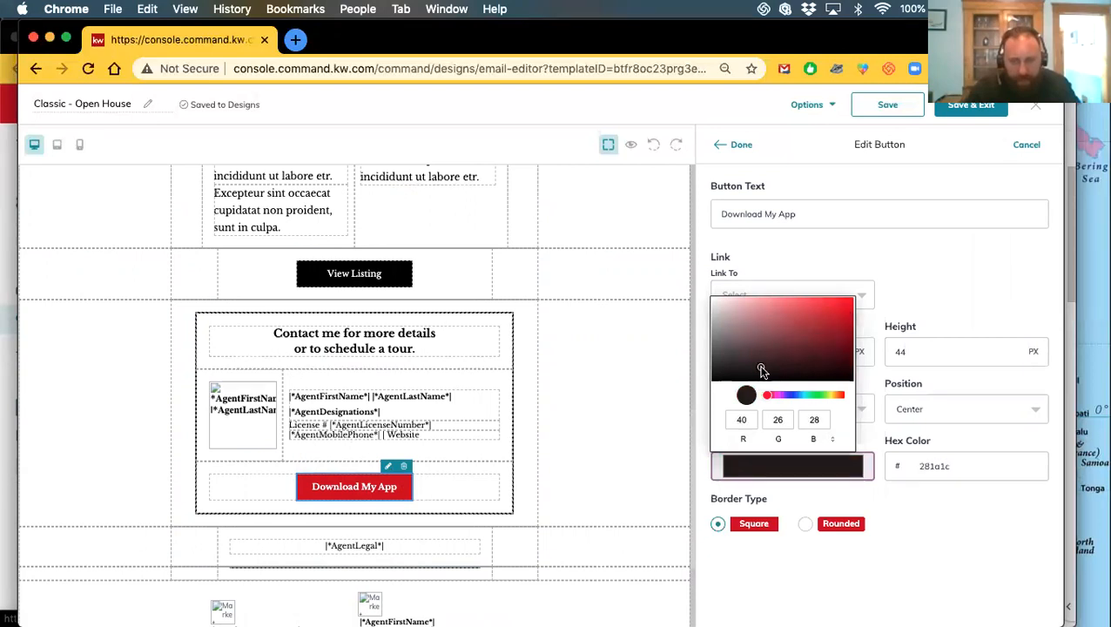
left_click(909, 470)
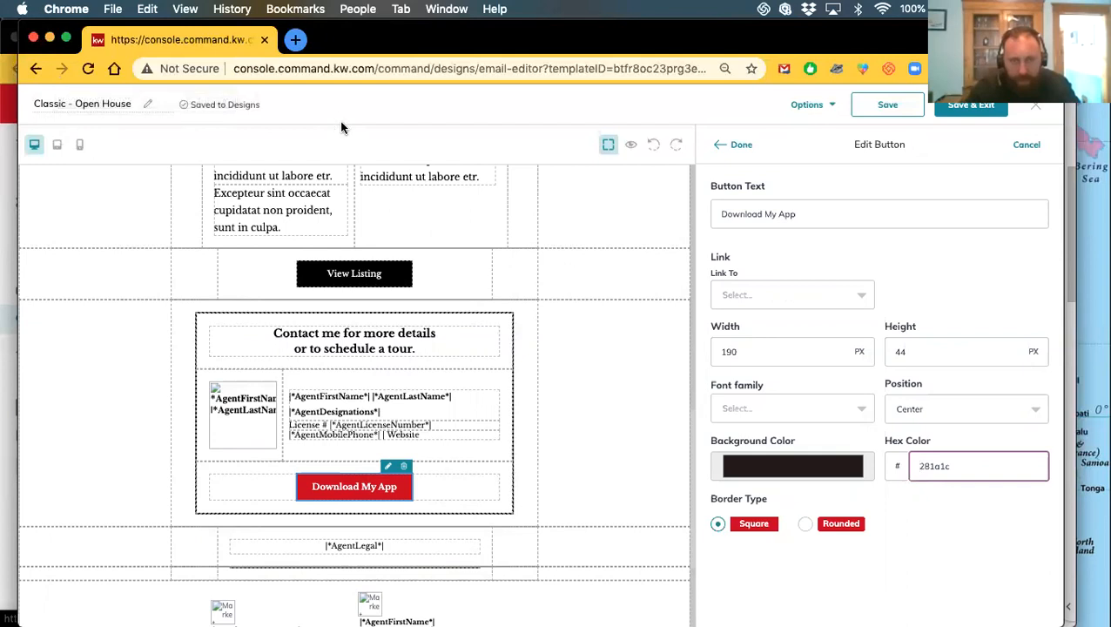
left_click_drag(957, 458, 886, 468)
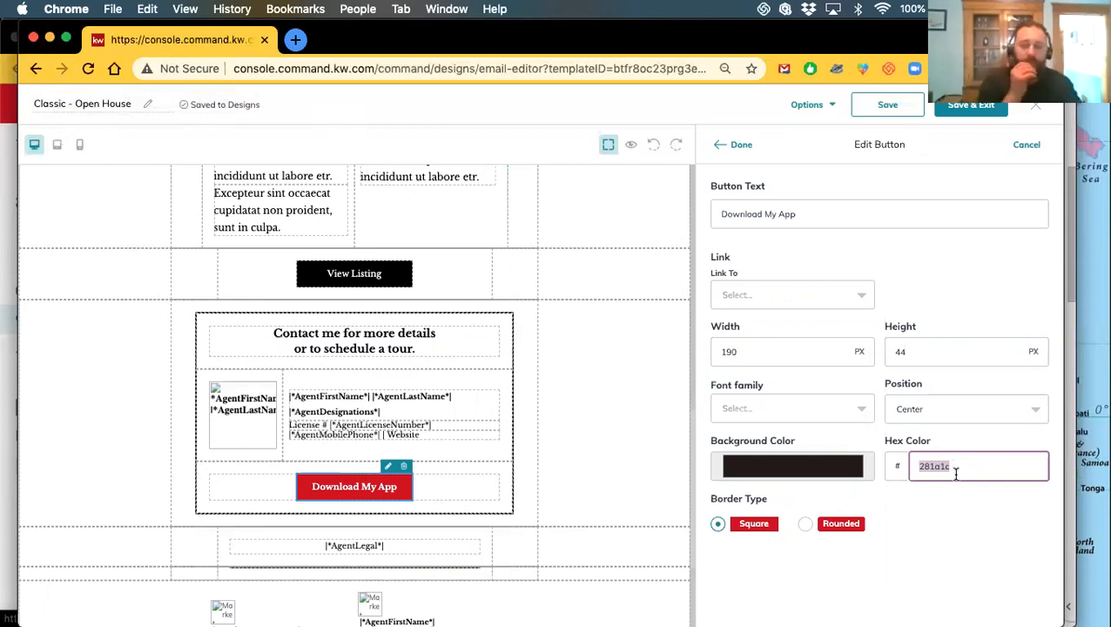
left_click(798, 463)
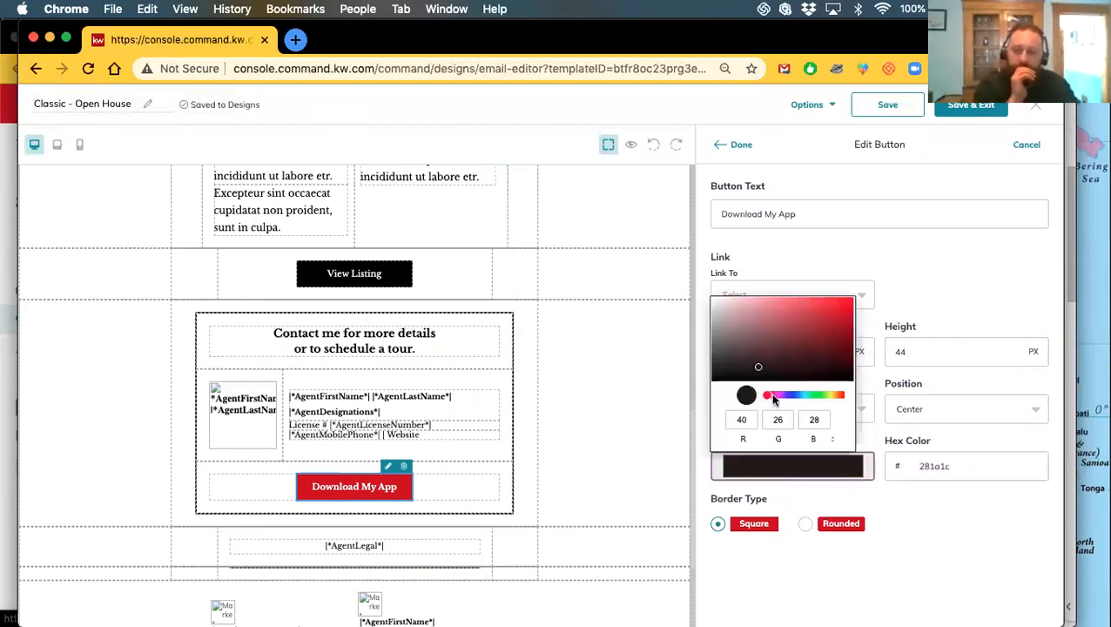
left_click_drag(764, 392, 802, 396)
left_click_drag(759, 367, 797, 301)
left_click(910, 519)
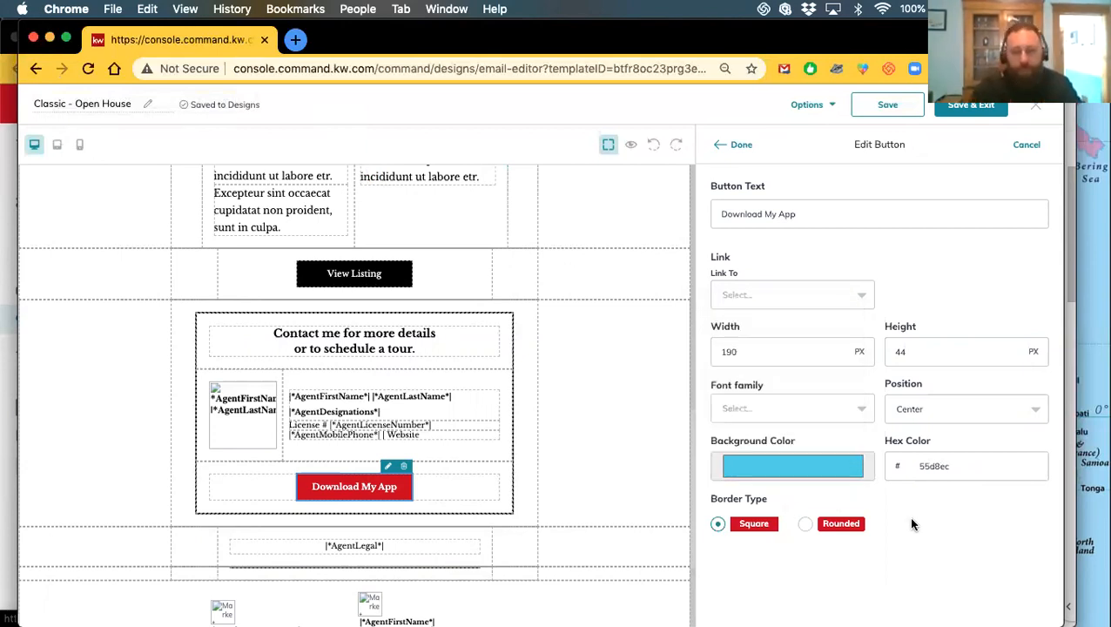
left_click(733, 148)
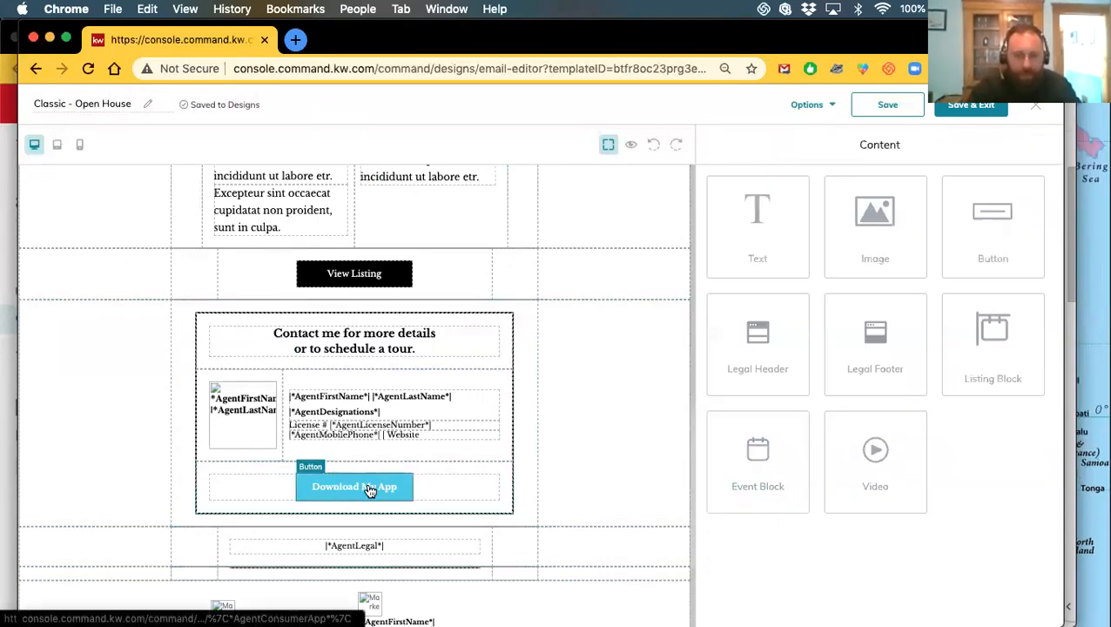
scroll(486, 515, "up", 10)
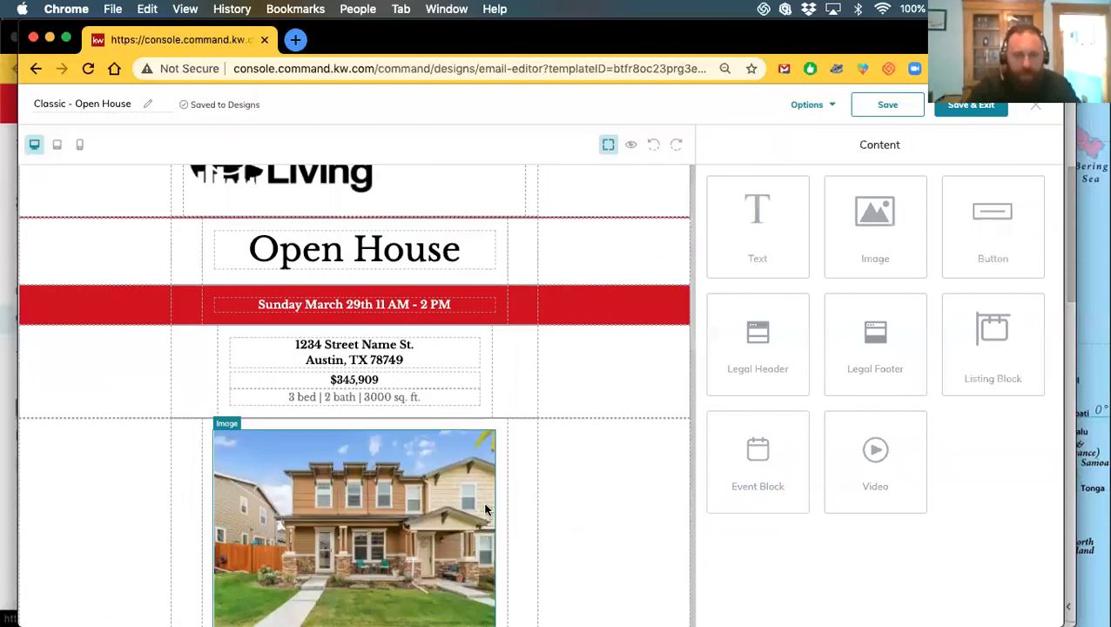
right_click(590, 307)
left_click(569, 301)
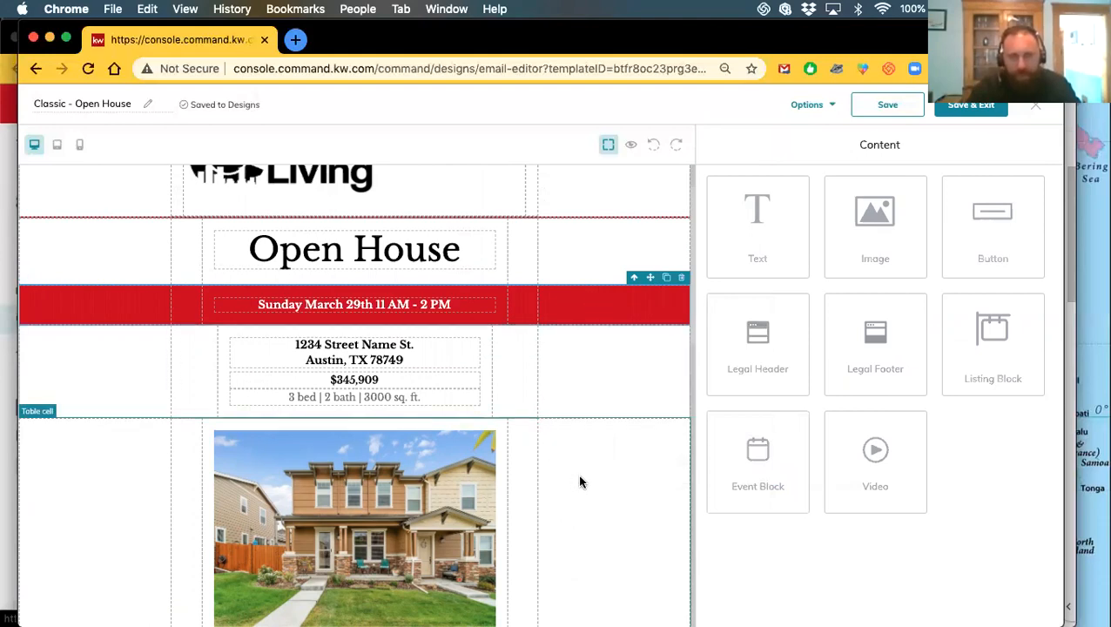
scroll(579, 477, "down", 6)
scroll(588, 494, "down", 2)
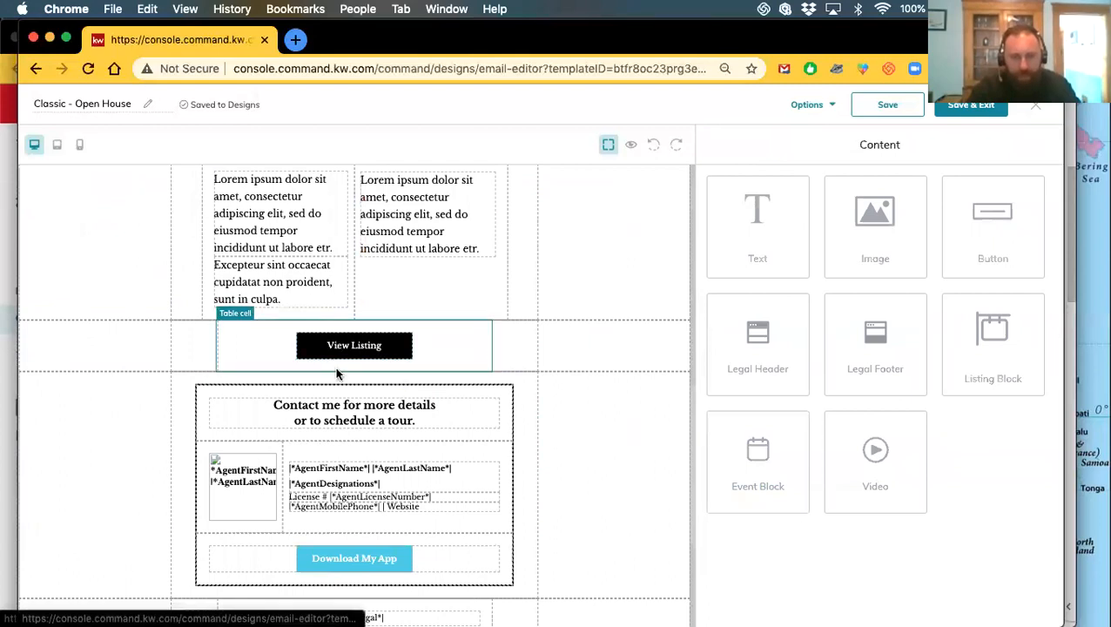
scroll(348, 409, "down", 3)
scroll(355, 429, "up", 15)
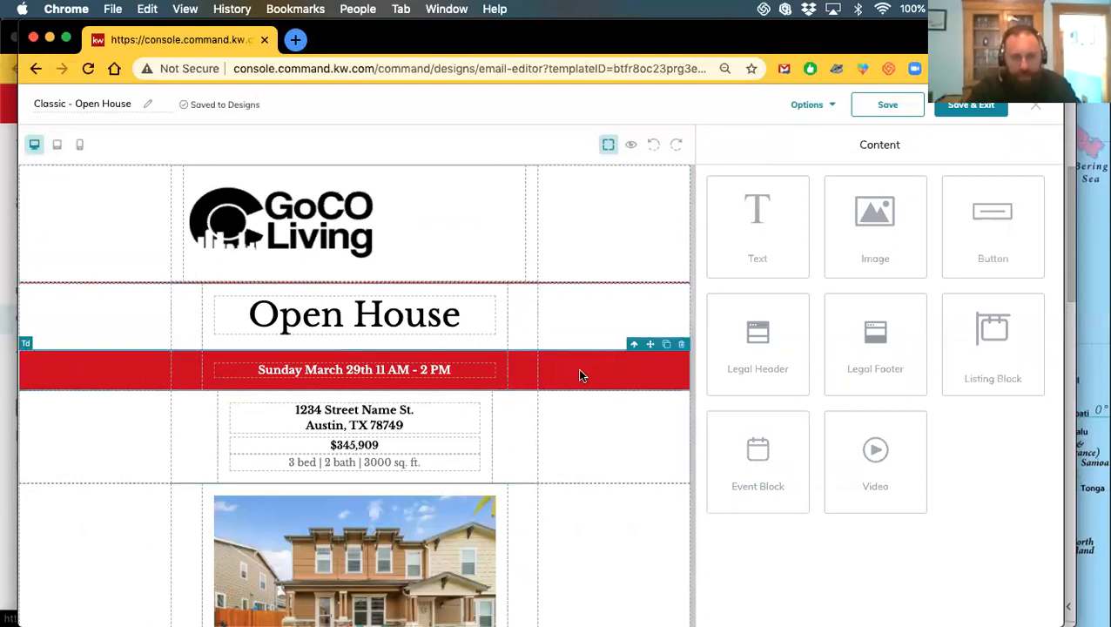
scroll(576, 370, "down", 2)
scroll(591, 418, "up", 2)
scroll(607, 422, "down", 10)
scroll(619, 455, "up", 12)
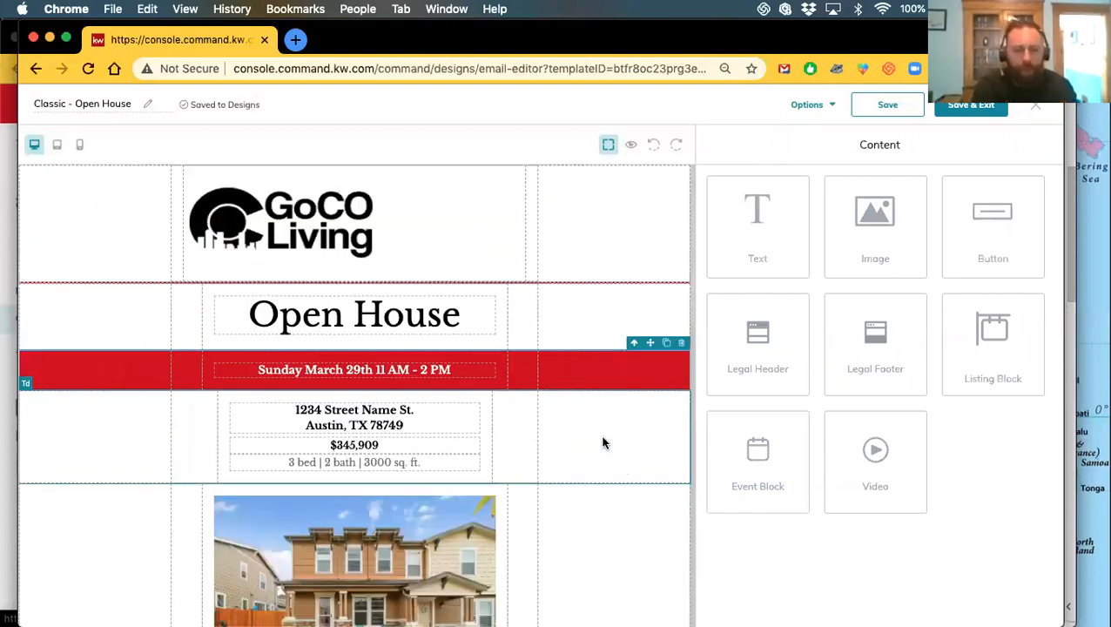
left_click(367, 321)
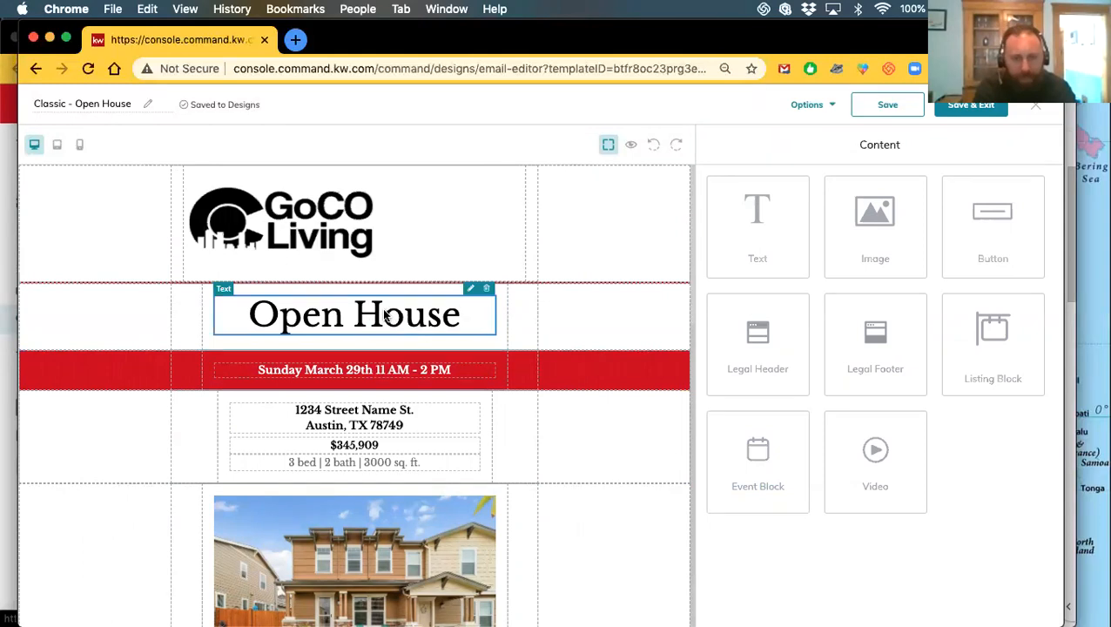
Delete the blank line above the address in the address text block
double_click(321, 320)
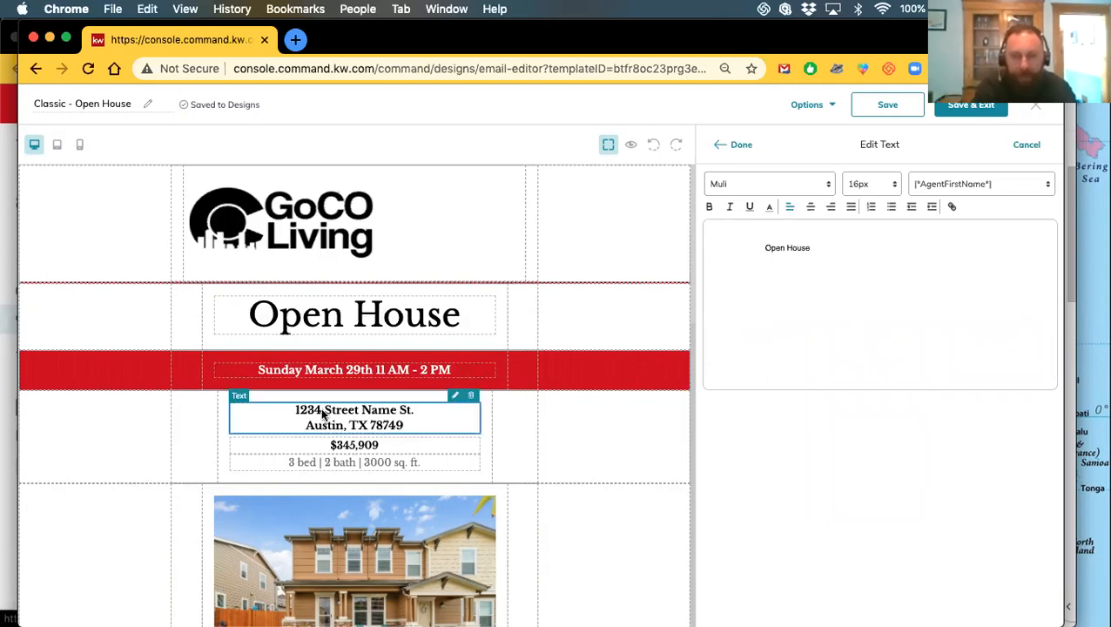
left_click(1017, 146)
left_click(340, 423)
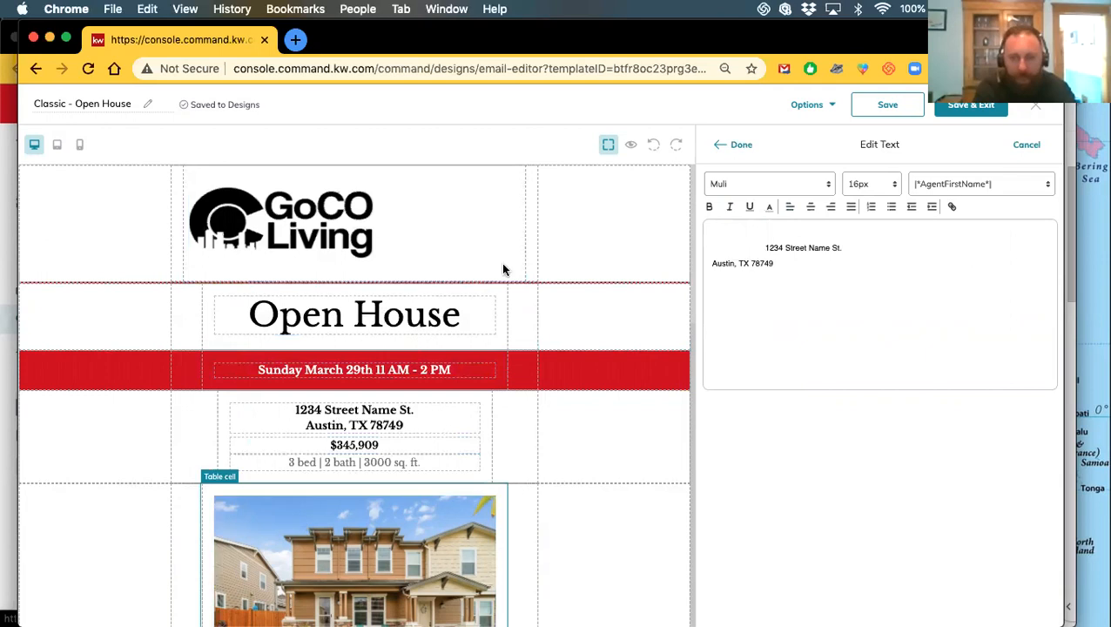
left_click(766, 247)
left_click(738, 148)
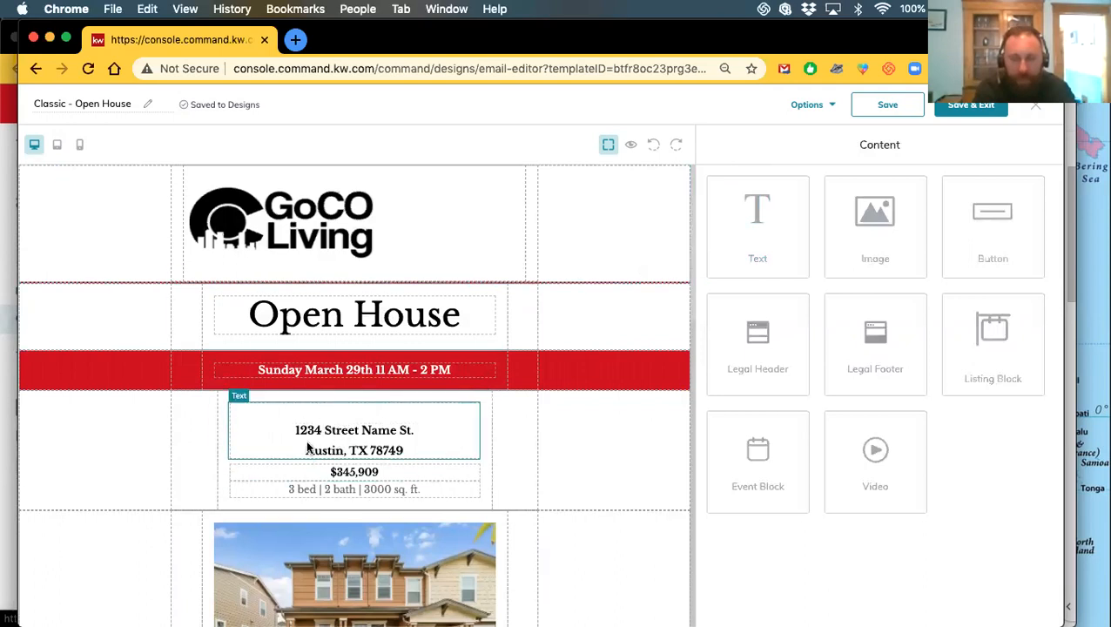
left_click(351, 437)
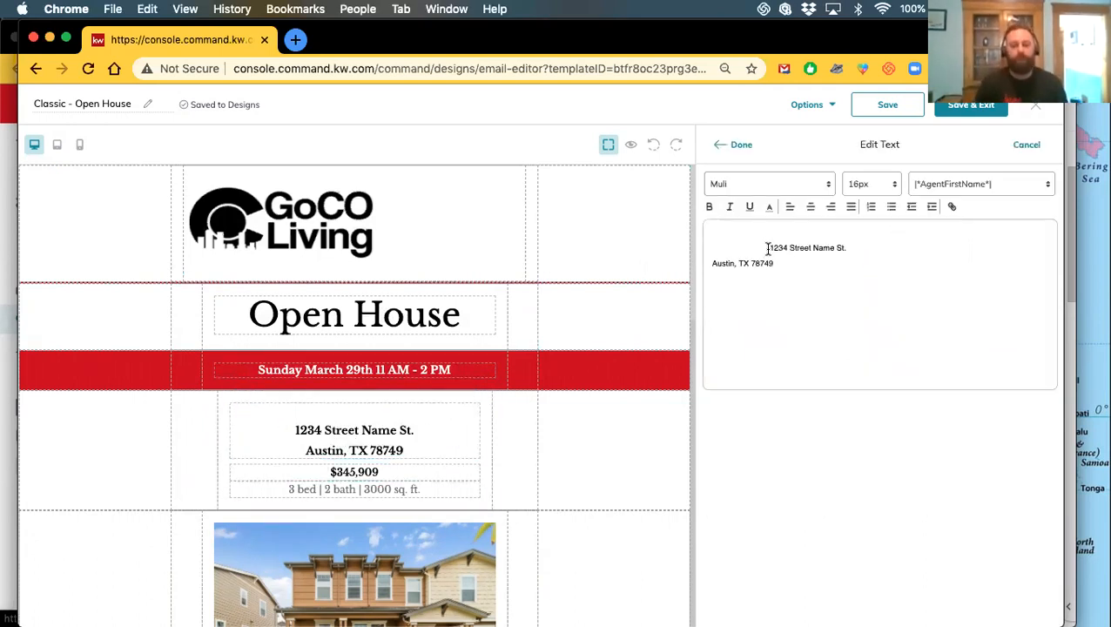
left_click_drag(768, 249, 689, 240)
key("BackSpace")
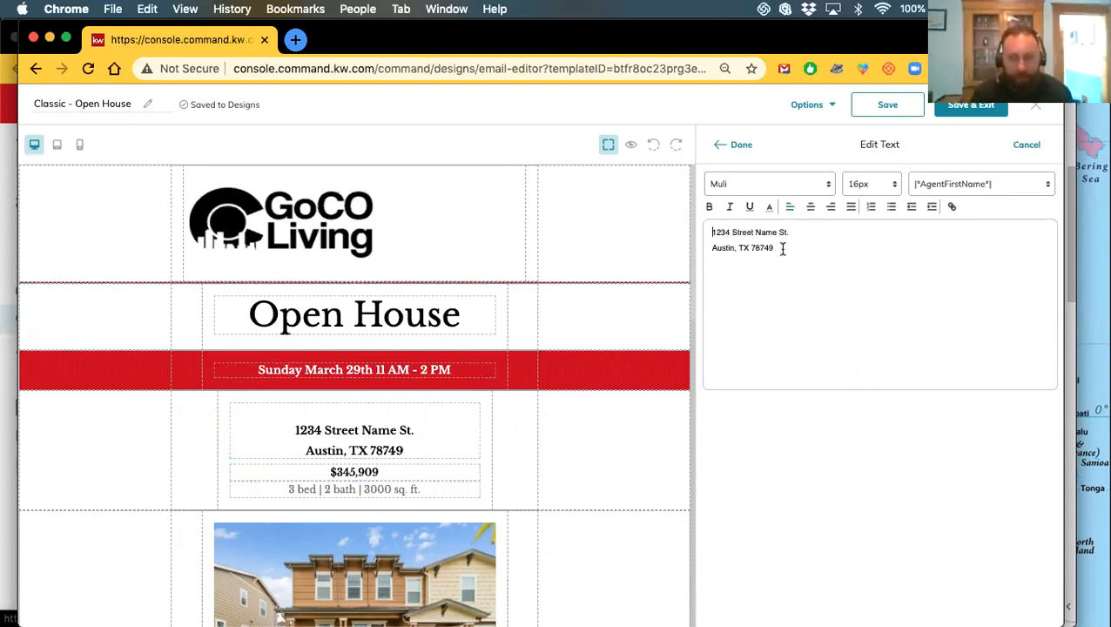
mouse_move(942, 38)
left_mouse_down()
mouse_move(925, 246)
mouse_move(925, 39)
mouse_move(939, 39)
mouse_move(930, 38)
left_mouse_up()
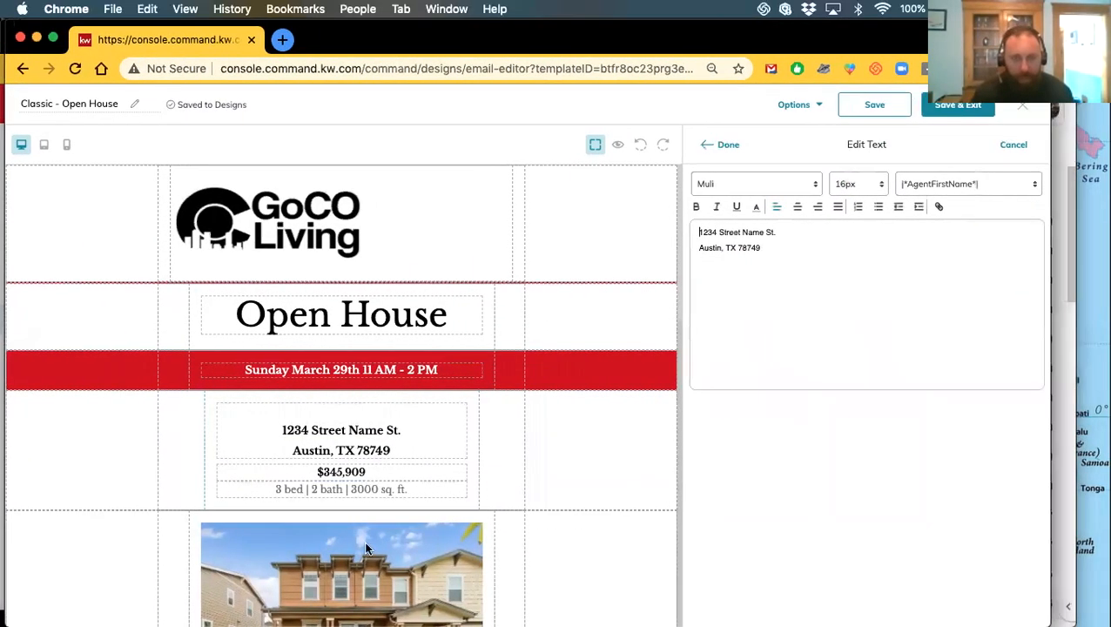
scroll(369, 539, "down", 4)
scroll(374, 542, "up", 2)
scroll(375, 541, "up", 3)
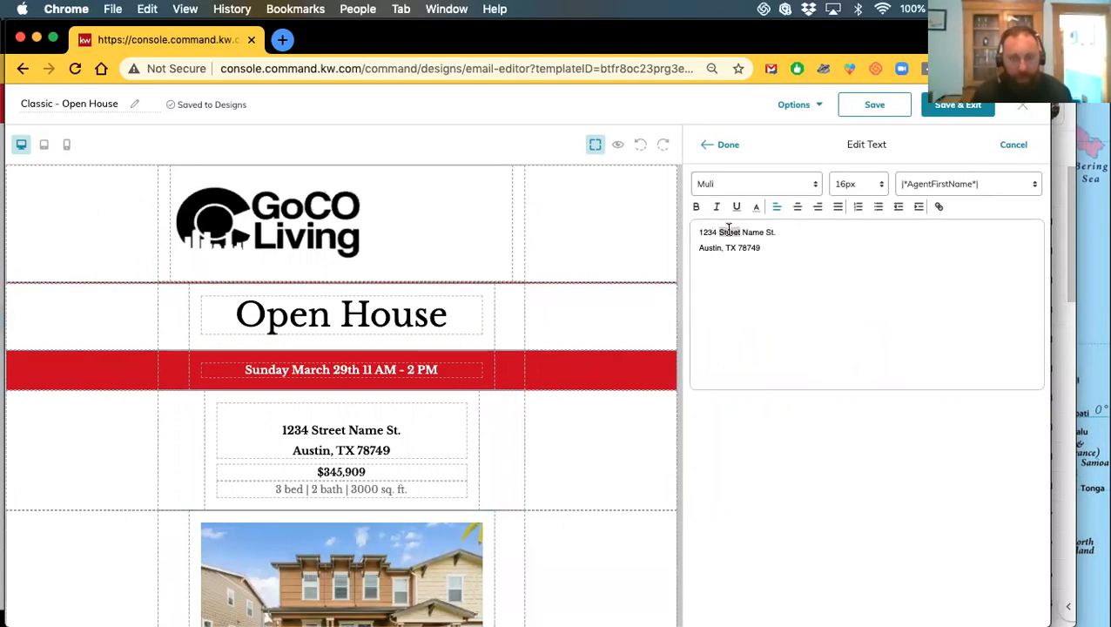
type("156th")
key("BackSpace")
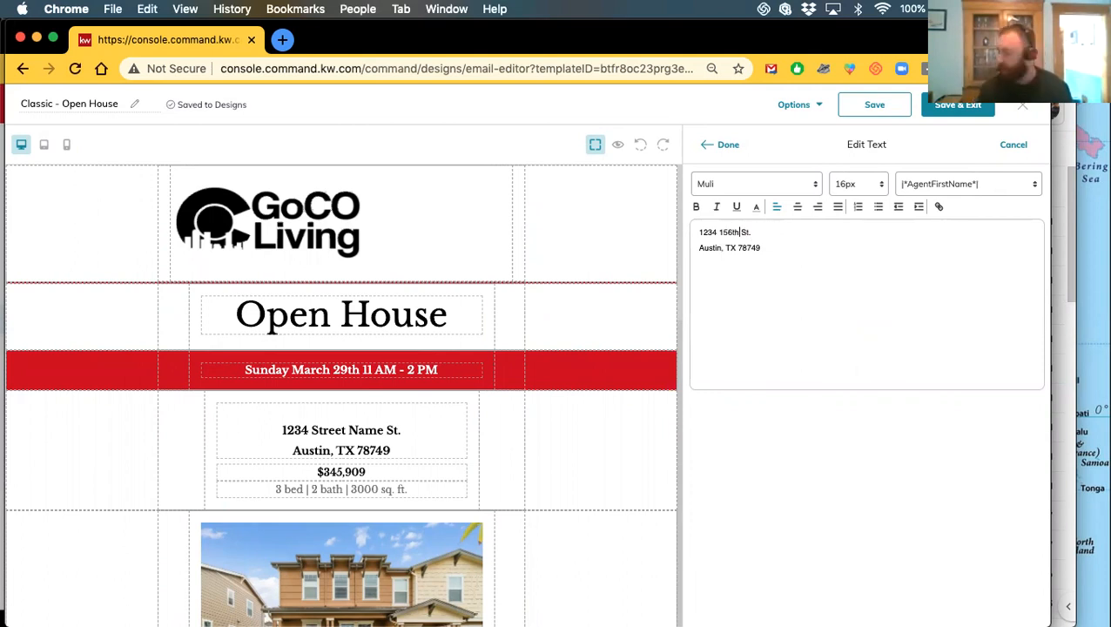
double_click(708, 247)
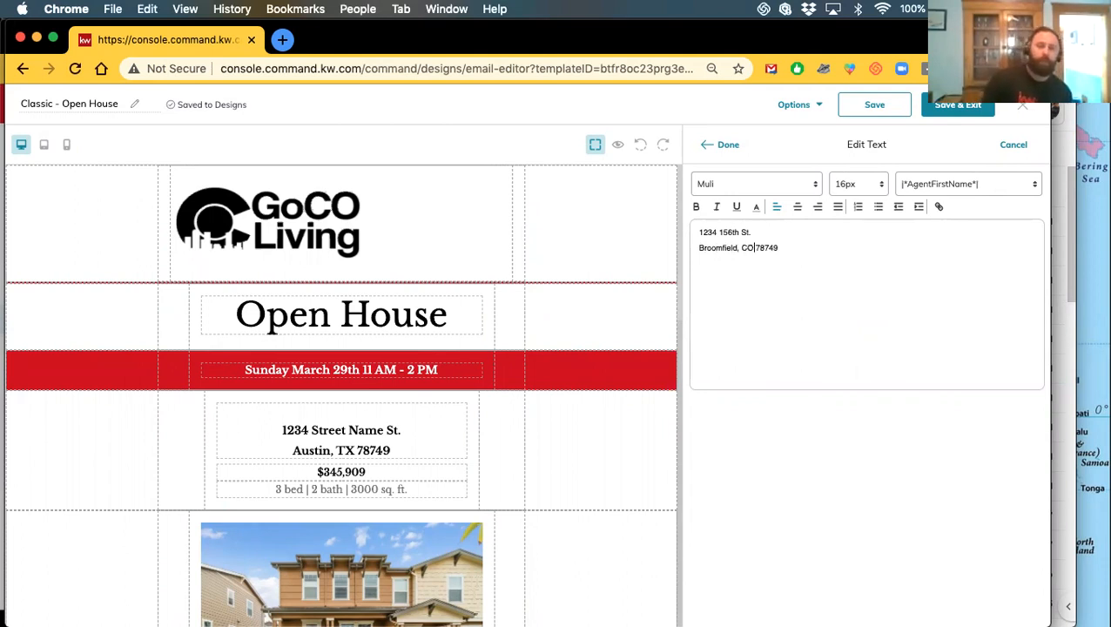
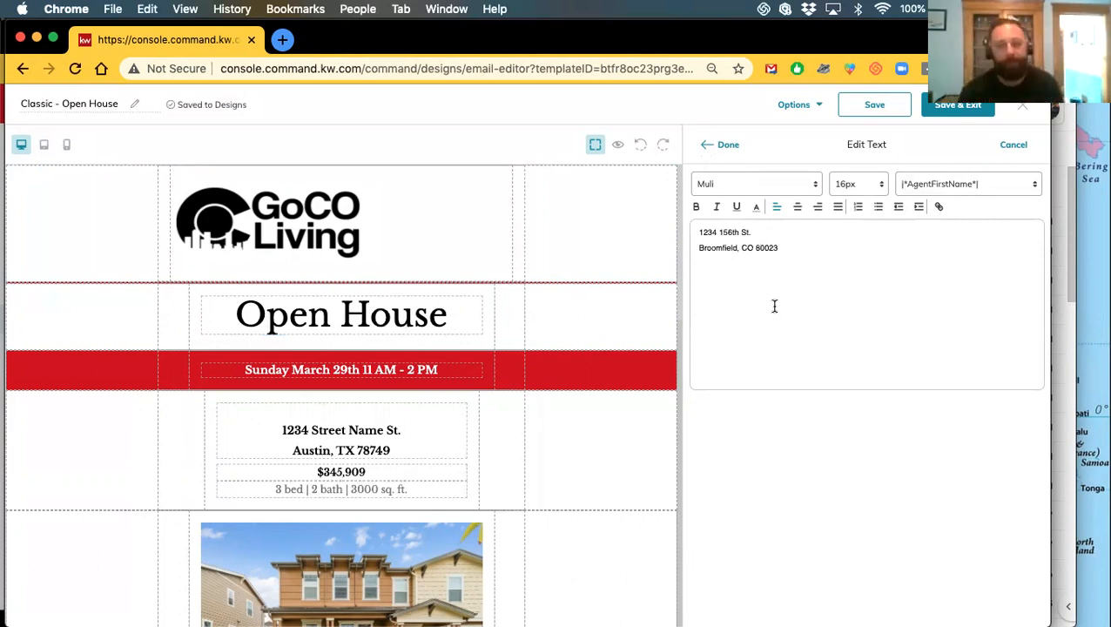
left_click(708, 148)
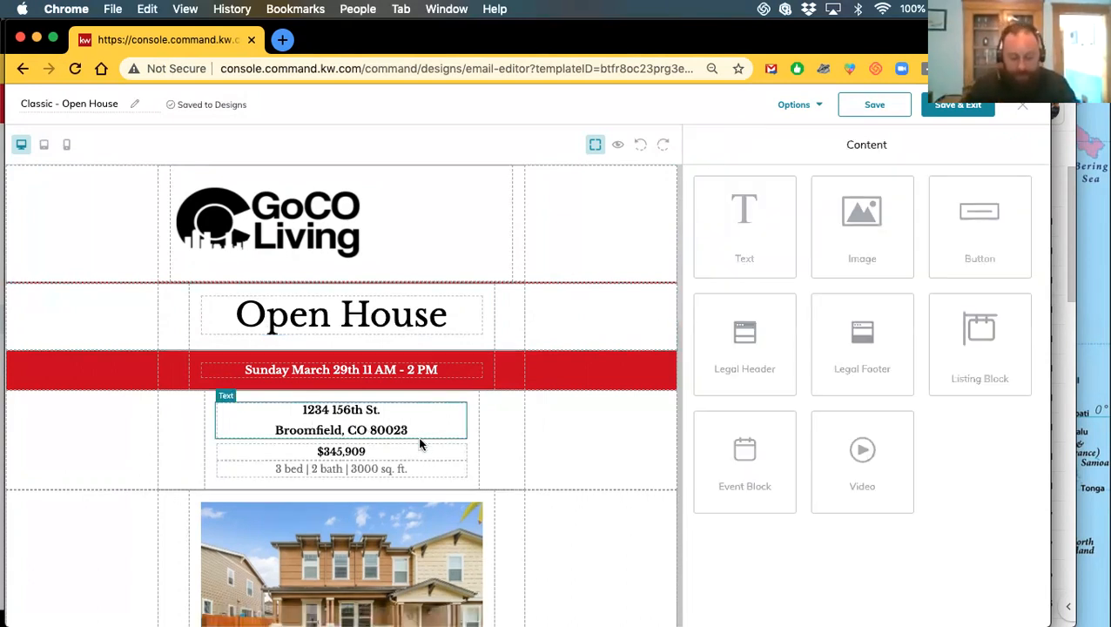
Try enlarging both address lines to 60px font size
left_click(347, 416)
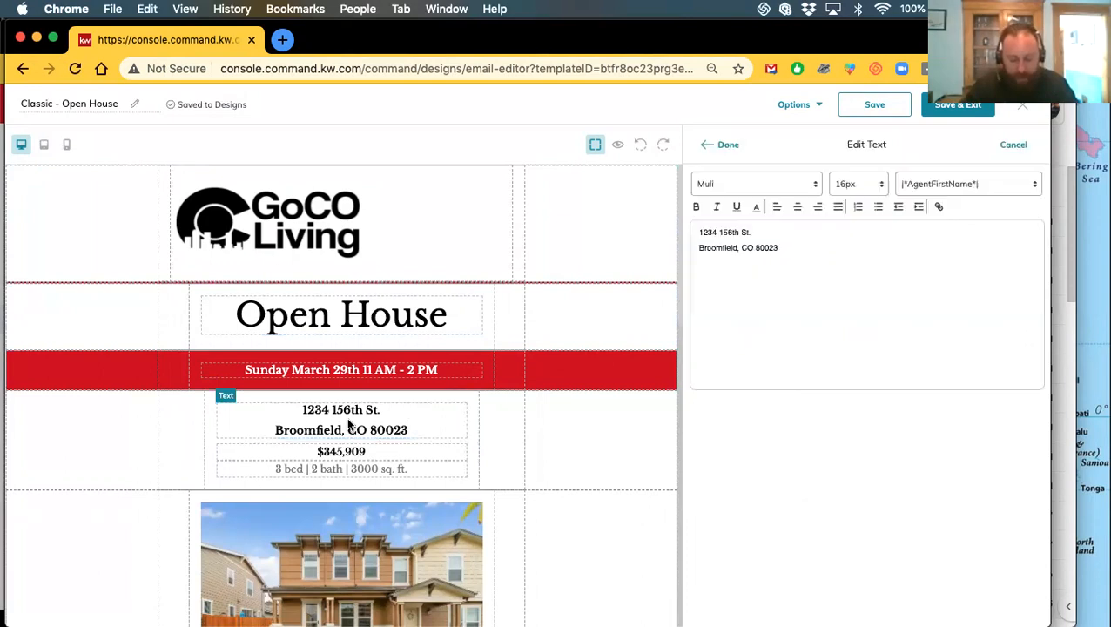
left_click(852, 192)
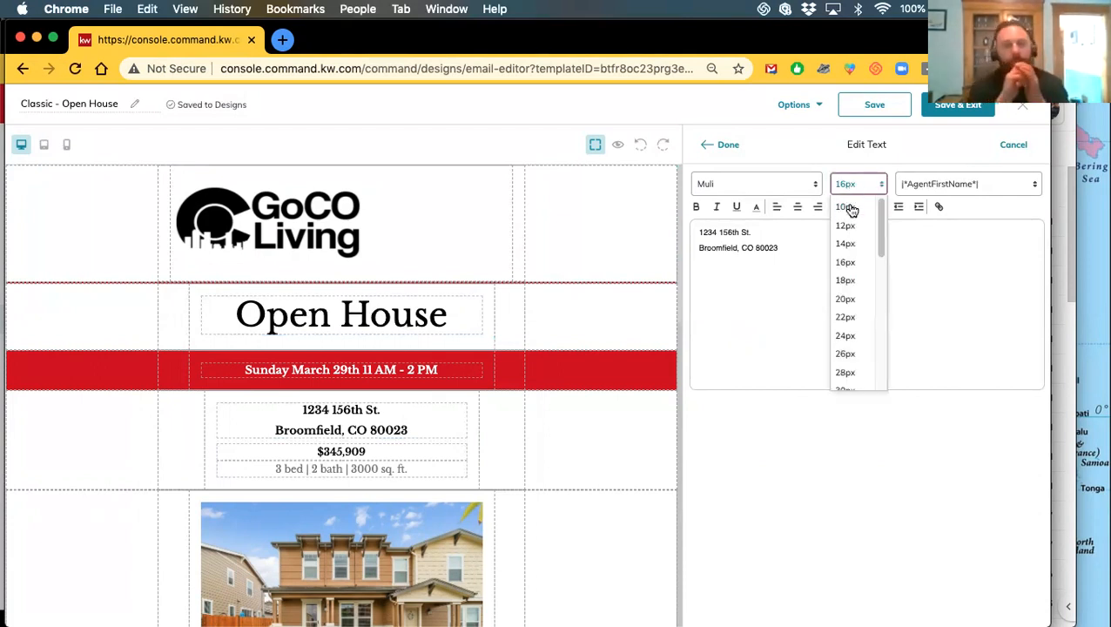
scroll(858, 300, "down", 5)
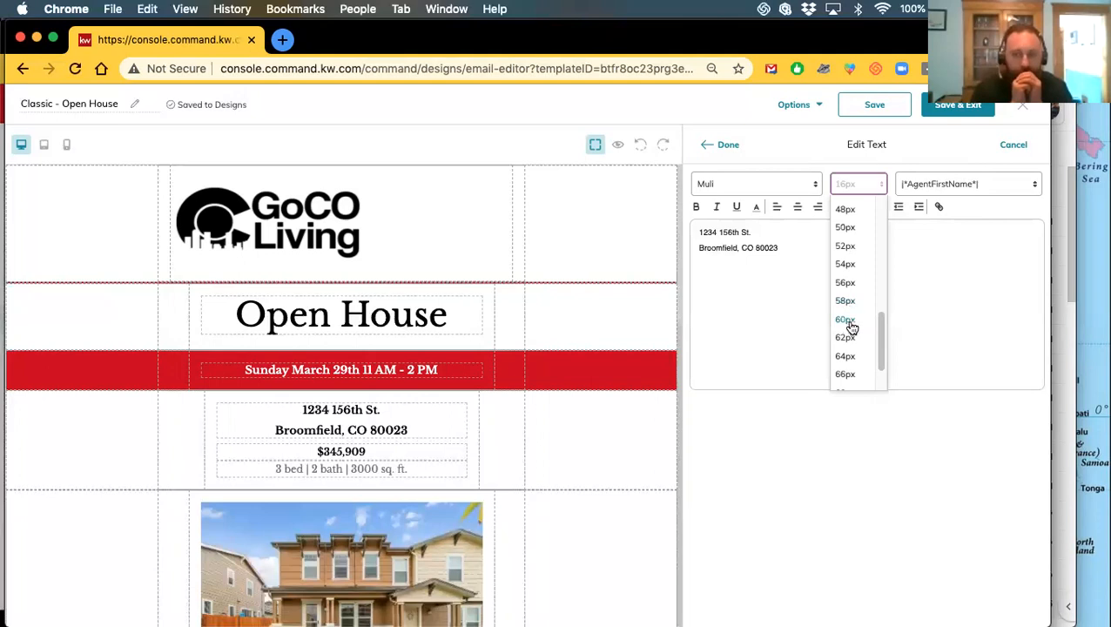
left_click(847, 320)
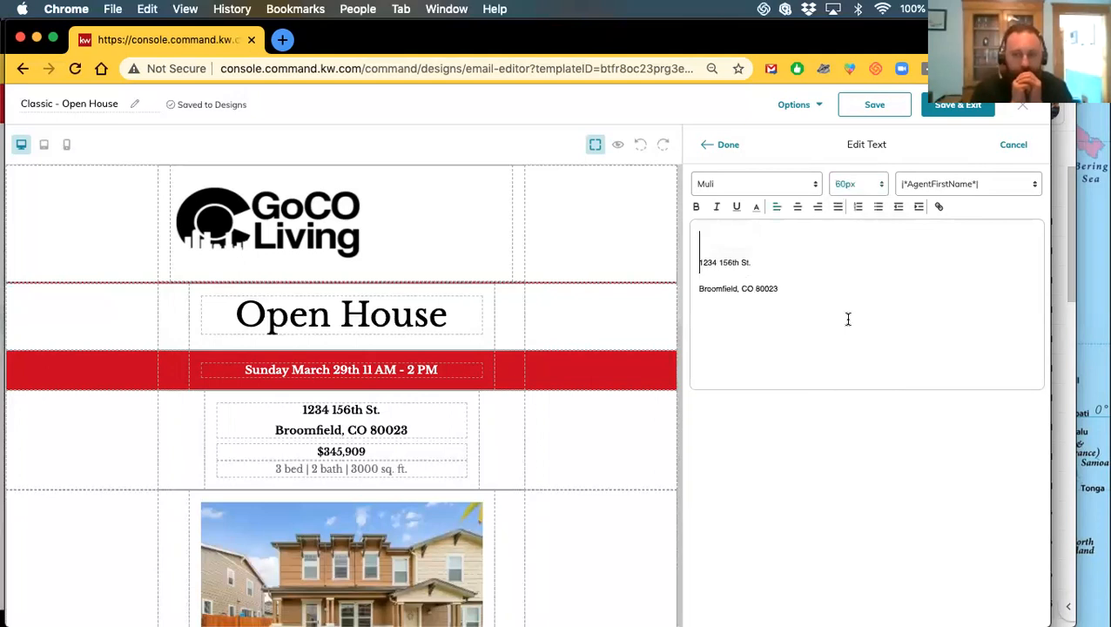
left_click(718, 144)
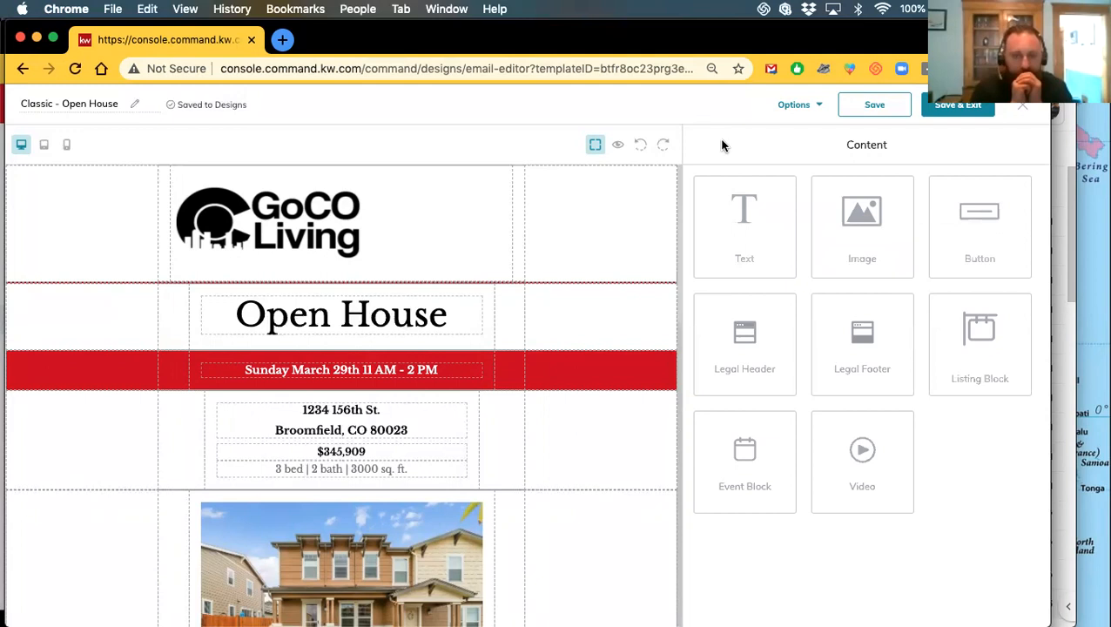
left_click(351, 422)
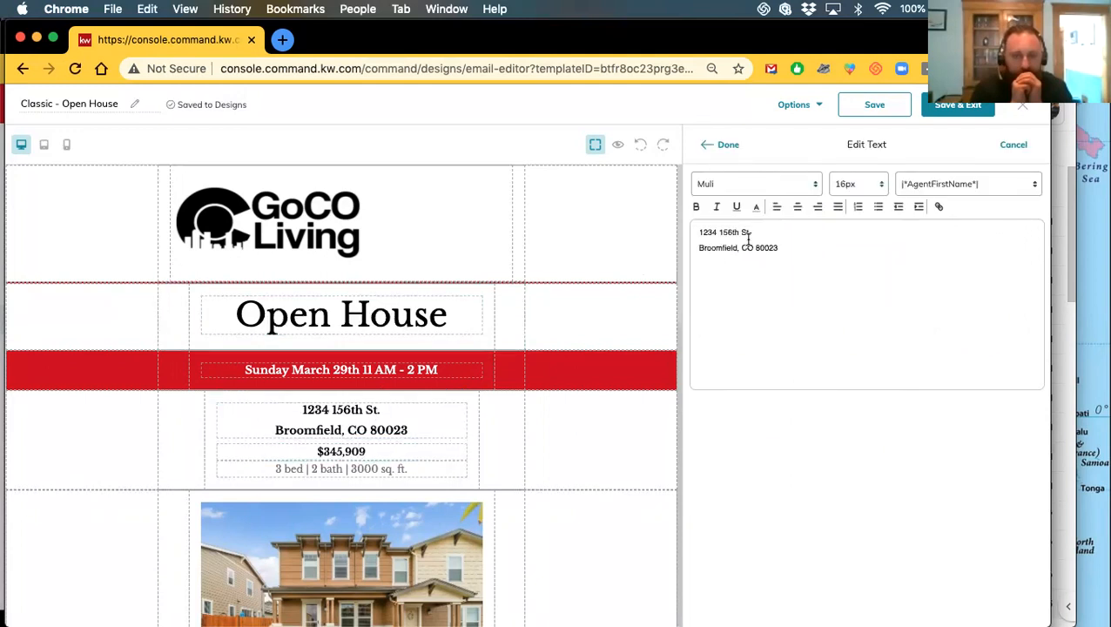
left_click_drag(783, 247, 690, 229)
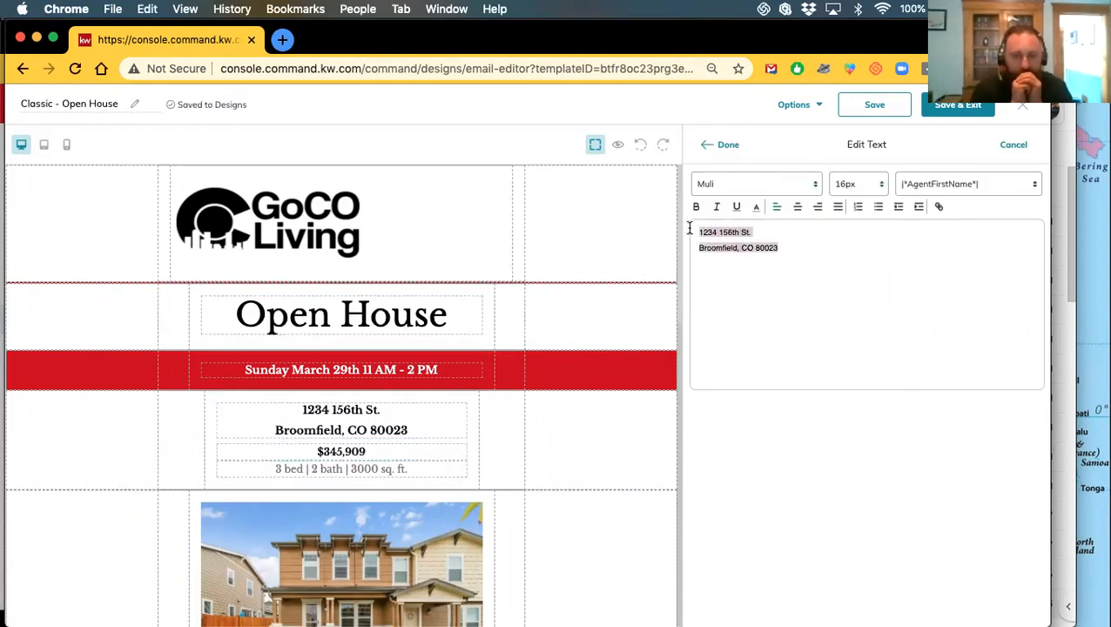
left_click(859, 190)
scroll(854, 339, "down", 5)
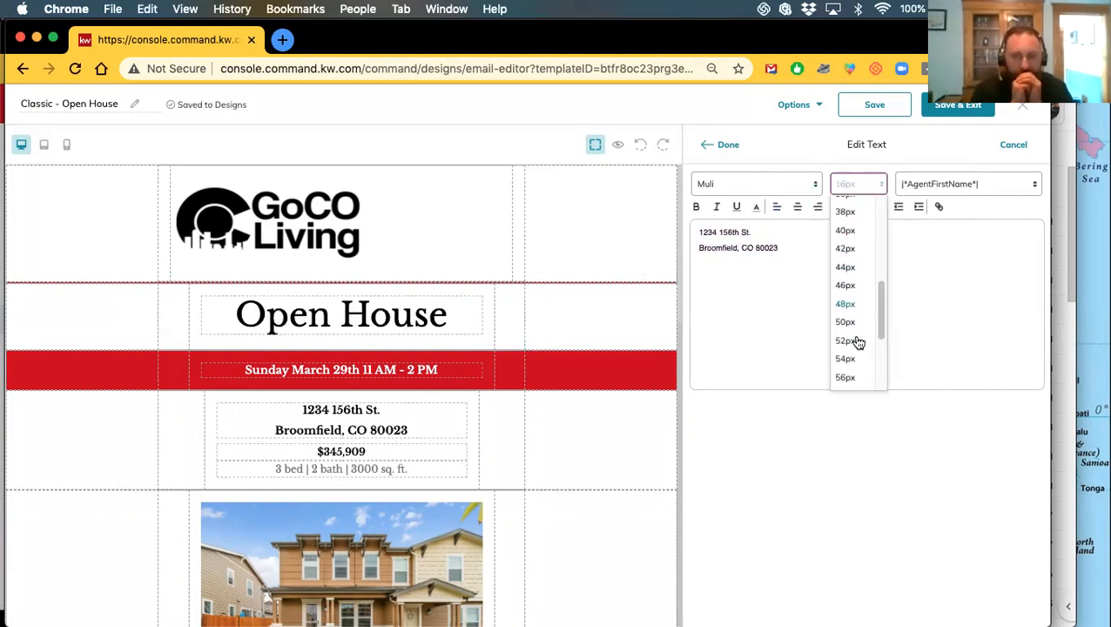
scroll(851, 384, "down", 3)
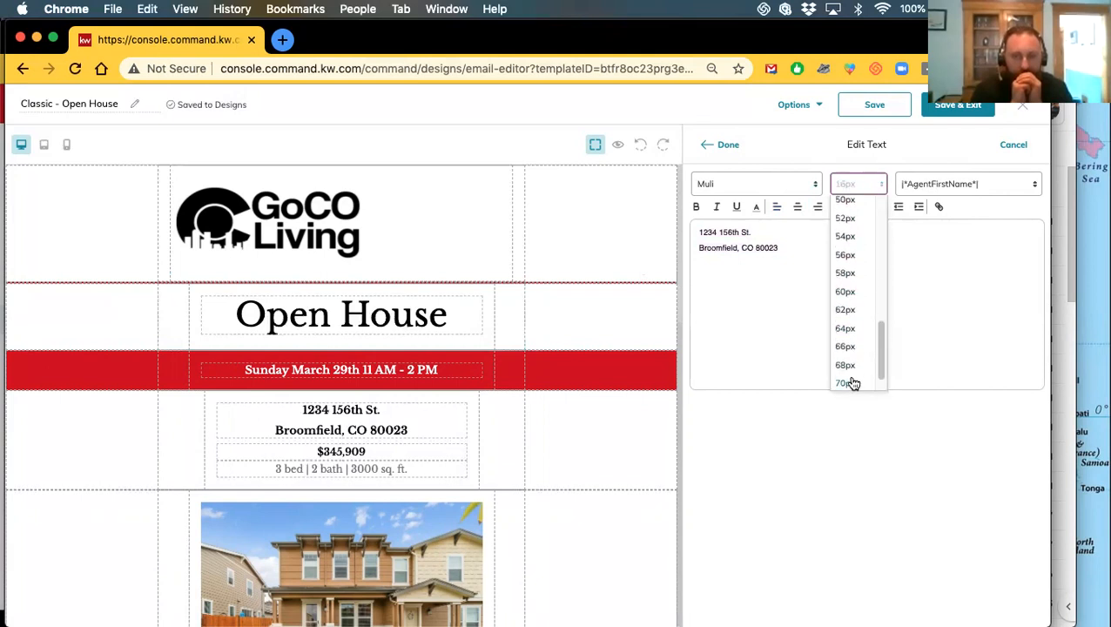
left_click(845, 292)
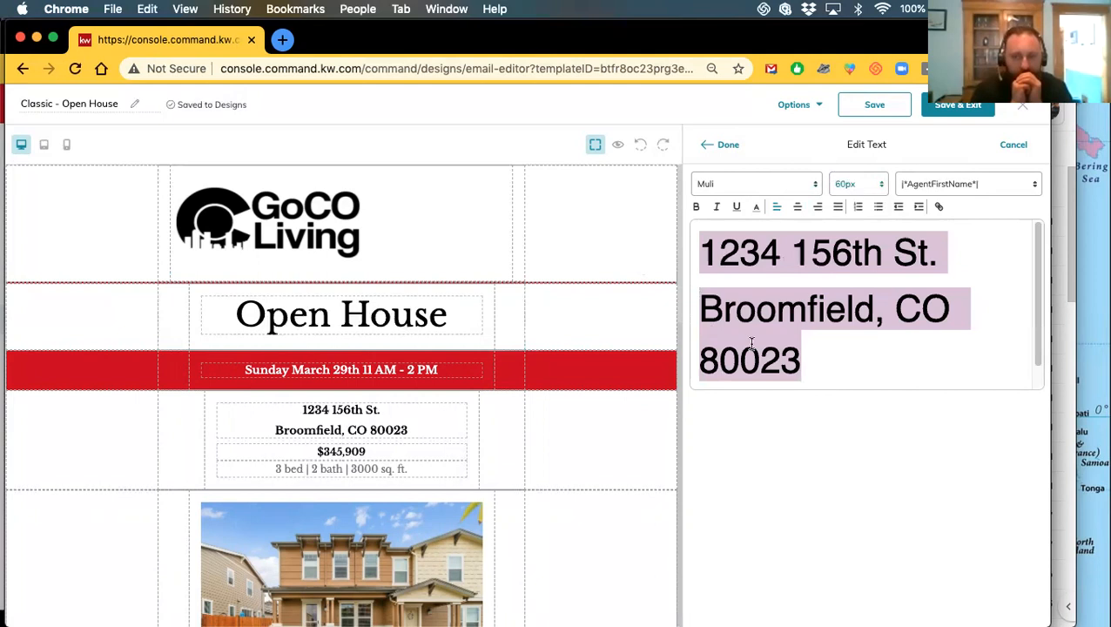
left_click(723, 147)
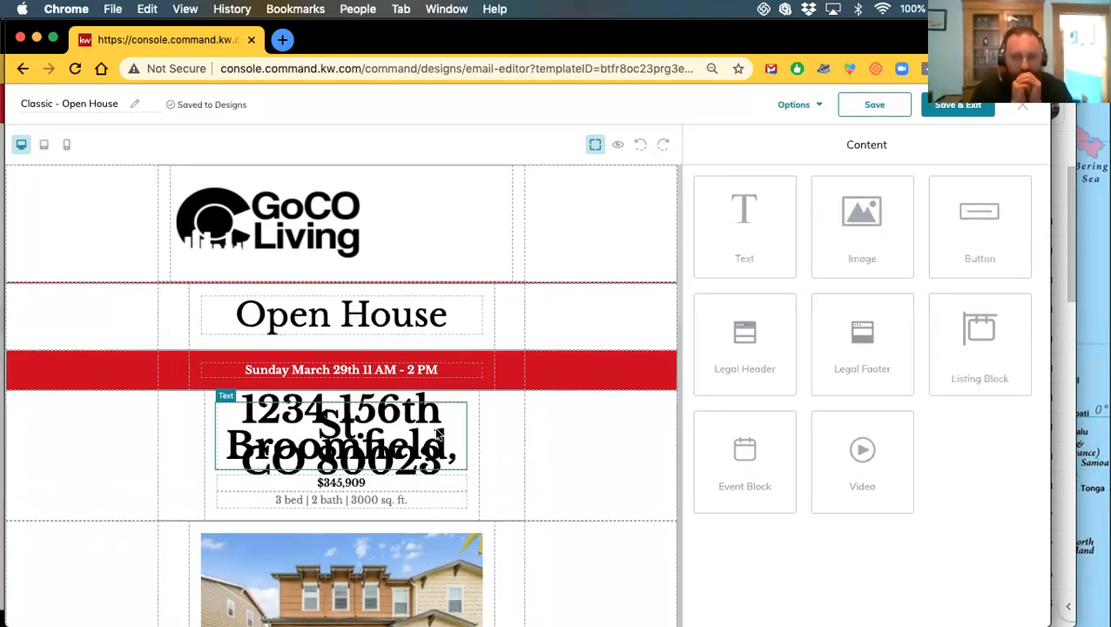
Reduce the whole address to 30px so it fits on two lines
left_click(280, 432)
left_click(281, 431)
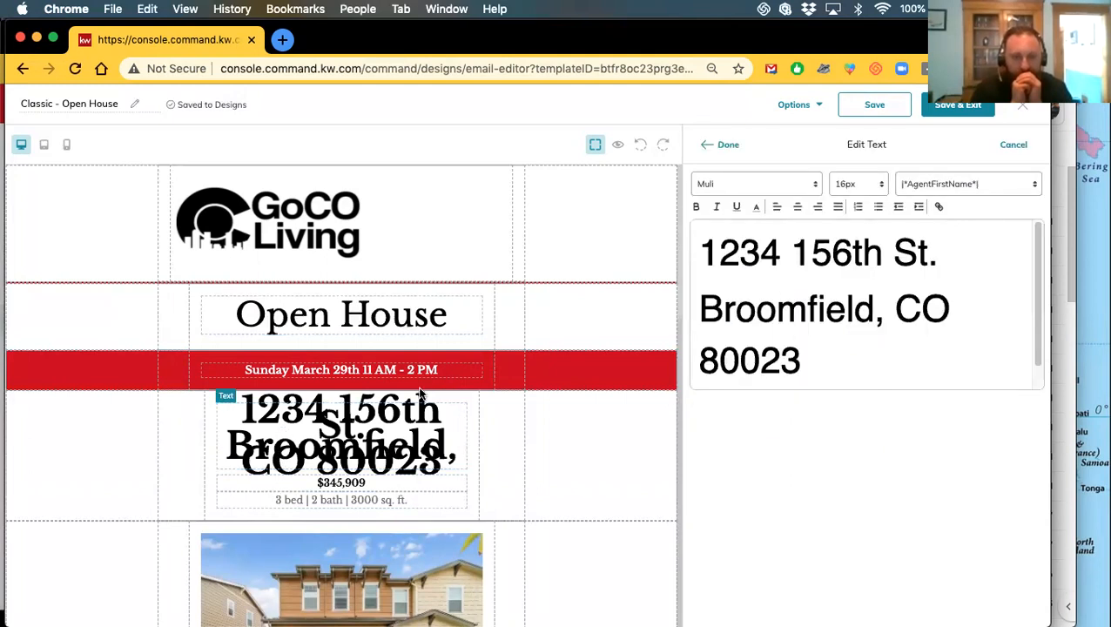
scroll(891, 383, "down", 1)
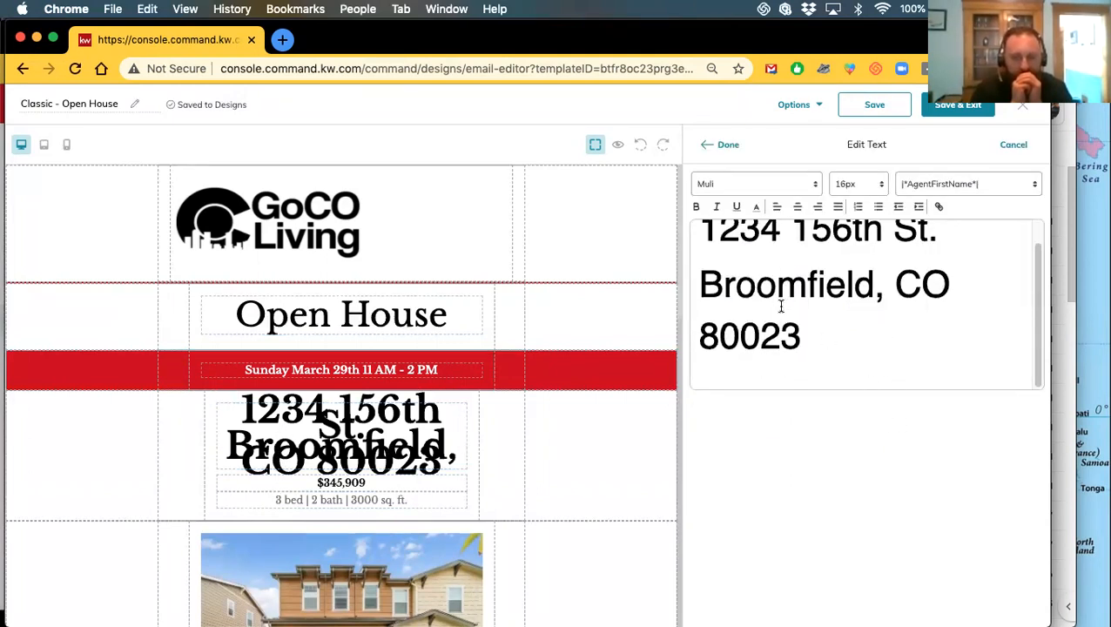
scroll(783, 318, "up", 1)
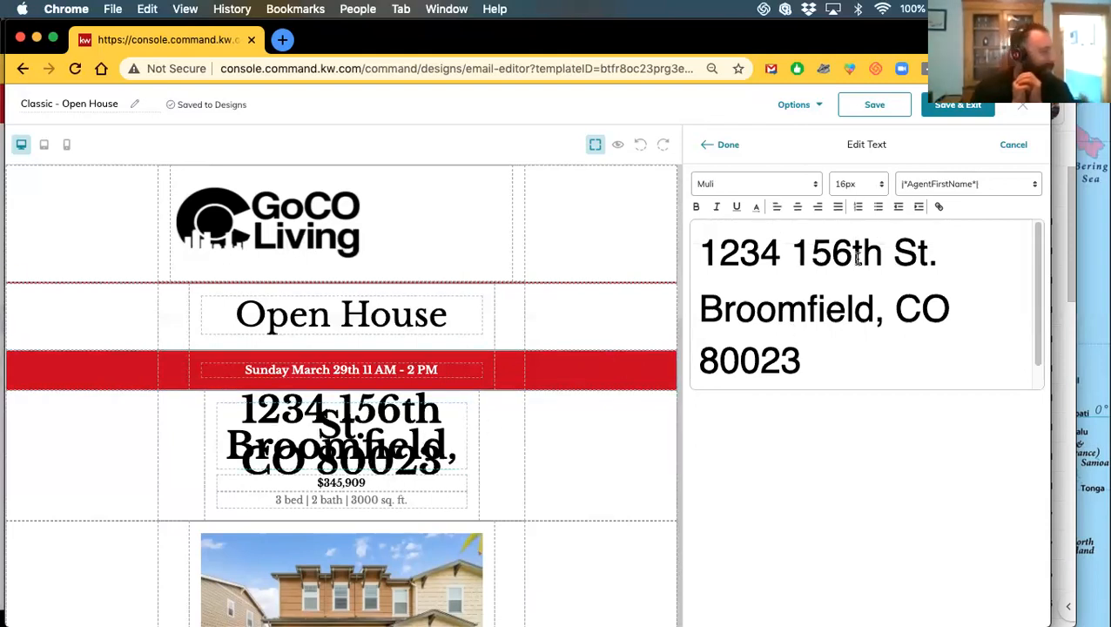
left_click_drag(802, 361, 760, 361)
key("super+a")
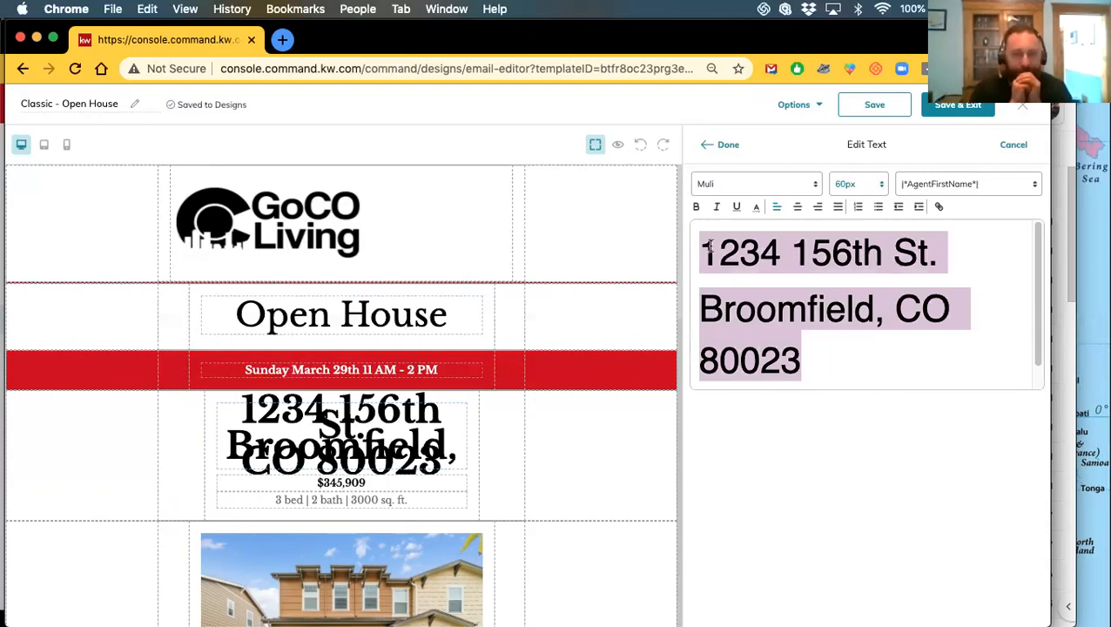
left_click(864, 187)
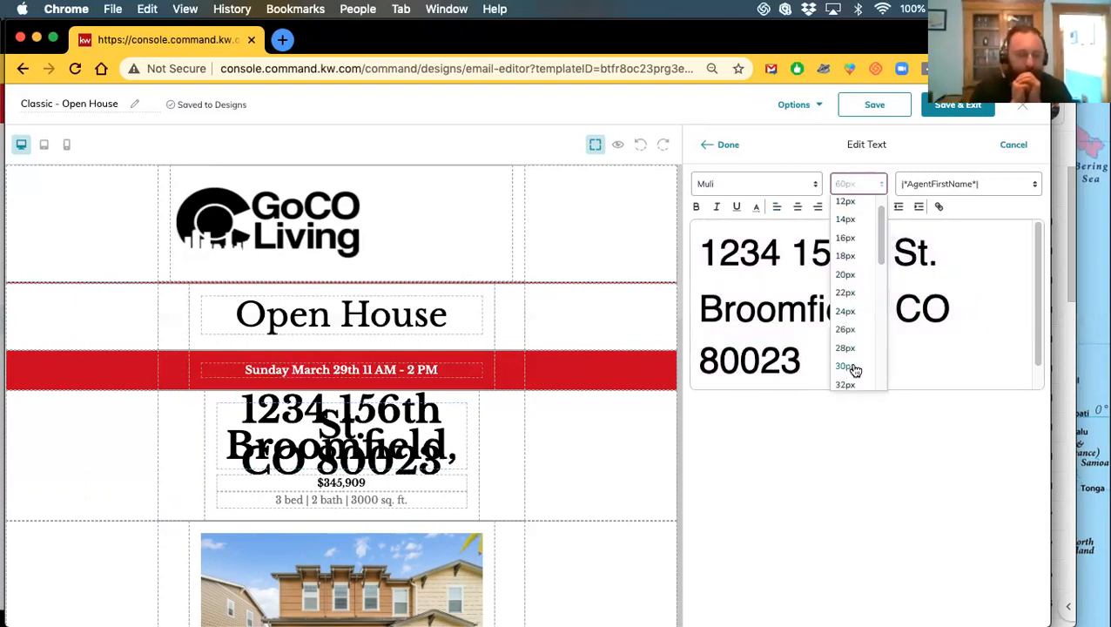
left_click(846, 365)
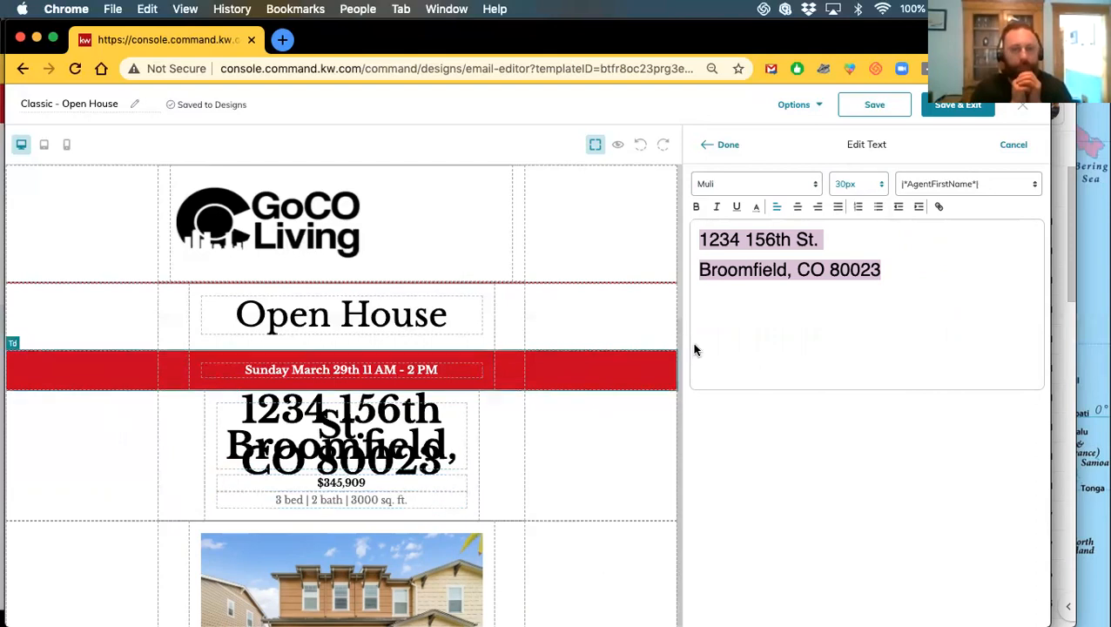
left_click(720, 145)
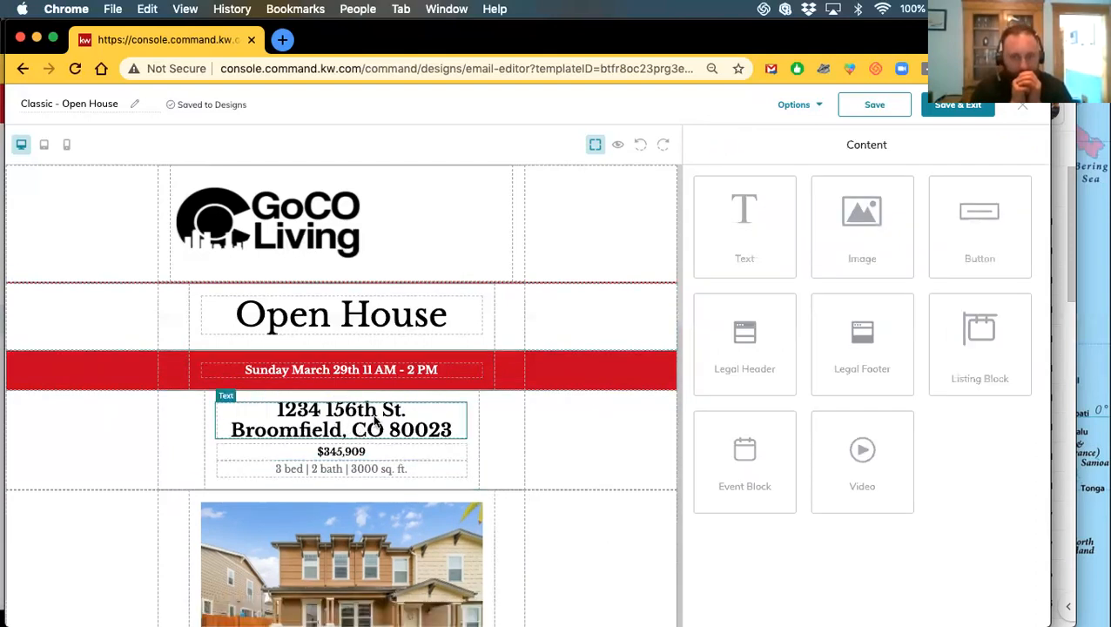
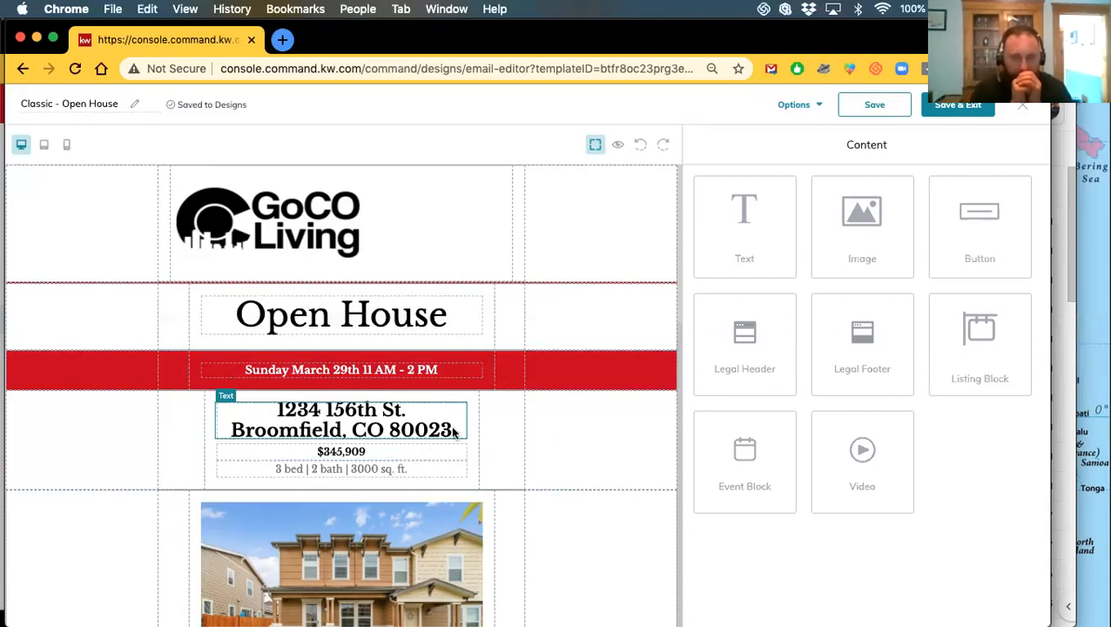
Select the $345,909 price text and set it to Comfortaa at 20px
scroll(417, 444, "down", 2)
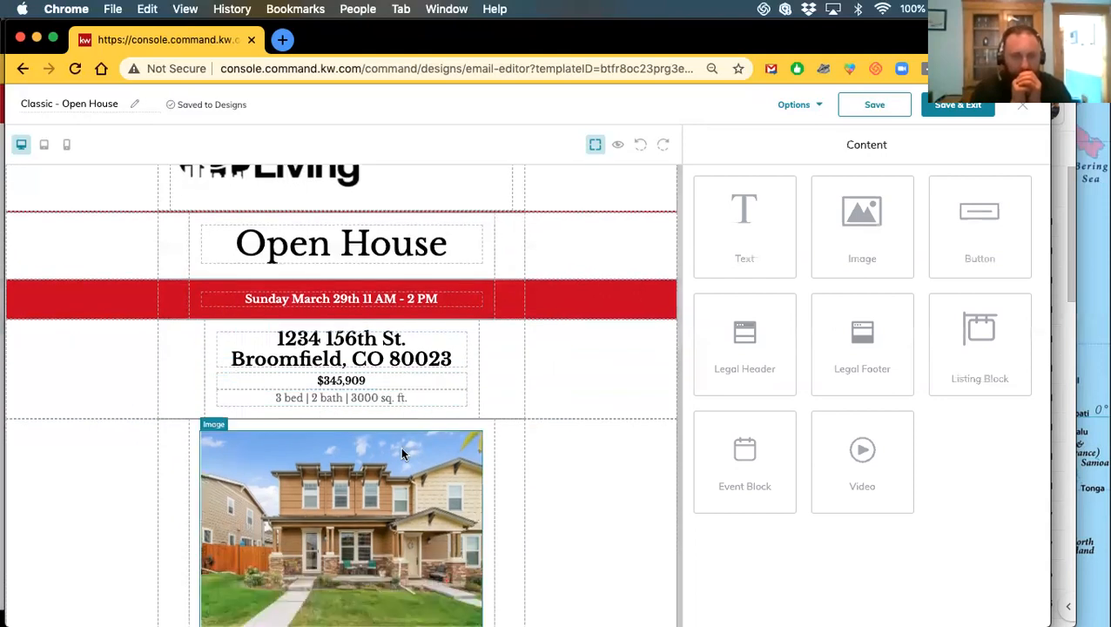
left_click(331, 383)
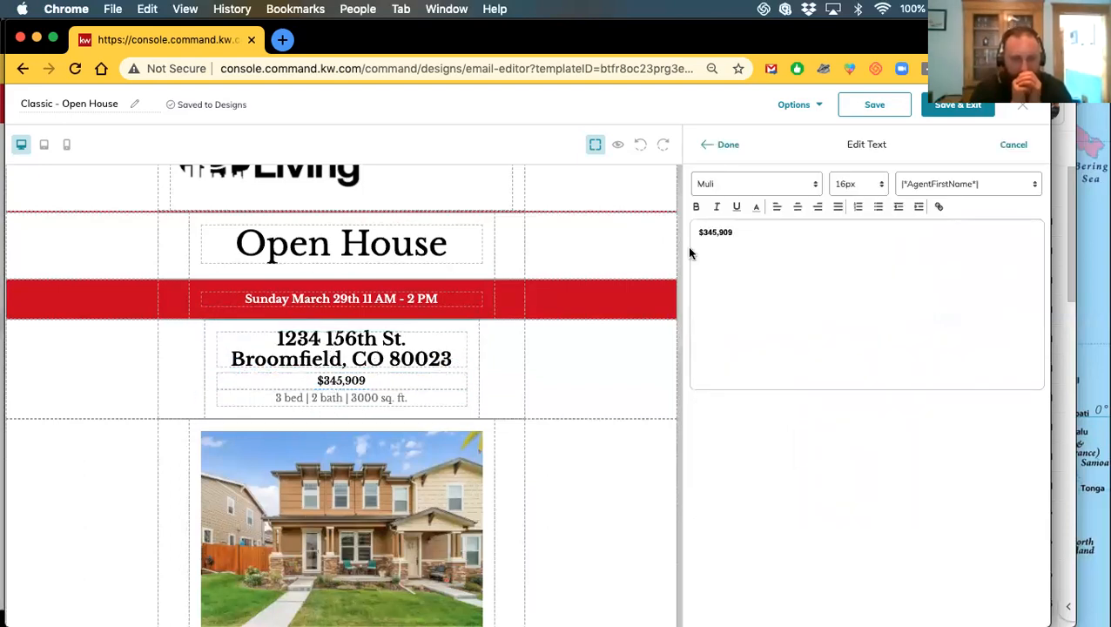
left_click_drag(737, 232, 696, 231)
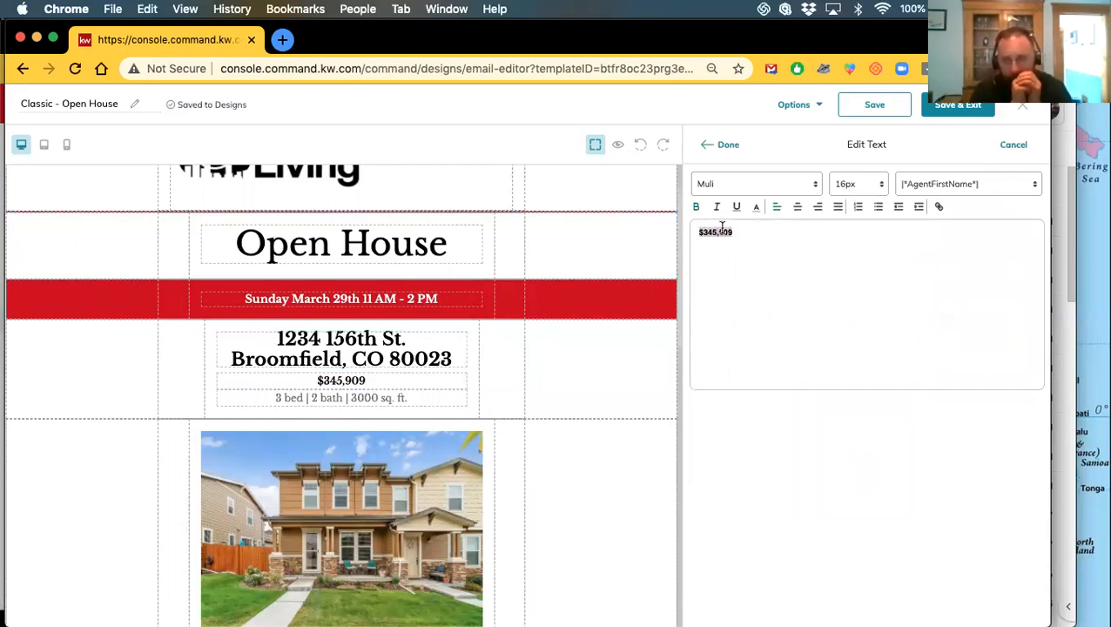
left_click(720, 186)
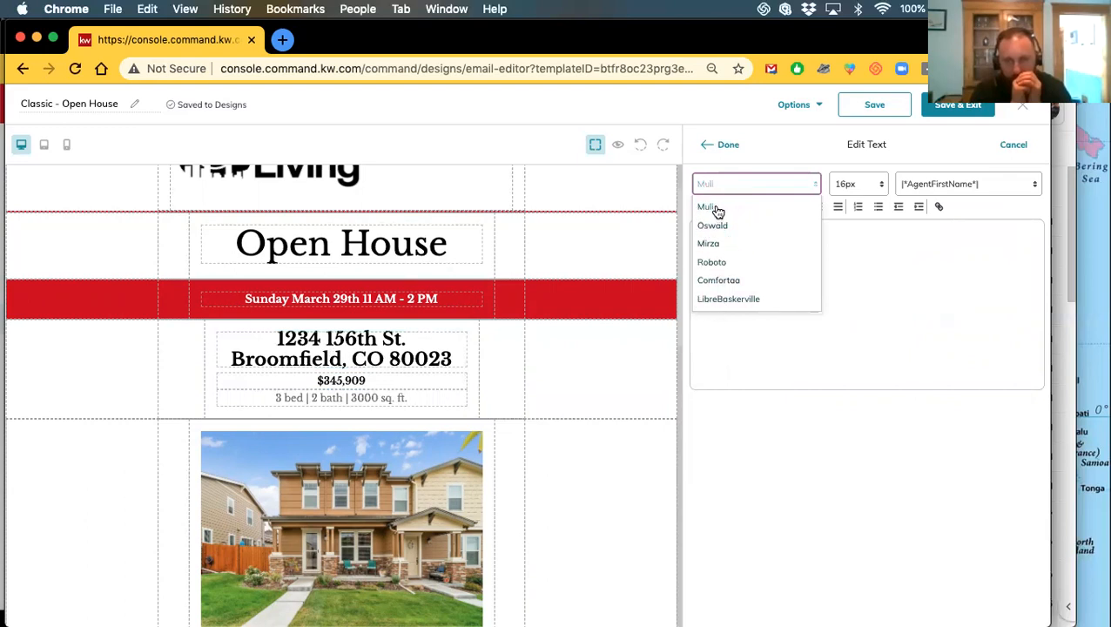
left_click(725, 280)
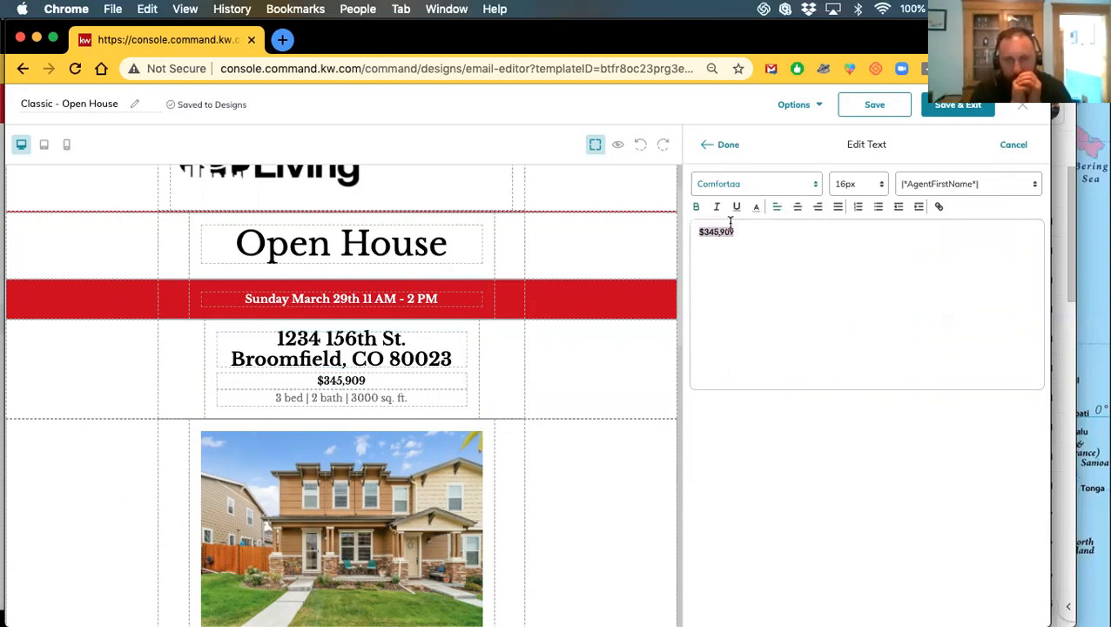
left_click(880, 183)
left_click(852, 302)
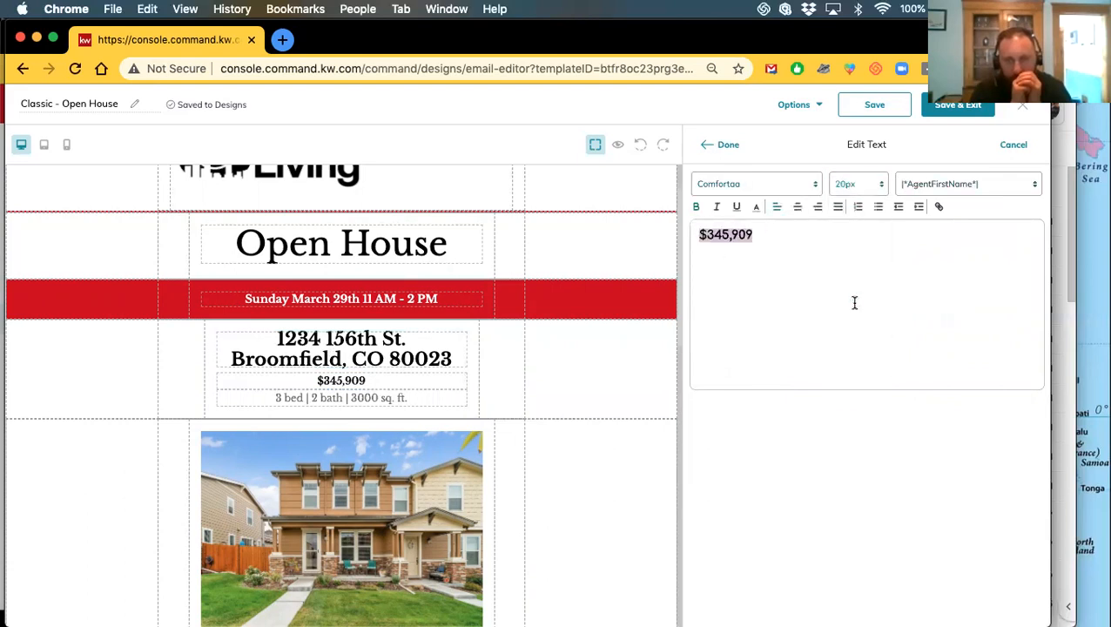
Try Muli, Oswald, Mirza, Roboto and Comfortaa, then settle on LibreBaskerville for the price
left_click(734, 189)
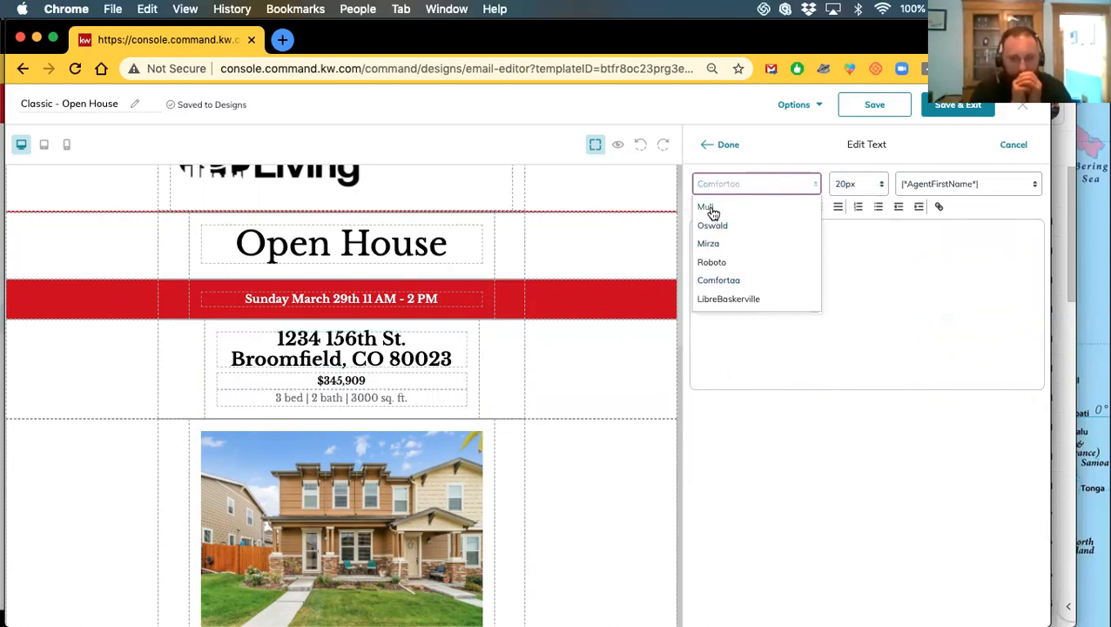
left_click(711, 212)
left_click(742, 187)
left_click(733, 225)
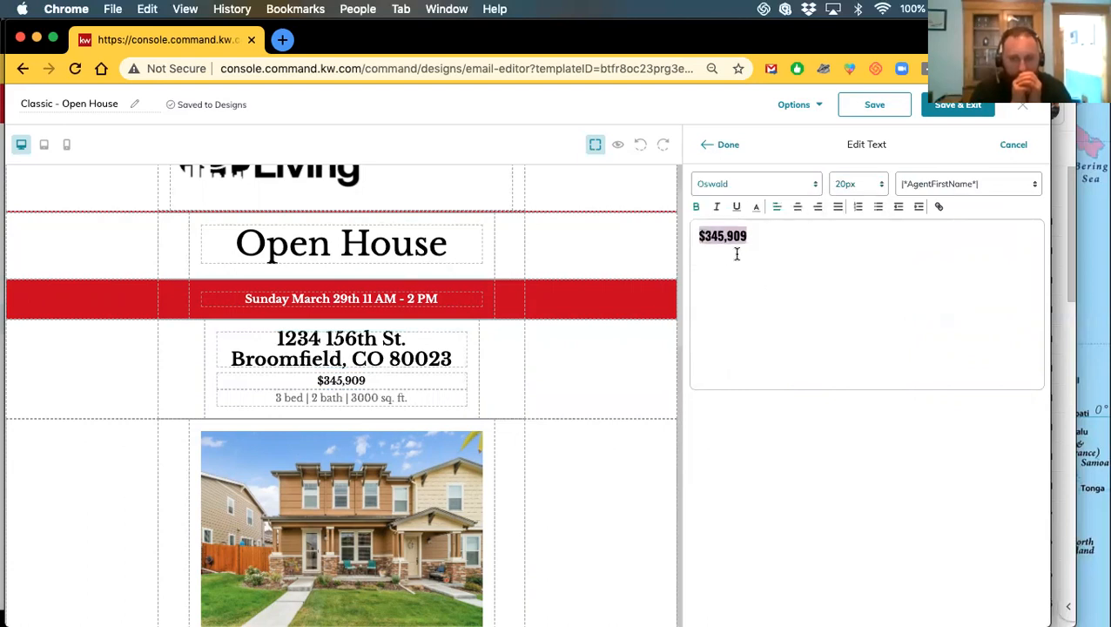
left_click(742, 187)
left_click(719, 241)
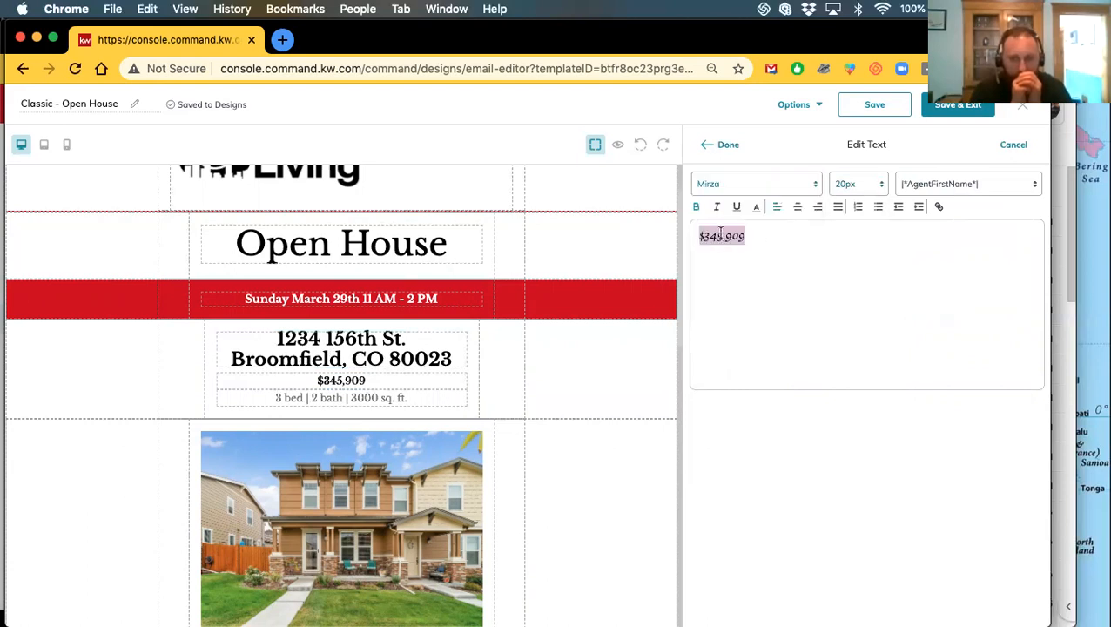
left_click(719, 184)
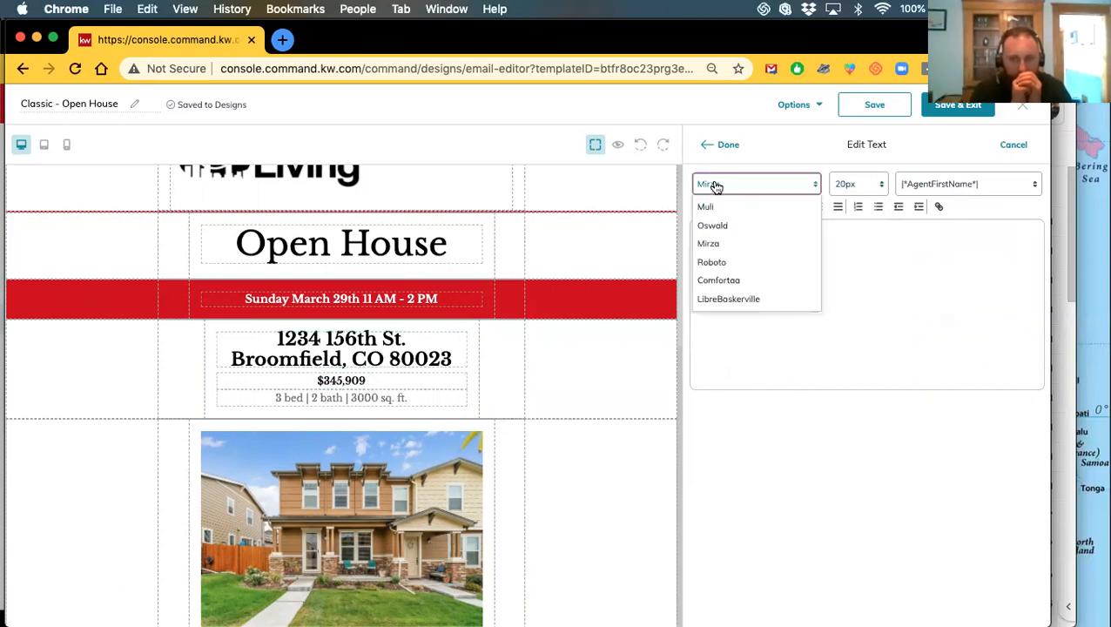
left_click(719, 262)
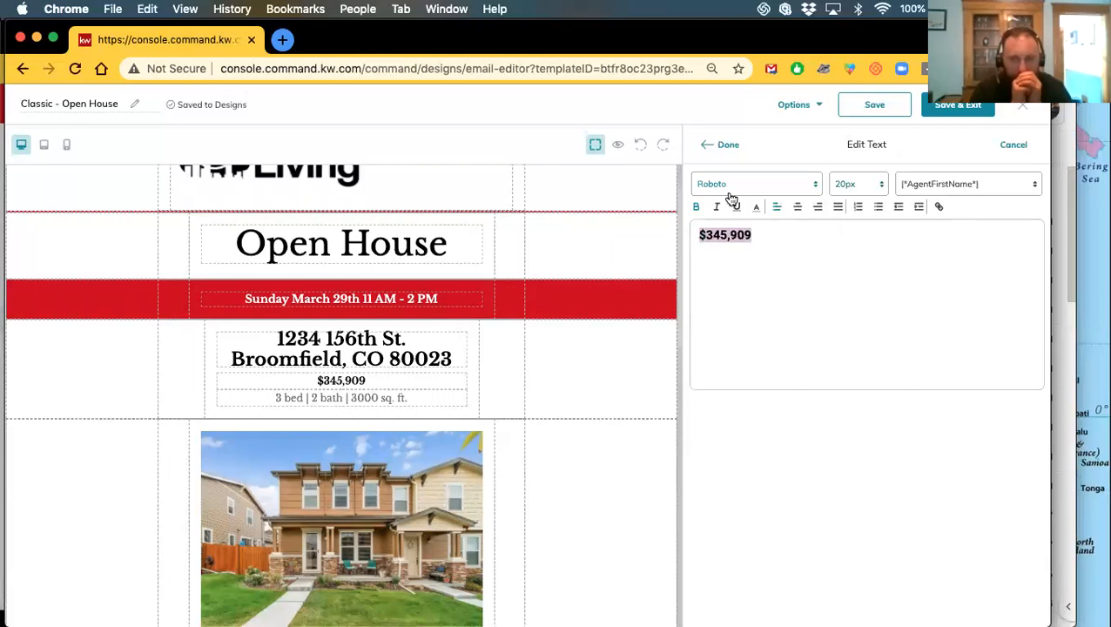
left_click(731, 187)
left_click(727, 280)
left_click(741, 186)
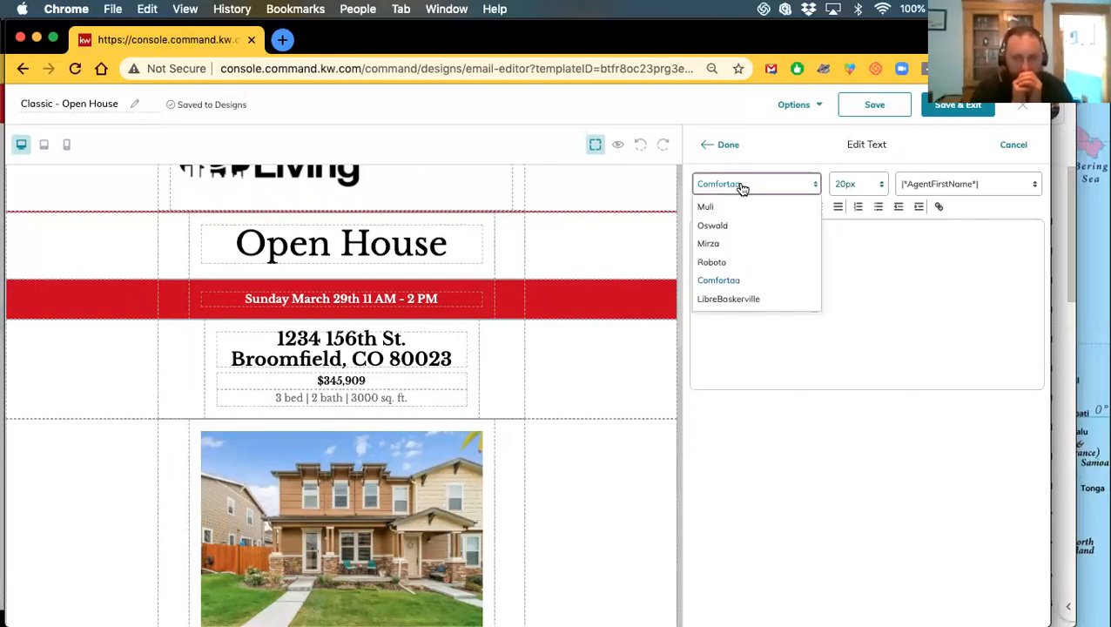
left_click(730, 299)
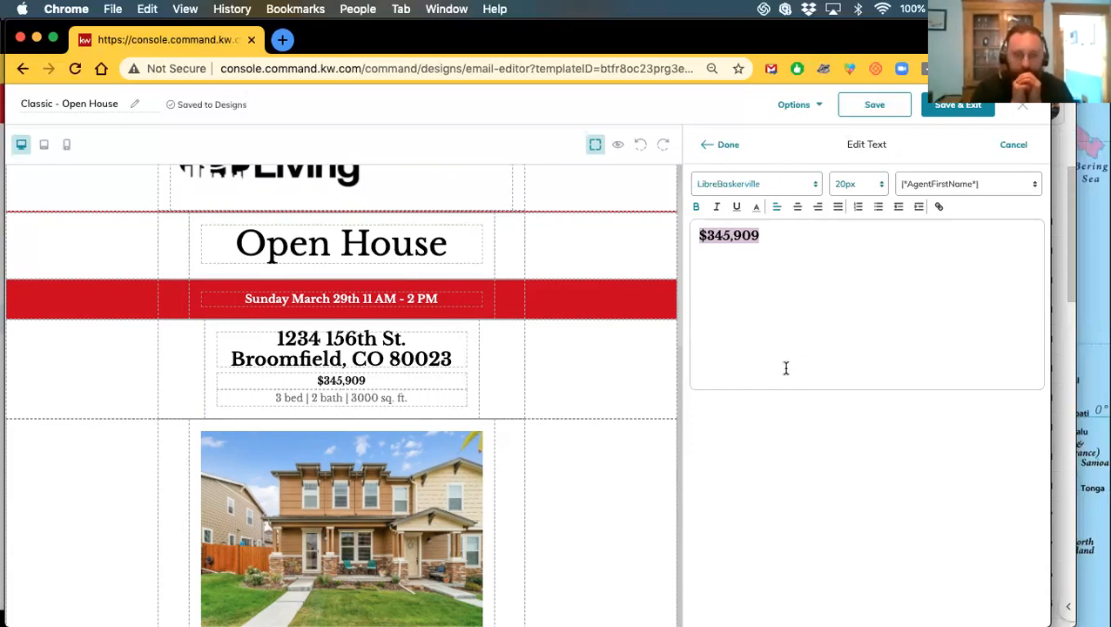
left_click(723, 145)
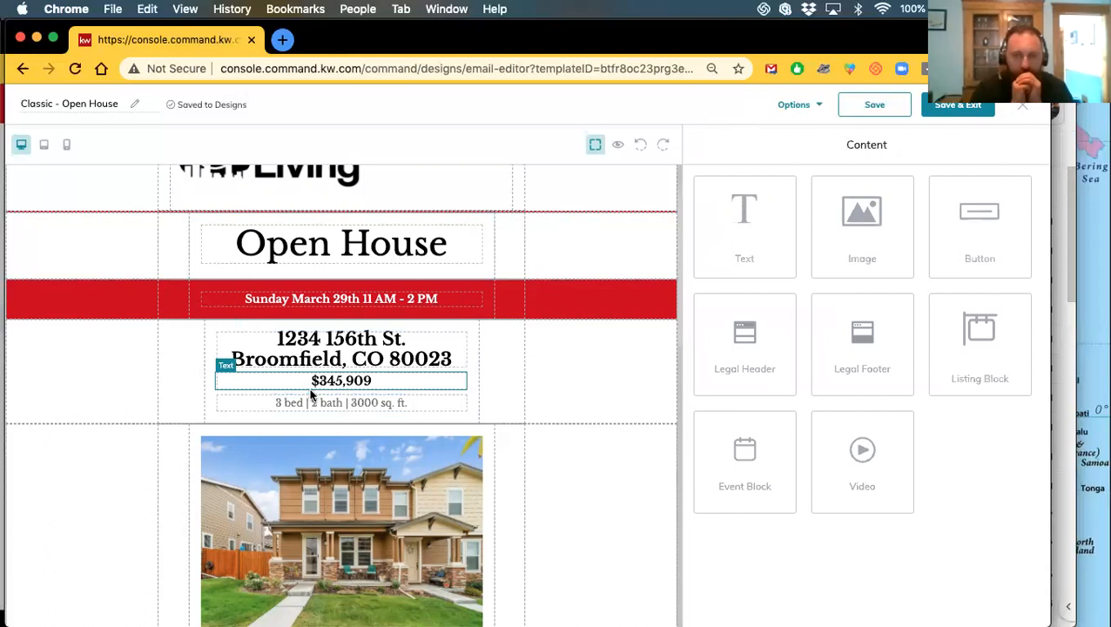
Delete the placeholder Lorem text from the left paragraph block
scroll(315, 415, "down", 5)
scroll(317, 416, "down", 2)
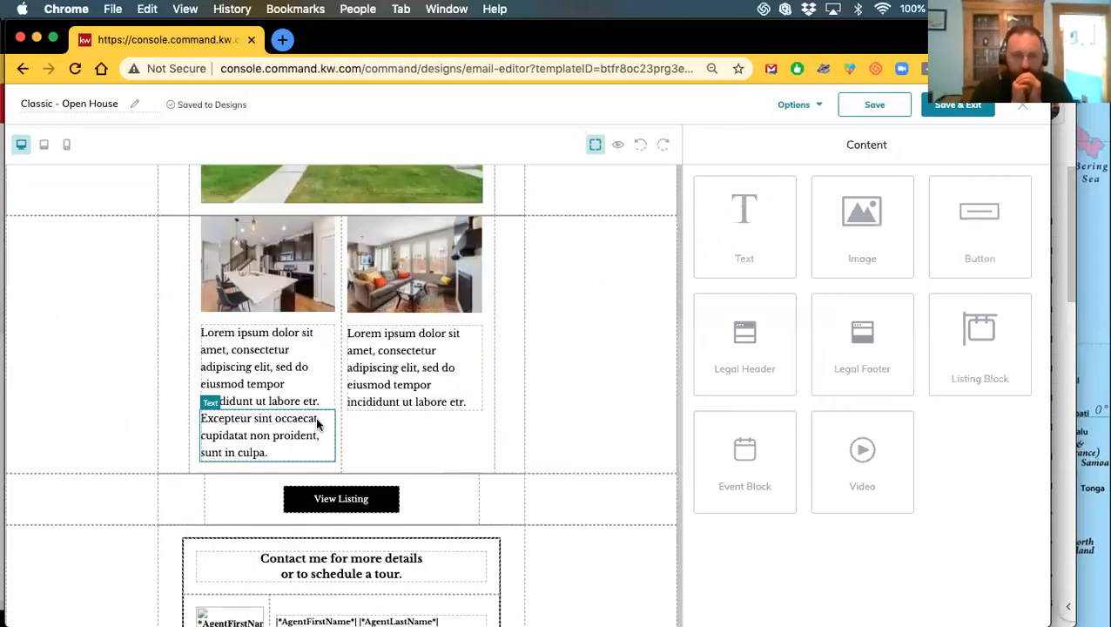
left_click(262, 362)
left_click_drag(921, 262, 704, 228)
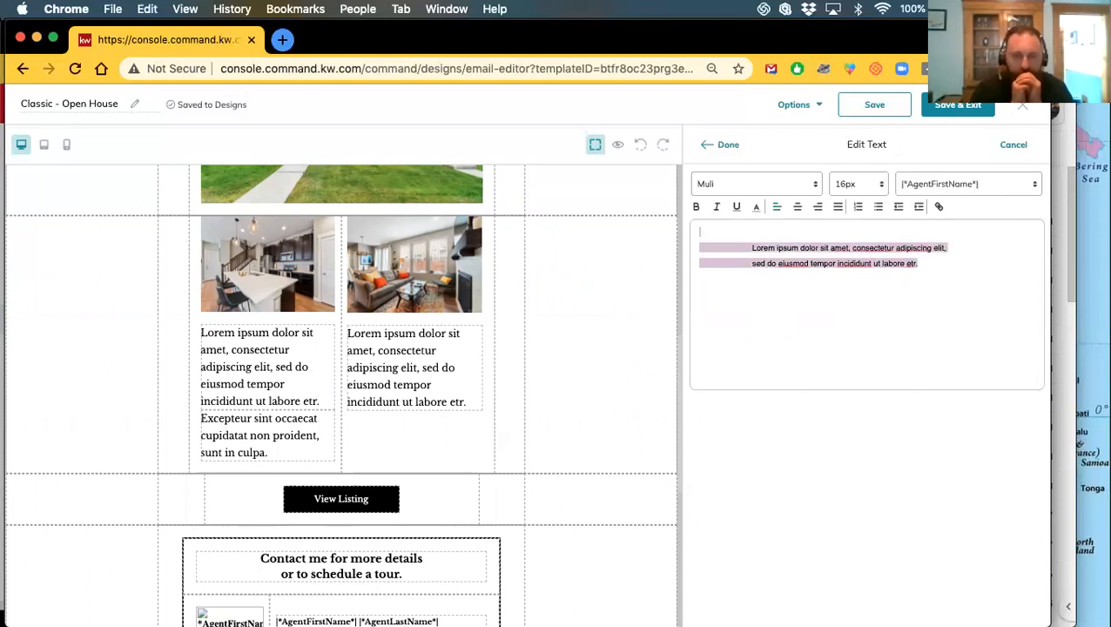
key("BackSpace")
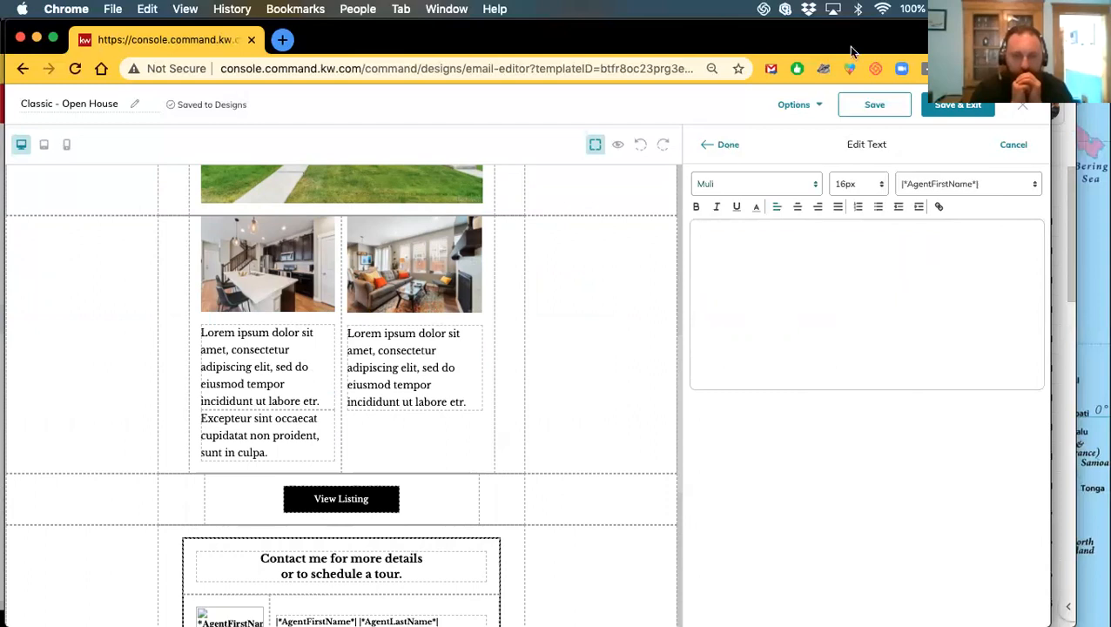
Type 'Hi' and insert the |*ContactFirstName*| merge field after it
left_click(934, 190)
left_click(932, 185)
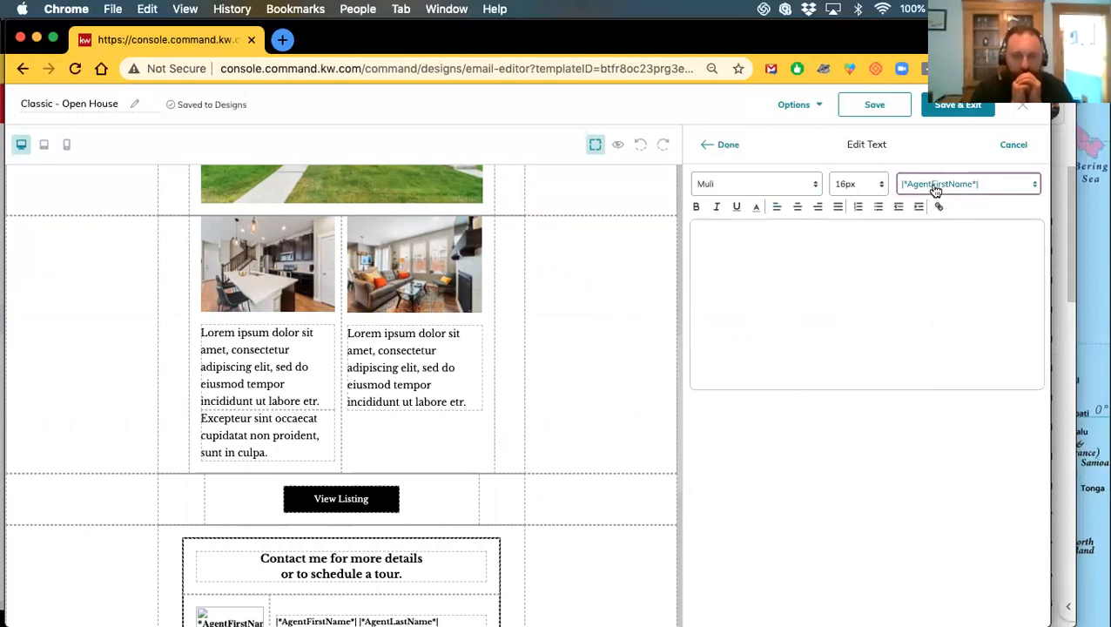
left_click(720, 231)
type("Hi")
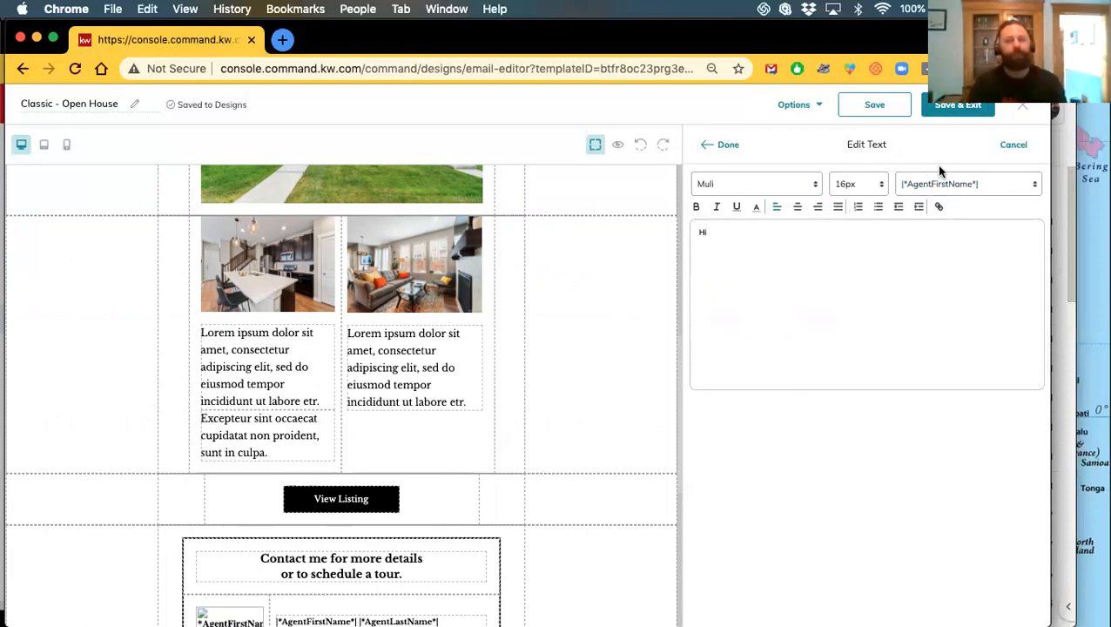
left_click(935, 183)
scroll(939, 330, "down", 3)
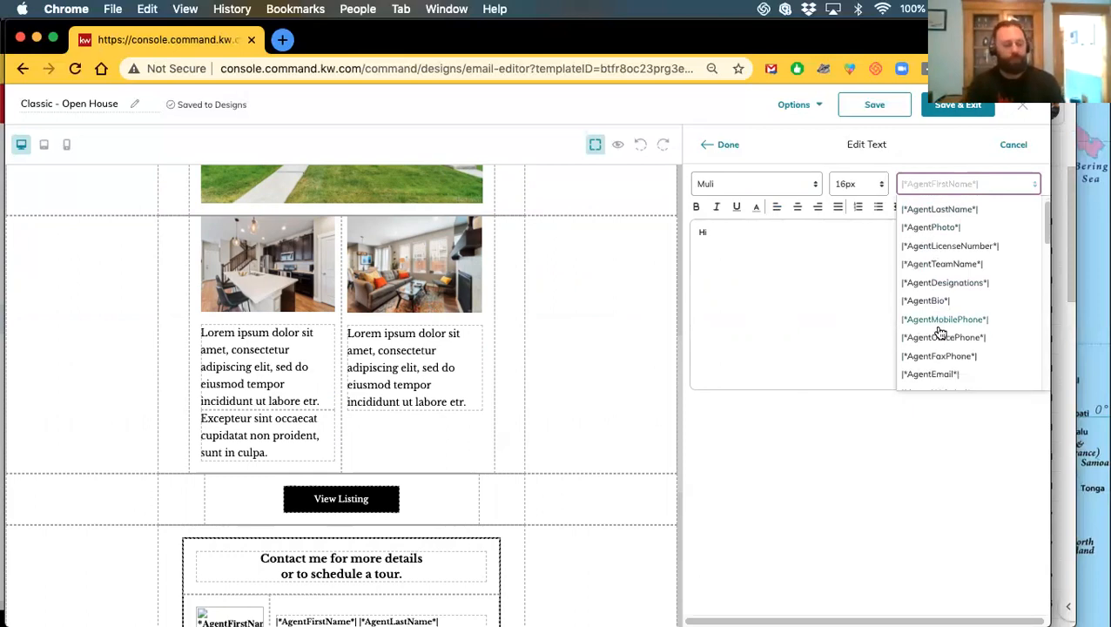
scroll(939, 333, "down", 10)
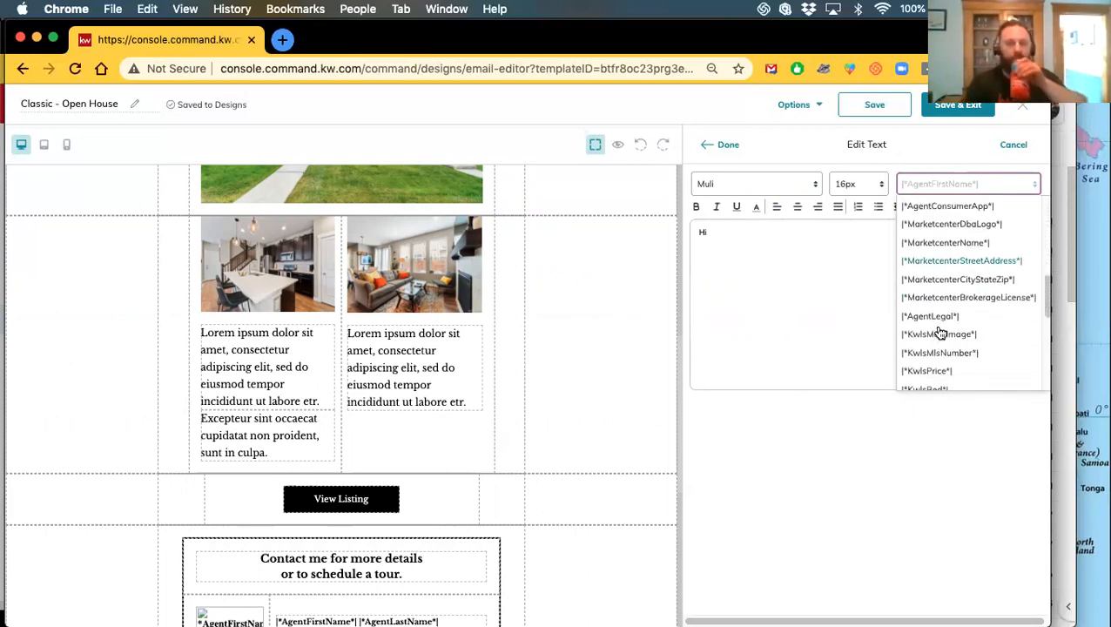
scroll(939, 332, "down", 8)
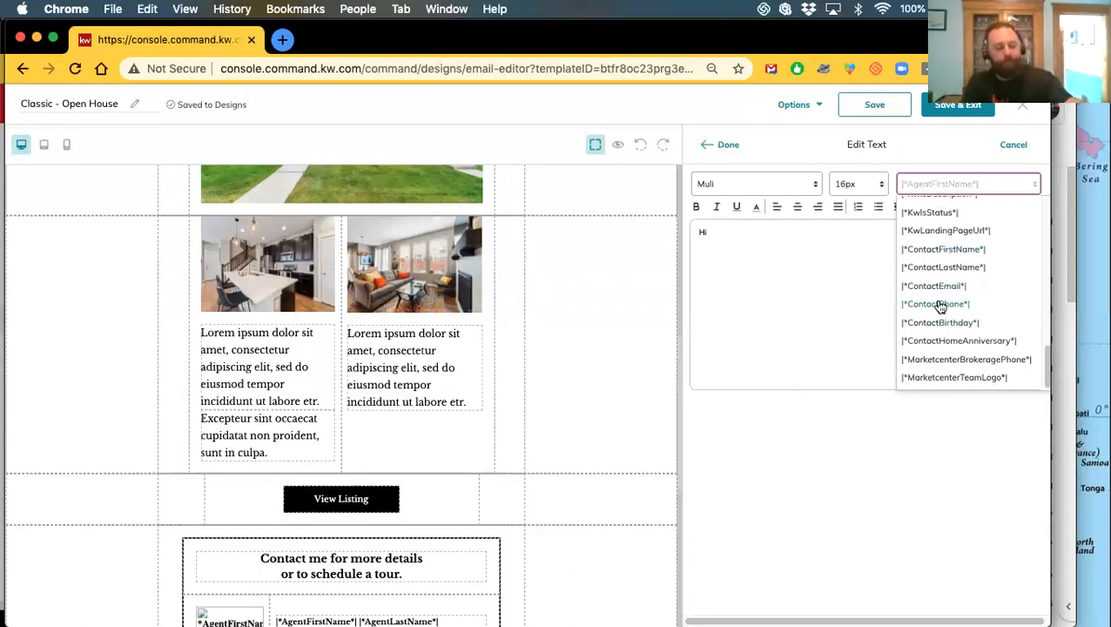
left_click(934, 250)
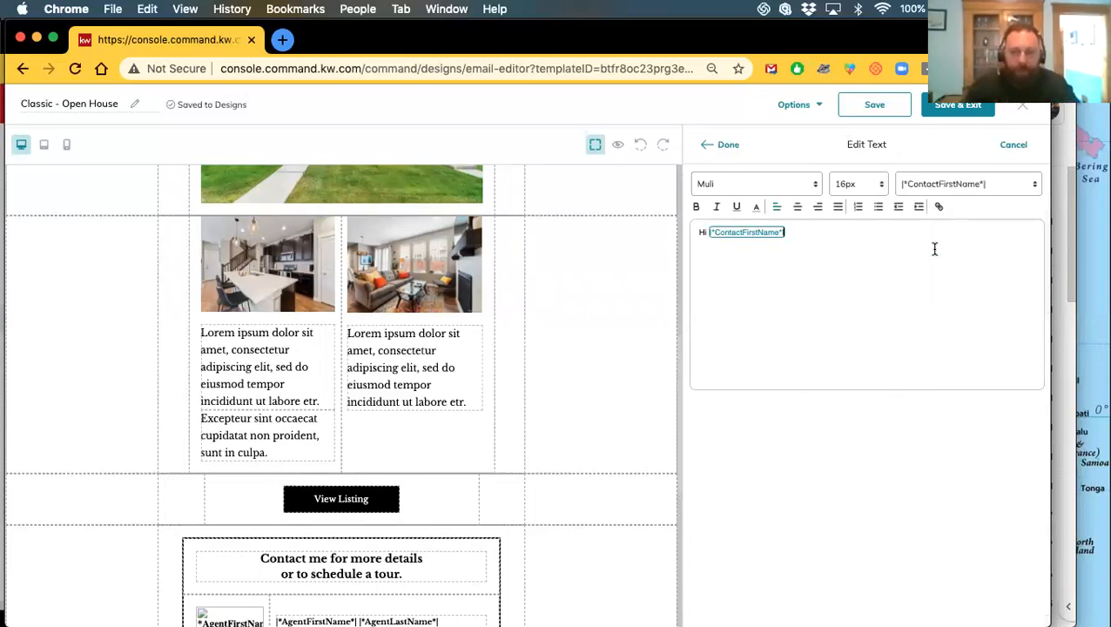
Browse the full list of Agent, Contact and Marketcenter merge fields
left_click(960, 188)
scroll(950, 327, "down", 6)
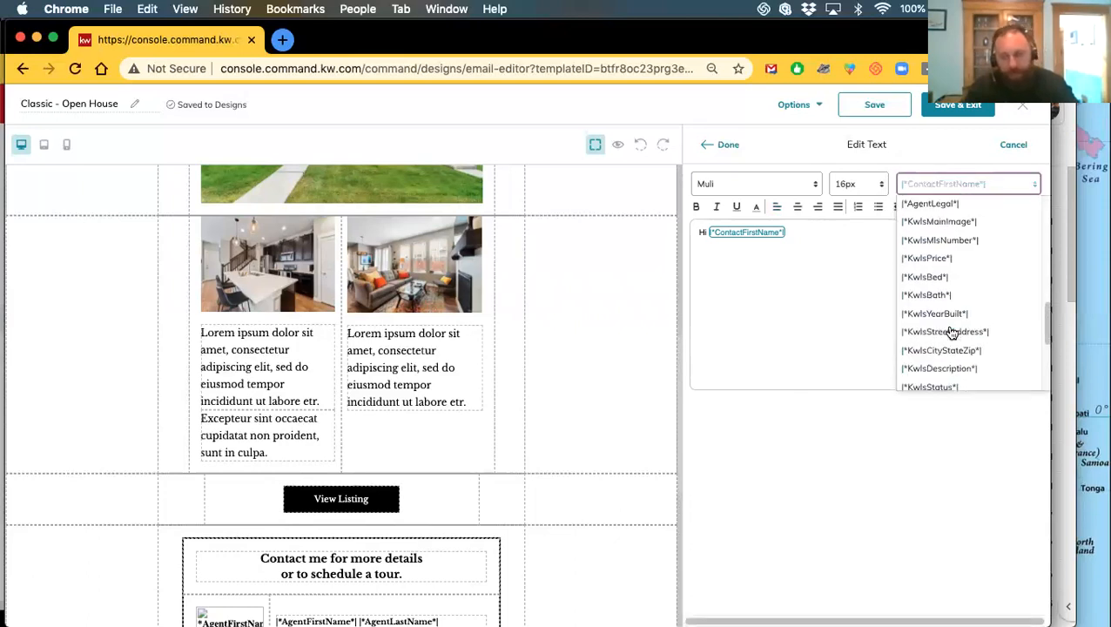
scroll(955, 331, "up", 5)
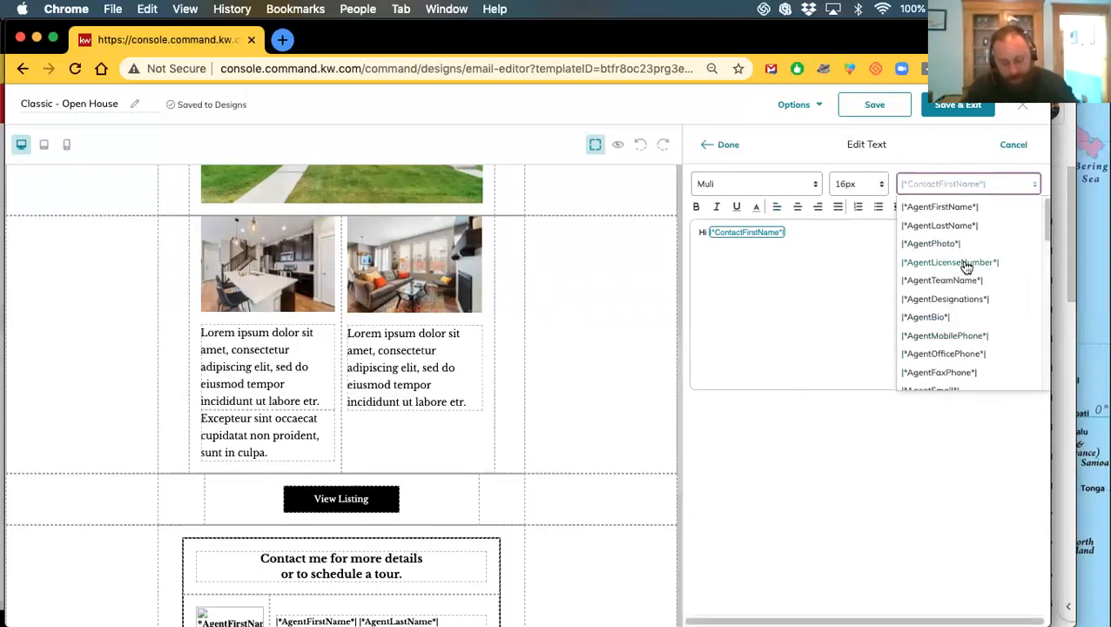
scroll(965, 265, "down", 5)
scroll(991, 287, "down", 2)
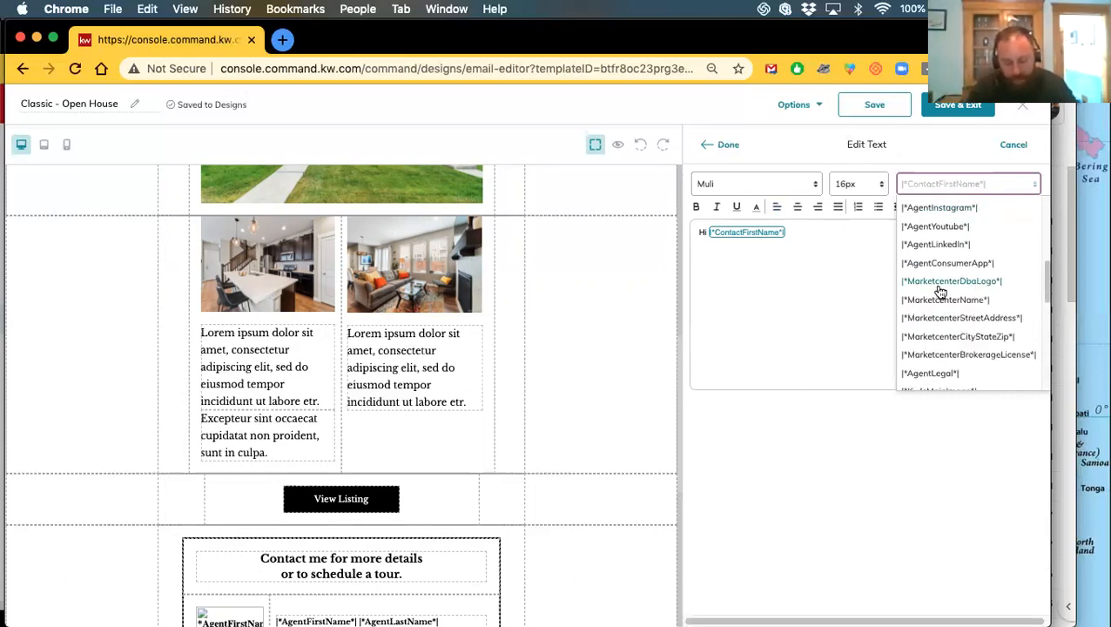
scroll(938, 294, "down", 2)
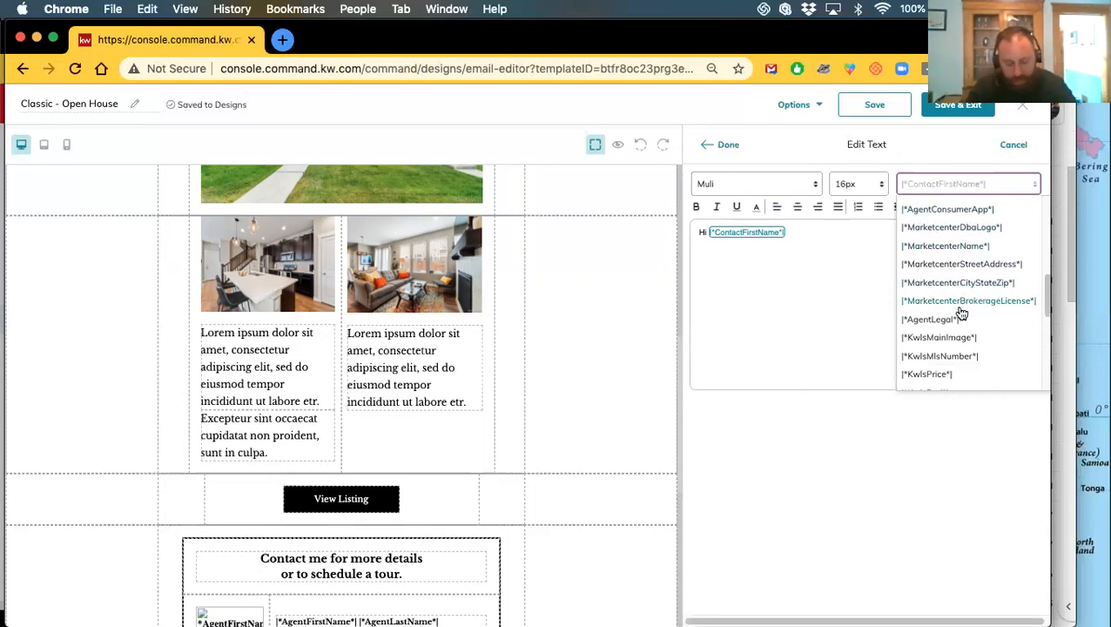
scroll(944, 315, "up", 1)
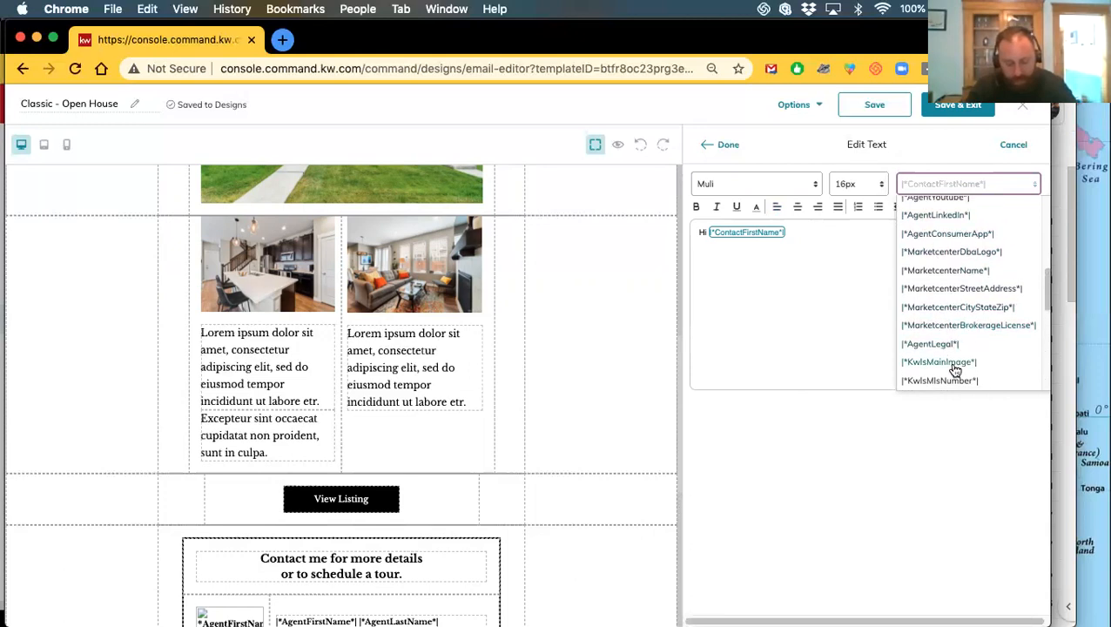
scroll(942, 317, "up", 2)
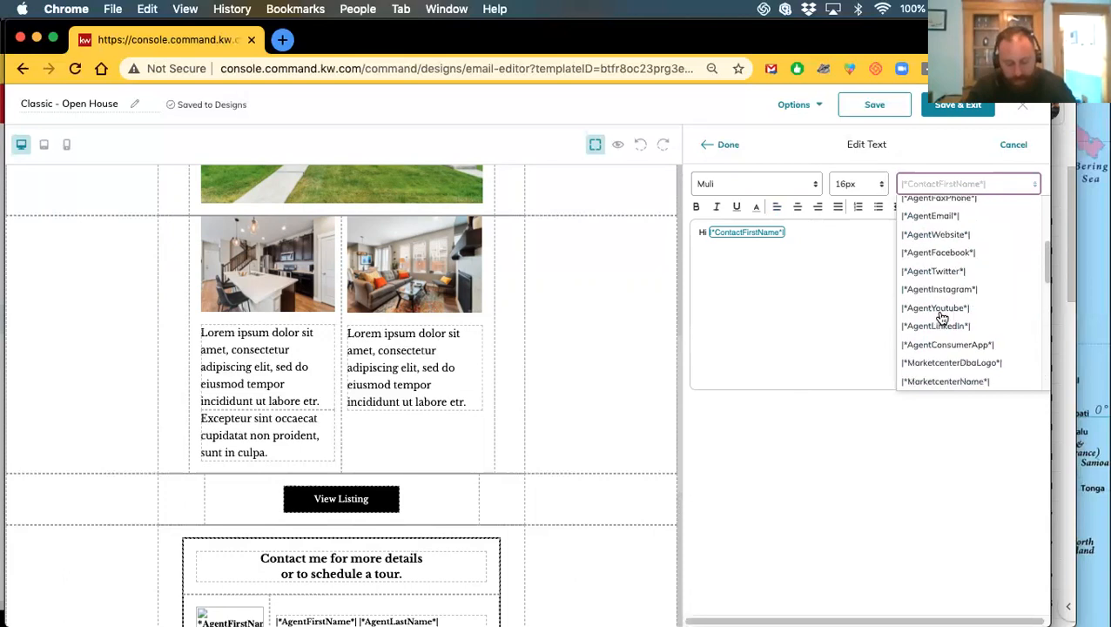
scroll(942, 317, "up", 5)
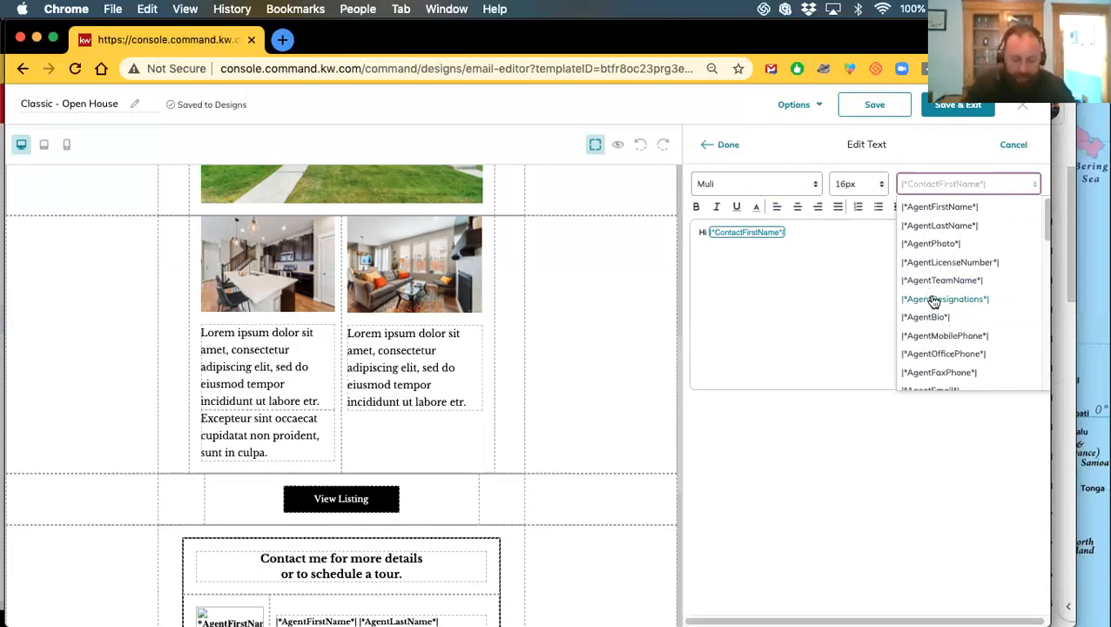
scroll(933, 301, "down", 2)
scroll(956, 370, "down", 5)
scroll(962, 364, "down", 5)
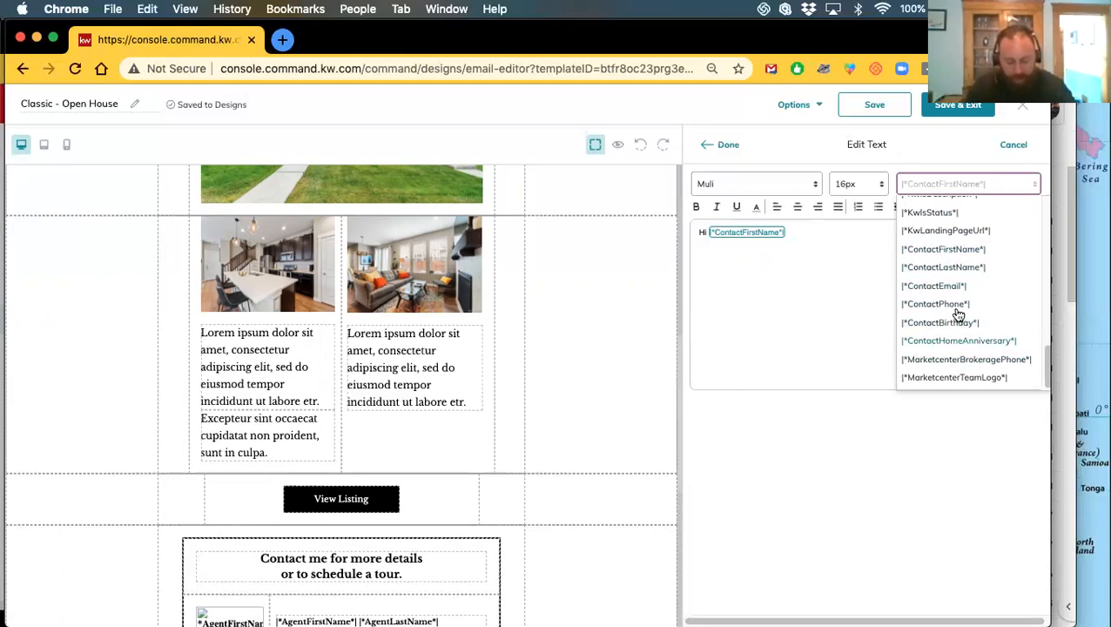
Add the word HELLO on the second line of the greeting
left_click(821, 244)
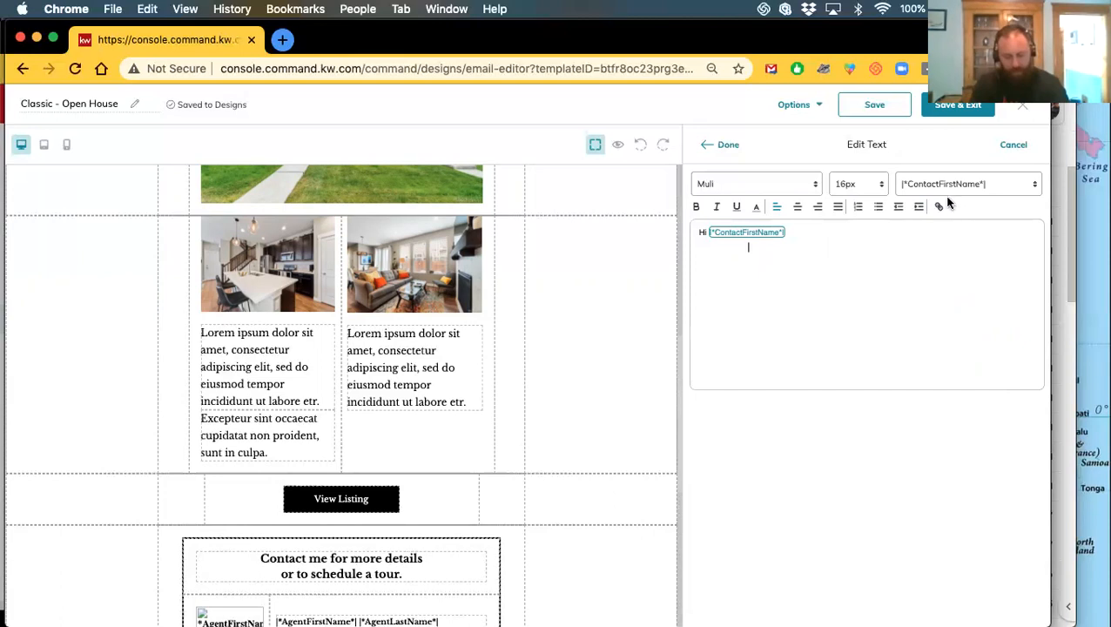
left_click(744, 251)
type("ew")
key("BackSpace")
key("BackSpace")
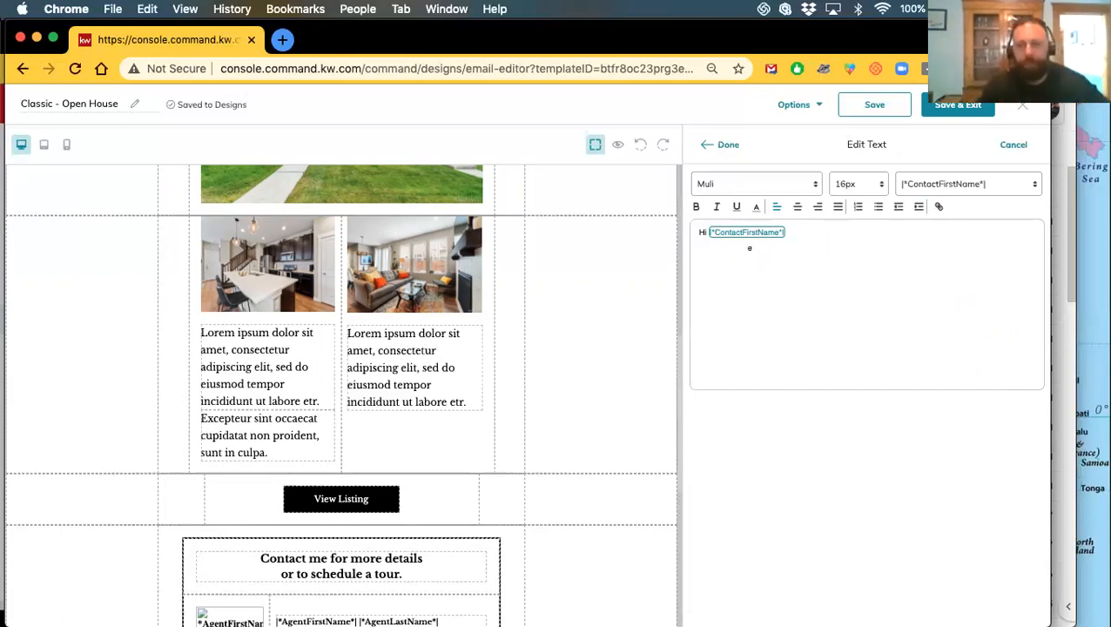
type("HELLO")
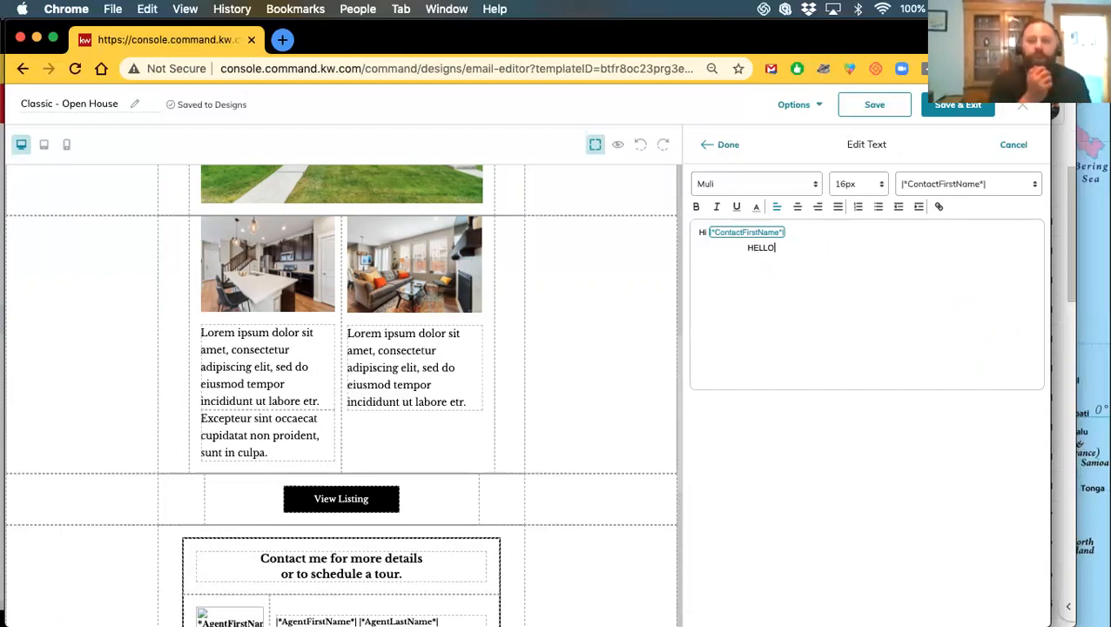
Link HELLO to the agent's website address and finish editing the text
double_click(776, 248)
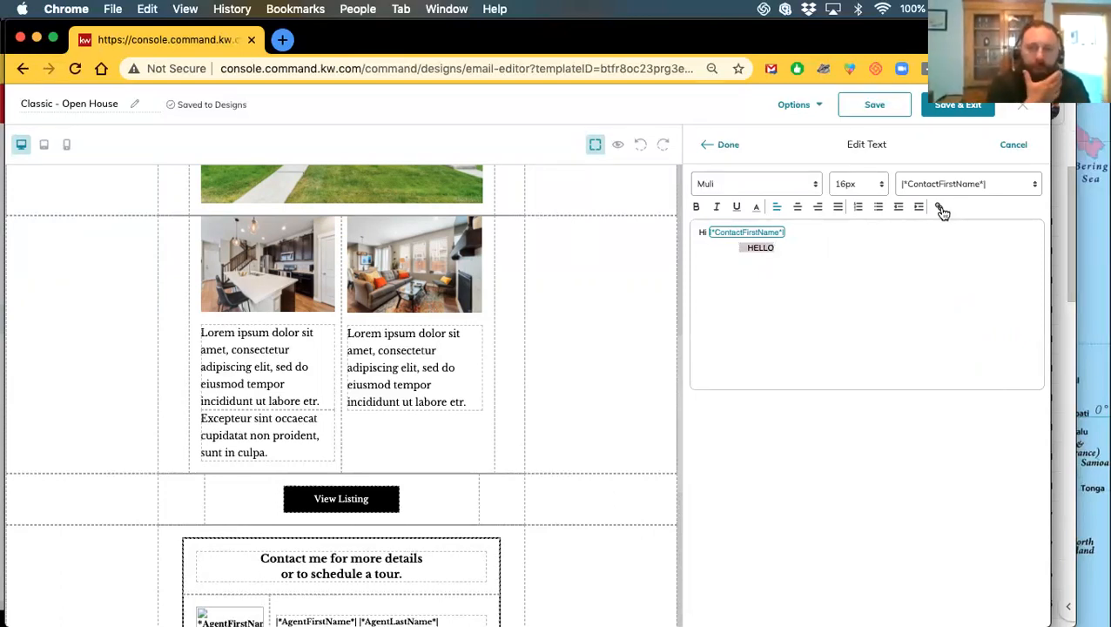
left_click(939, 206)
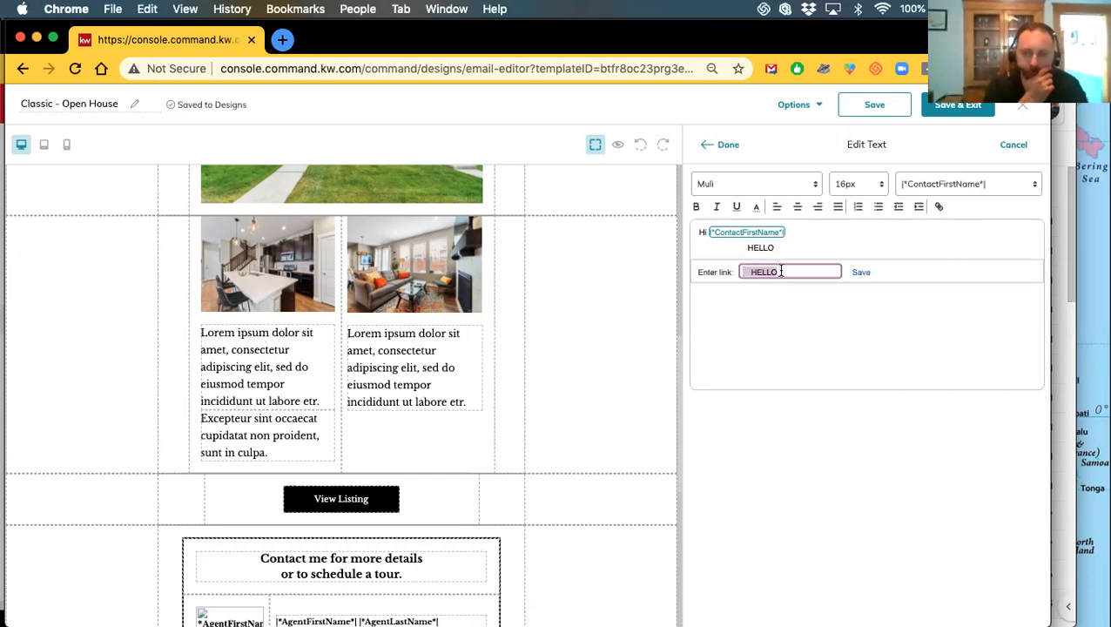
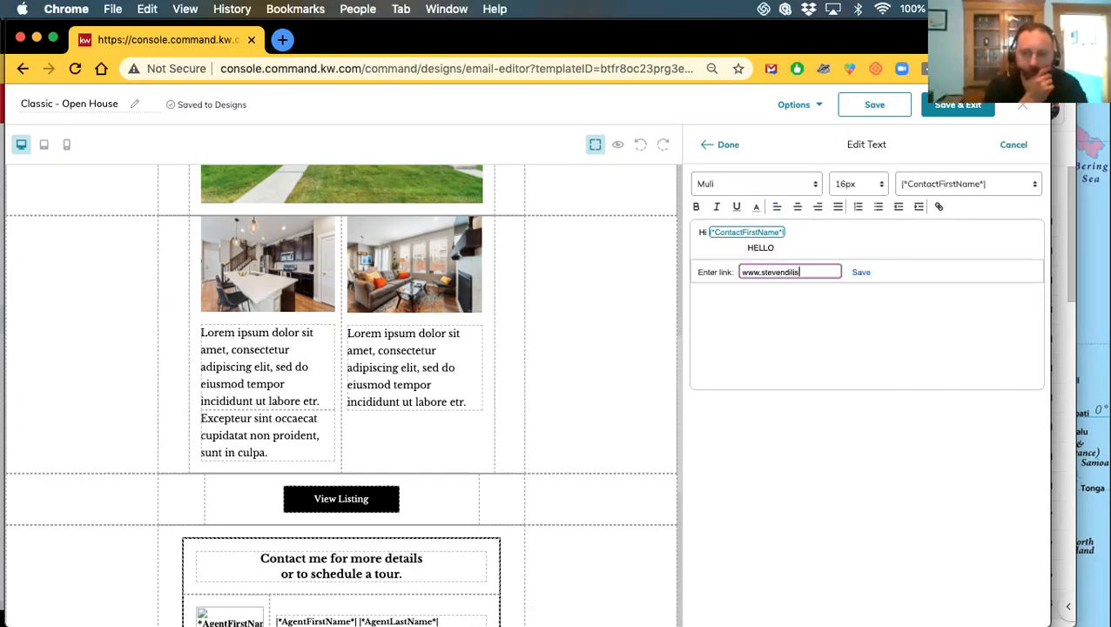
left_click(859, 273)
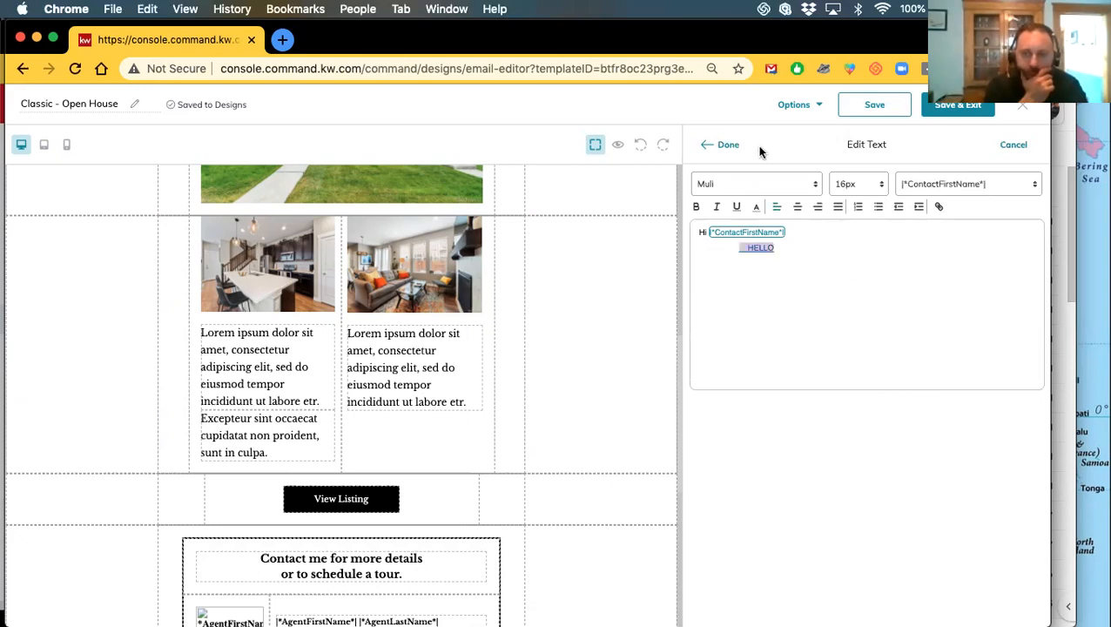
left_click(729, 146)
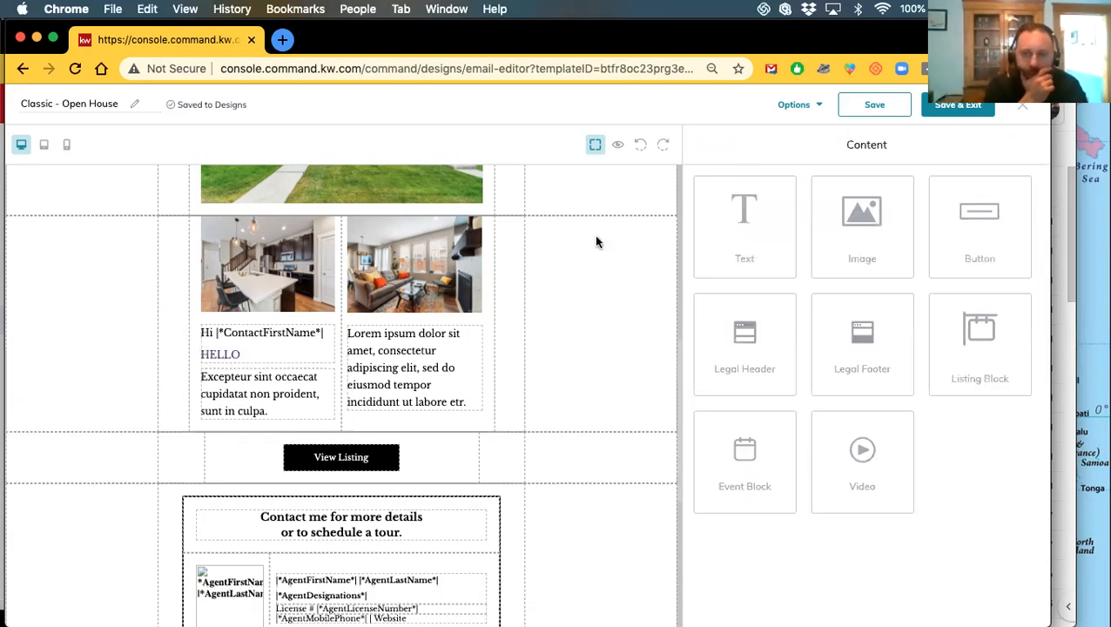
left_click(616, 143)
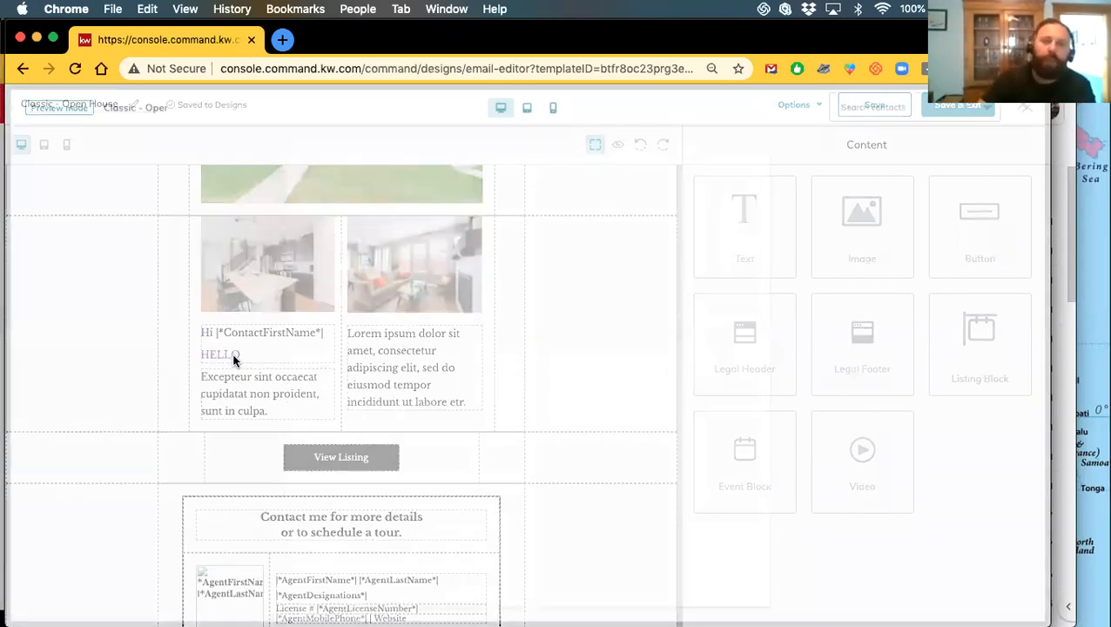
scroll(396, 414, "down", 5)
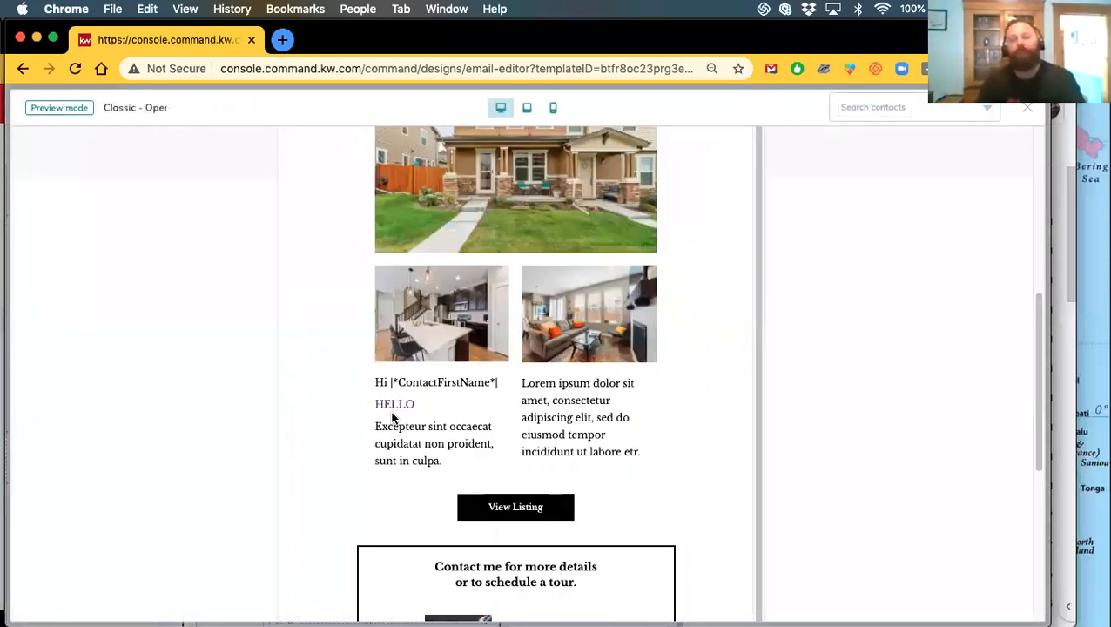
scroll(387, 407, "down", 5)
scroll(397, 433, "up", 5)
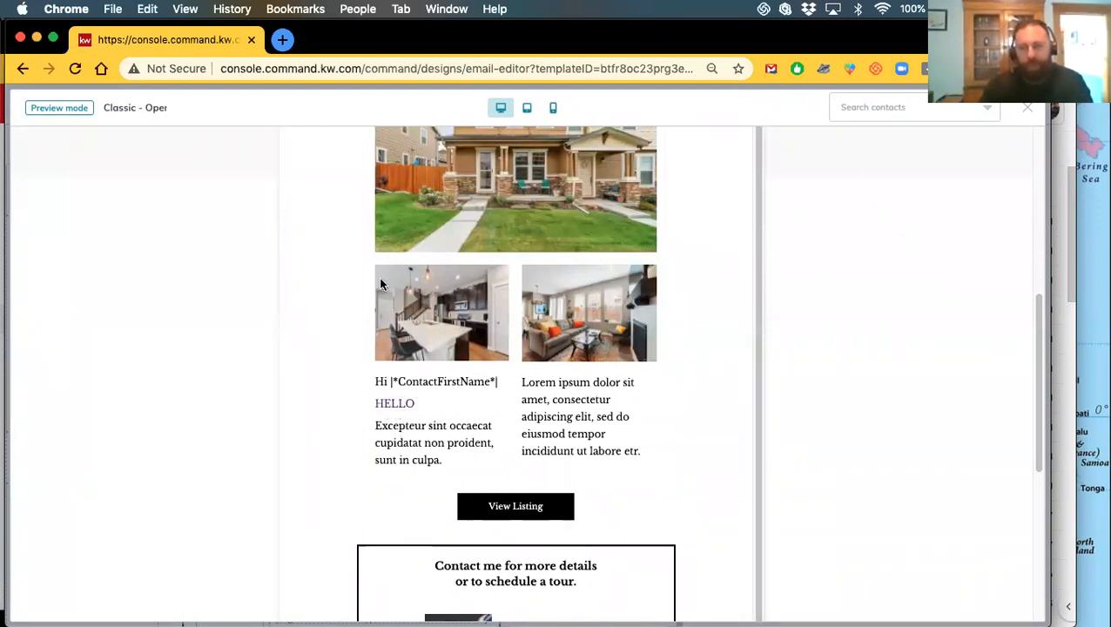
left_click(1028, 112)
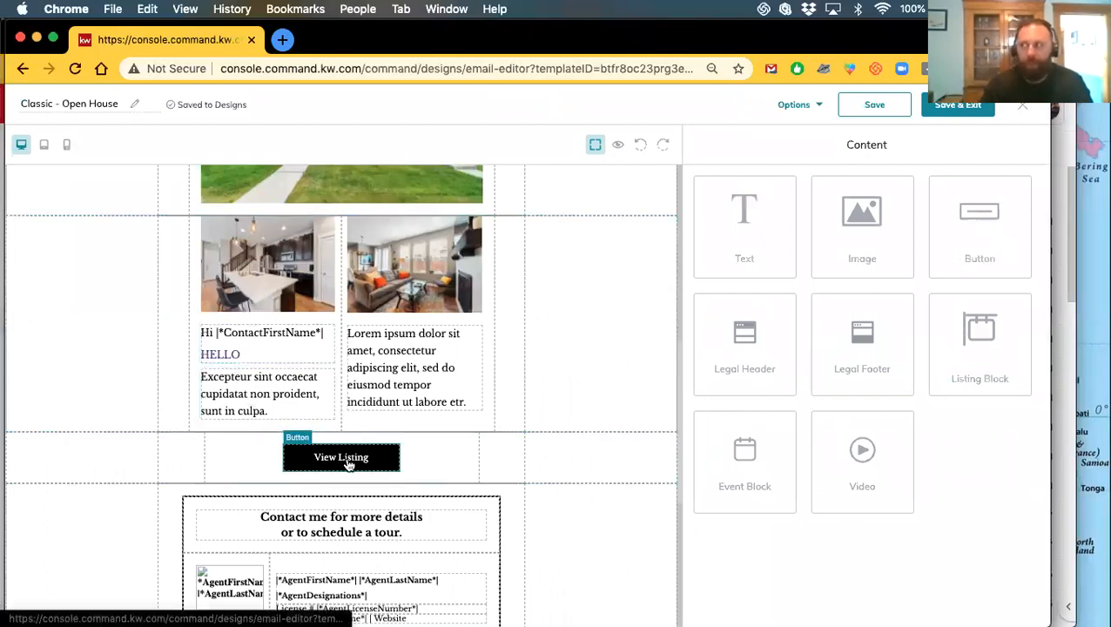
left_click(619, 147)
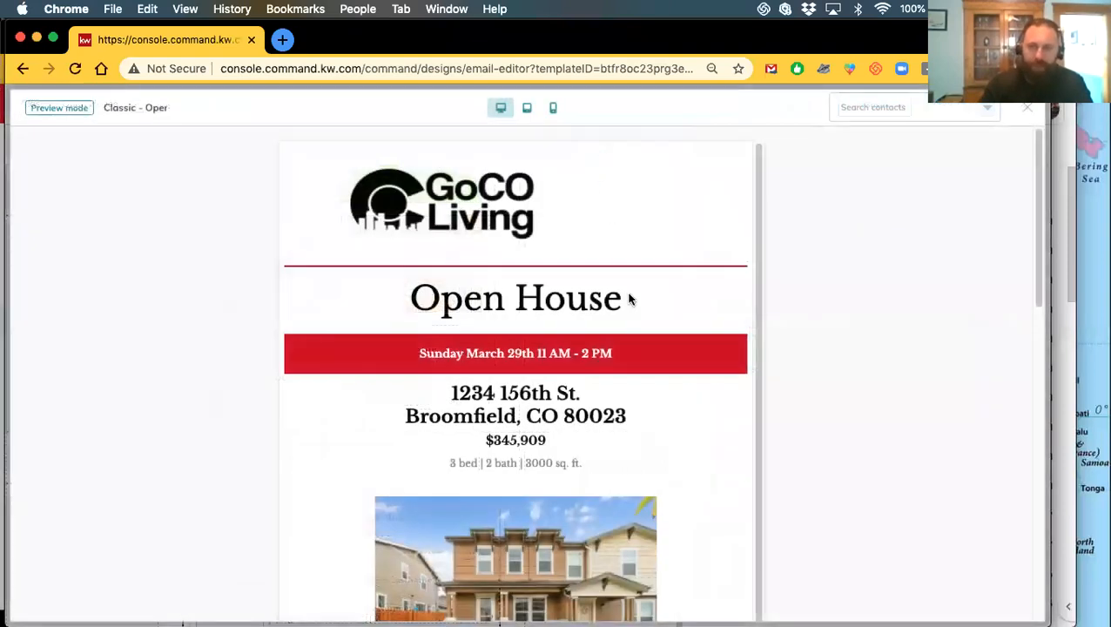
scroll(606, 353, "down", 3)
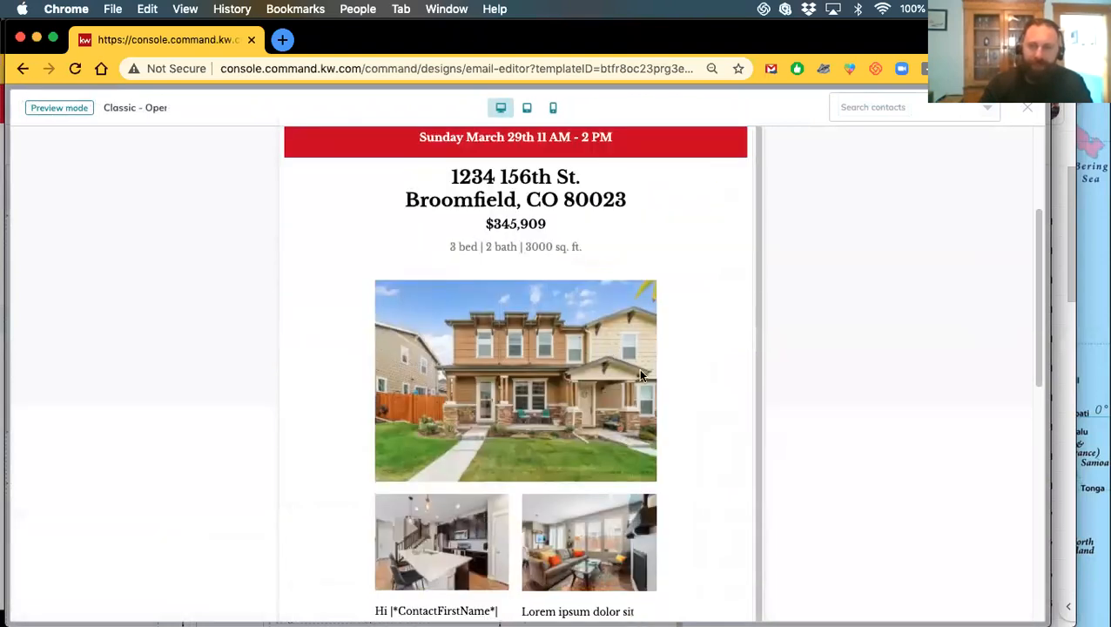
scroll(638, 370, "down", 4)
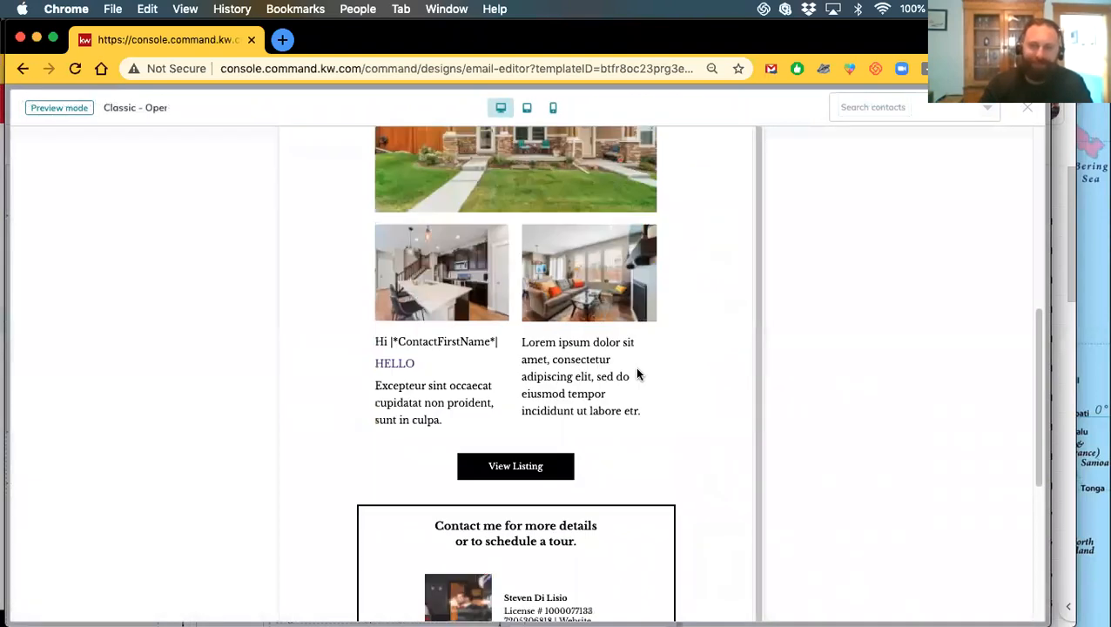
left_click(1028, 109)
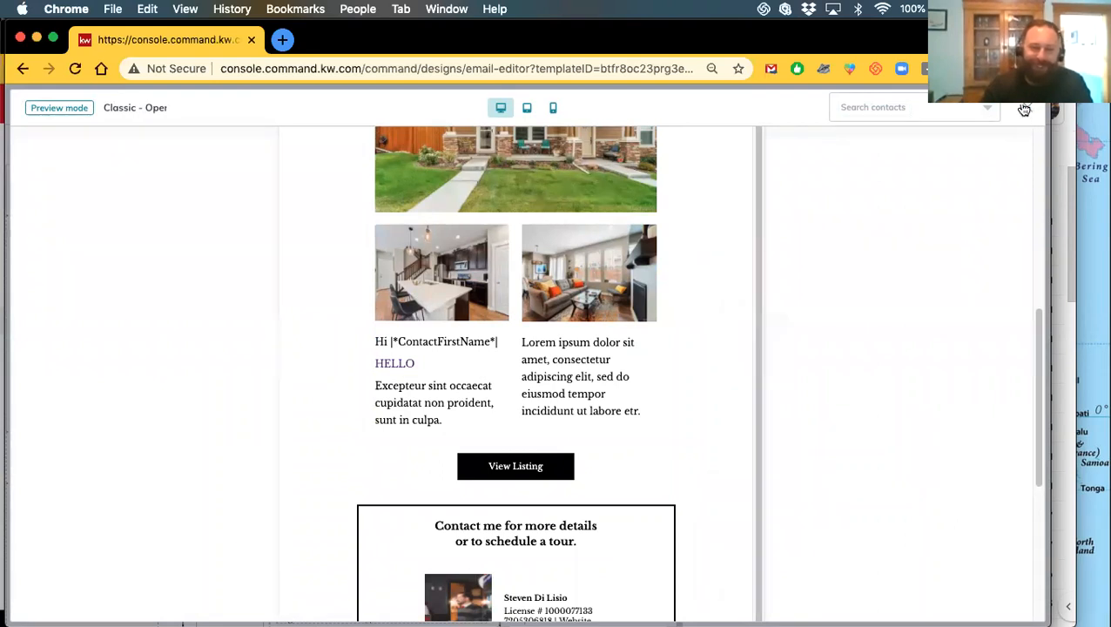
left_click(1024, 108)
Make the living-room photo link to the agent's website URL as a web address
scroll(537, 350, "up", 3)
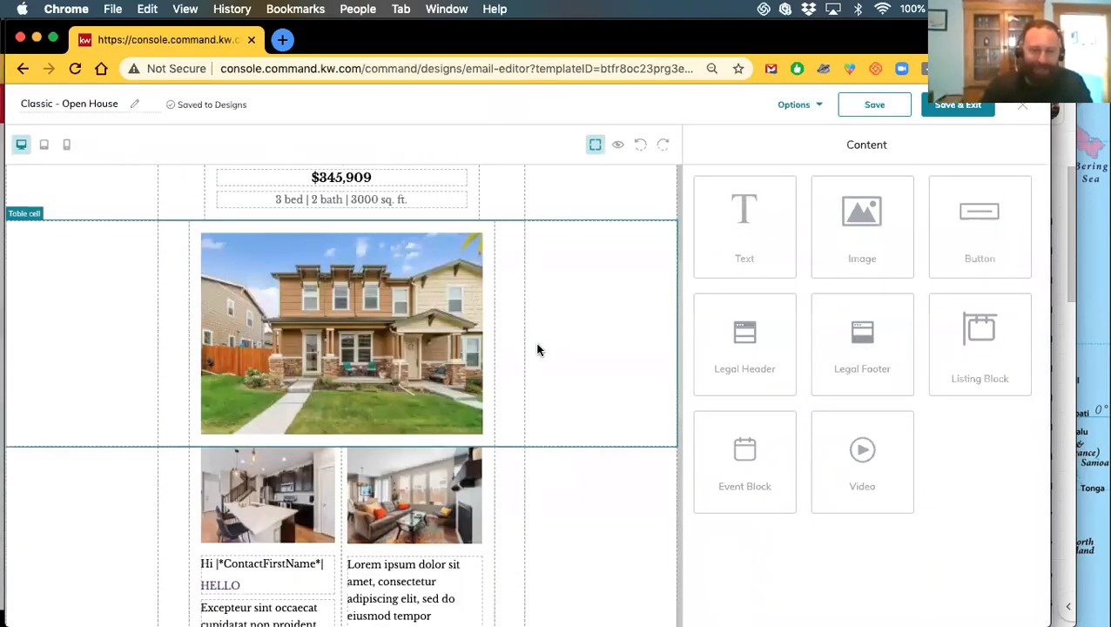
scroll(537, 350, "down", 2)
left_click(403, 352)
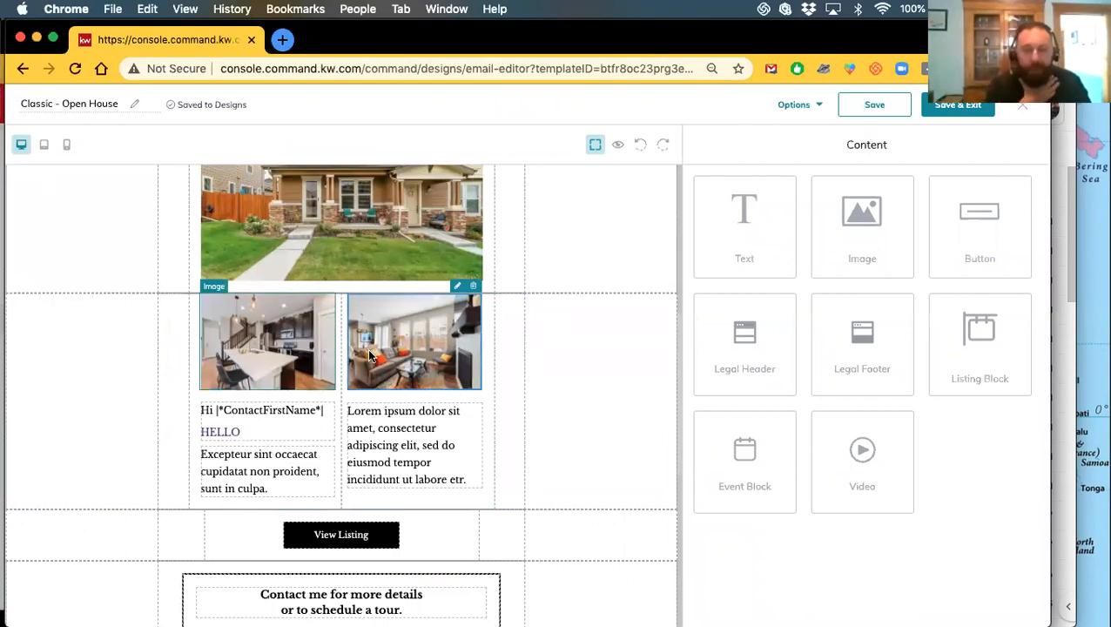
left_click(431, 358)
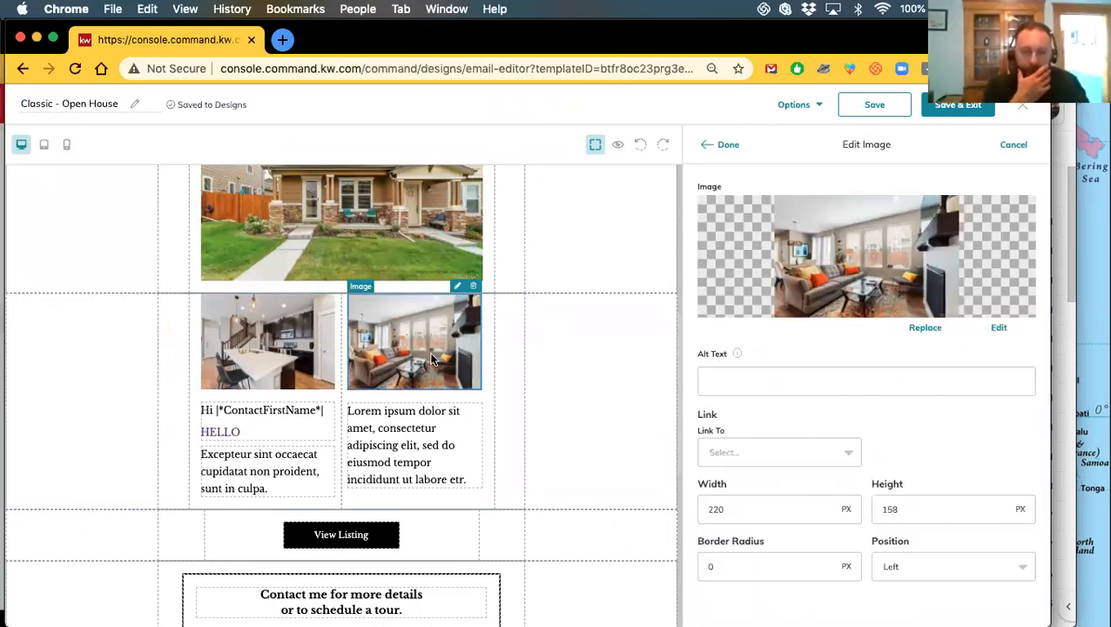
left_click(772, 463)
left_click(739, 541)
left_click(906, 448)
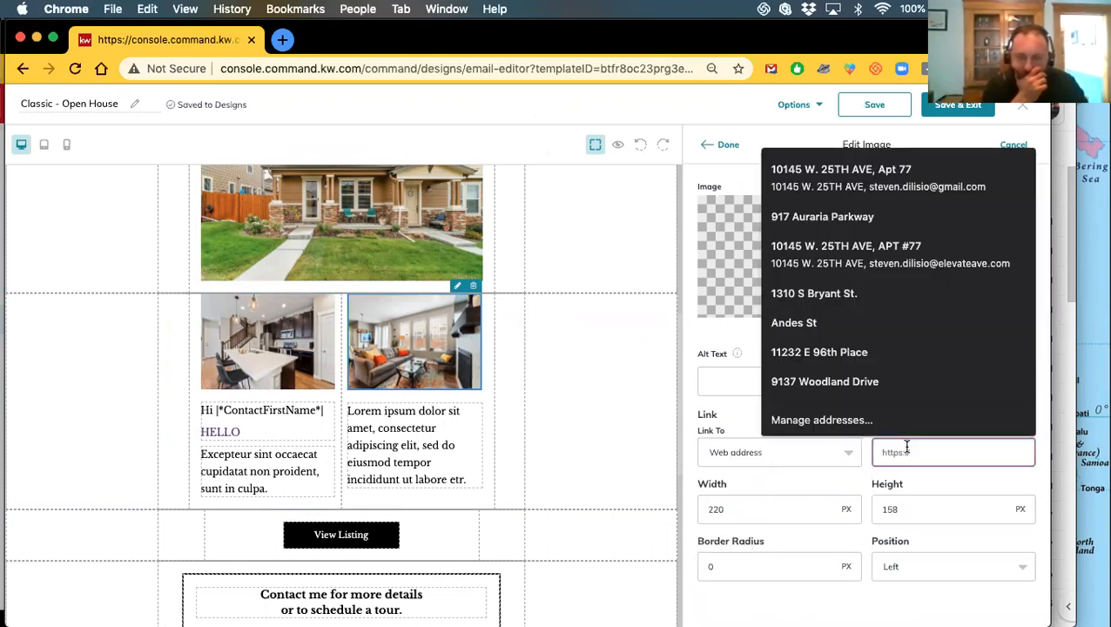
type("https://www.stevendilisio.")
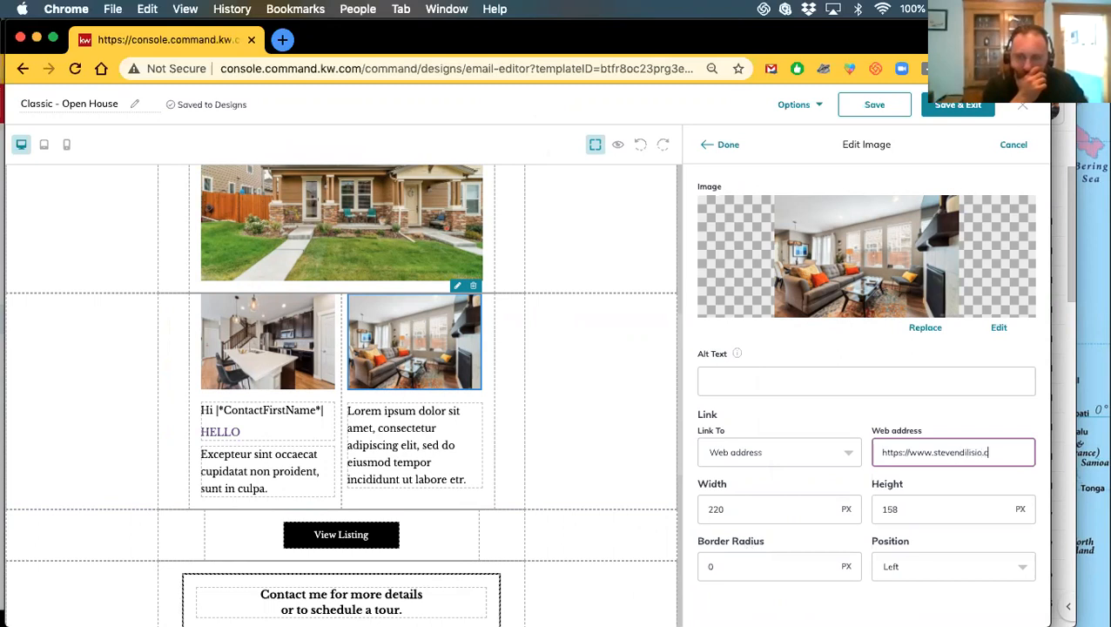
type("com")
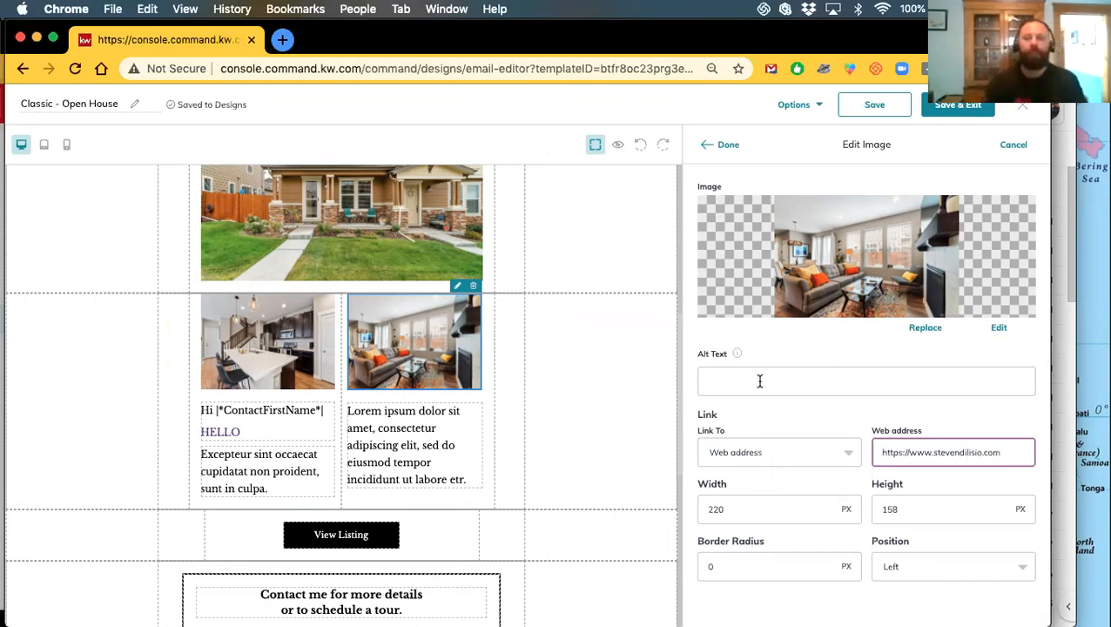
left_click(726, 145)
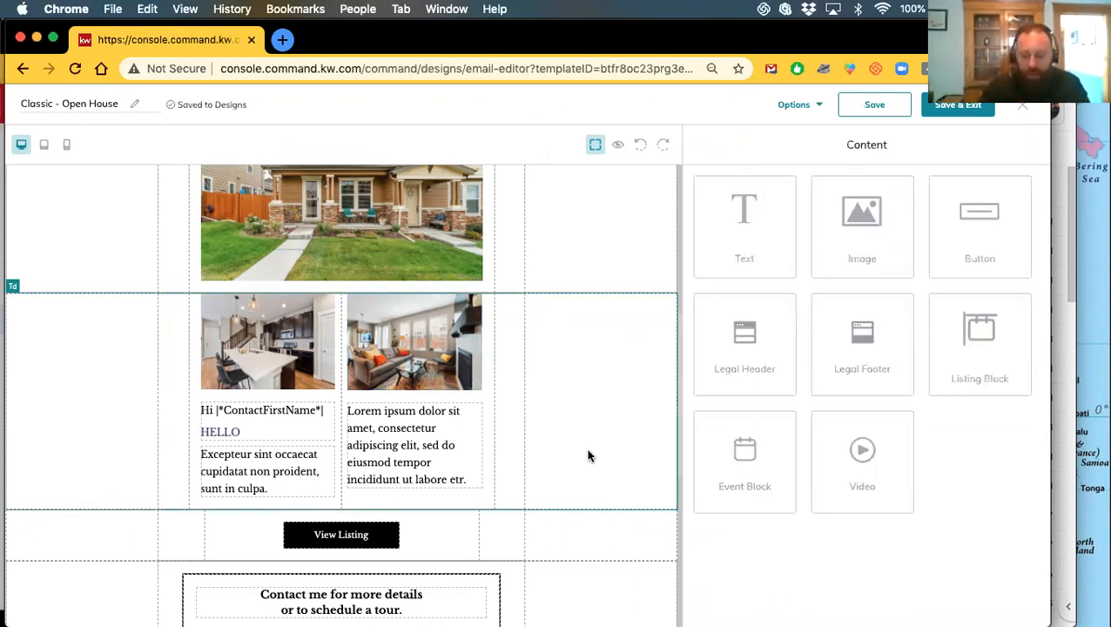
Select the whole 'Excepteur sint occaecat…' paragraph and colour it light green
scroll(580, 445, "down", 3)
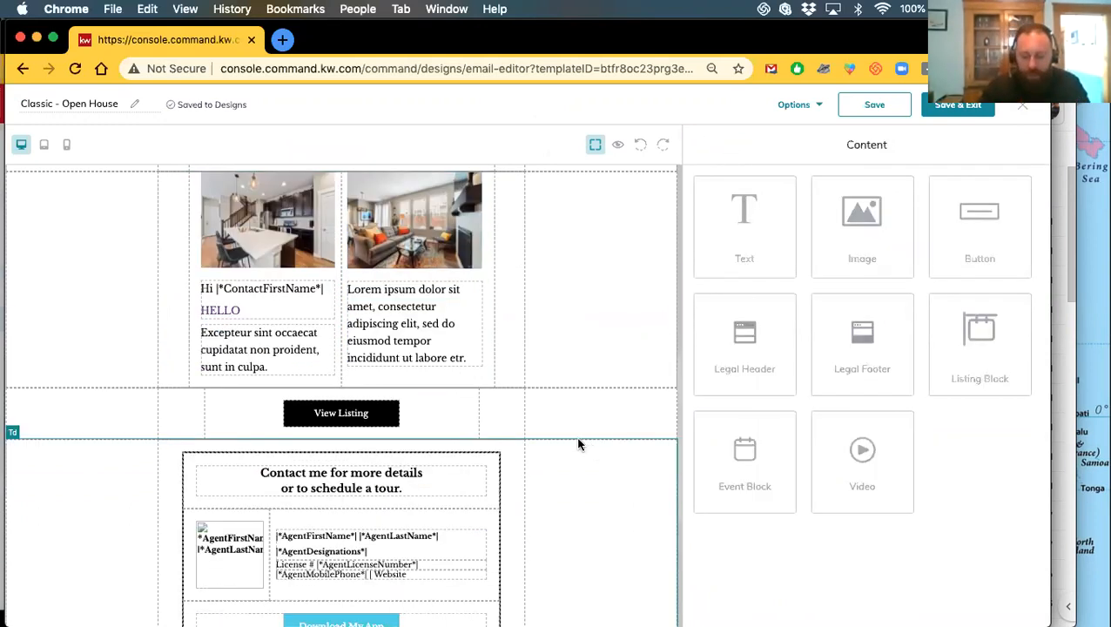
left_click(275, 352)
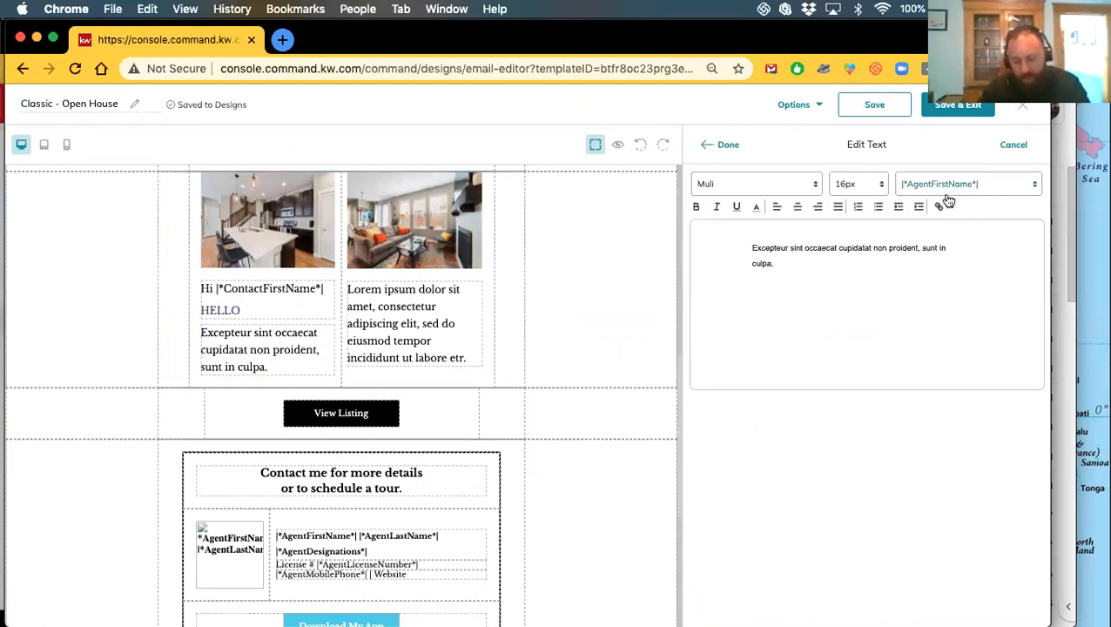
left_click(757, 208)
left_click(756, 208)
left_click(757, 208)
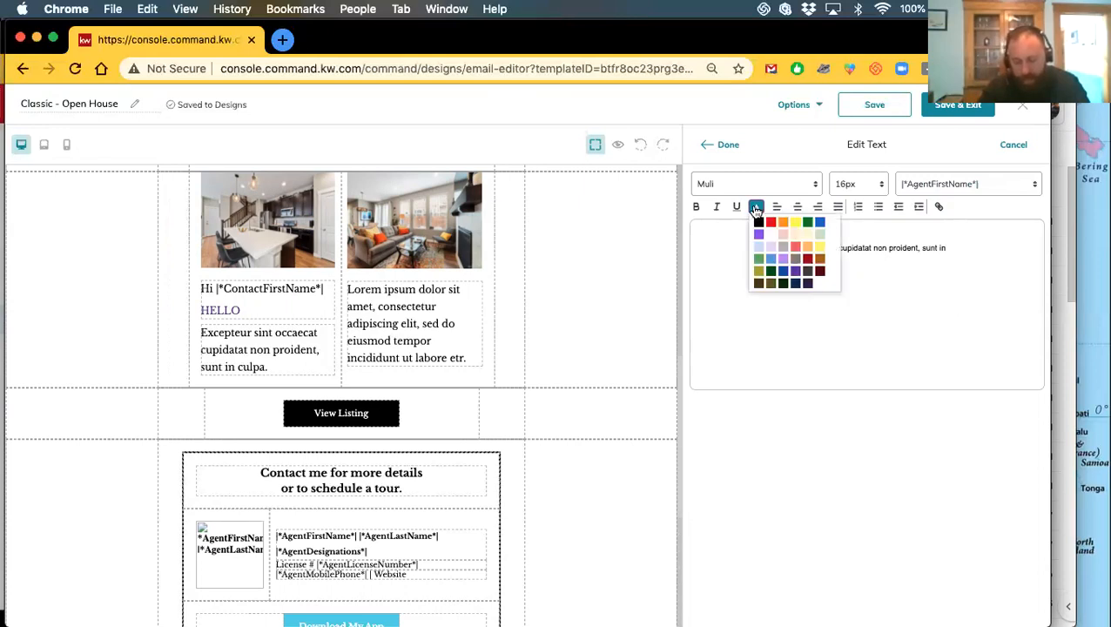
left_click(756, 209)
left_click_drag(746, 248, 776, 262)
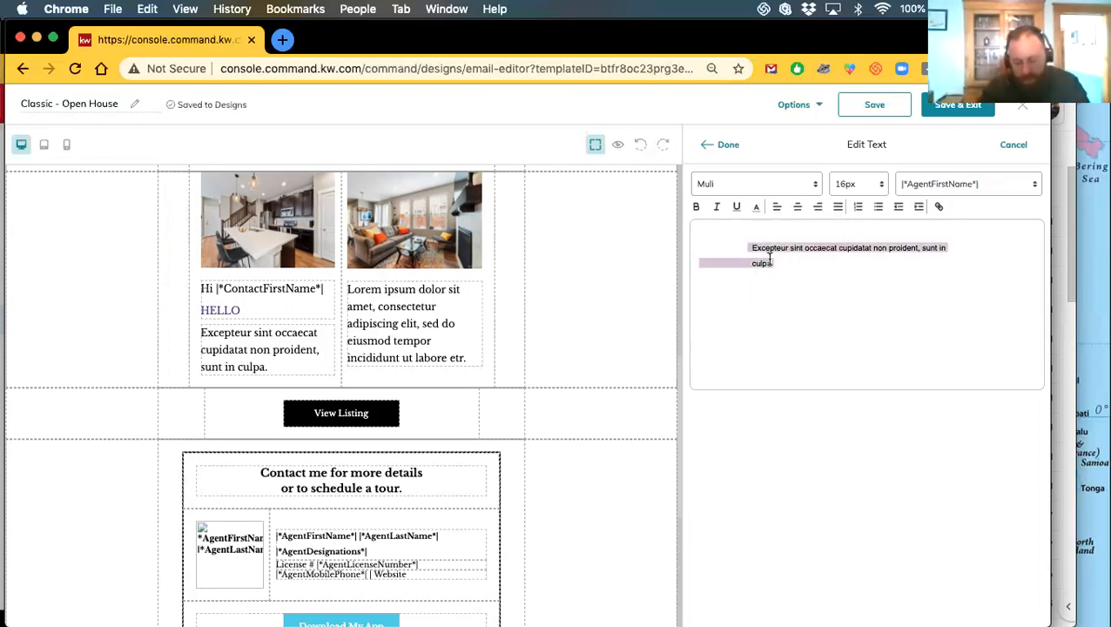
left_click(756, 210)
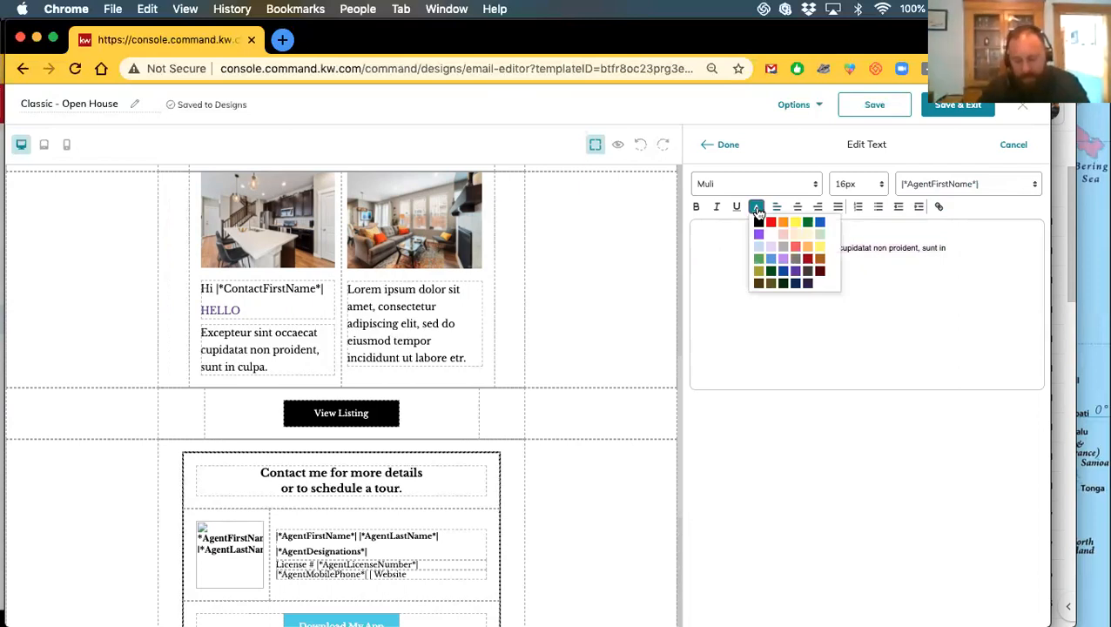
left_click(782, 277)
left_click_drag(781, 276, 733, 244)
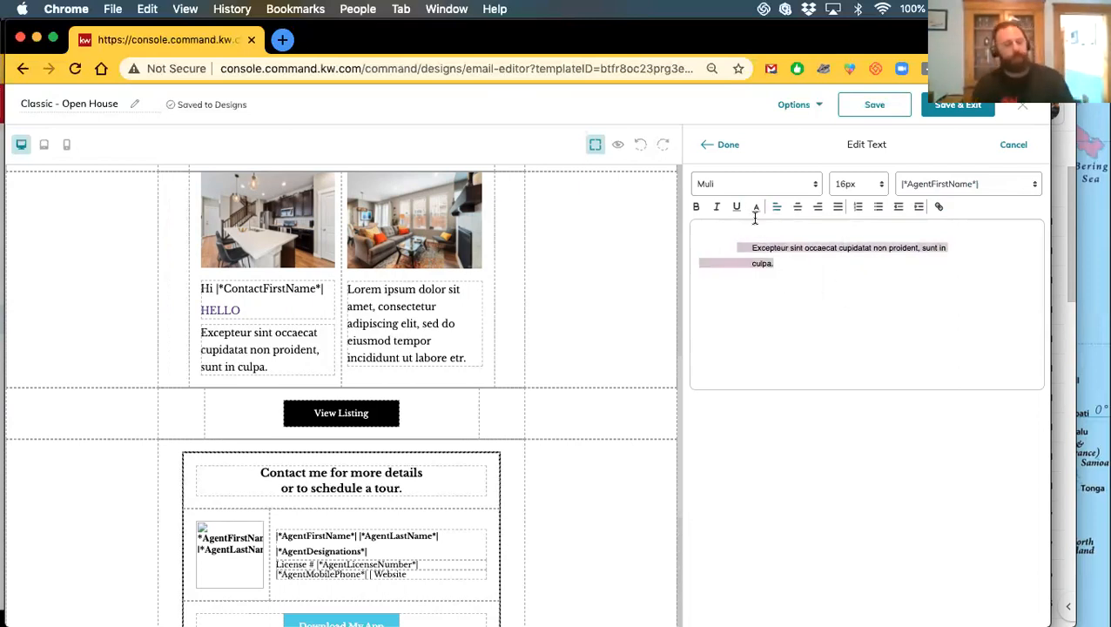
left_click(756, 209)
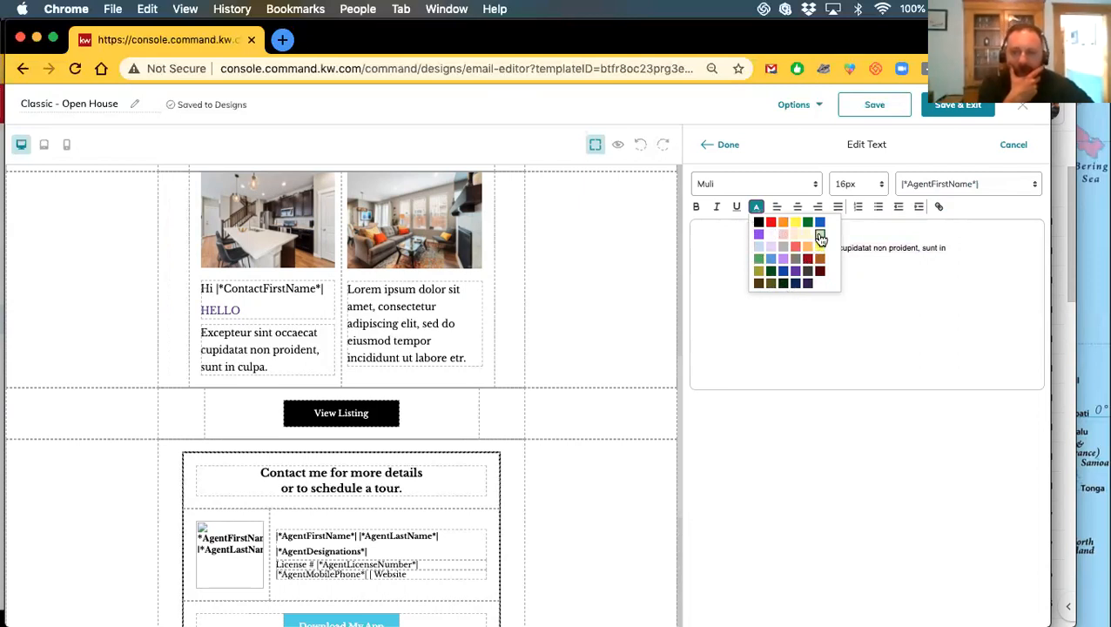
left_click(762, 263)
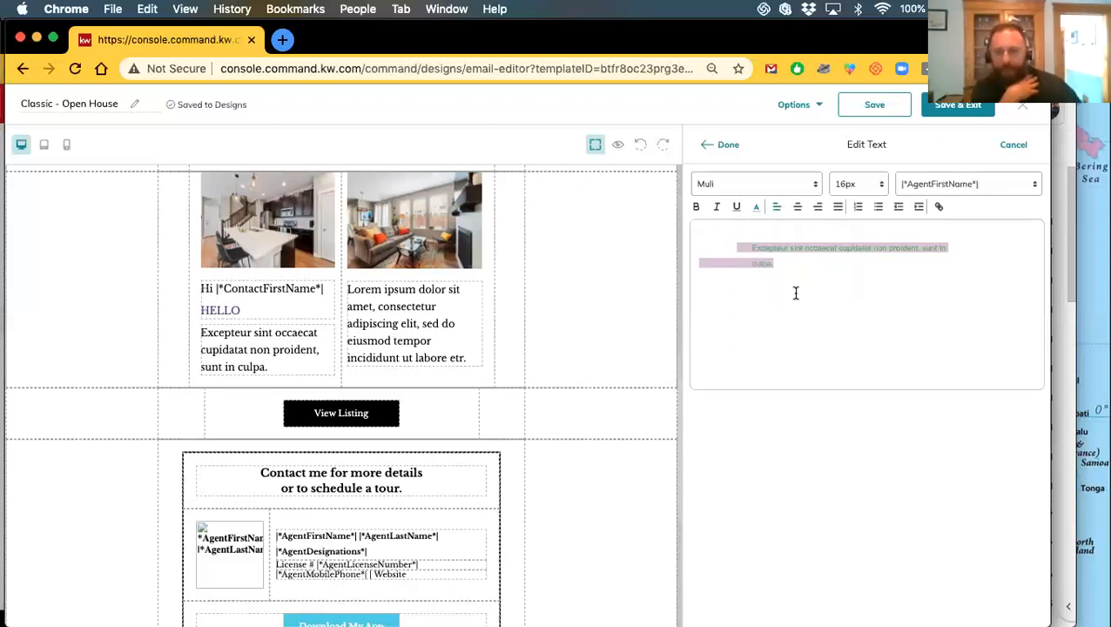
left_click(717, 145)
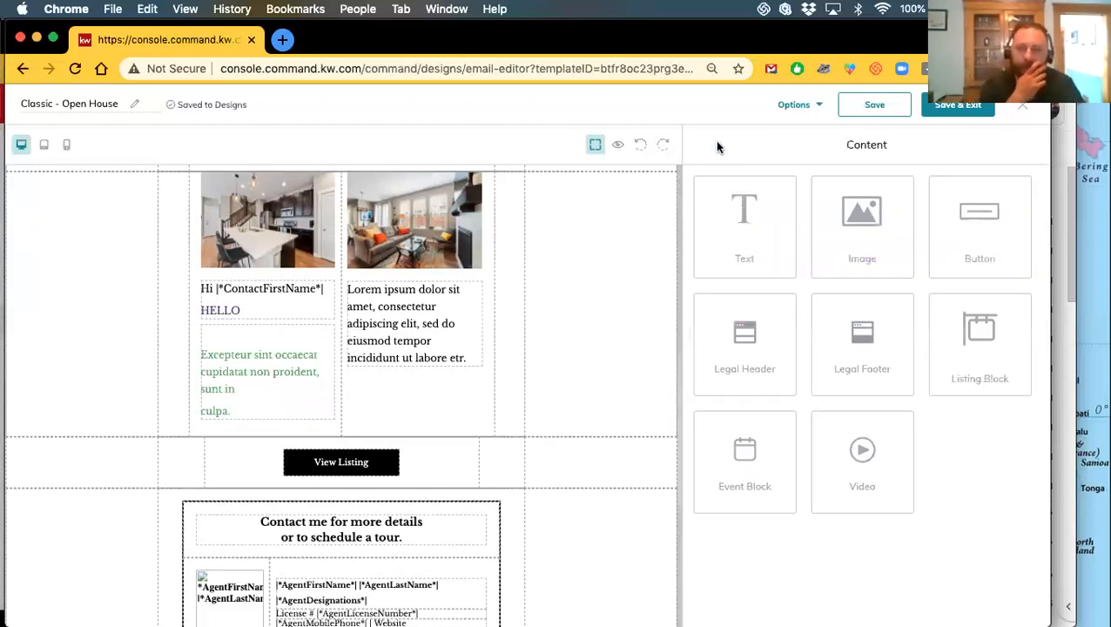
Open the settings of the View Listing button
scroll(567, 307, "down", 3)
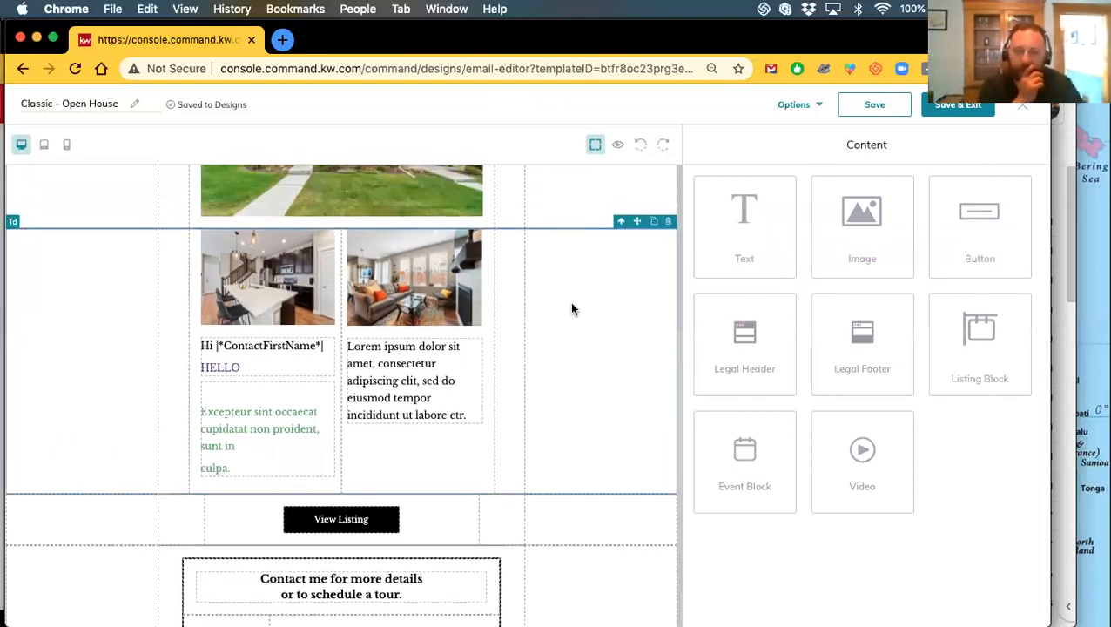
scroll(570, 340, "up", 3)
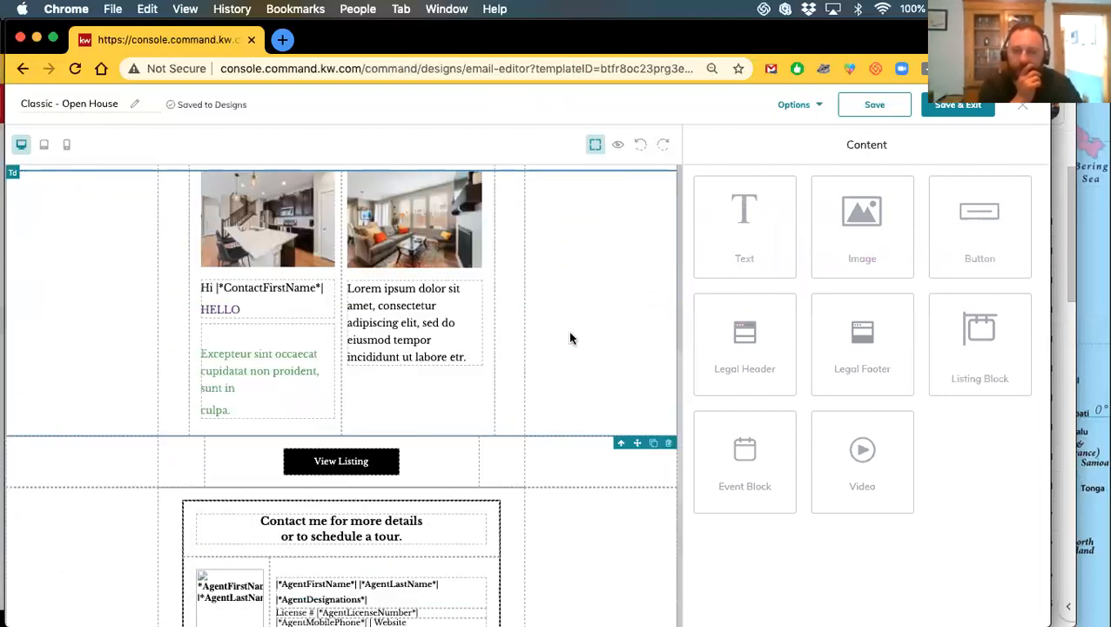
scroll(570, 362, "up", 5)
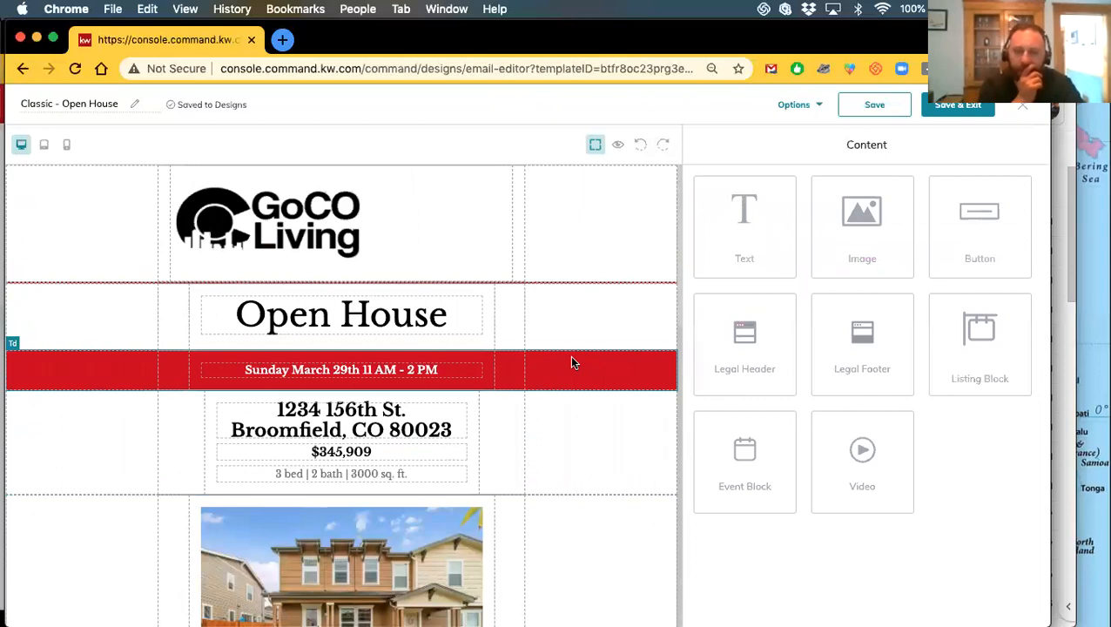
scroll(571, 361, "down", 2)
scroll(570, 362, "down", 3)
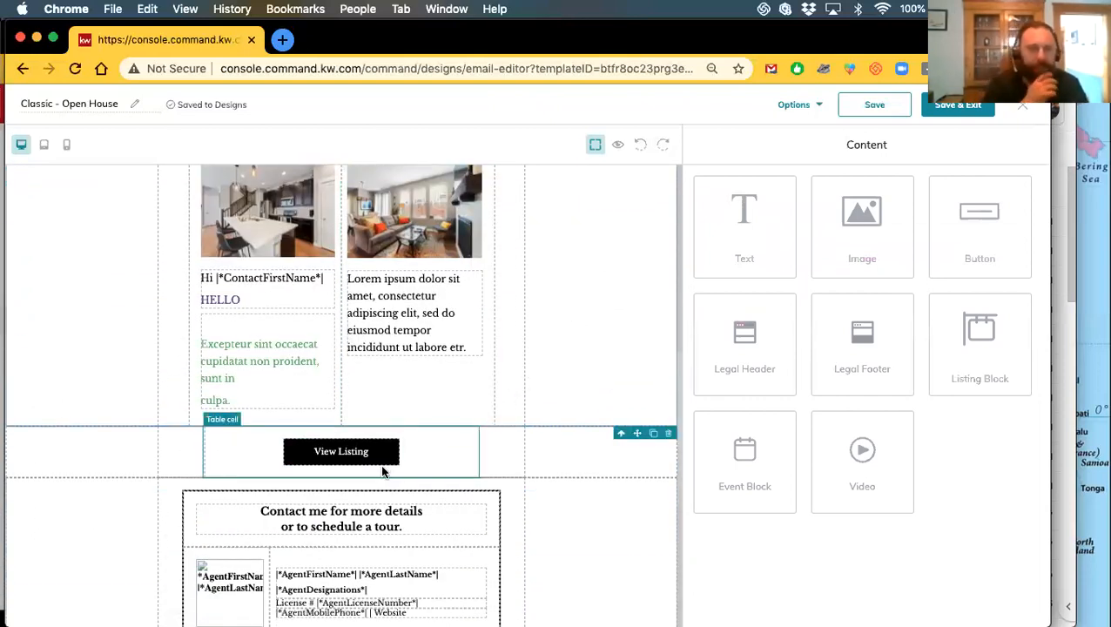
left_click(384, 455)
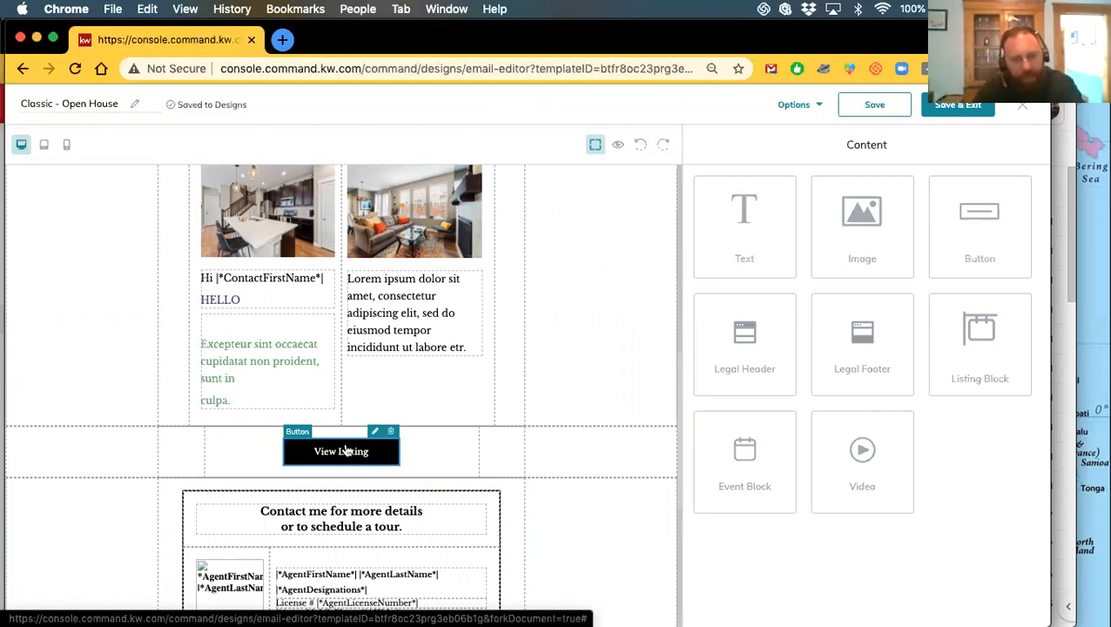
left_click(375, 435)
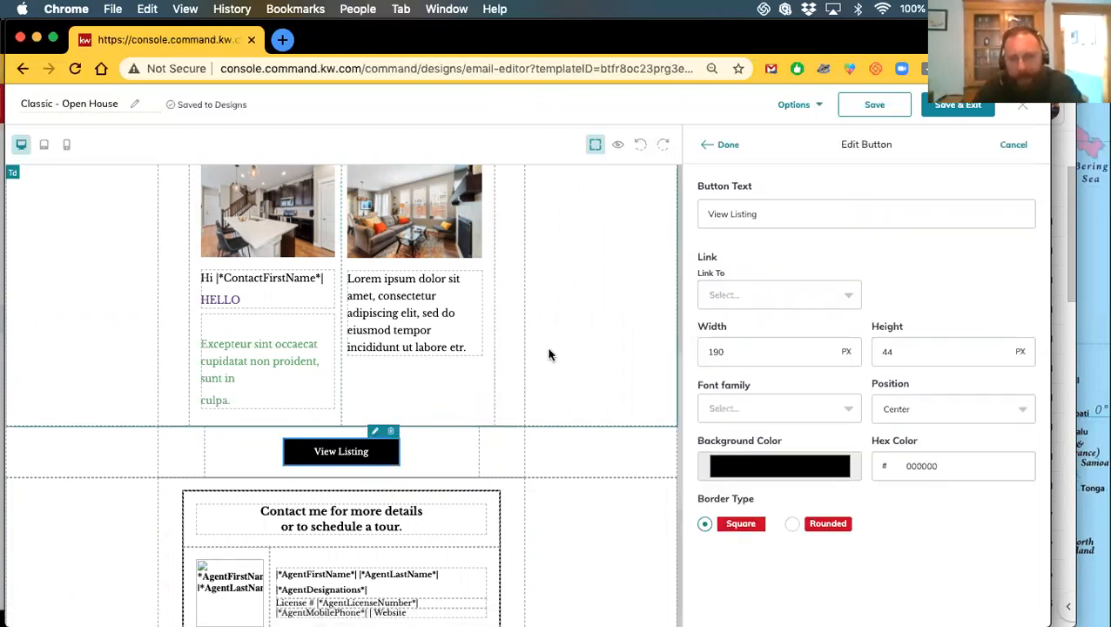
Look over the button settings and open a new blank browser tab
scroll(509, 369, "down", 2)
scroll(518, 384, "up", 5)
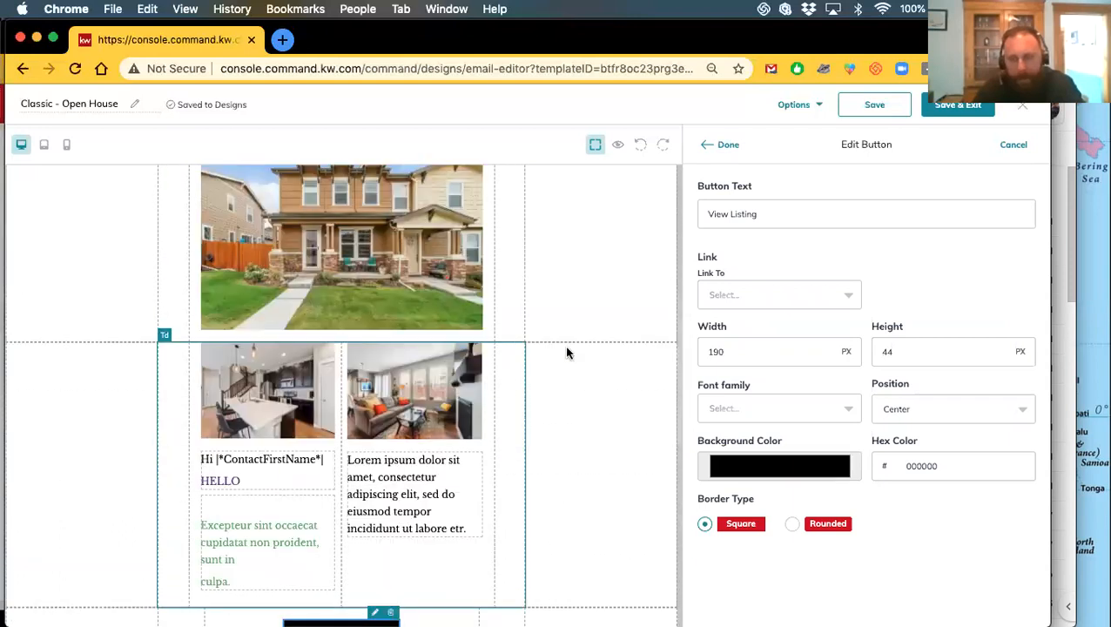
scroll(567, 359, "down", 2)
scroll(566, 359, "down", 3)
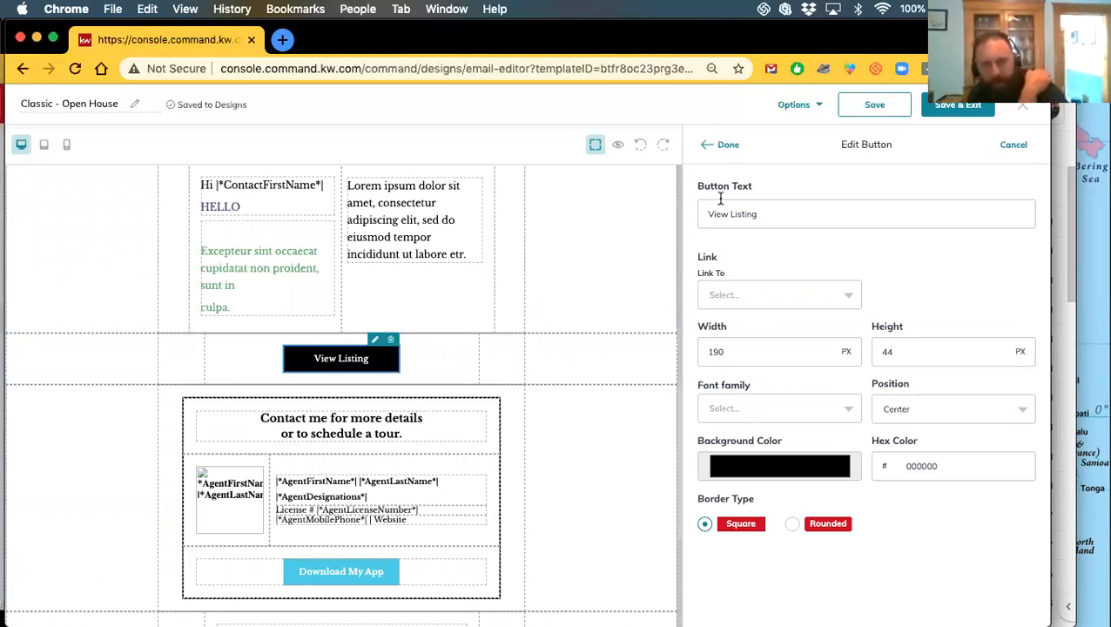
left_click(281, 40)
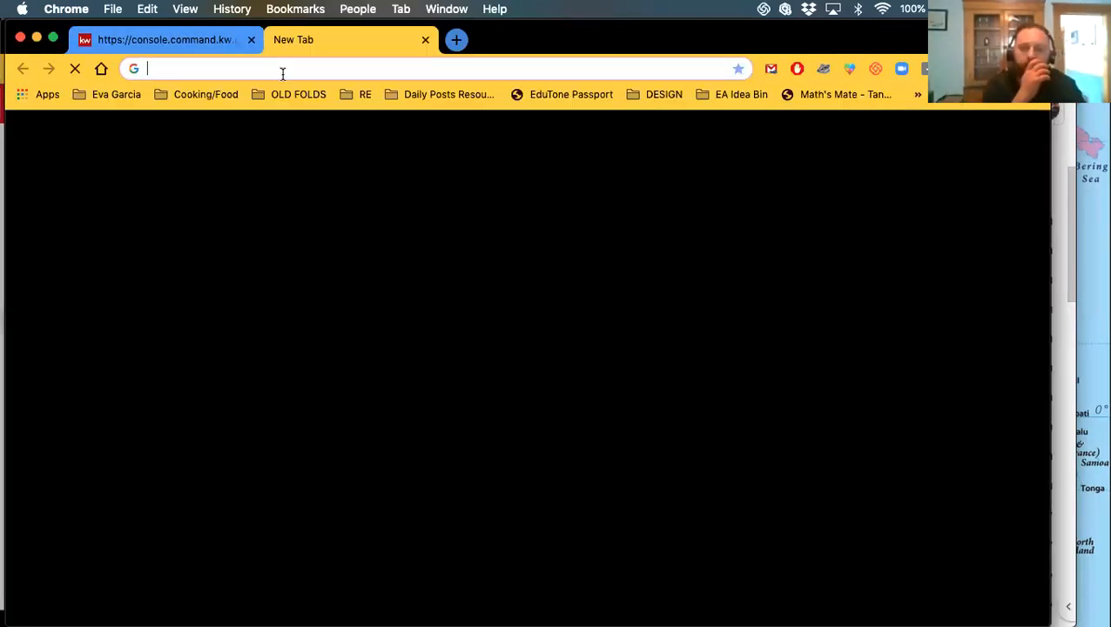
Go to the agent's KW website and search the pasted MLS listing number
left_click(282, 73)
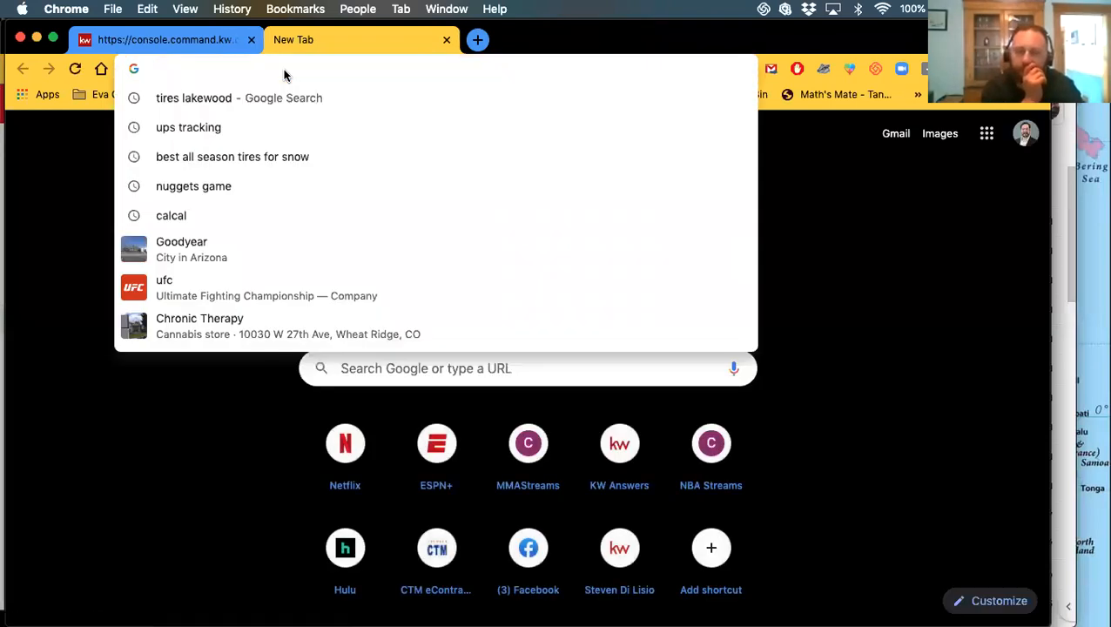
type("steve")
key("Return")
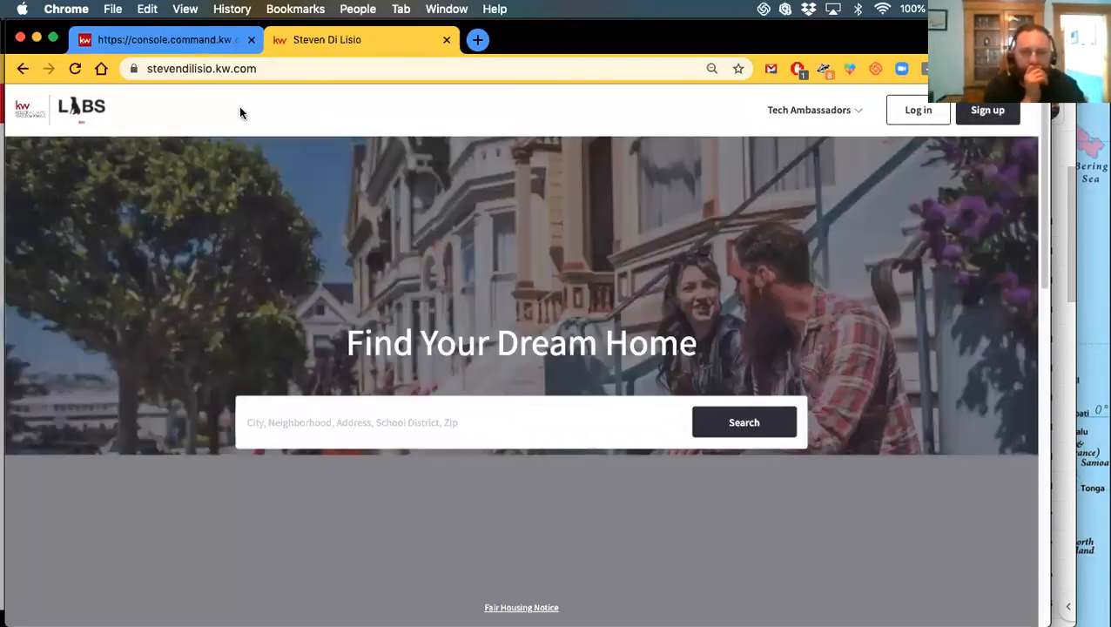
left_click(309, 421)
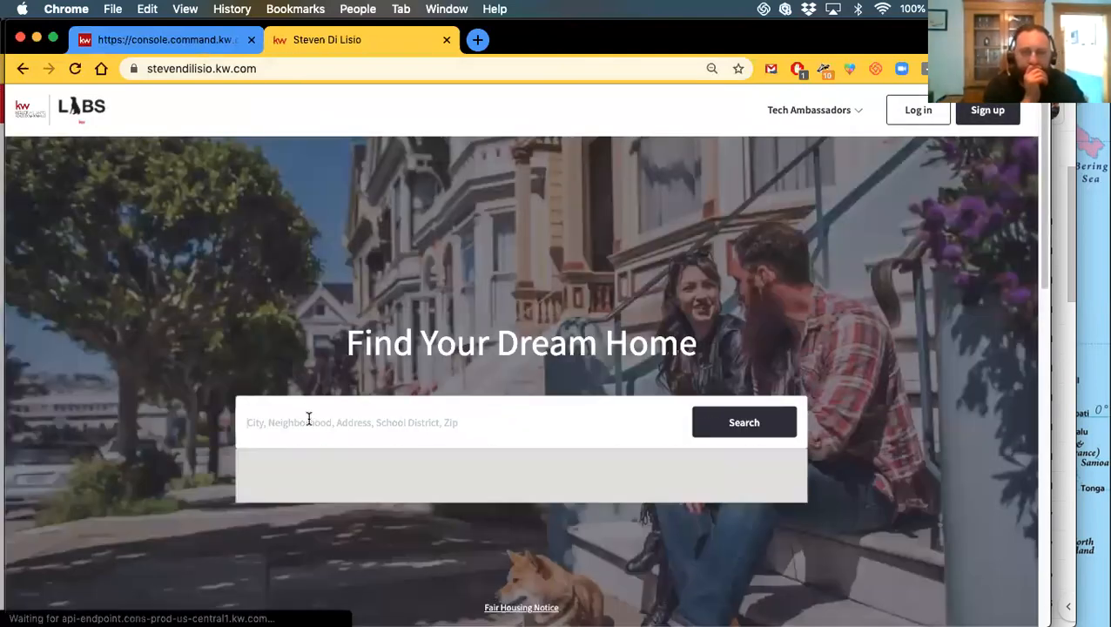
type("2641353")
left_click(702, 428)
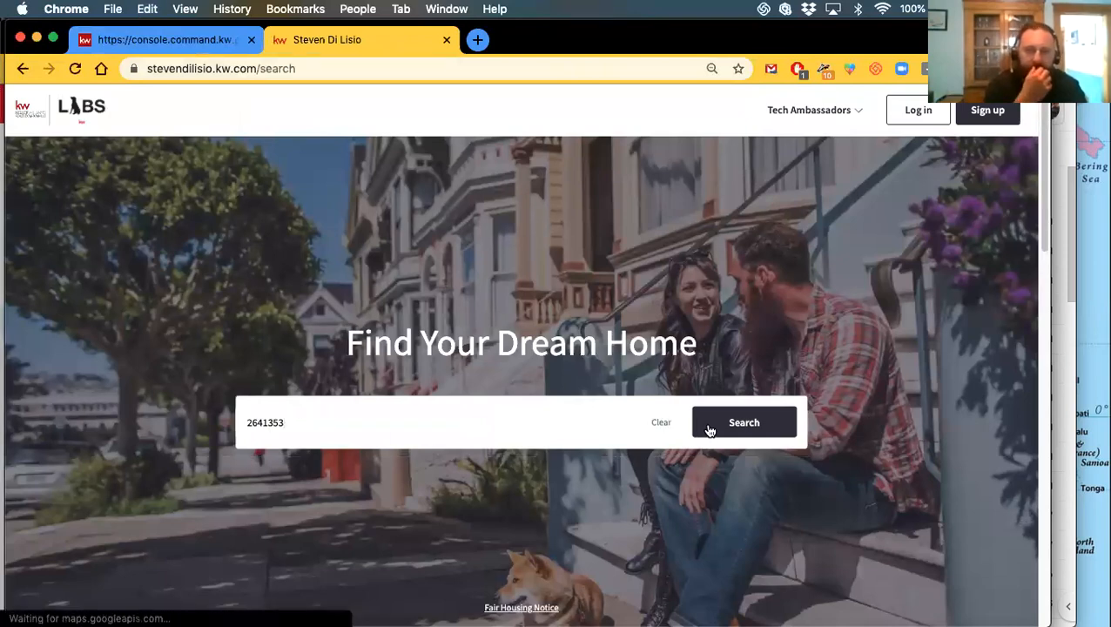
left_click(153, 39)
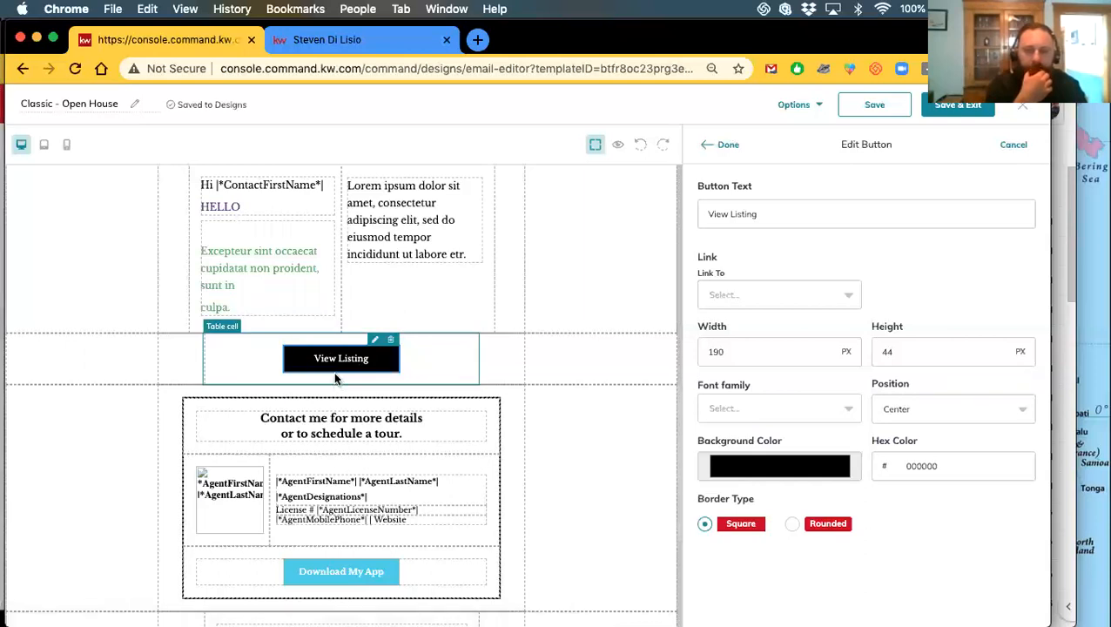
left_click(341, 39)
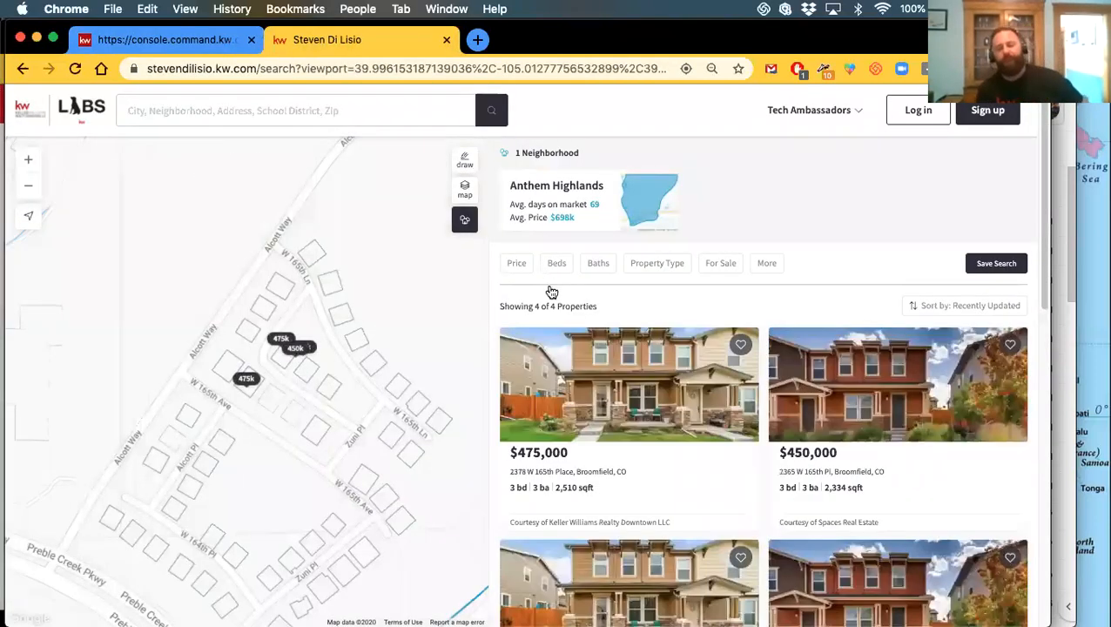
left_click(647, 424)
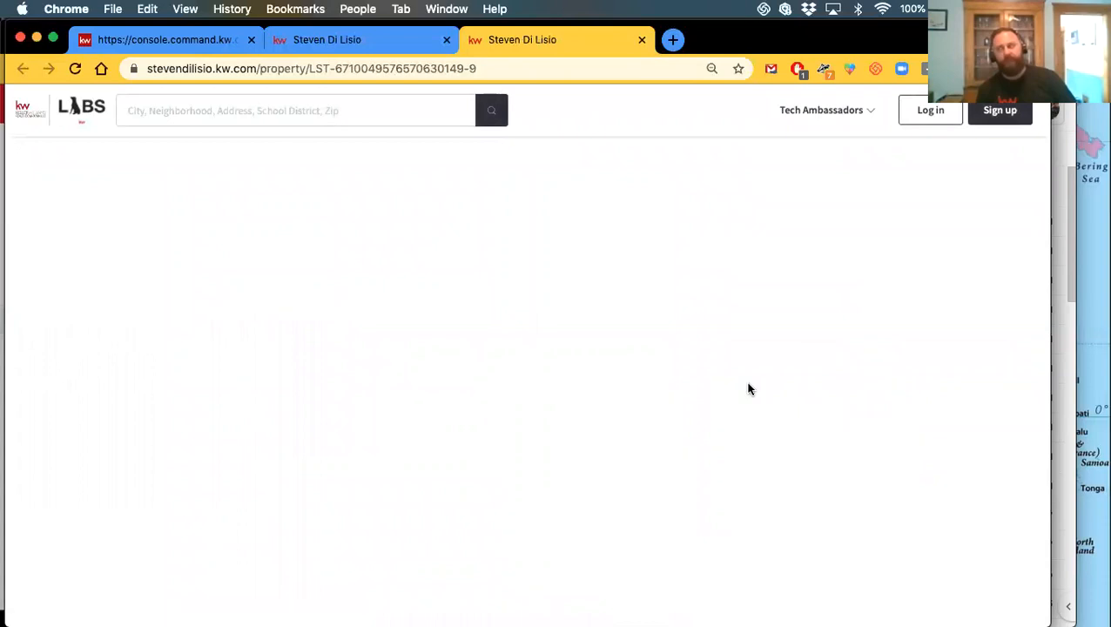
left_click(257, 68)
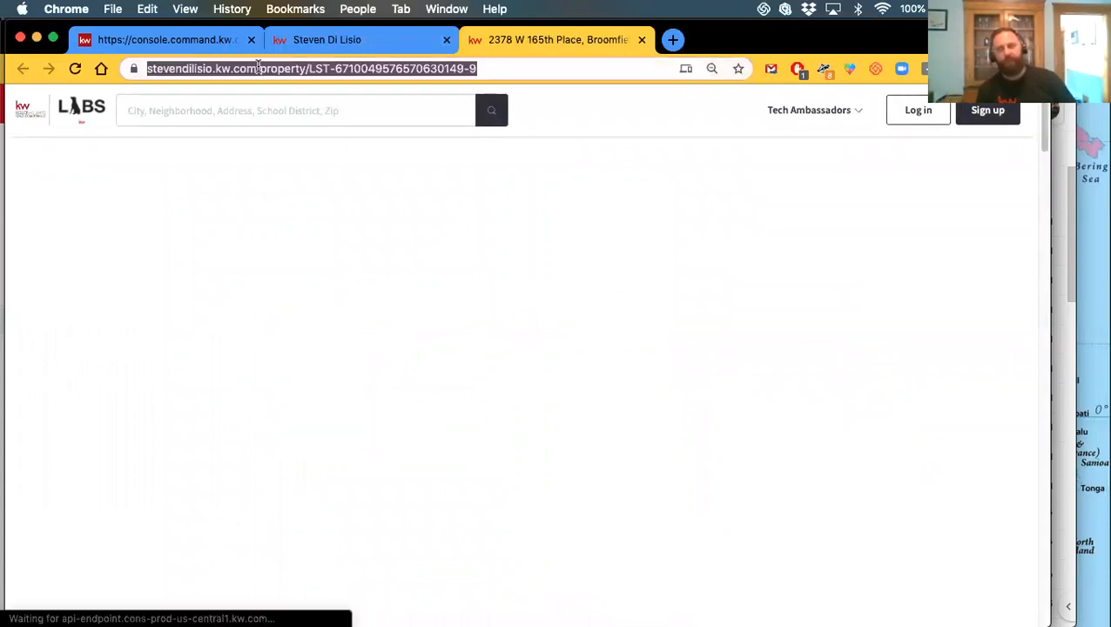
left_click(328, 46)
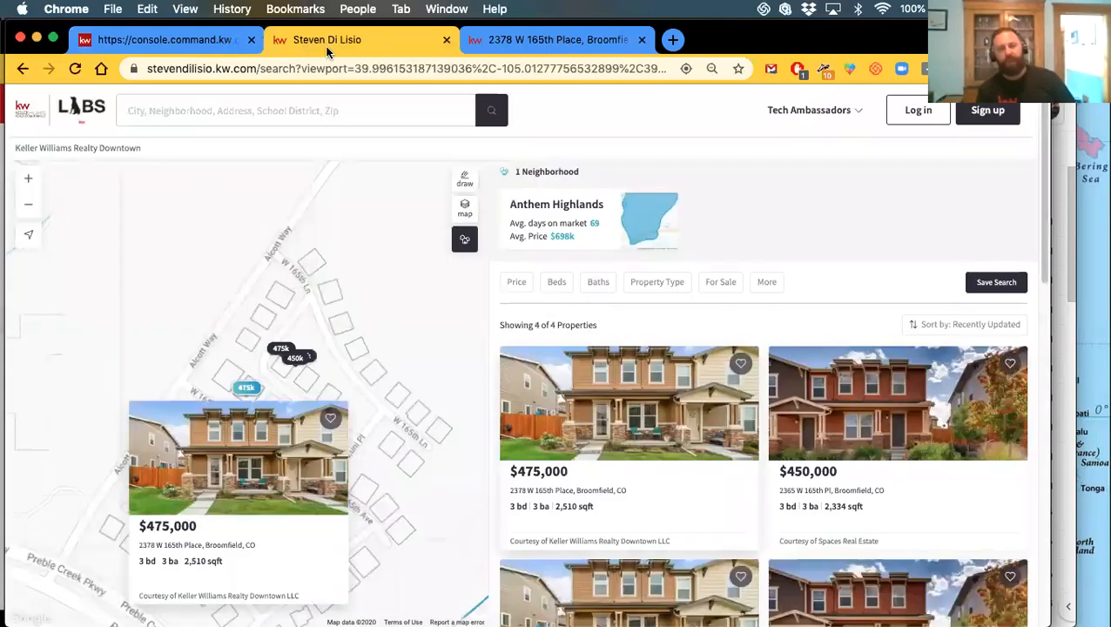
left_click(197, 40)
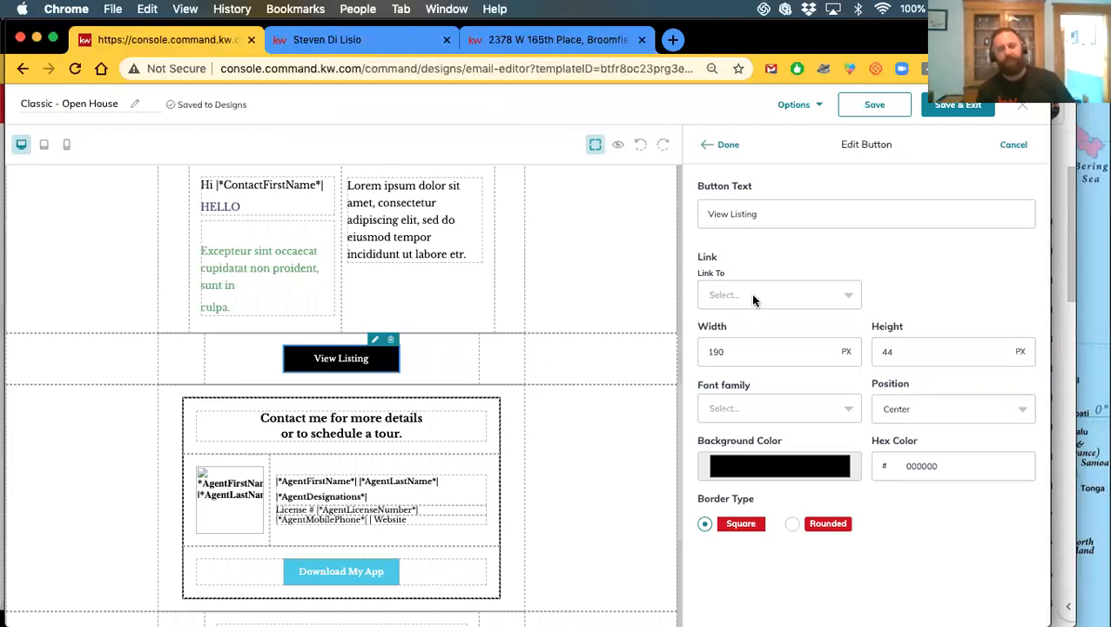
Change the button text from View Listing to View Property
left_click(754, 298)
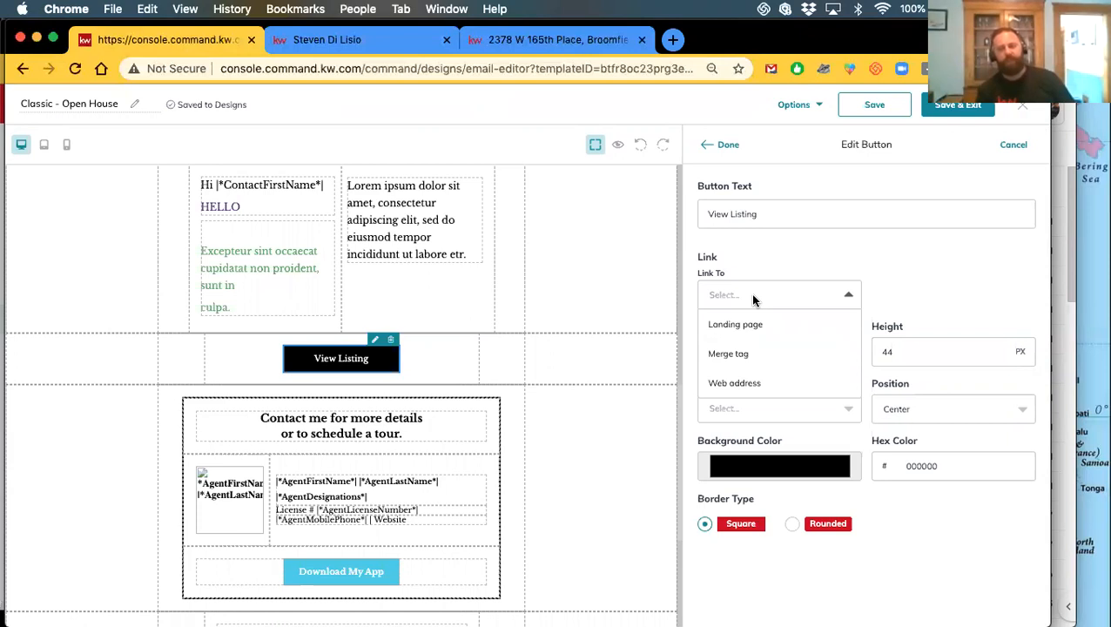
left_click(739, 382)
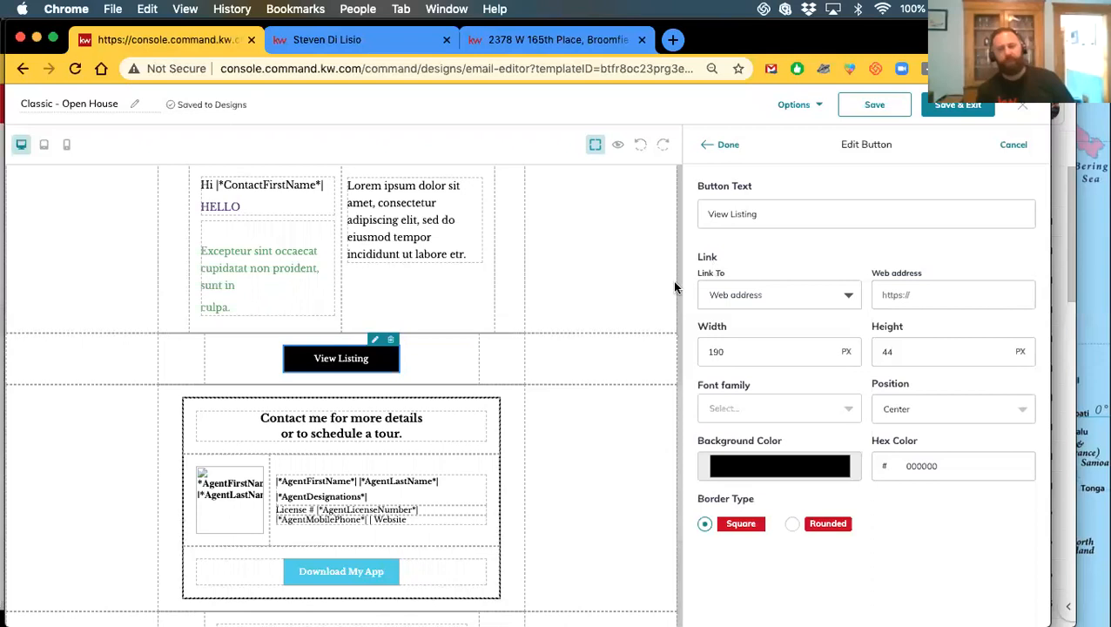
double_click(739, 215)
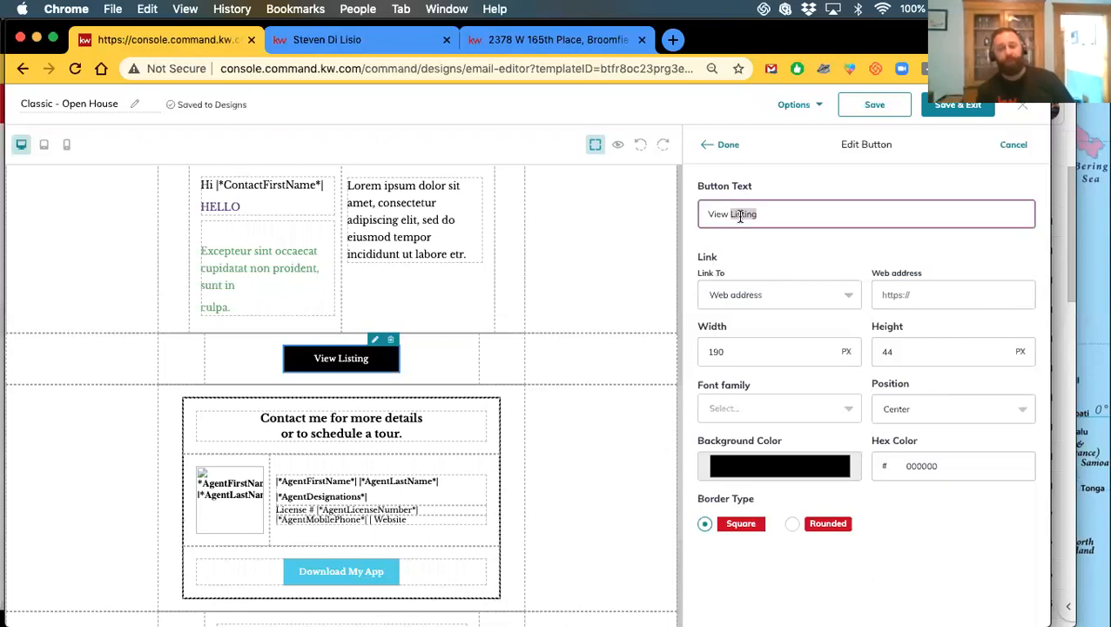
type("Property")
Switch the button's link type from Landing page to Merge tag
left_click(726, 295)
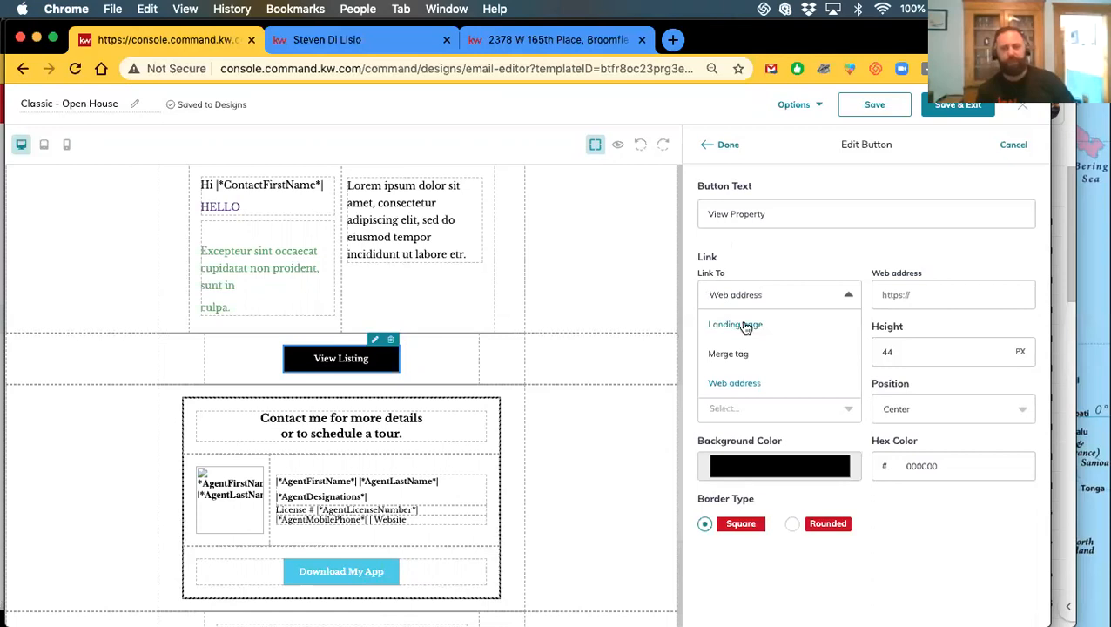
left_click(745, 325)
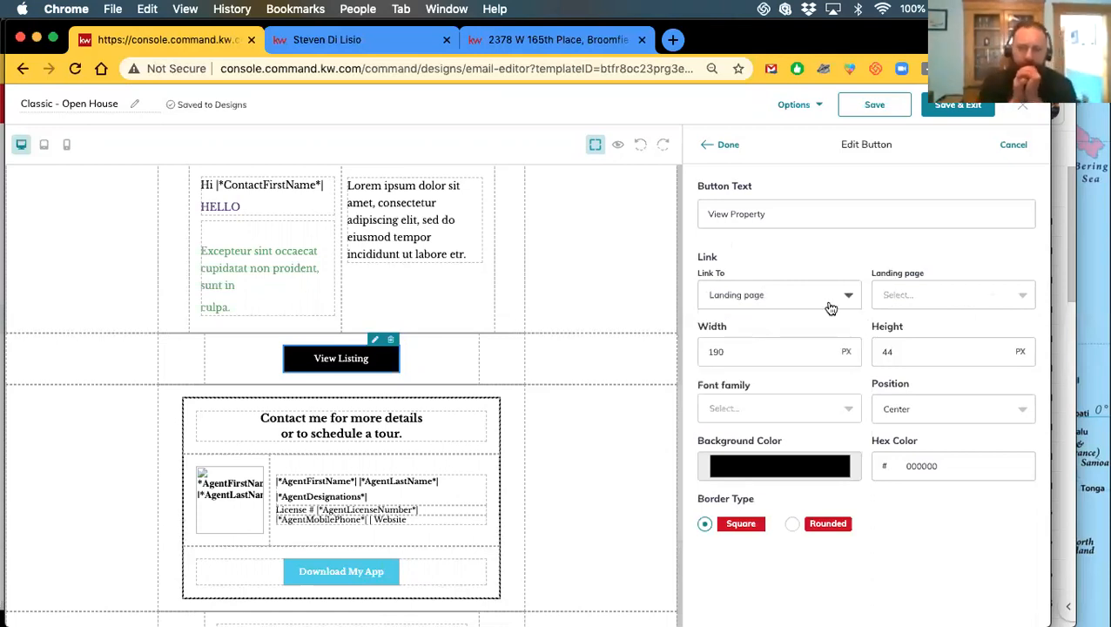
left_click(900, 291)
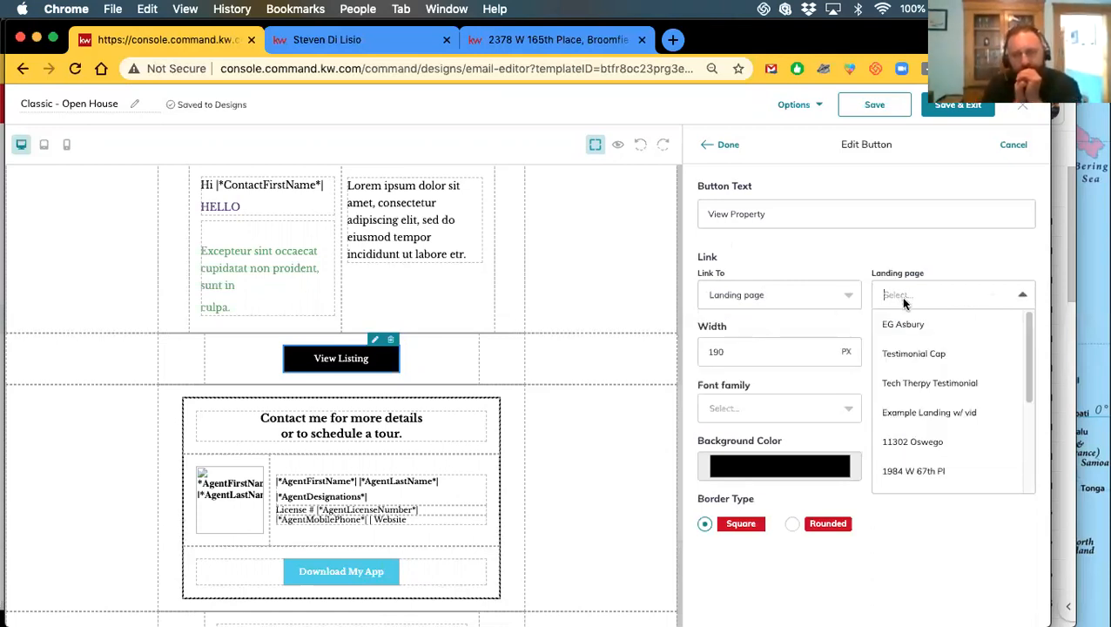
left_click(799, 303)
left_click(744, 354)
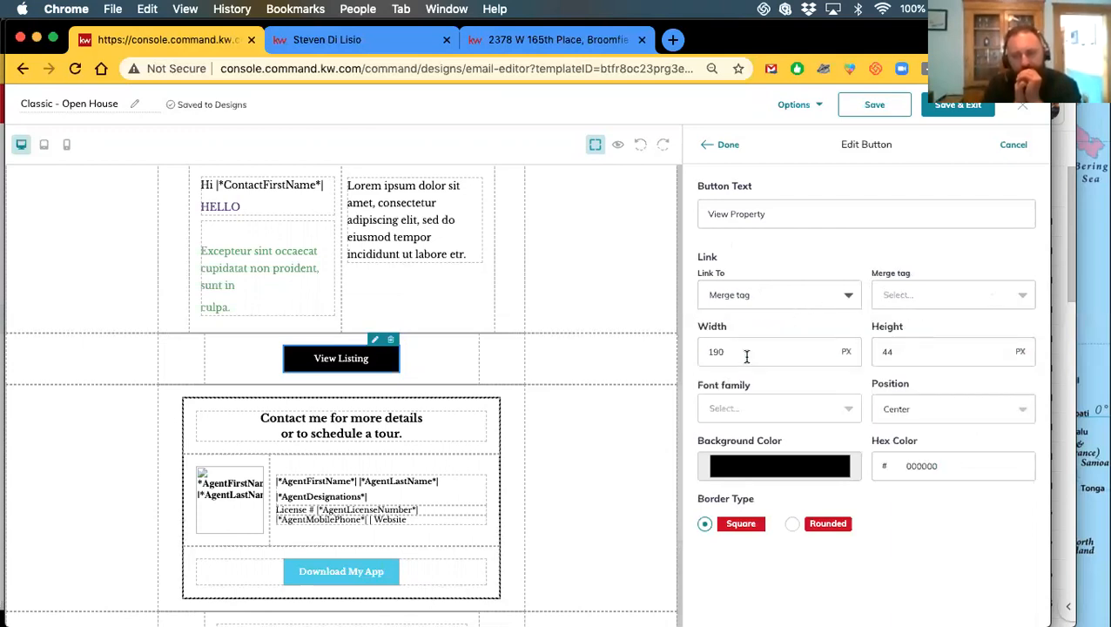
Choose |*MarketcenterTeamLogo*| as the button's merge tag and finish editing
left_click(973, 303)
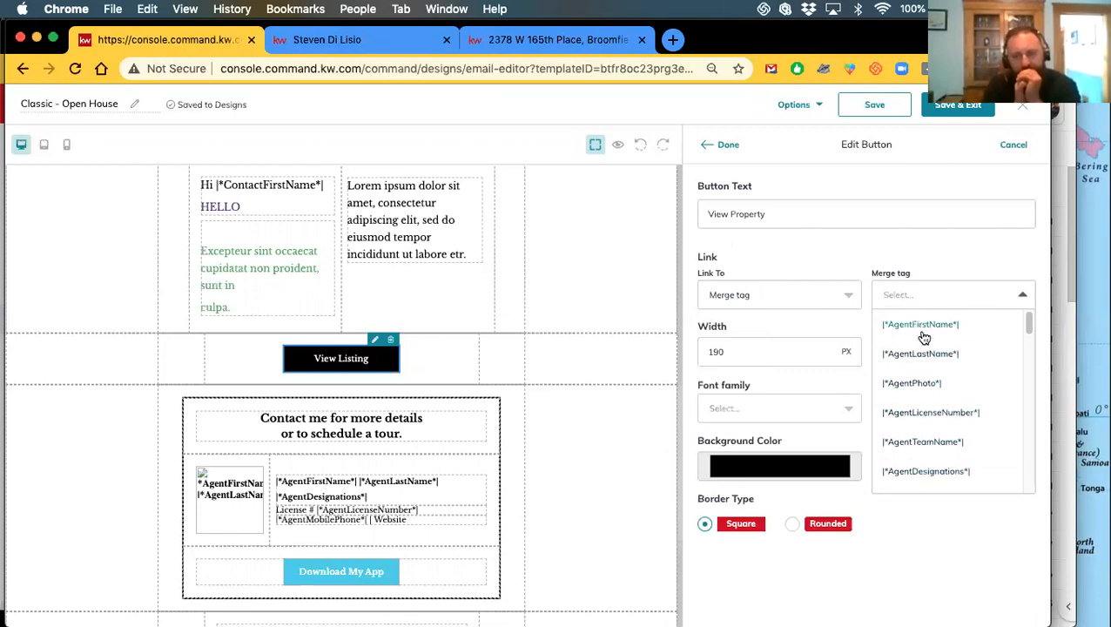
scroll(914, 417, "down", 8)
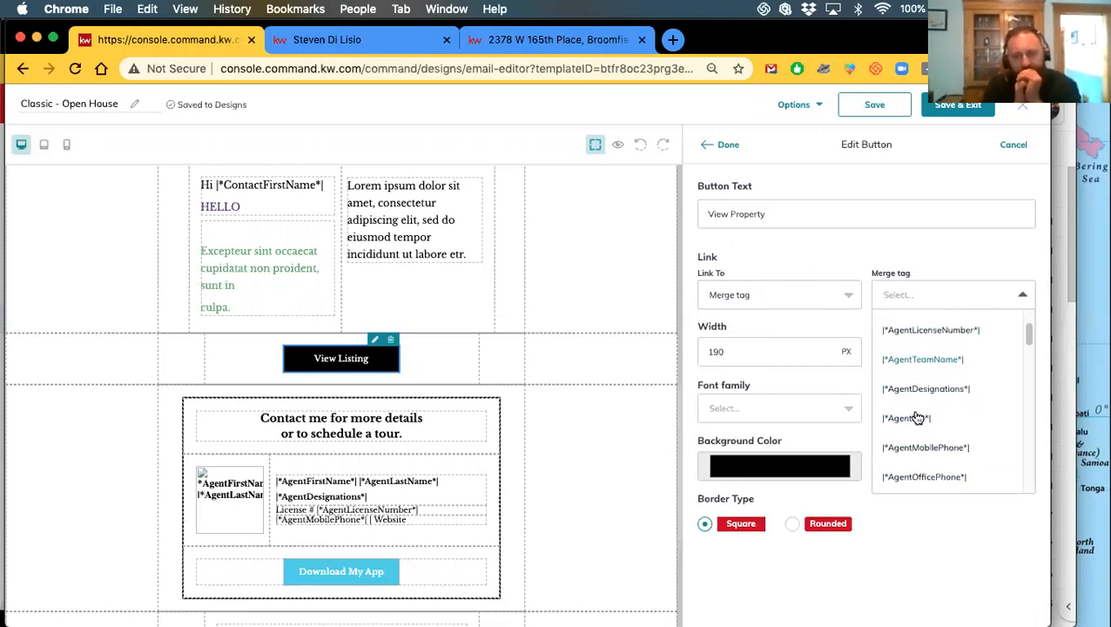
scroll(914, 418, "down", 3)
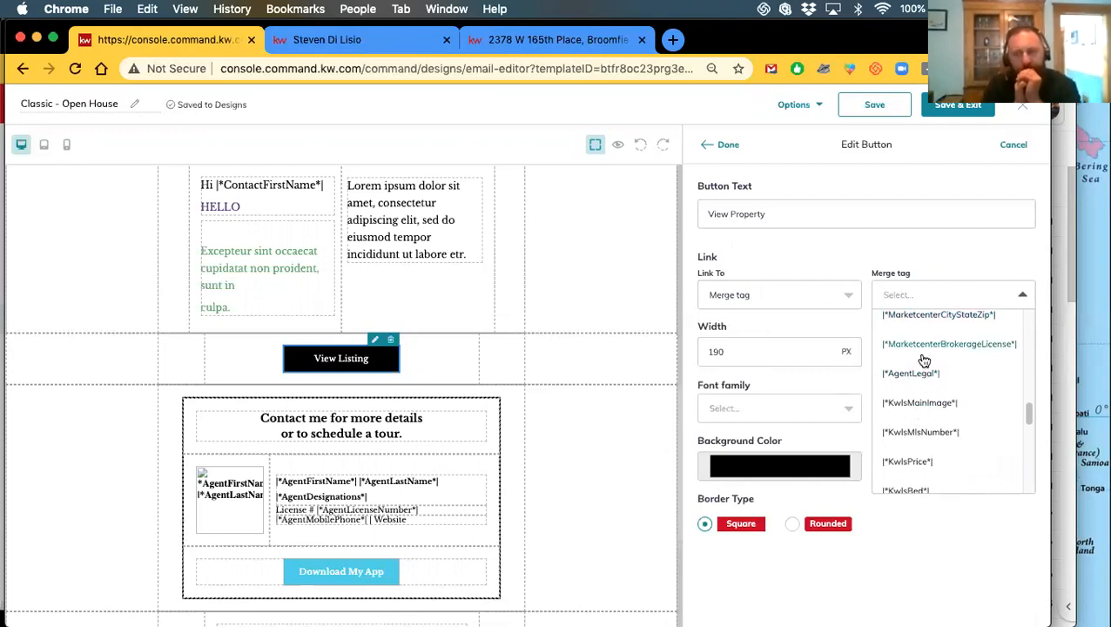
scroll(929, 361, "down", 3)
scroll(918, 383, "down", 2)
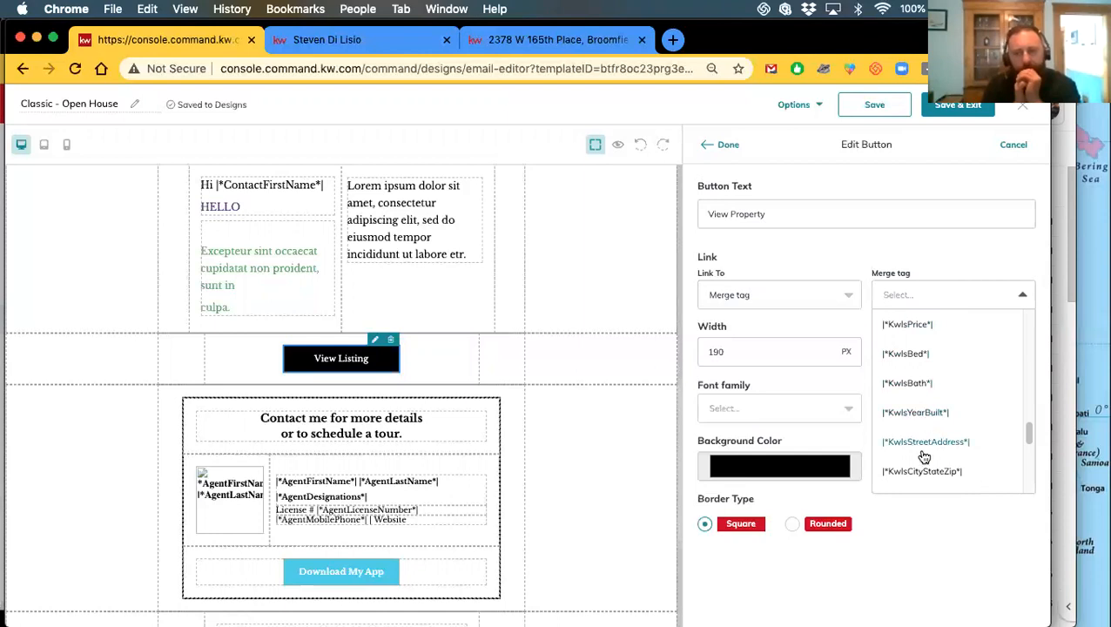
scroll(923, 448, "down", 2)
scroll(924, 451, "down", 3)
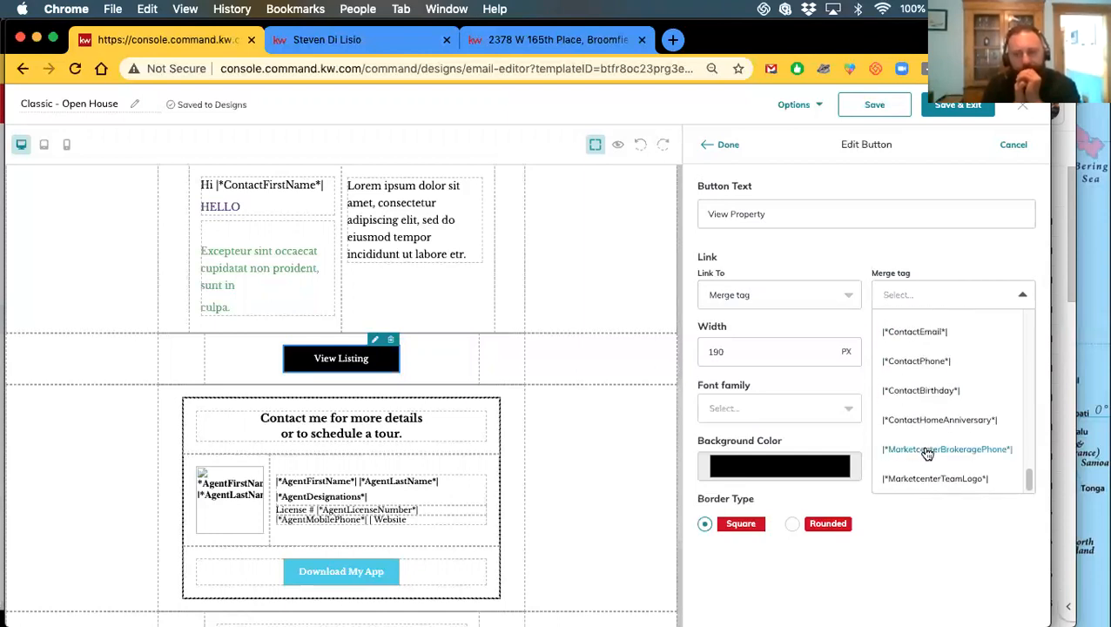
left_click(941, 484)
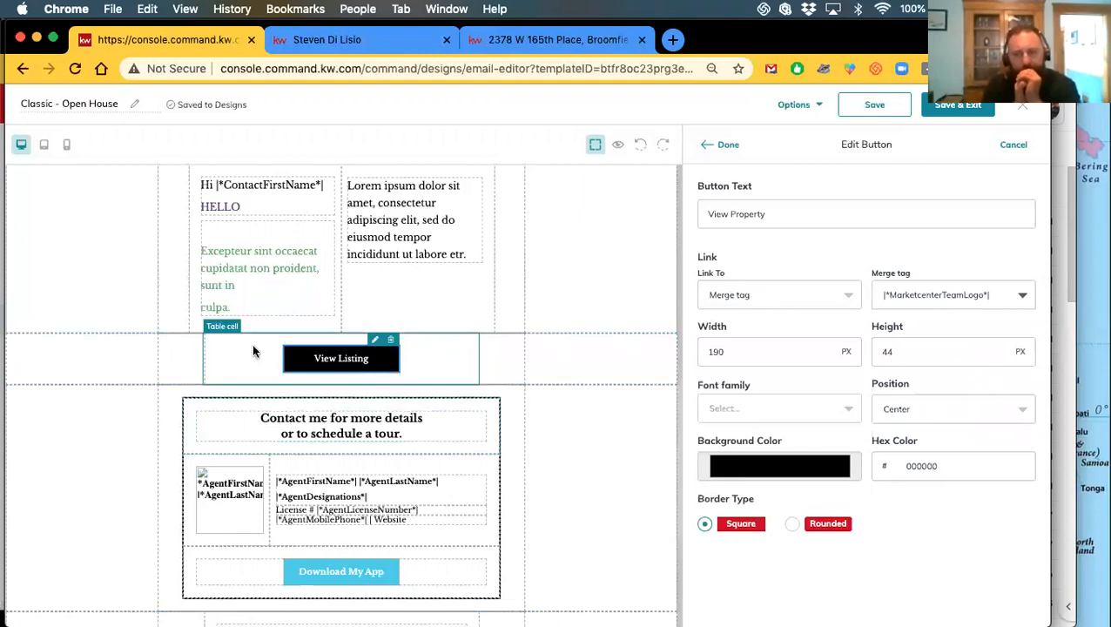
left_click(726, 145)
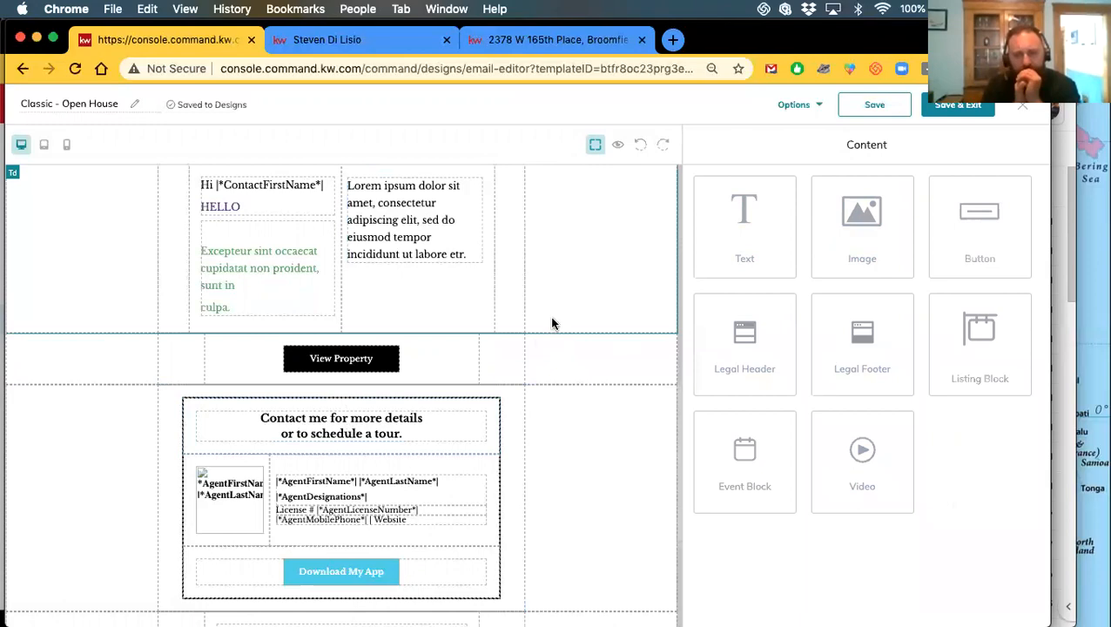
Open the Download My App button's settings and keep square corners after trying Rounded
scroll(557, 326, "up", 10)
scroll(563, 333, "down", 10)
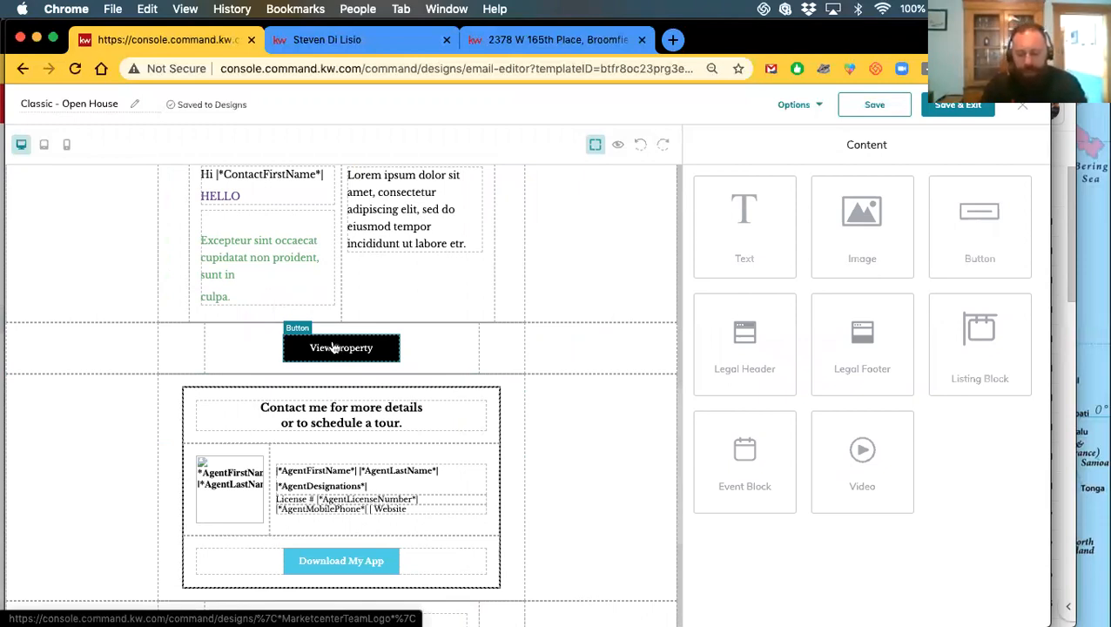
left_click(327, 561)
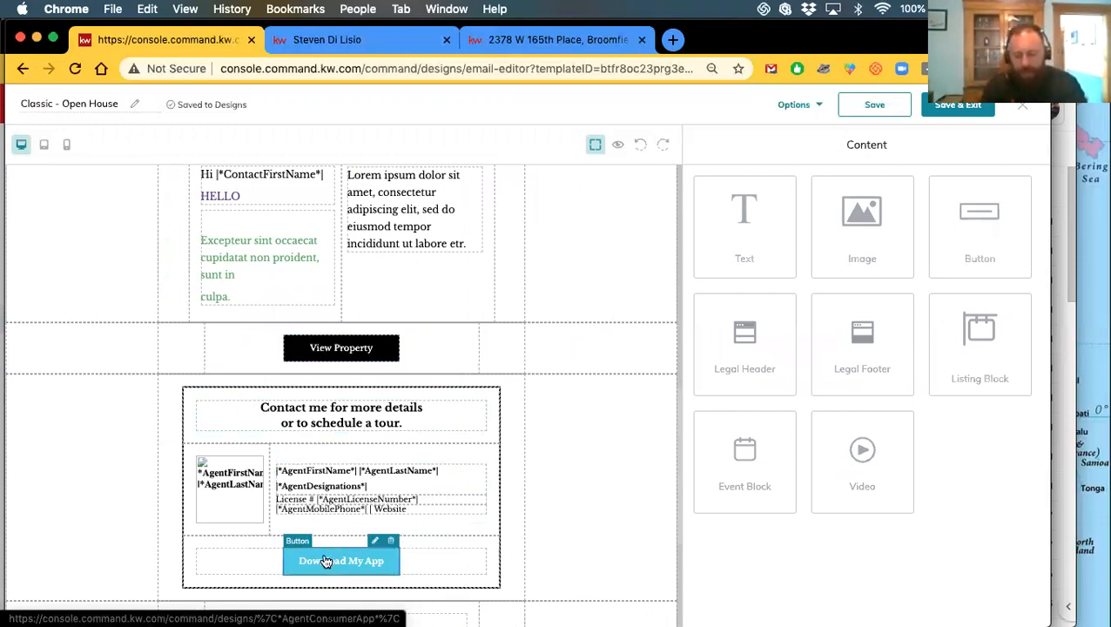
left_click(376, 542)
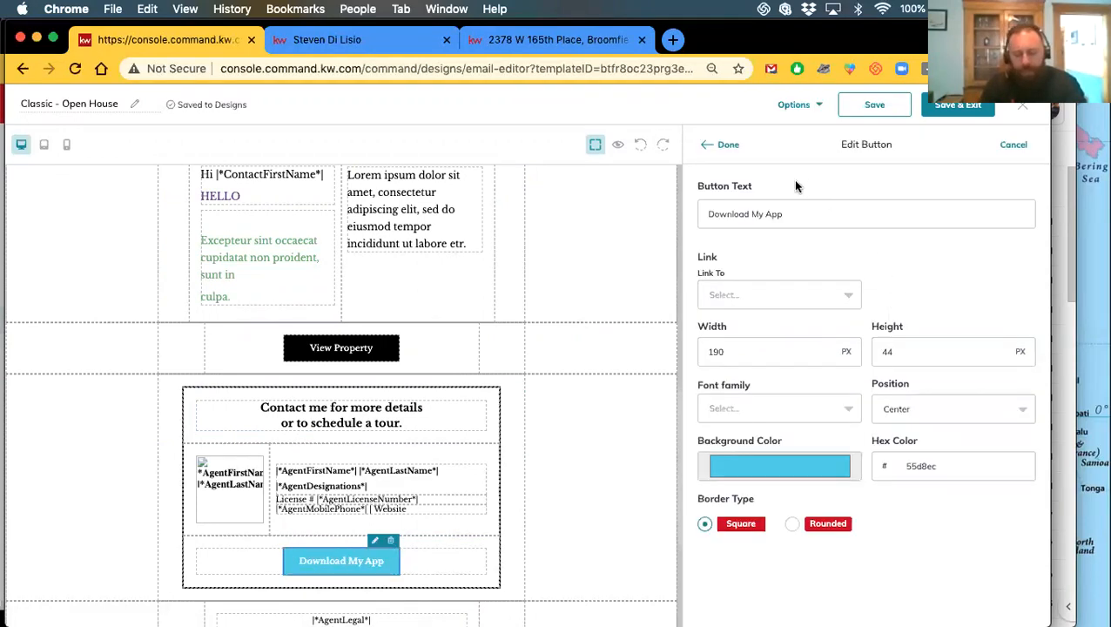
left_click(791, 524)
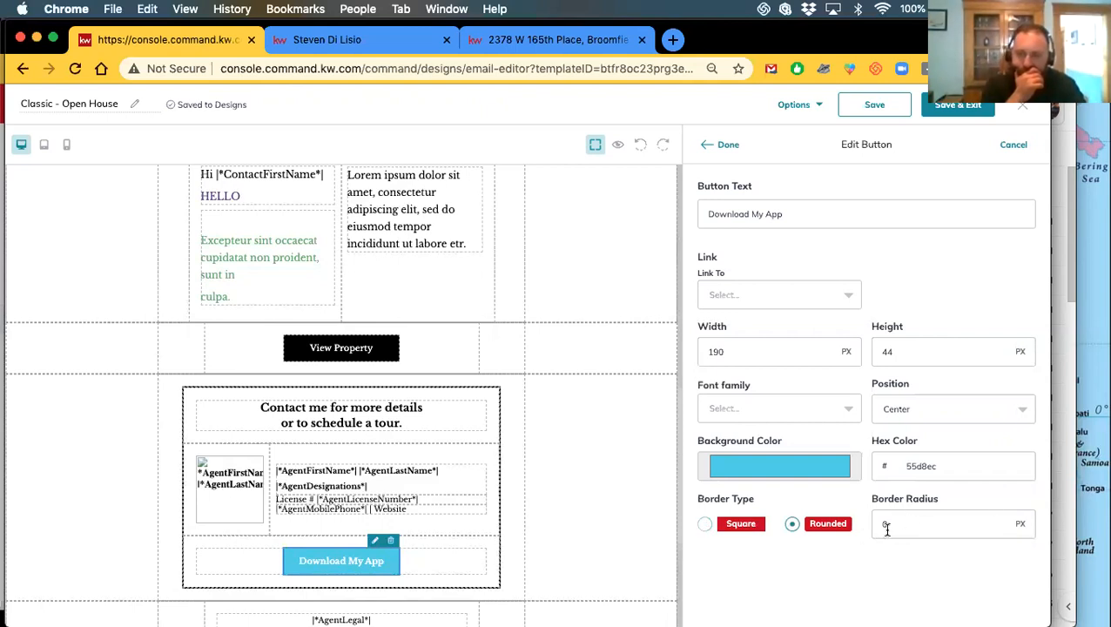
left_click(705, 525)
Browse the button's font families and keep its alignment centred
left_click(762, 410)
left_click(761, 409)
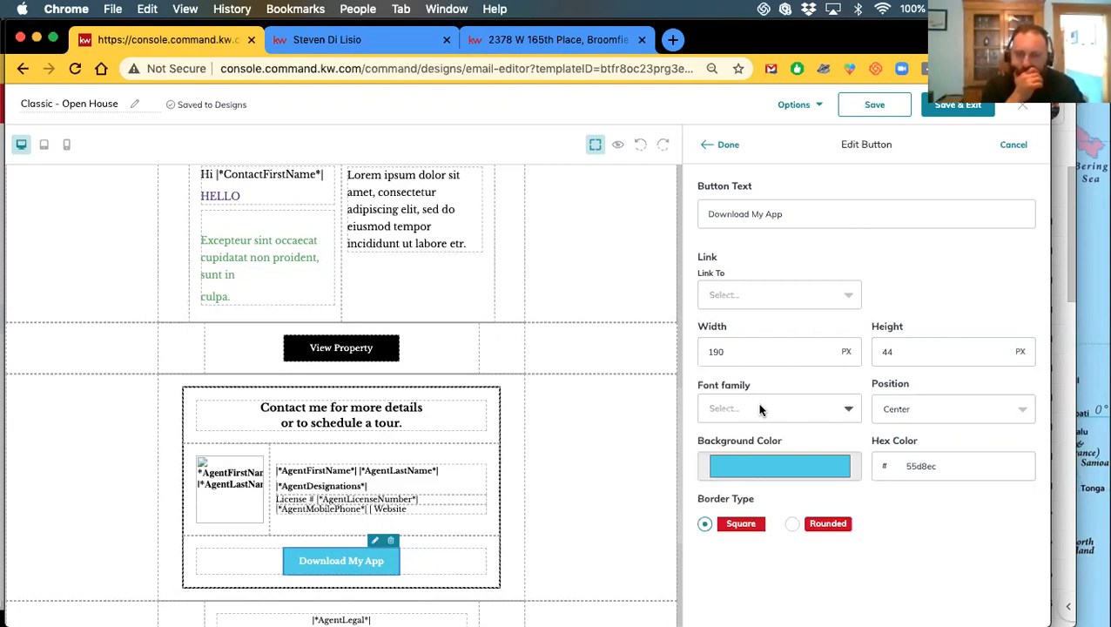
left_click(760, 410)
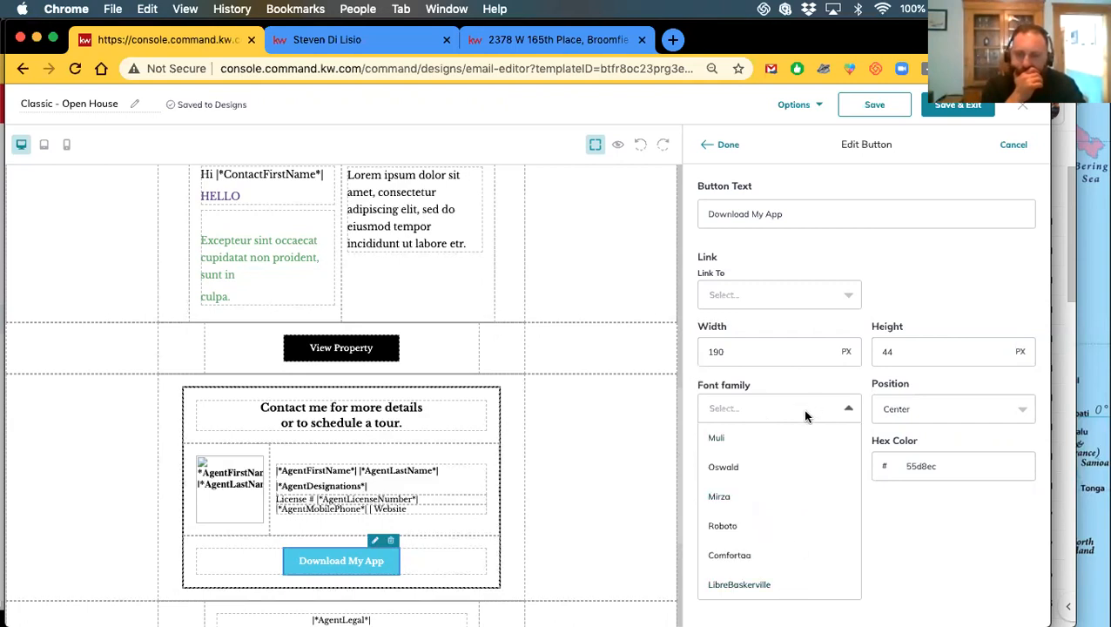
left_click(801, 409)
left_click(940, 411)
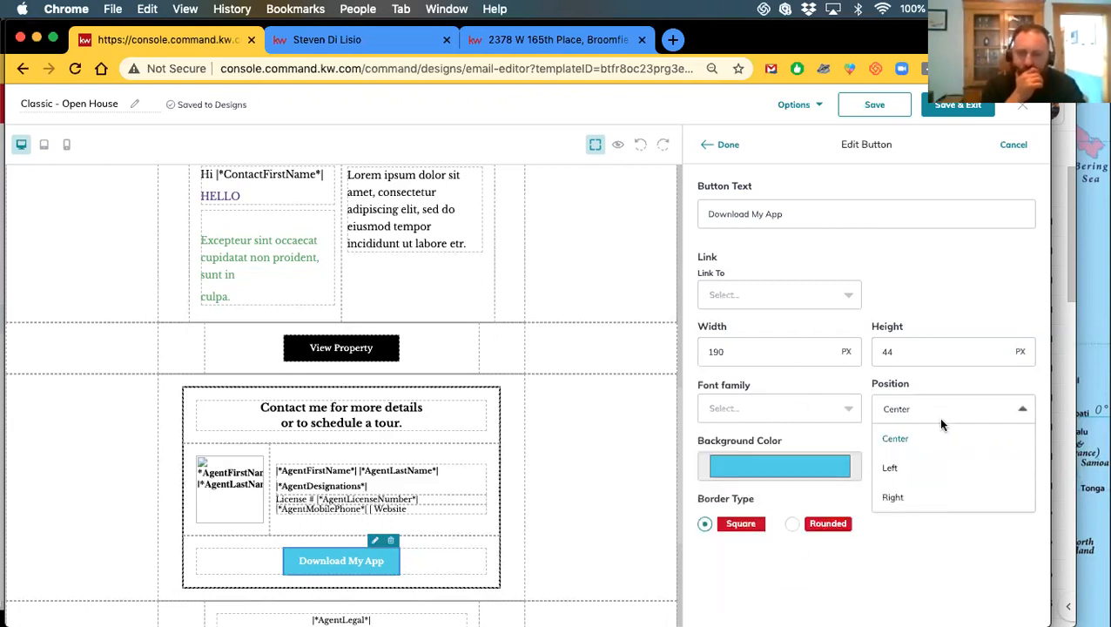
left_click(912, 386)
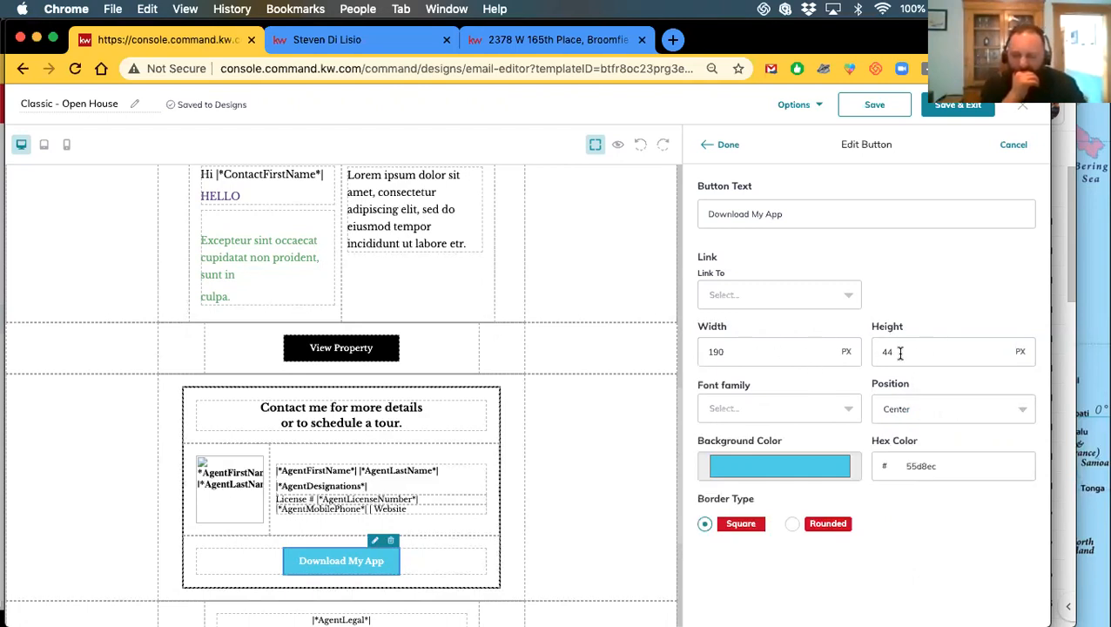
Set the Download My App button's link type to Web address
left_click(733, 298)
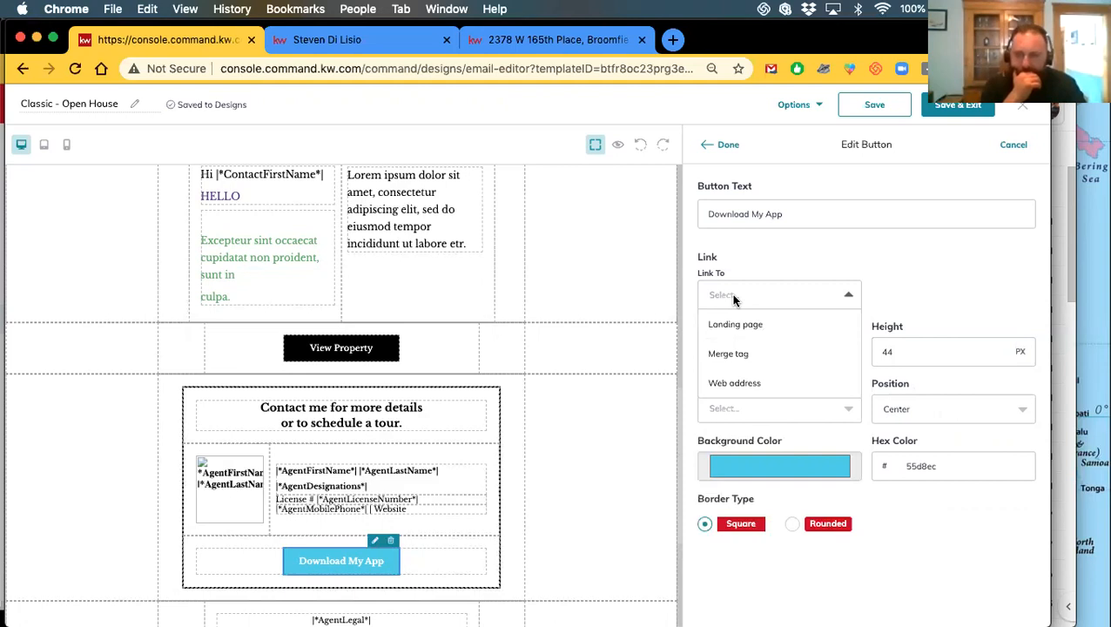
left_click(731, 294)
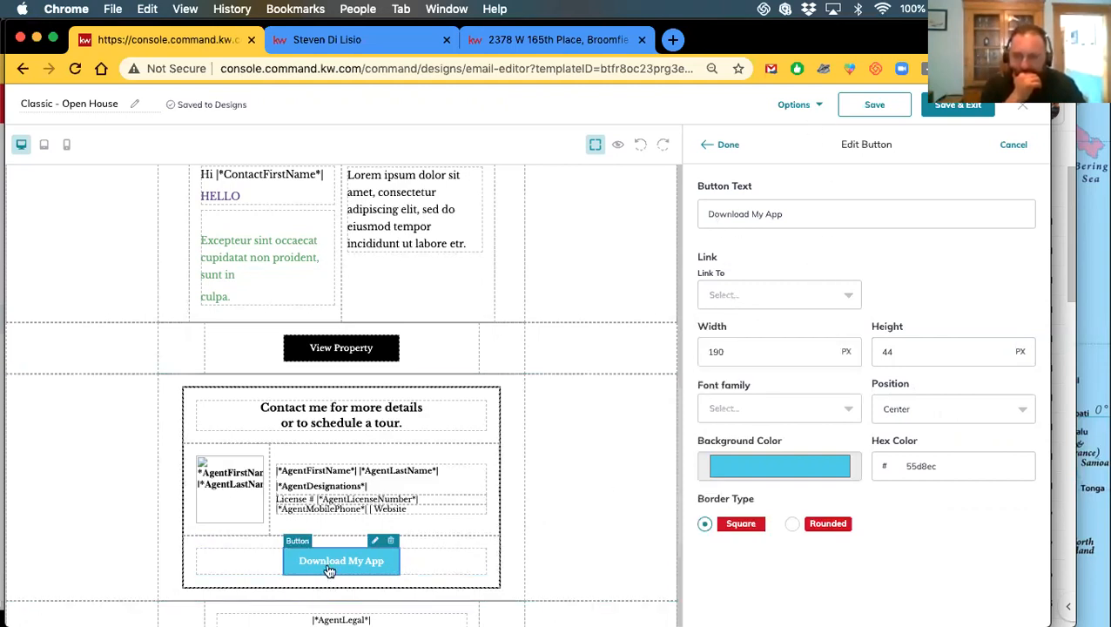
left_click(742, 293)
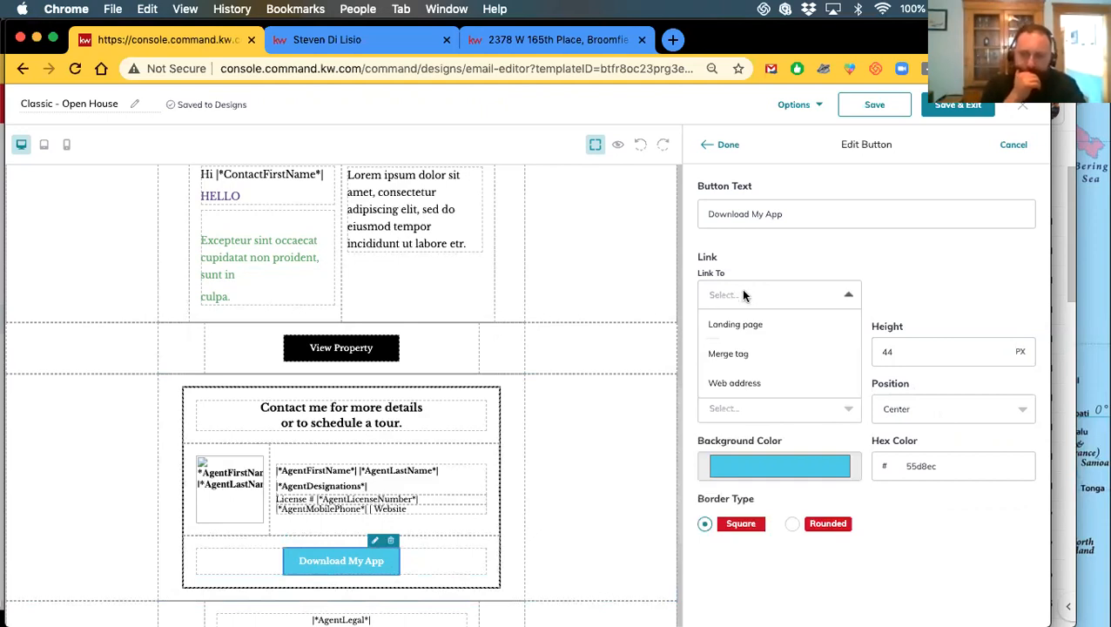
left_click(727, 384)
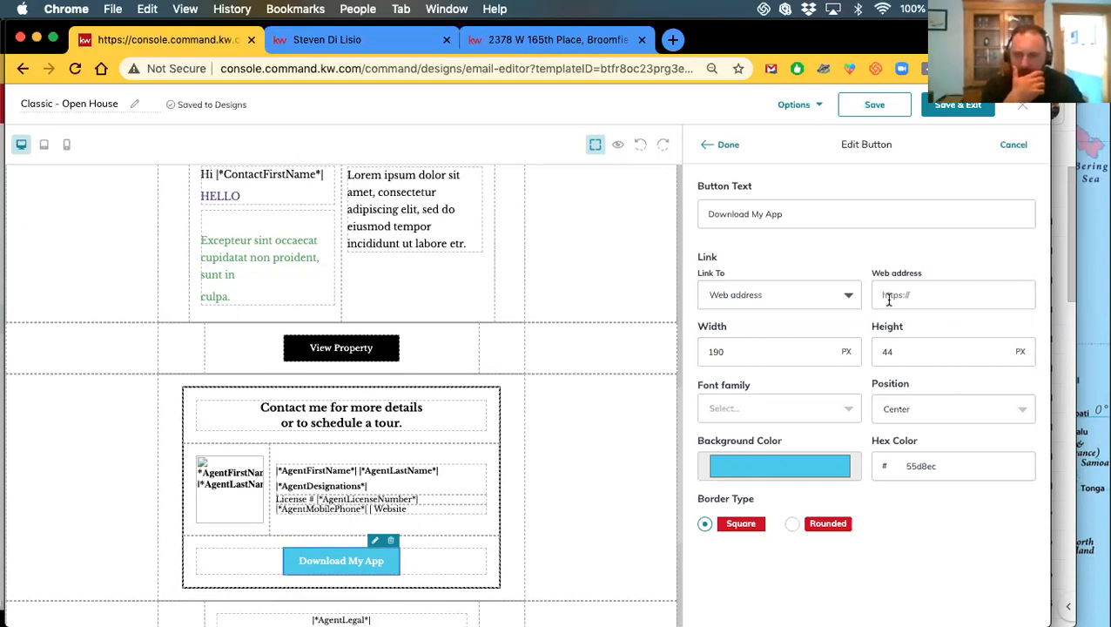
Set the button's Link To to Landing page and choose 'Download My App v2' after searching 'download'
left_click(774, 295)
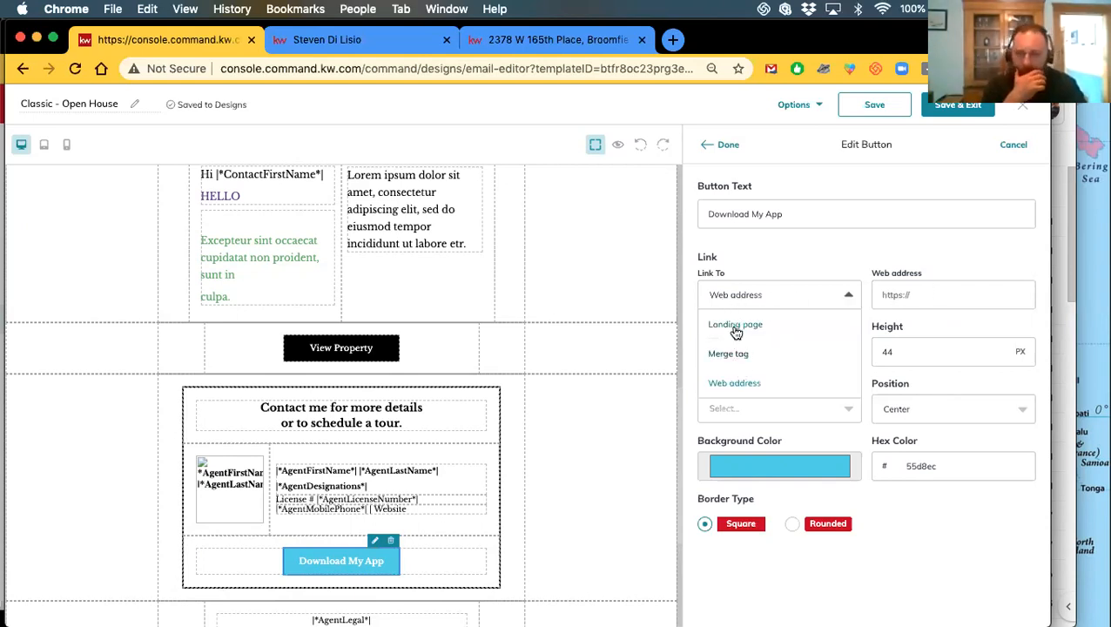
left_click(738, 324)
left_click(895, 296)
scroll(924, 374, "down", 5)
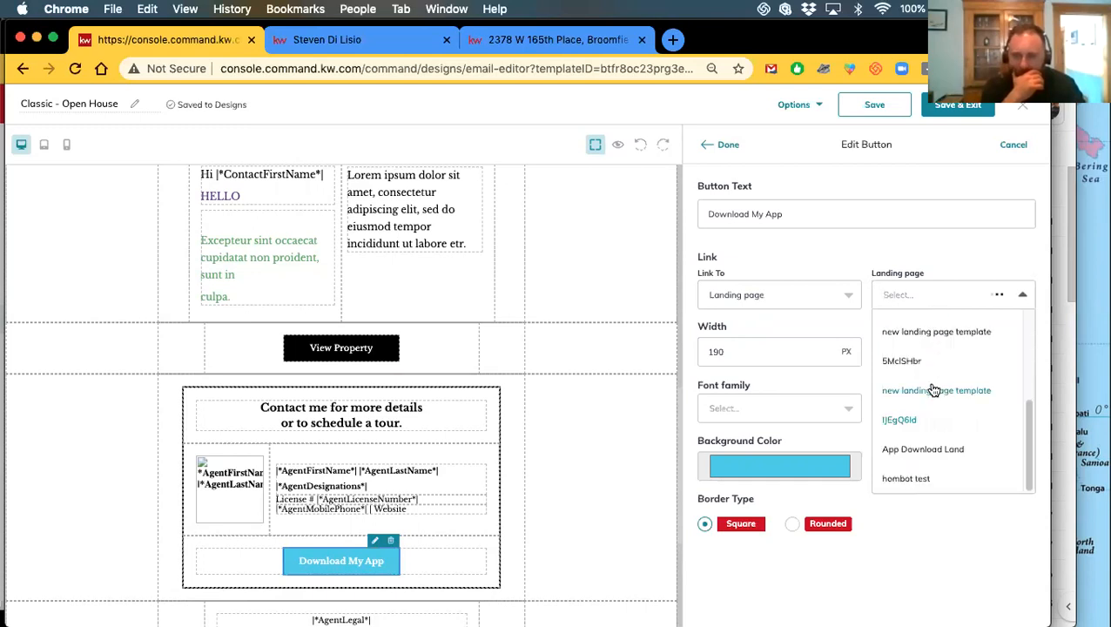
scroll(934, 390, "down", 5)
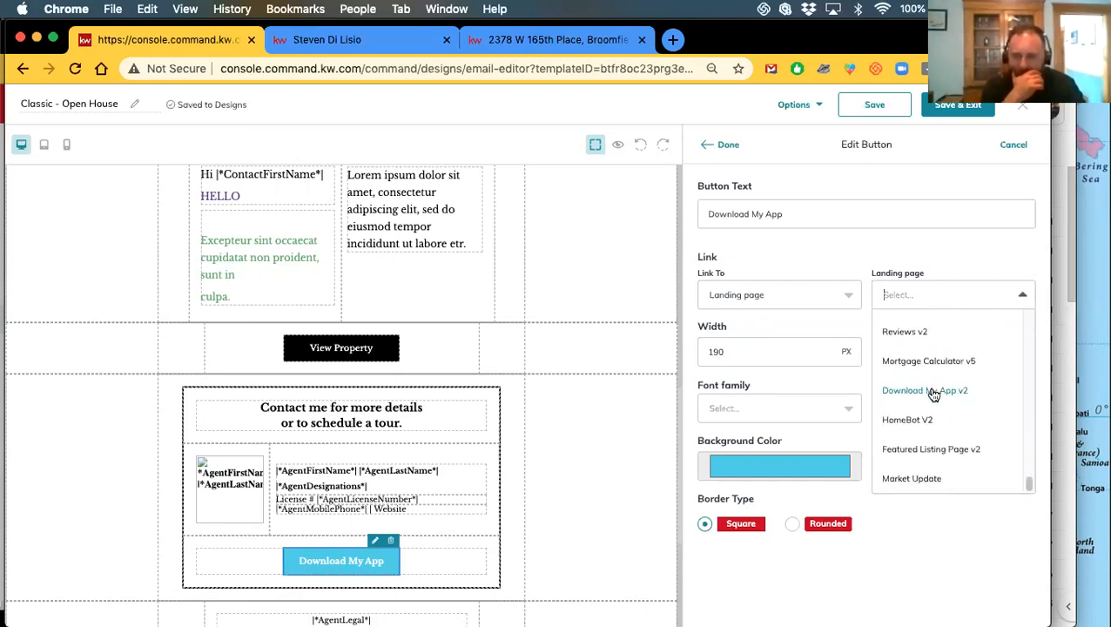
scroll(933, 443, "up", 5)
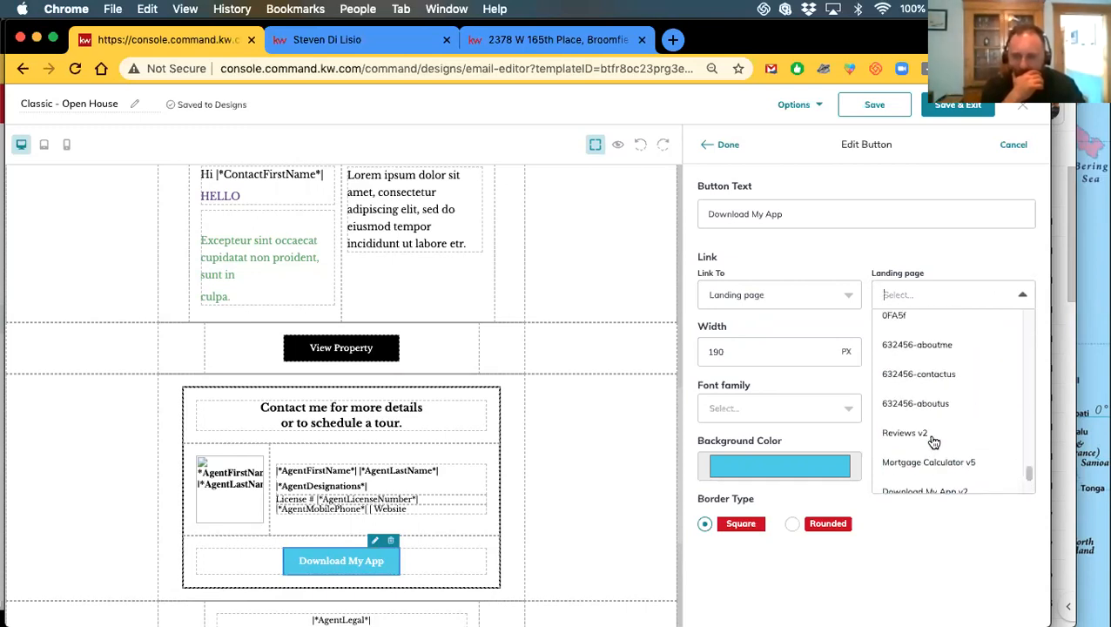
scroll(932, 444, "up", 2)
scroll(932, 444, "down", 5)
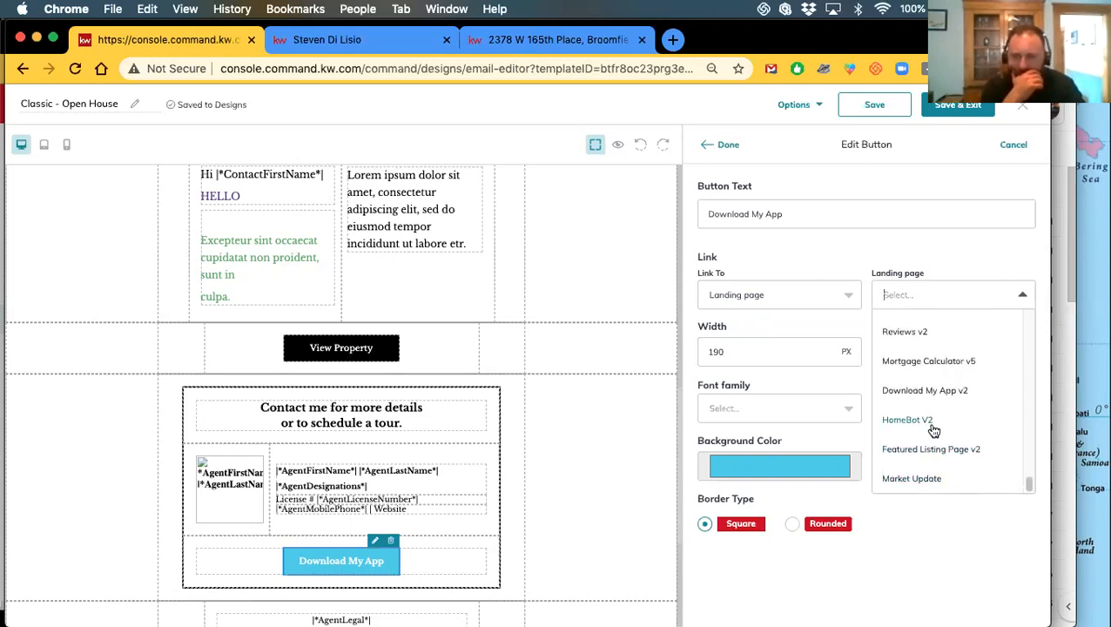
scroll(914, 431, "up", 3)
scroll(916, 438, "up", 6)
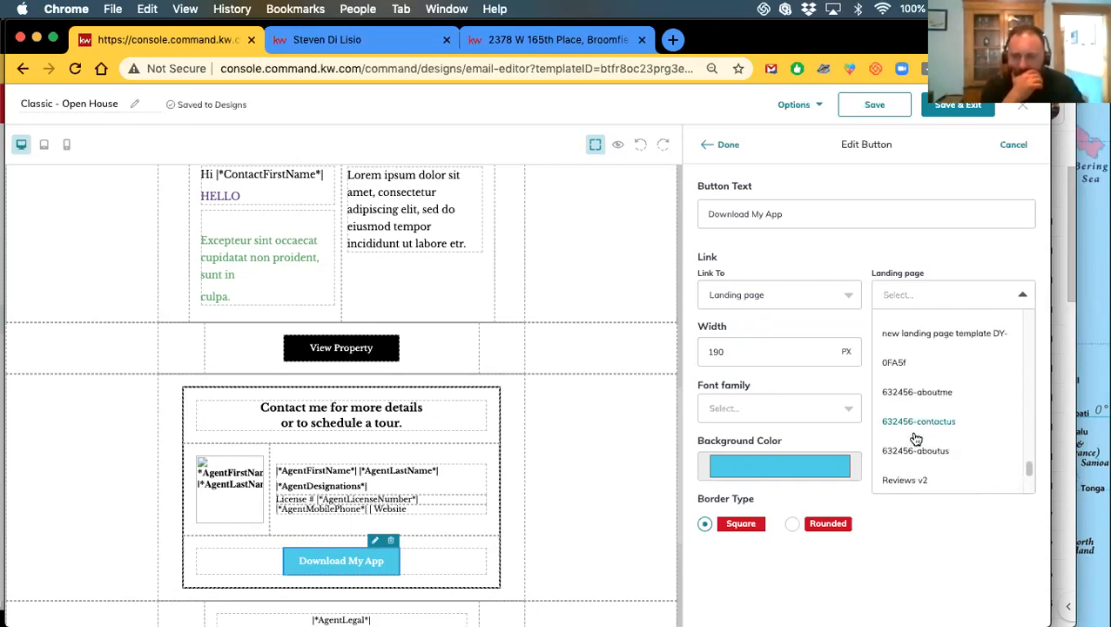
scroll(916, 441, "up", 7)
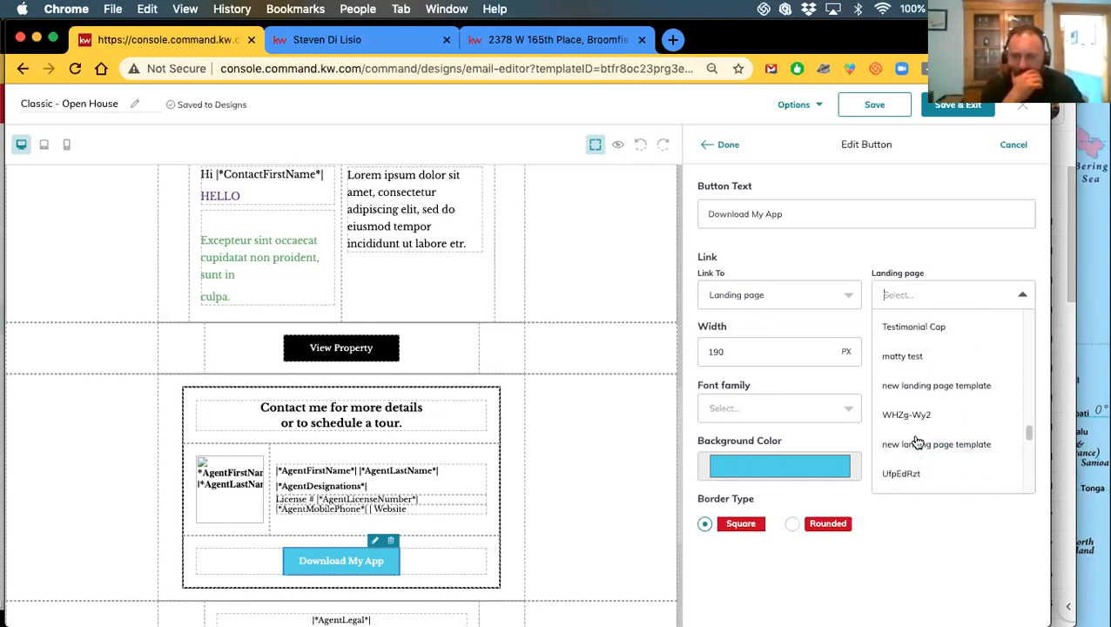
scroll(918, 440, "up", 4)
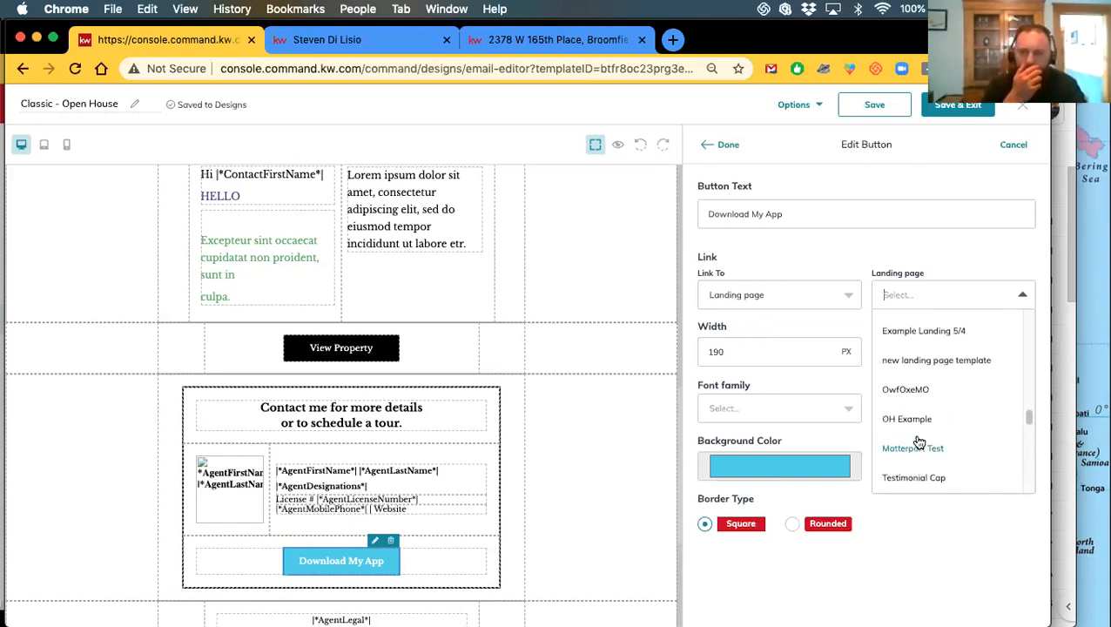
scroll(918, 439, "up", 4)
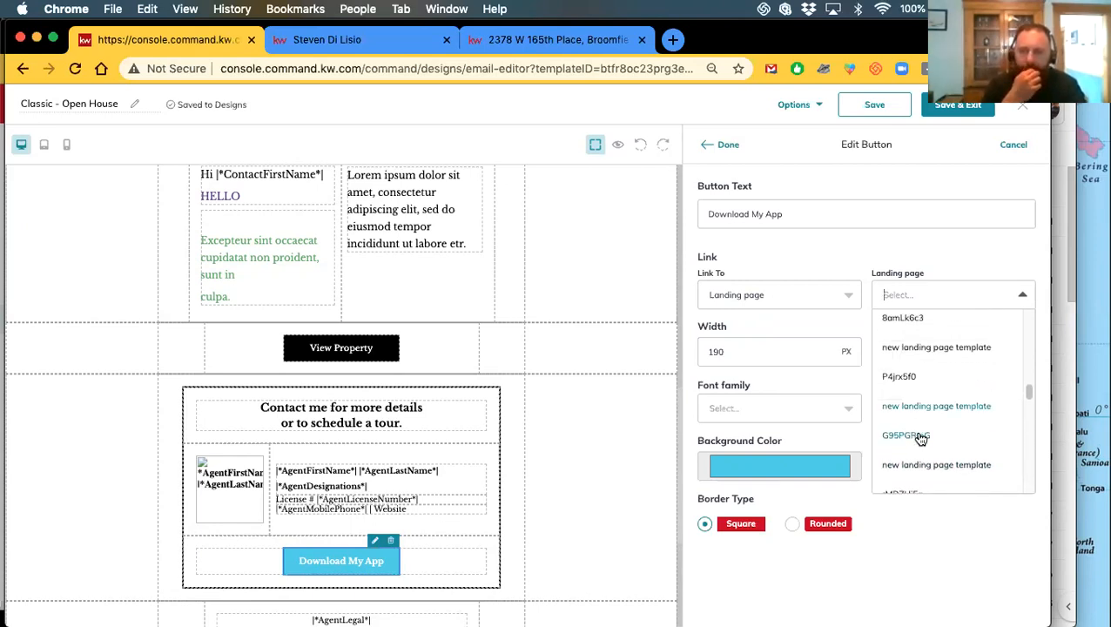
type("download")
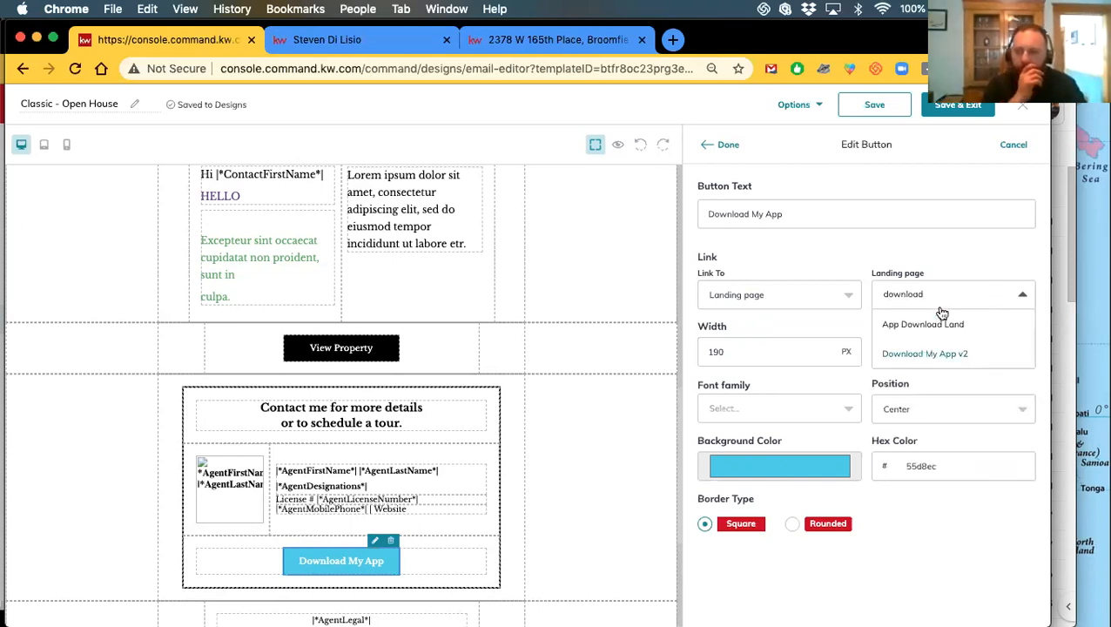
left_click(937, 354)
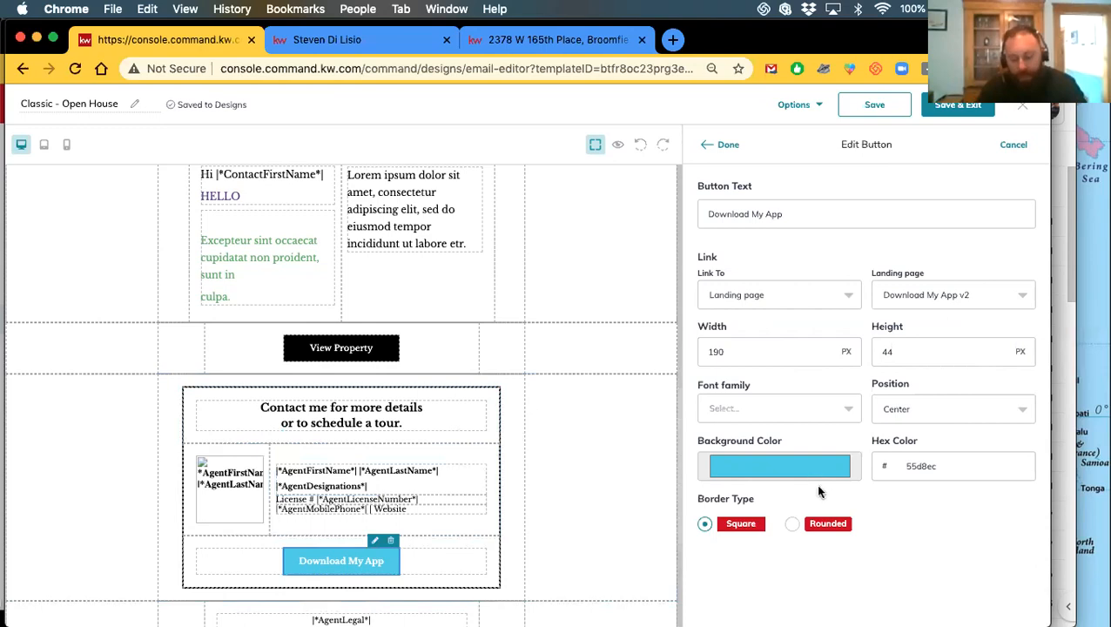
Finish editing the Download My App button with Done
scroll(404, 411, "up", 10)
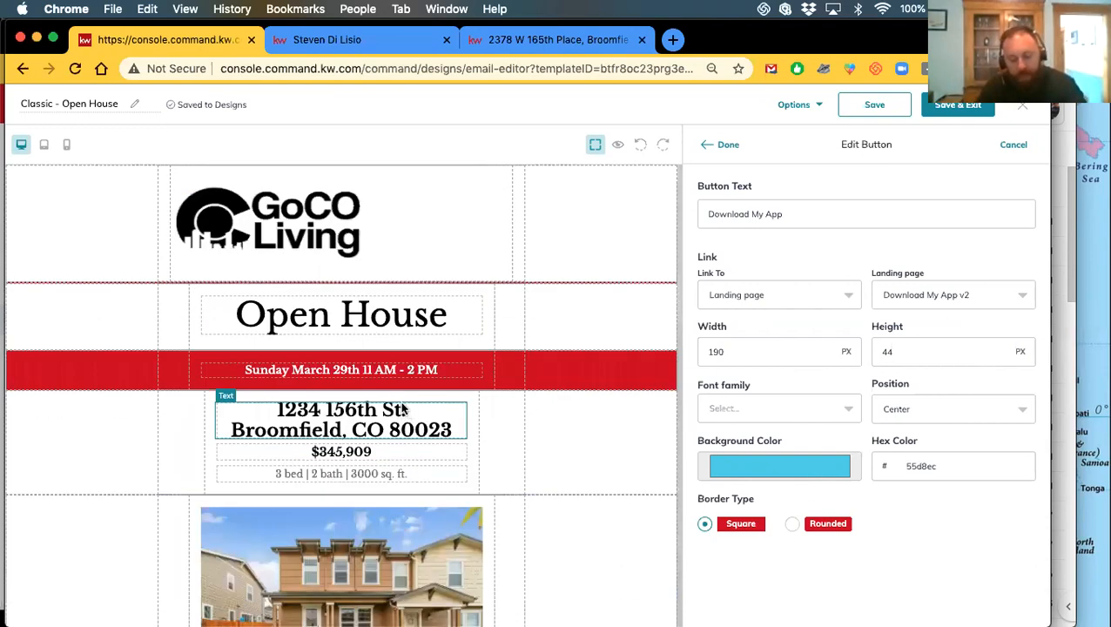
scroll(403, 409, "down", 10)
scroll(380, 436, "up", 10)
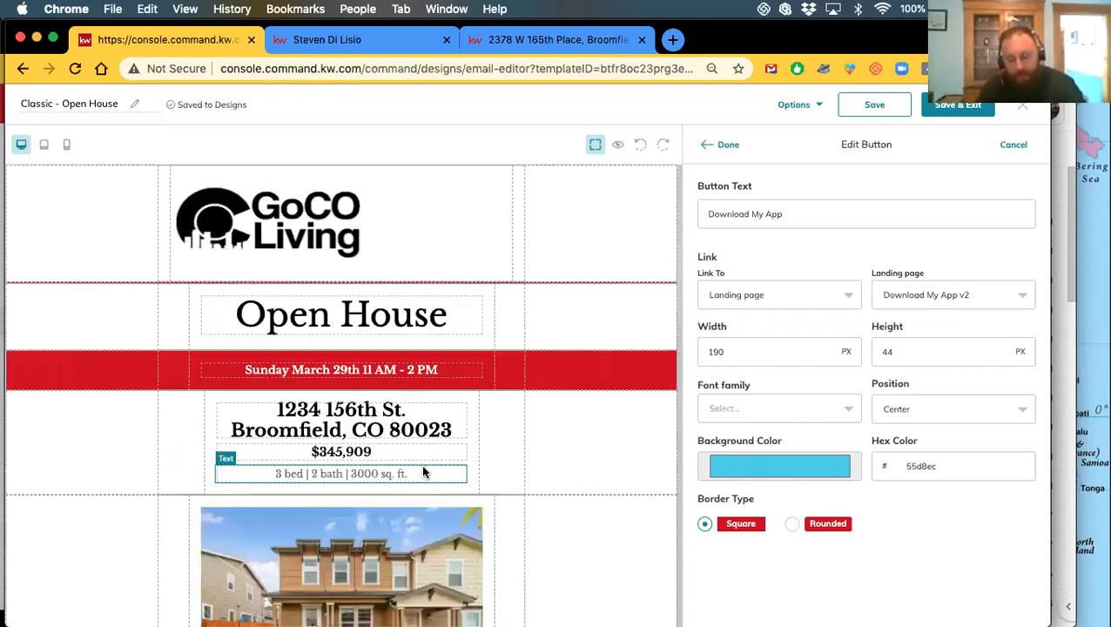
scroll(418, 457, "down", 6)
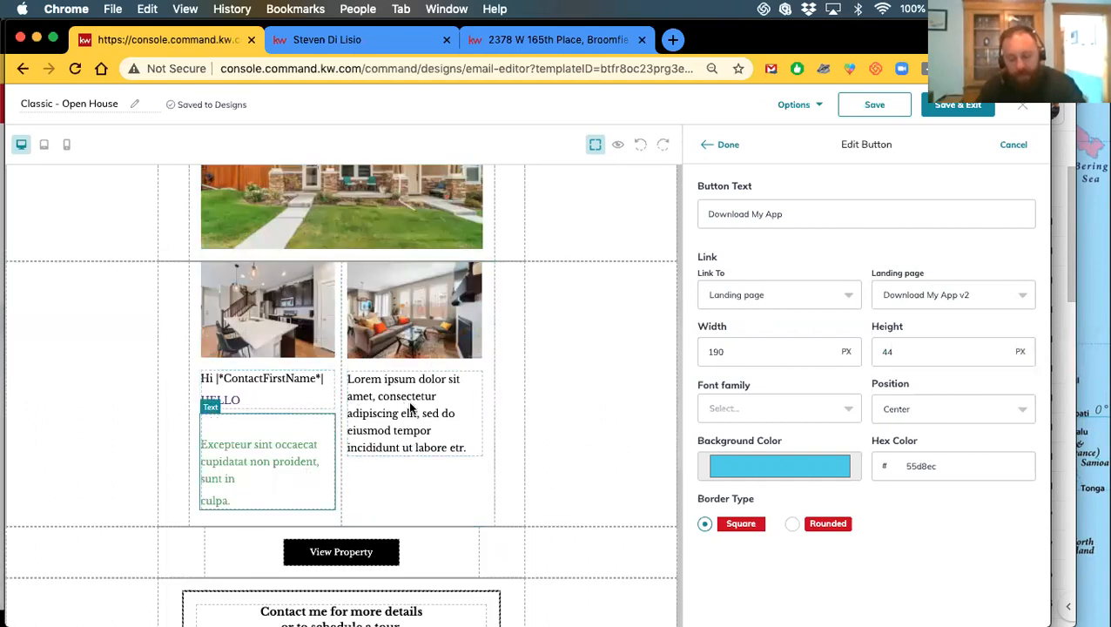
scroll(410, 407, "down", 4)
scroll(384, 360, "down", 7)
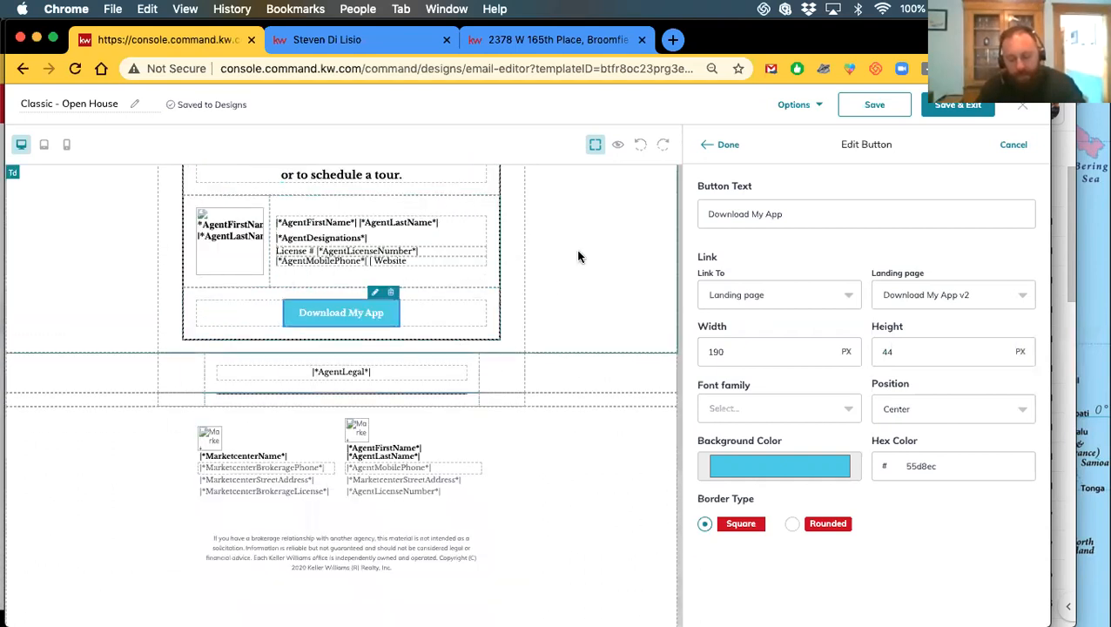
left_click(723, 148)
Send a test copy of the email to the agent's own kw.com work address
left_click(801, 105)
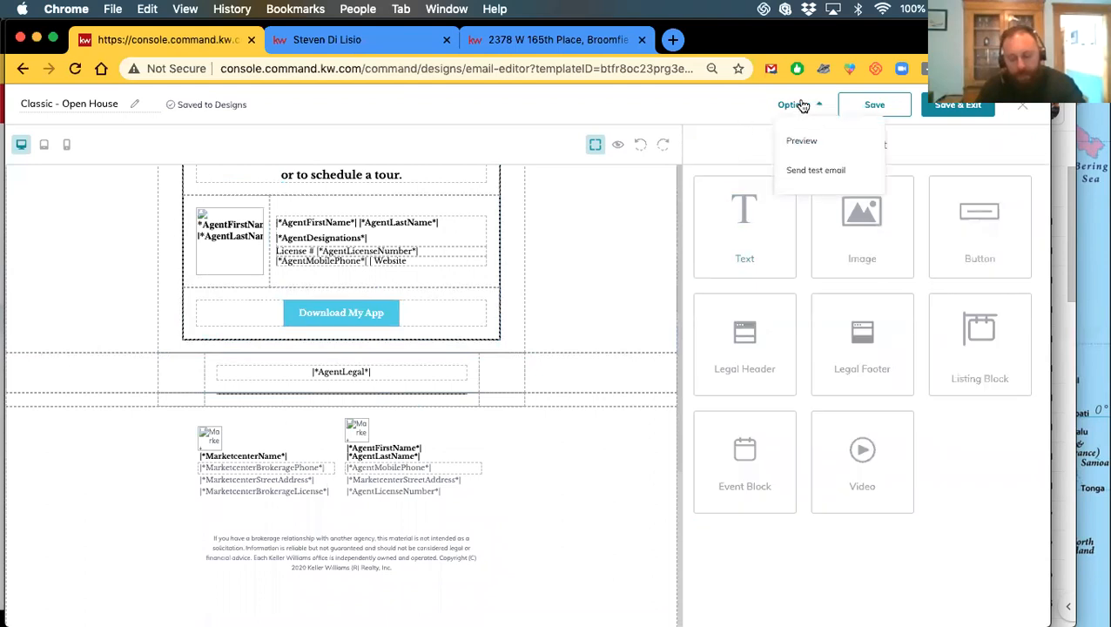
left_click(804, 171)
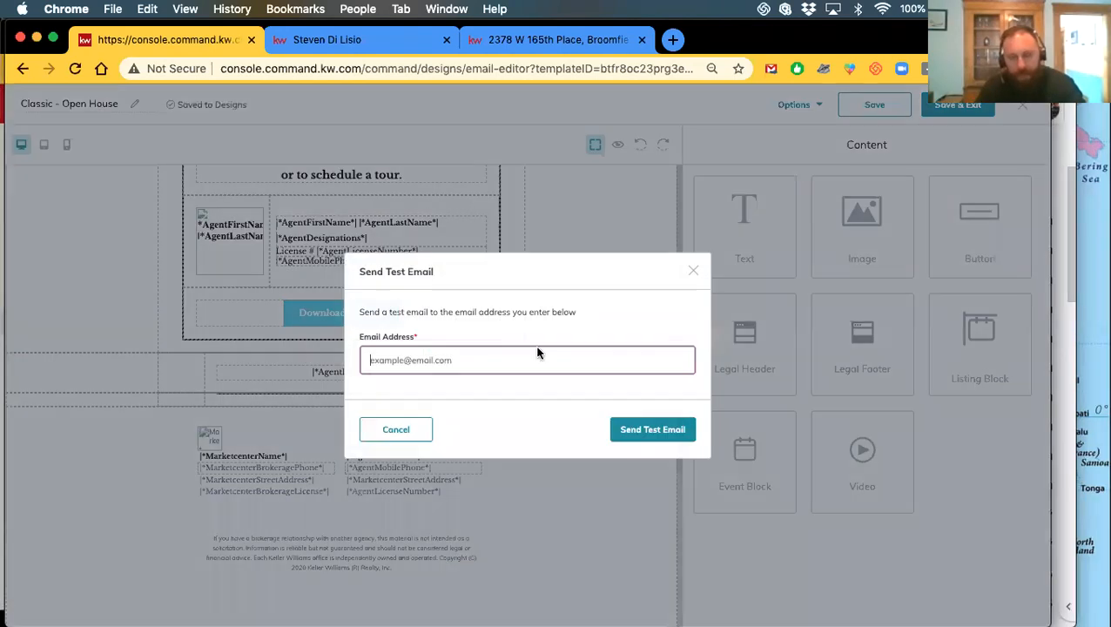
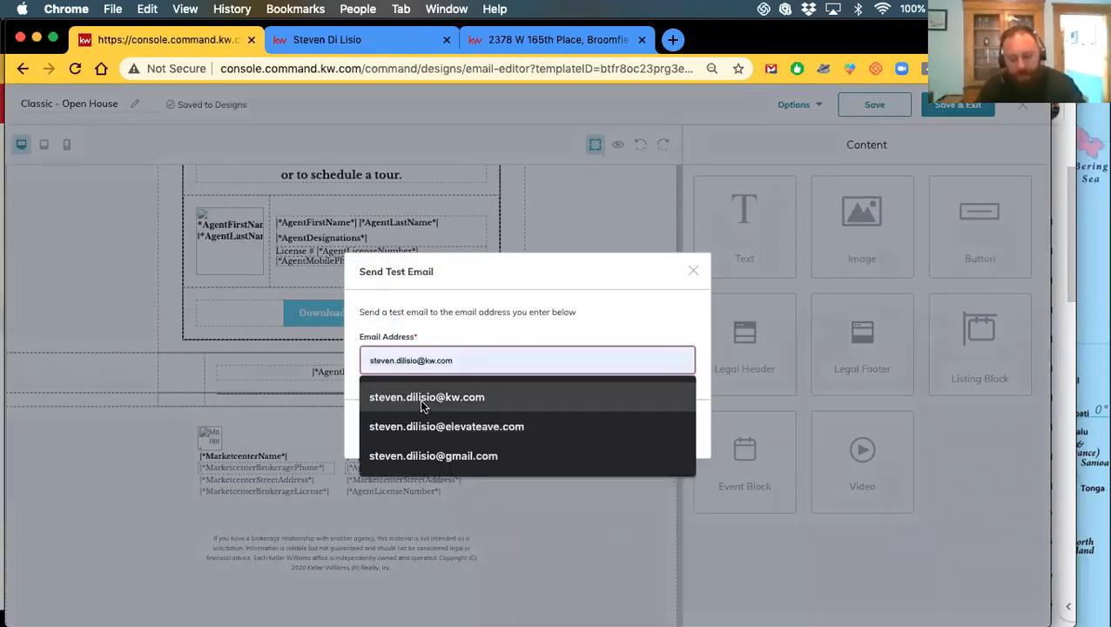
left_click(421, 399)
left_click(652, 442)
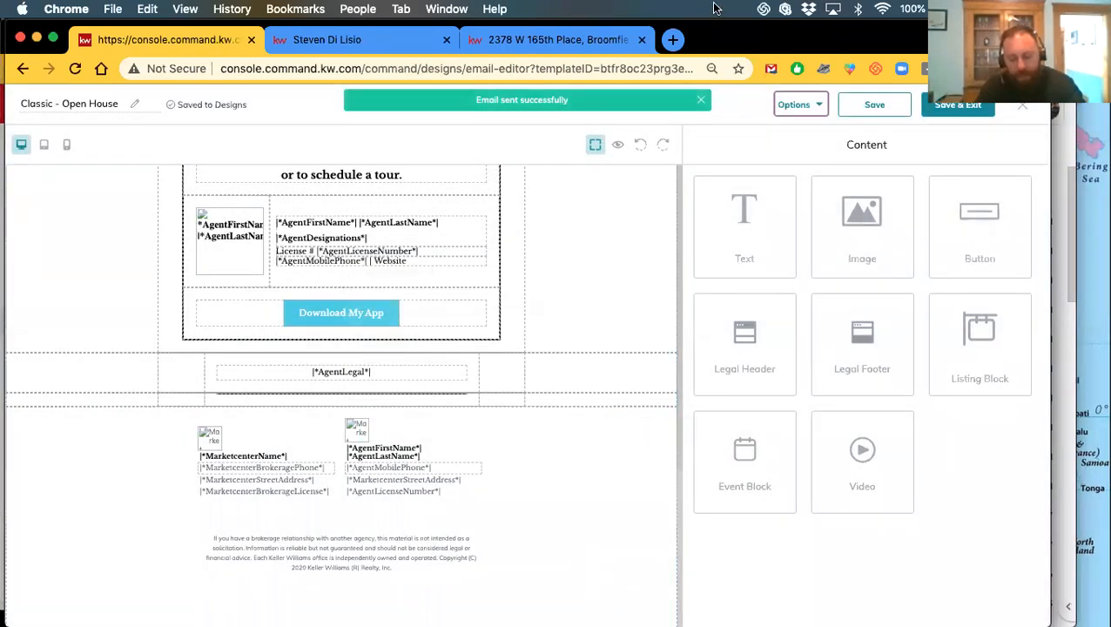
left_click_drag(738, 40, 779, 46)
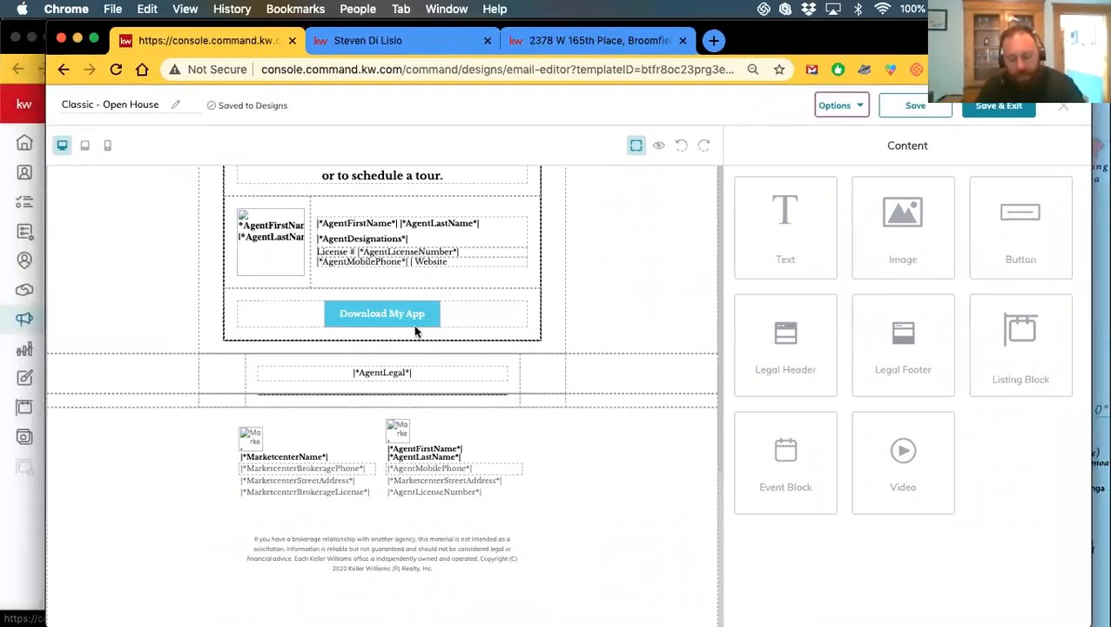
Save and exit the Classic - Open House design, then open and close its card's three-dot menu
scroll(672, 352, "up", 15)
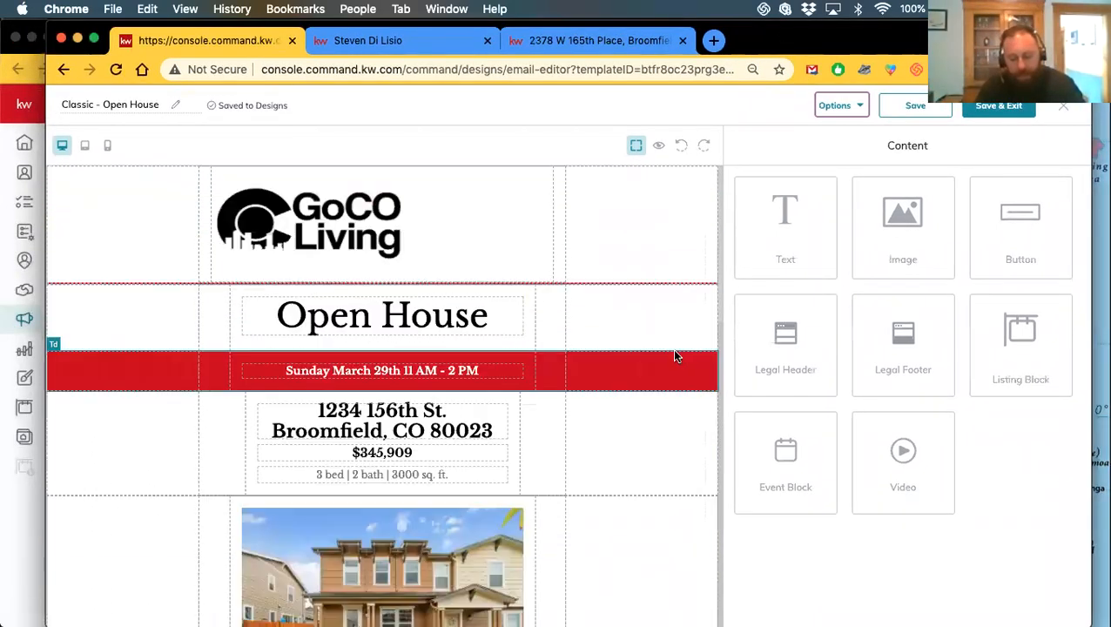
scroll(528, 357, "down", 10)
scroll(583, 377, "down", 3)
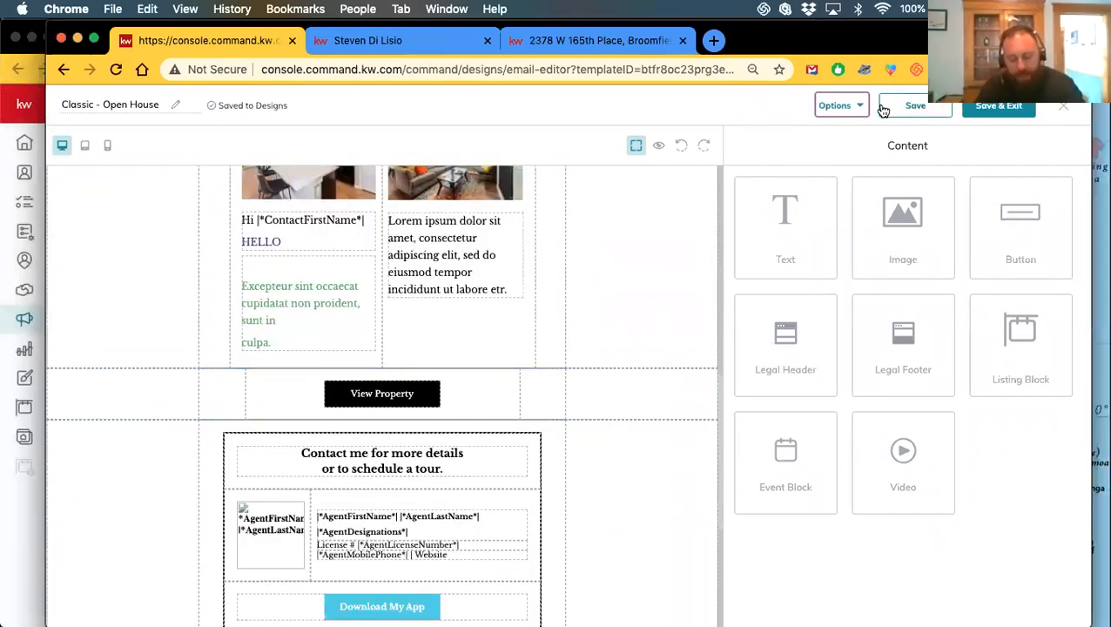
left_click(996, 107)
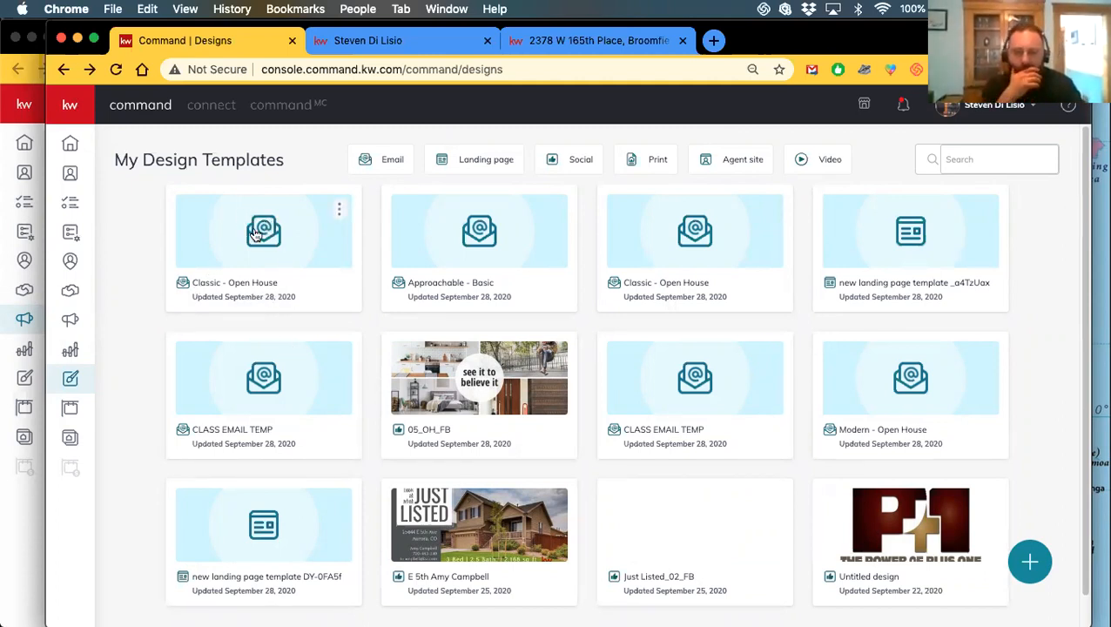
left_click(340, 210)
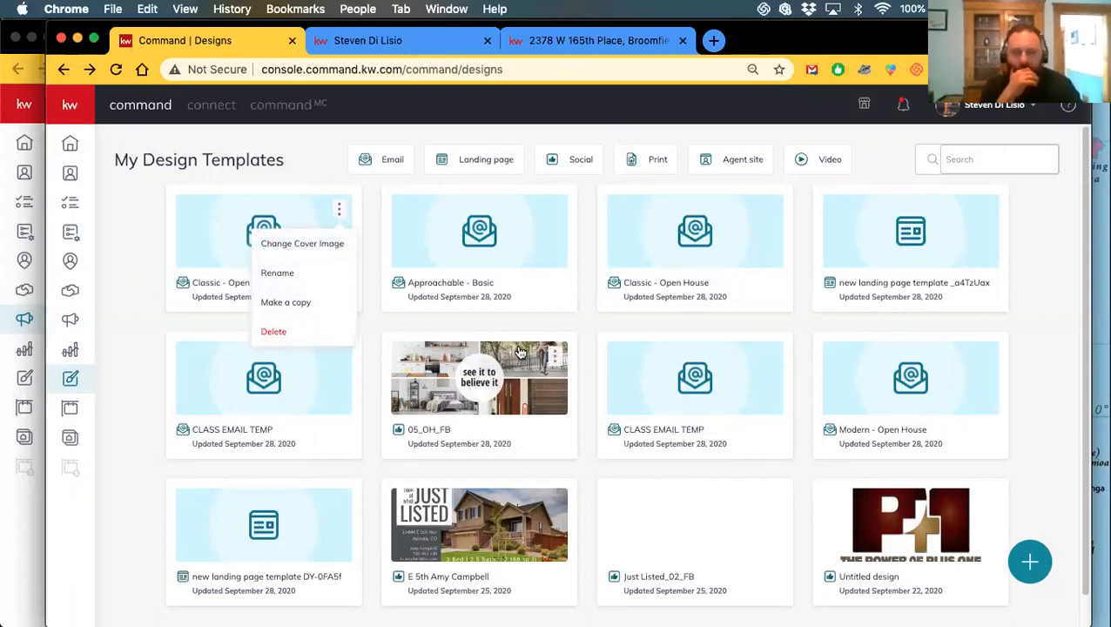
left_click(371, 319)
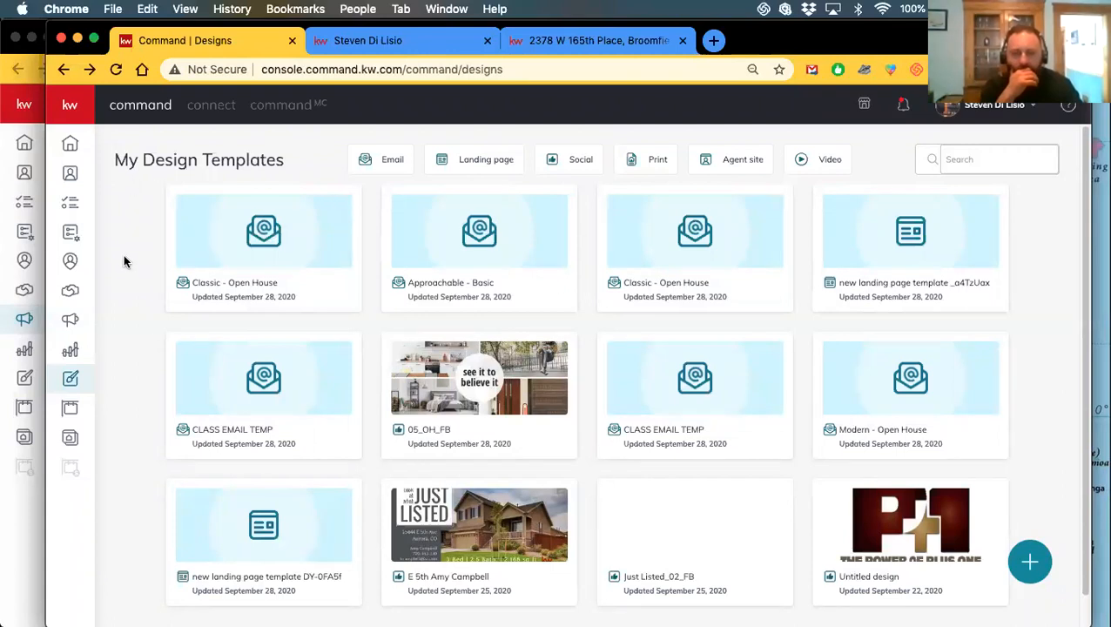
Leave Designs for Campaigns and show the Emails list, topped by CLASS EMAIL SEPT 28
left_click(68, 320)
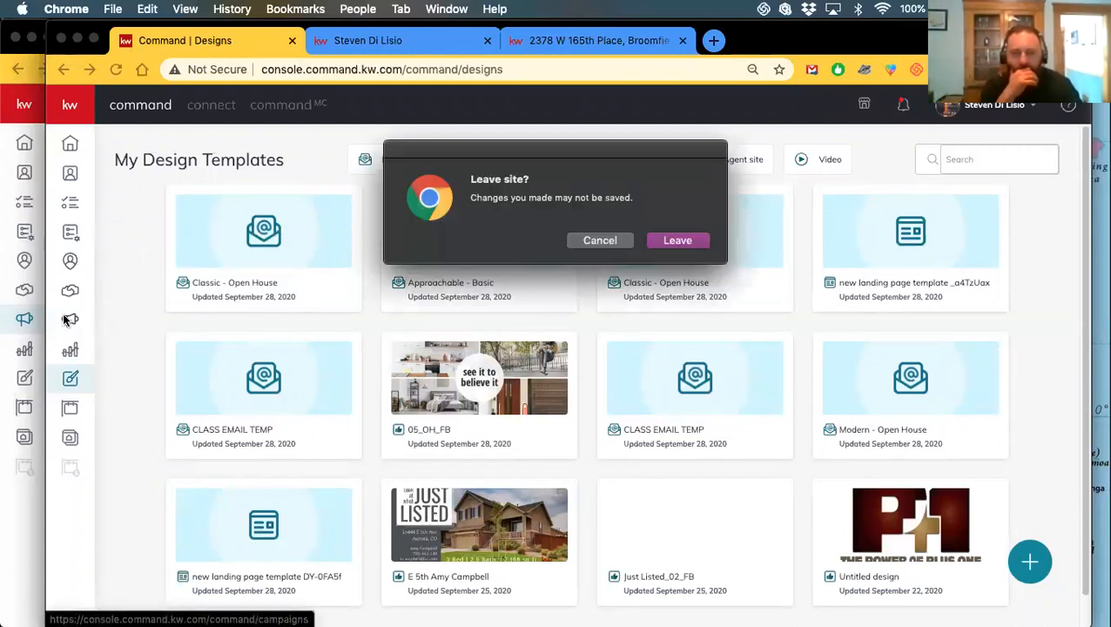
left_click(677, 240)
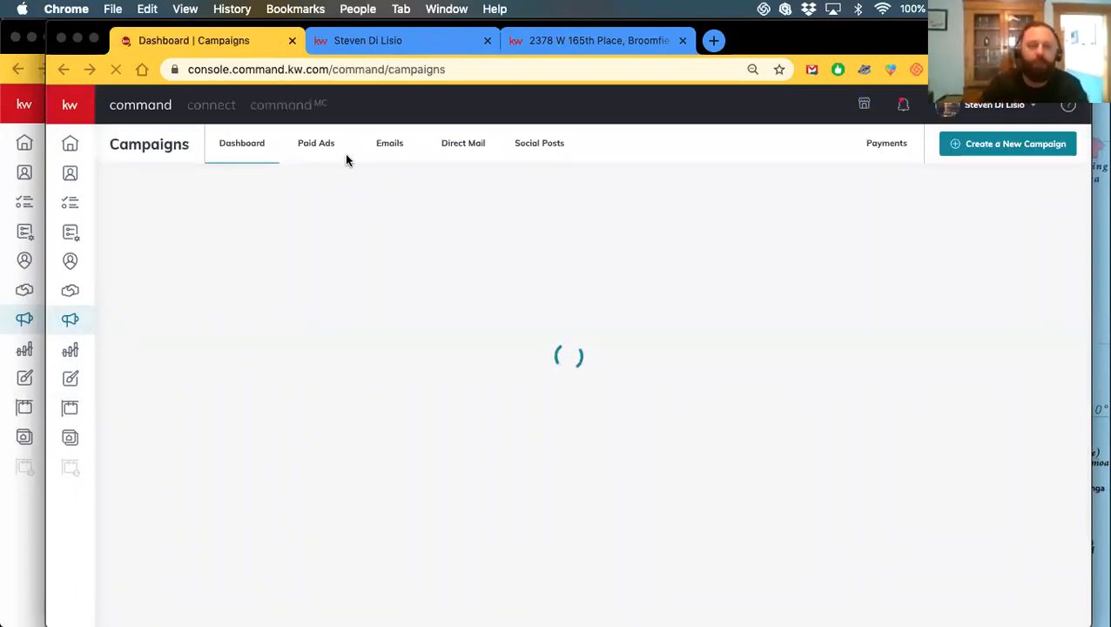
left_click(390, 150)
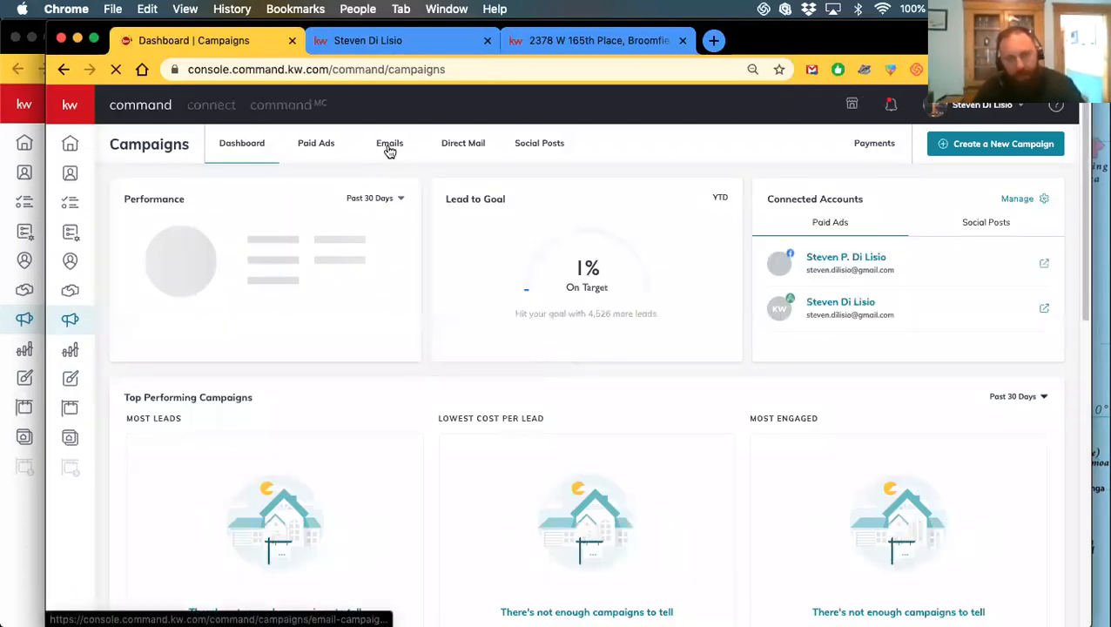
left_click(388, 148)
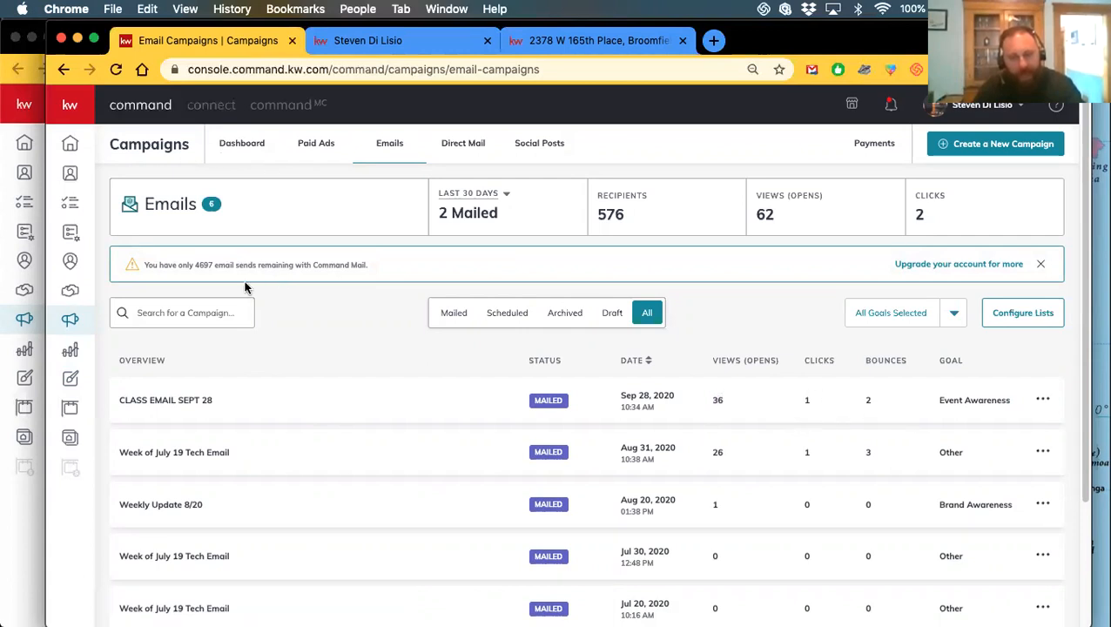
double_click(807, 401)
Switch to Gmail and open the [TEST] Email Template Test Email from Promotions
key("ctrl+Up")
left_click(211, 202)
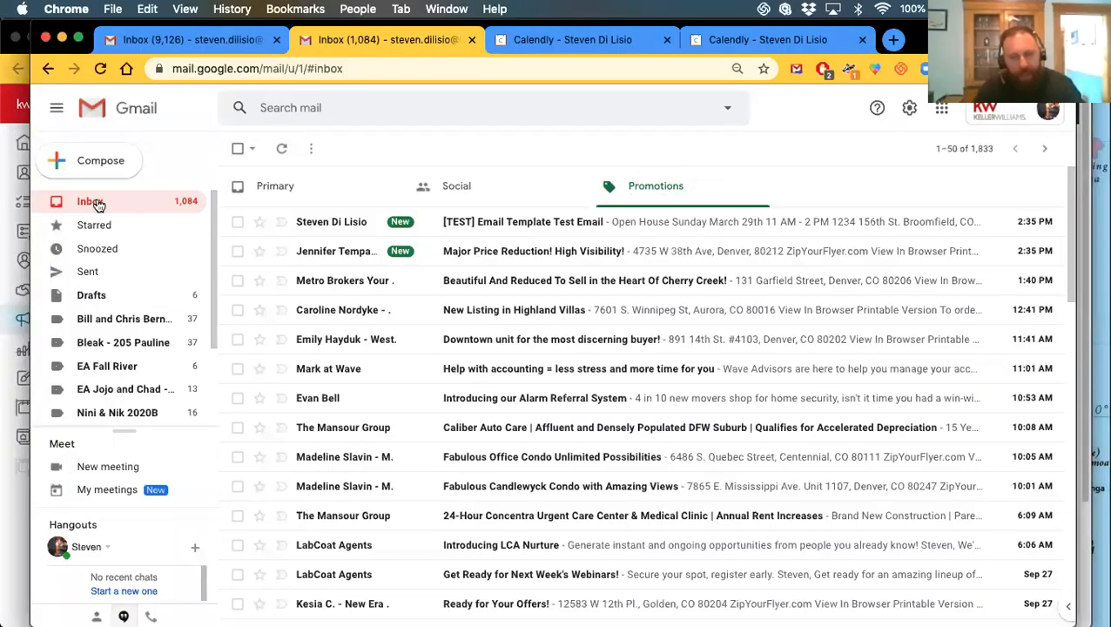
left_click(95, 202)
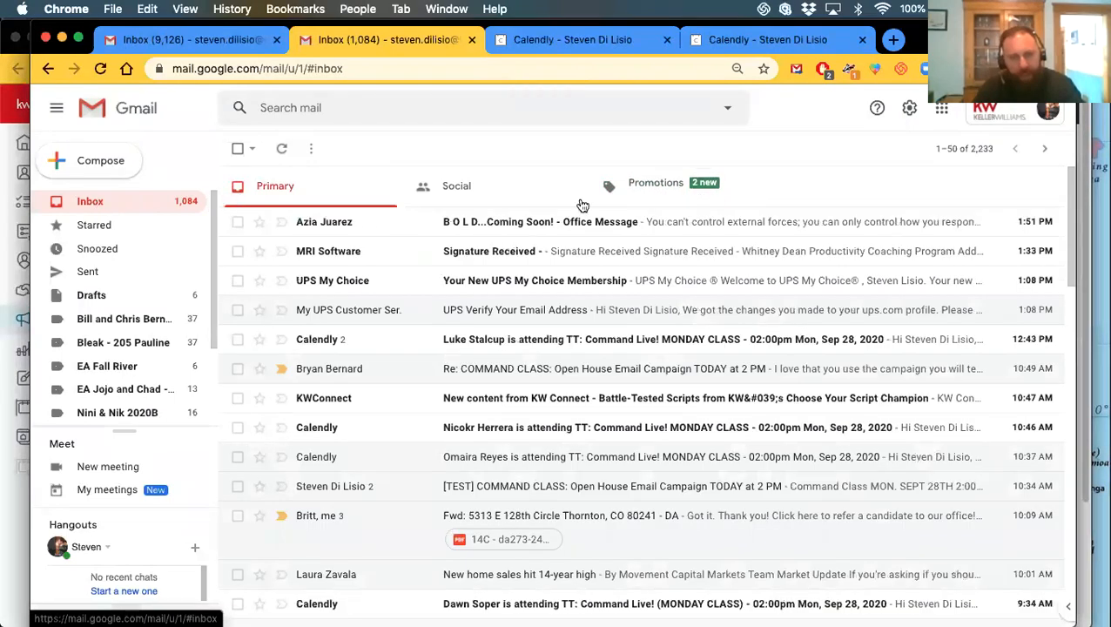
left_click(649, 186)
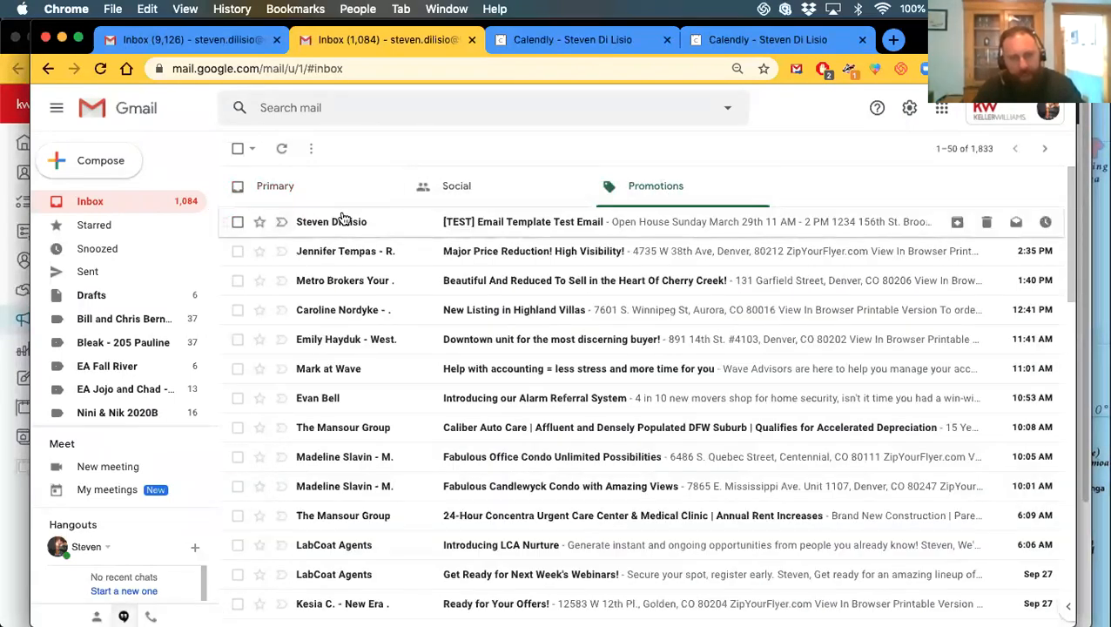
left_click(342, 218)
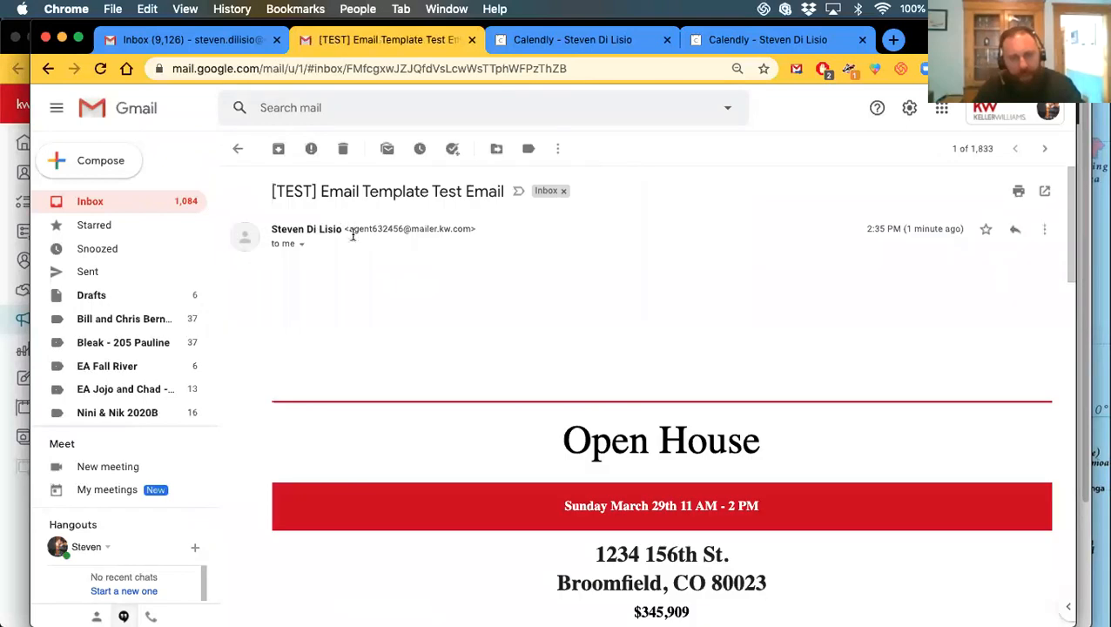
Scroll through the test email and view the house photo enlarged
scroll(472, 382, "down", 5)
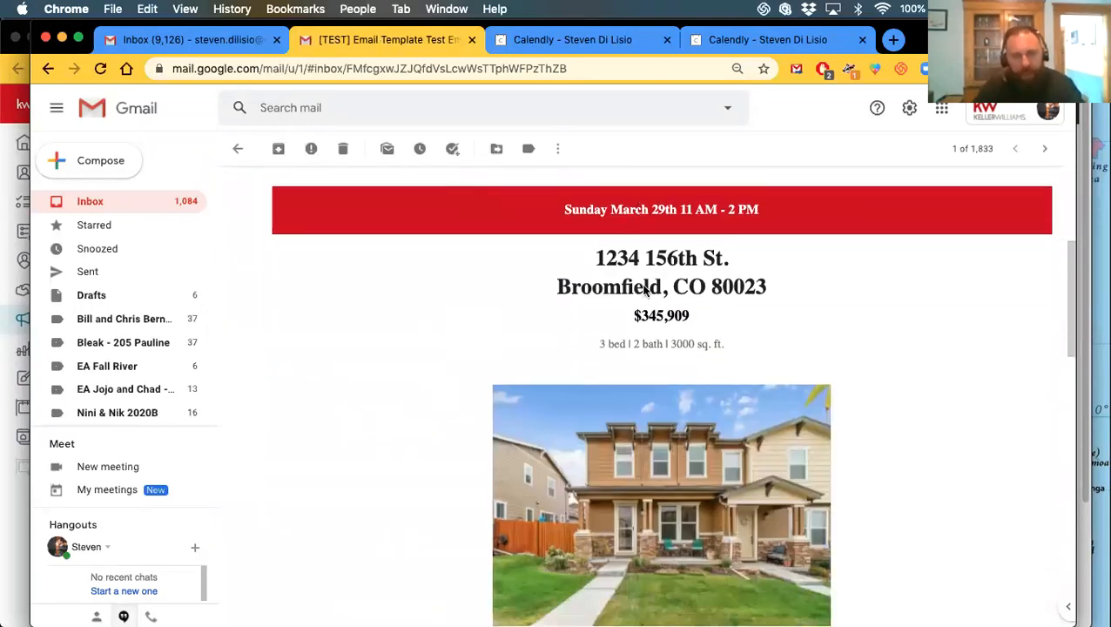
scroll(649, 290, "down", 3)
scroll(657, 310, "down", 3)
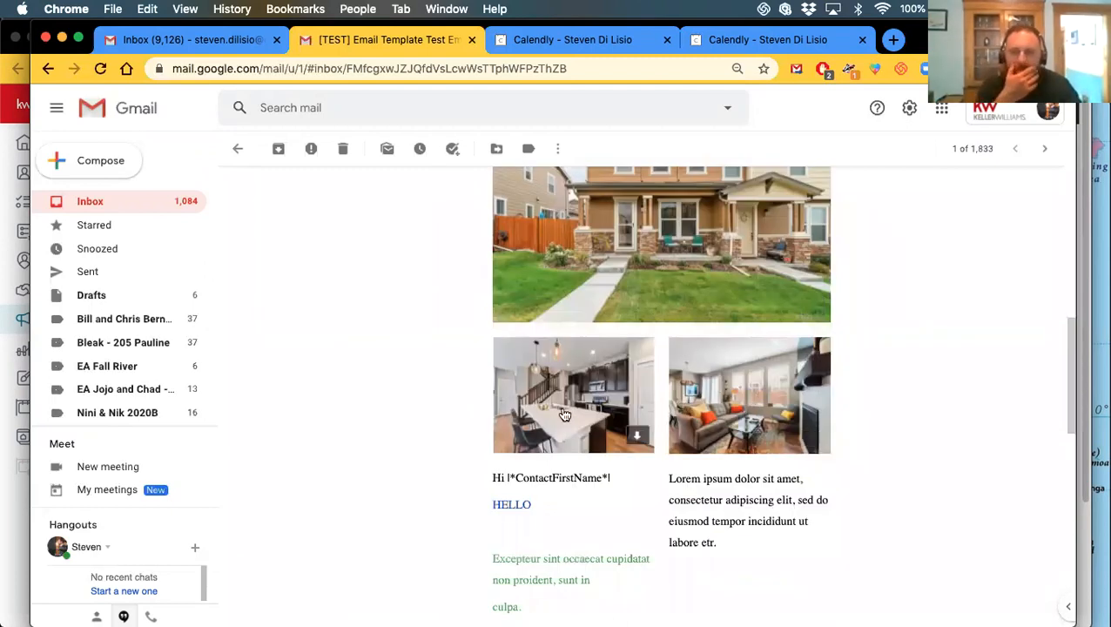
scroll(586, 367, "up", 1)
scroll(586, 367, "up", 3)
left_click(653, 347)
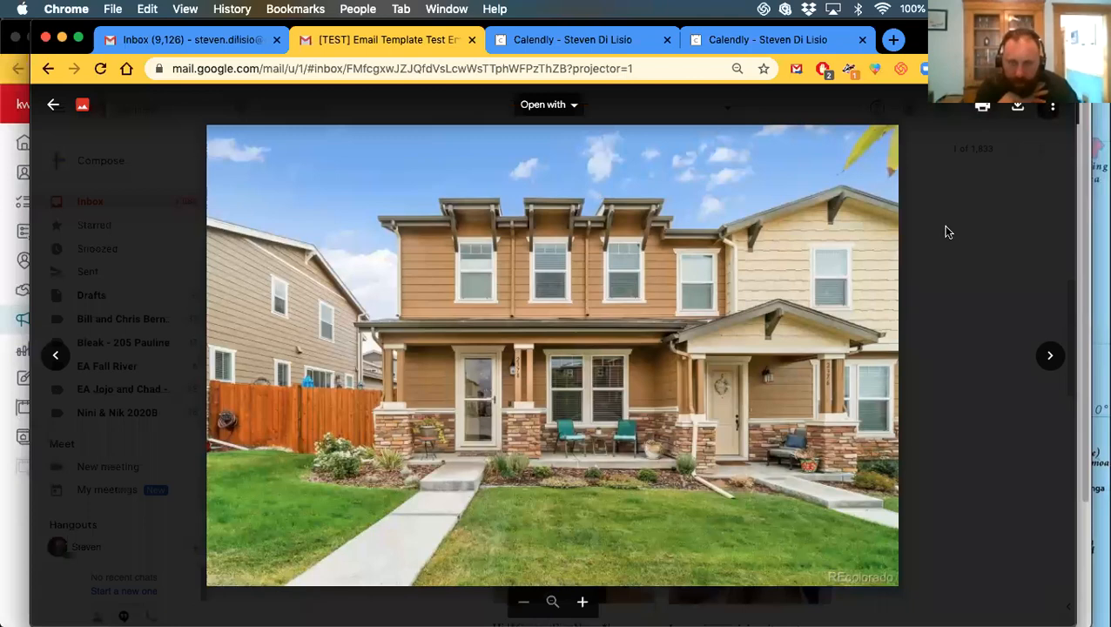
left_click(947, 231)
Inspect the enlarged living-room photo, then follow the HELLO link to the agent's website
scroll(870, 314, "down", 3)
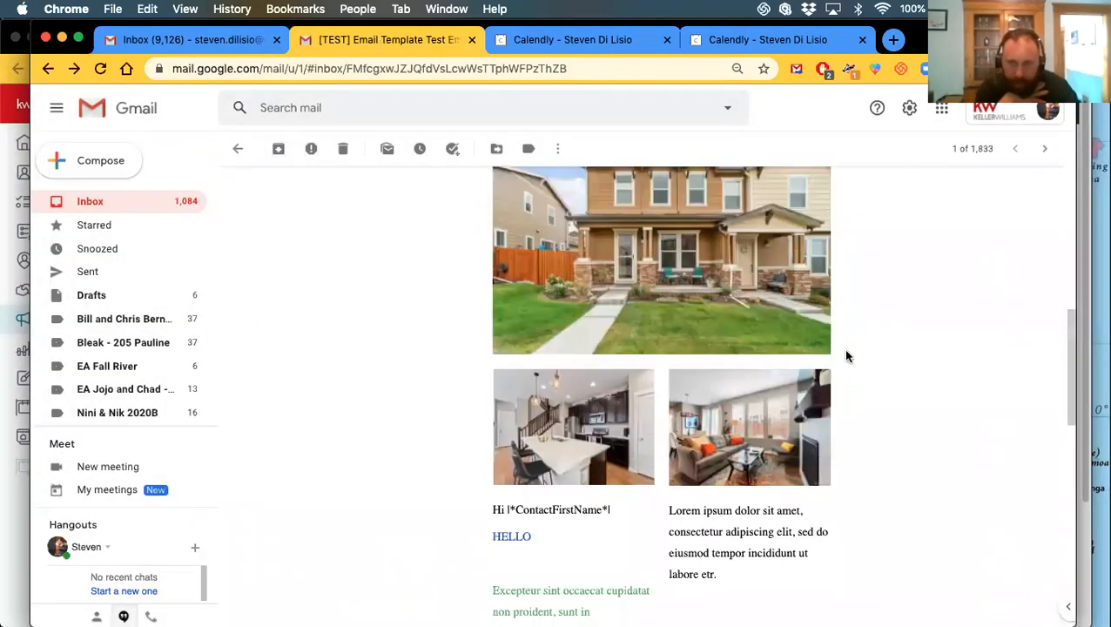
left_click(751, 415)
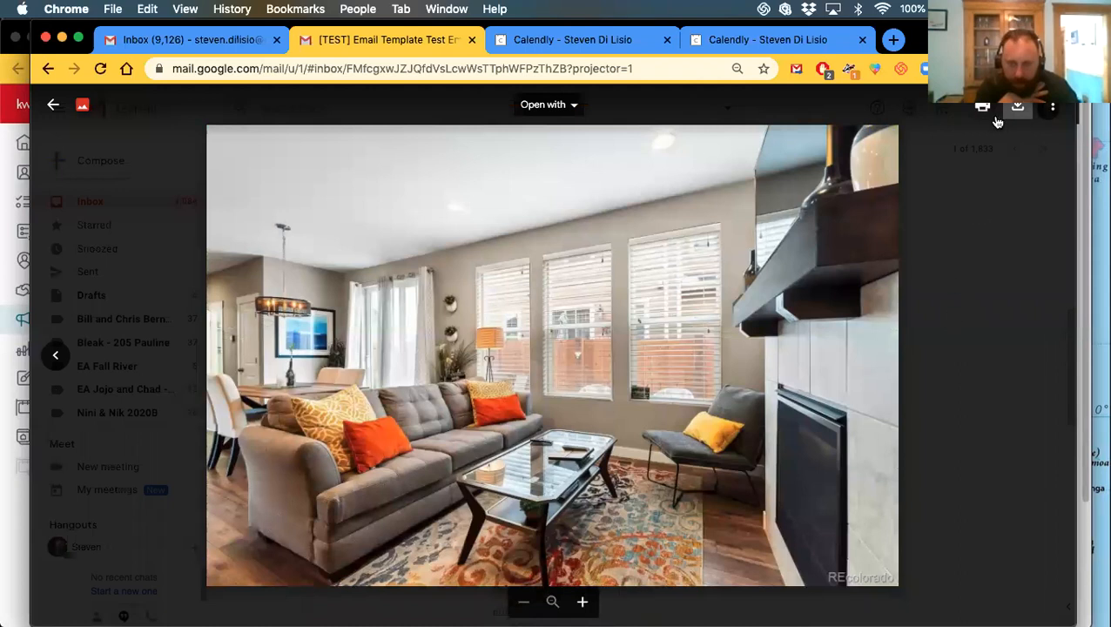
left_click(52, 105)
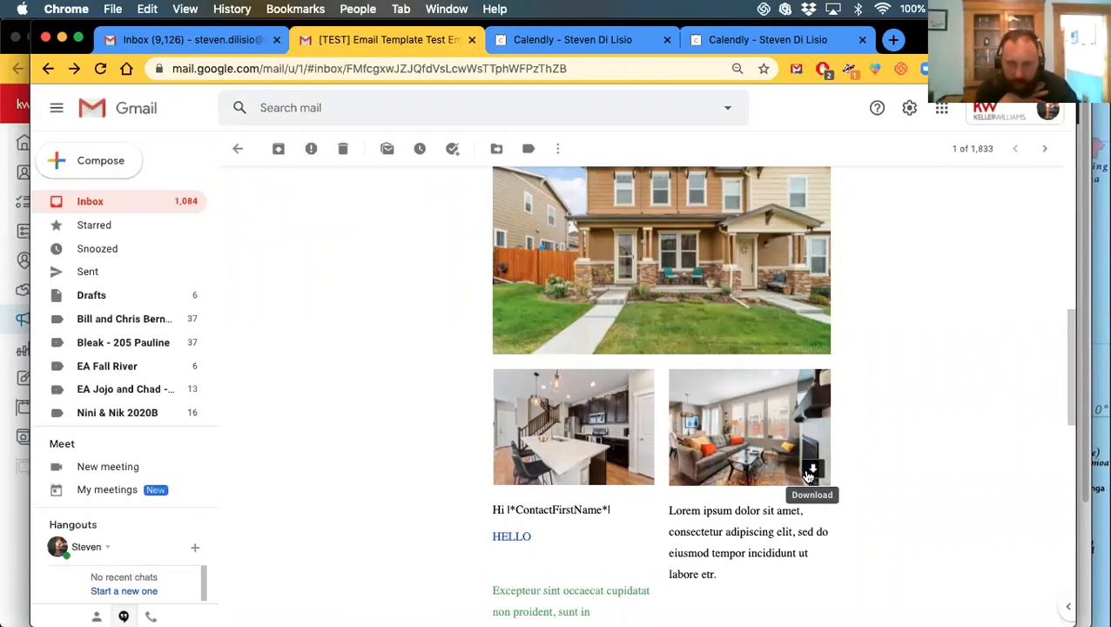
right_click(708, 397)
left_click(894, 331)
scroll(702, 365, "down", 3)
left_click(512, 399)
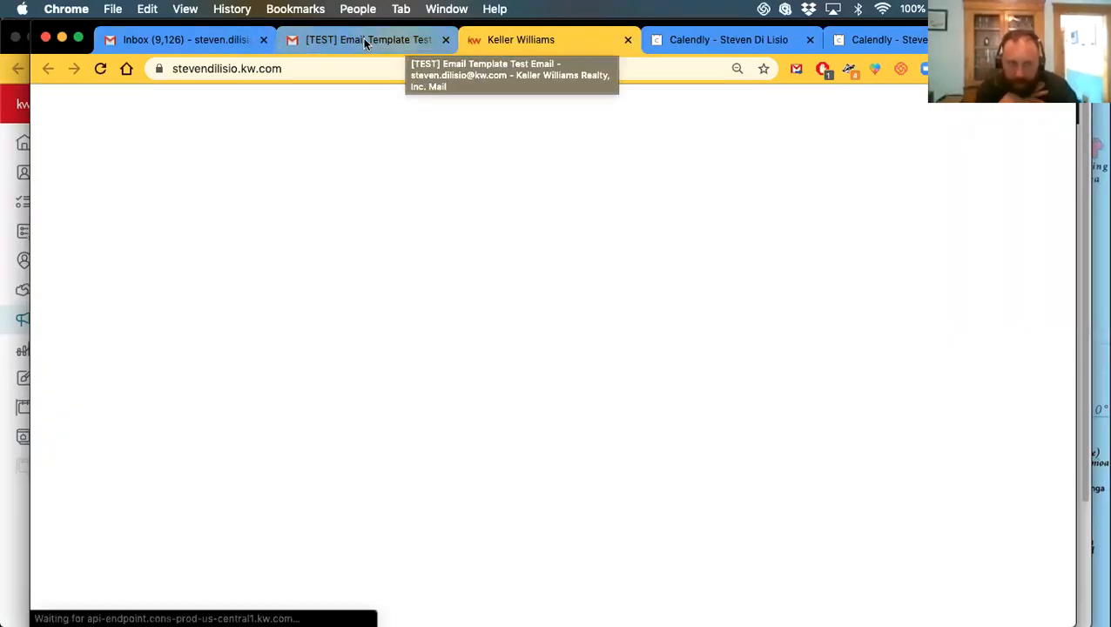
Return to the test email and follow its View Property link
left_click(366, 39)
scroll(601, 414, "down", 3)
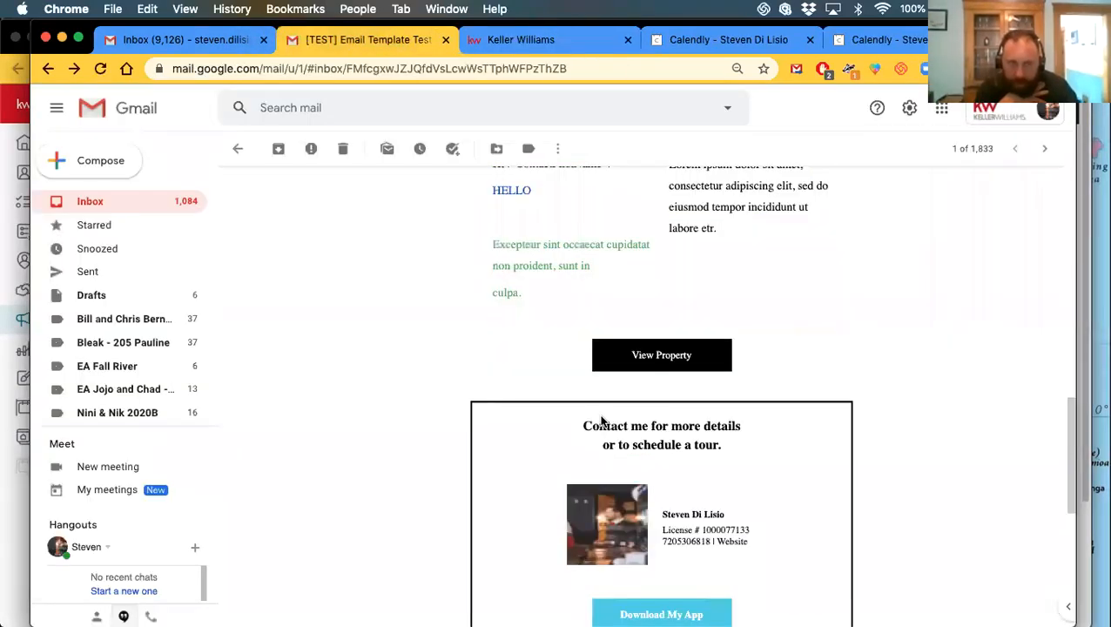
left_click(654, 359)
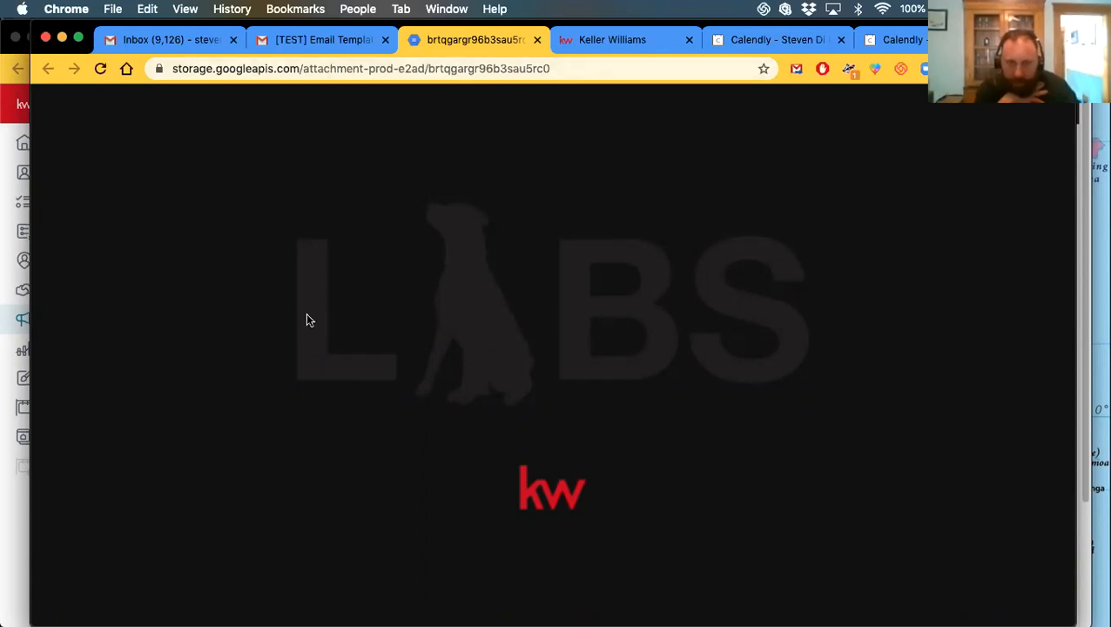
Back in the [TEST] Email Template tab, follow the Download My App button
left_click(322, 41)
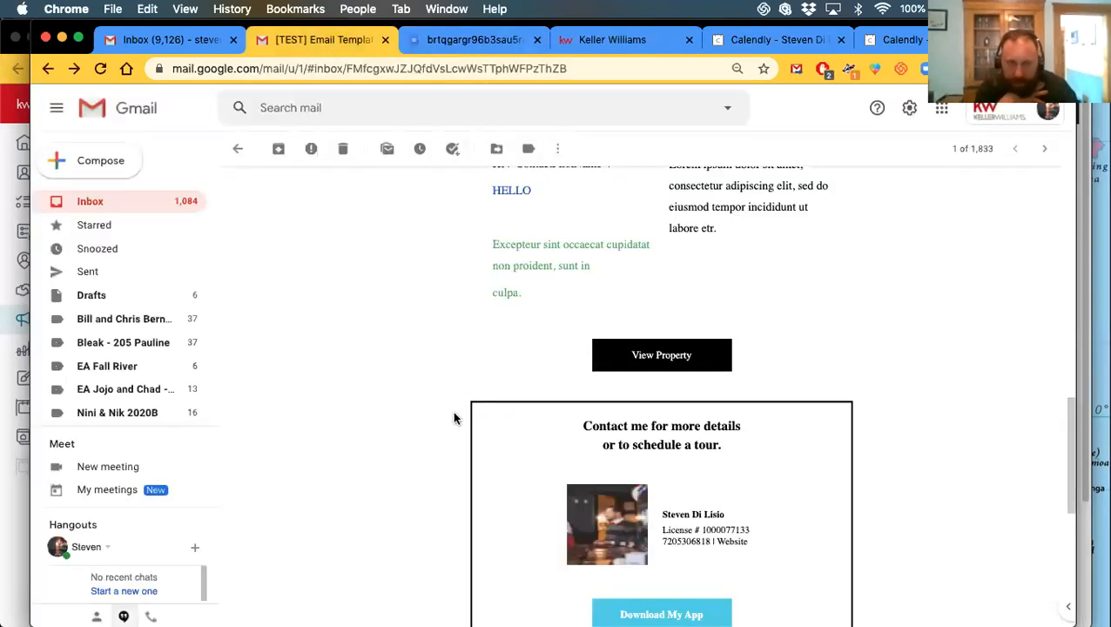
scroll(452, 414, "down", 3)
left_click(659, 484)
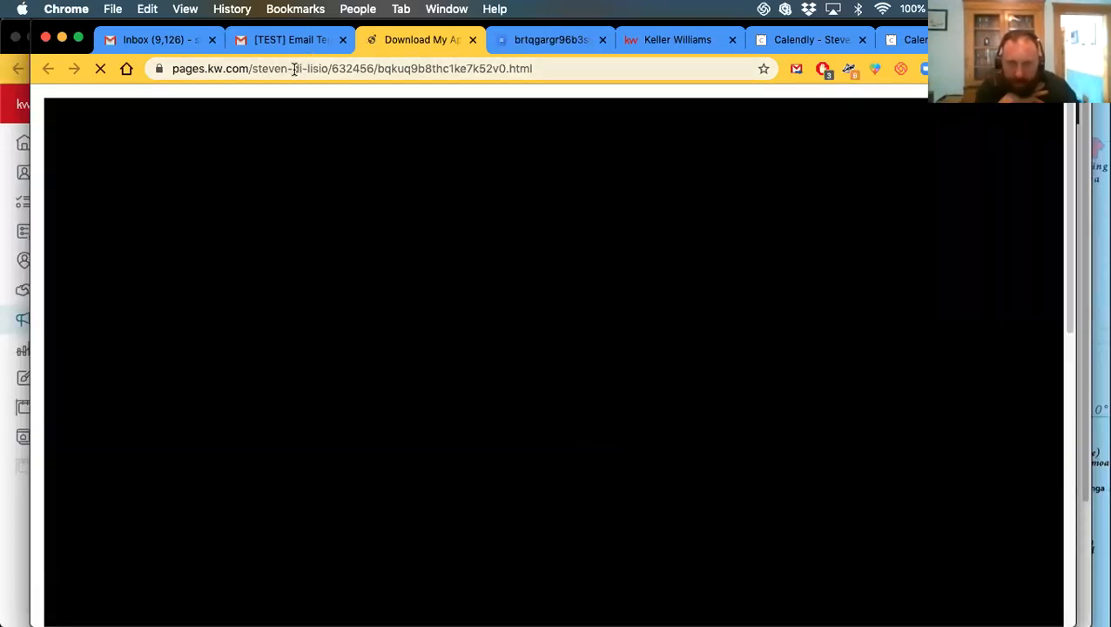
Scroll past the embedded video and follow the Download App button to the kw.com app page
scroll(307, 314, "down", 10)
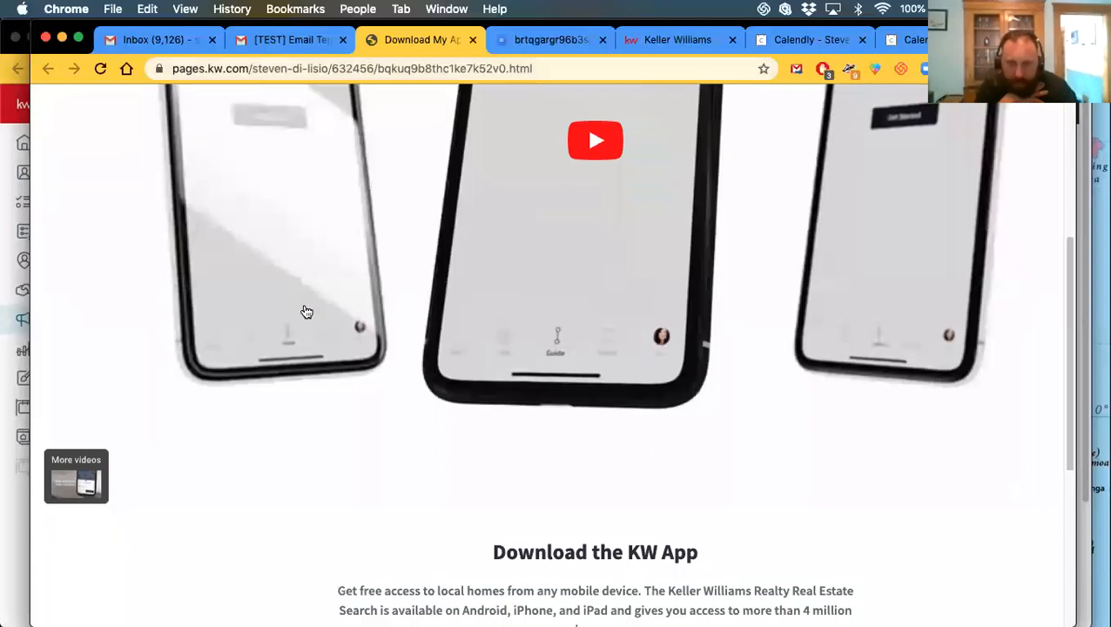
scroll(321, 338, "up", 10)
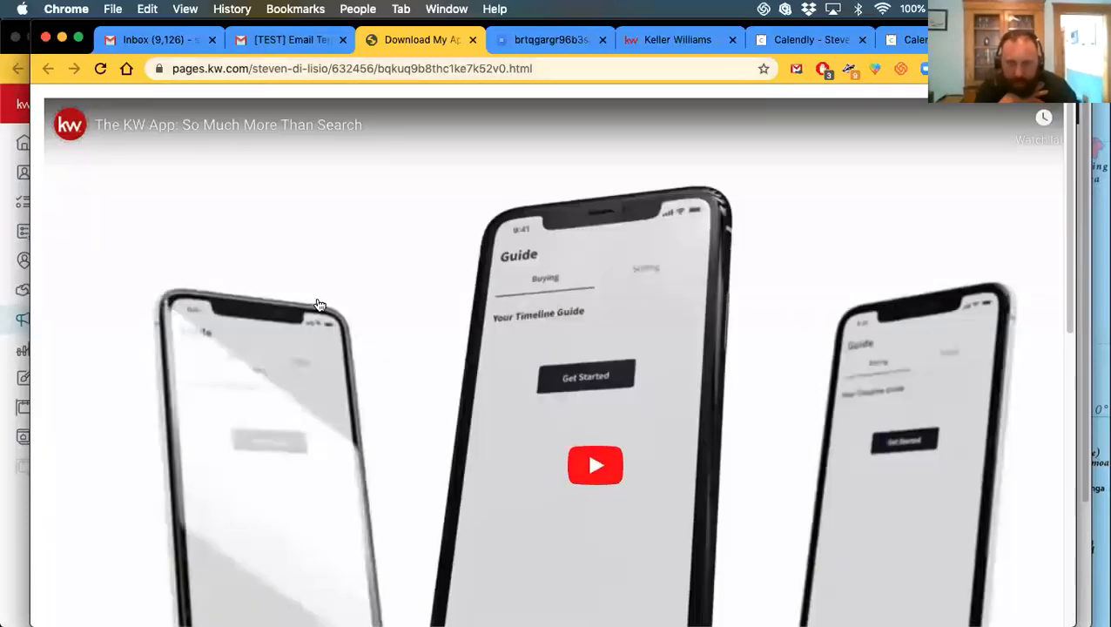
scroll(322, 193, "down", 10)
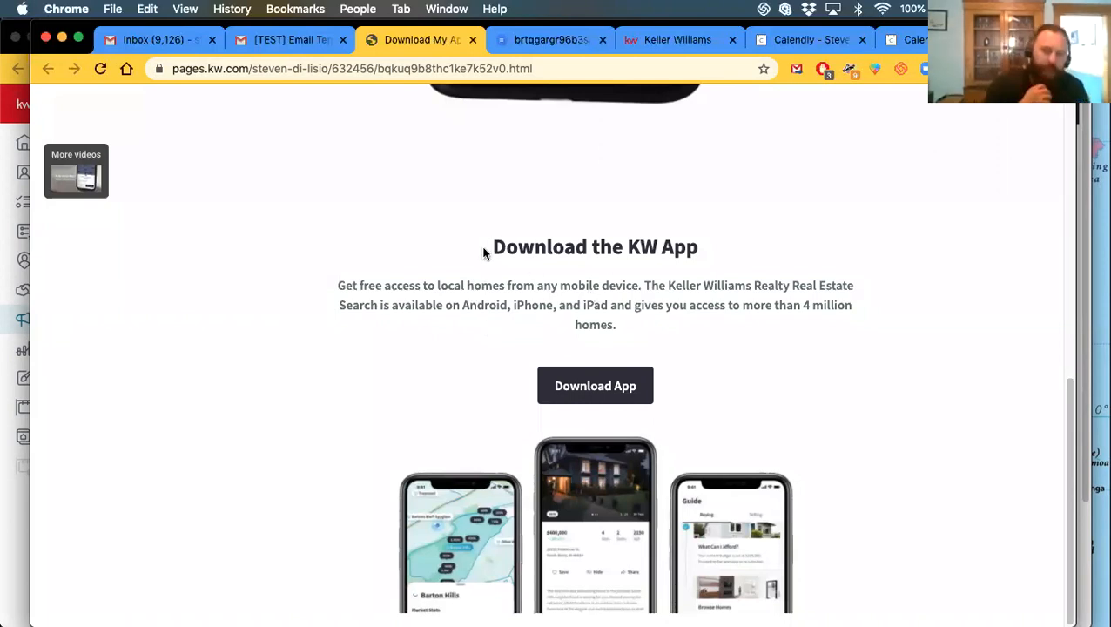
scroll(460, 281, "up", 10)
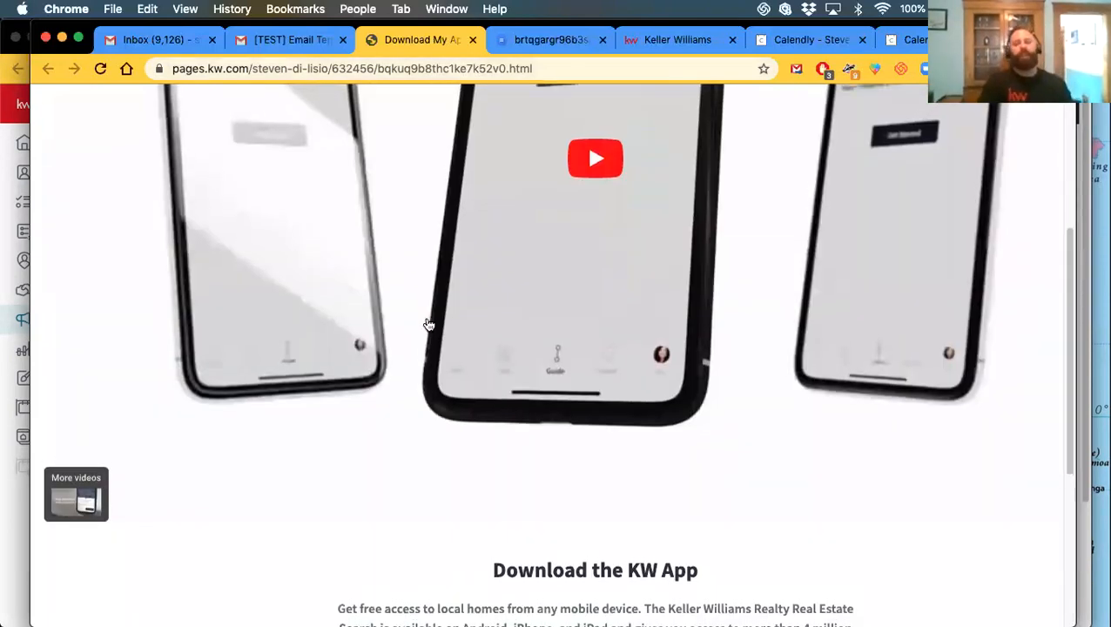
scroll(419, 317, "down", 10)
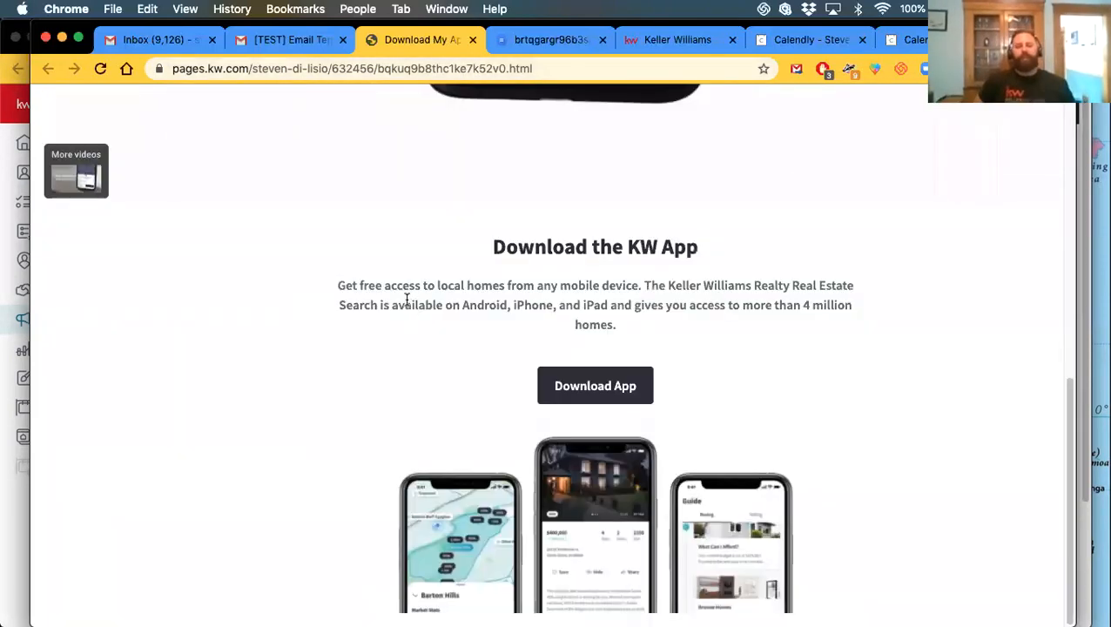
left_click(581, 387)
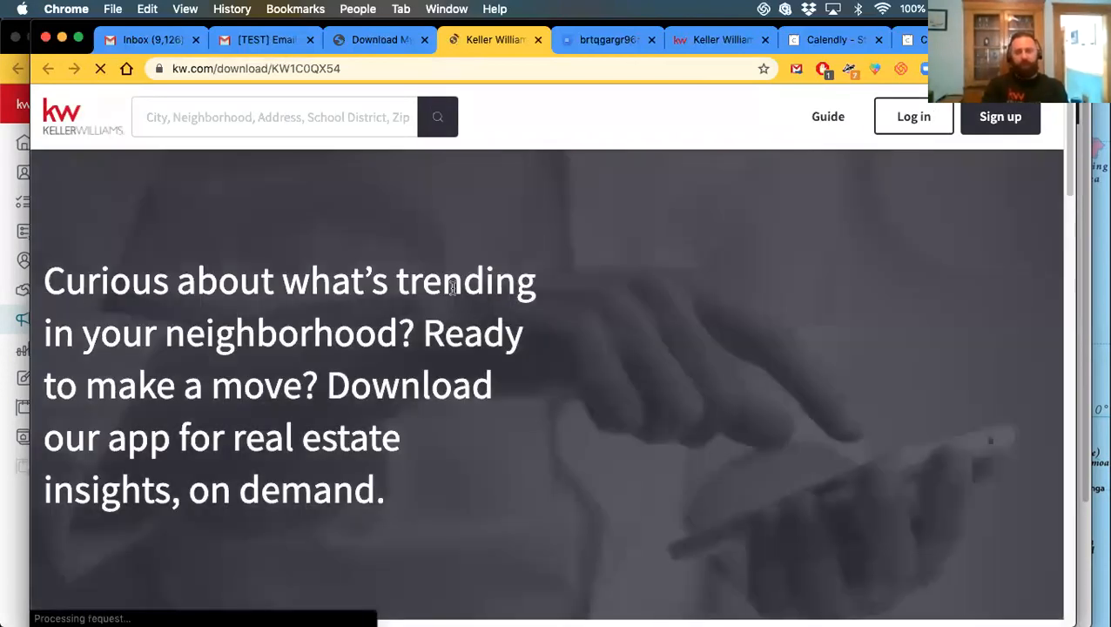
Return to the Download My App page and follow its app download link again
scroll(393, 331, "down", 6)
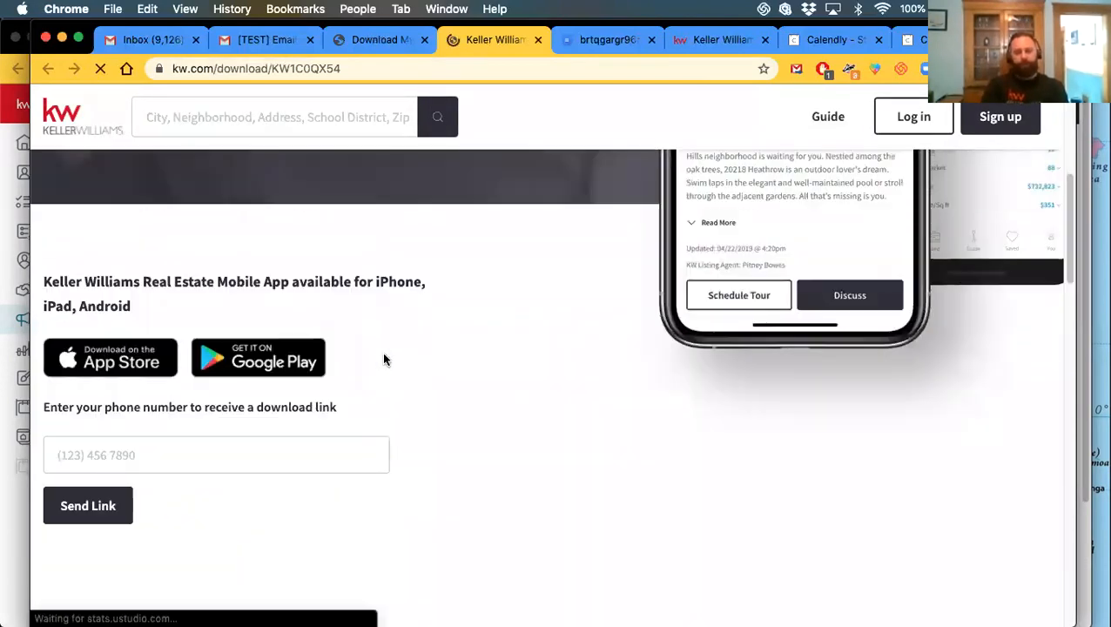
scroll(384, 347, "down", 4)
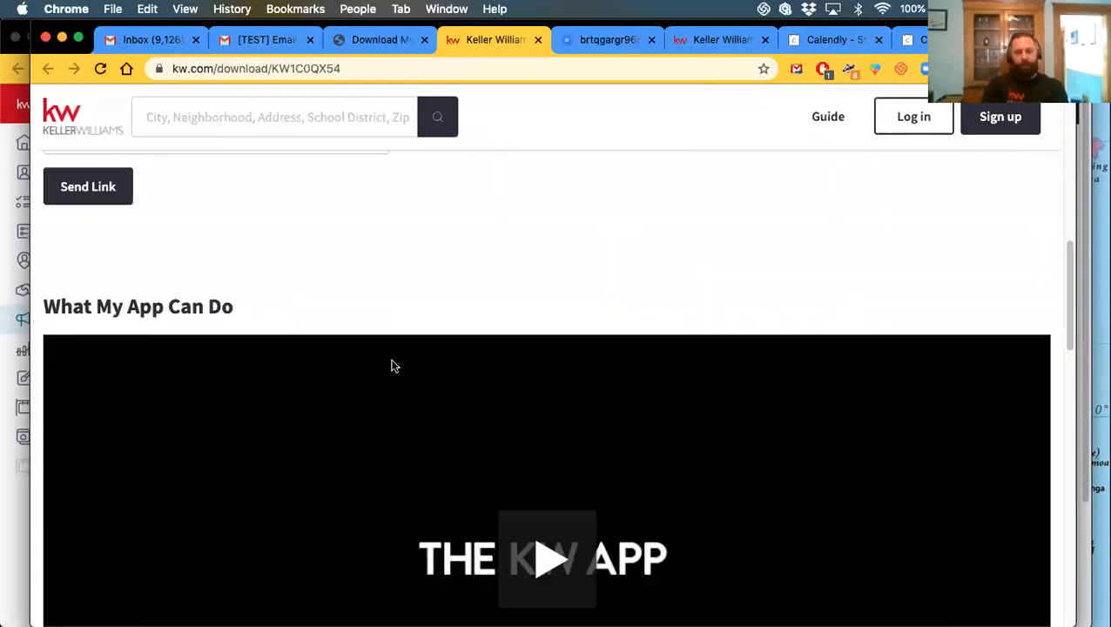
scroll(391, 364, "up", 6)
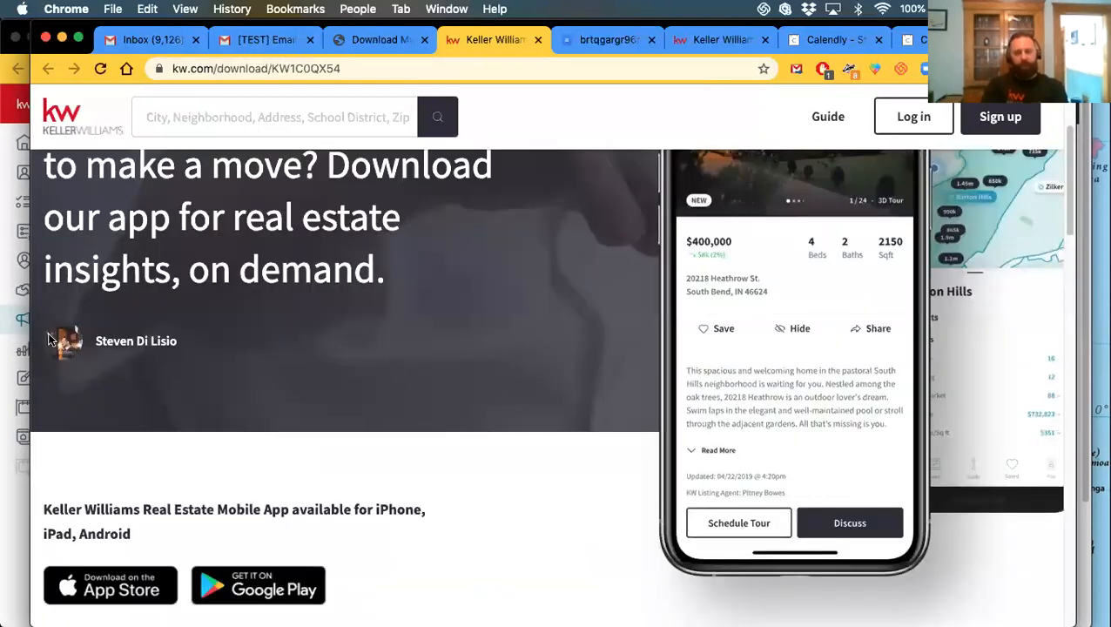
scroll(199, 406, "down", 15)
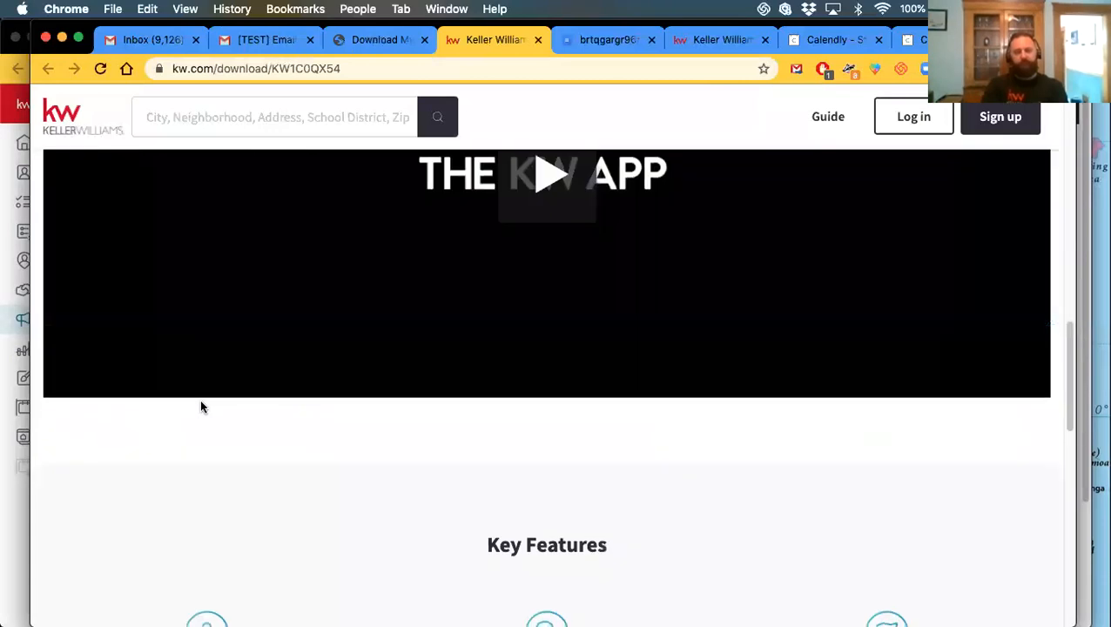
scroll(213, 419, "up", 15)
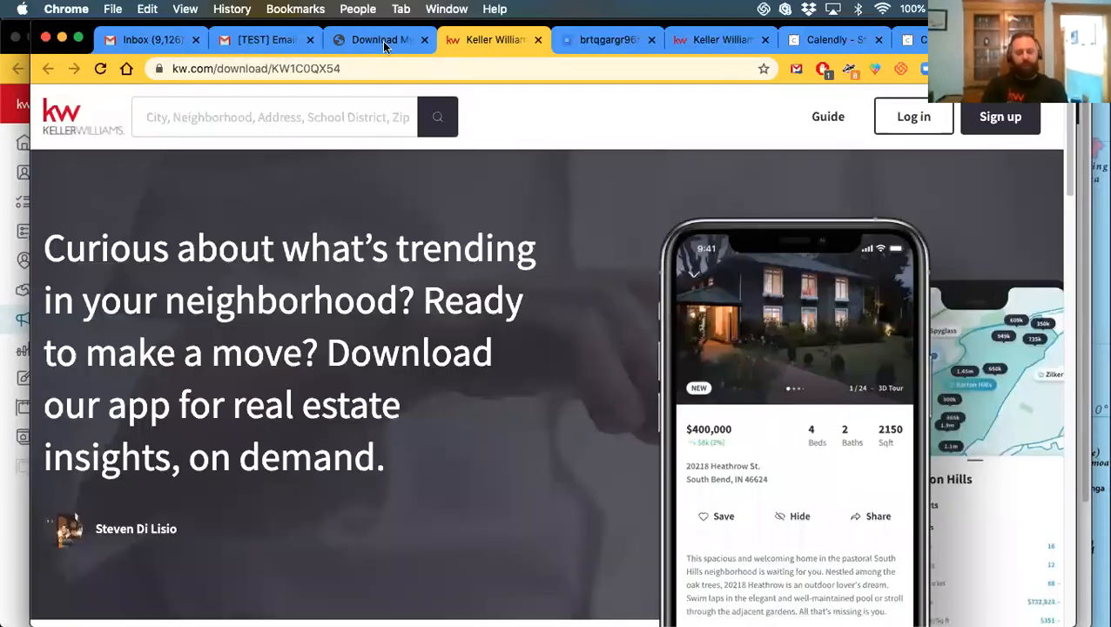
left_click(377, 40)
scroll(405, 348, "up", 5)
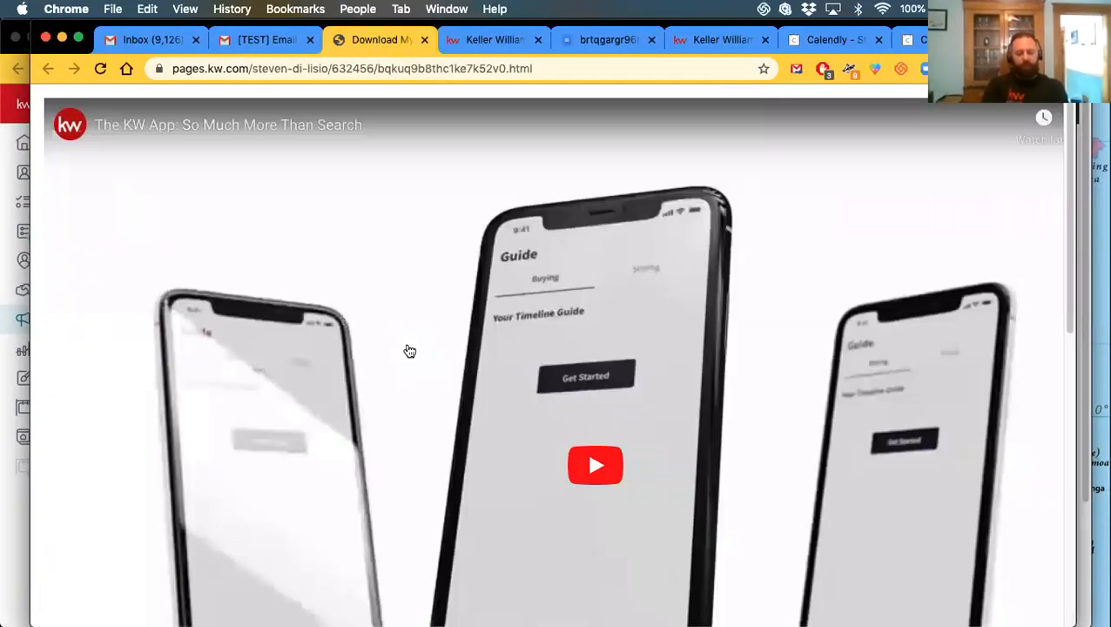
scroll(392, 352, "down", 4)
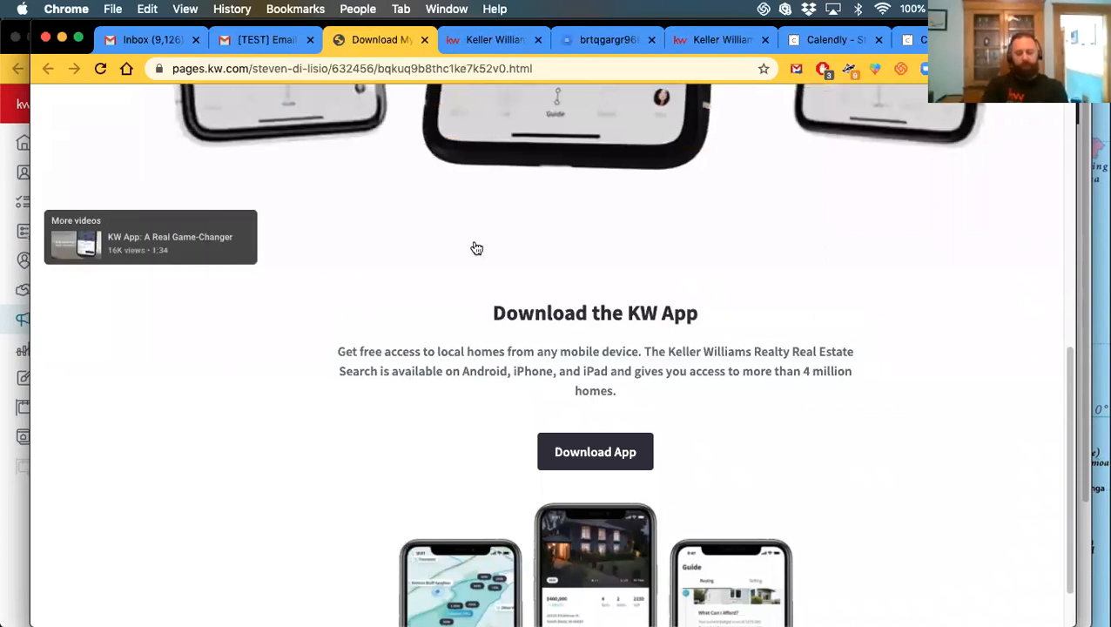
scroll(465, 391, "up", 5)
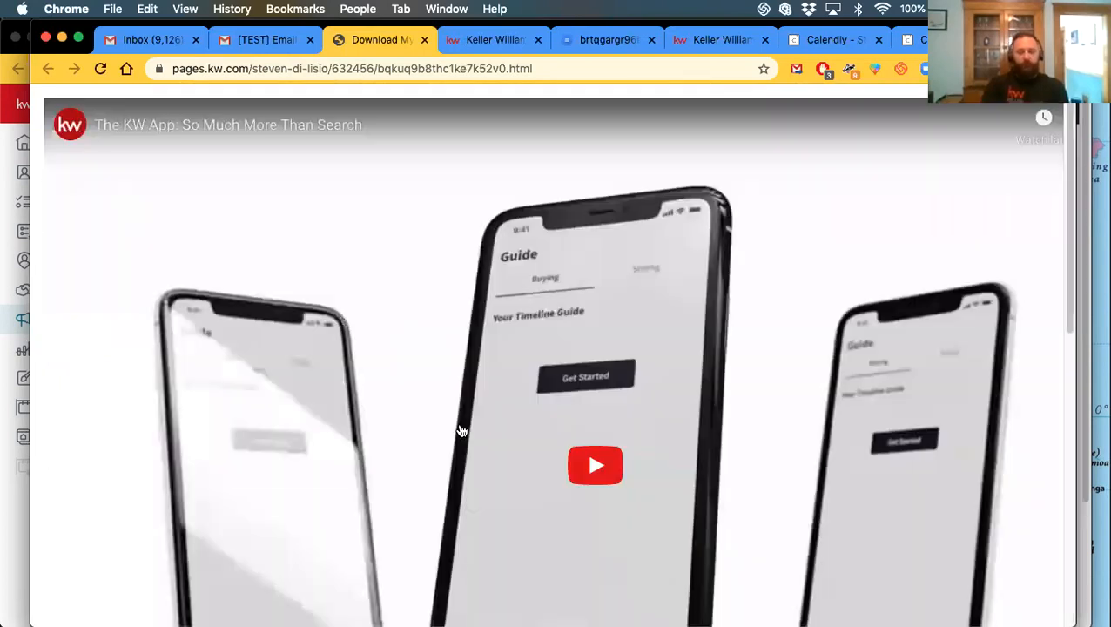
scroll(409, 352, "down", 5)
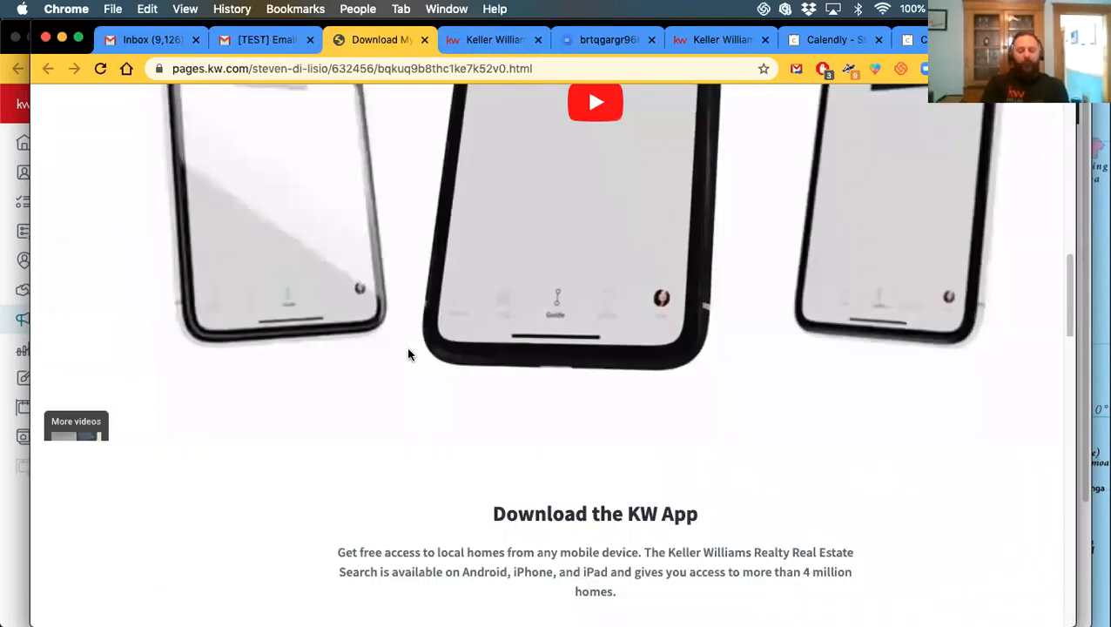
left_click(560, 385)
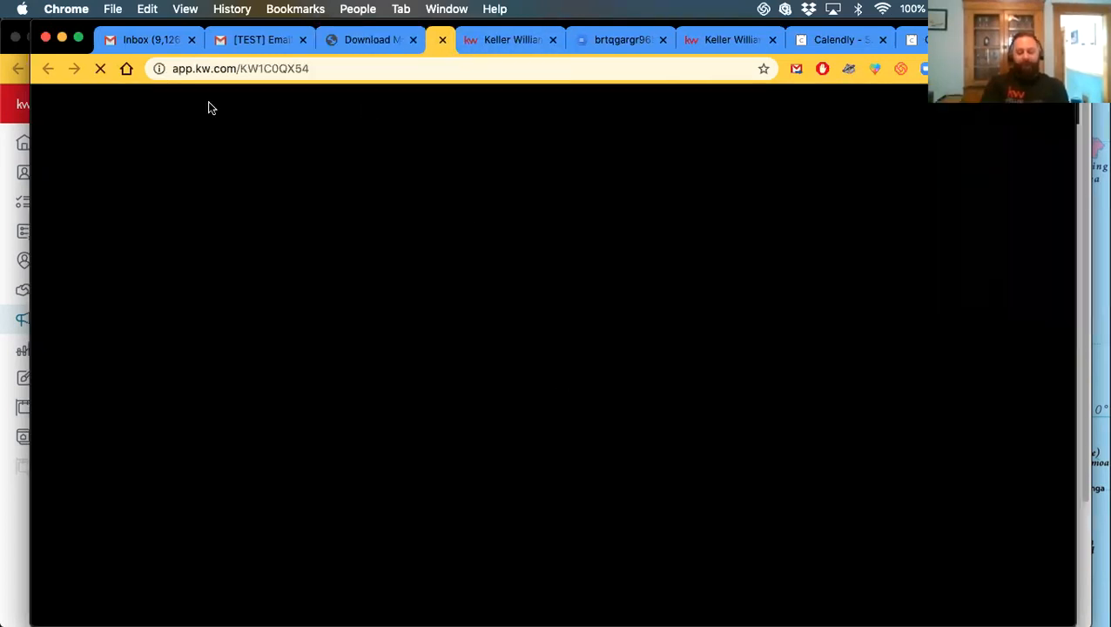
Check the app download page's address, comparing it with the test email and Download My App tabs
left_click(269, 74)
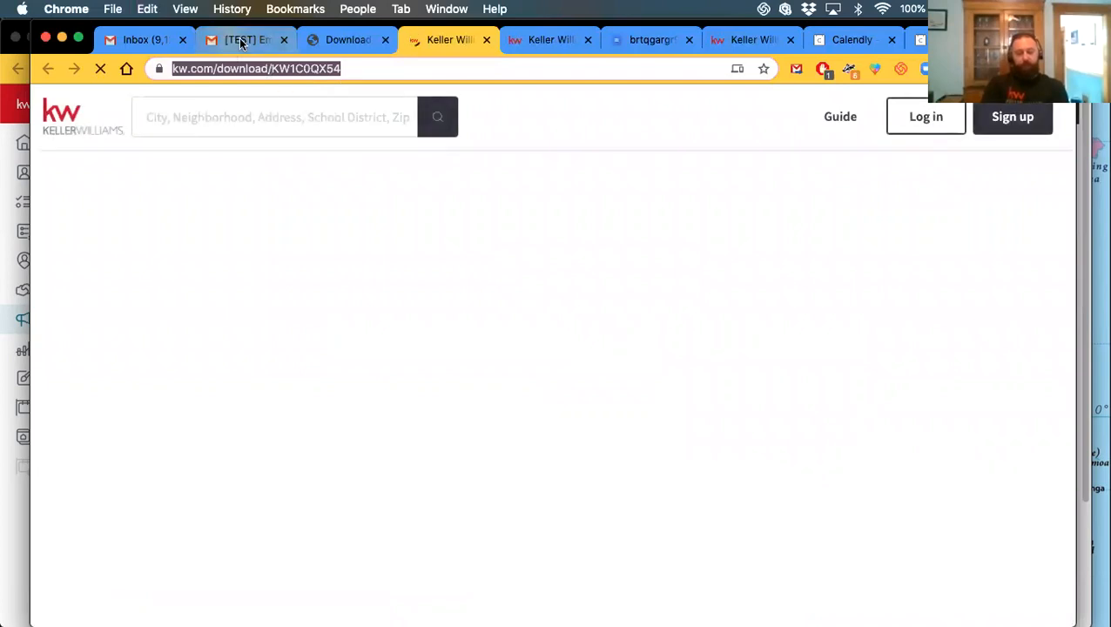
left_click(242, 44)
left_click(424, 50)
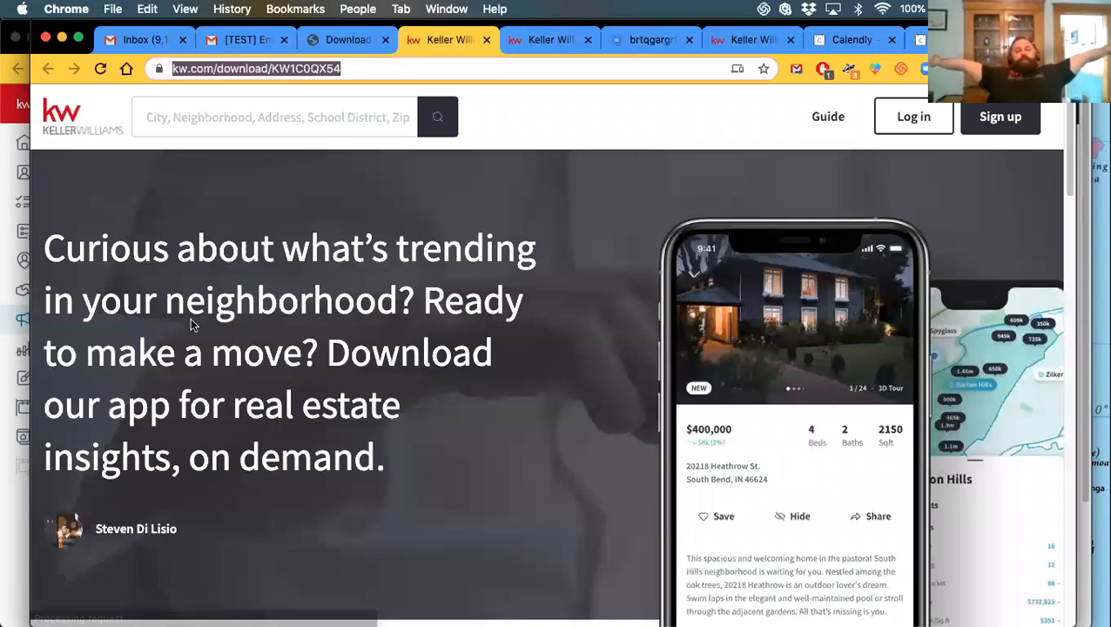
scroll(194, 337, "down", 5)
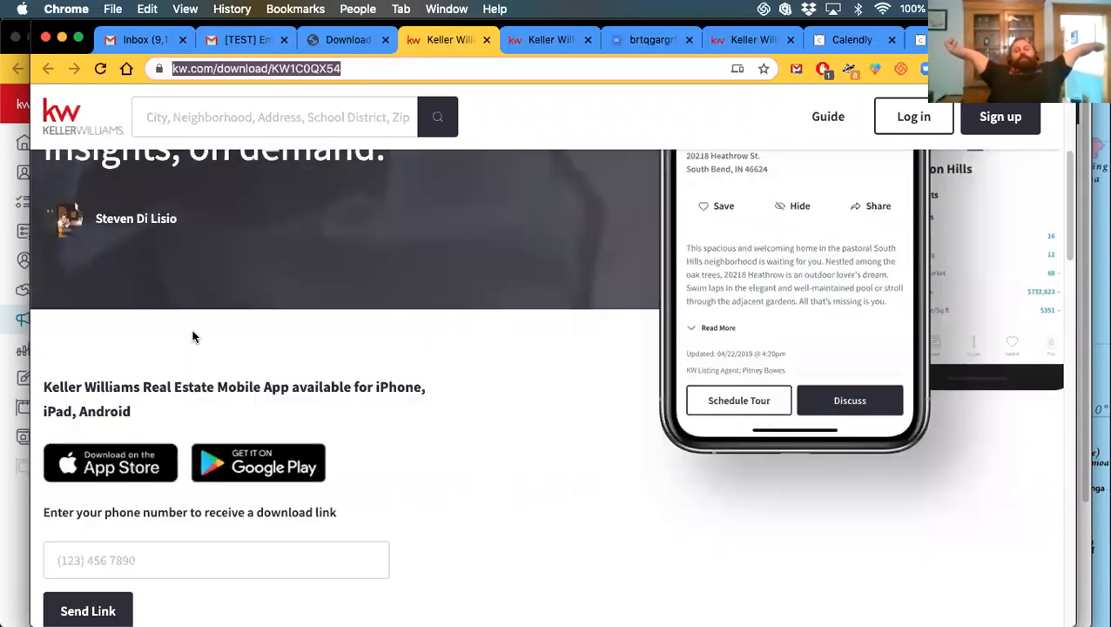
scroll(200, 344, "up", 5)
left_click(343, 39)
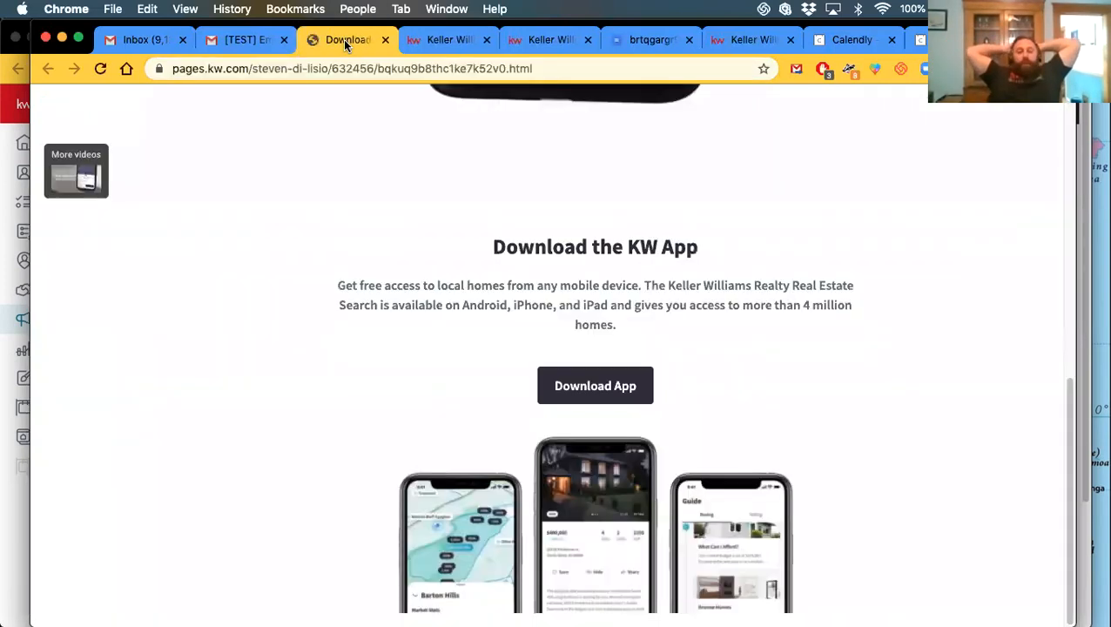
left_click(440, 39)
Review the download page's full web address, then bring the KW Command Paid Ads campaign list forward
scroll(311, 338, "down", 2)
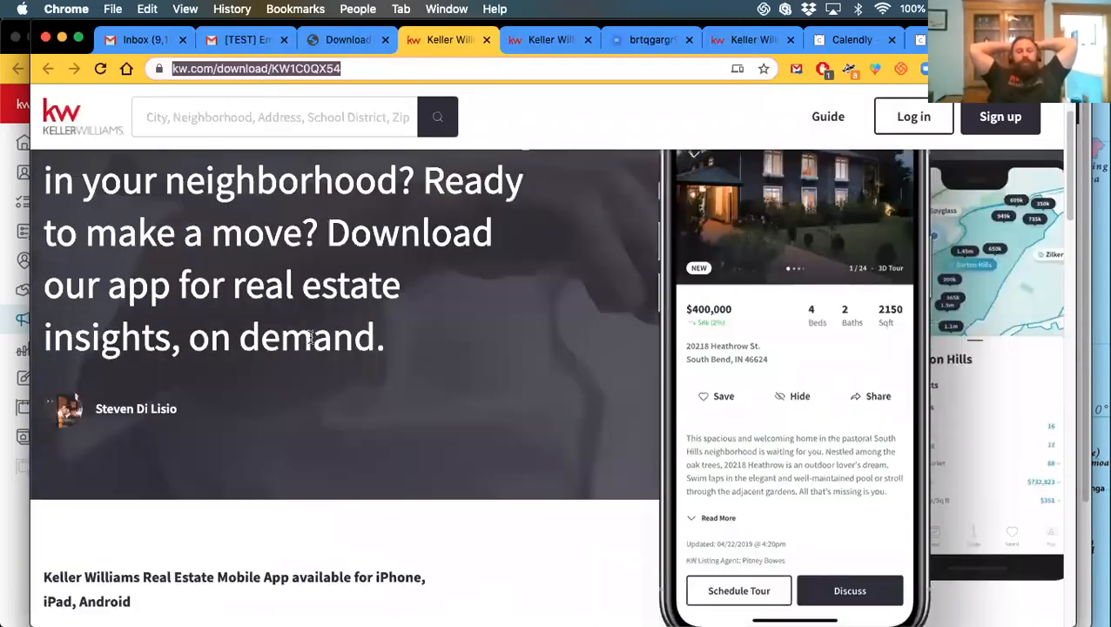
scroll(311, 338, "down", 2)
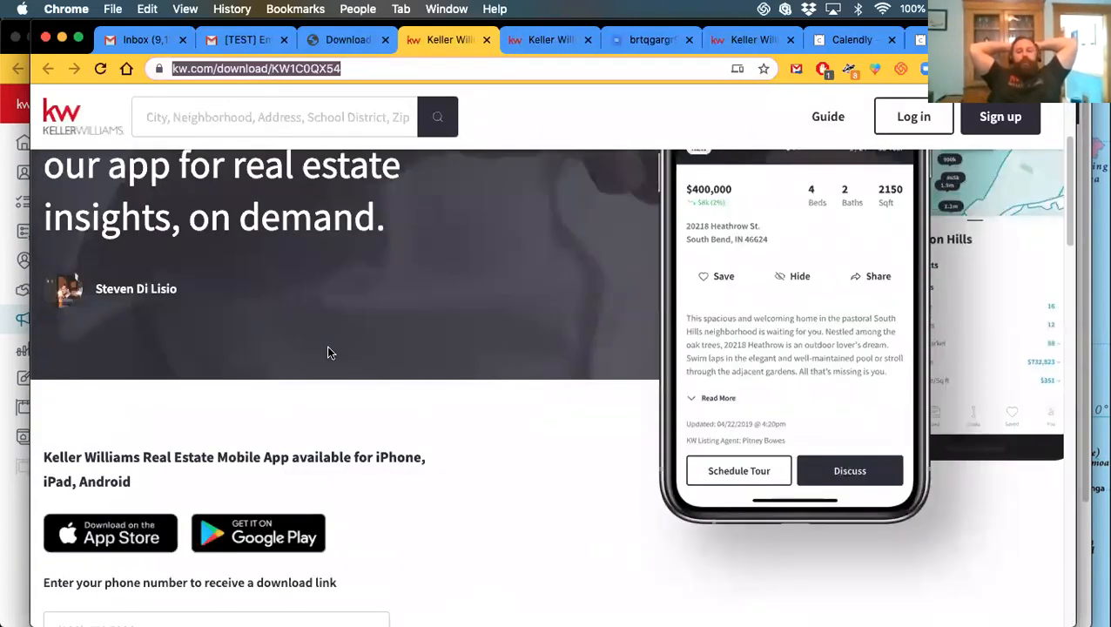
scroll(327, 348, "down", 5)
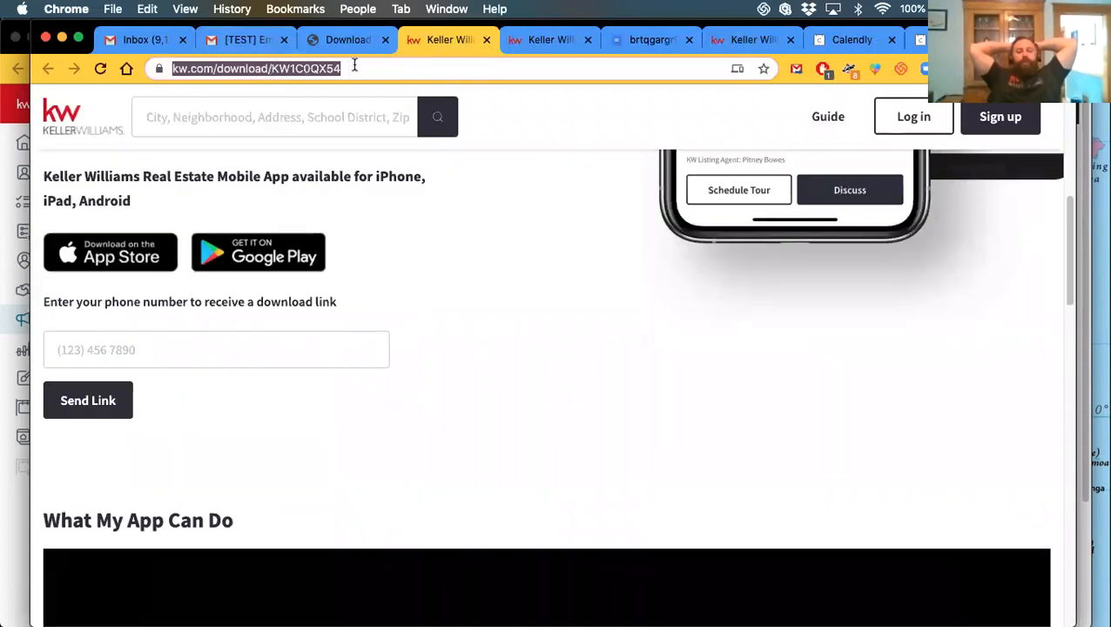
left_click(354, 65)
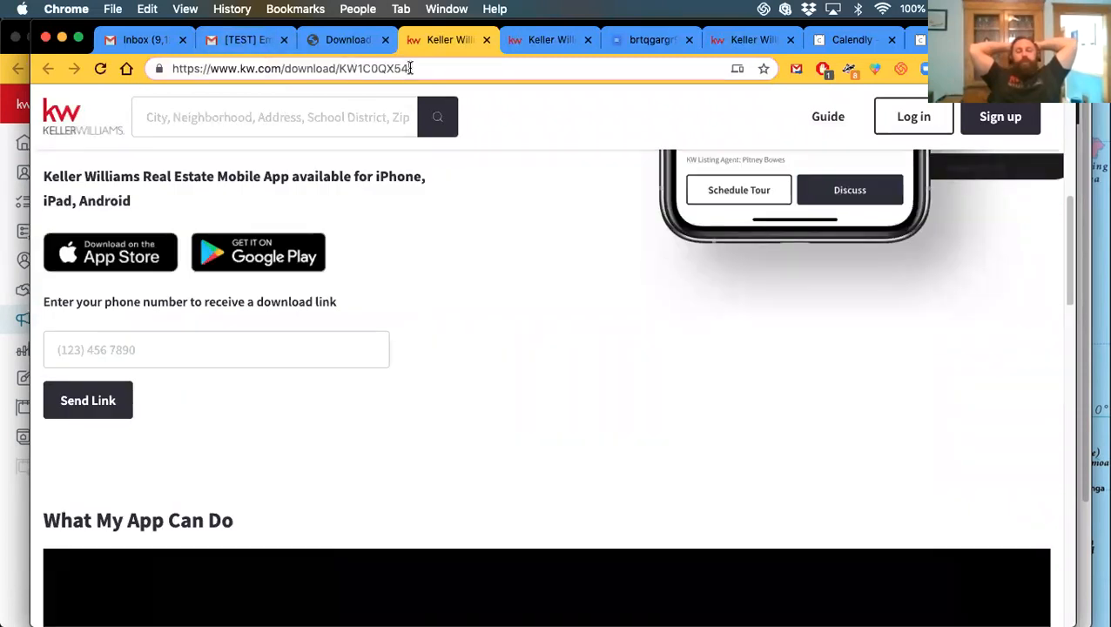
scroll(405, 505, "up", 5)
scroll(426, 476, "down", 5)
scroll(425, 468, "up", 4)
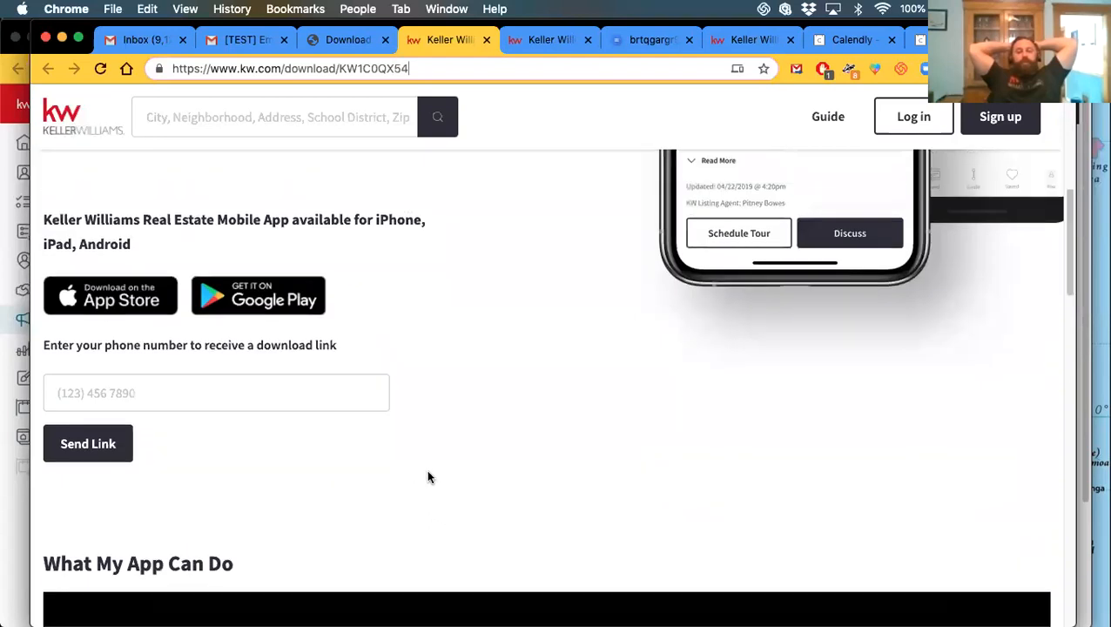
scroll(423, 472, "down", 3)
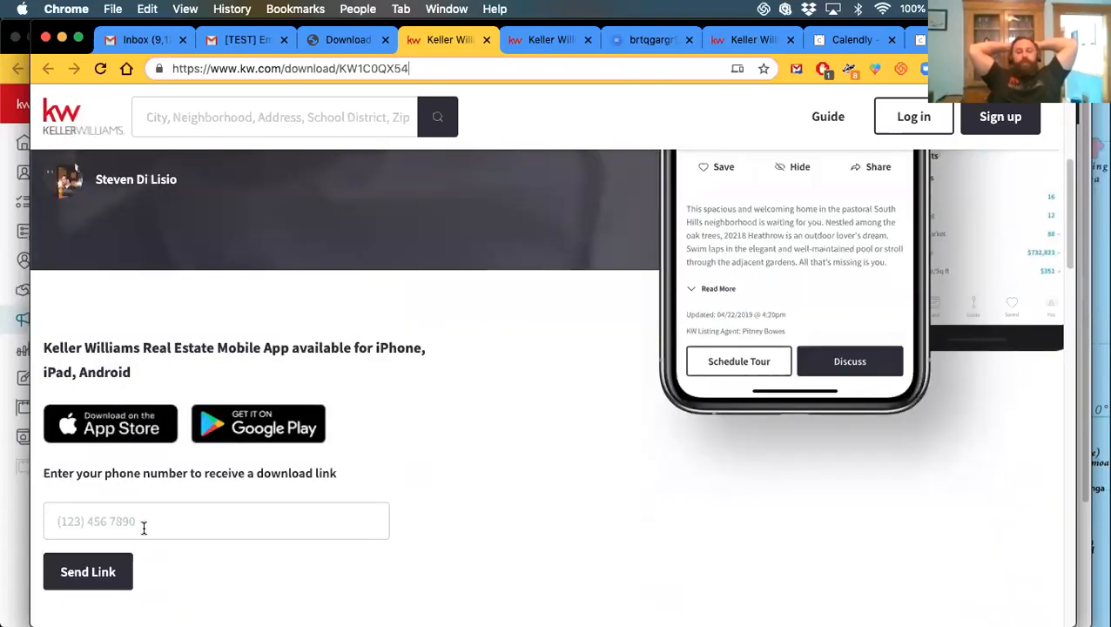
scroll(188, 547, "up", 7)
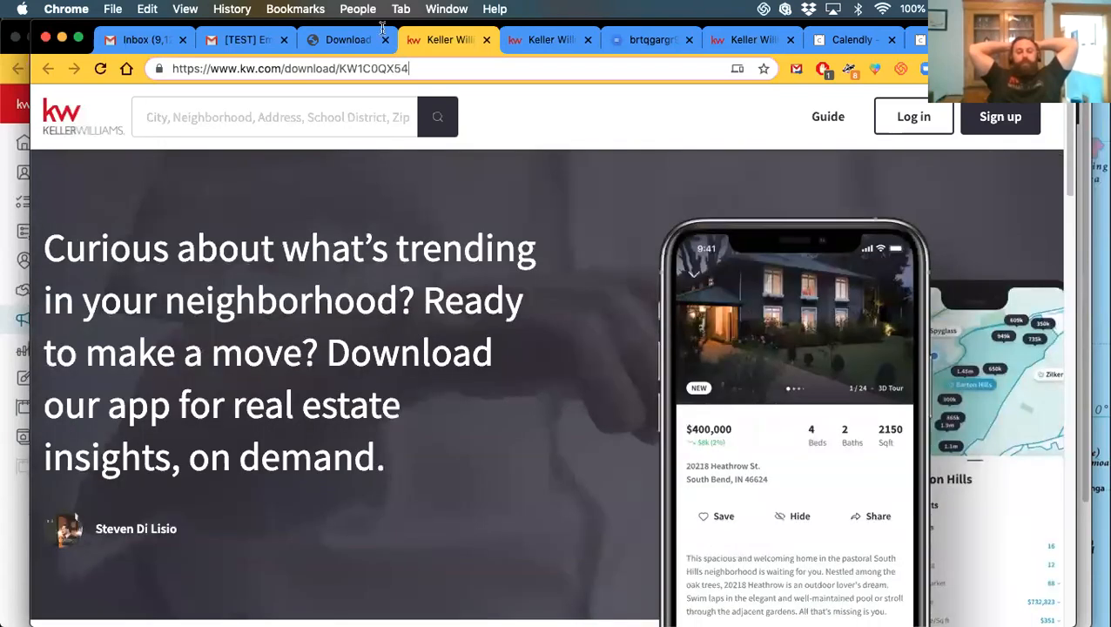
left_click(239, 41)
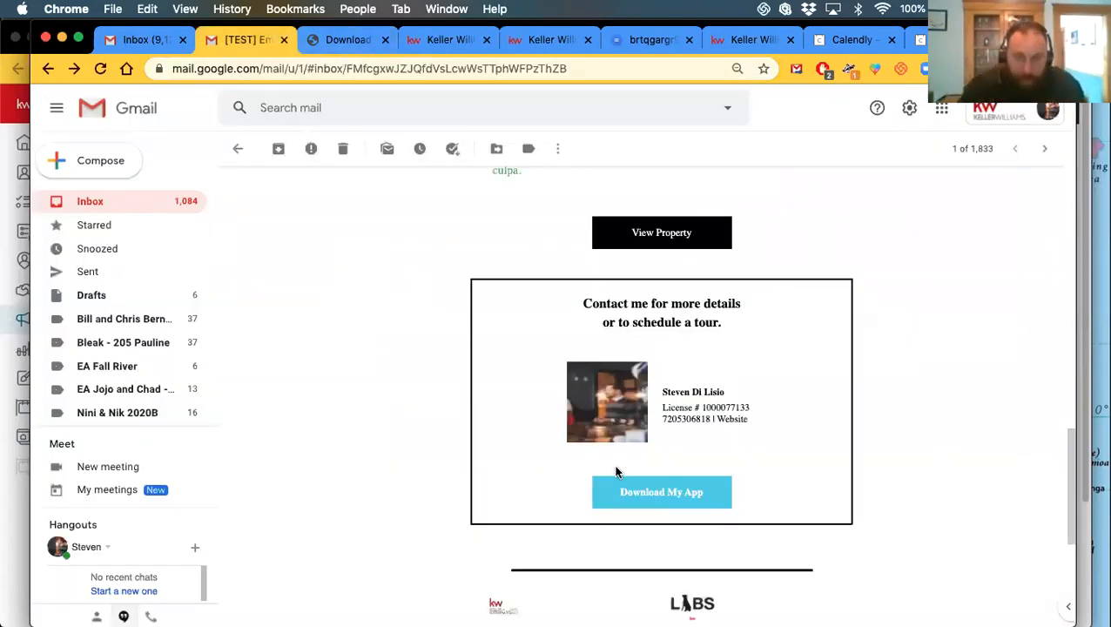
scroll(616, 471, "up", 15)
left_click(10, 277)
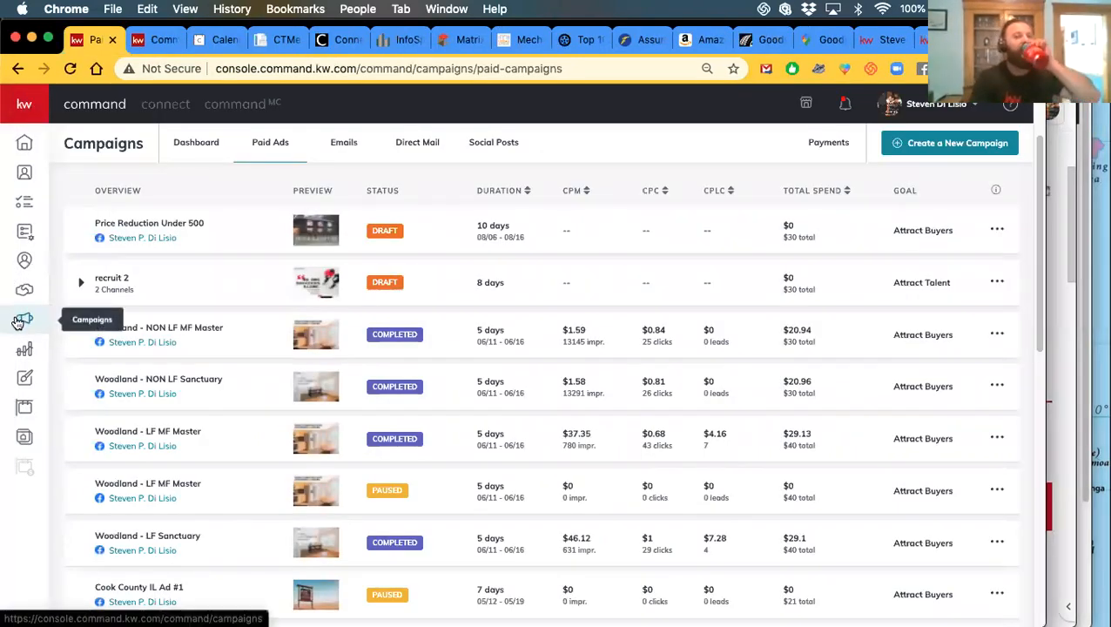
Open the Campaigns Emails tab and its Configure Lists page, showing no connected MailChimp accounts
left_click(355, 154)
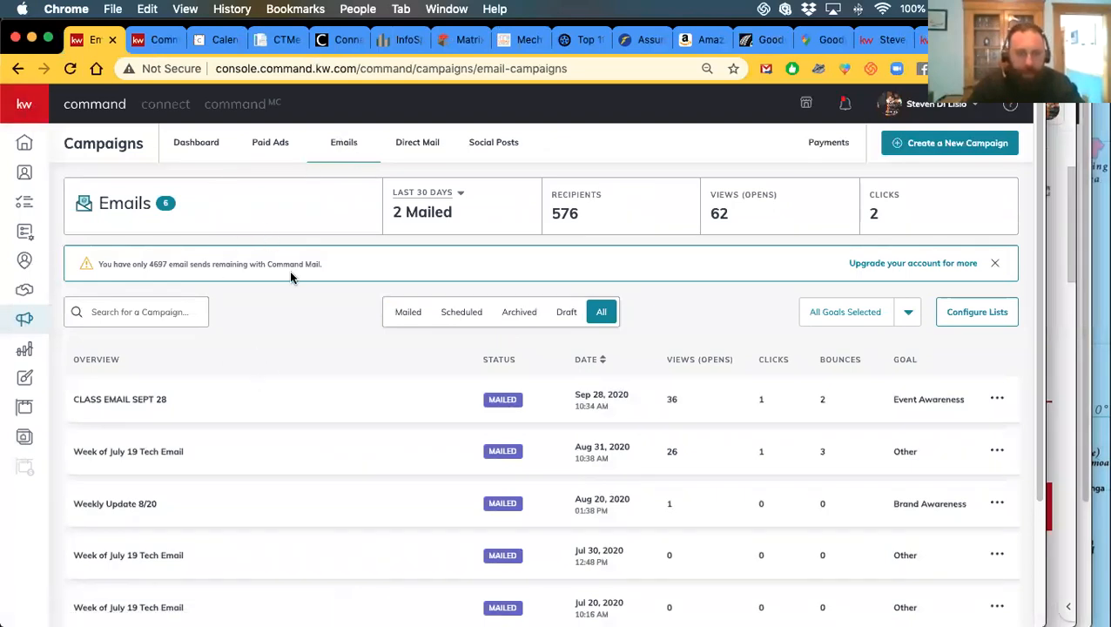
left_click(993, 313)
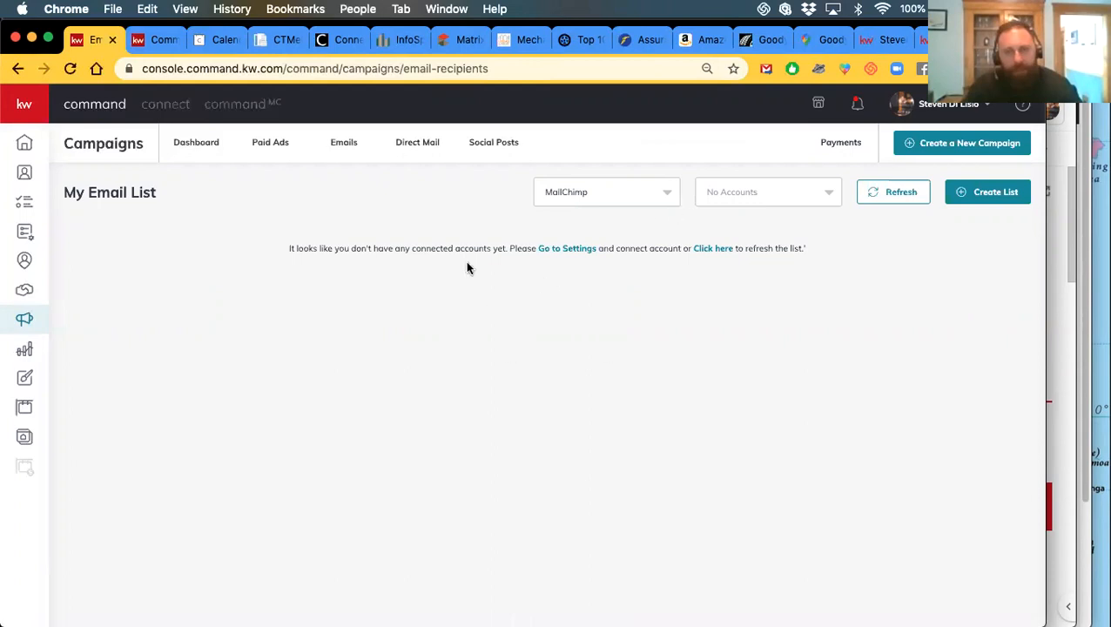
Switch the list provider from MailChimp to Command Email and start a new list with Create List
left_click(563, 195)
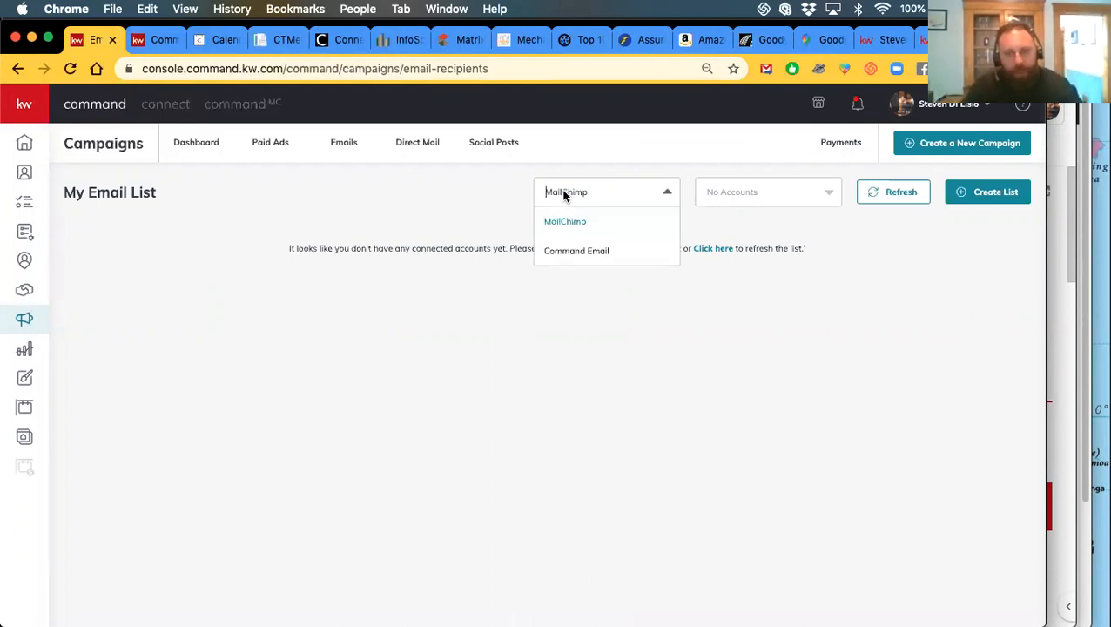
left_click(576, 258)
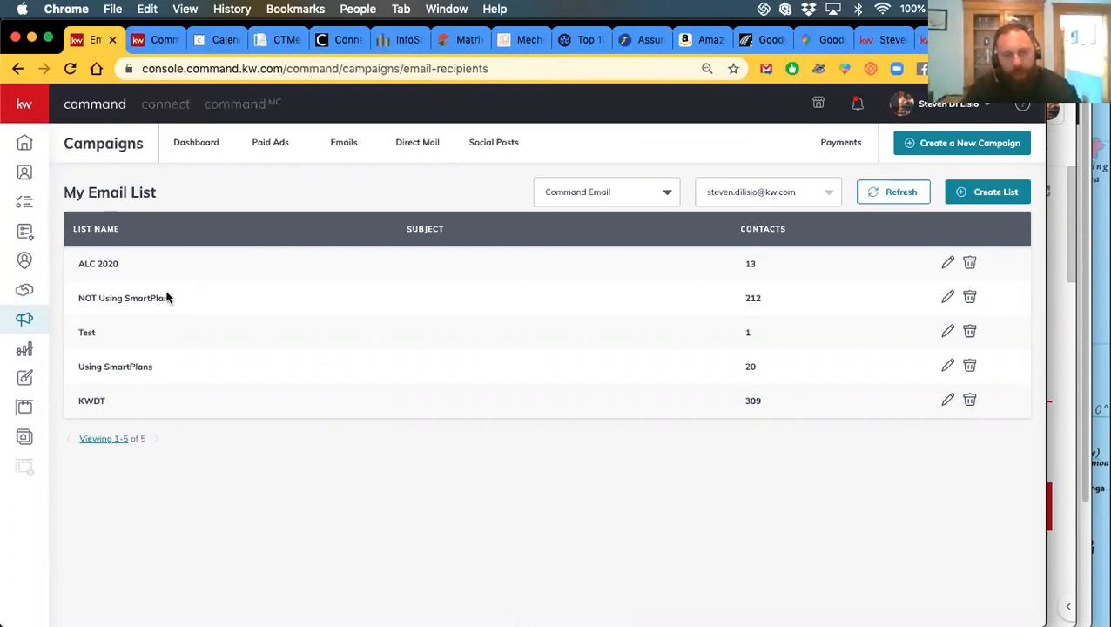
left_click(983, 193)
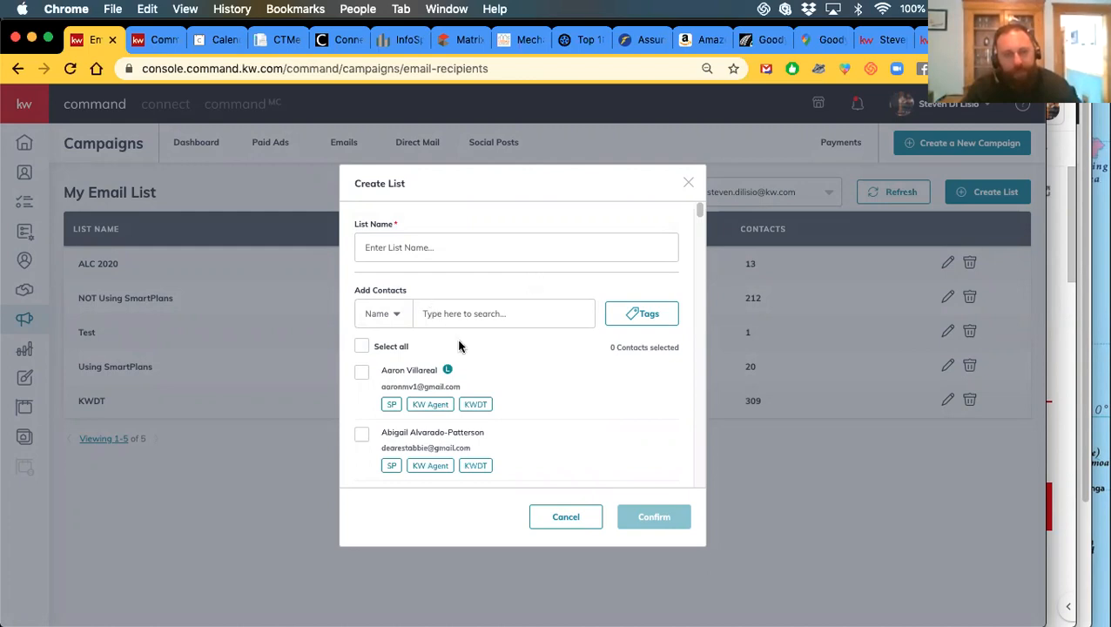
In the Create List dialog, filter the contacts by the kwdt tag
scroll(459, 345, "down", 1)
scroll(572, 360, "down", 3)
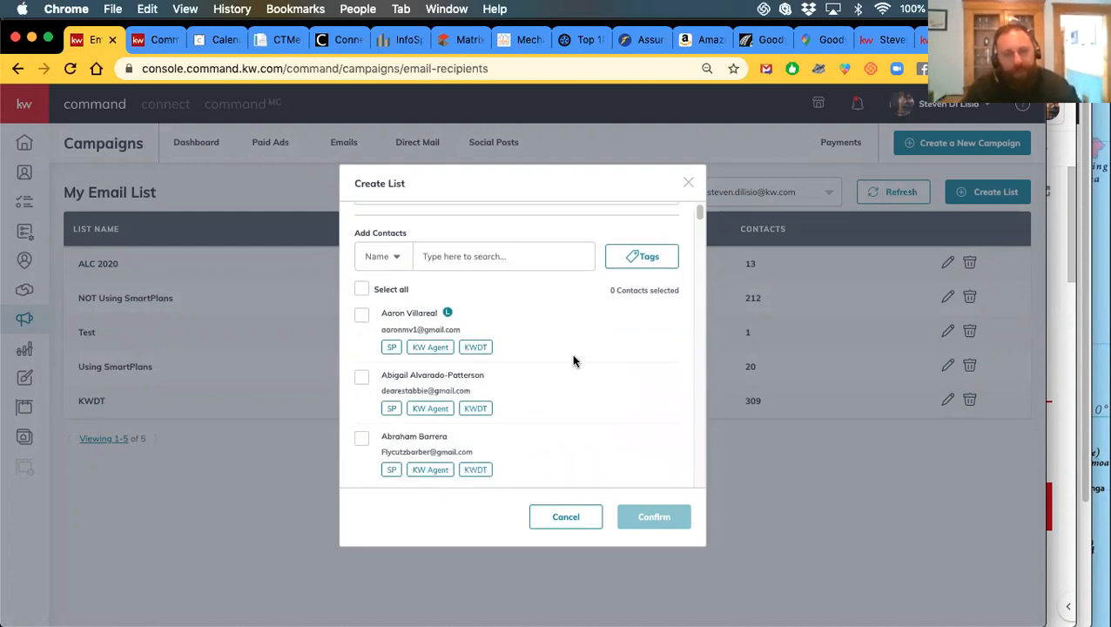
scroll(592, 348, "up", 3)
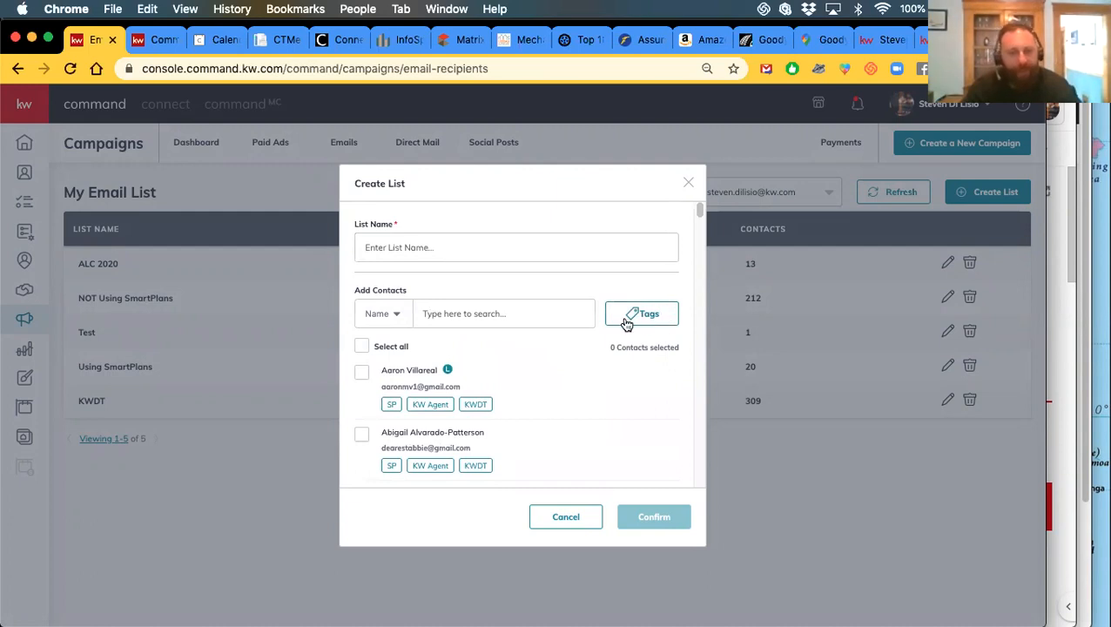
left_click(626, 318)
scroll(623, 419, "down", 1)
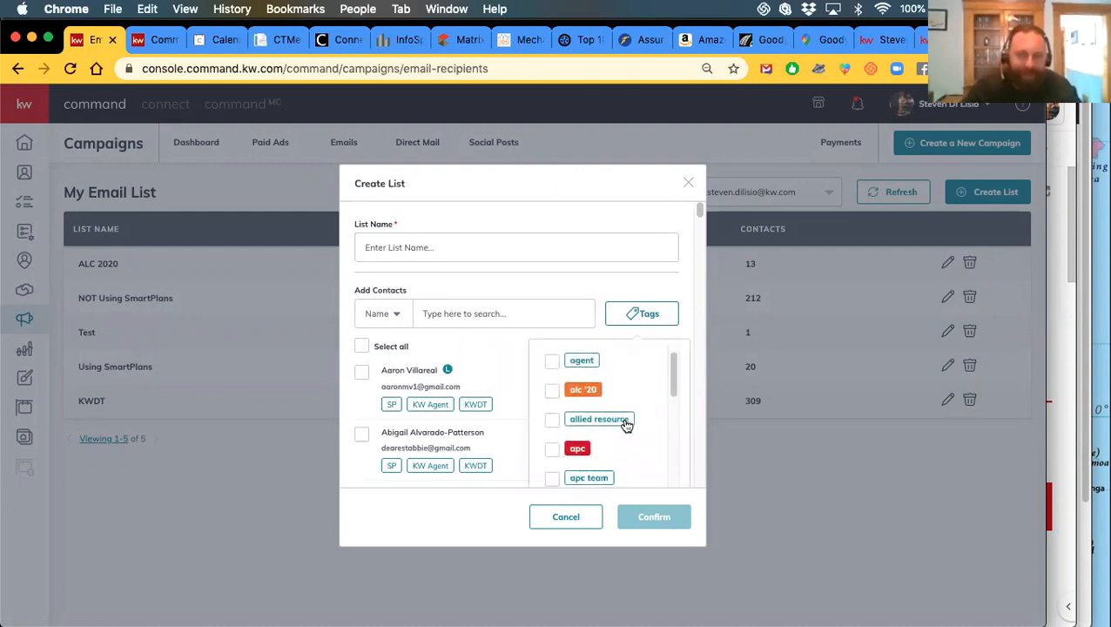
scroll(618, 425, "down", 2)
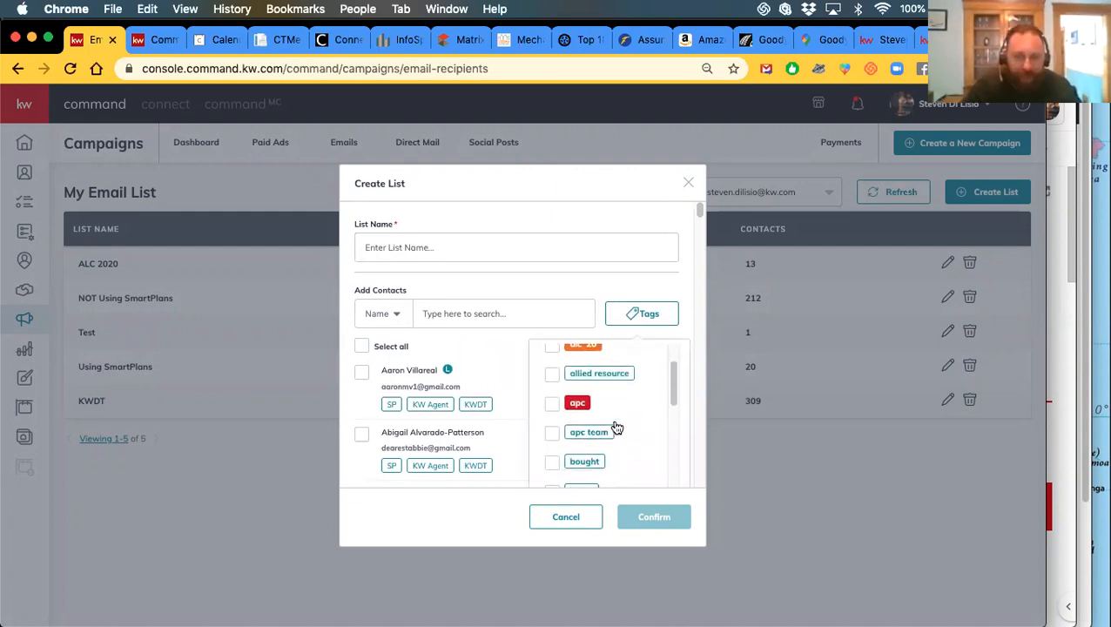
scroll(618, 429, "down", 1)
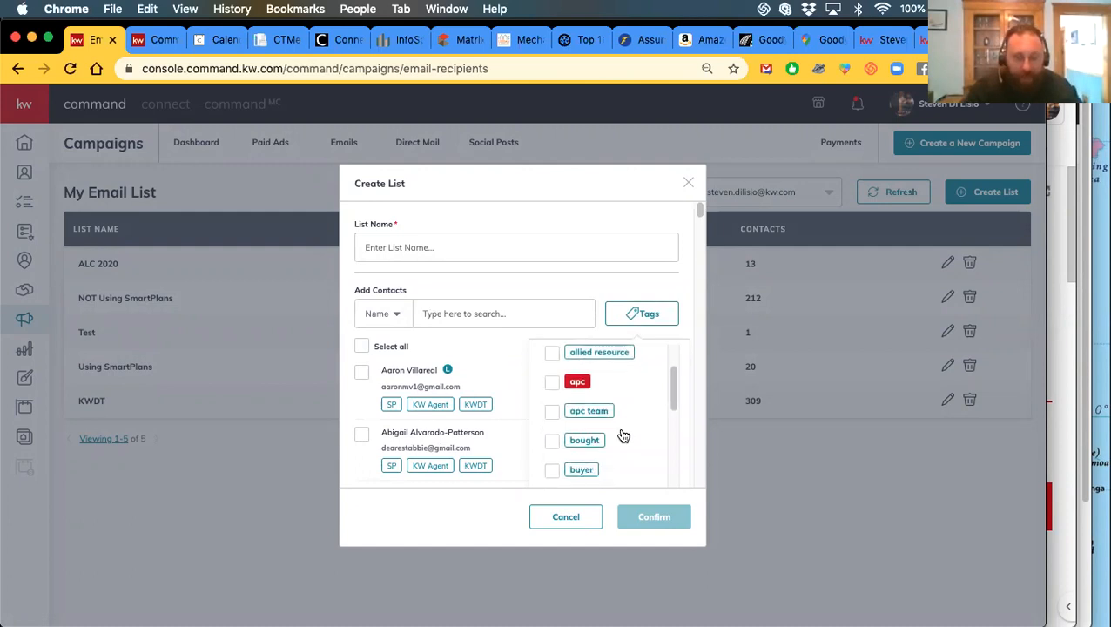
scroll(623, 436, "down", 1)
scroll(623, 436, "down", 4)
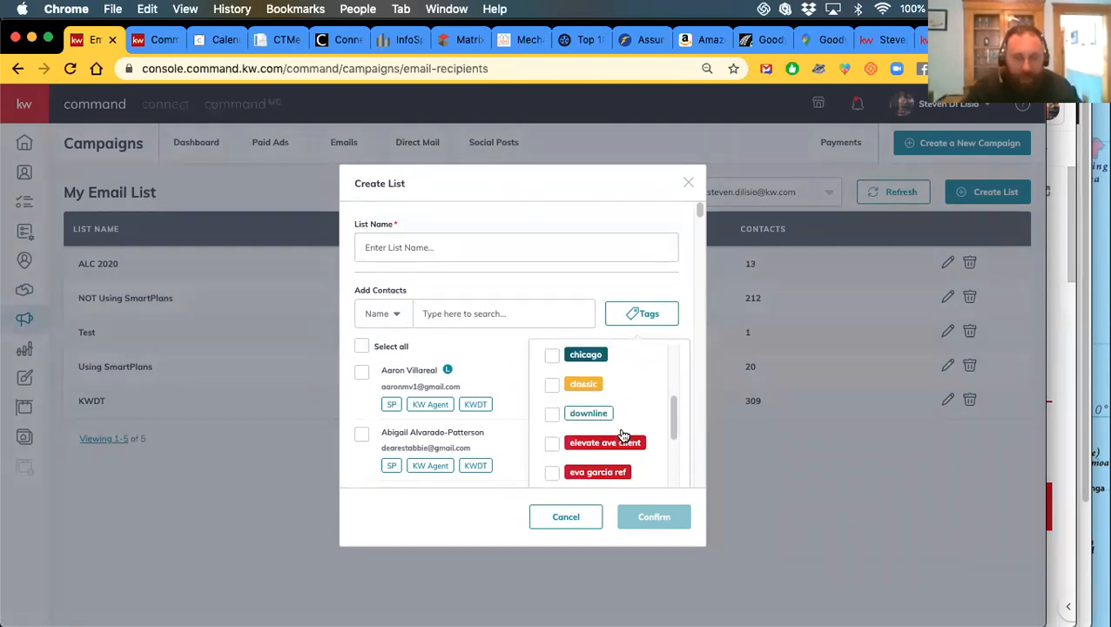
scroll(643, 457, "down", 1)
scroll(643, 459, "down", 1)
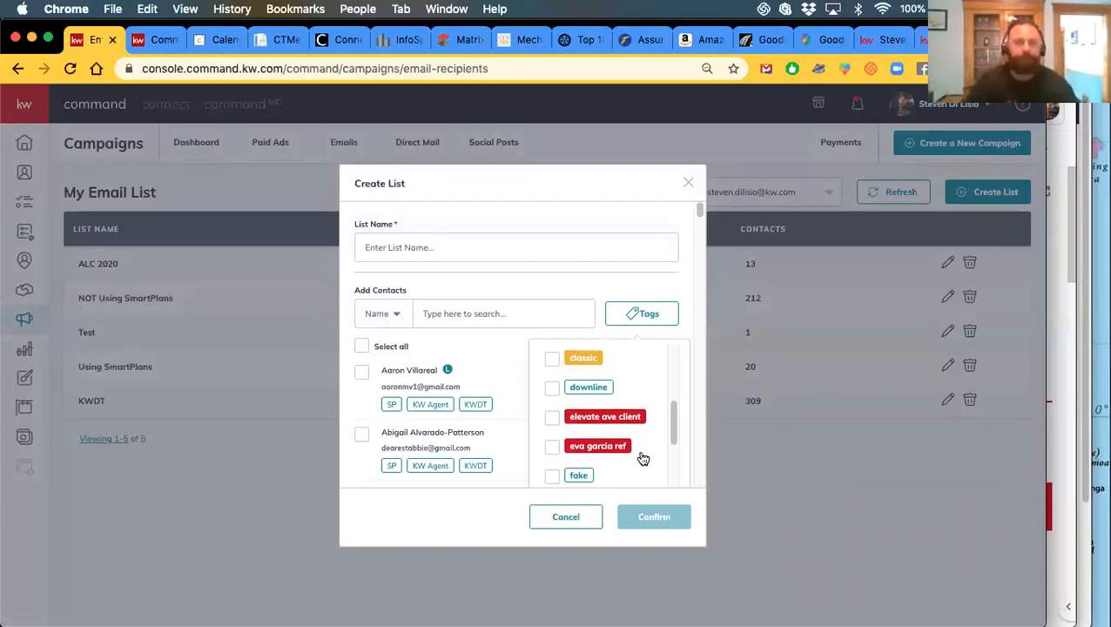
scroll(643, 458, "down", 1)
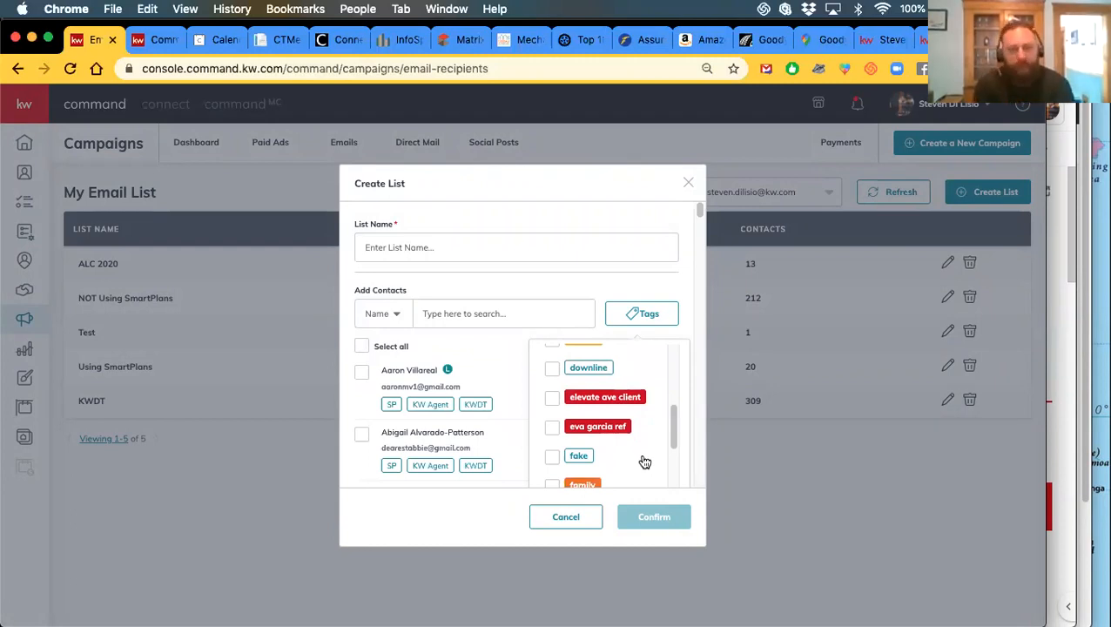
scroll(644, 462, "down", 1)
scroll(644, 461, "down", 1)
scroll(644, 461, "down", 4)
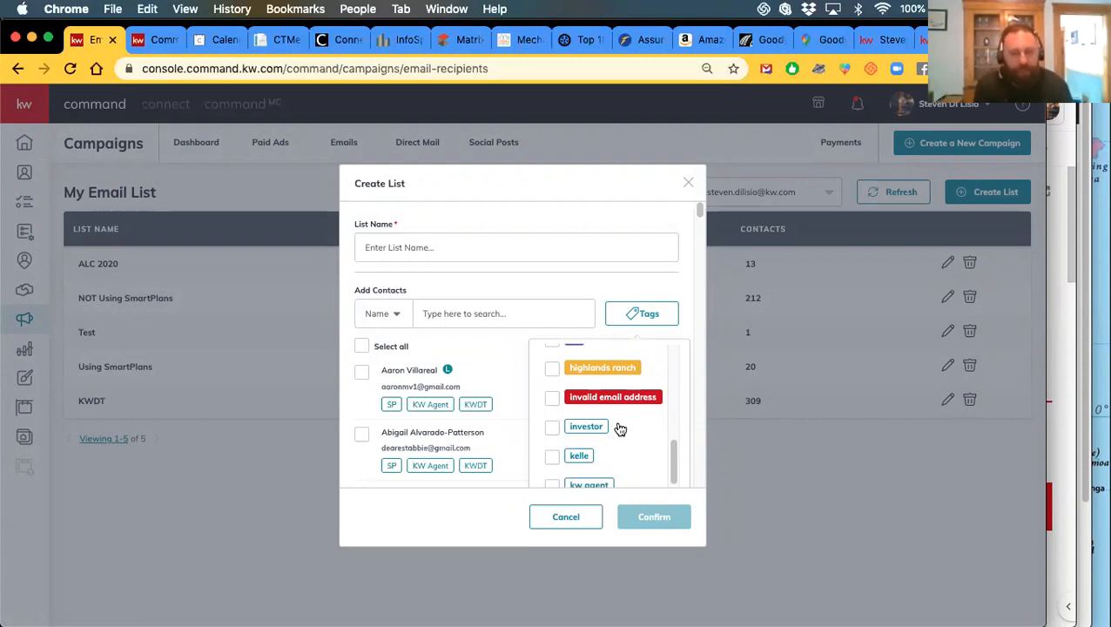
scroll(613, 432, "down", 1)
scroll(617, 440, "down", 1)
scroll(610, 438, "down", 1)
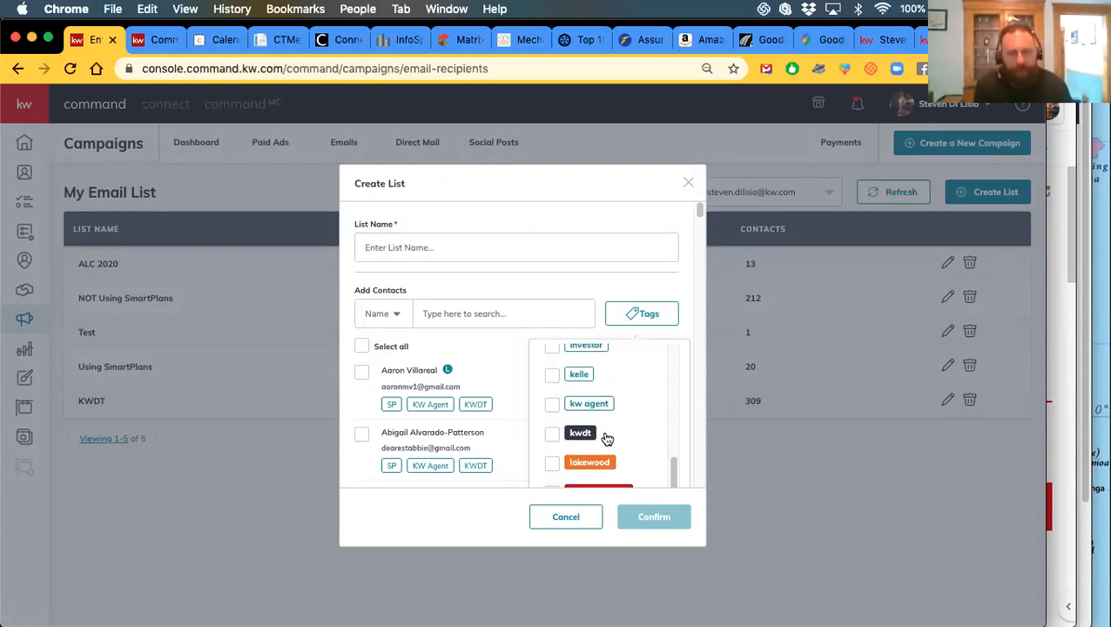
left_click(554, 439)
left_click(526, 277)
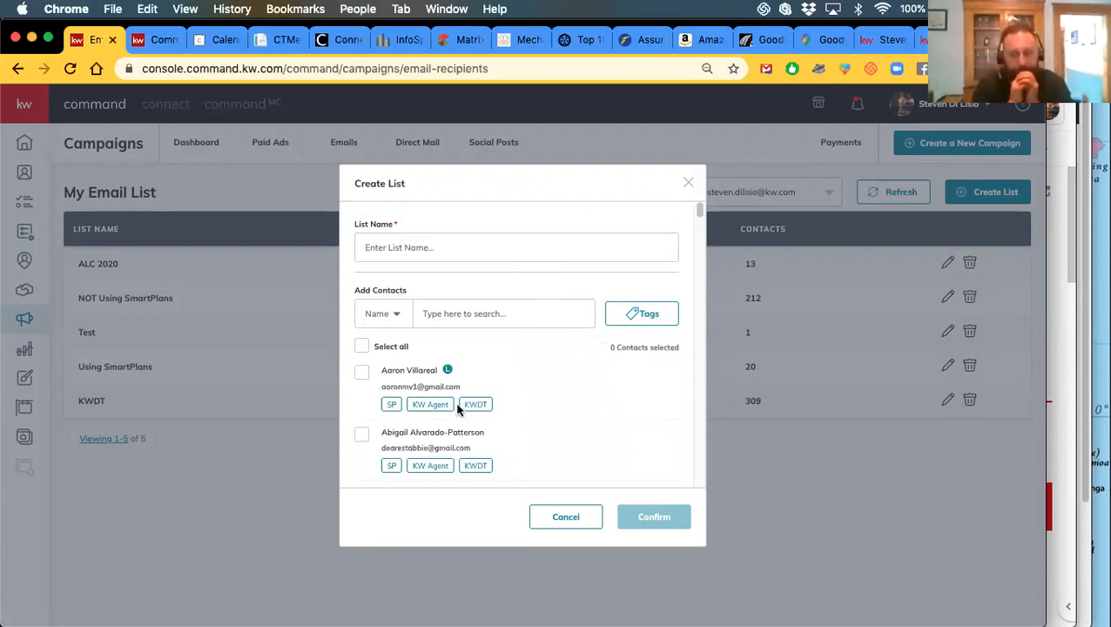
Select all listed contacts and load more contacts into the list
scroll(523, 391, "down", 5)
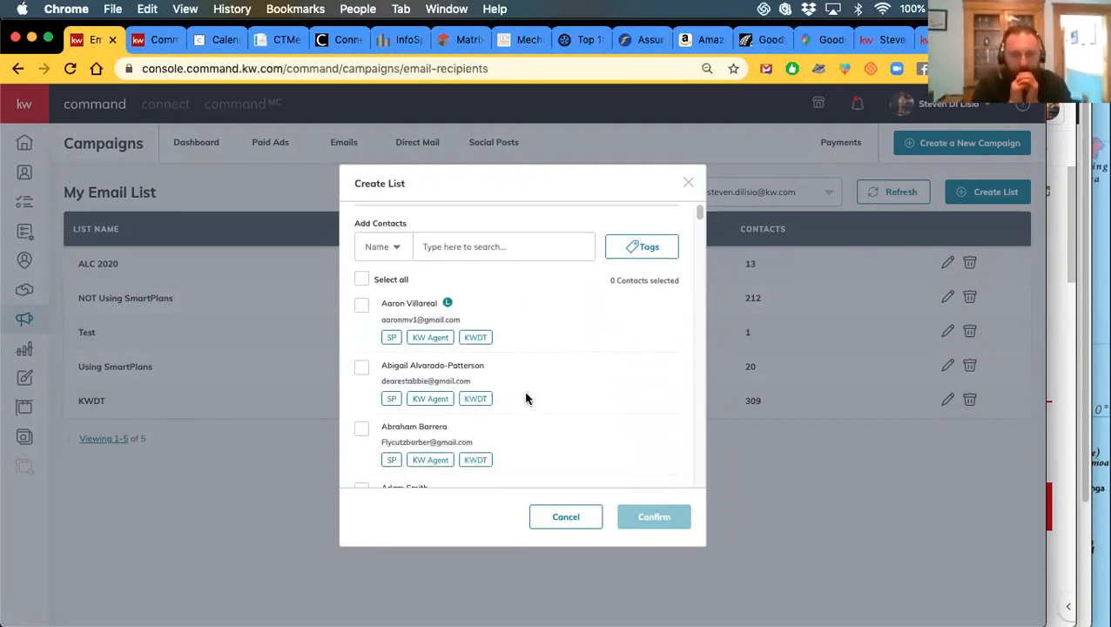
scroll(527, 415, "up", 3)
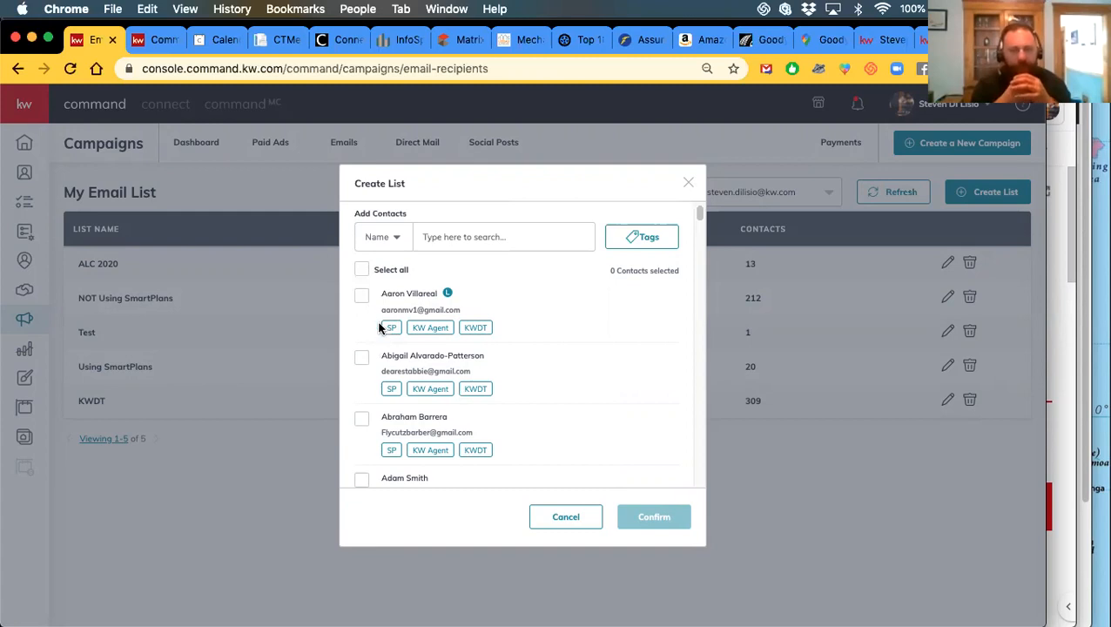
left_click(361, 276)
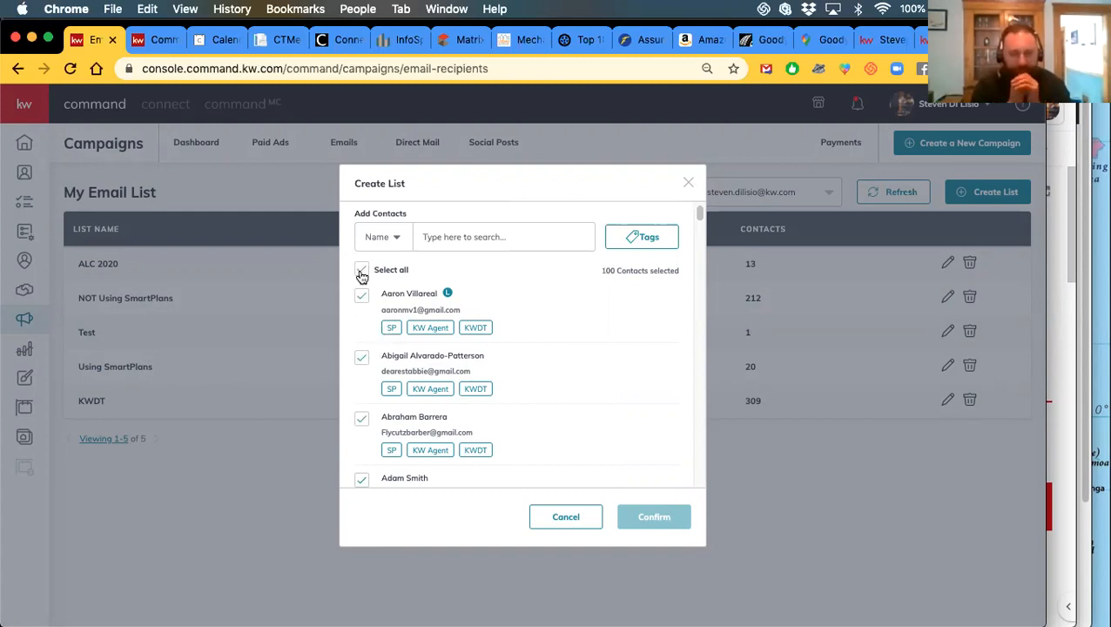
scroll(586, 459, "down", 3)
scroll(586, 460, "down", 3)
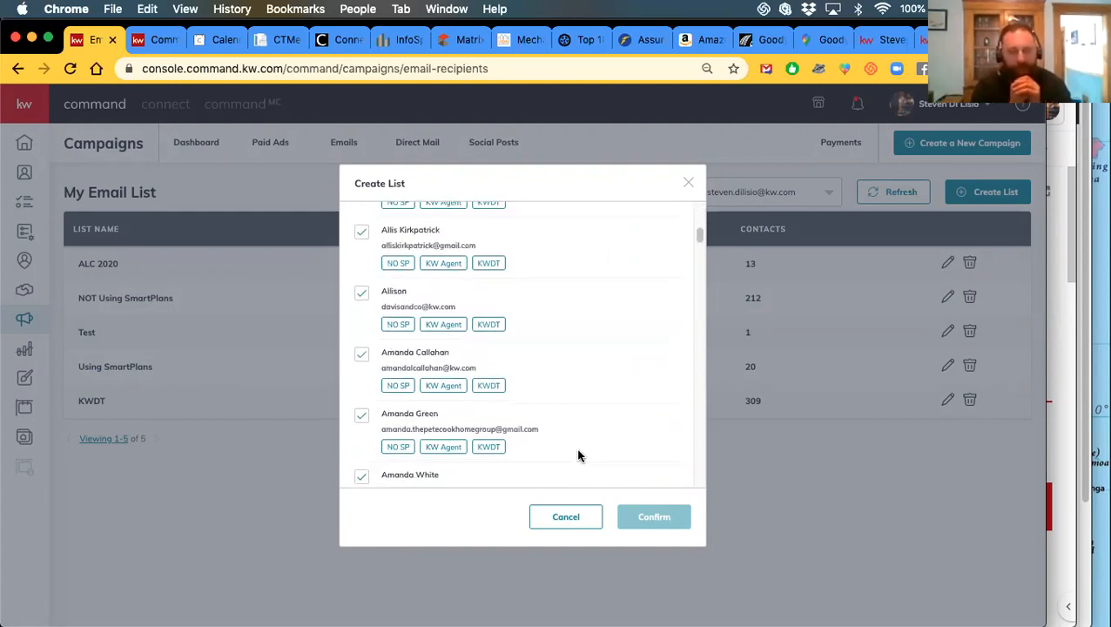
scroll(503, 459, "up", 8)
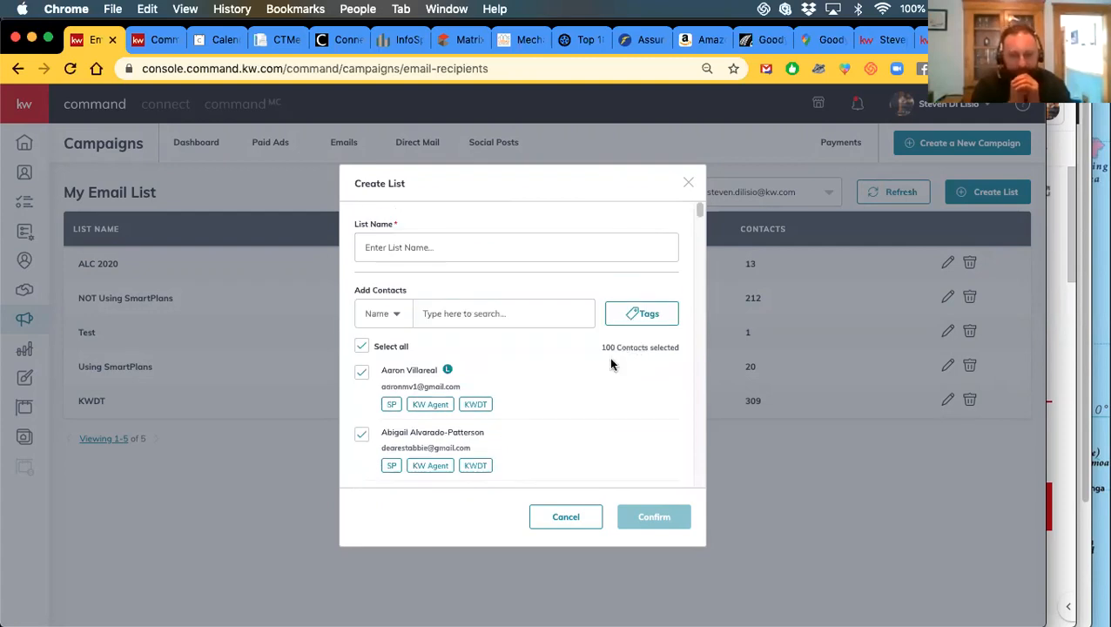
scroll(586, 405, "down", 10)
scroll(587, 402, "down", 10)
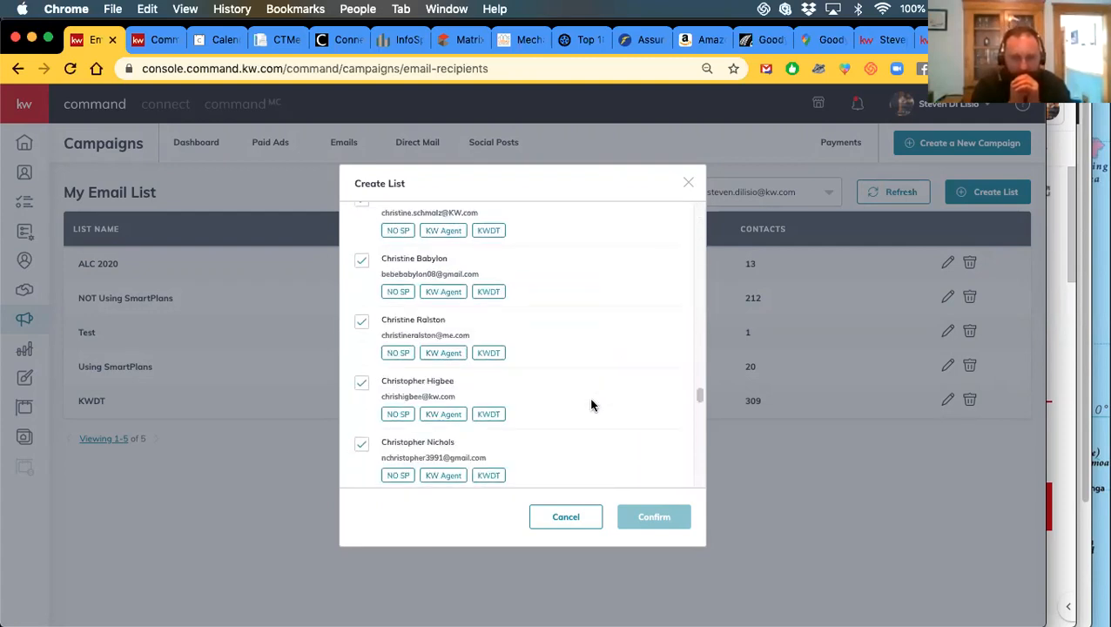
scroll(545, 466, "down", 3)
scroll(546, 467, "down", 5)
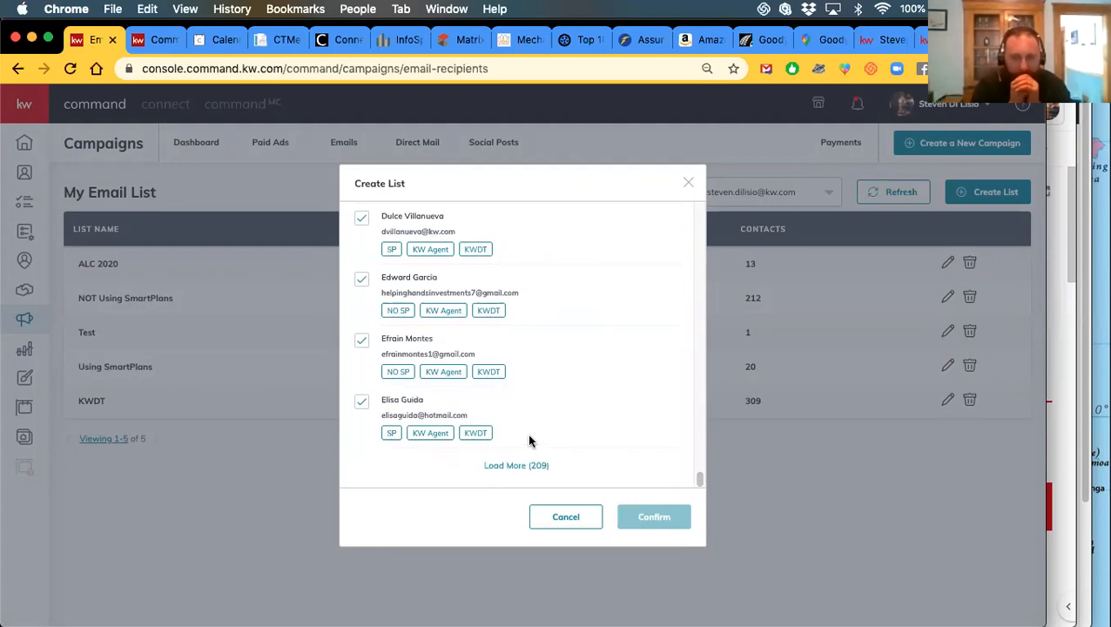
left_click(500, 464)
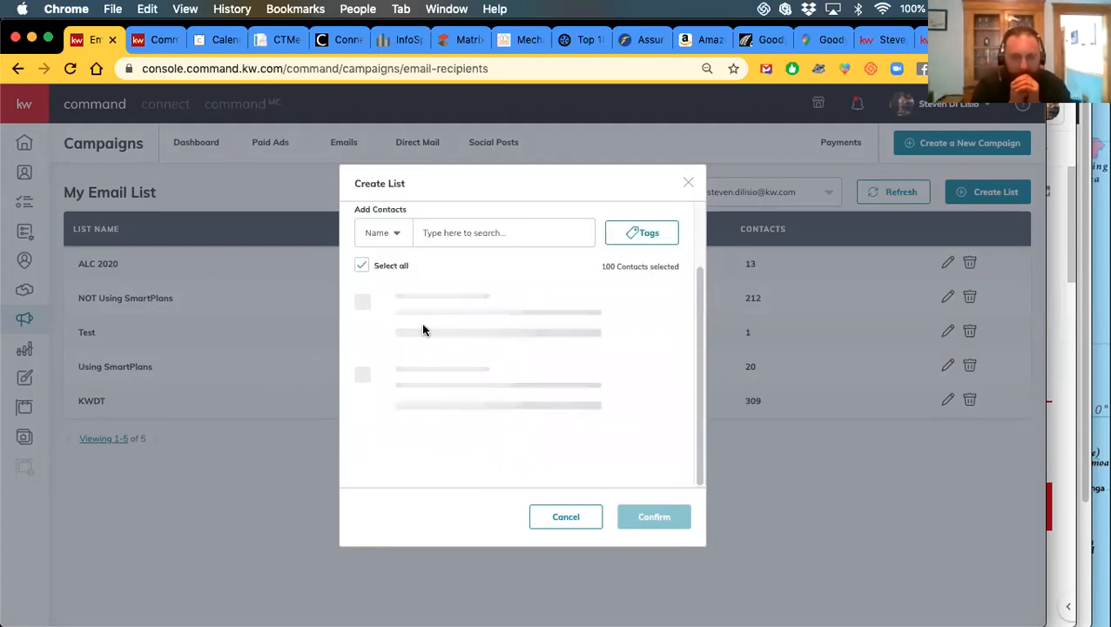
Clear the selection and tick only the first two contacts
left_click(362, 282)
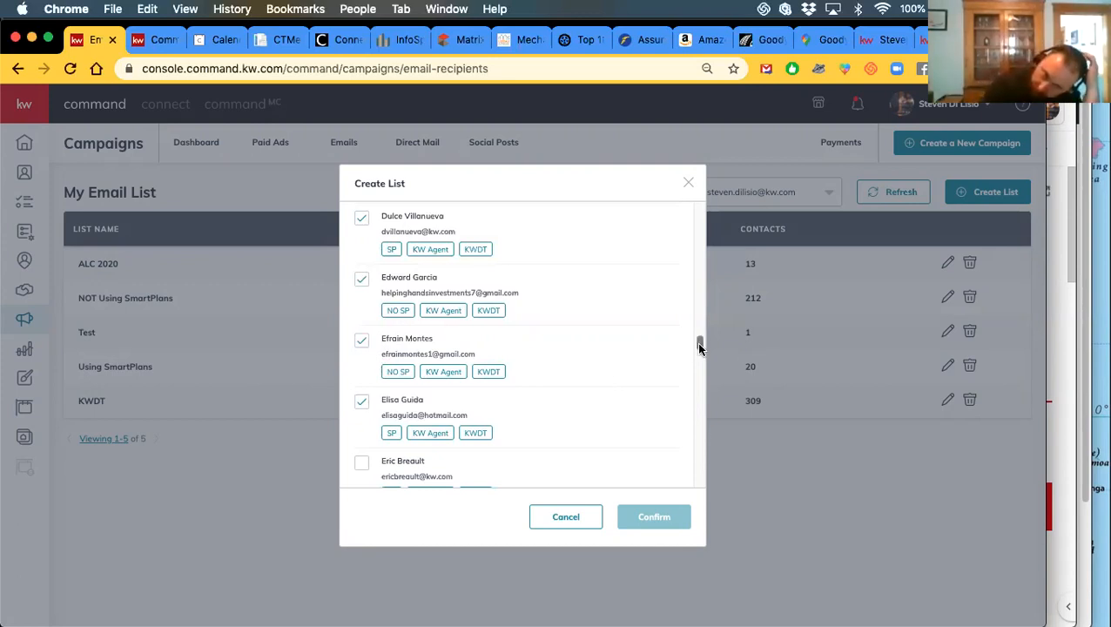
left_click_drag(696, 346, 696, 205)
left_click(363, 372)
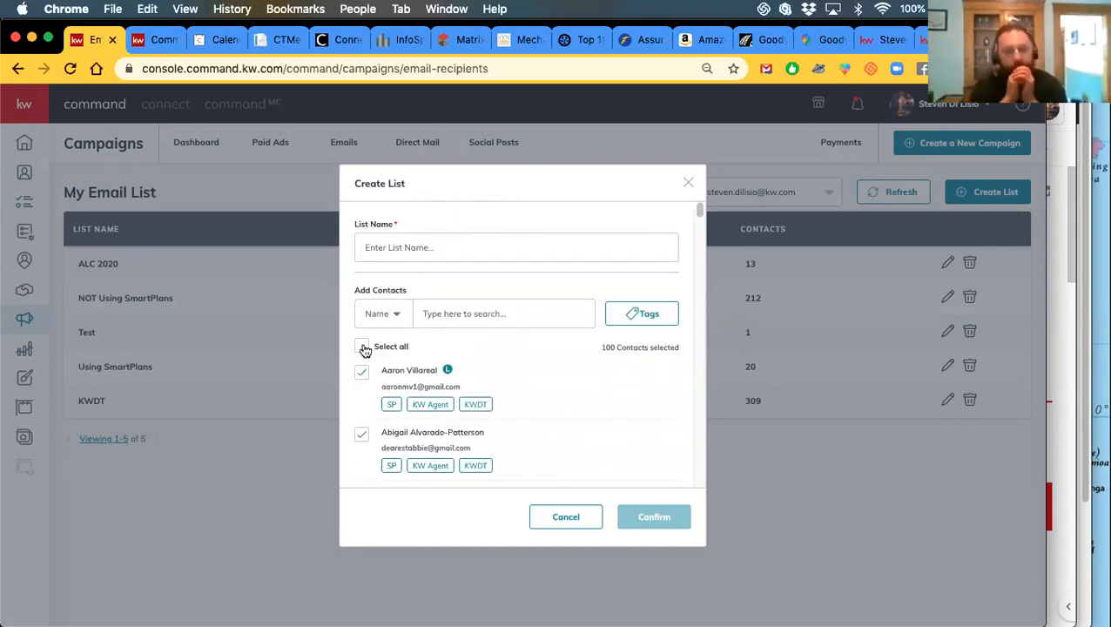
left_click(361, 346)
left_click(359, 373)
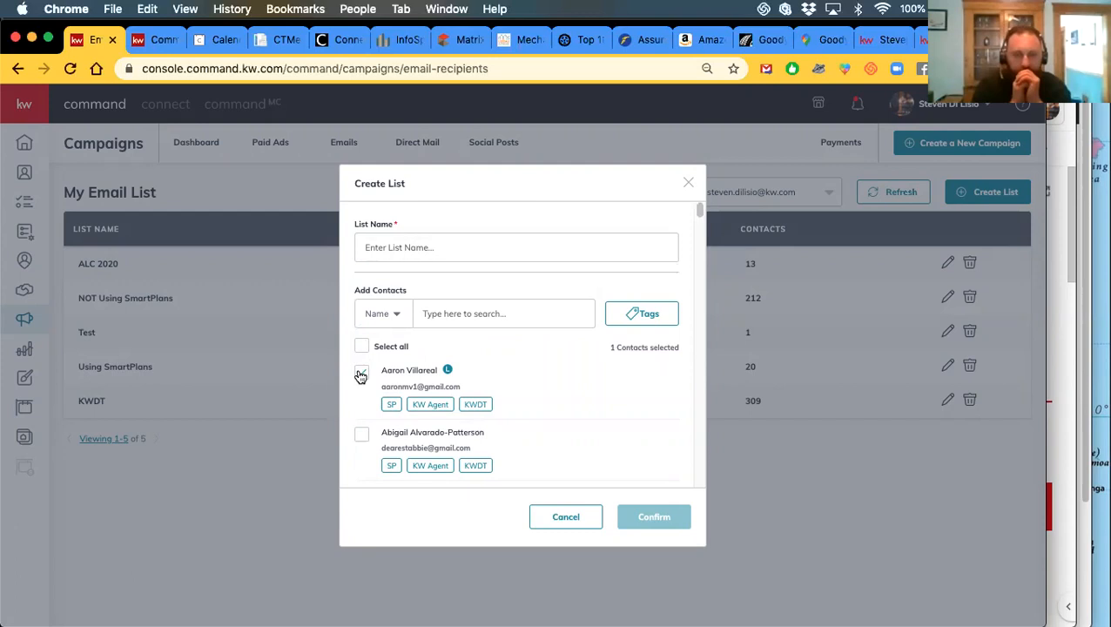
left_click(362, 435)
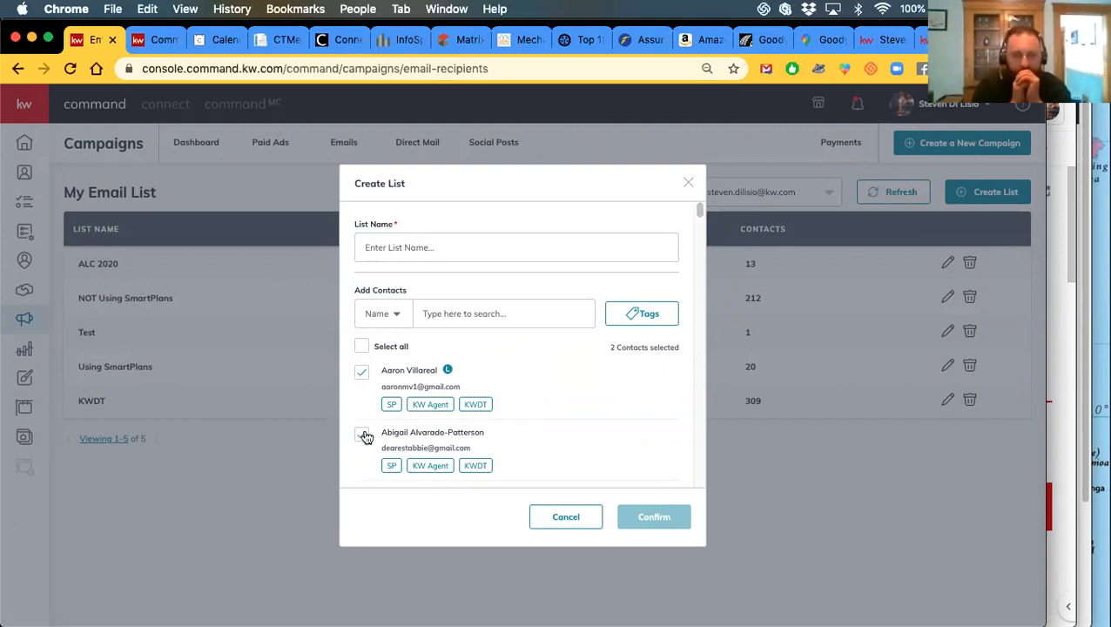
Name the list 'TEST 234' and confirm, then deselect all contacts after the server error
left_click(403, 248)
type("TEST 234")
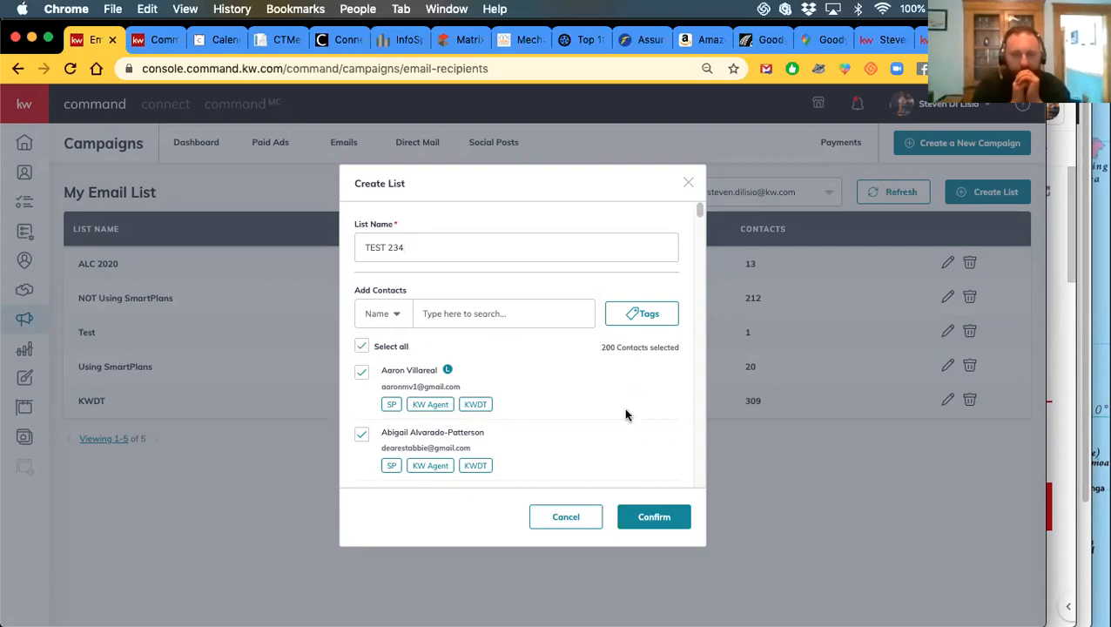
scroll(623, 407, "down", 2)
scroll(566, 368, "down", 6)
scroll(570, 402, "down", 15)
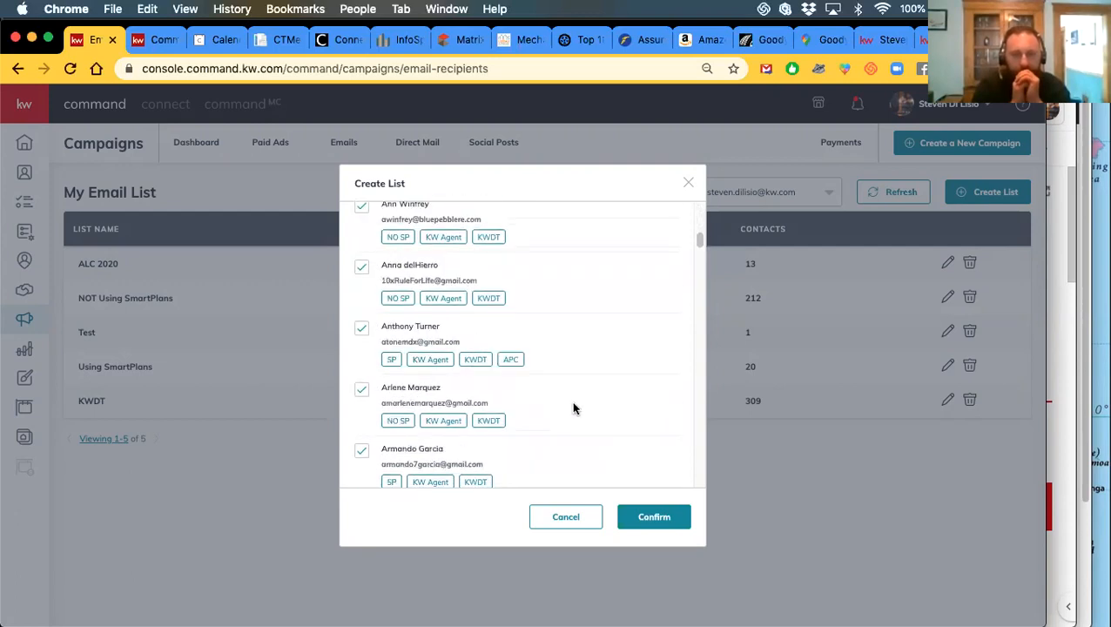
scroll(581, 430, "up", 20)
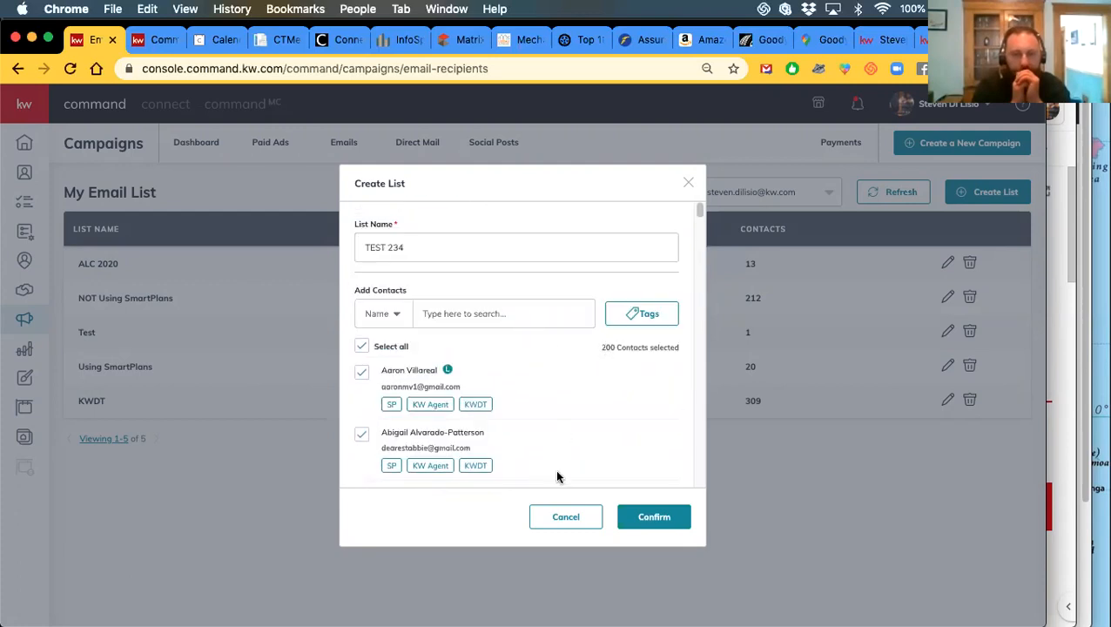
left_click(648, 520)
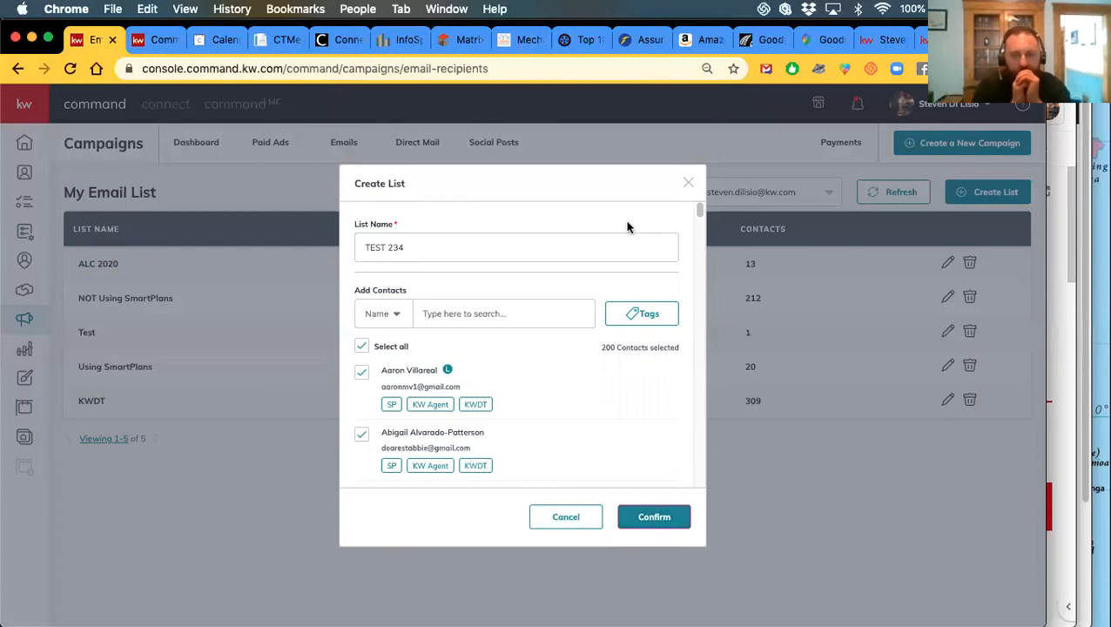
left_click(362, 348)
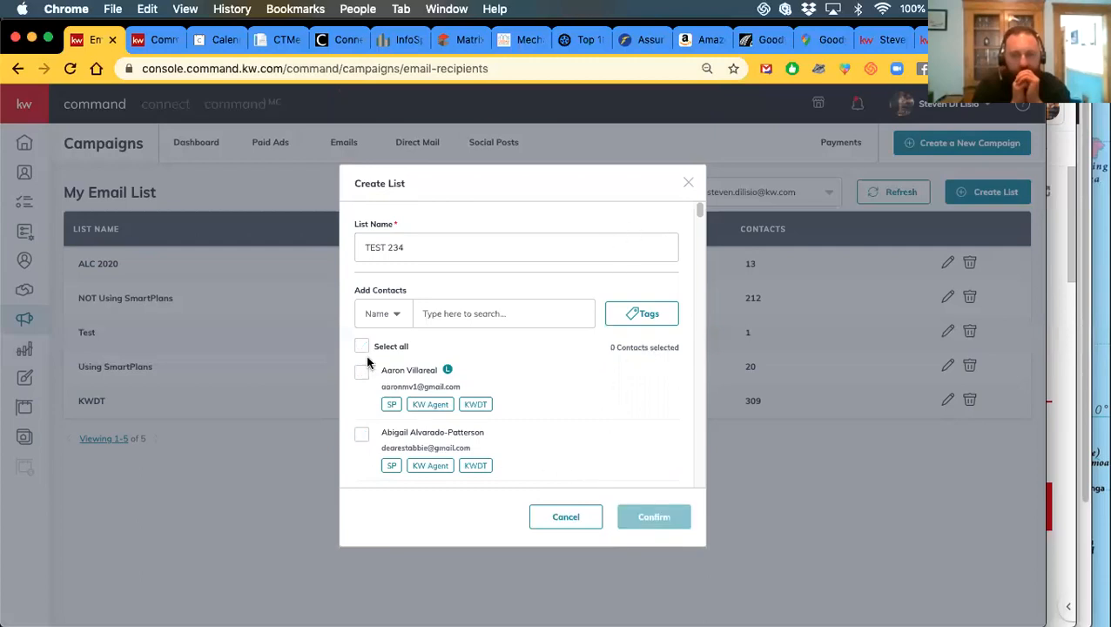
Cancel the Create List dialog and go to the Contacts page showing all 448 contacts
left_click(563, 522)
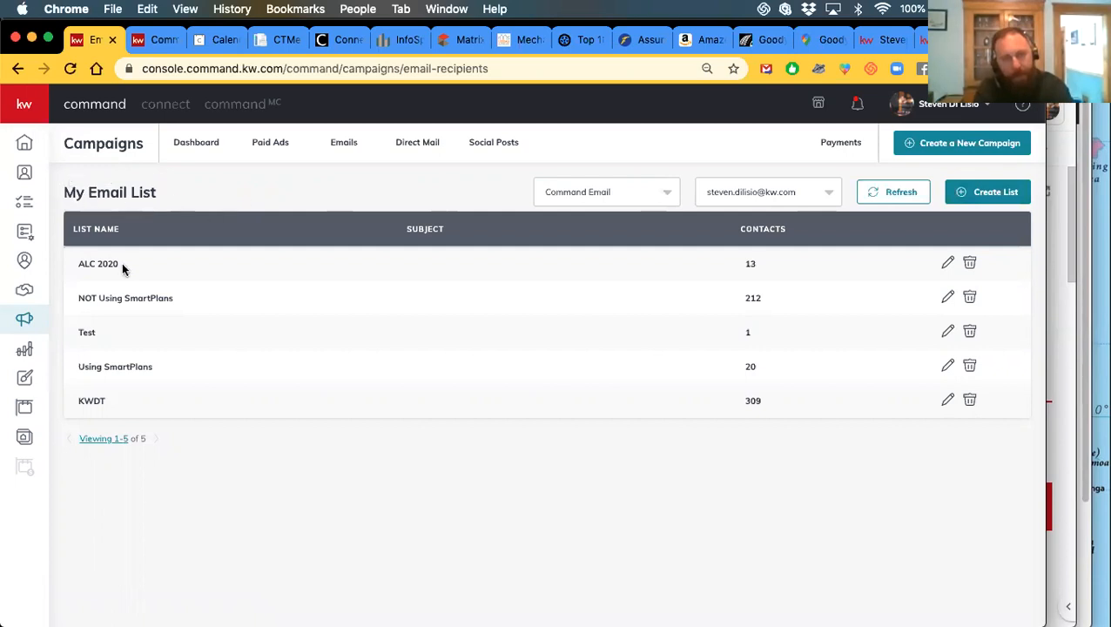
left_click(26, 174)
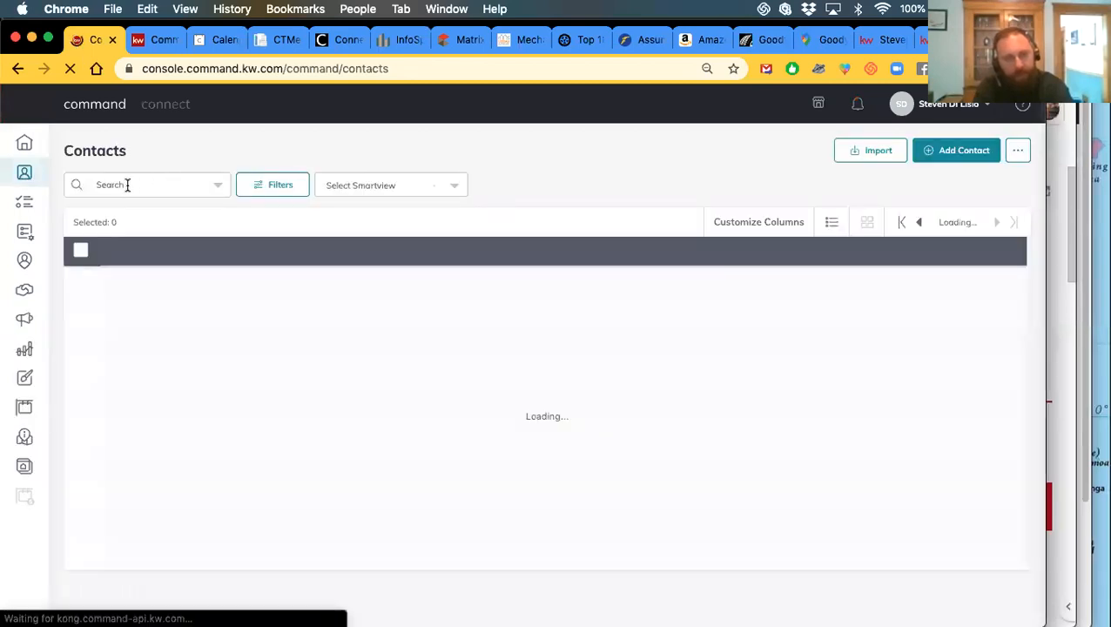
left_click(275, 185)
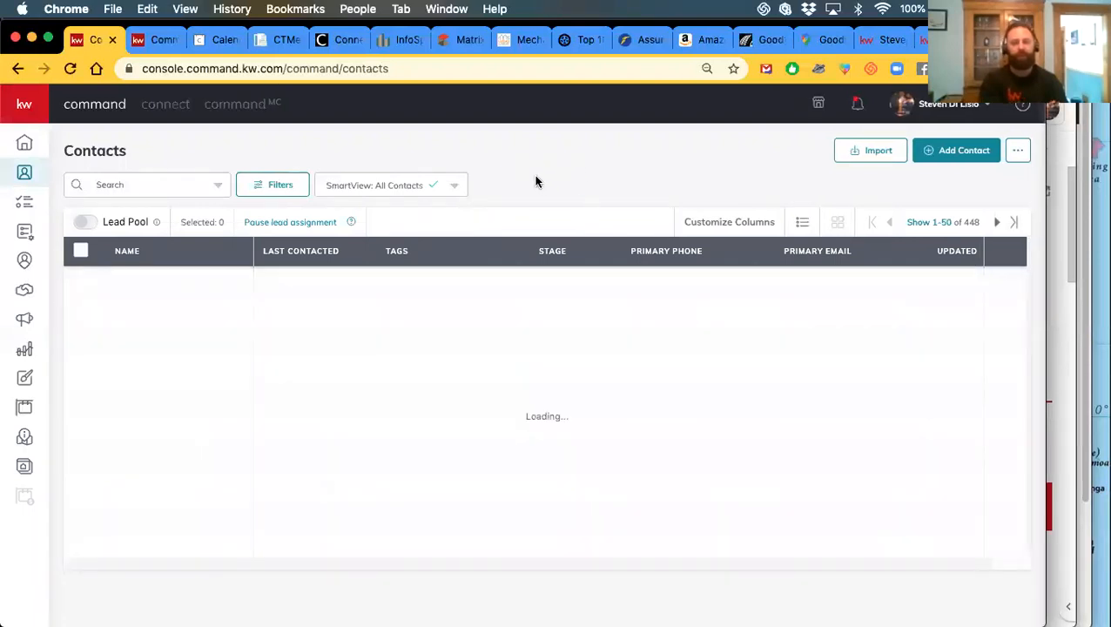
Filter the contacts list by the ALC '20 tag and apply the filter
left_click(281, 188)
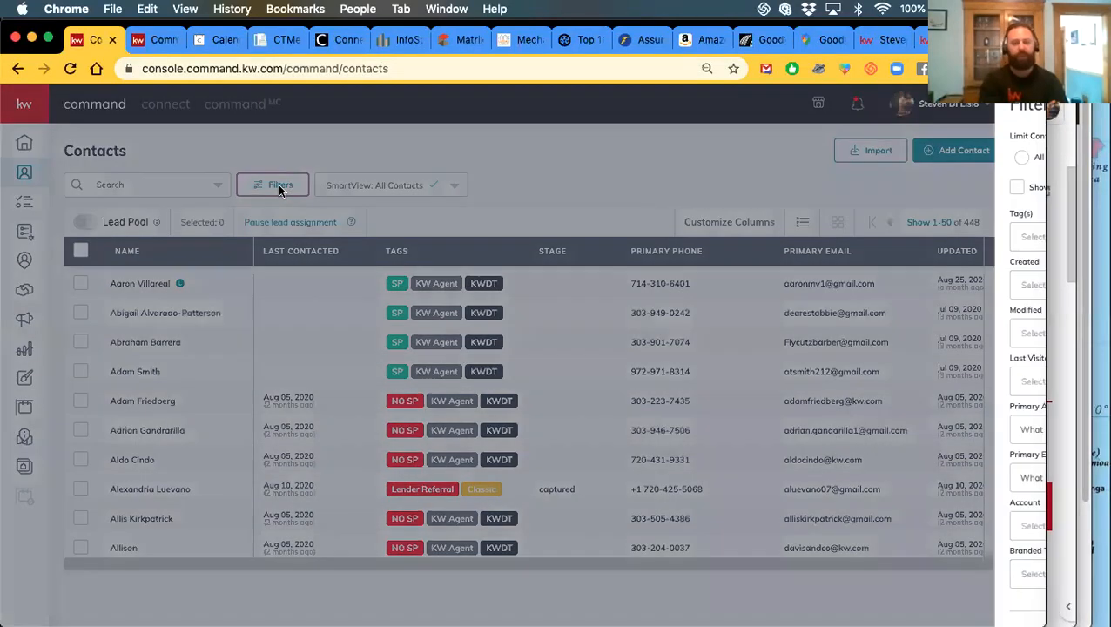
left_click(901, 241)
left_click(901, 241)
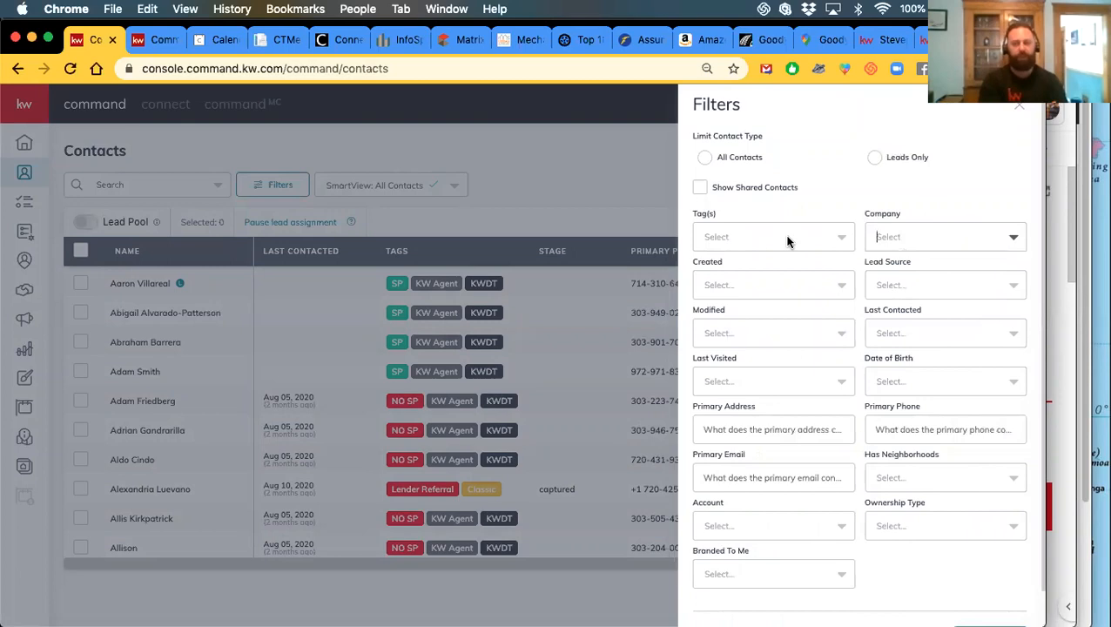
left_click(765, 240)
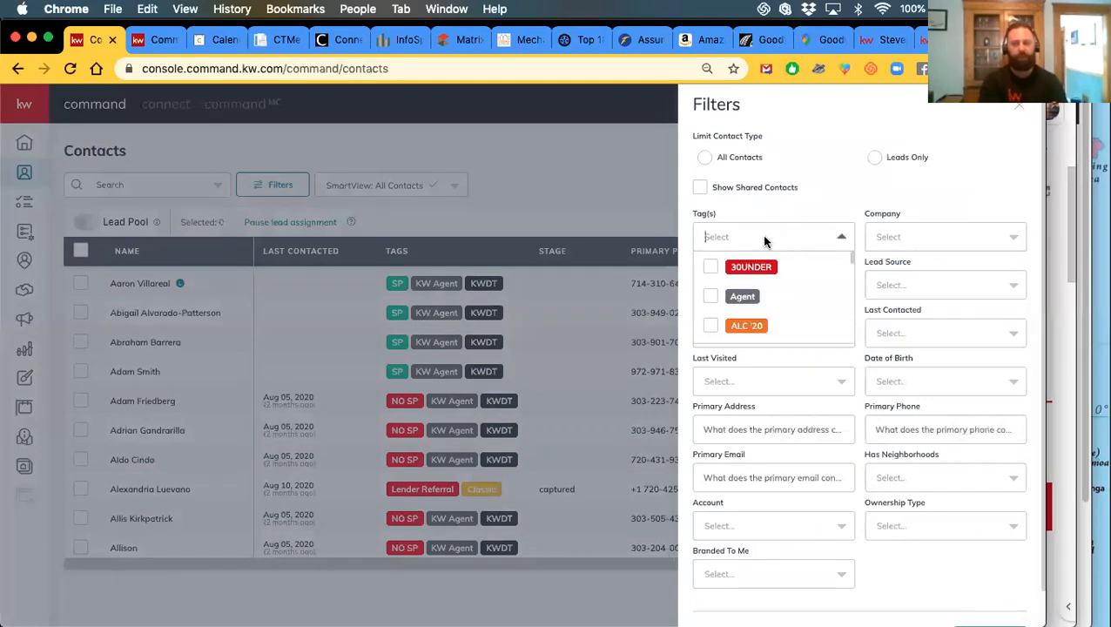
left_click(824, 182)
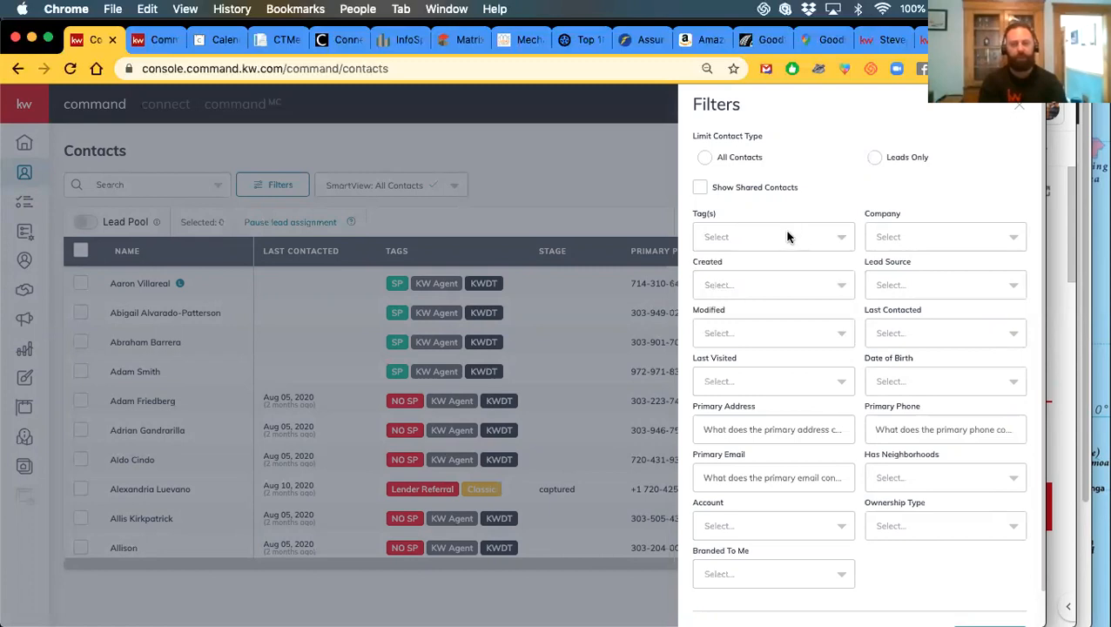
left_click(899, 236)
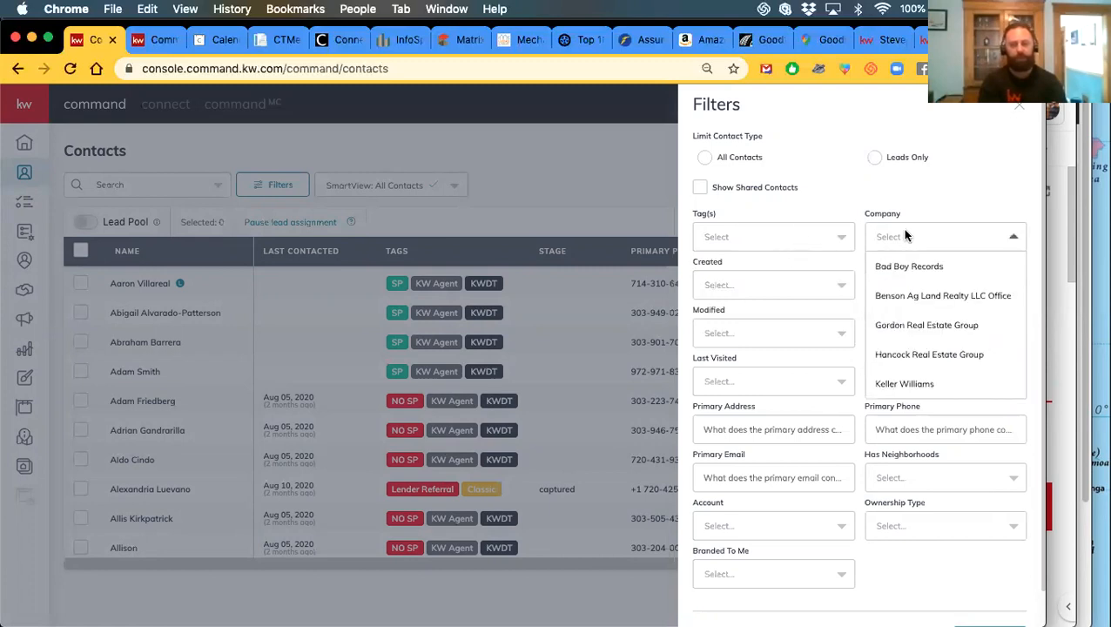
left_click(718, 241)
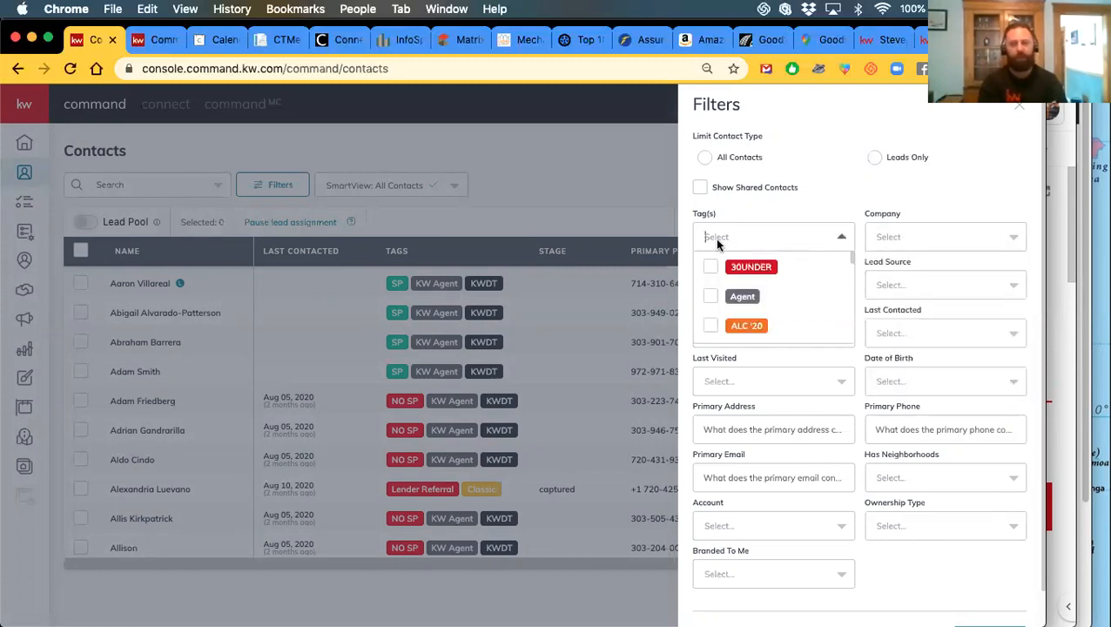
left_click(712, 326)
scroll(992, 503, "down", 1)
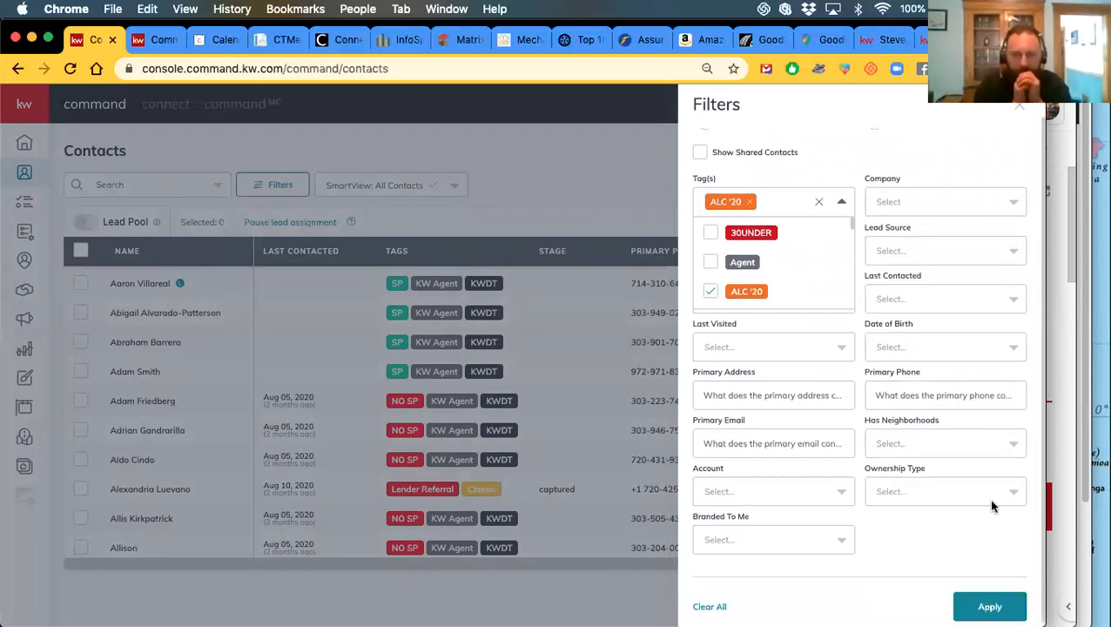
left_click(980, 612)
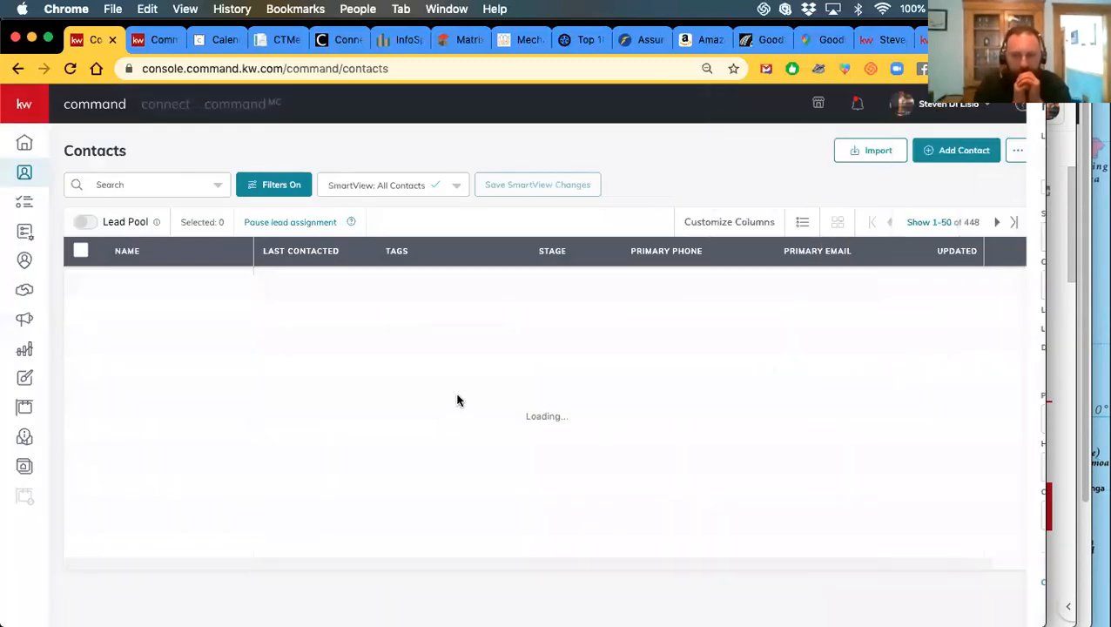
Select all 14 ALC '20 contacts with the header checkbox
scroll(340, 377, "down", 3)
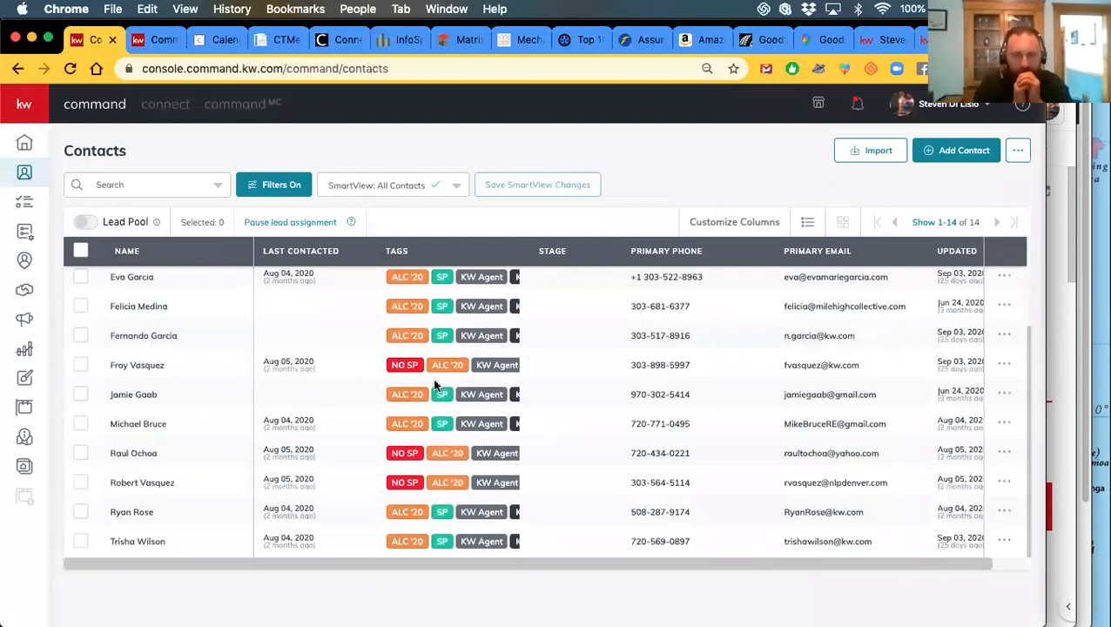
scroll(105, 348, "up", 3)
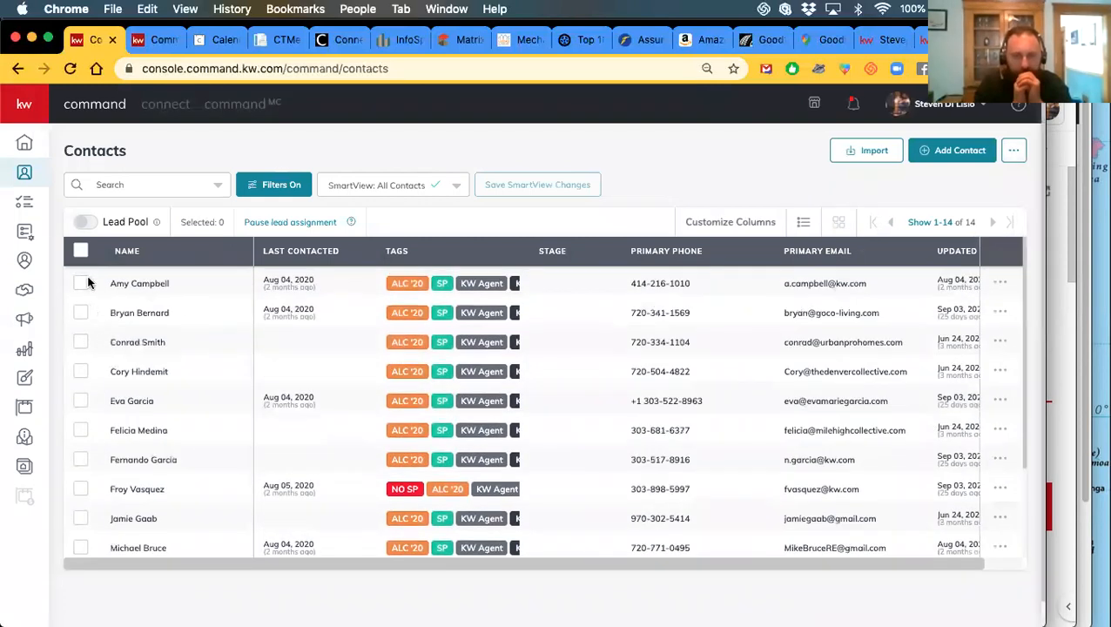
left_click(78, 251)
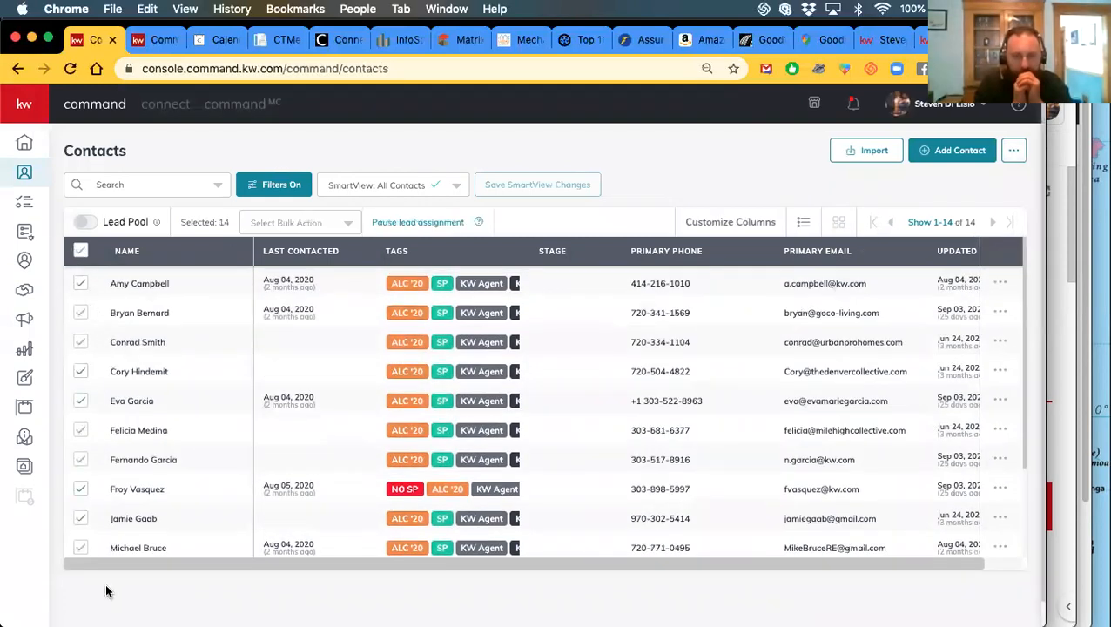
Open the Add to Email List bulk action, review the available lists, then close it
left_click(266, 224)
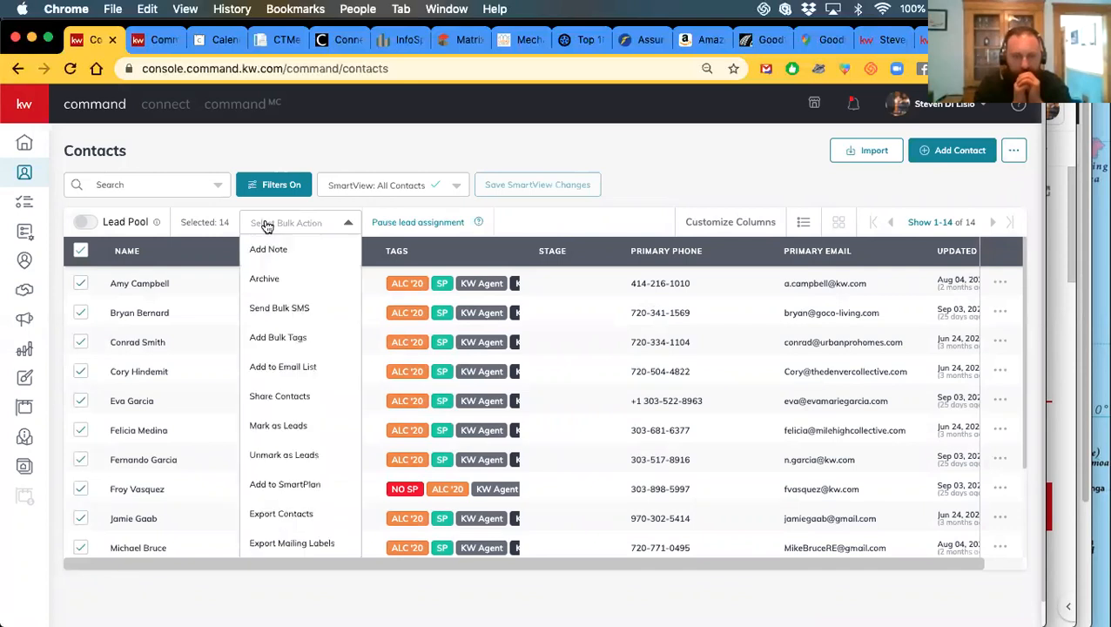
left_click(279, 365)
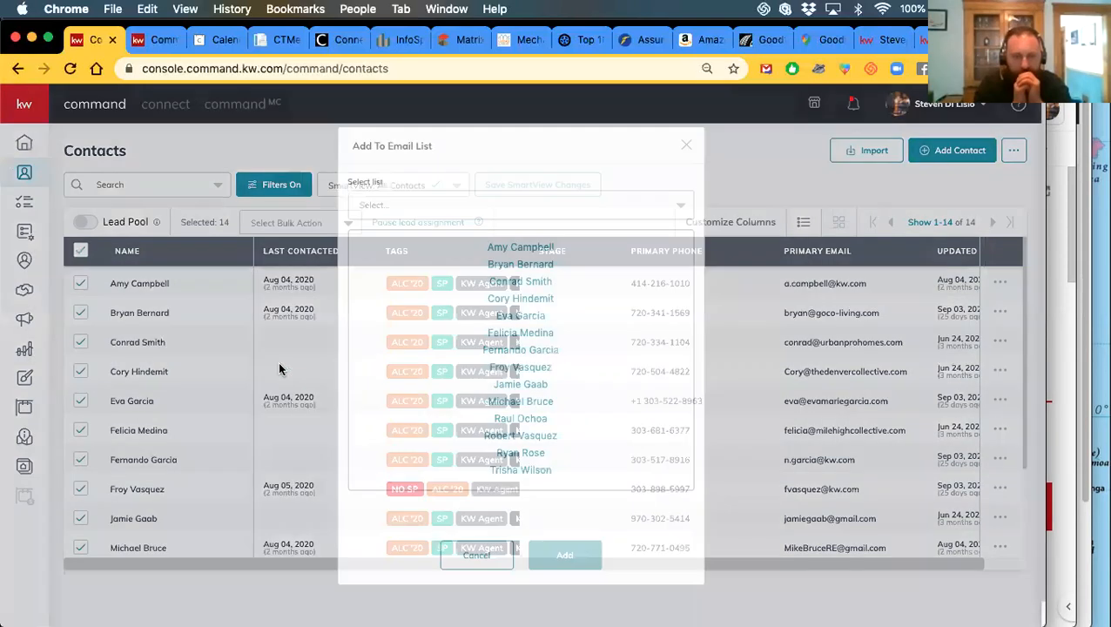
left_click(441, 213)
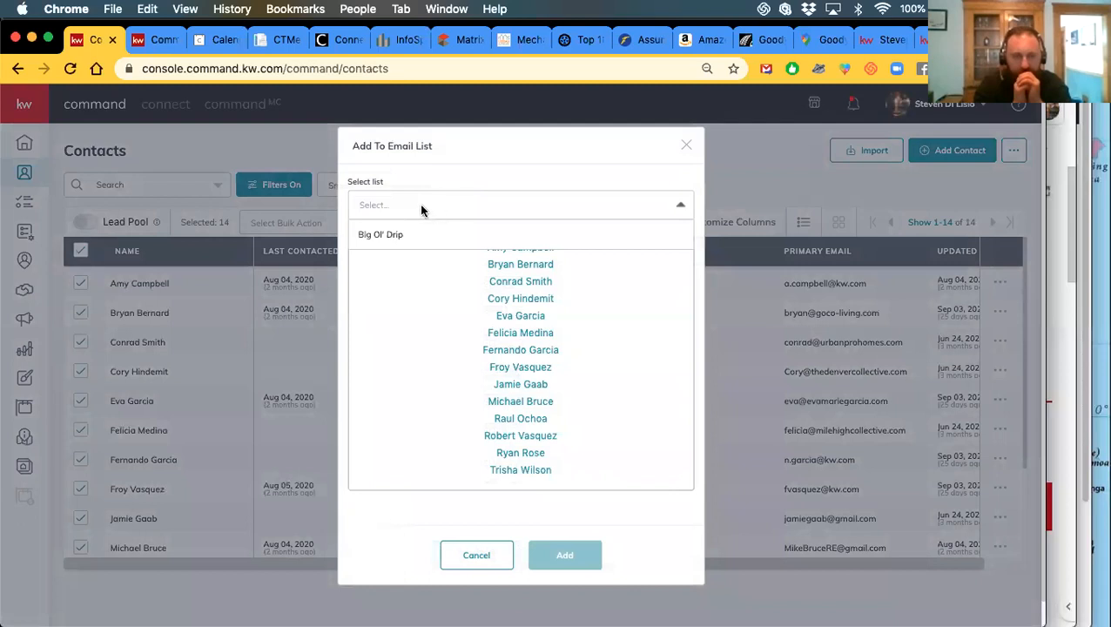
left_click(406, 212)
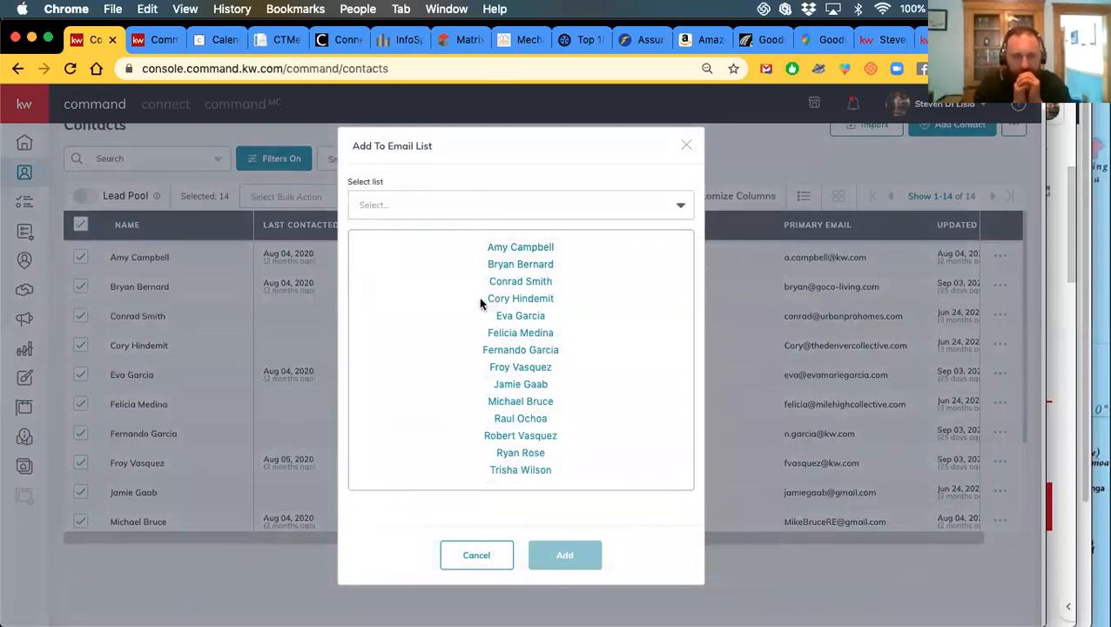
left_click(367, 208)
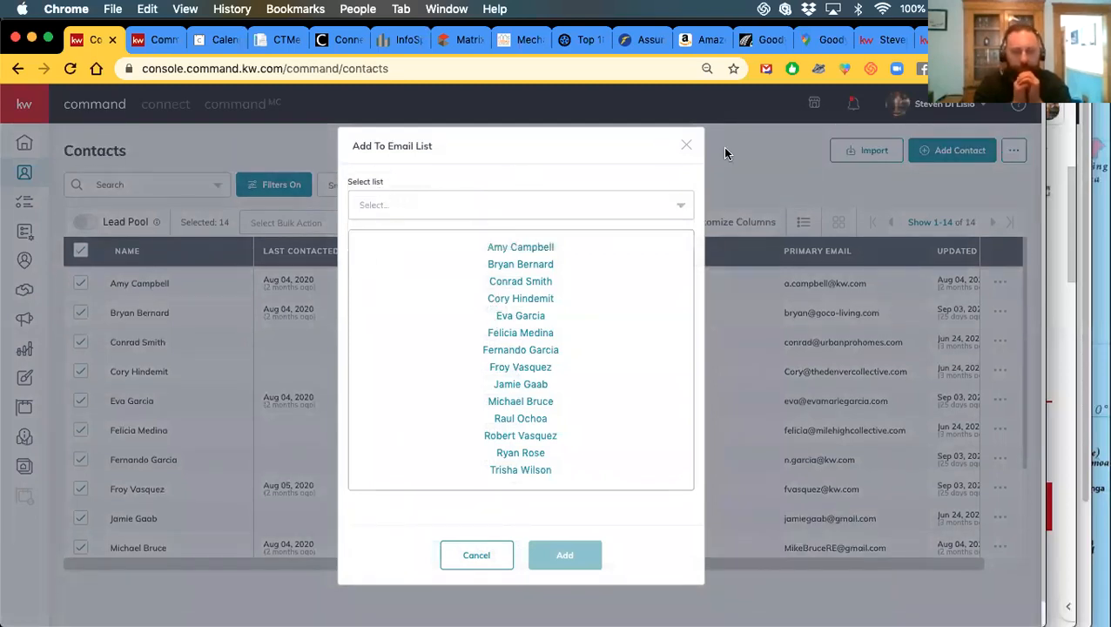
left_click(685, 146)
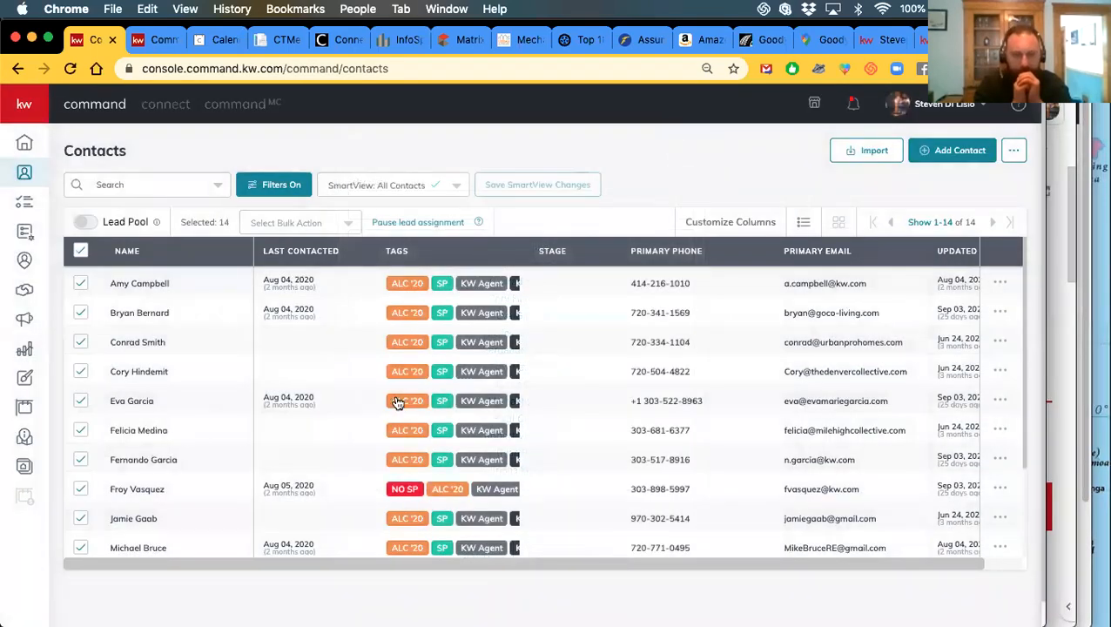
scroll(396, 401, "down", 3)
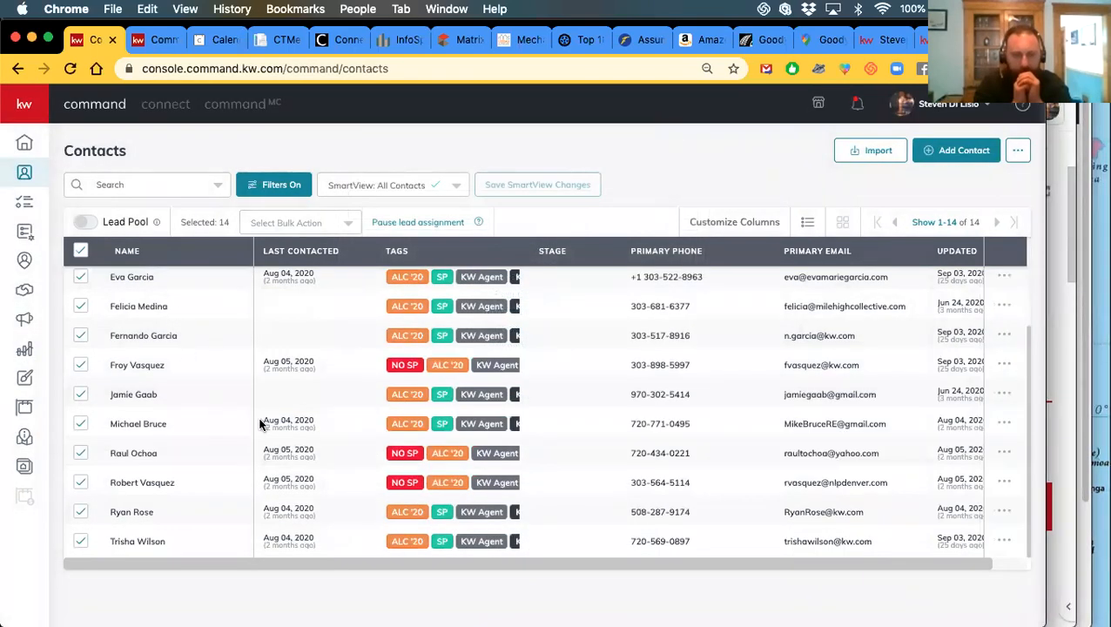
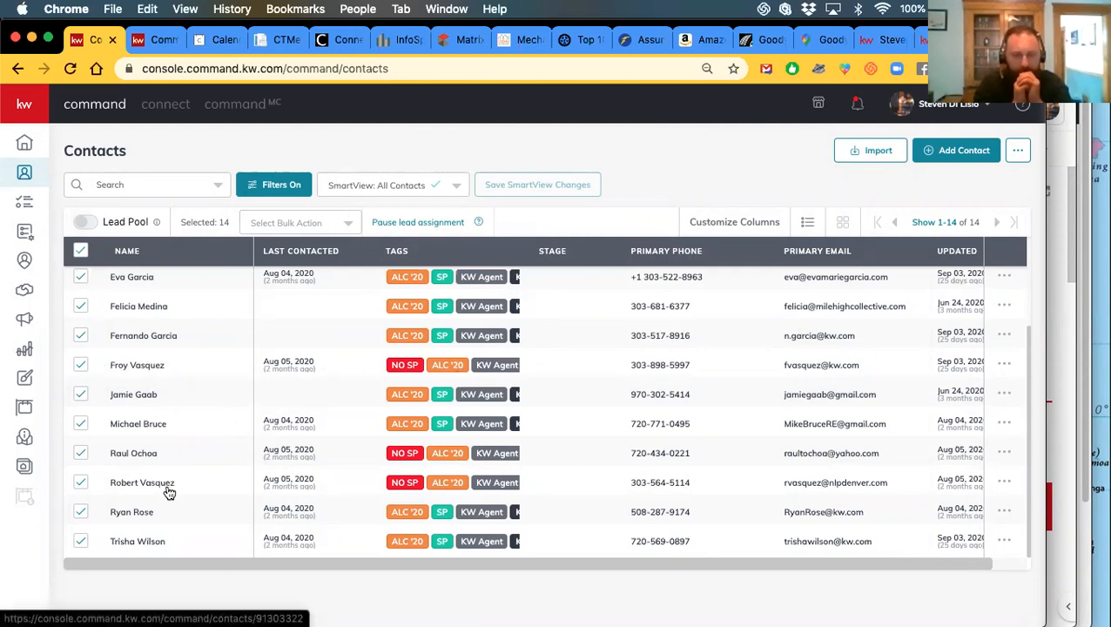
Go to Campaigns and show the Emails campaign list
scroll(168, 493, "up", 5)
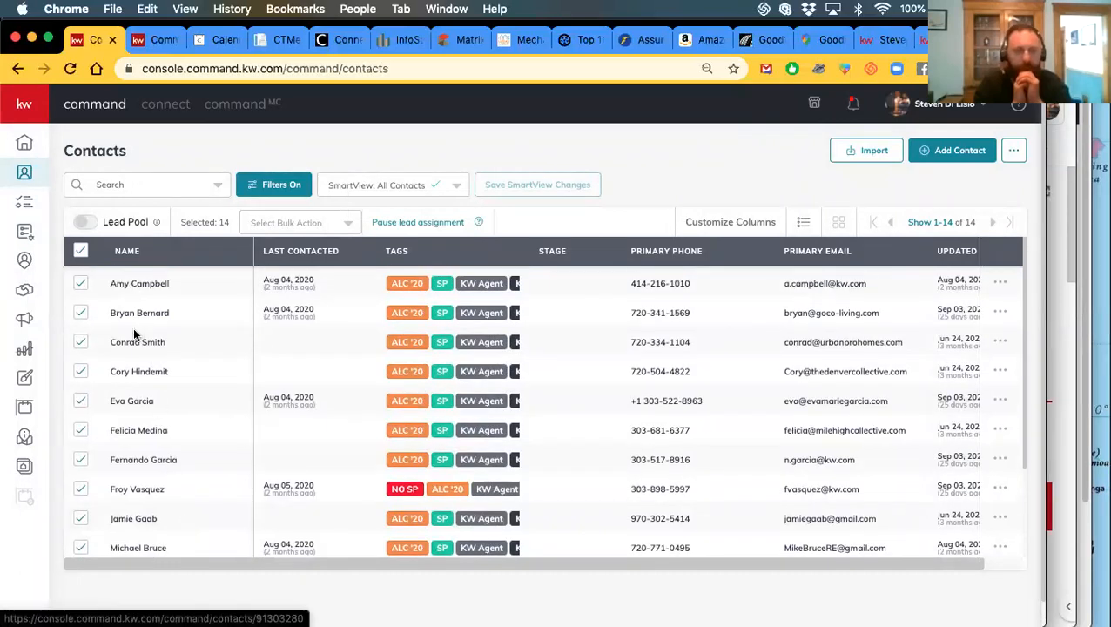
scroll(217, 459, "down", 4)
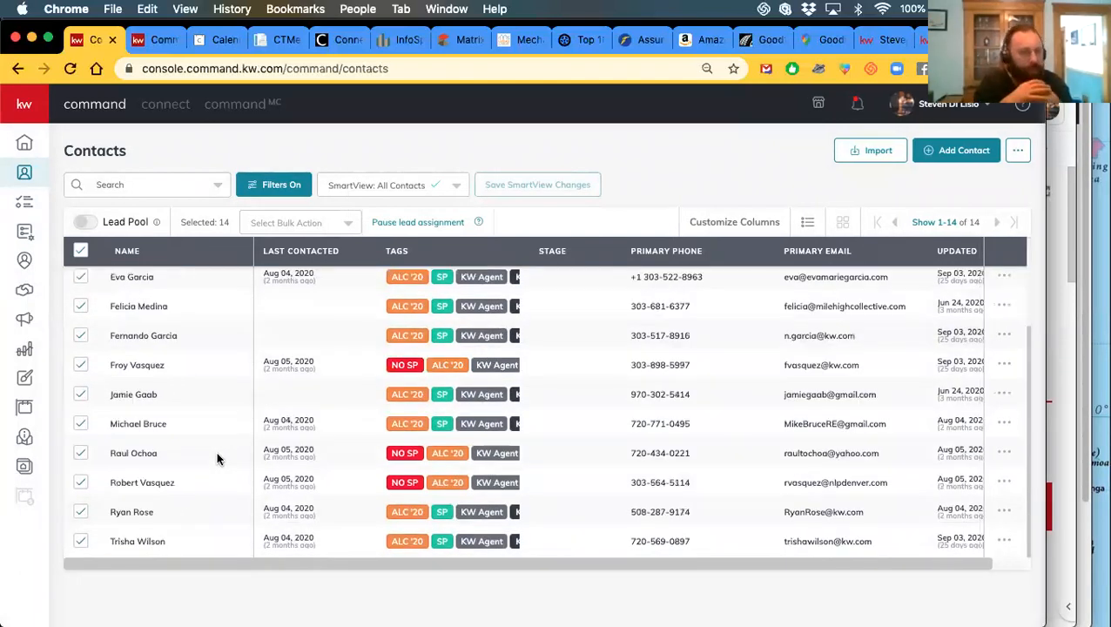
scroll(222, 483, "up", 4)
scroll(479, 383, "down", 4)
scroll(470, 374, "up", 4)
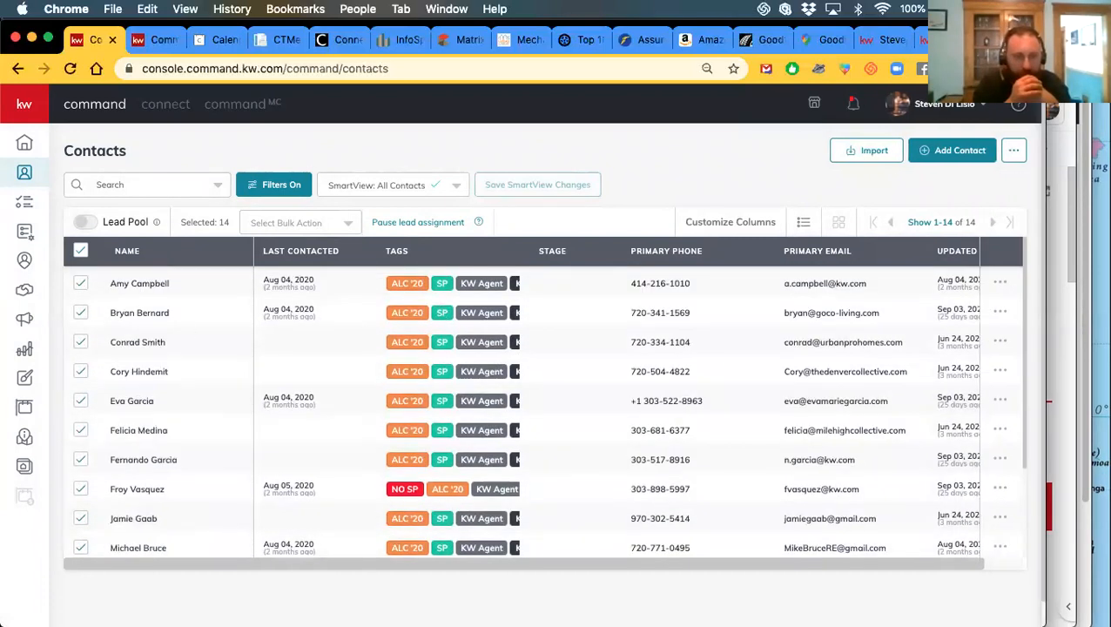
left_click(27, 321)
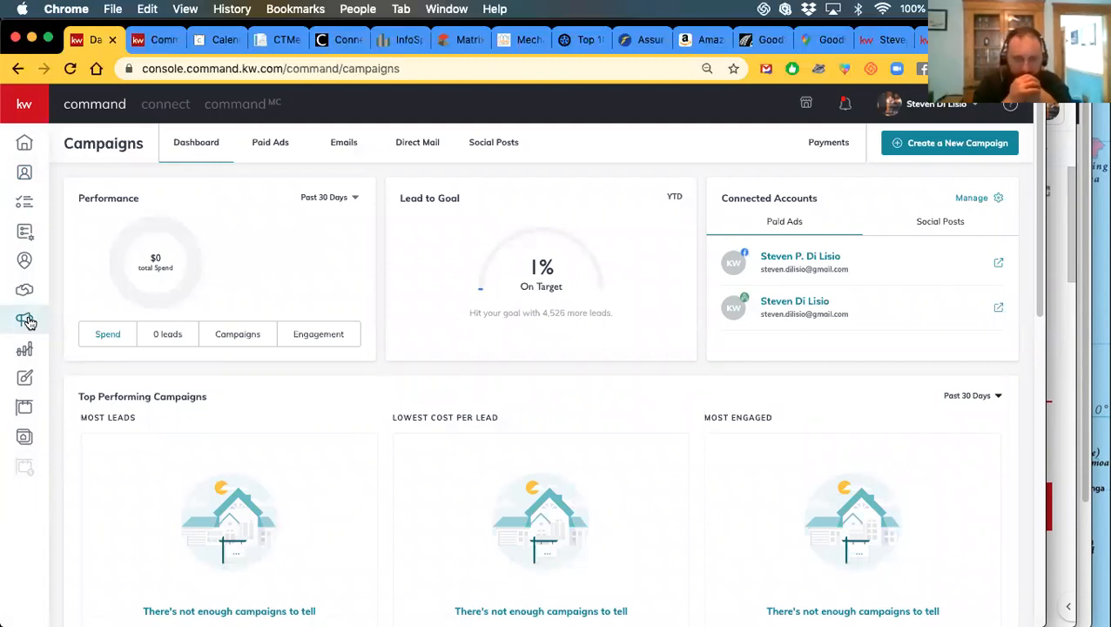
left_click(334, 148)
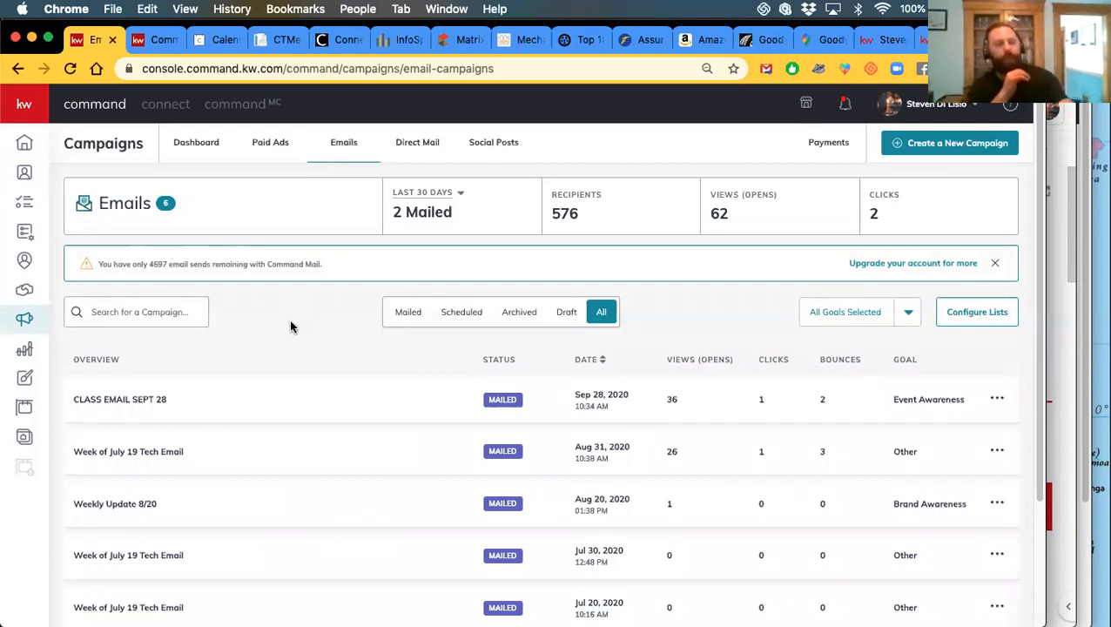
Start creating a new campaign to bring up the campaign-type chooser
scroll(317, 327, "down", 1)
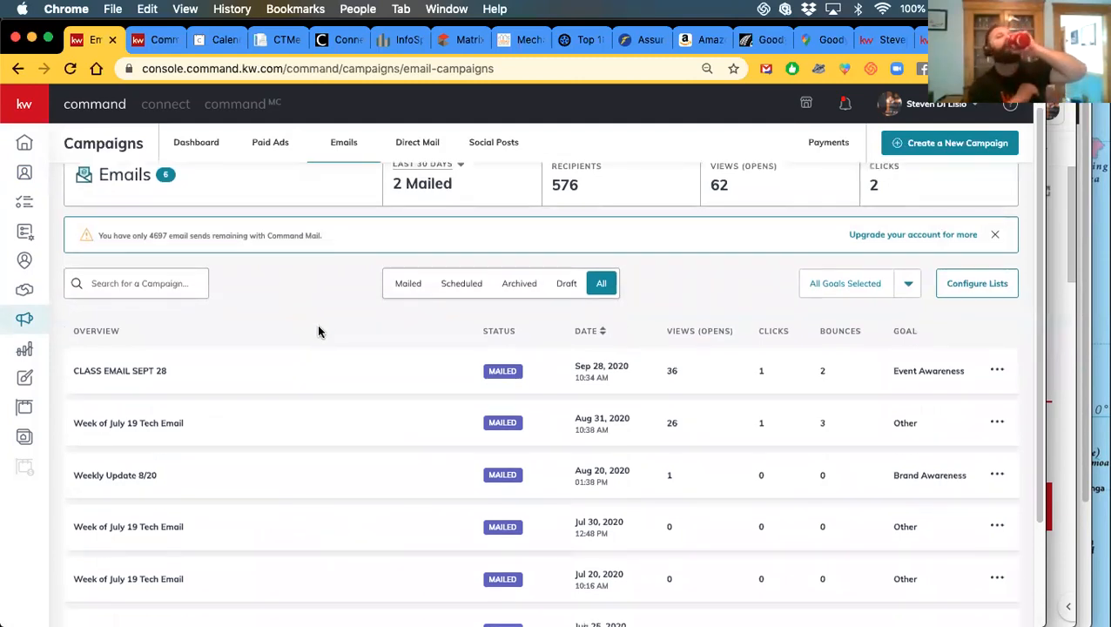
scroll(329, 344, "up", 1)
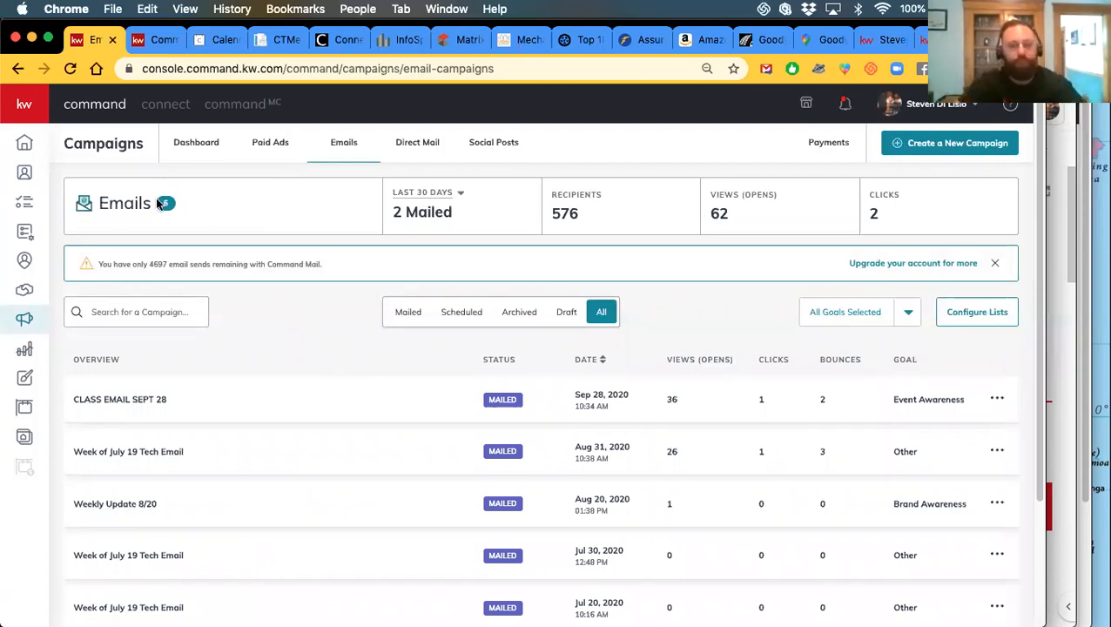
left_click(911, 151)
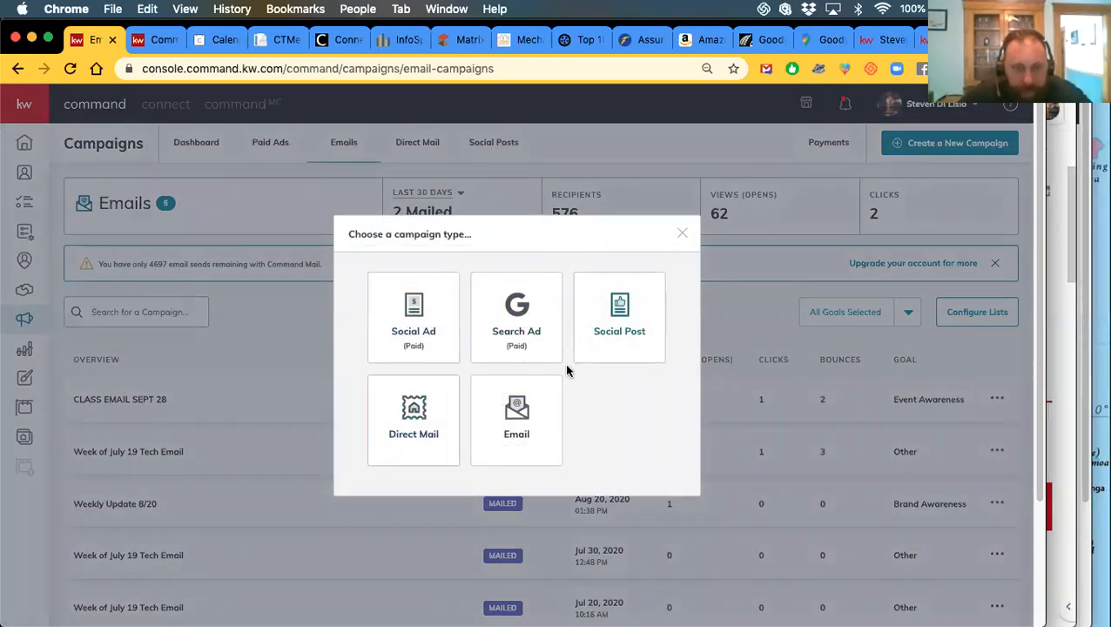
Create an Email campaign named 'TEST 234' with the Event Awareness goal and set it up
left_click(532, 428)
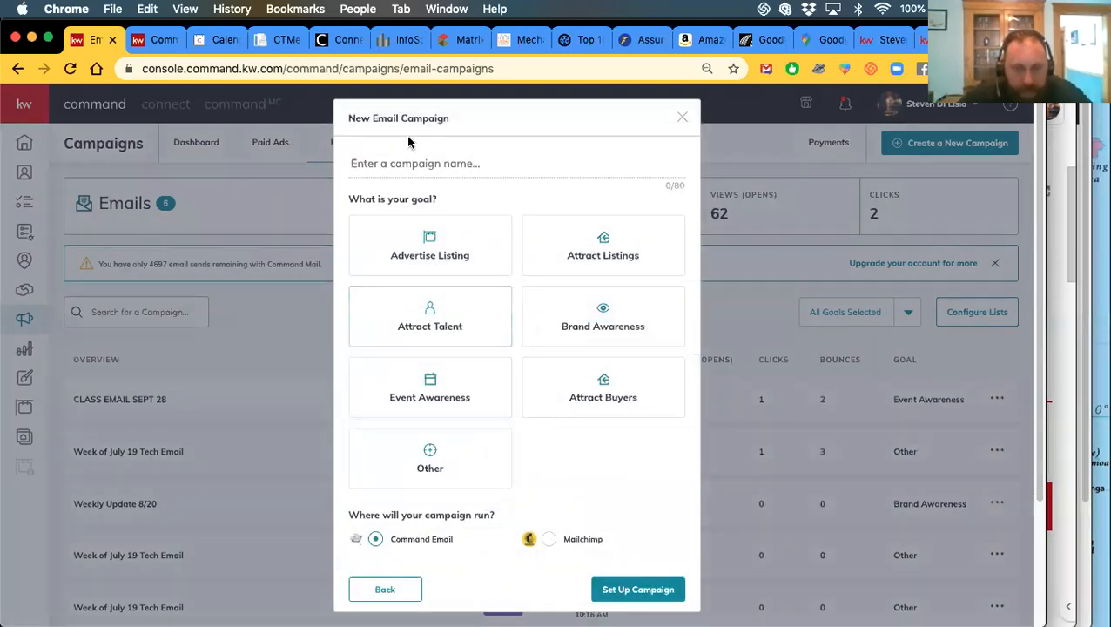
left_click(398, 163)
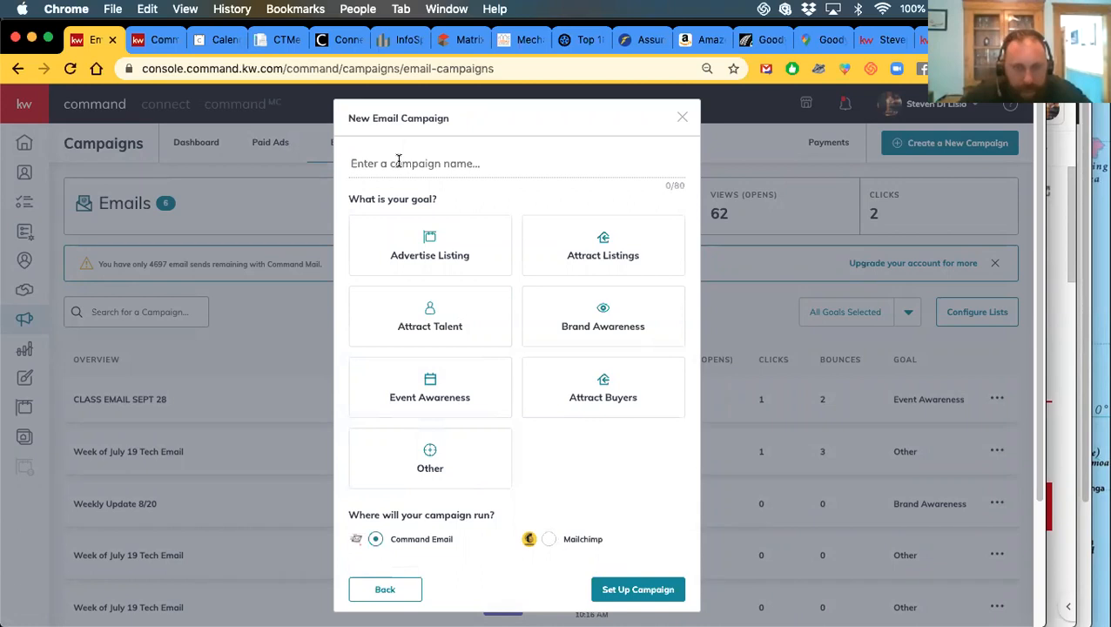
type("TEST 2")
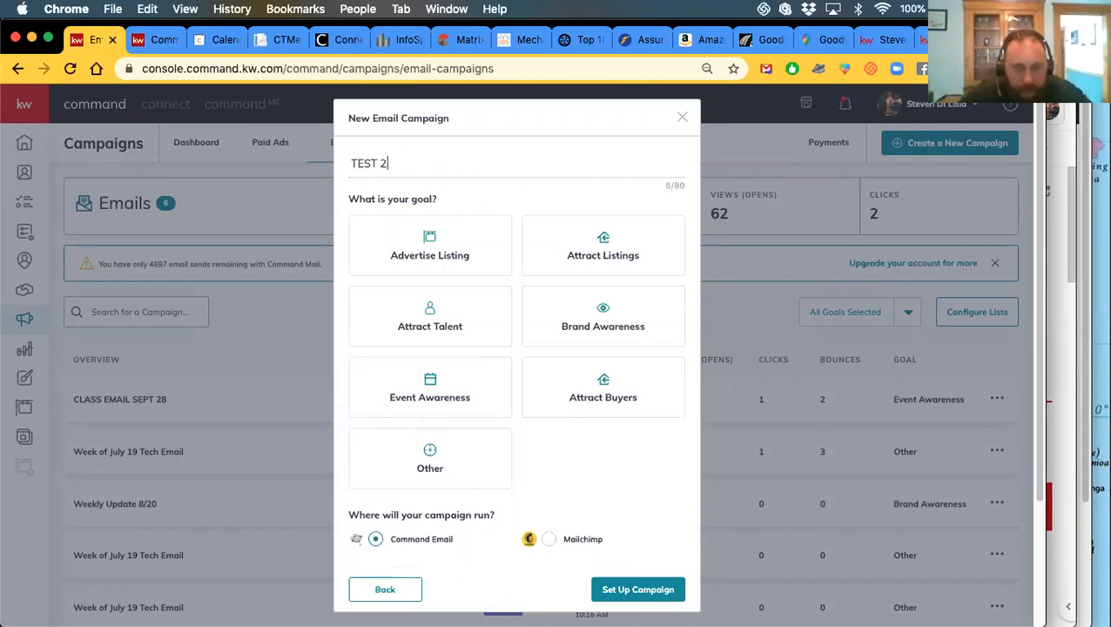
type("34")
scroll(616, 522, "down", 3)
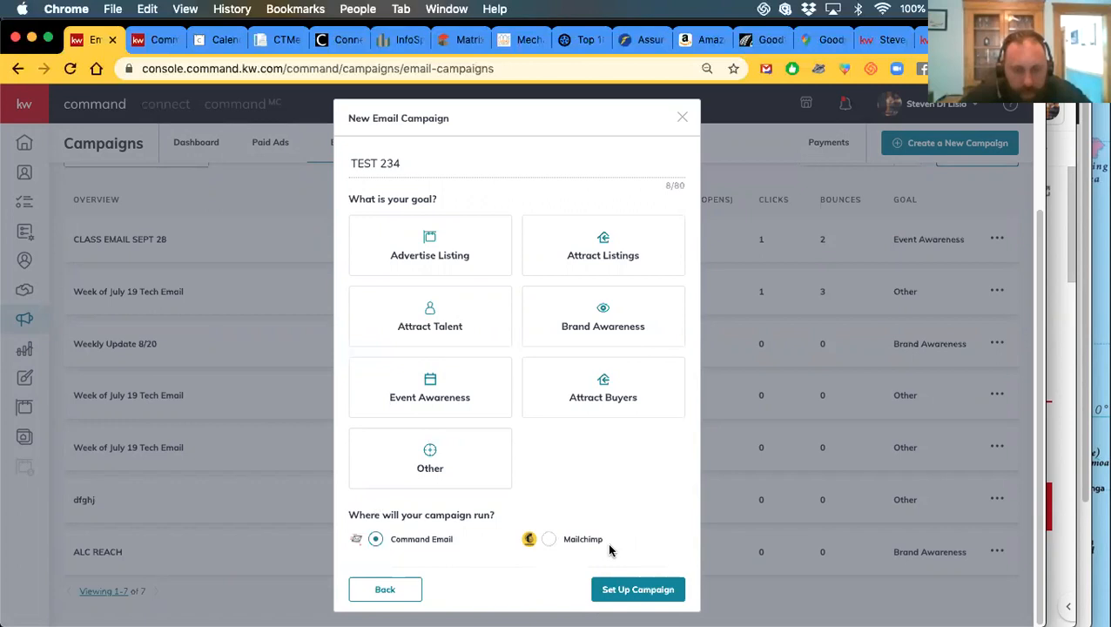
left_click(380, 398)
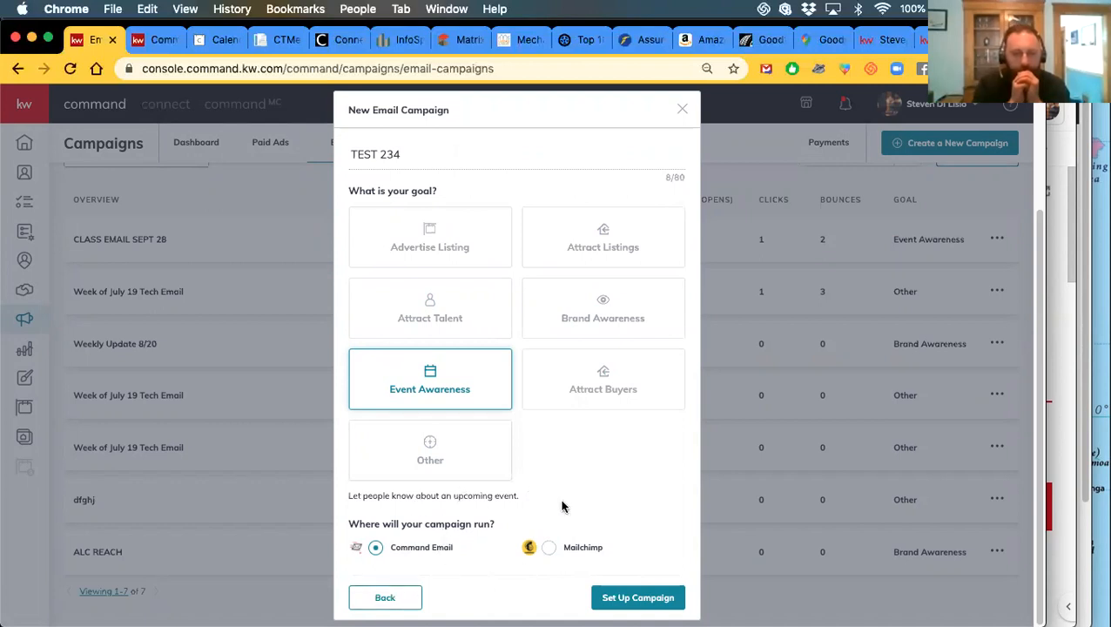
left_click(619, 599)
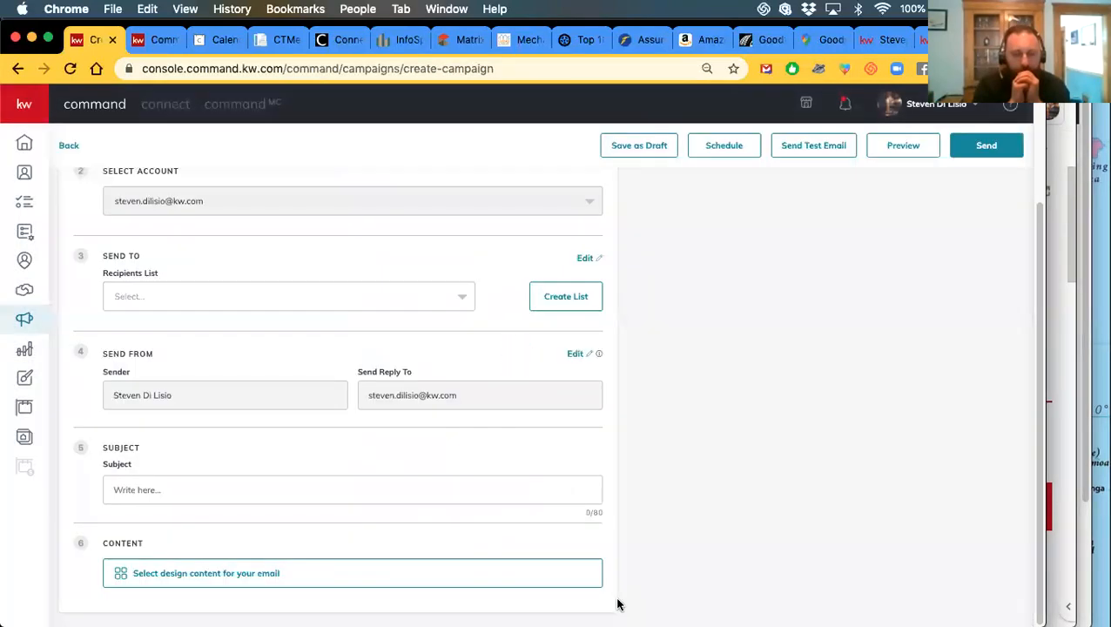
Set the recipients list to KWDT, replacing an initial ALC 2020 pick
left_click(143, 300)
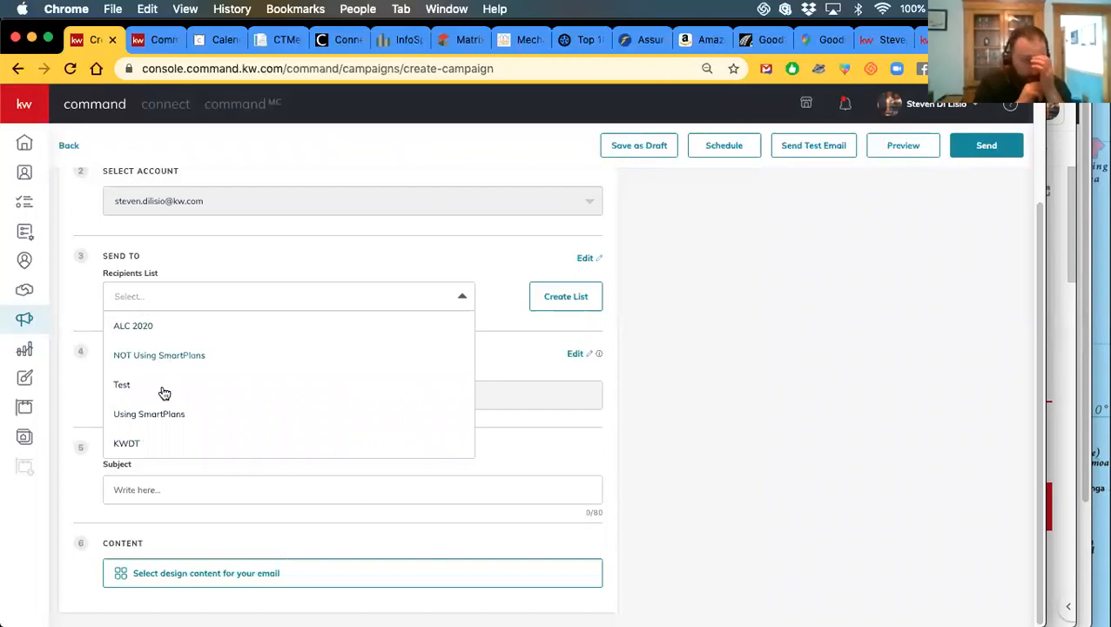
scroll(173, 417, "up", 2)
scroll(173, 417, "down", 2)
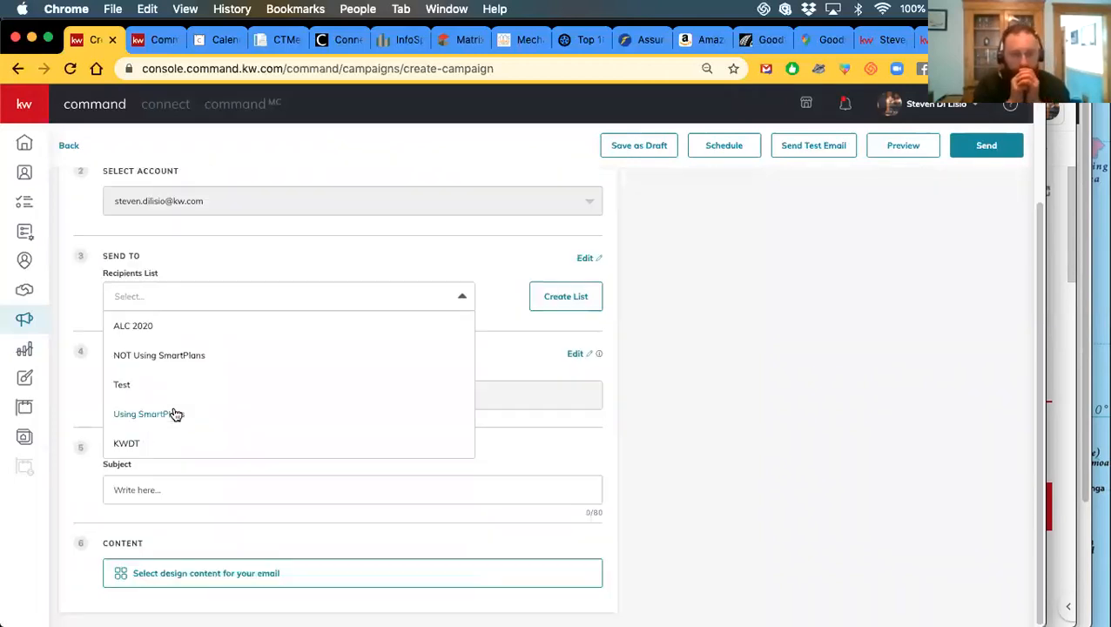
left_click(133, 325)
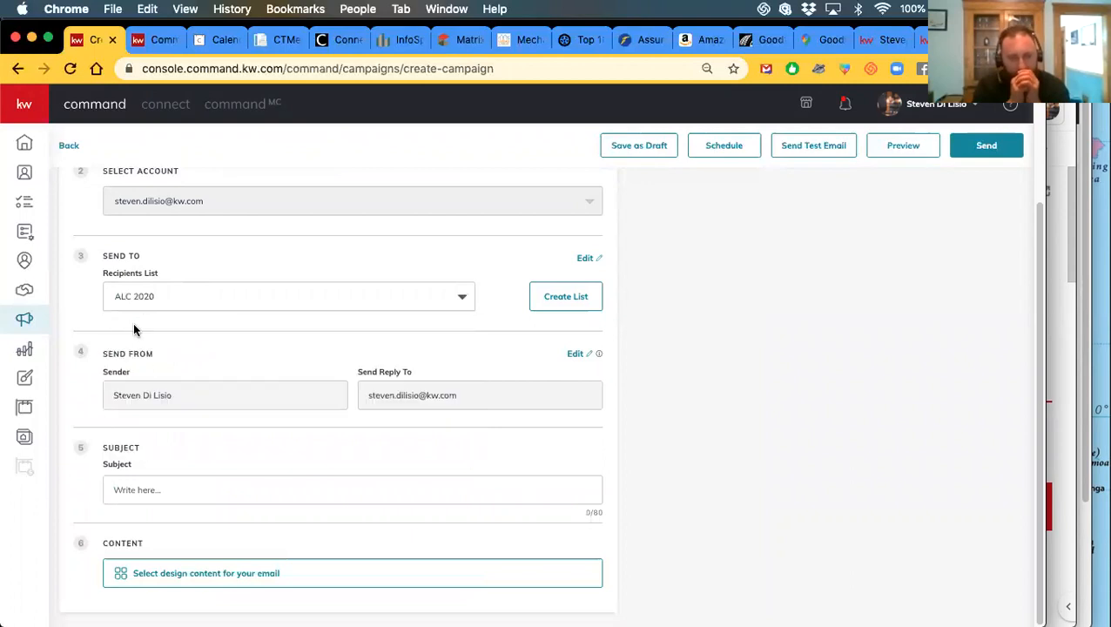
left_click(183, 292)
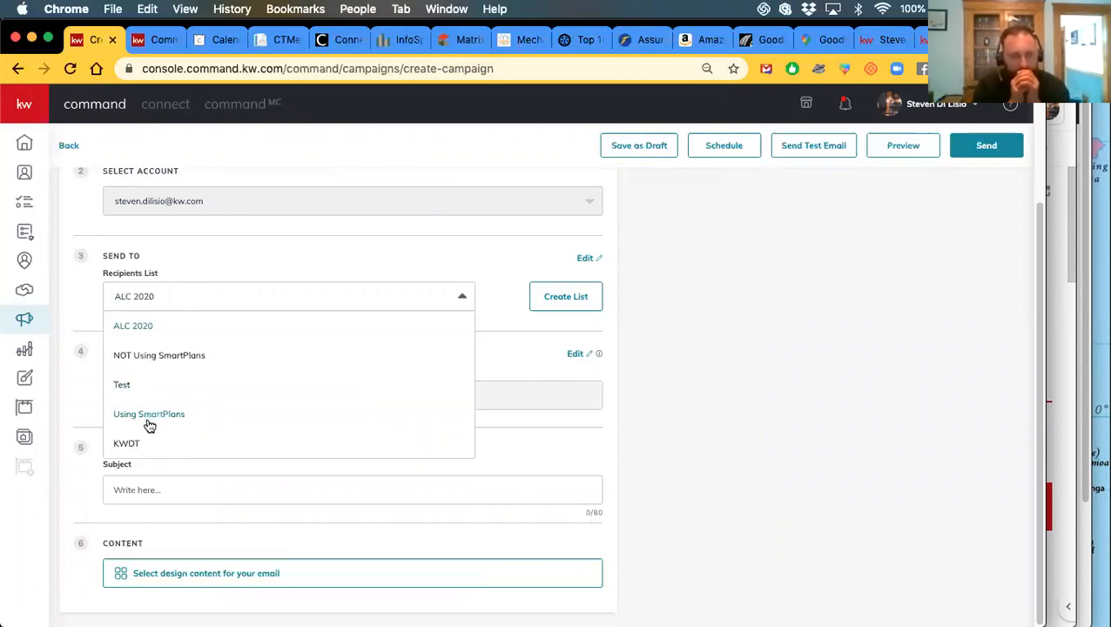
left_click(122, 445)
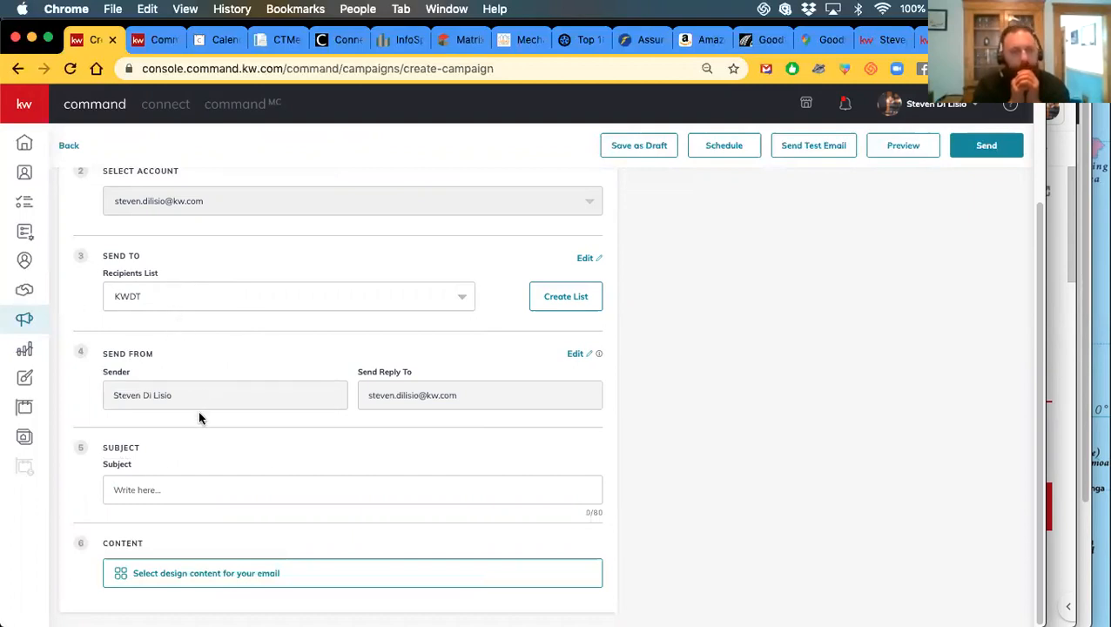
Enter the subject 'You're Invited to my Open House' and open the Template Library
left_click(161, 489)
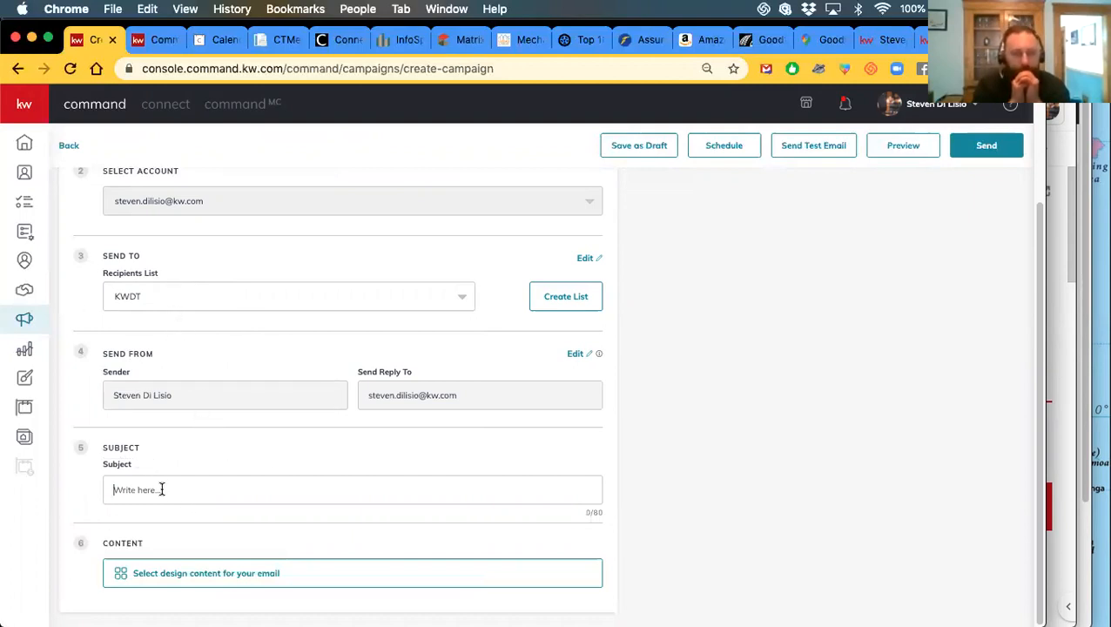
type("You're Invited to my Open House")
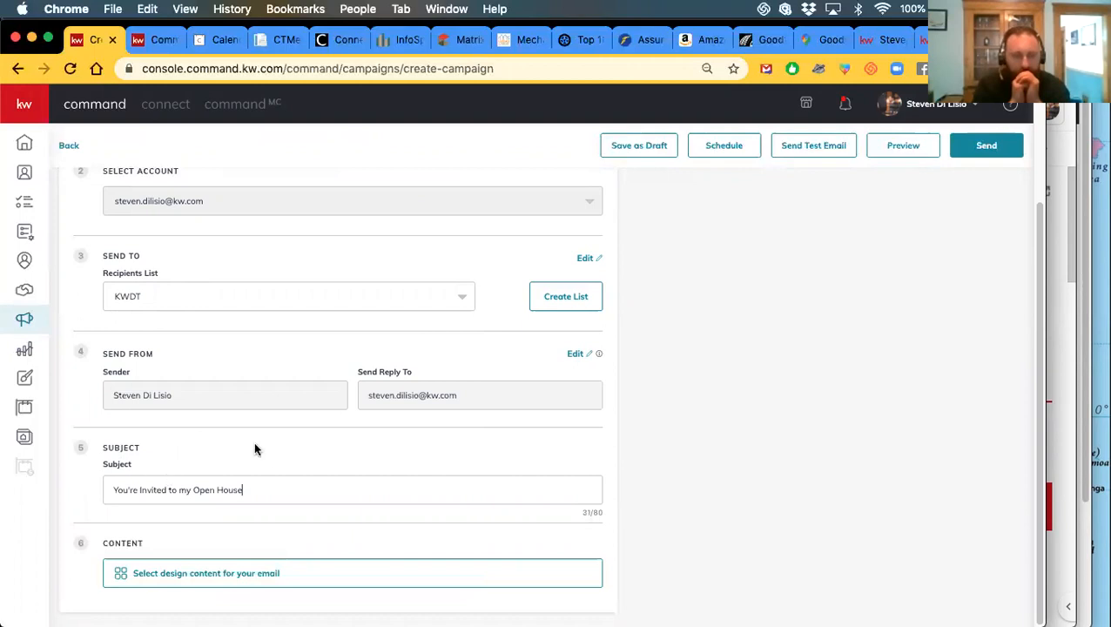
scroll(373, 512, "up", 3)
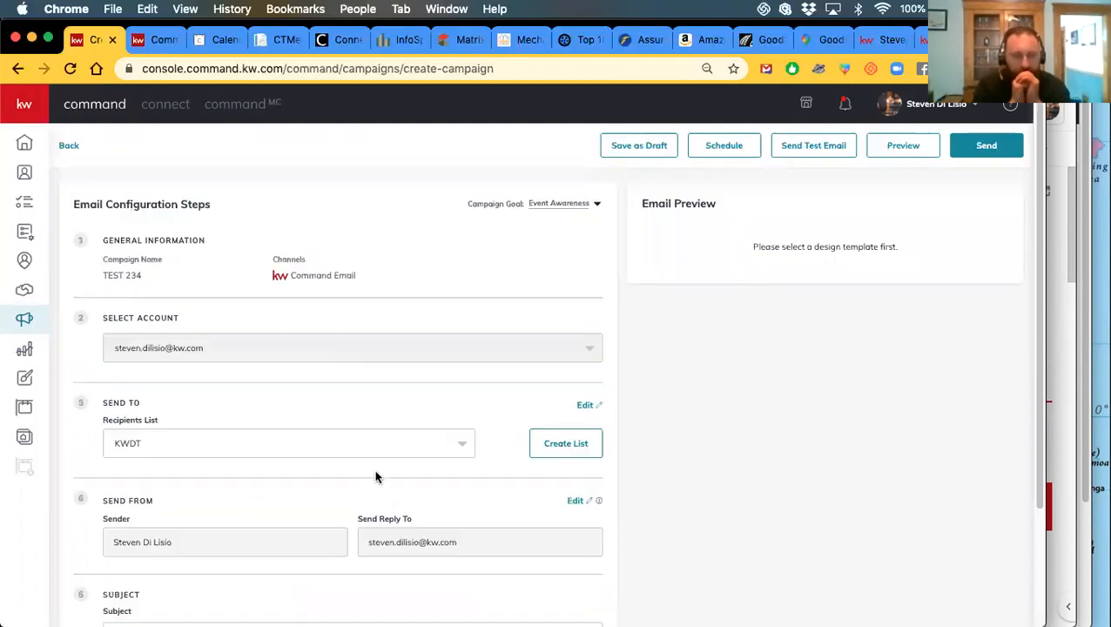
scroll(262, 444, "down", 3)
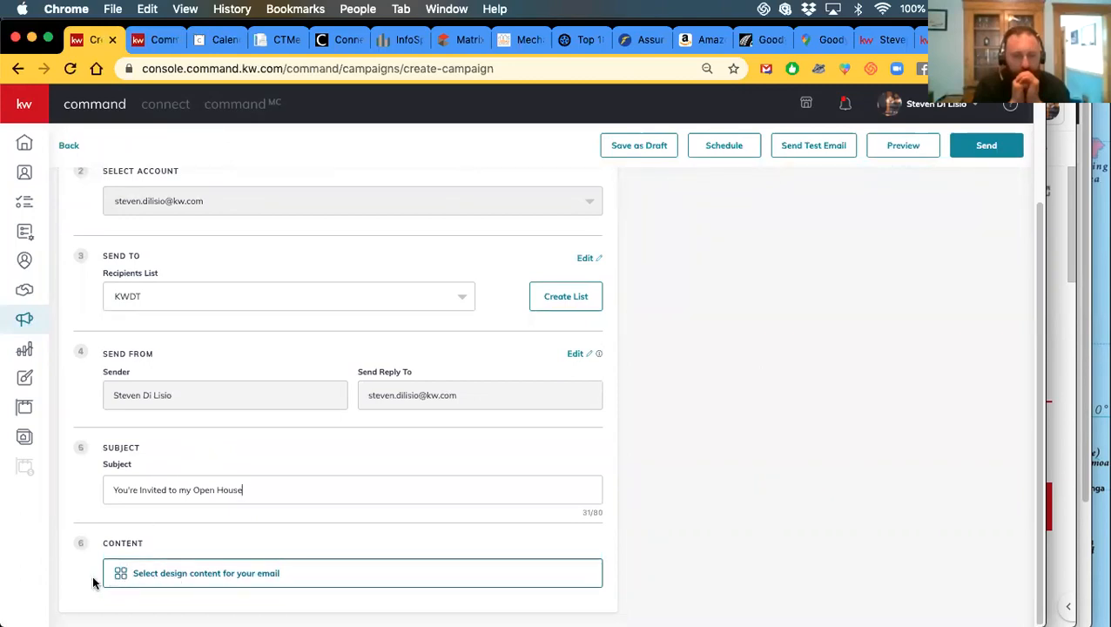
left_click(156, 578)
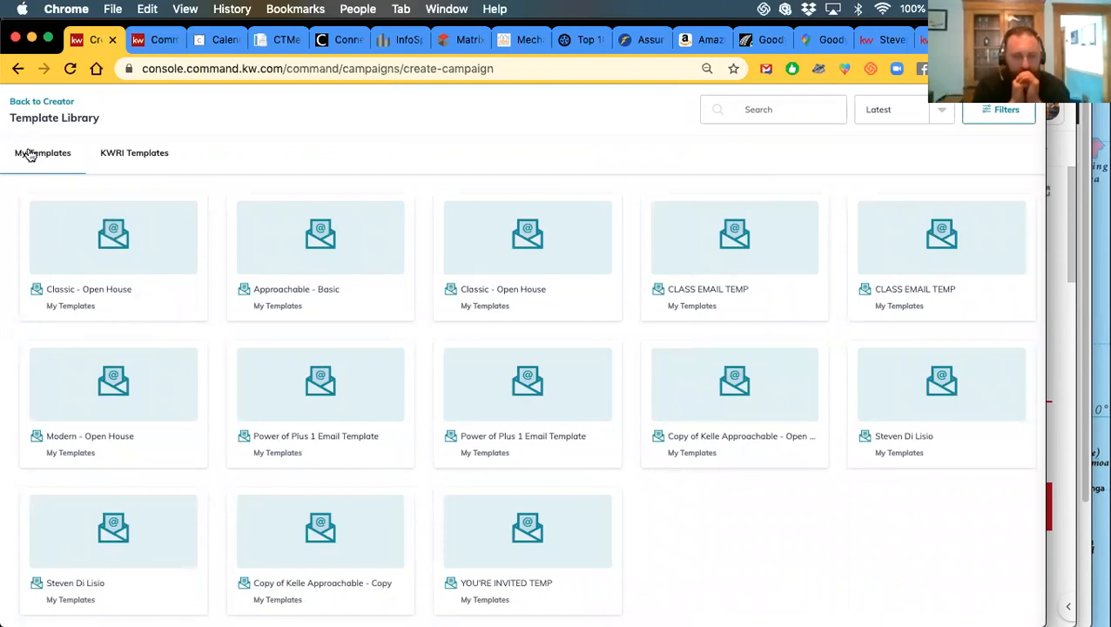
Browse KWRI and My Templates, checking filters and keeping the Latest sort order
left_click(129, 162)
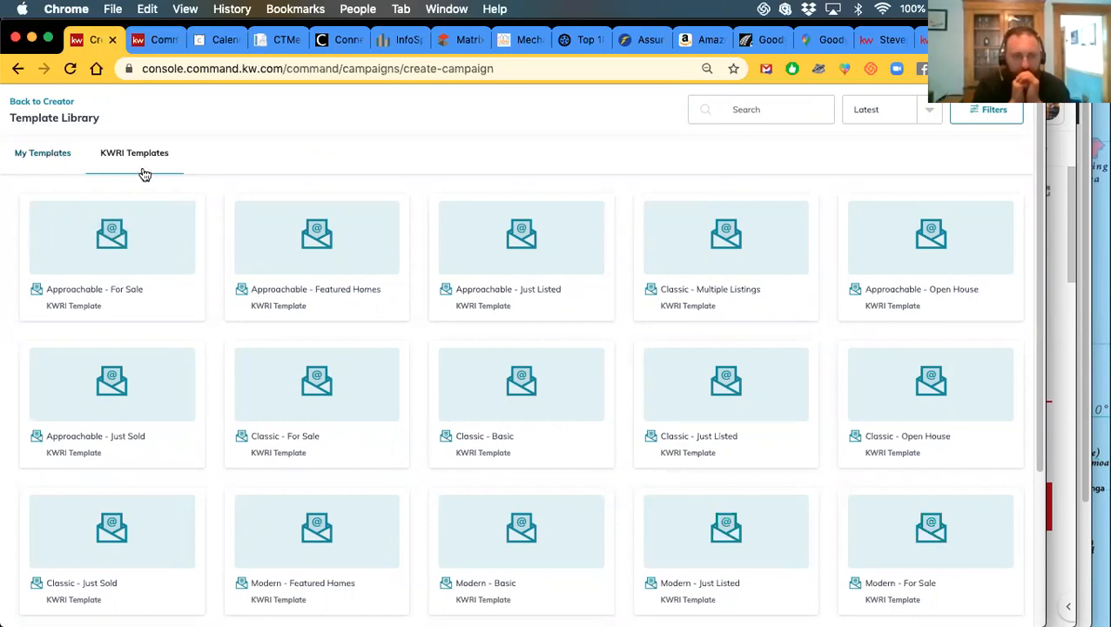
left_click(50, 161)
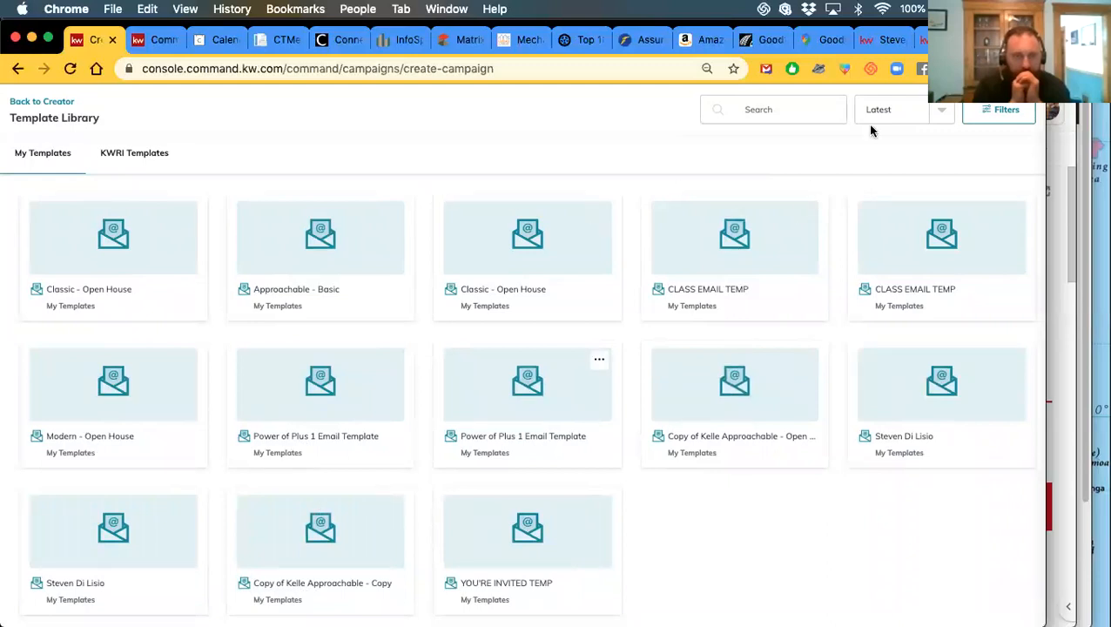
left_click(994, 117)
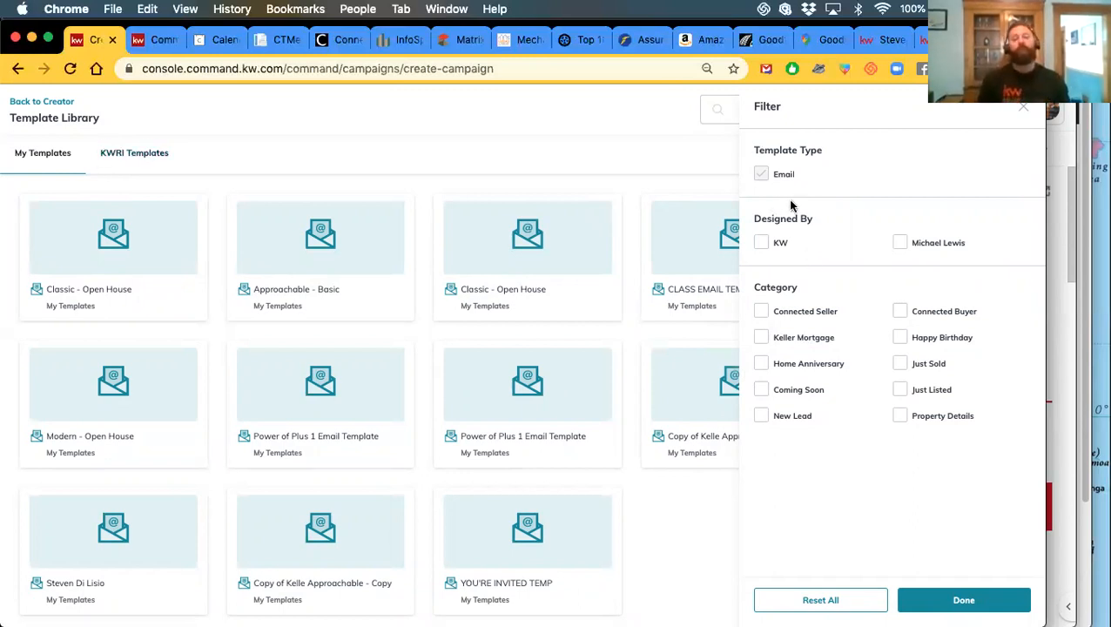
left_click(1020, 112)
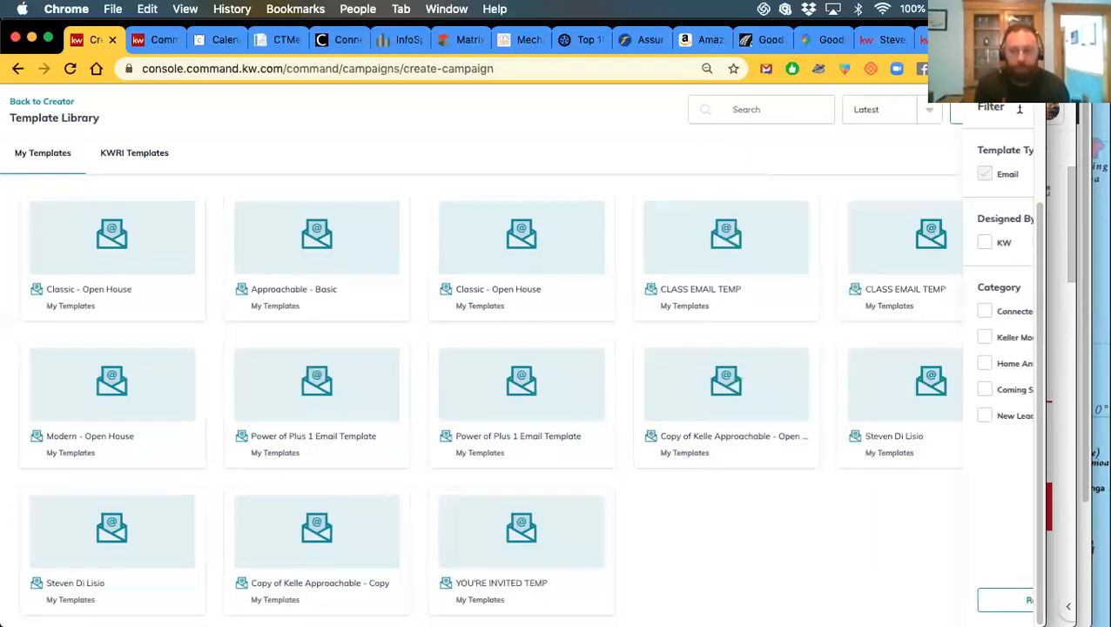
left_click(927, 110)
left_click(927, 110)
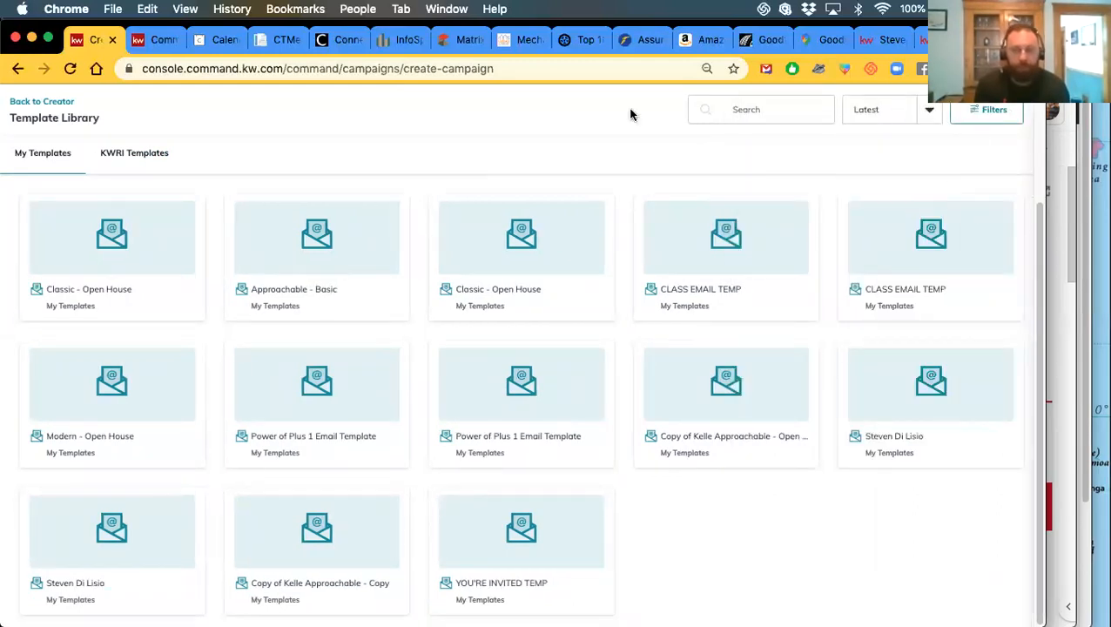
Apply the Classic - Open House template and save it back to the campaign
left_click(64, 248)
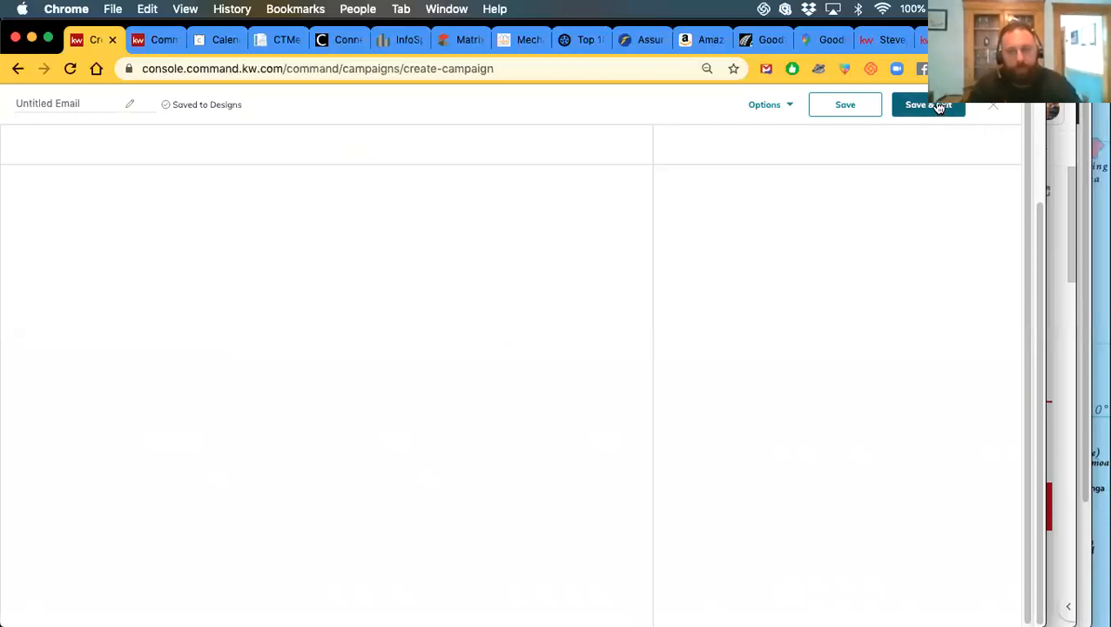
left_click(993, 108)
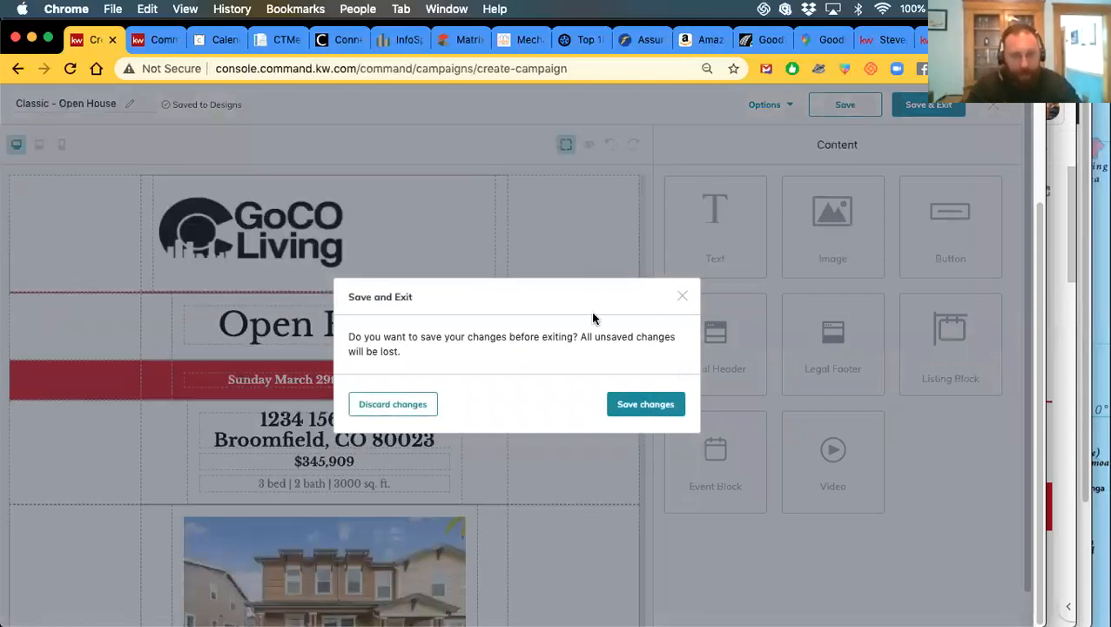
left_click(683, 299)
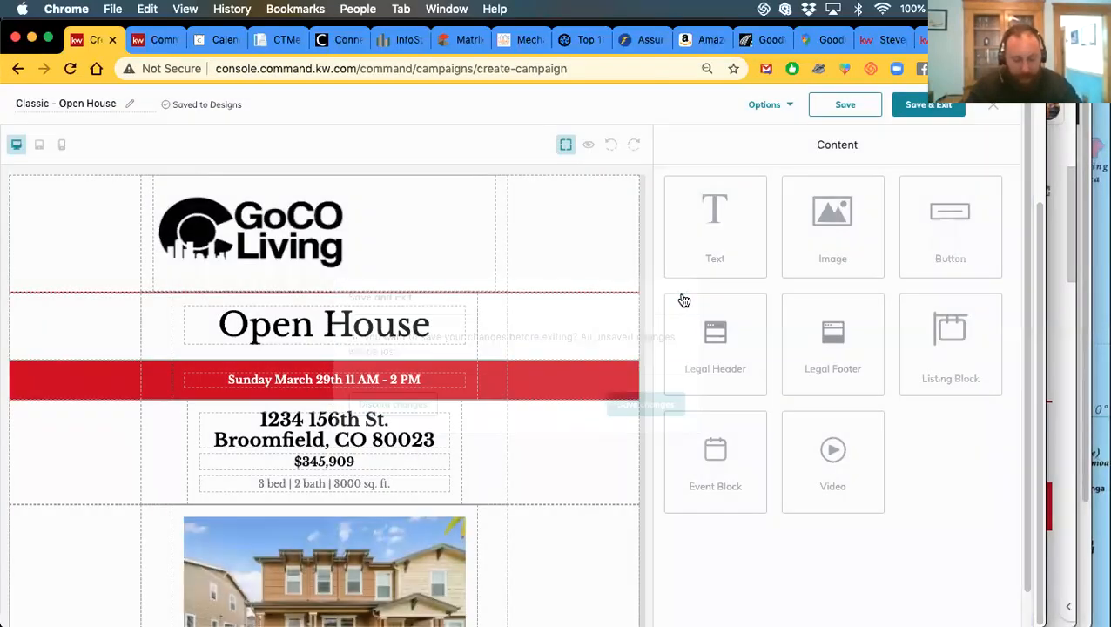
left_click(937, 116)
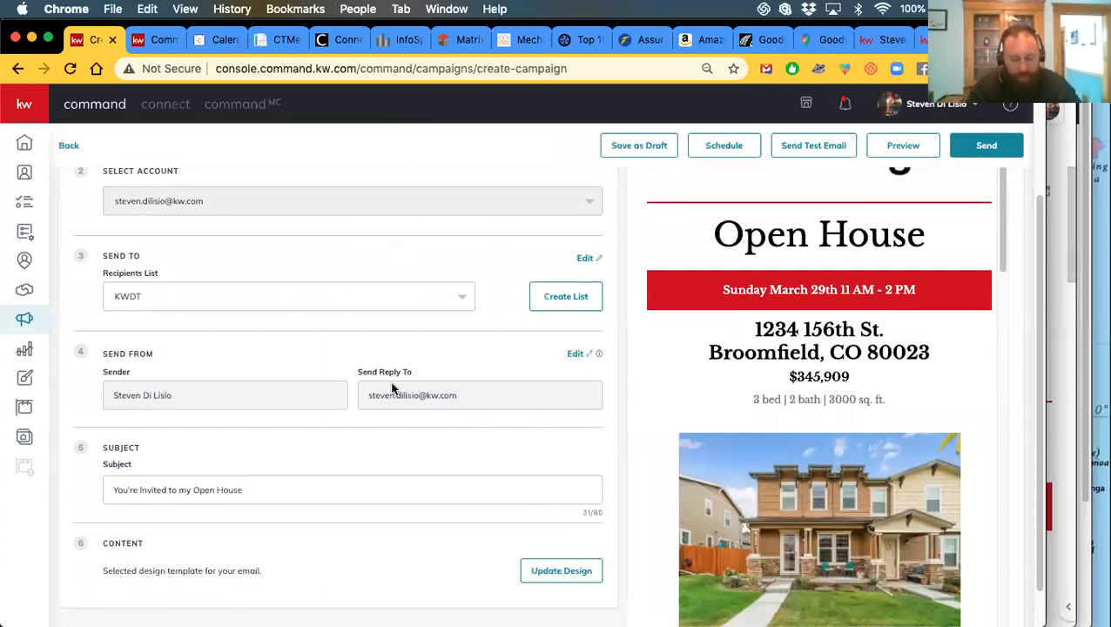
scroll(817, 414, "up", 3)
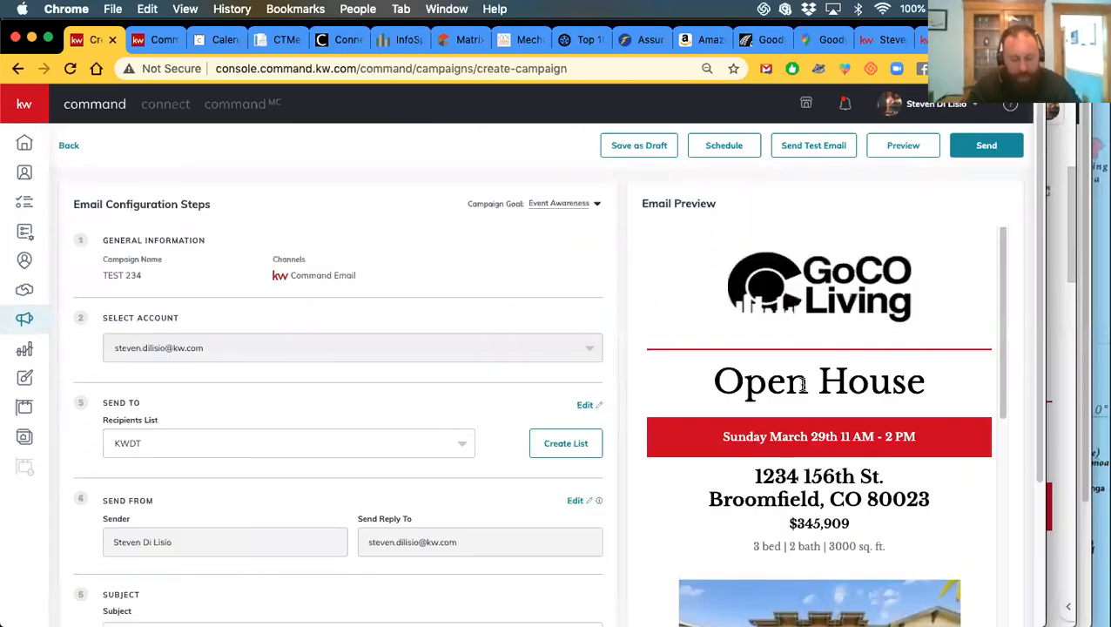
scroll(792, 380, "down", 6)
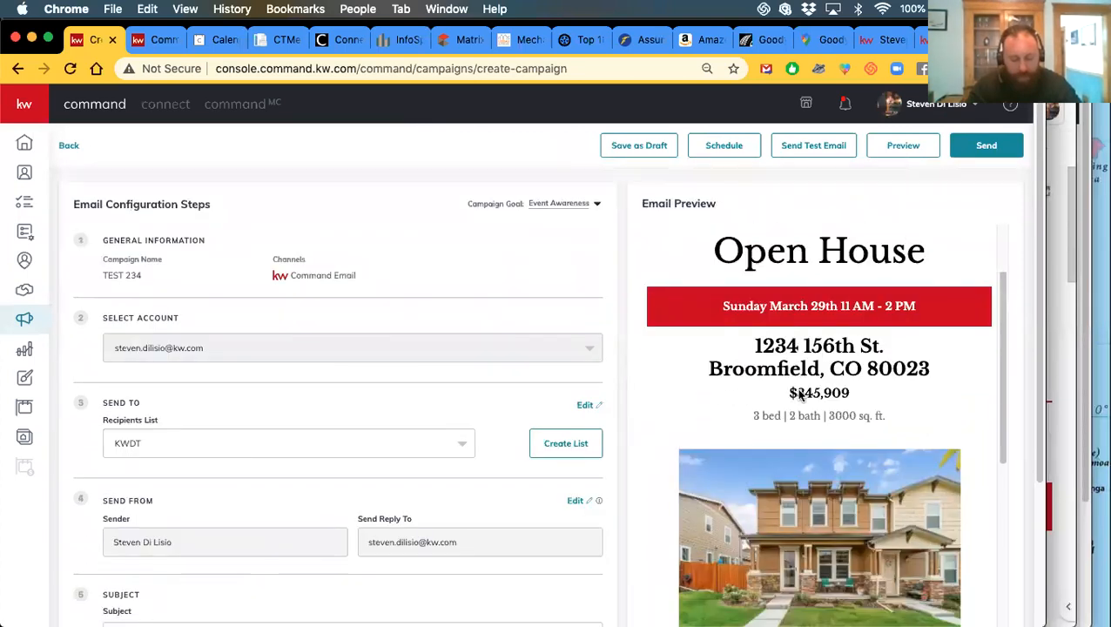
scroll(796, 409, "down", 10)
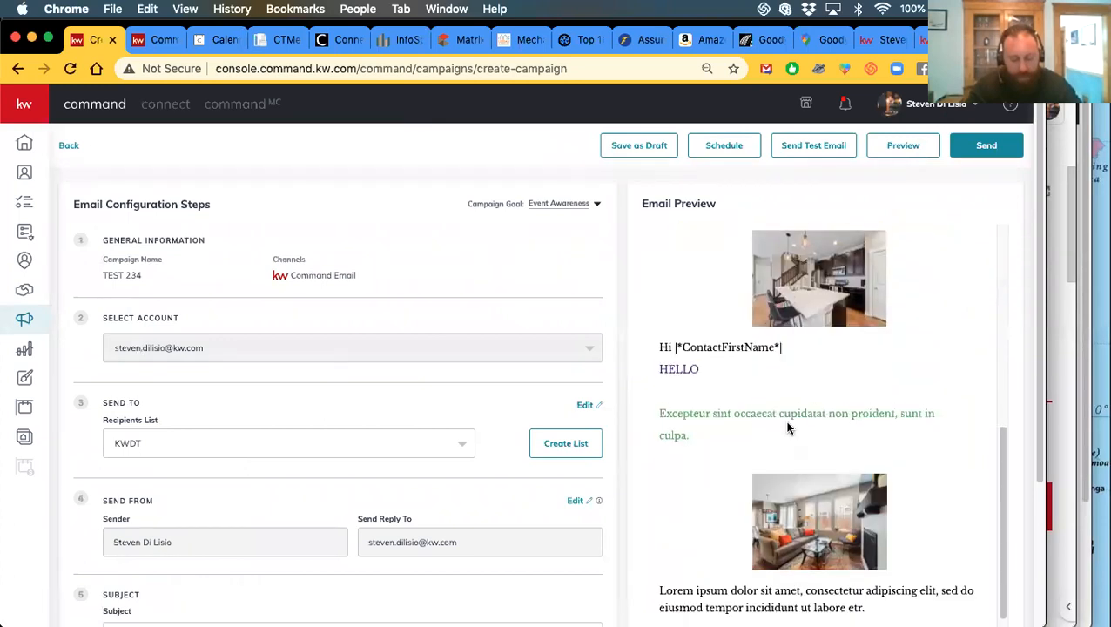
scroll(786, 426, "down", 8)
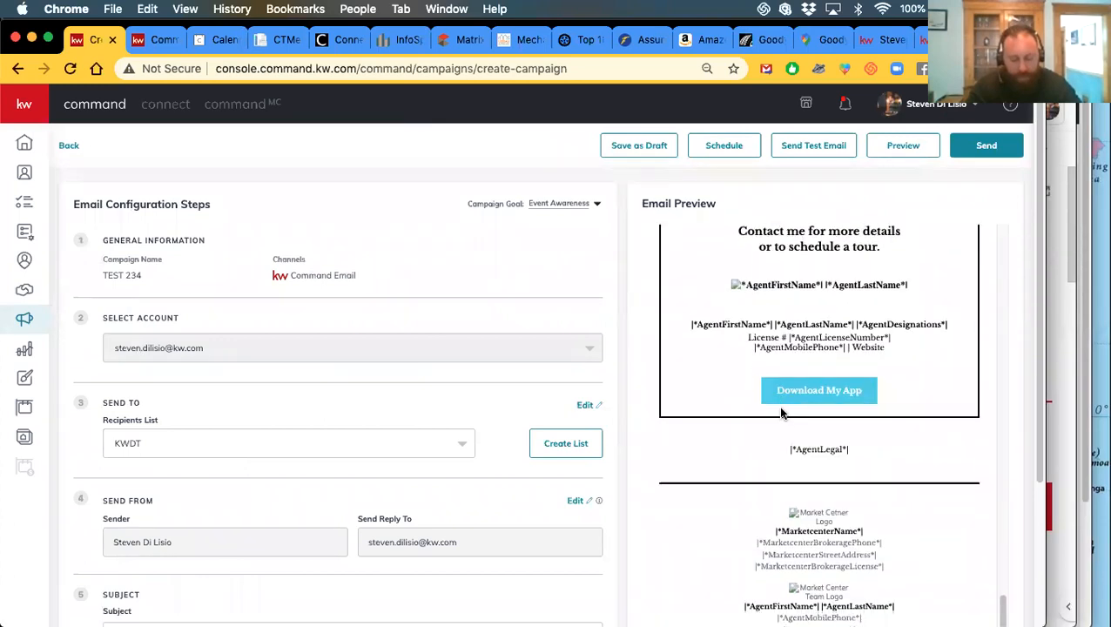
scroll(751, 424, "up", 1)
scroll(751, 423, "down", 1)
scroll(387, 492, "down", 4)
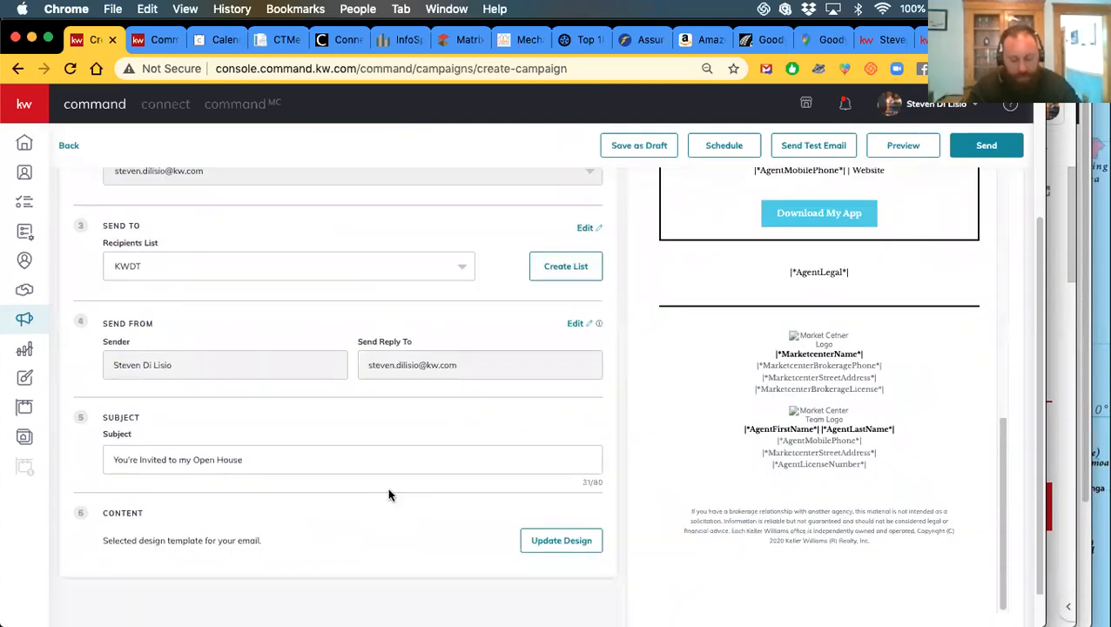
left_click(542, 528)
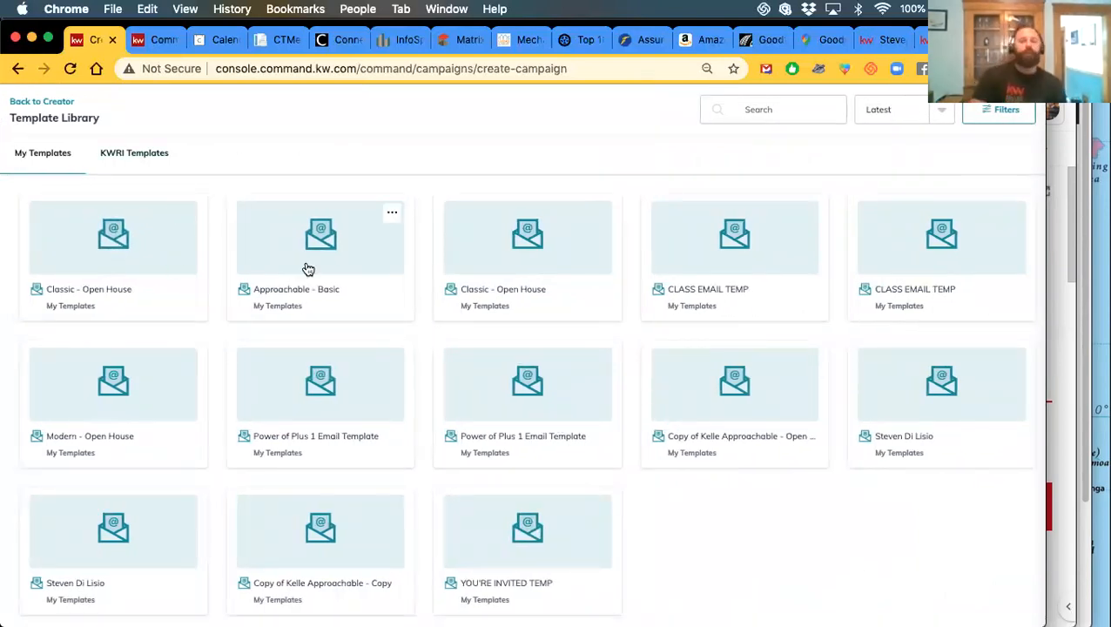
left_click(136, 256)
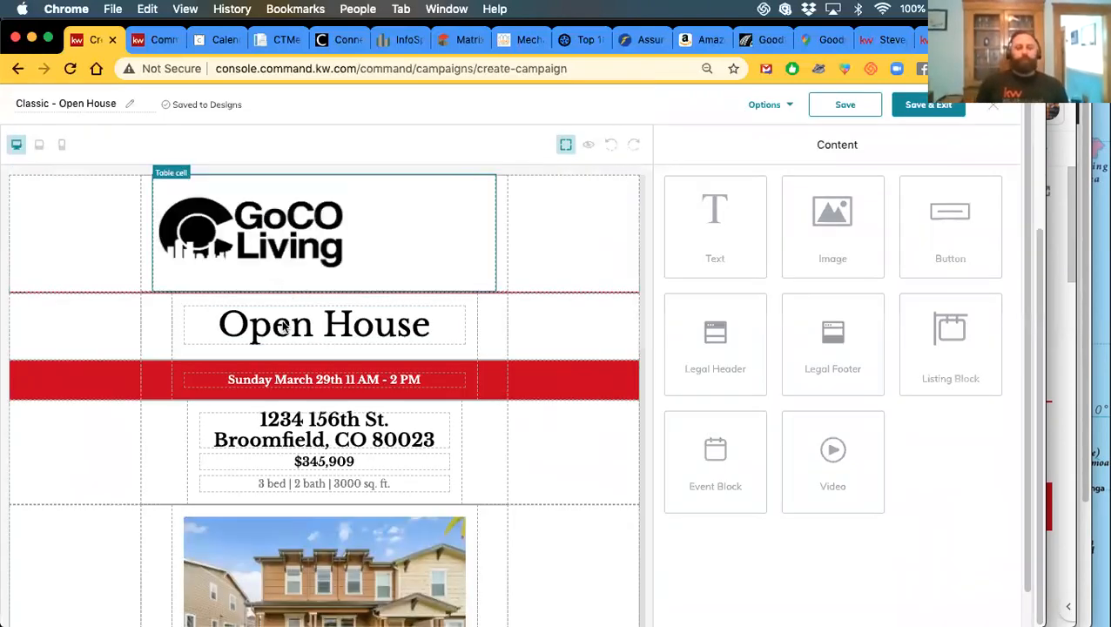
left_click(928, 105)
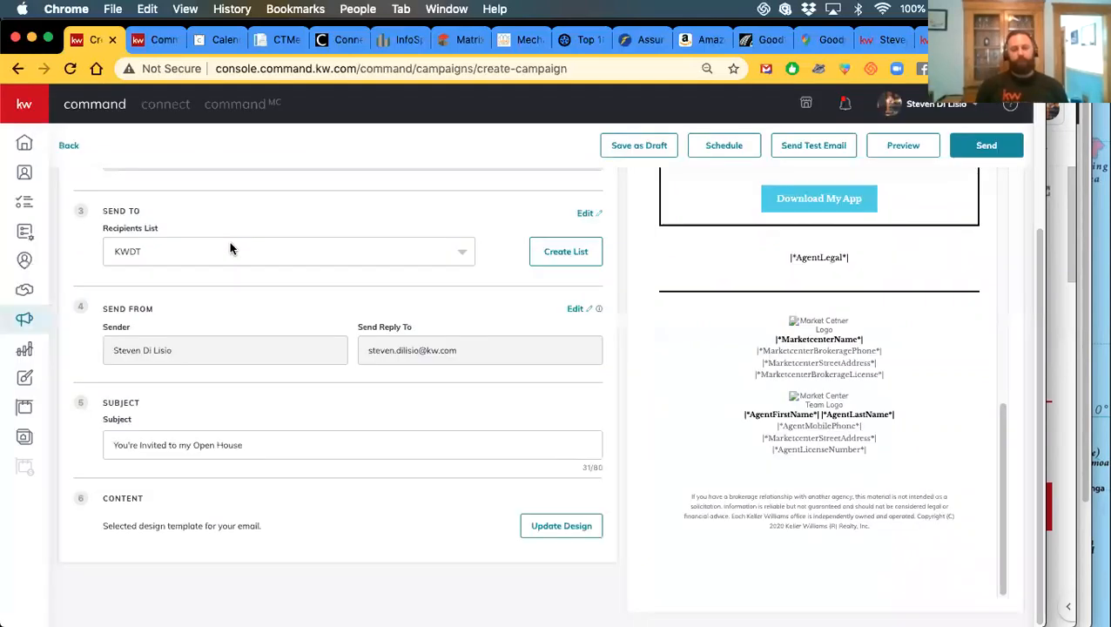
scroll(635, 433, "up", 5)
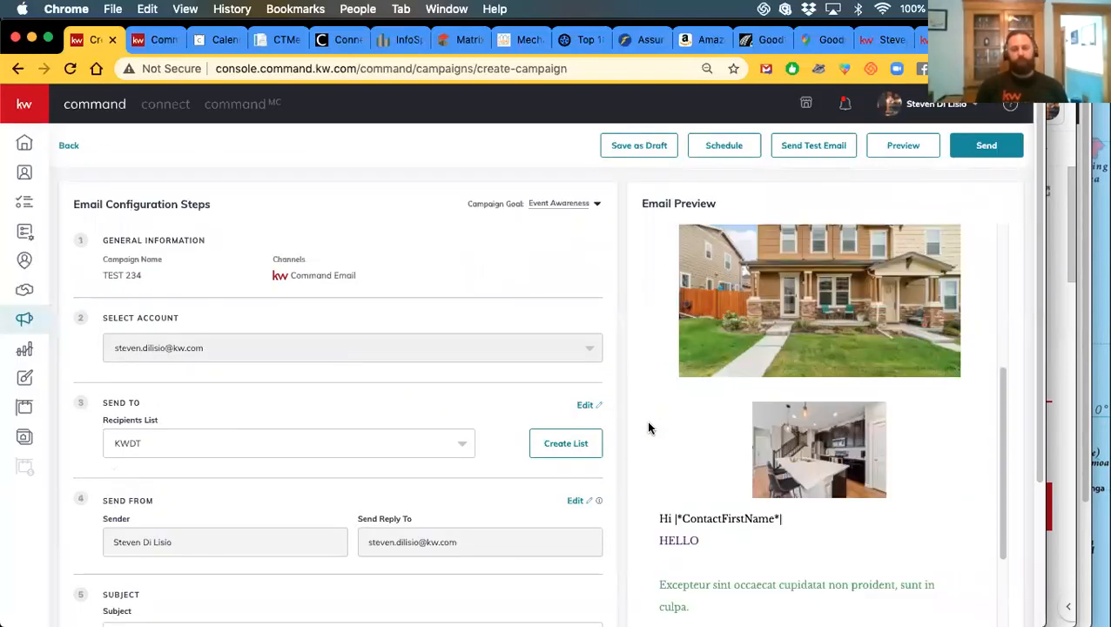
scroll(646, 420, "up", 5)
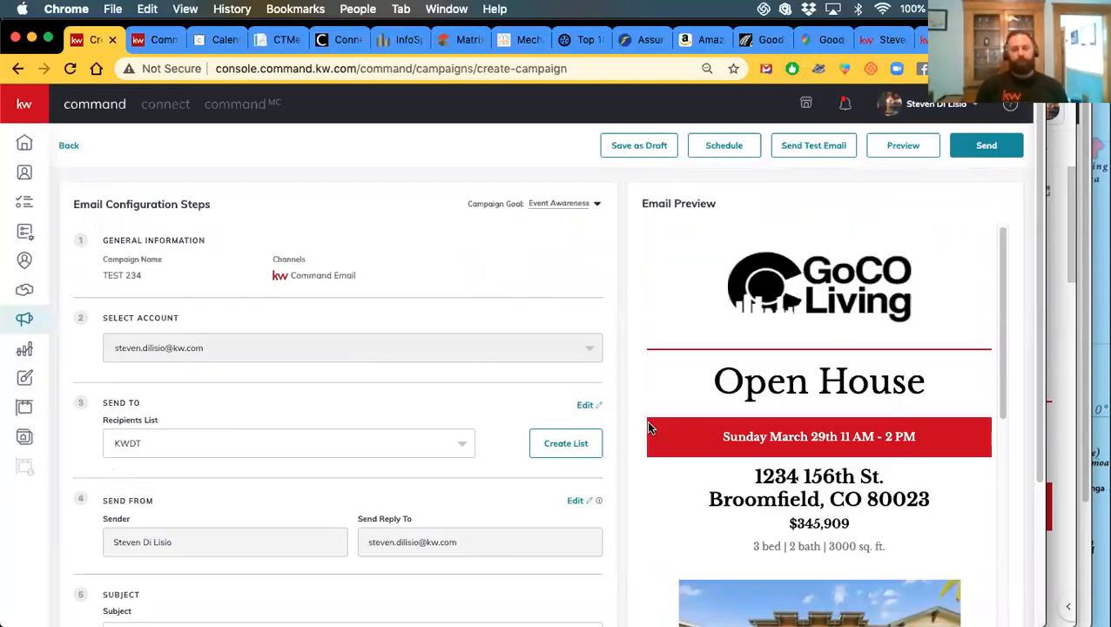
Open Send Test Email, try the To Email field, then close it unsent
left_click(816, 147)
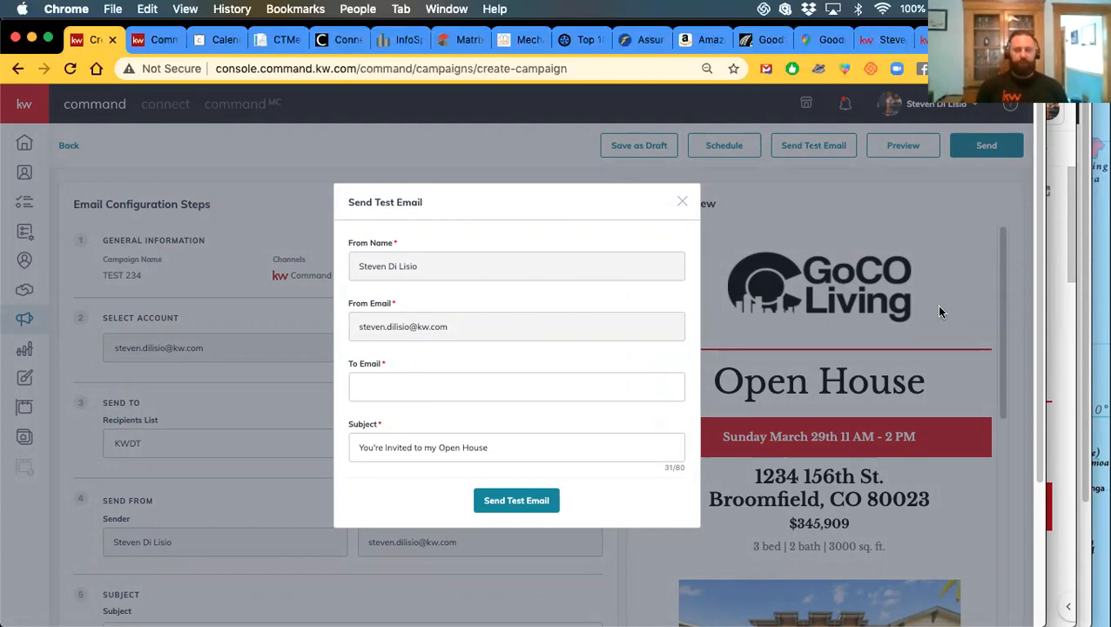
left_click(389, 391)
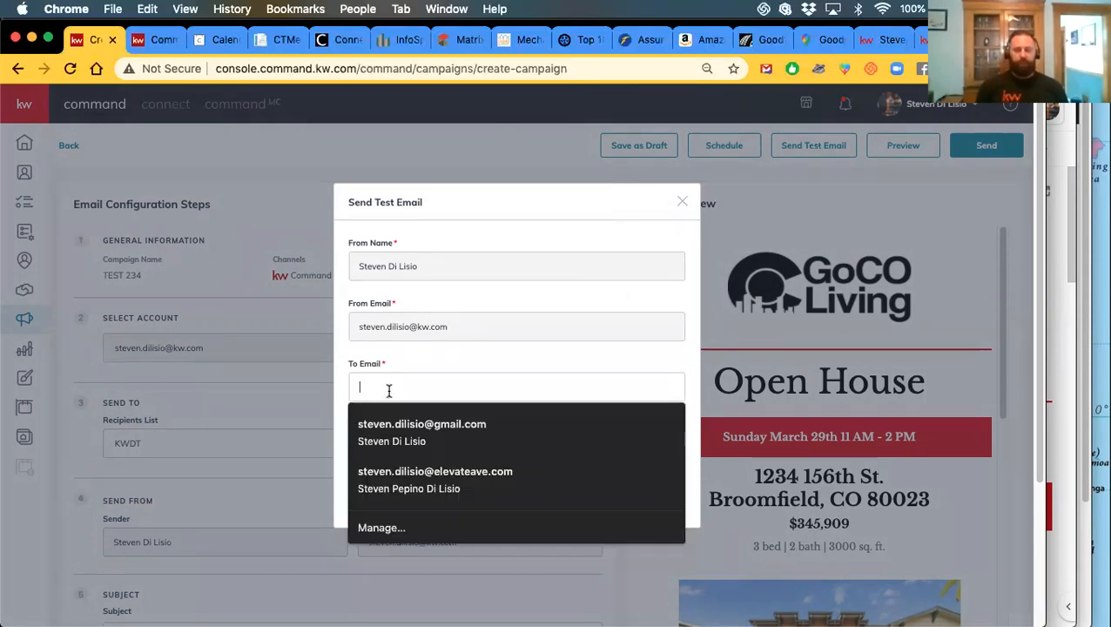
left_click(389, 365)
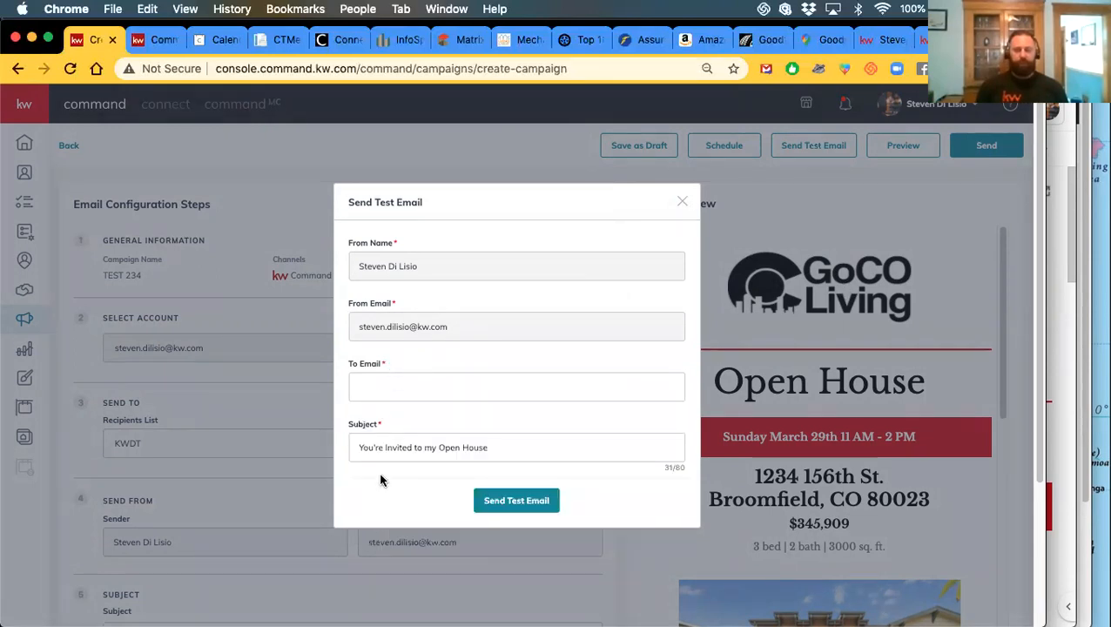
left_click(369, 389)
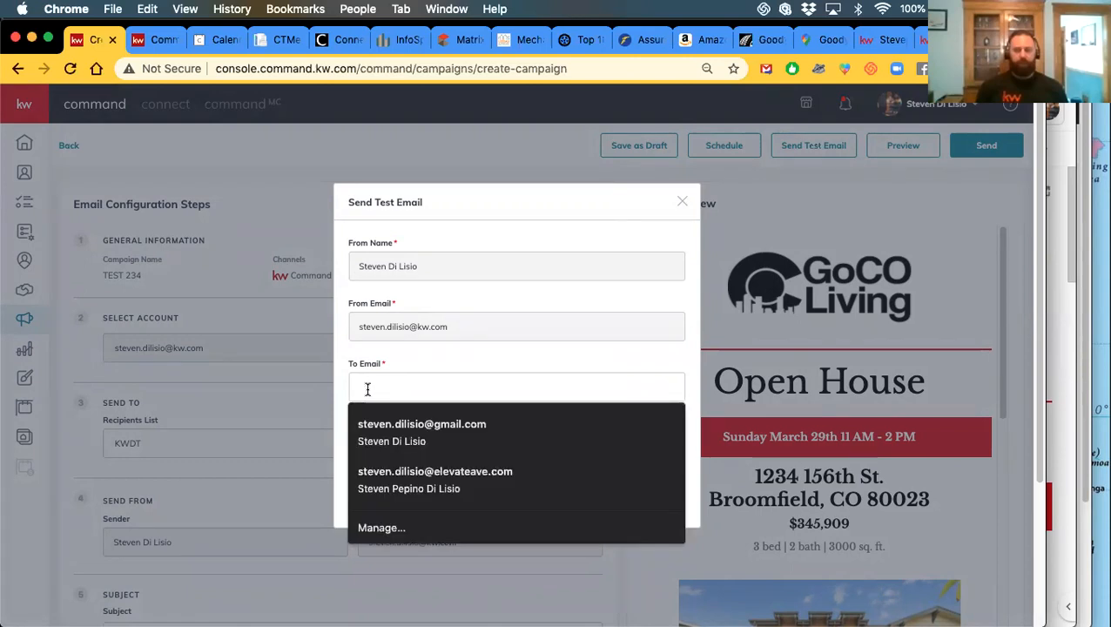
scroll(368, 389, "down", 5)
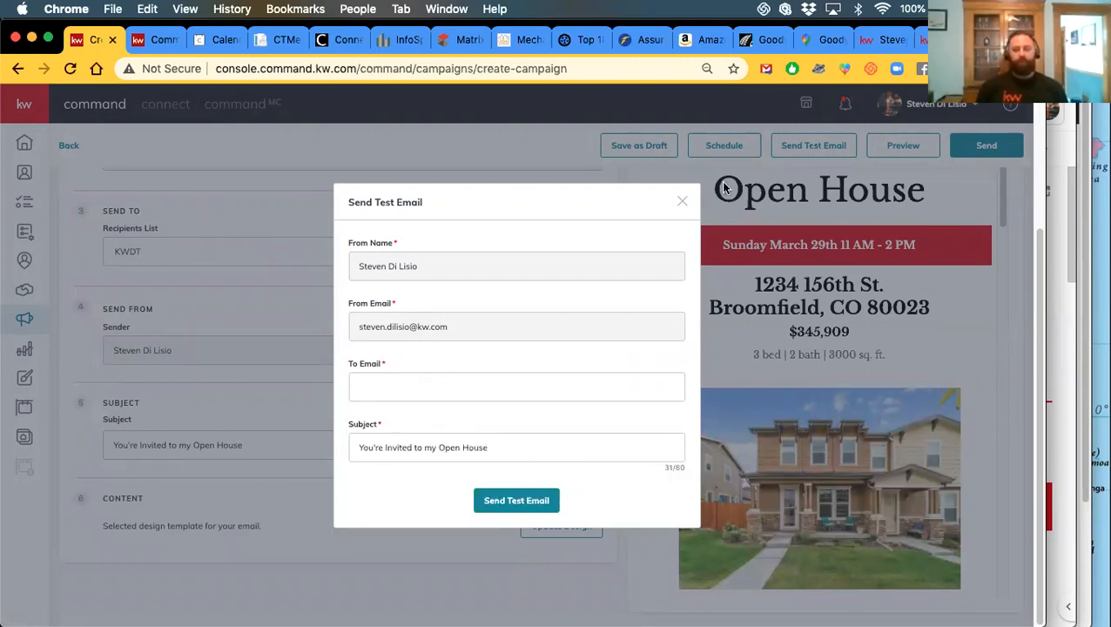
left_click(680, 204)
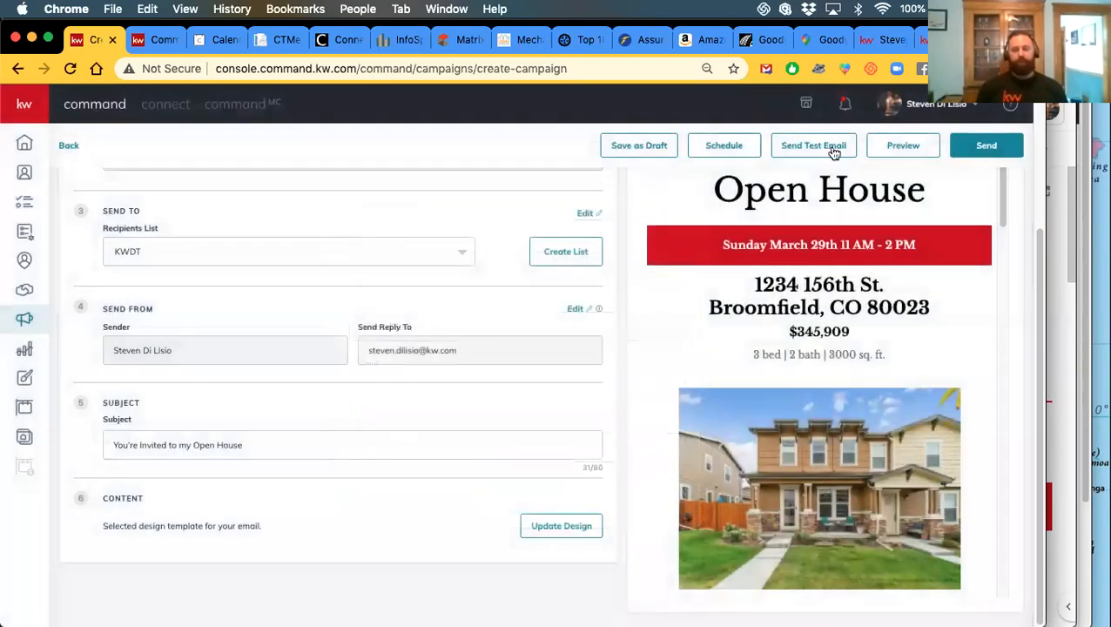
left_click(731, 147)
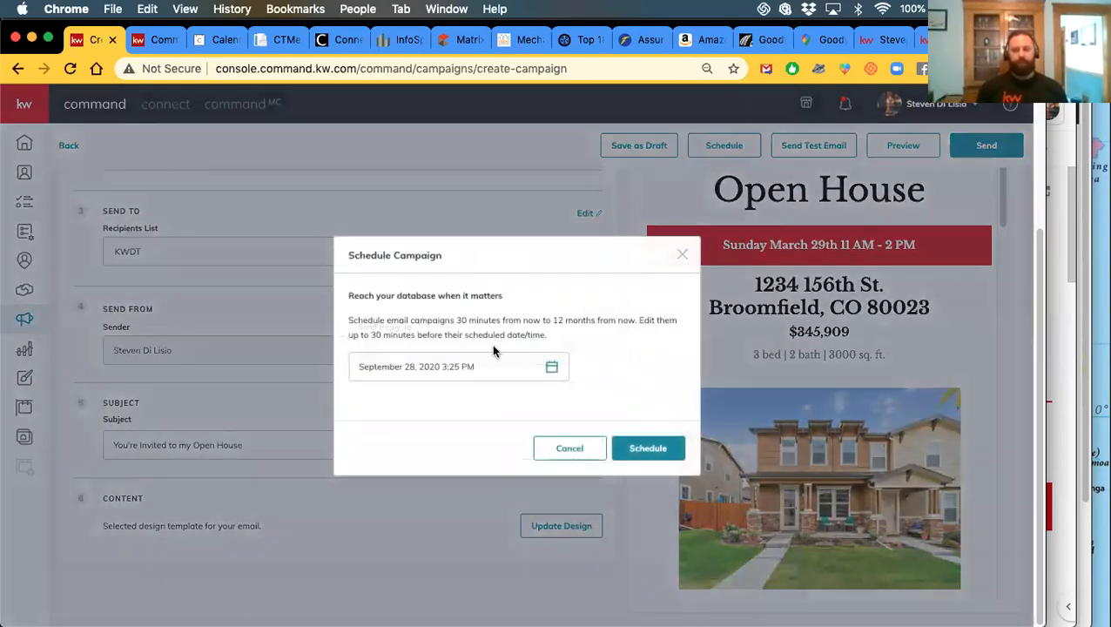
left_click(476, 369)
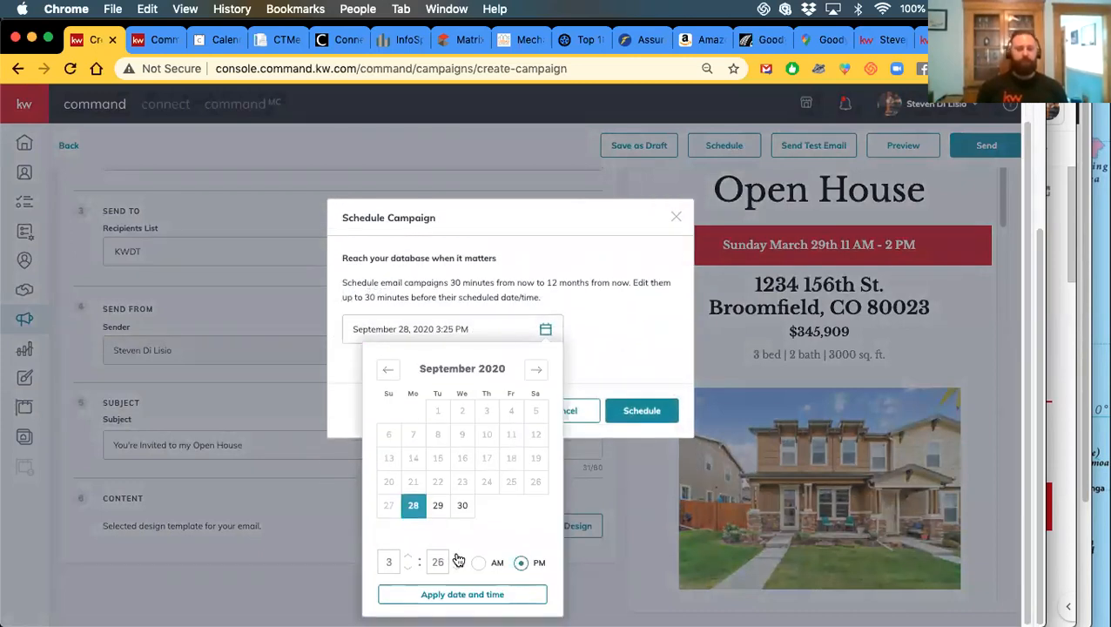
left_click(458, 557)
left_click(457, 557)
left_click(457, 557)
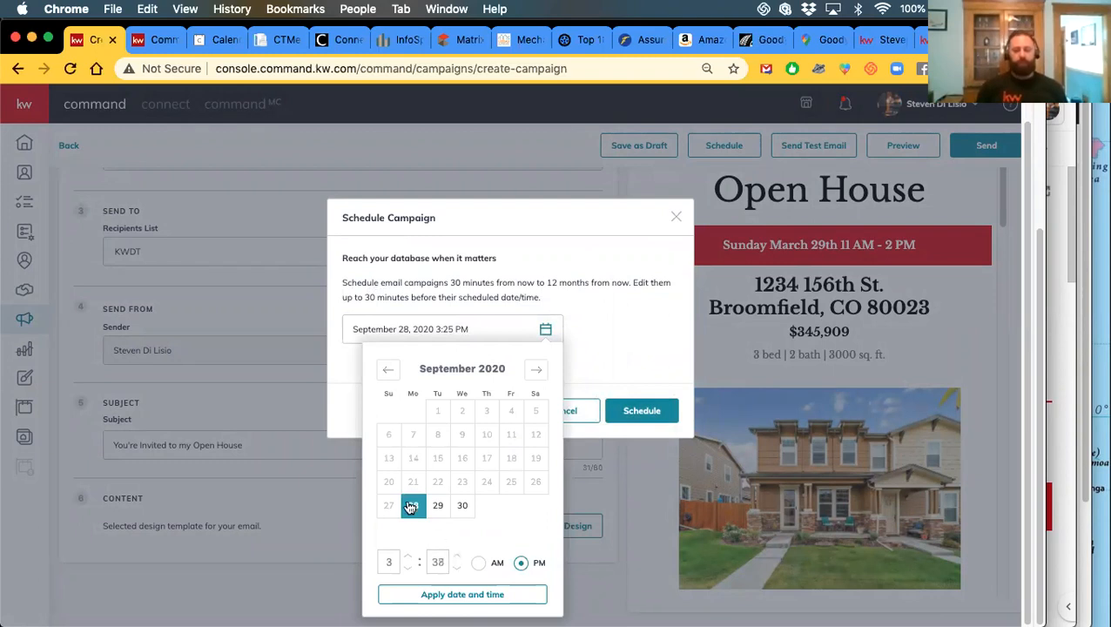
left_click(438, 505)
left_click(462, 504)
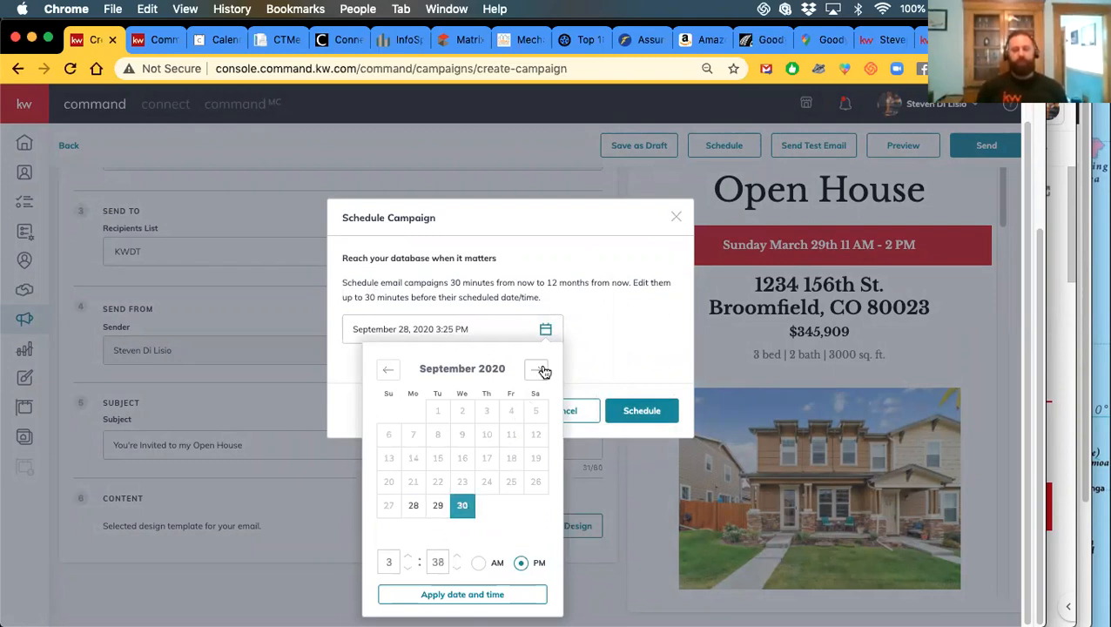
left_click(537, 369)
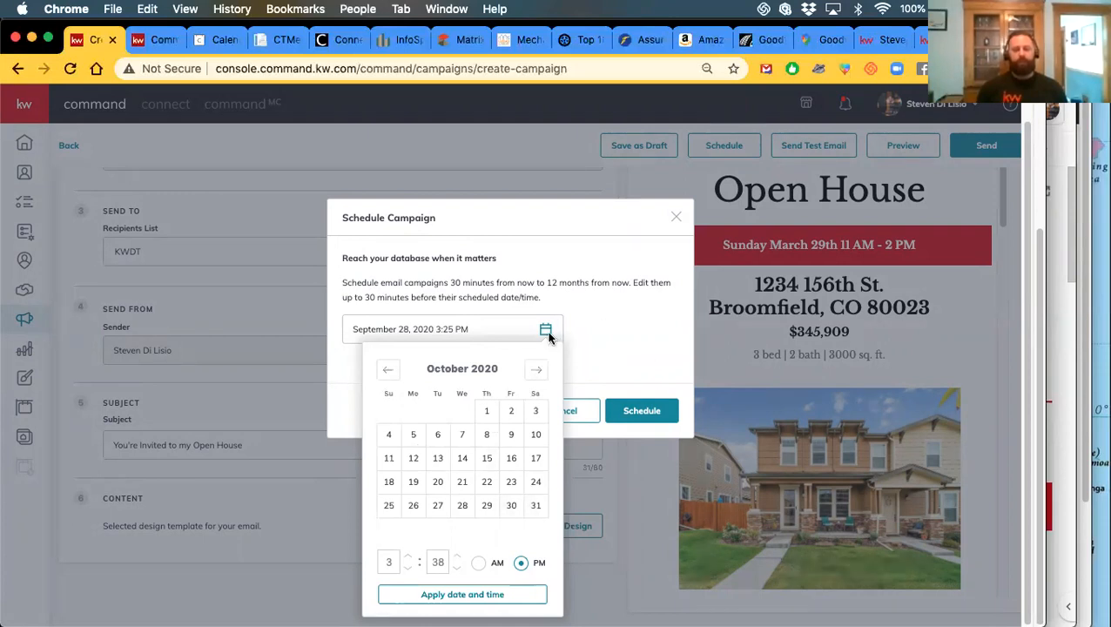
left_click(592, 300)
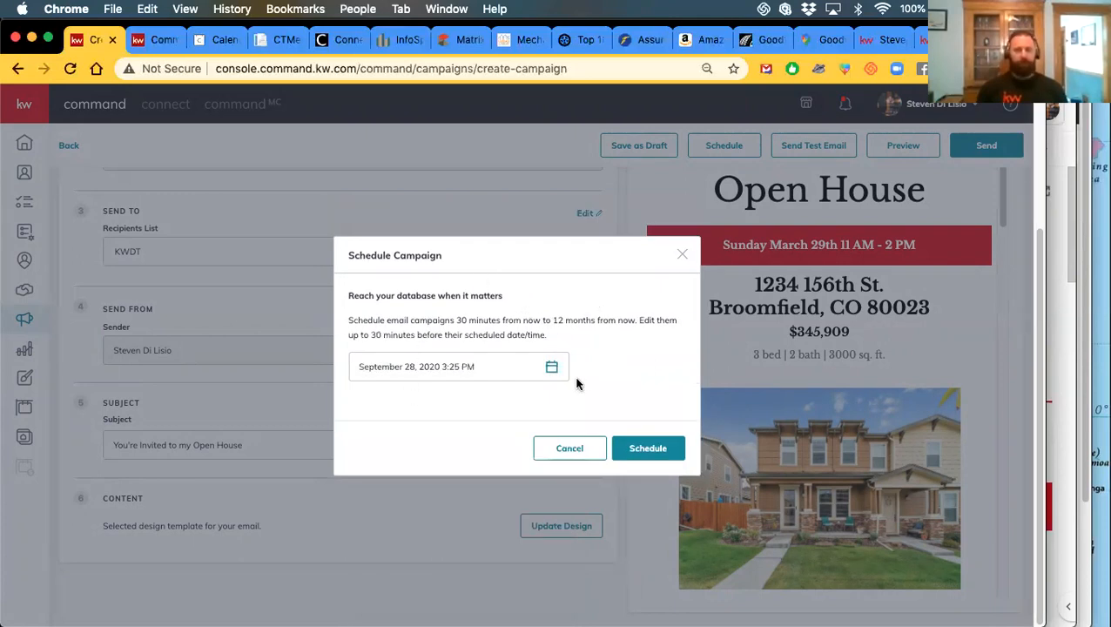
left_click(571, 448)
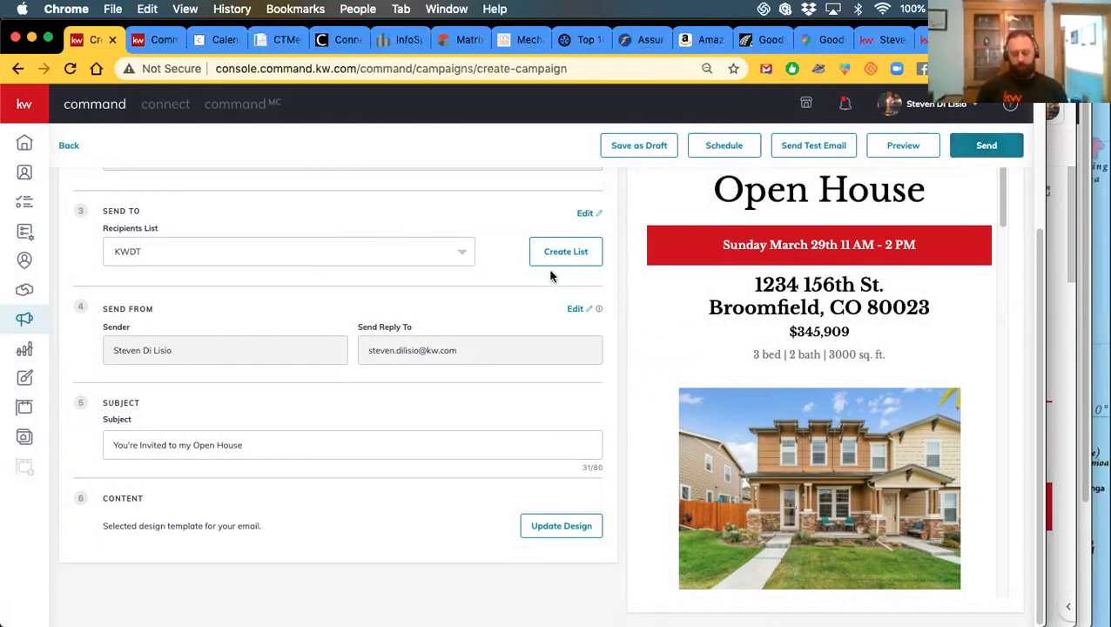
scroll(502, 307, "up", 3)
scroll(431, 320, "down", 3)
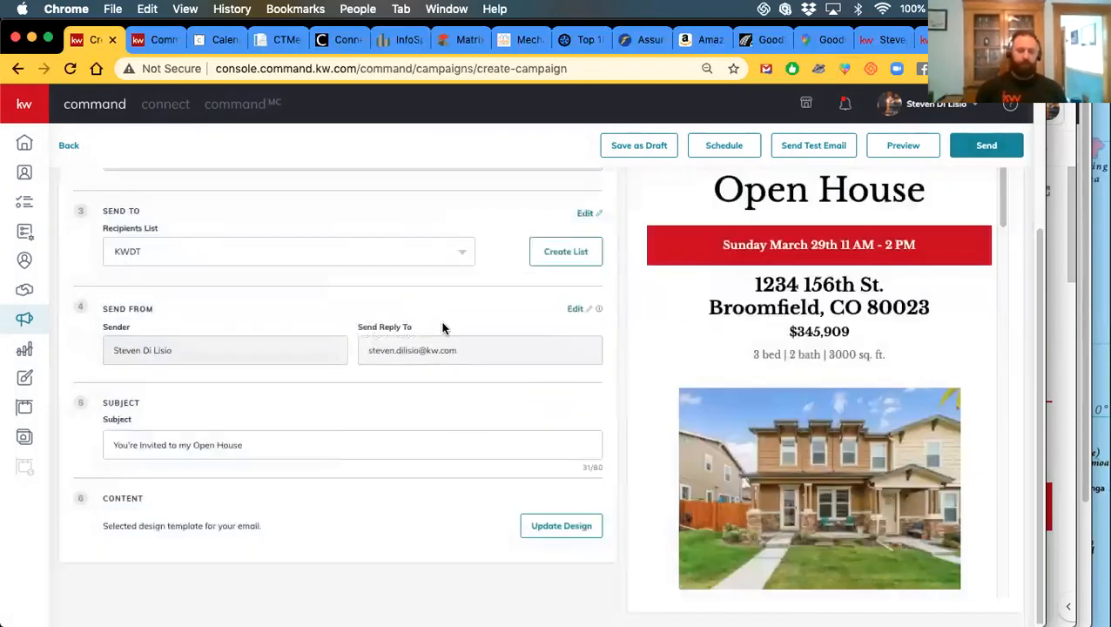
Preview the email at desktop, tablet and mobile widths
left_click(905, 148)
scroll(557, 261, "down", 5)
scroll(326, 249, "up", 5)
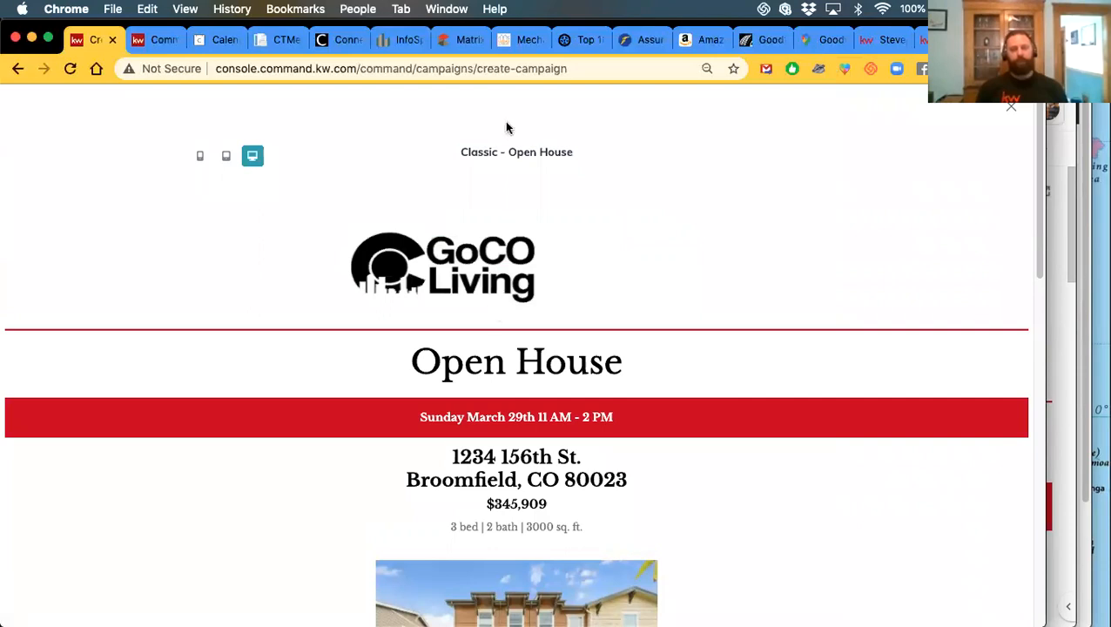
scroll(533, 458, "down", 4)
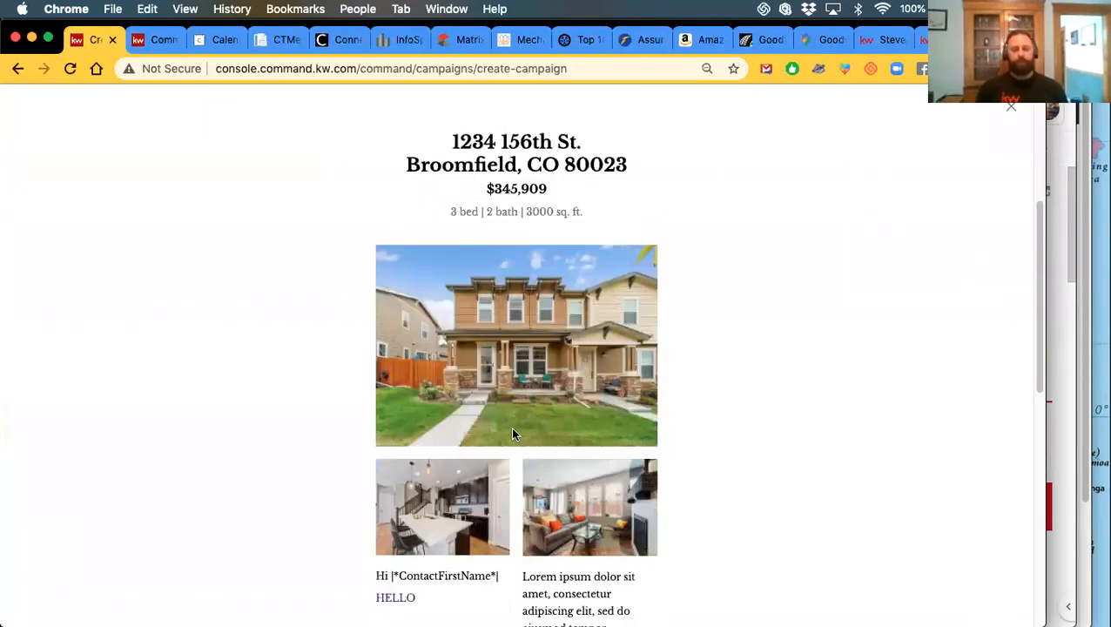
scroll(510, 458, "up", 4)
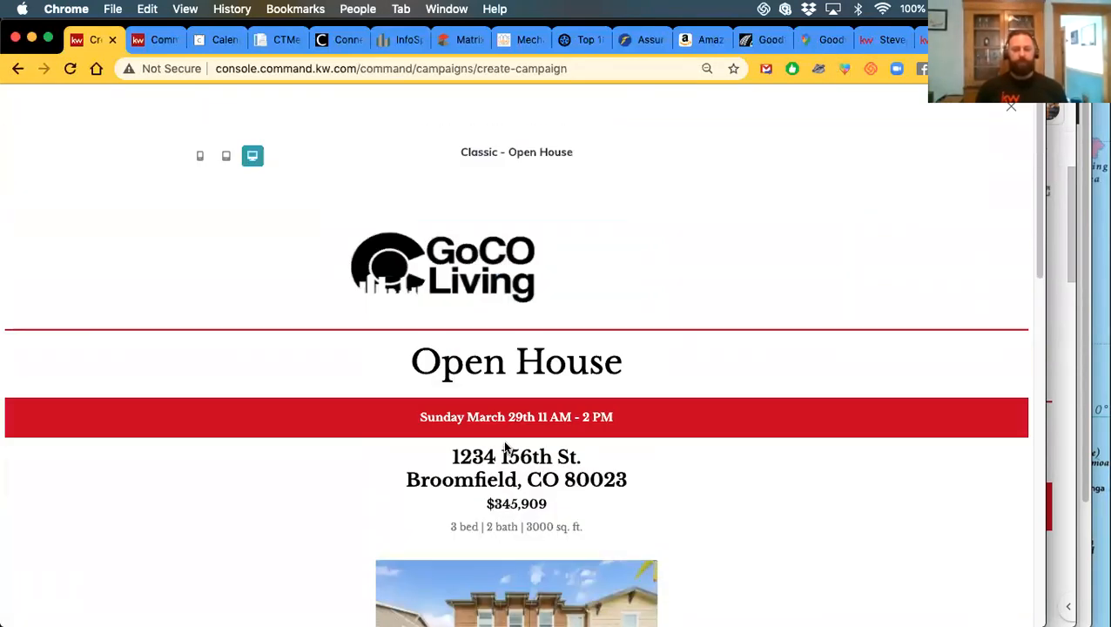
left_click(229, 160)
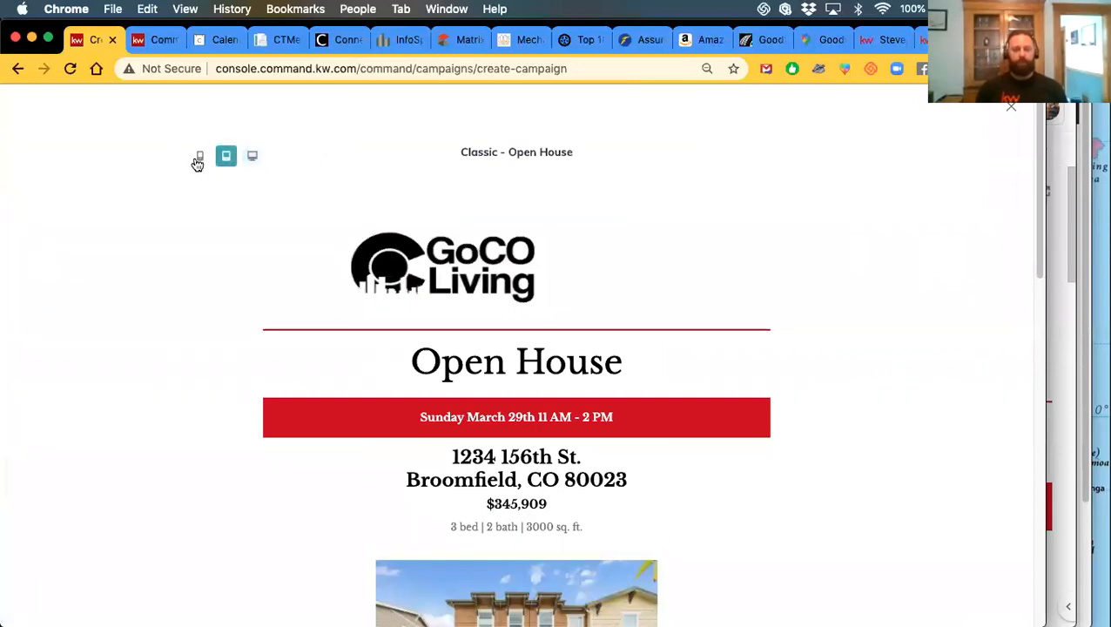
left_click(198, 157)
scroll(519, 362, "down", 2)
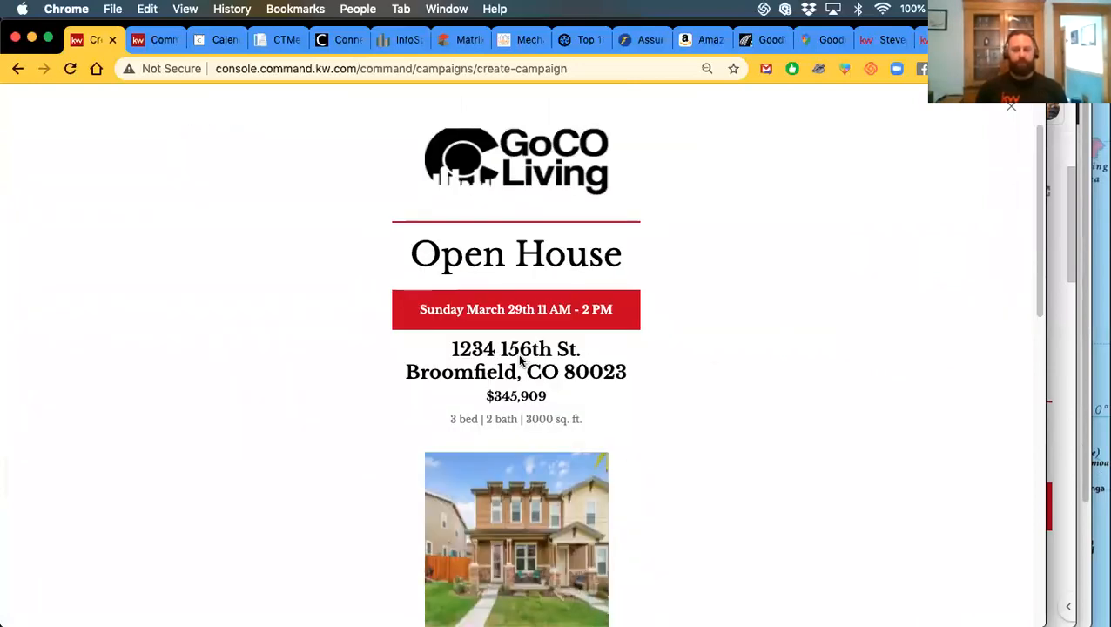
scroll(509, 364, "down", 4)
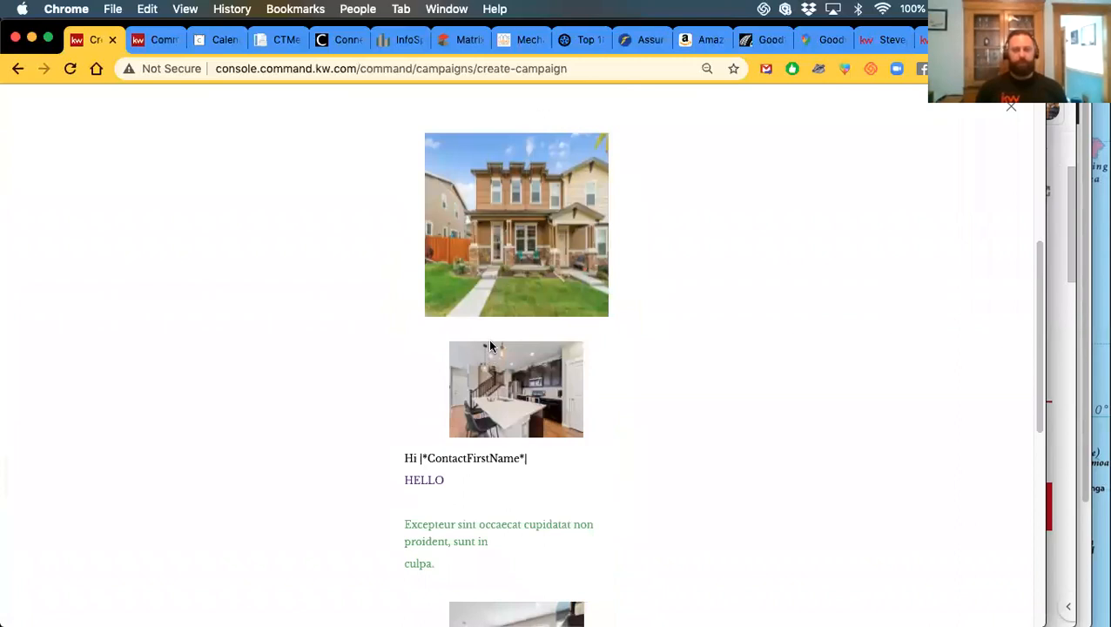
scroll(491, 349, "down", 6)
scroll(514, 402, "up", 10)
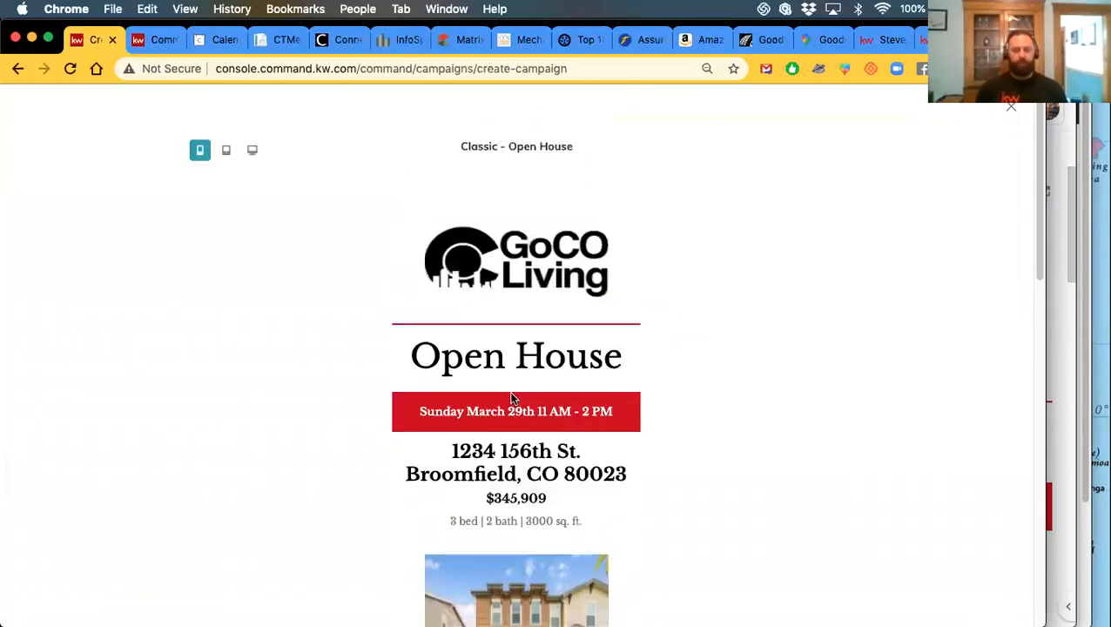
Close the preview and leave the campaign without saving
left_click(1012, 112)
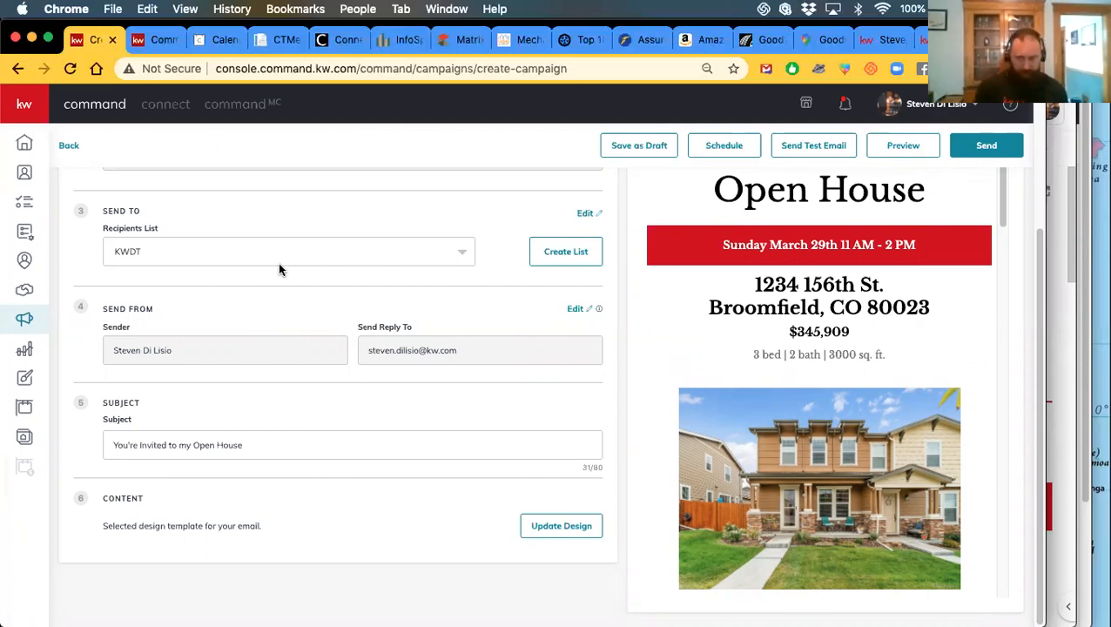
left_click(68, 146)
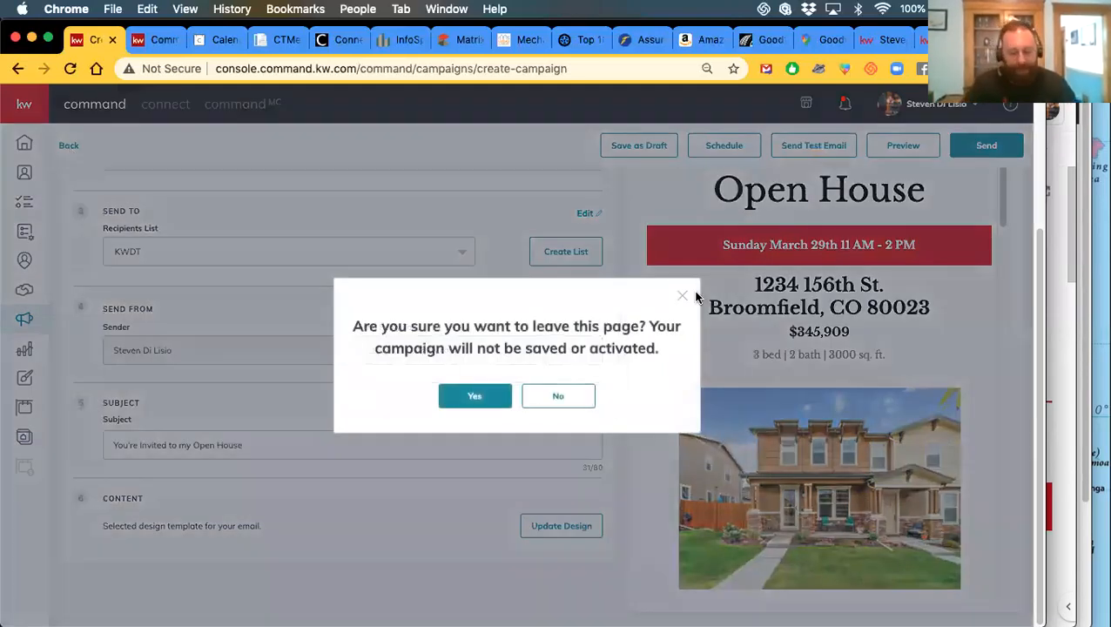
left_click(479, 401)
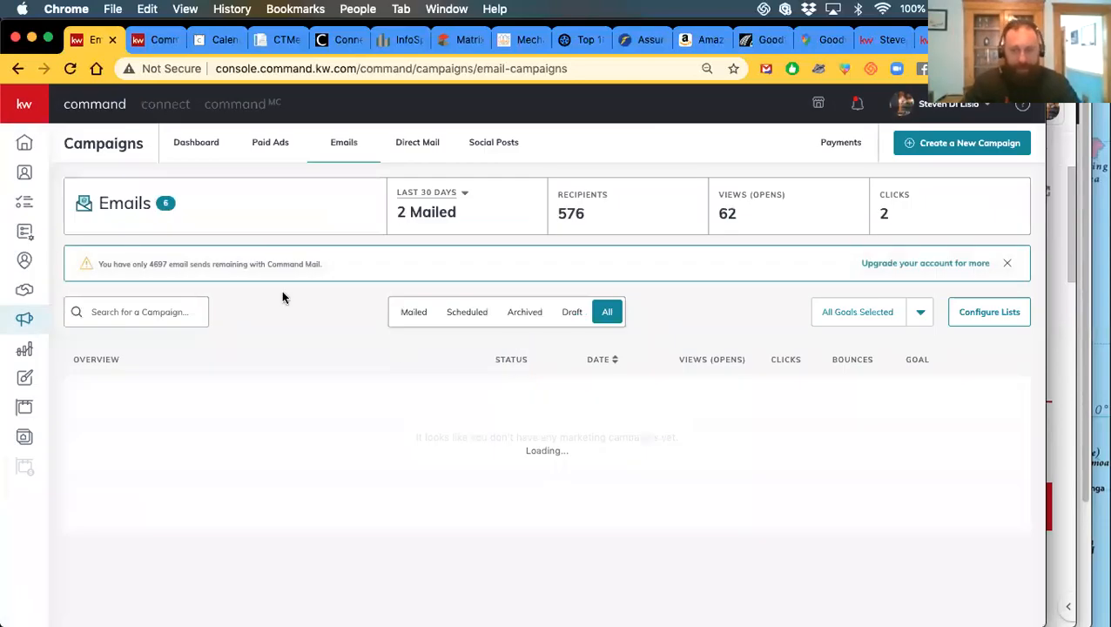